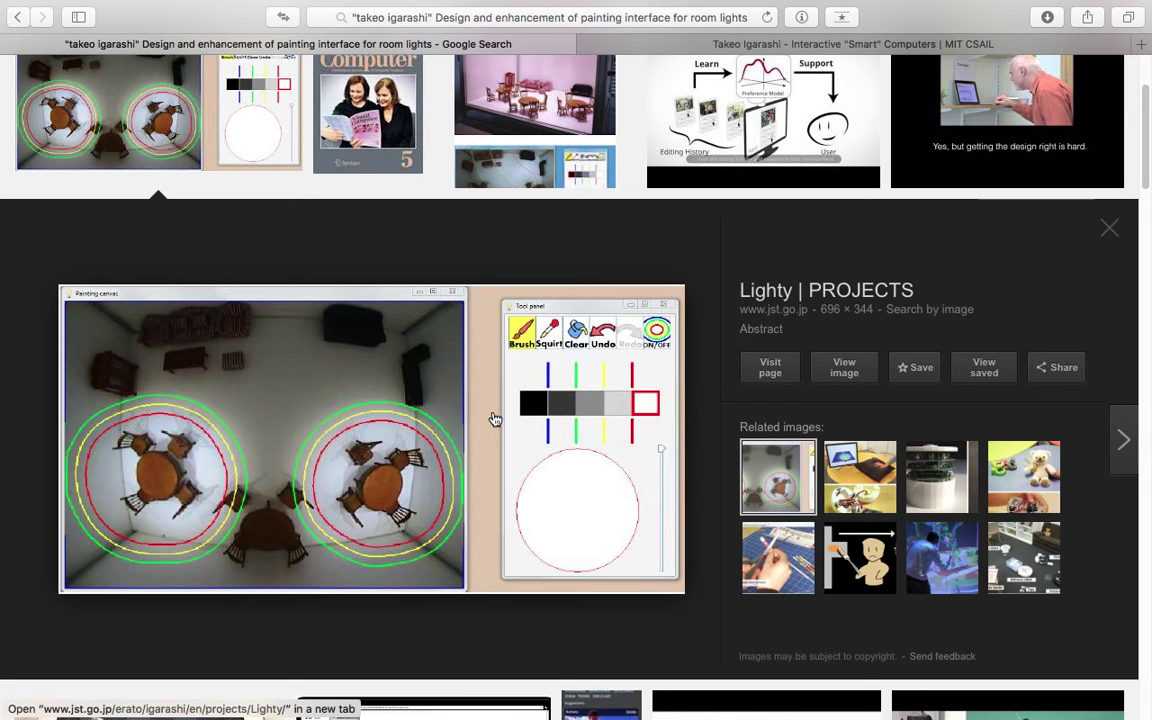
# Examine the image results around the Lighty painting interface for room lights, and switch to Blender.
pyautogui.scroll(-5, 493, 419)
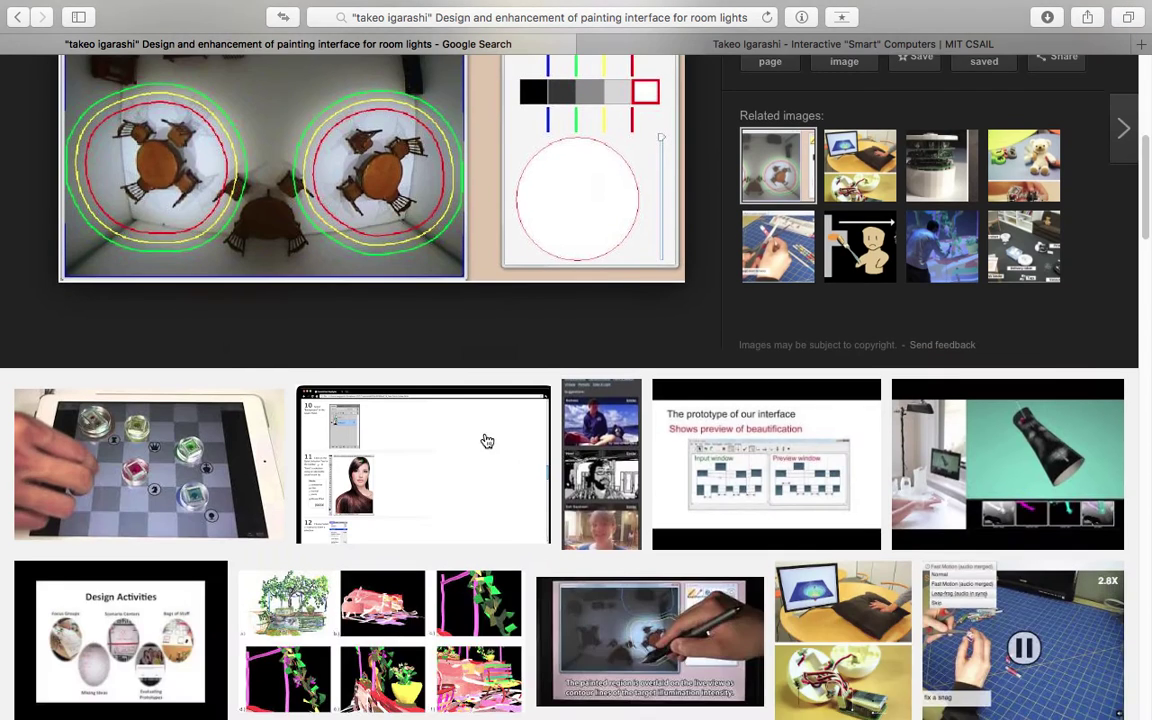
pyautogui.scroll(-3, 480, 442)
pyautogui.scroll(10, 476, 442)
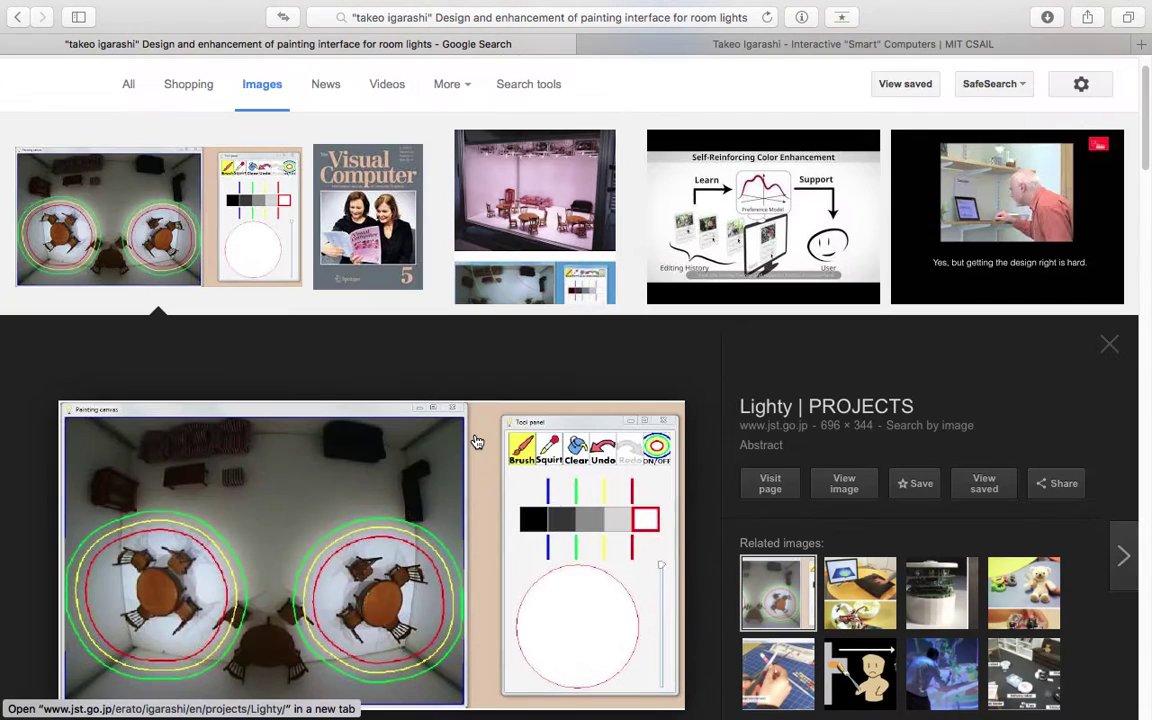
pyautogui.scroll(-2, 360, 375)
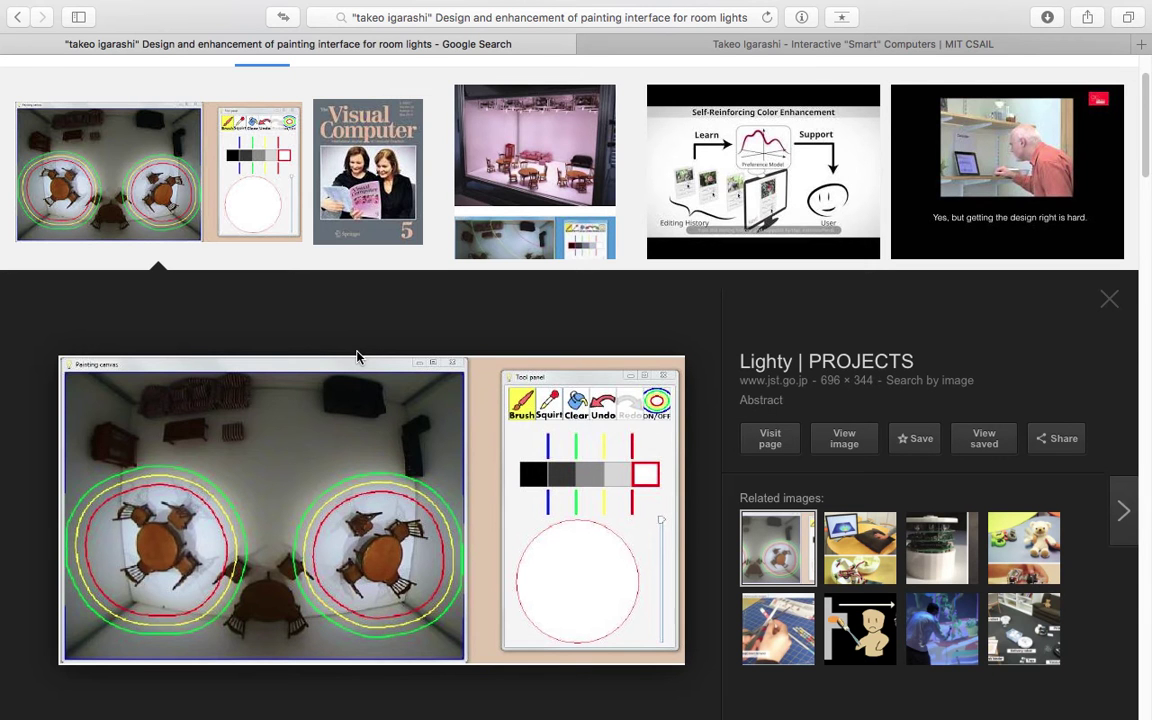
pyautogui.moveTo(156, 12)
pyautogui.click(80, 8)
pyautogui.click(128, 219)
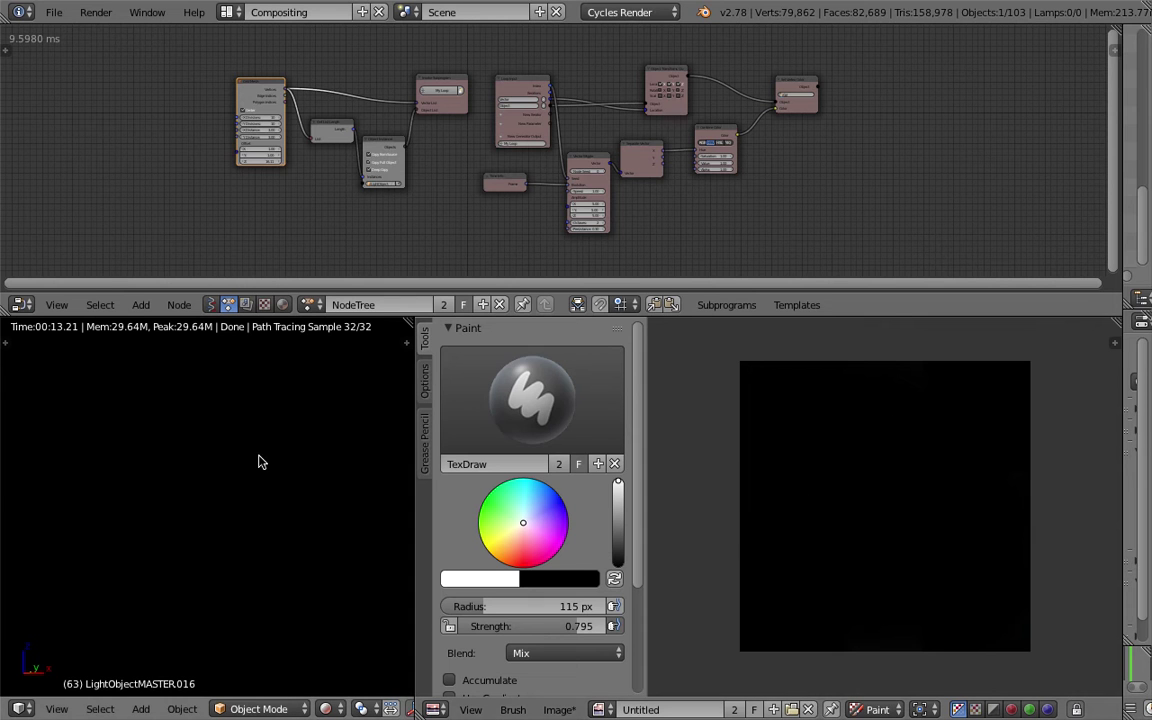
# Paint a broad white vertical band down the middle of the black image.
pyautogui.moveTo(877, 378)
pyautogui.mouseDown()
pyautogui.moveTo(890, 604)
pyautogui.moveTo(874, 381)
pyautogui.moveTo(856, 596)
pyautogui.moveTo(843, 518)
pyautogui.moveTo(905, 458)
pyautogui.moveTo(890, 586)
pyautogui.mouseUp()
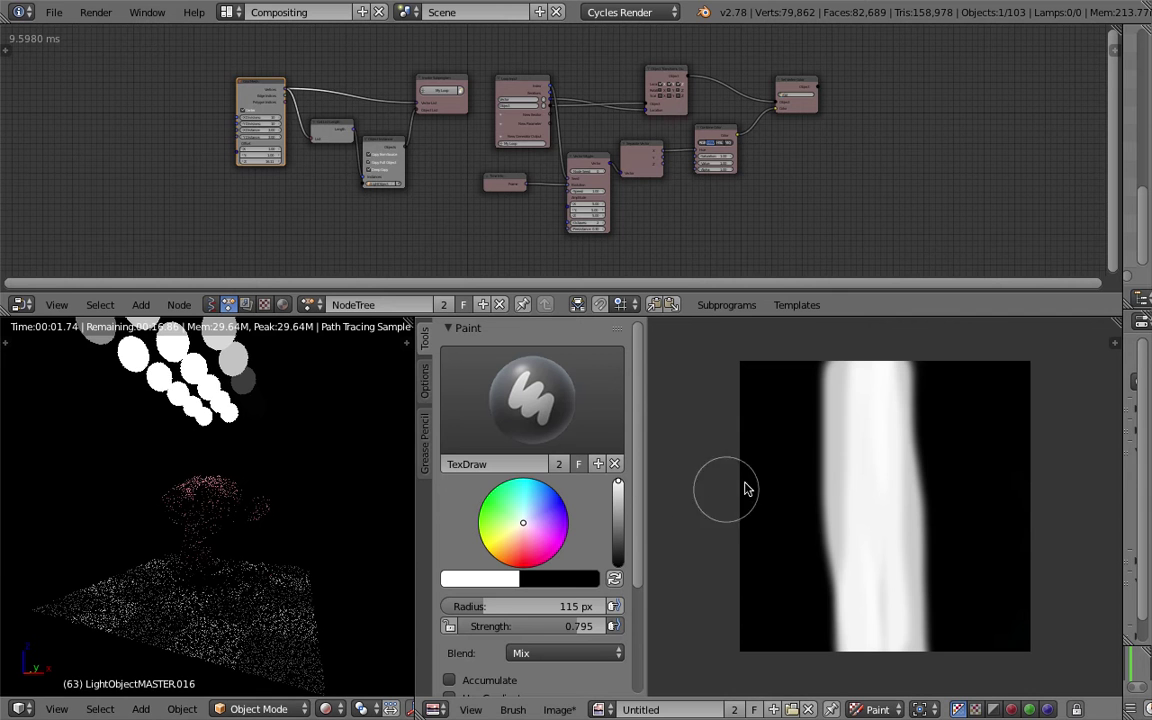
pyautogui.moveTo(871, 374); pyautogui.dragTo(841, 651)
pyautogui.moveTo(905, 383); pyautogui.dragTo(905, 656)
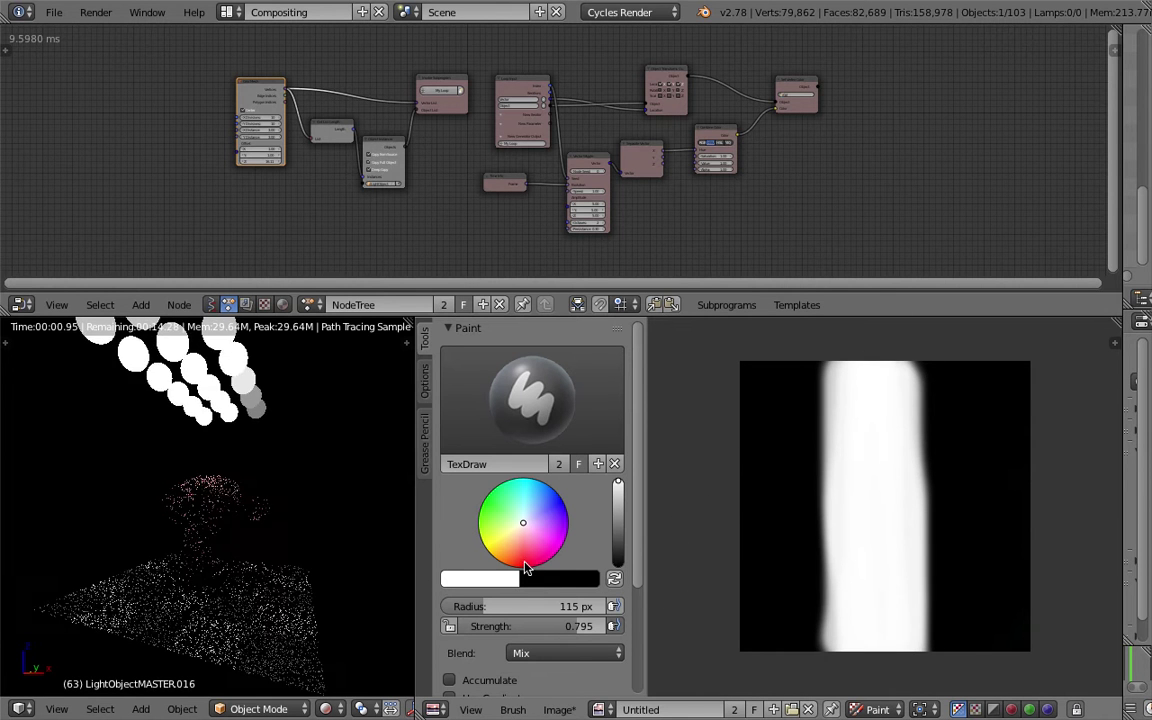
# Set the brush colour to red and paint a horizontal band across the middle of the image.
pyautogui.click(526, 567)
pyautogui.moveTo(738, 514)
pyautogui.mouseDown()
pyautogui.moveTo(1041, 496)
pyautogui.moveTo(803, 531)
pyautogui.moveTo(722, 525)
pyautogui.moveTo(735, 504)
pyautogui.moveTo(963, 521)
pyautogui.mouseUp()
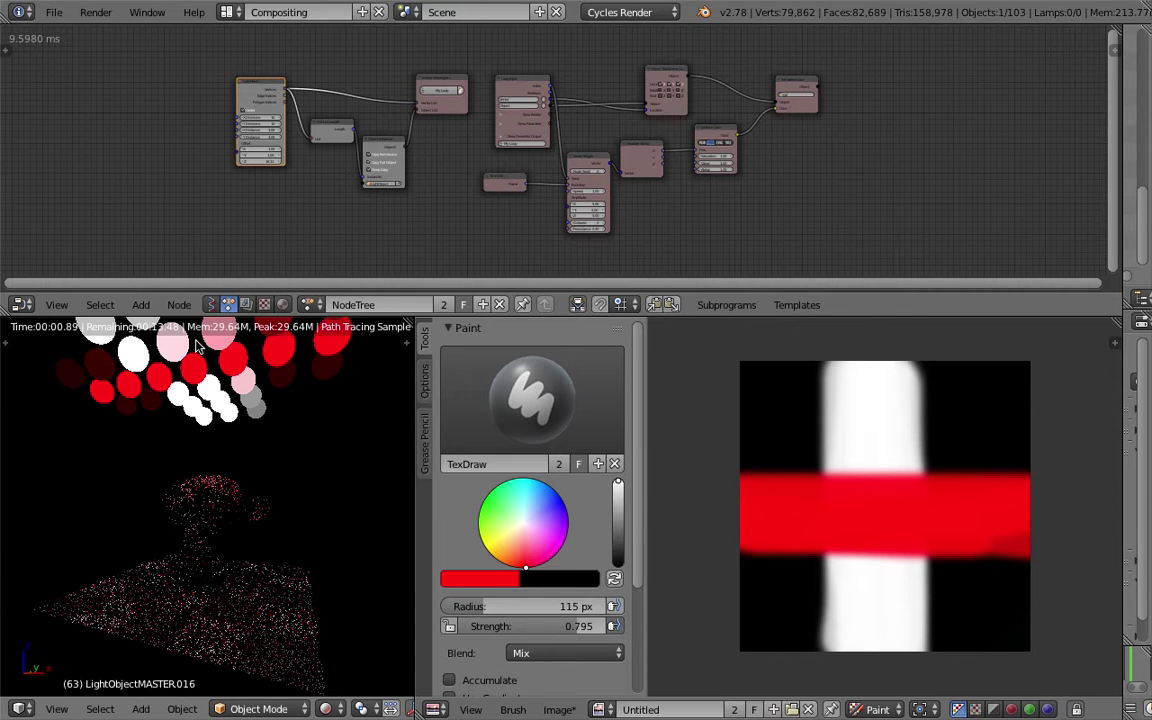
pyautogui.moveTo(198, 529); pyautogui.dragTo(228, 535, button='middle')
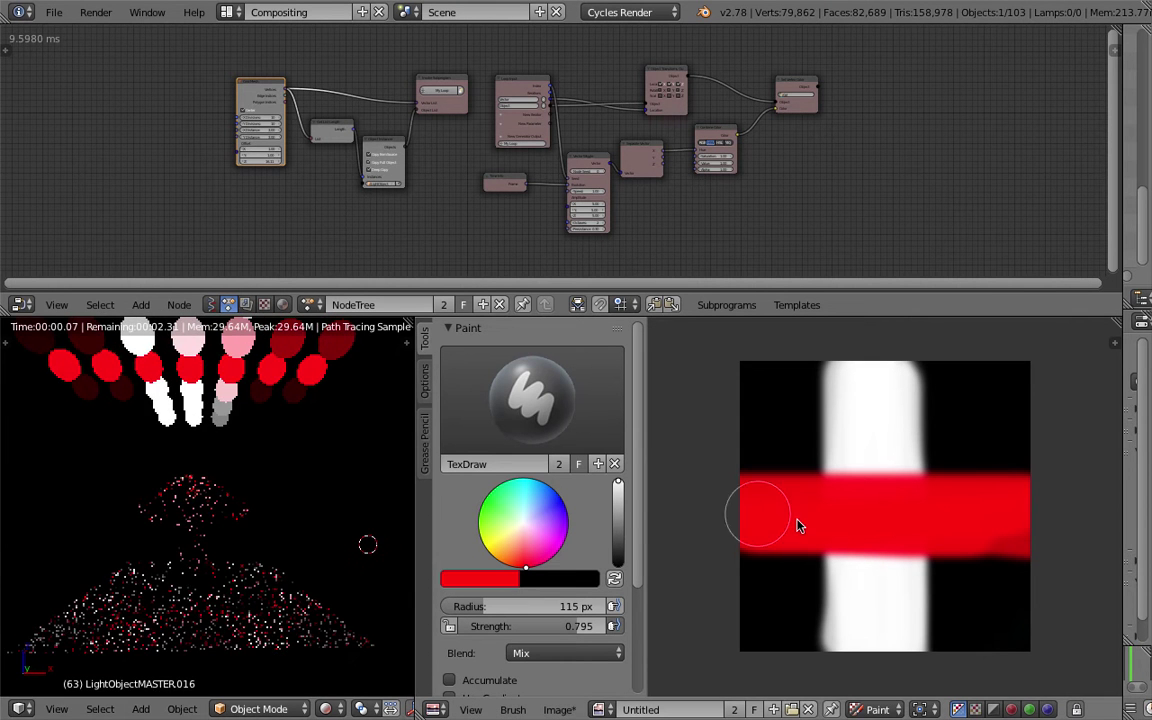
# Set the brush colour to yellow and paint two upper spots and a smile-shaped curve below the red band.
pyautogui.click(483, 544)
pyautogui.moveTo(768, 407); pyautogui.dragTo(806, 430)
pyautogui.moveTo(970, 412); pyautogui.dragTo(951, 442)
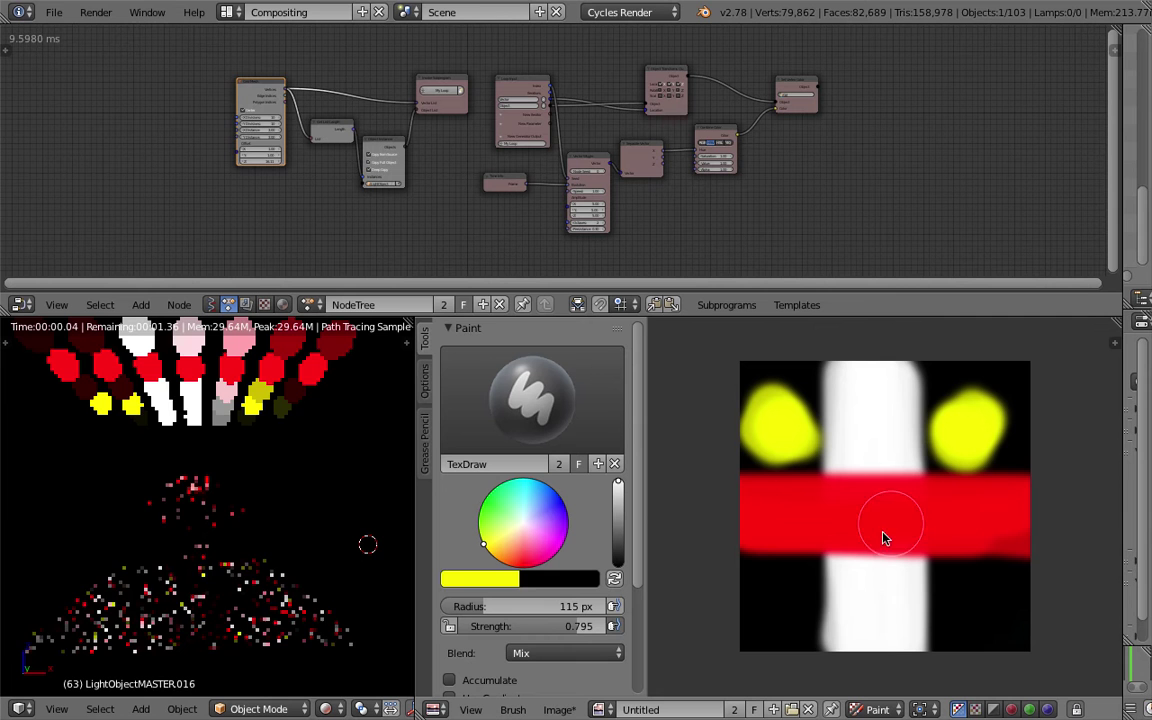
pyautogui.moveTo(800, 589)
pyautogui.mouseDown()
pyautogui.moveTo(897, 607)
pyautogui.moveTo(962, 578)
pyautogui.mouseUp()
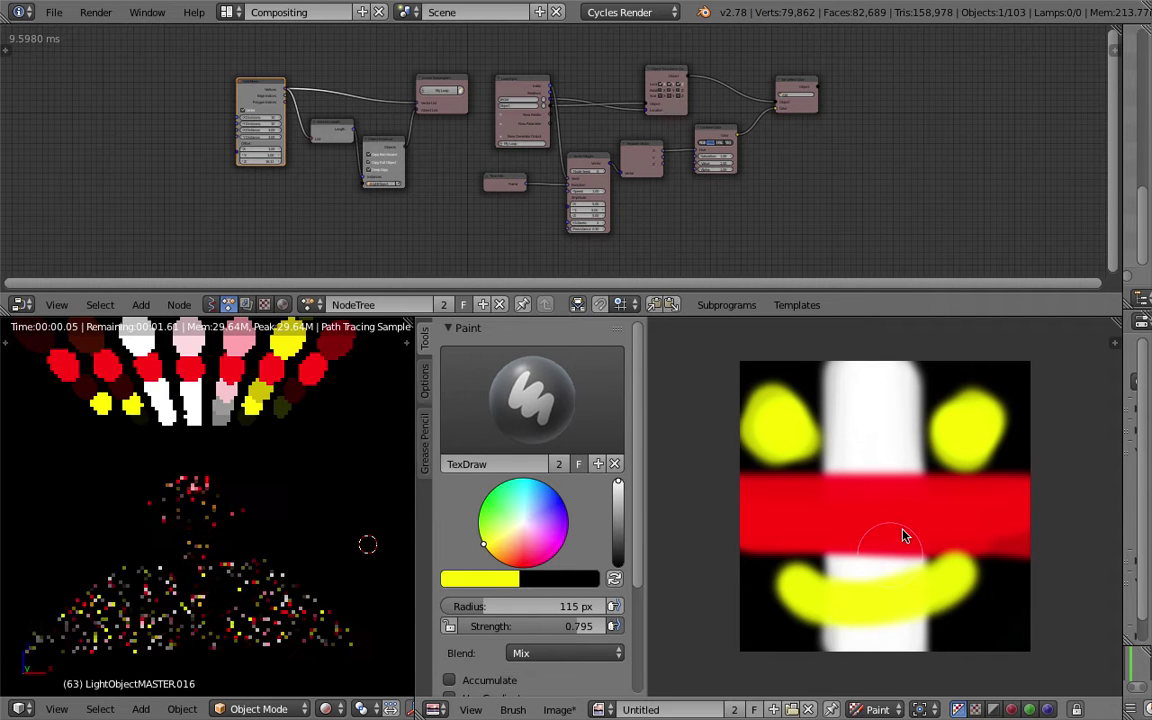
# Set the brush colour to blue and paint a round spot where the white and red bands cross.
pyautogui.click(561, 499)
pyautogui.moveTo(862, 508)
pyautogui.mouseDown()
pyautogui.moveTo(869, 535)
pyautogui.moveTo(866, 490)
pyautogui.mouseUp()
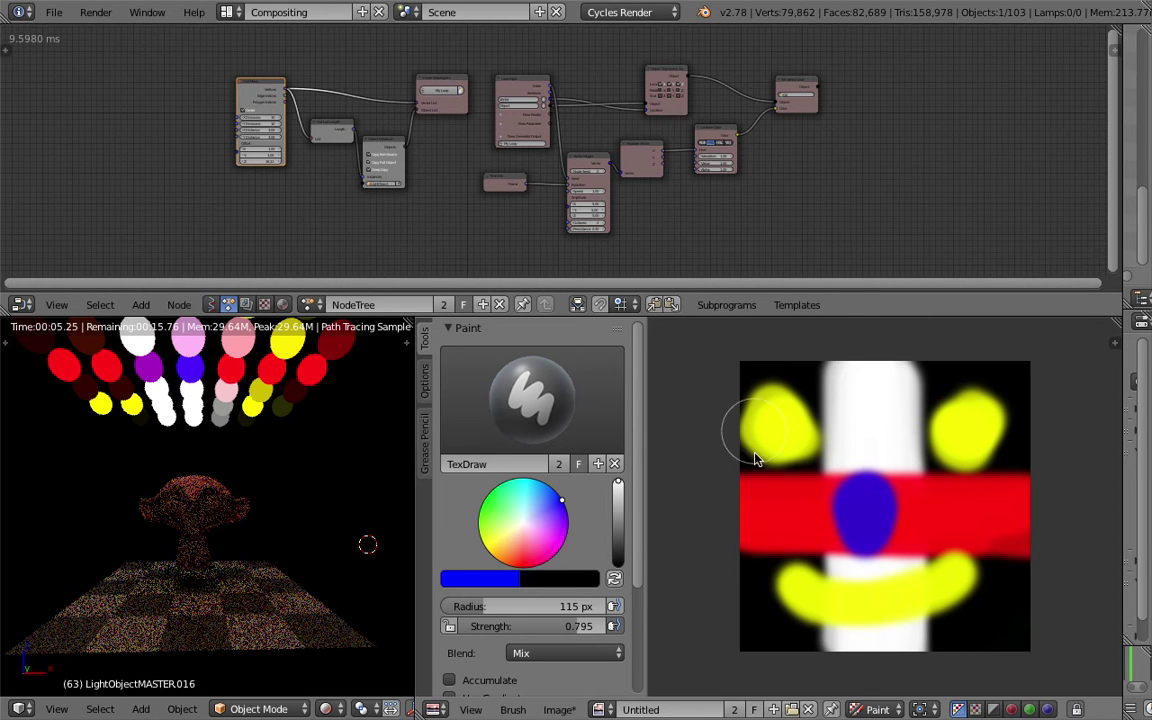
pyautogui.moveTo(966, 380); pyautogui.dragTo(956, 376, button='middle')
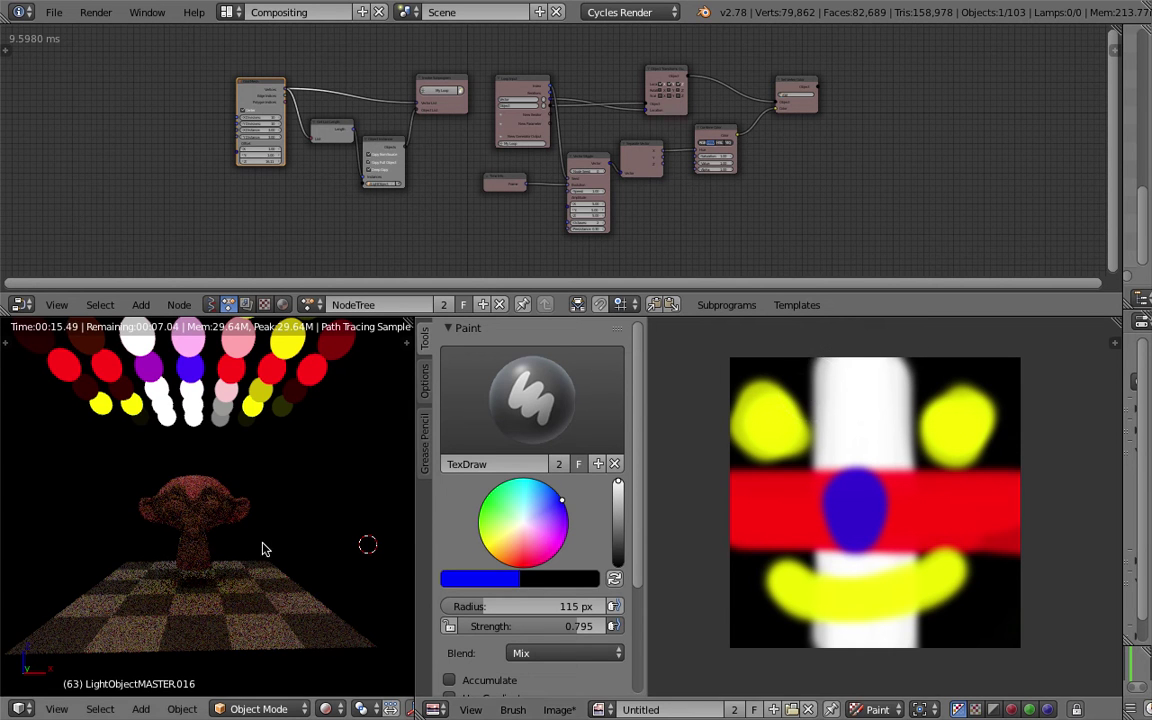
pyautogui.moveTo(193, 539); pyautogui.dragTo(267, 545, button='middle')
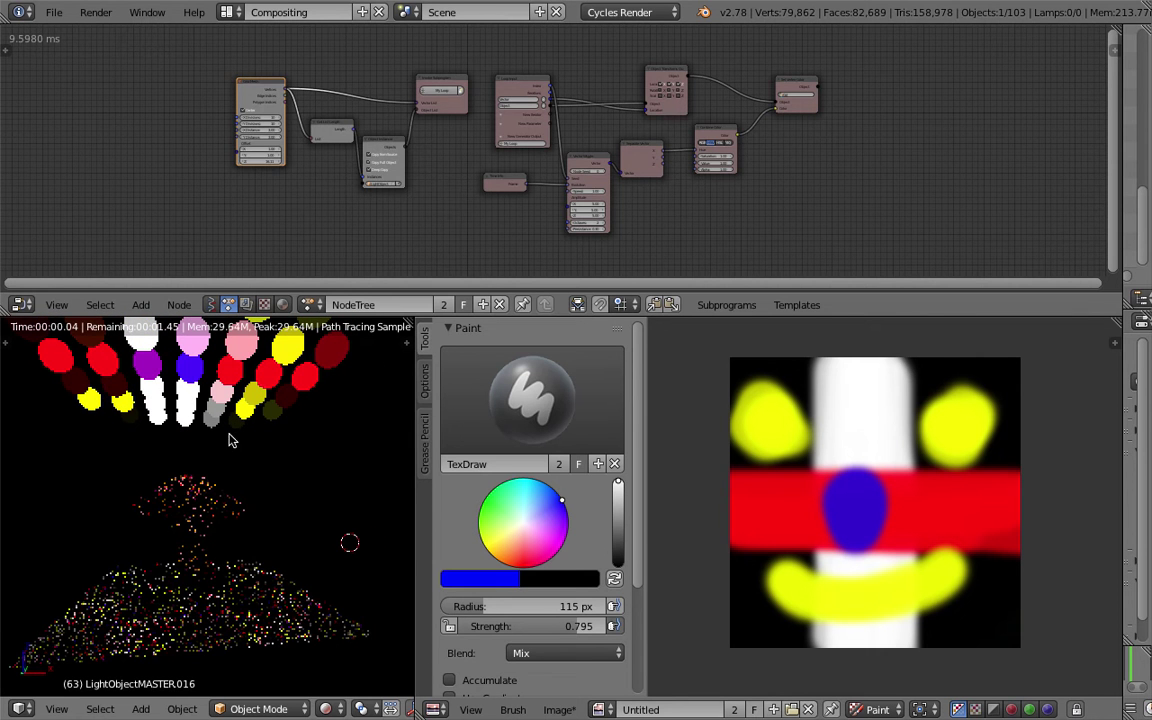
pyautogui.moveTo(240, 193); pyautogui.dragTo(255, 203, button='middle')
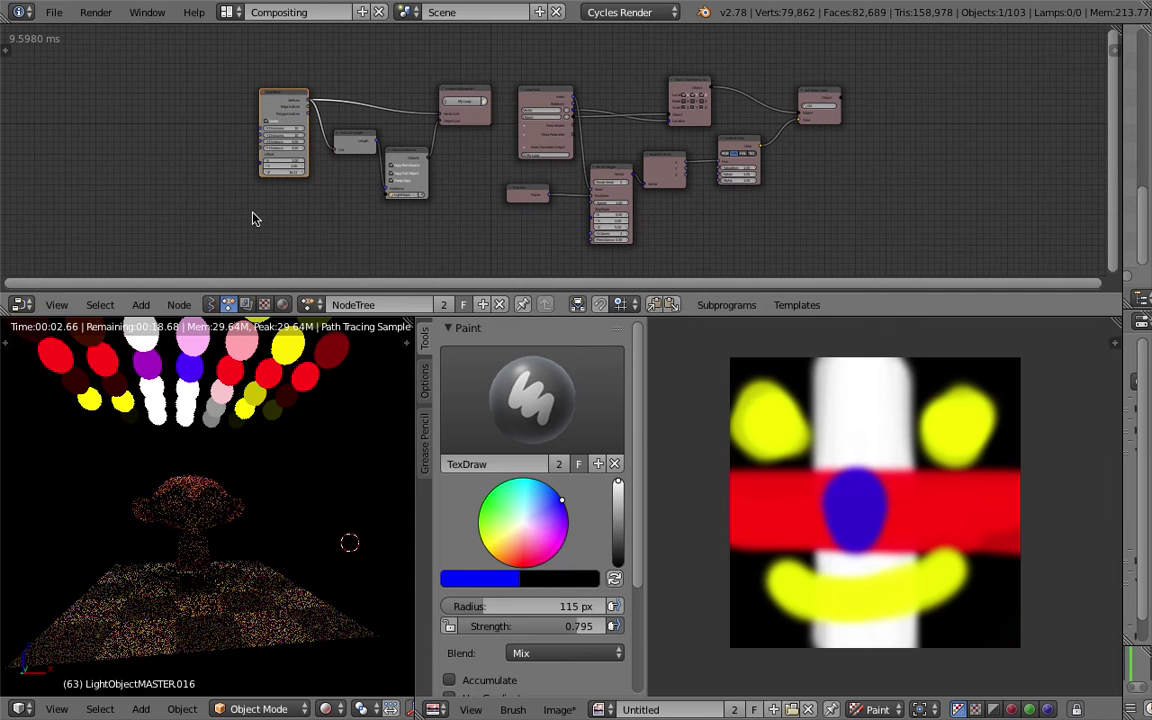
# Widen the properties and timeline column, and set the Grid Mesh node's X and Y Distance to 5.
pyautogui.moveTo(1123, 233); pyautogui.dragTo(980, 237)
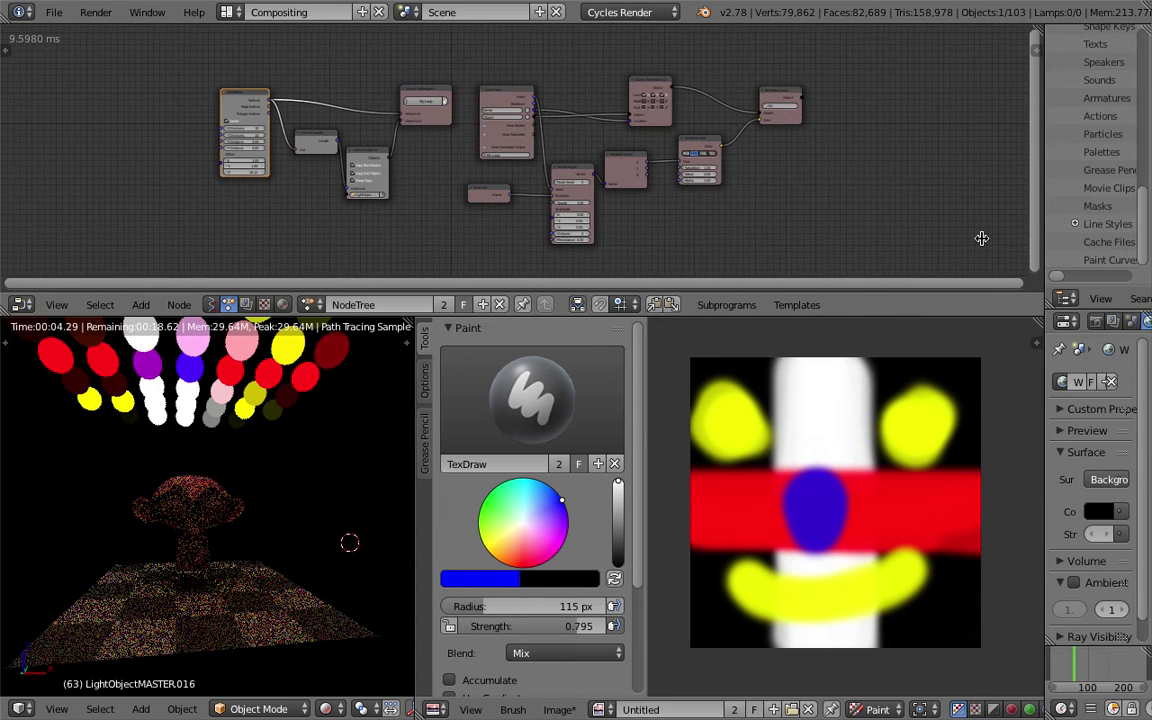
pyautogui.scroll(3, 320, 211)
pyautogui.scroll(1, 231, 213)
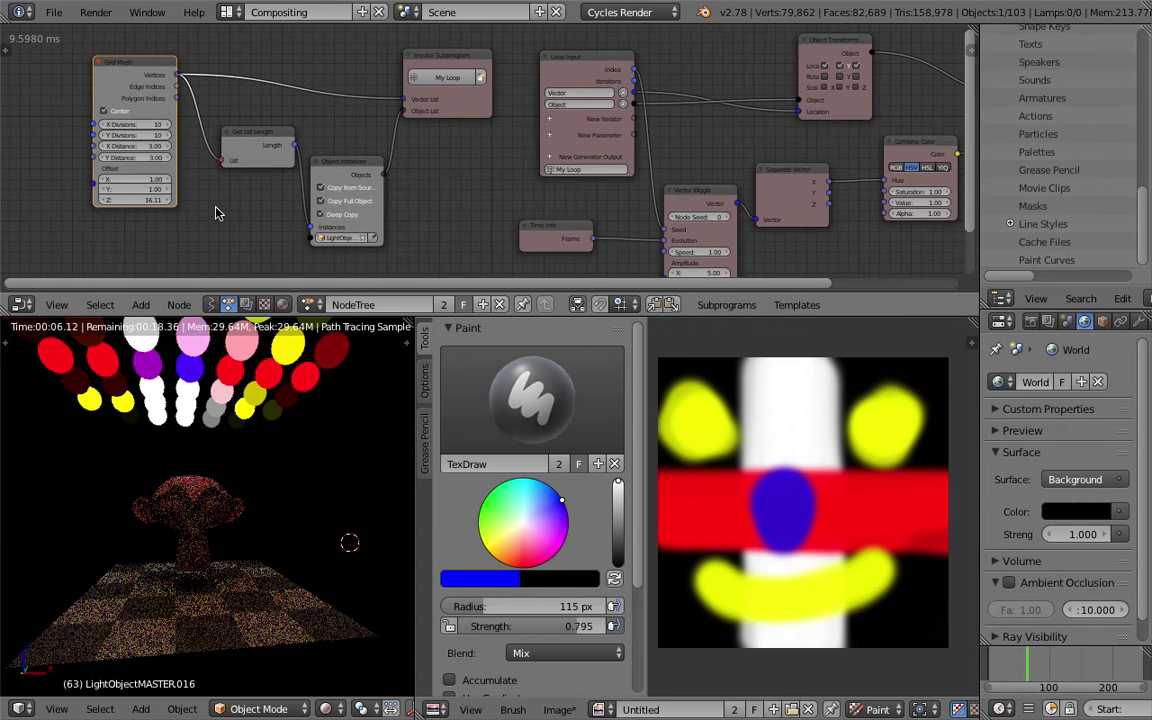
pyautogui.scroll(1, 185, 185)
pyautogui.moveTo(124, 147)
pyautogui.mouseDown()
pyautogui.moveTo(124, 158)
pyautogui.moveTo(121, 146)
pyautogui.mouseUp()
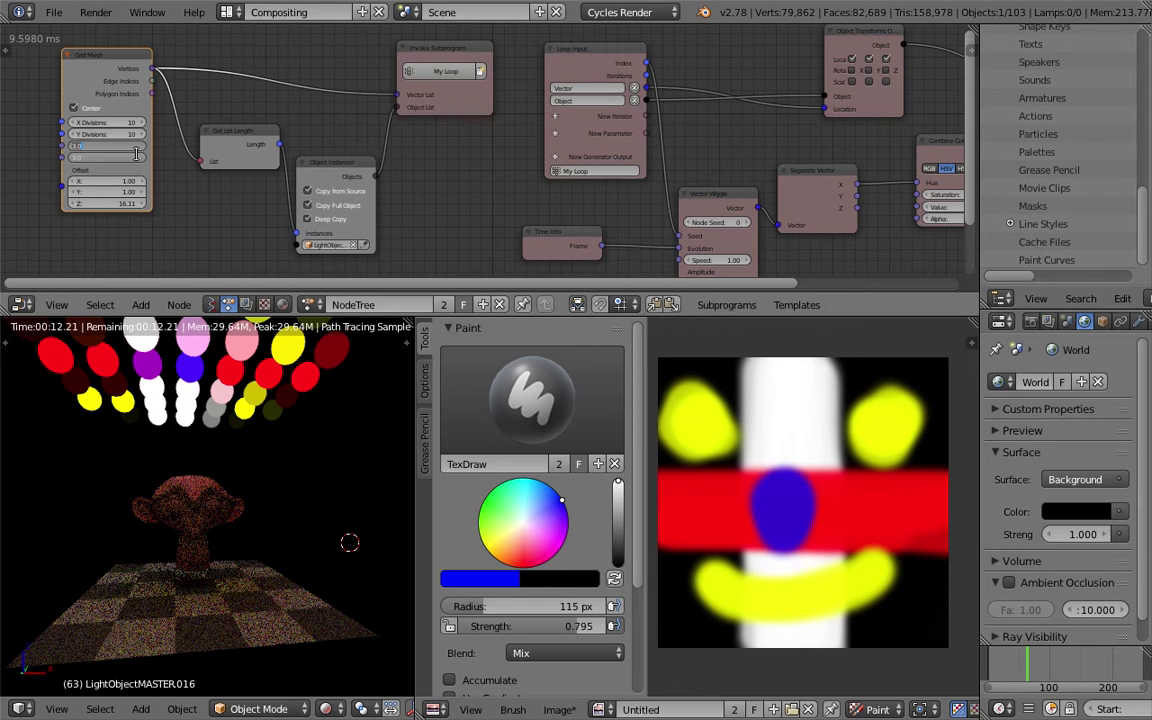
pyautogui.write('5')
pyautogui.press('Return')
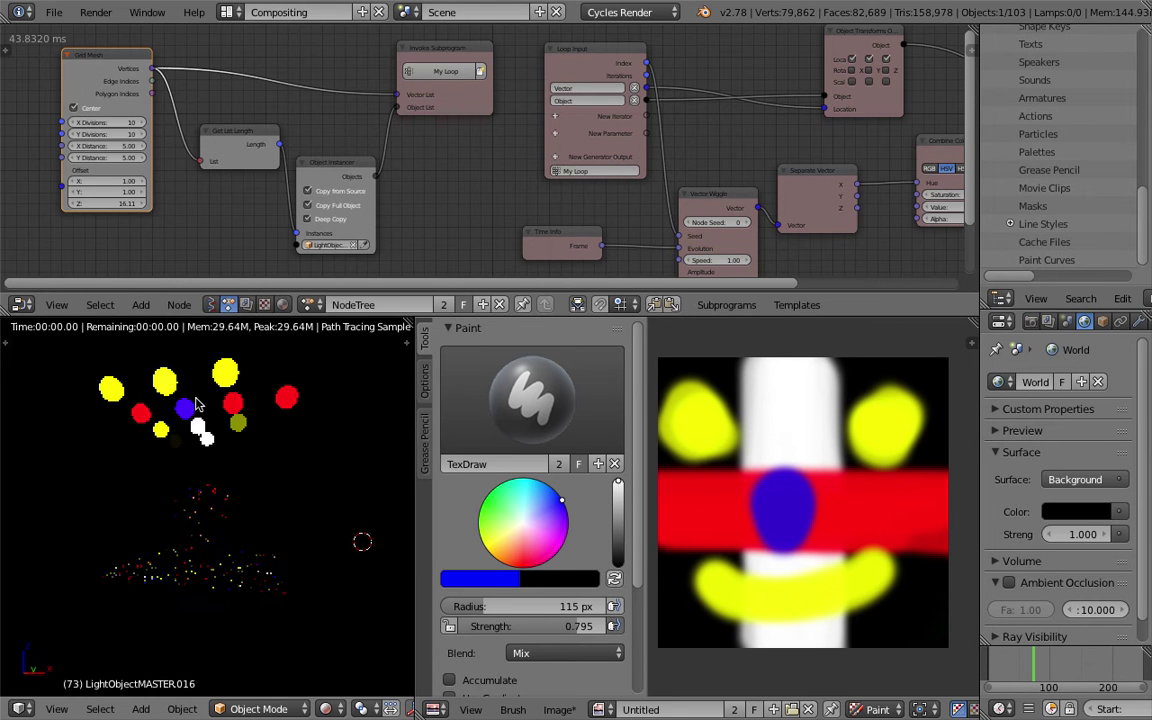
# Set the Grid Mesh node's X and Y Divisions to 5 and change the current frame to refresh the lights.
pyautogui.moveTo(122, 122); pyautogui.dragTo(122, 133)
pyautogui.write('5')
pyautogui.press('Return')
pyautogui.click(1022, 664)
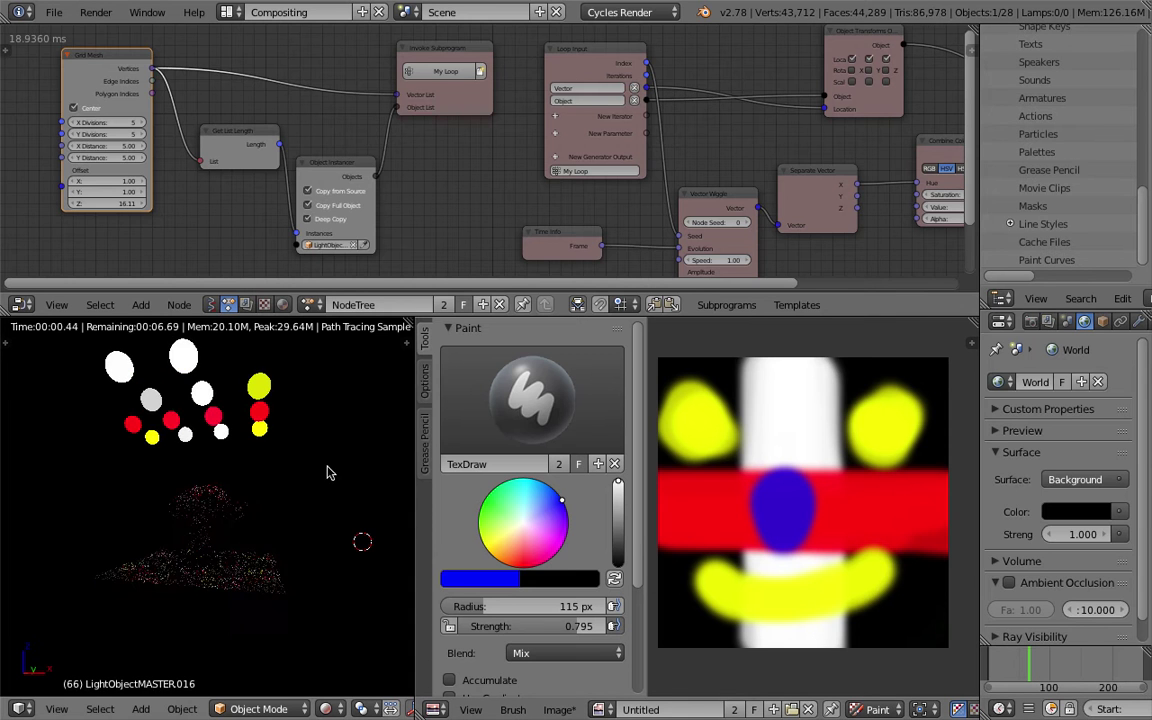
# Set the Grid Mesh node's X and Y Distance to 2 and change the current frame to refresh the lights.
pyautogui.moveTo(131, 157); pyautogui.dragTo(131, 146)
pyautogui.write('2')
pyautogui.press('Return')
pyautogui.click(1016, 672)
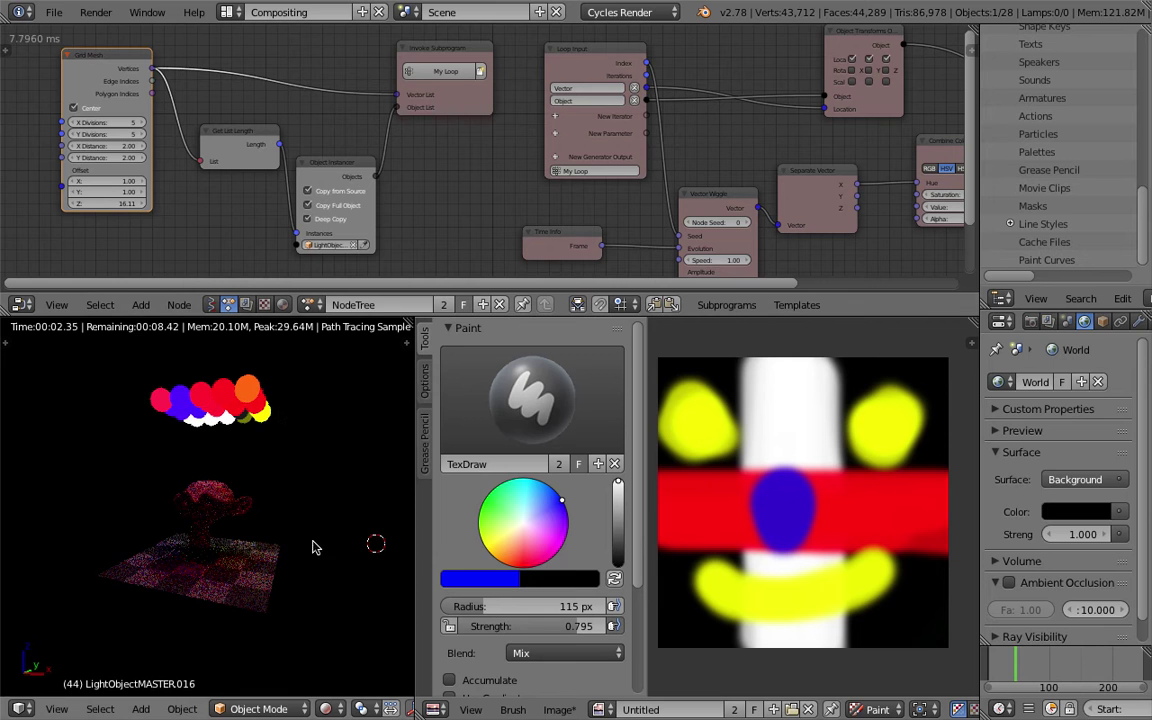
# Set the brush colour to light cyan and paint a wide band across the upper part of the image.
pyautogui.scroll(3, 237, 549)
pyautogui.moveTo(236, 543); pyautogui.dragTo(236, 523, button='middle')
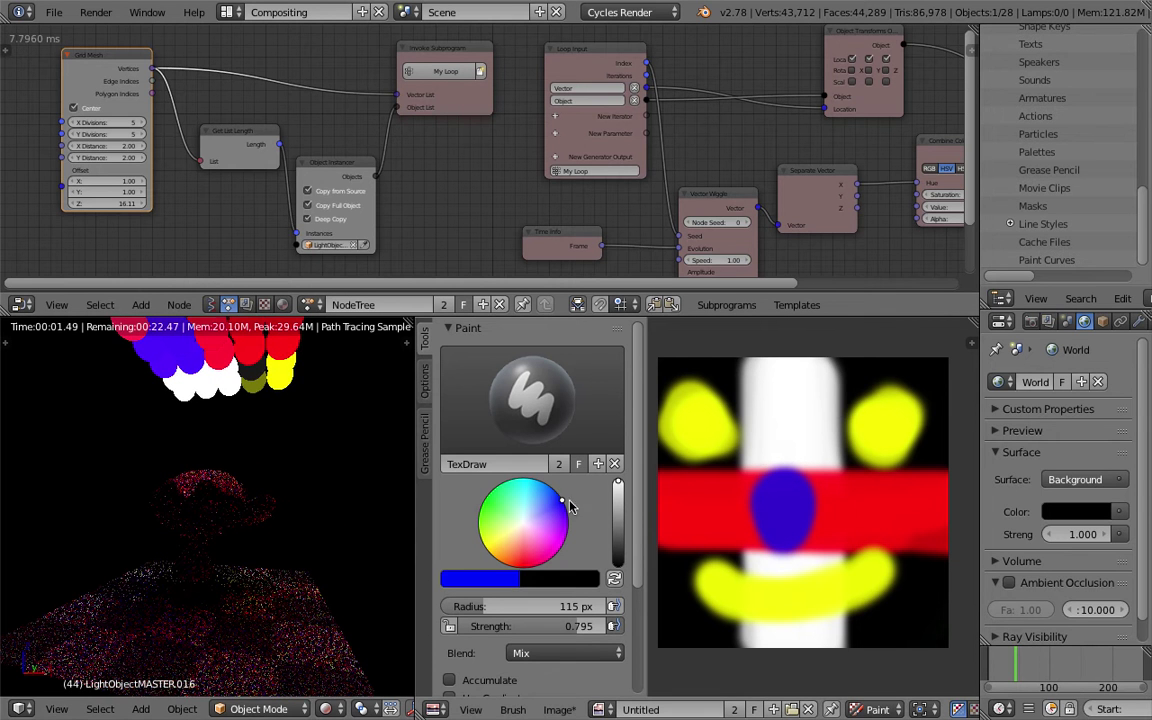
pyautogui.click(521, 491)
pyautogui.moveTo(840, 400)
pyautogui.mouseDown()
pyautogui.moveTo(712, 402)
pyautogui.moveTo(922, 379)
pyautogui.mouseUp()
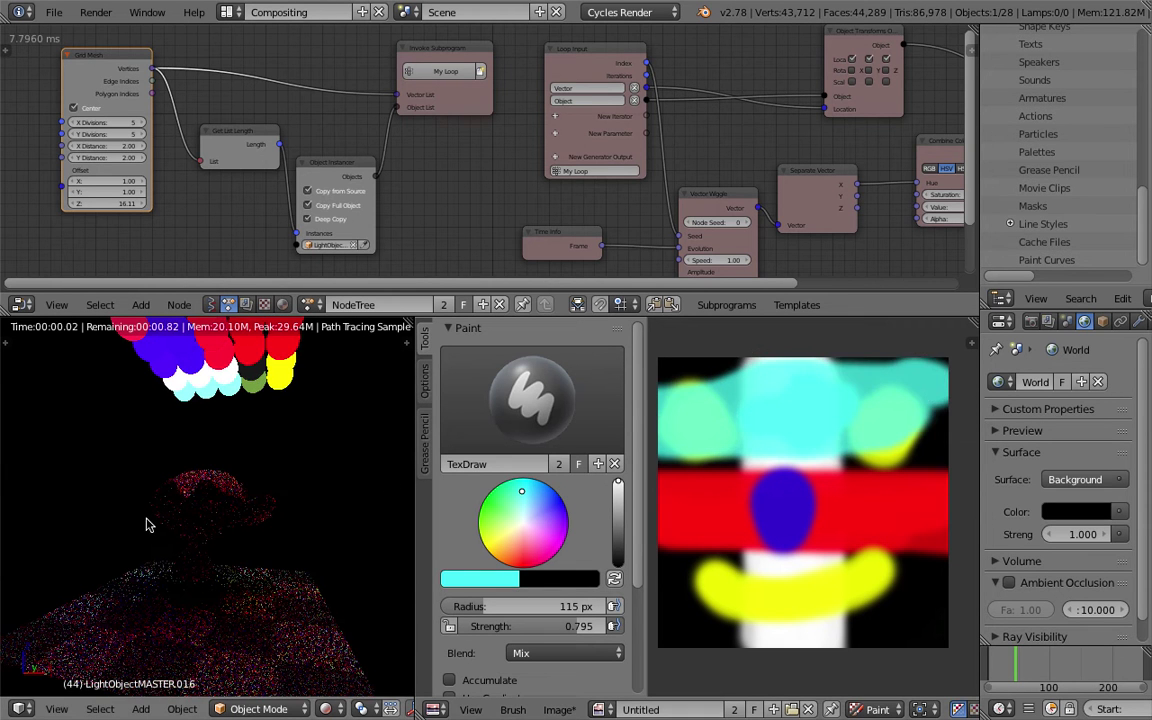
pyautogui.moveTo(248, 531); pyautogui.dragTo(203, 519, button='middle')
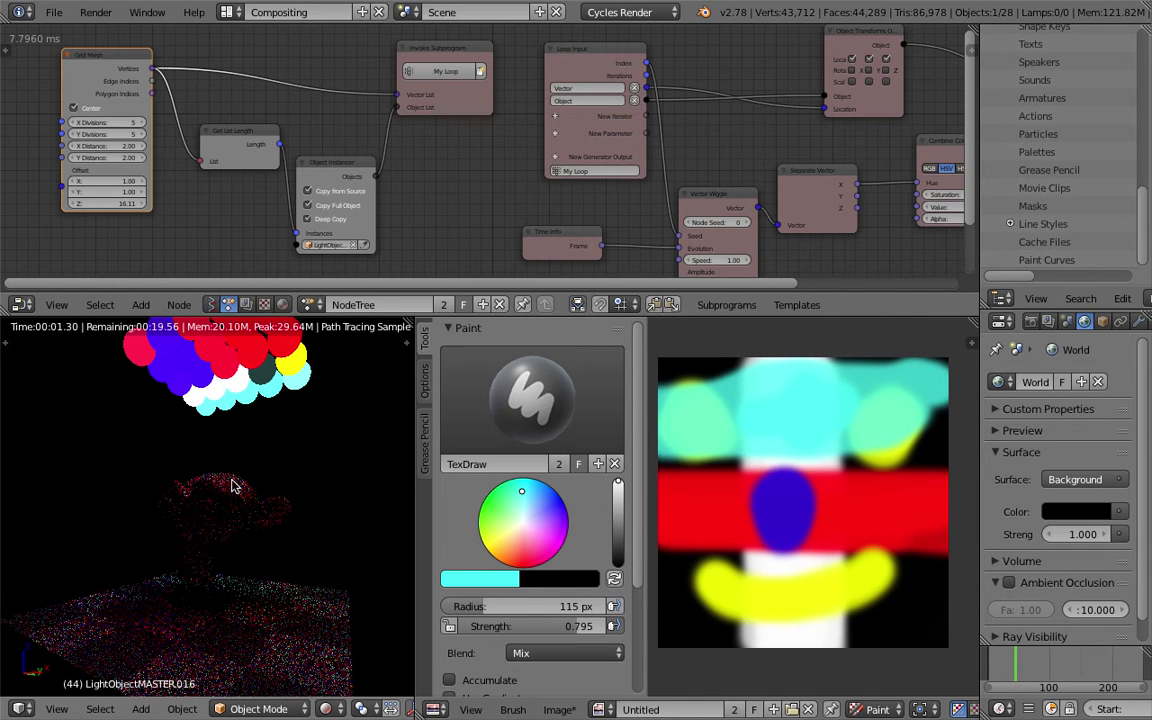
# Start a new file by reloading the start-up file.
pyautogui.click(54, 14)
pyautogui.click(57, 33)
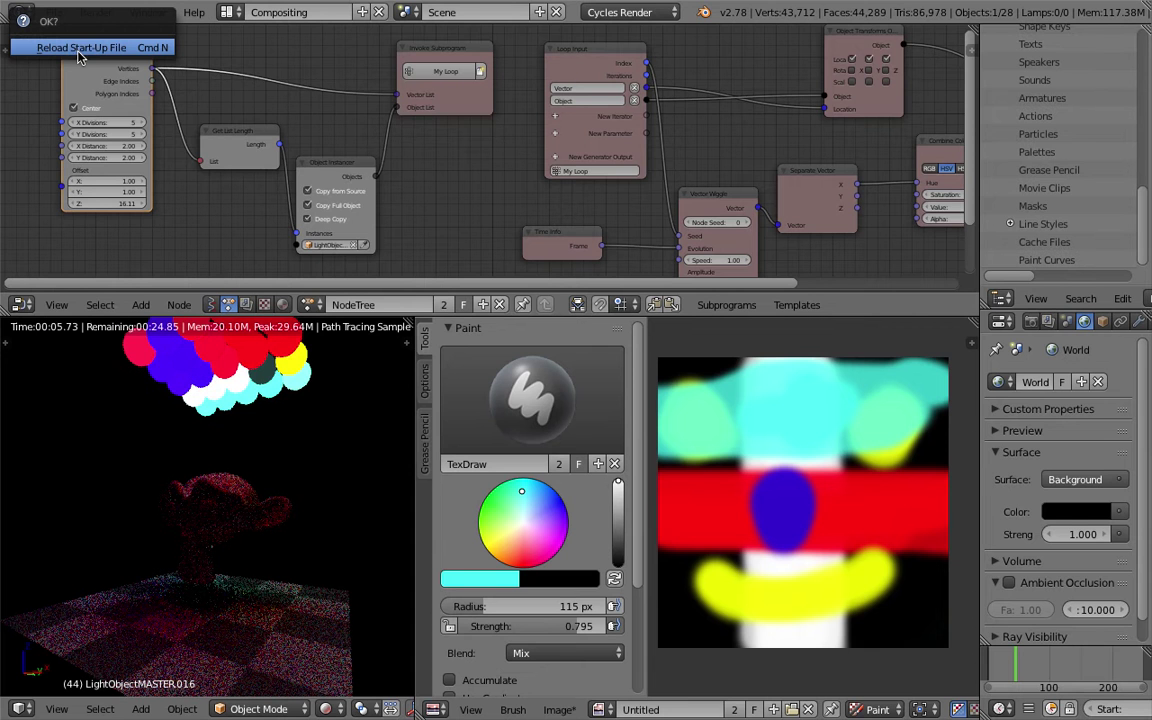
pyautogui.press('Return')
pyautogui.moveTo(578, 404); pyautogui.dragTo(607, 334, button='middle')
pyautogui.scroll(2, 603, 336)
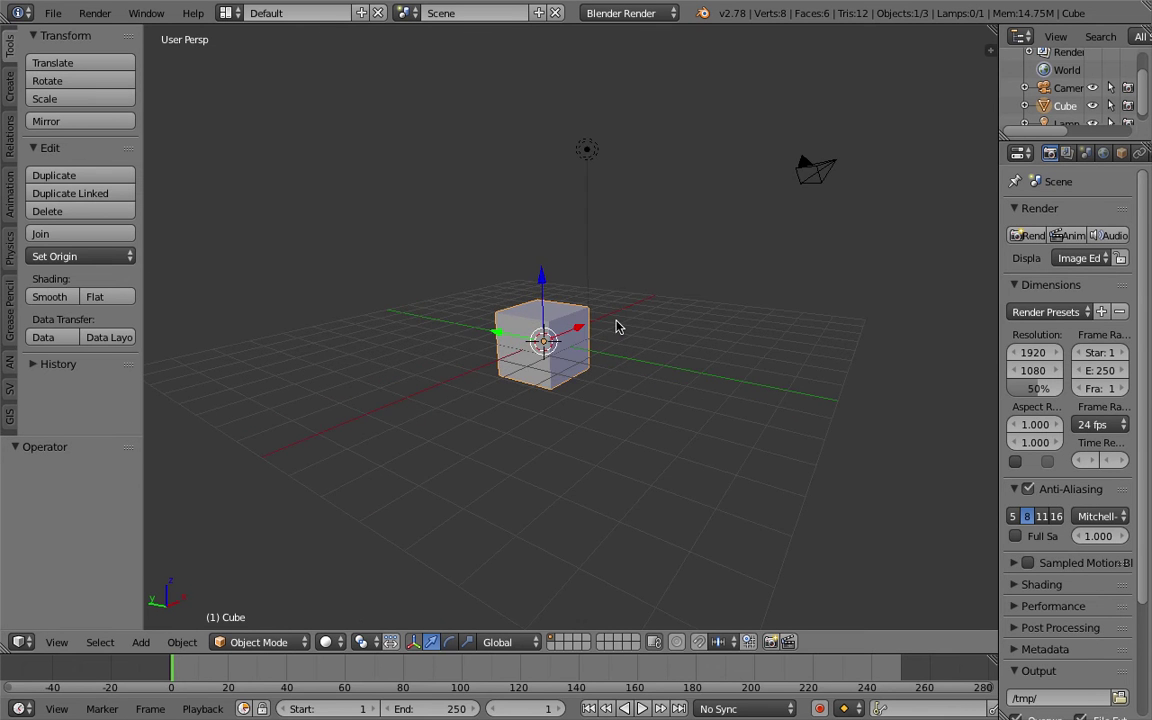
pyautogui.scroll(3, 609, 316)
pyautogui.moveTo(612, 318); pyautogui.dragTo(543, 321, button='middle')
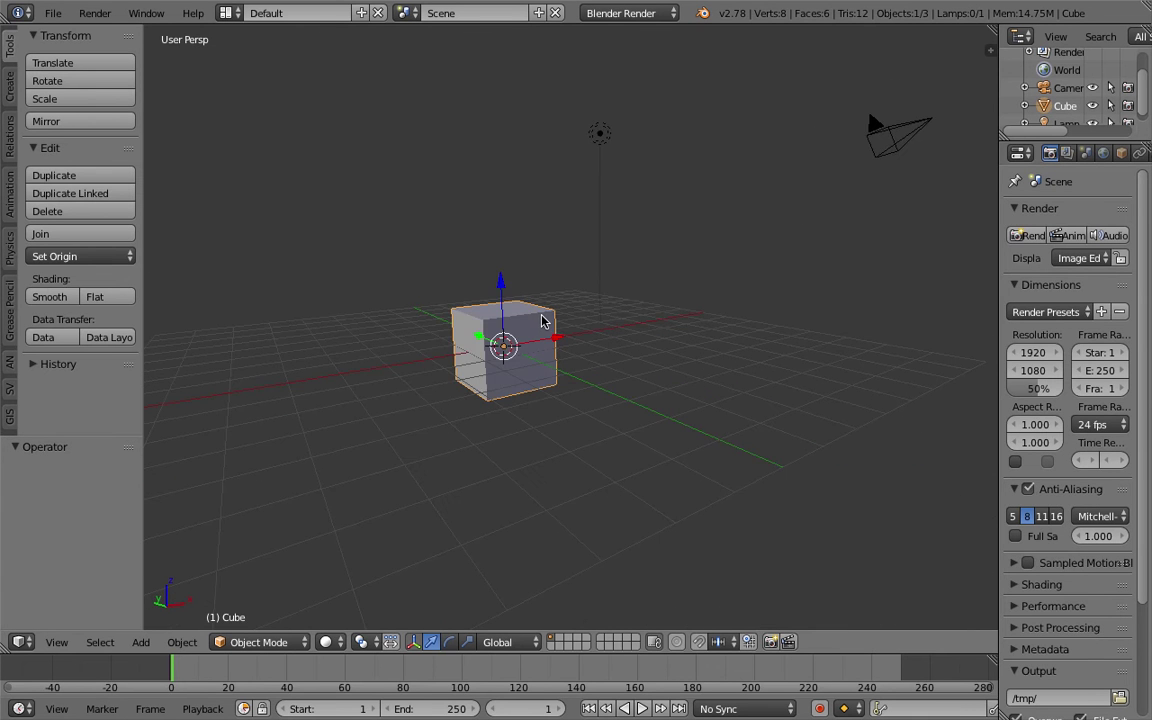
pyautogui.moveTo(455, 229); pyautogui.dragTo(512, 287, button='middle')
# Switch the screen layout to Compositing and enlarge the 3D view and image editor upward.
pyautogui.click(228, 13)
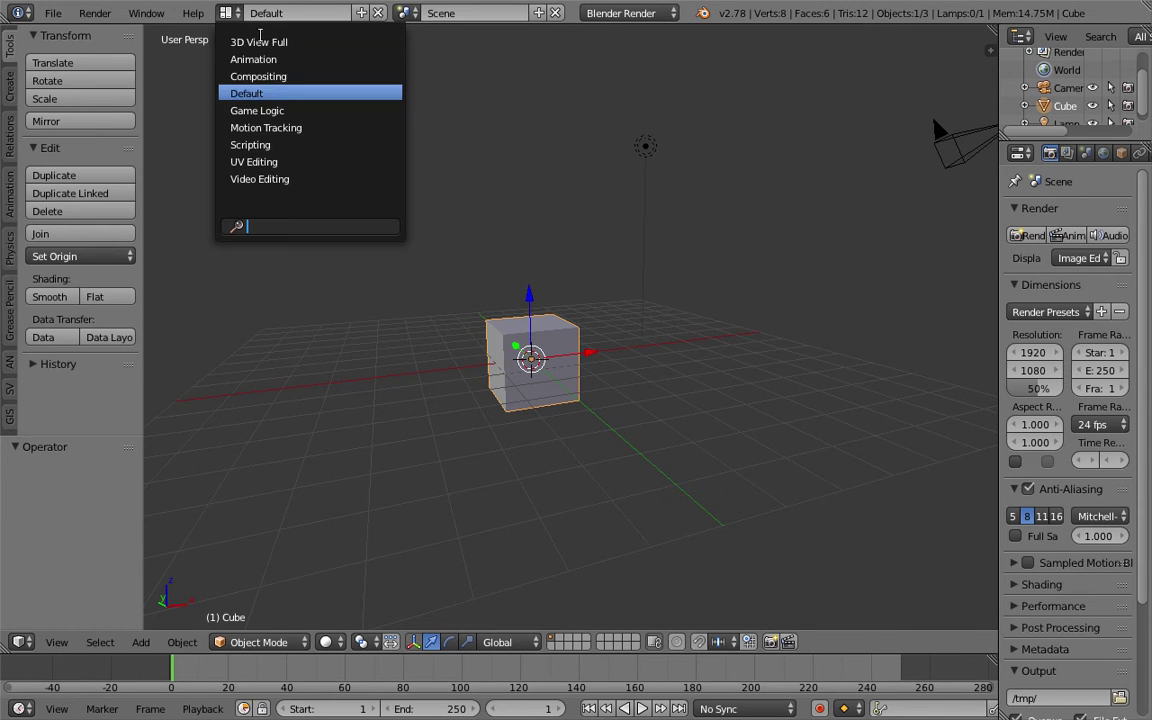
pyautogui.click(255, 75)
pyautogui.moveTo(623, 433); pyautogui.dragTo(620, 292)
# Move the camera to layer 2 so it is out of the working layer.
pyautogui.moveTo(664, 424); pyautogui.dragTo(816, 428, button='middle')
pyautogui.scroll(-2, 780, 432)
pyautogui.moveTo(746, 437); pyautogui.dragTo(788, 427, button='middle')
pyautogui.rightClick(787, 432)
pyautogui.press('m')
pyautogui.press('2')
pyautogui.moveTo(700, 490); pyautogui.dragTo(625, 475, button='middle')
pyautogui.scroll(2, 668, 460)
pyautogui.moveTo(695, 460); pyautogui.dragTo(722, 442, button='middle')
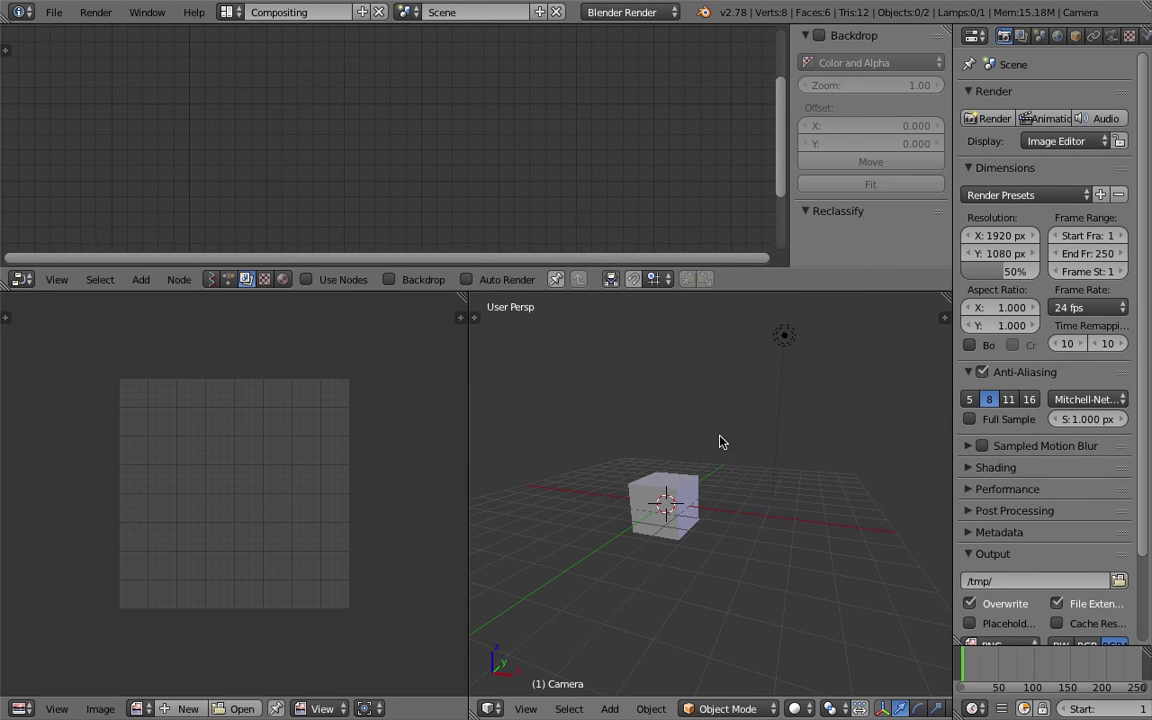
# Change the render engine to Cycles Render and move the lamp to a spot above the cube.
pyautogui.click(622, 12)
pyautogui.click(585, 67)
pyautogui.moveTo(801, 396); pyautogui.dragTo(794, 376, button='middle')
pyautogui.rightClick(786, 361)
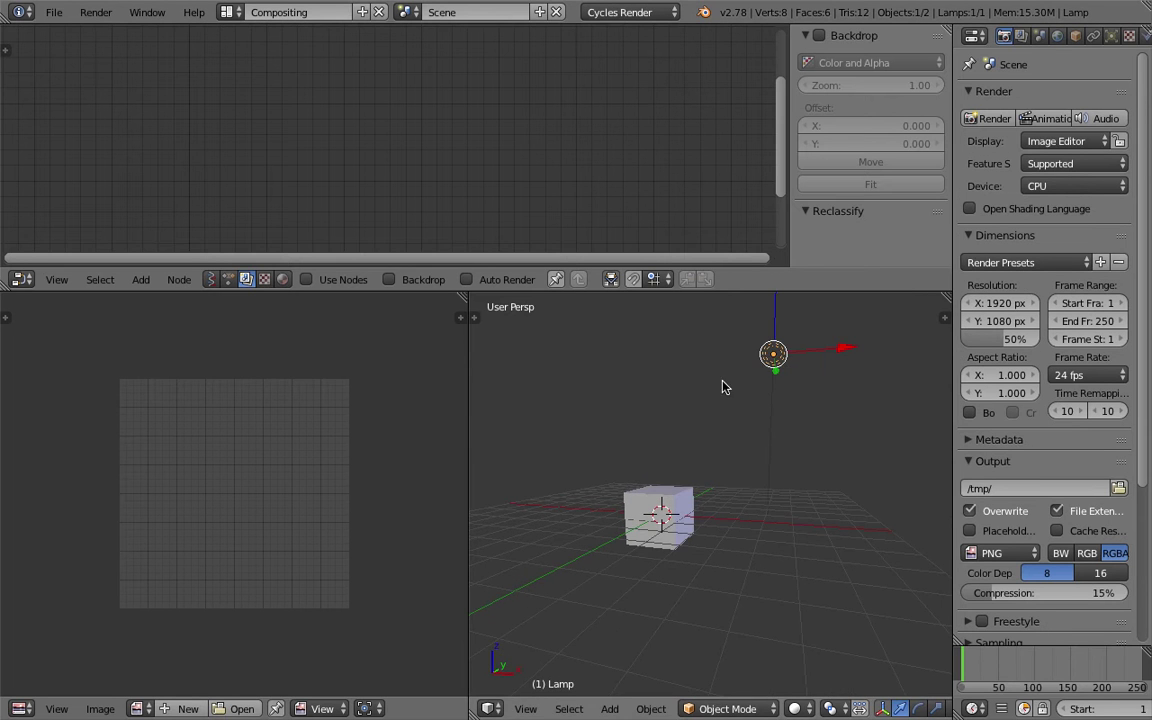
pyautogui.press('g')
pyautogui.click(716, 398)
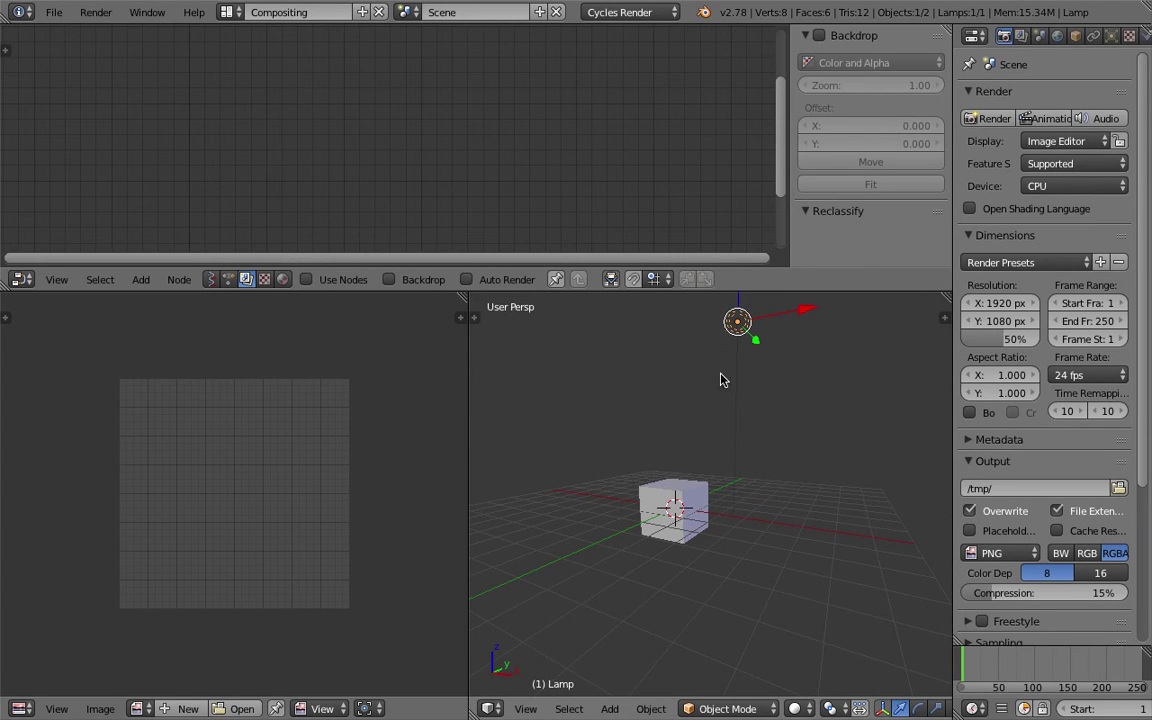
# Create a new Animation Nodes tree in the node editor, enlarging the editor downward.
pyautogui.click(233, 282)
pyautogui.moveTo(355, 291); pyautogui.dragTo(352, 348)
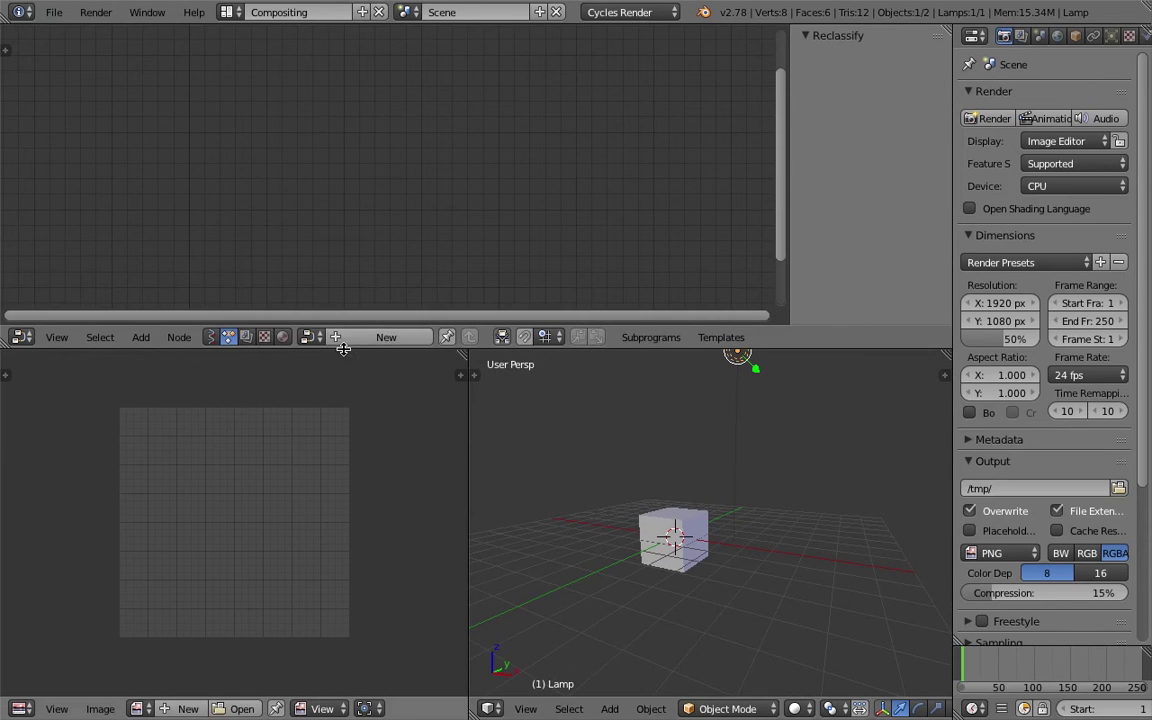
pyautogui.click(361, 340)
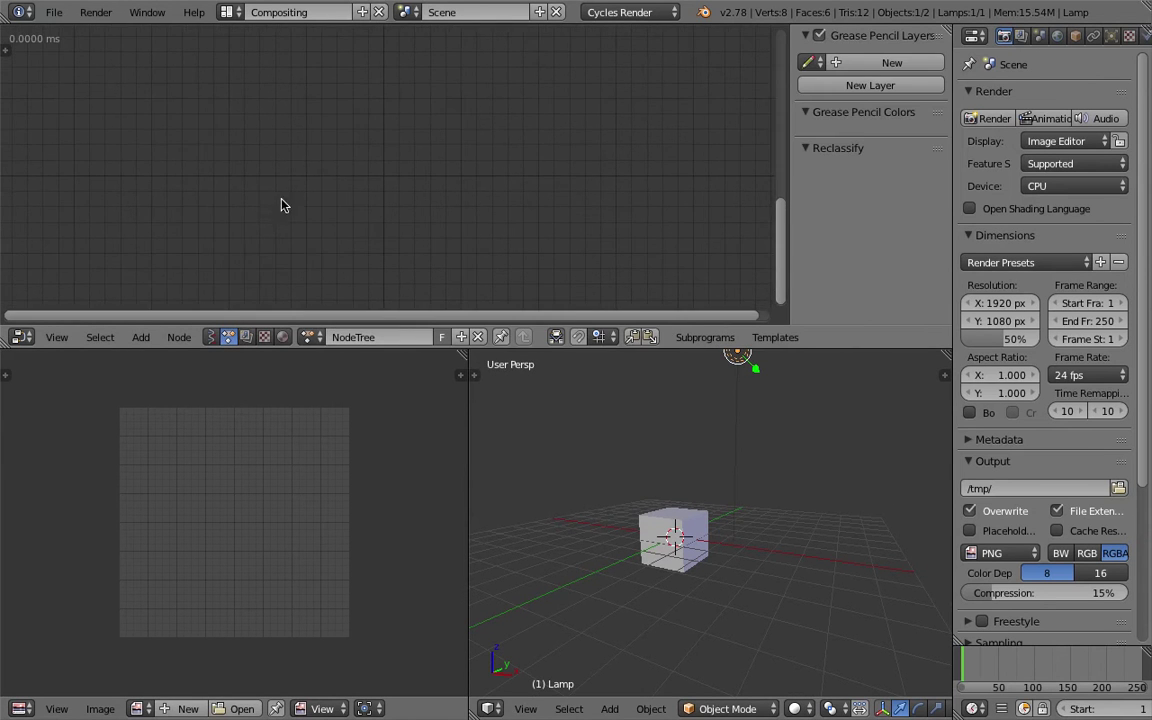
pyautogui.scroll(-2, 640, 422)
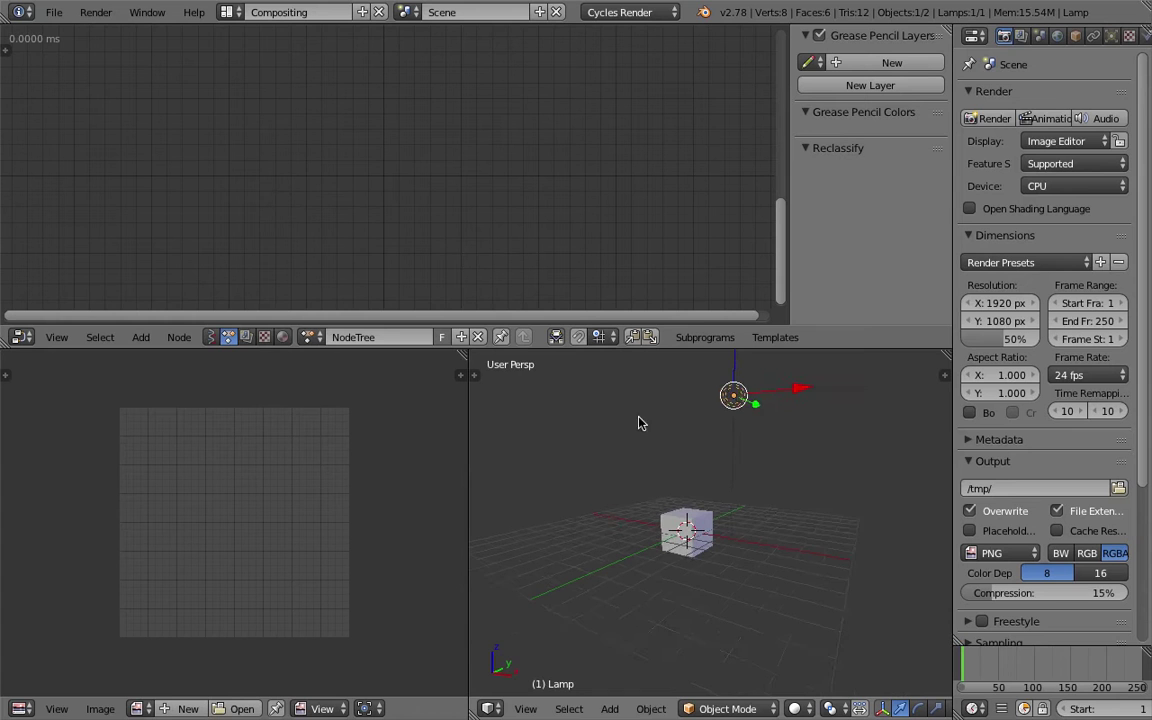
pyautogui.hotkey('shift', 'a')
pyautogui.click(257, 158)
pyautogui.write('objec')
pyautogui.press('Escape')
# Add an Object Instancer node with Lamp as its source object and enable Copy Full Object and Deep Copy.
pyautogui.hotkey('shift', 'a')
pyautogui.click(249, 175)
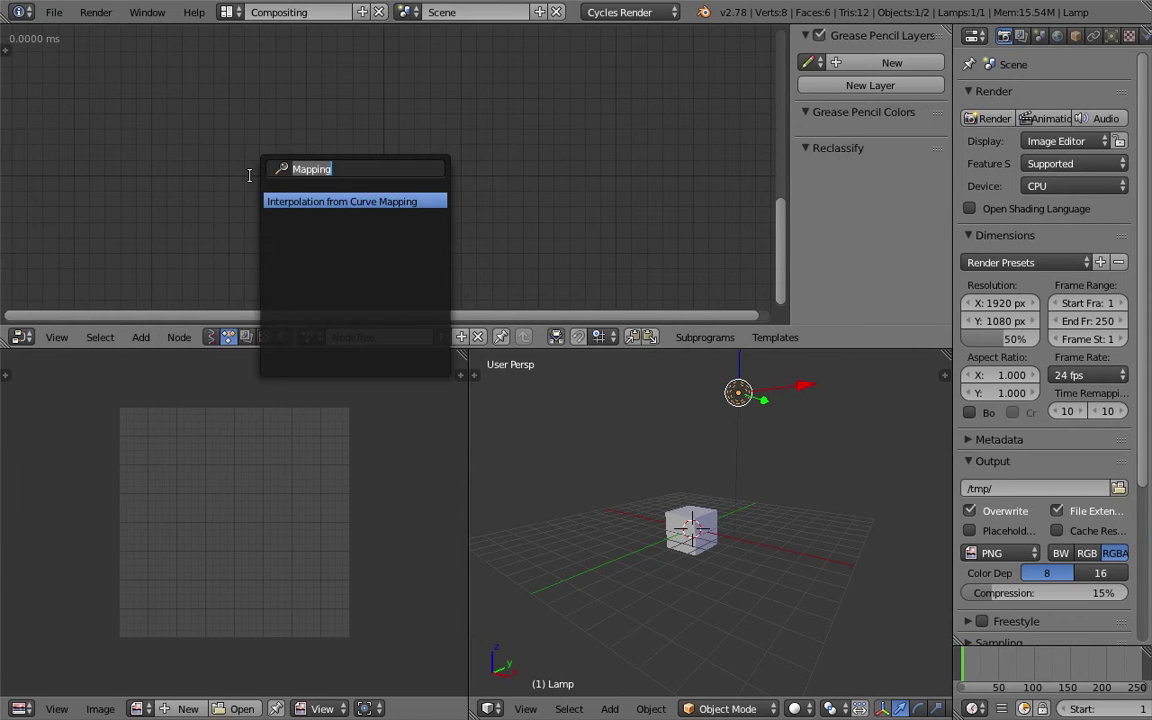
pyautogui.write('object ins')
pyautogui.press('Return')
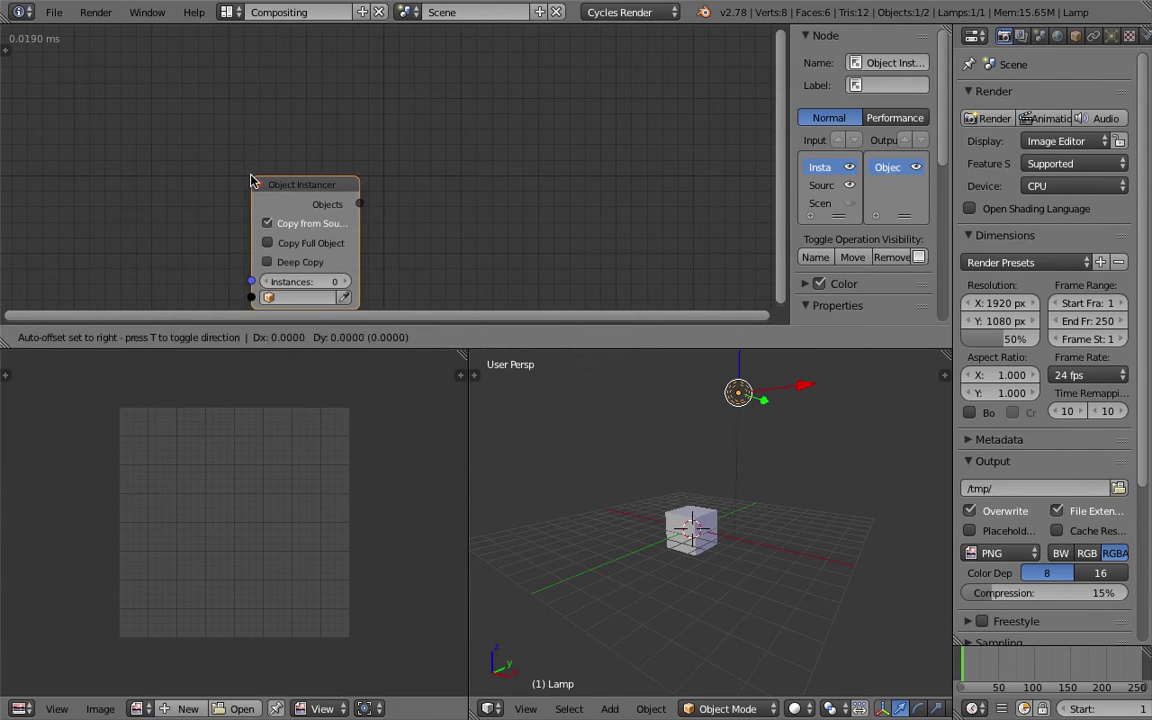
pyautogui.click(252, 178)
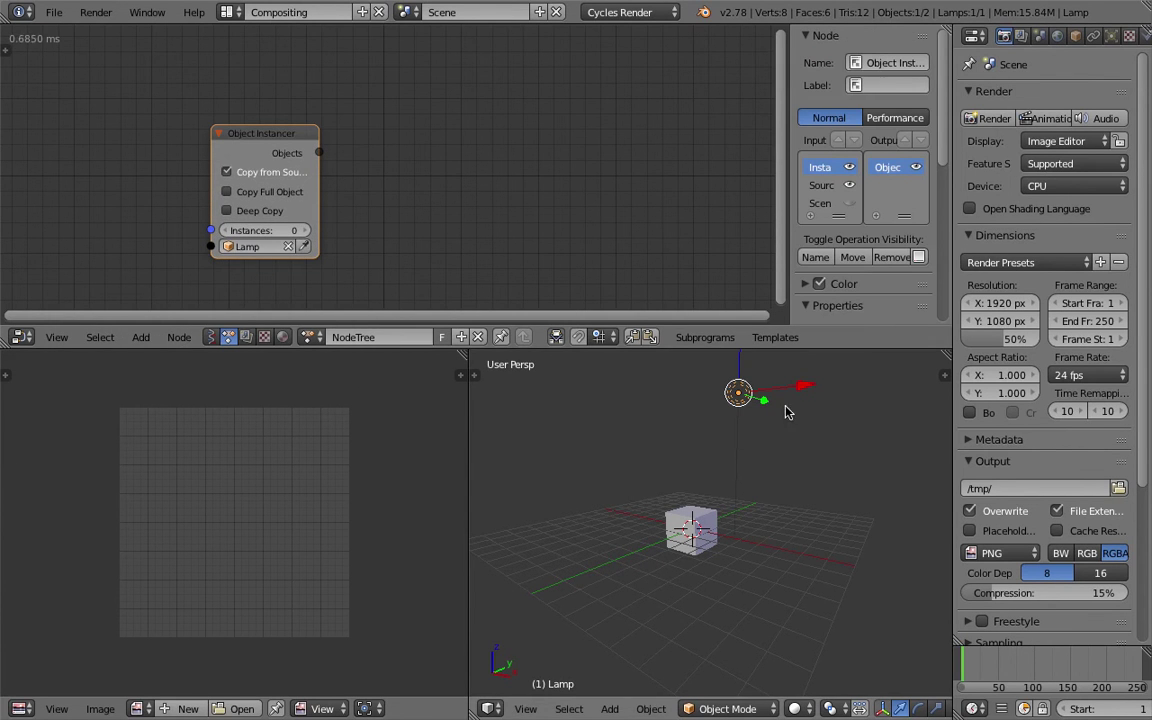
pyautogui.moveTo(283, 174); pyautogui.dragTo(267, 160, button='middle')
pyautogui.click(252, 178)
pyautogui.click(252, 197)
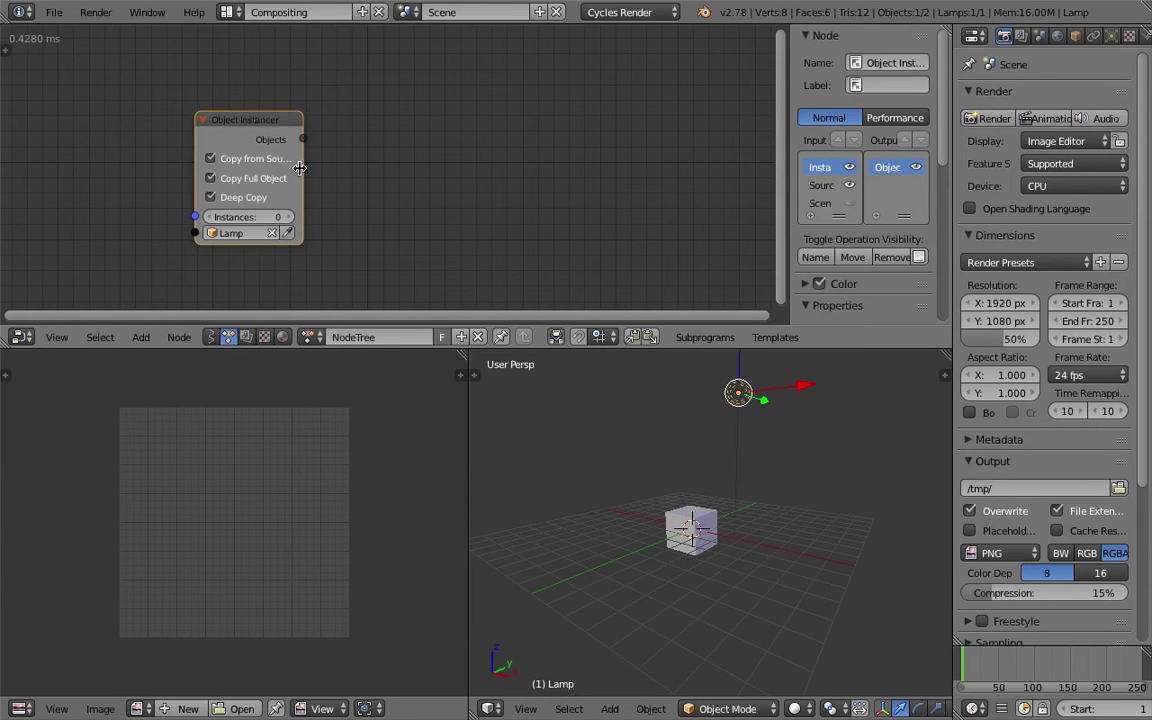
# Enable automatic execution of the node tree for Tree Changed, Frame Changed and Property Changed.
pyautogui.moveTo(267, 121); pyautogui.dragTo(253, 112)
pyautogui.press('t')
pyautogui.click(10, 145)
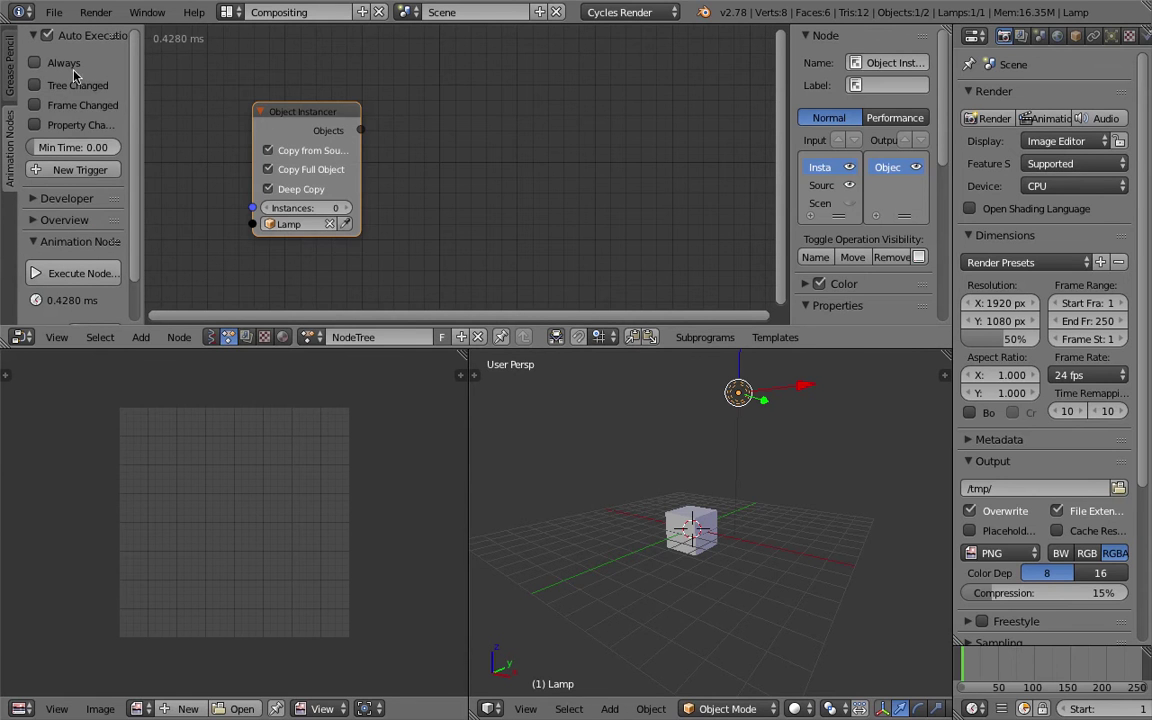
pyautogui.moveTo(76, 90); pyautogui.dragTo(76, 120)
# Create a loop through the instancer's Objects output and place its Loop Input node beside the Invoke Subprogram node.
pyautogui.moveTo(282, 112); pyautogui.dragTo(253, 112)
pyautogui.press('w')
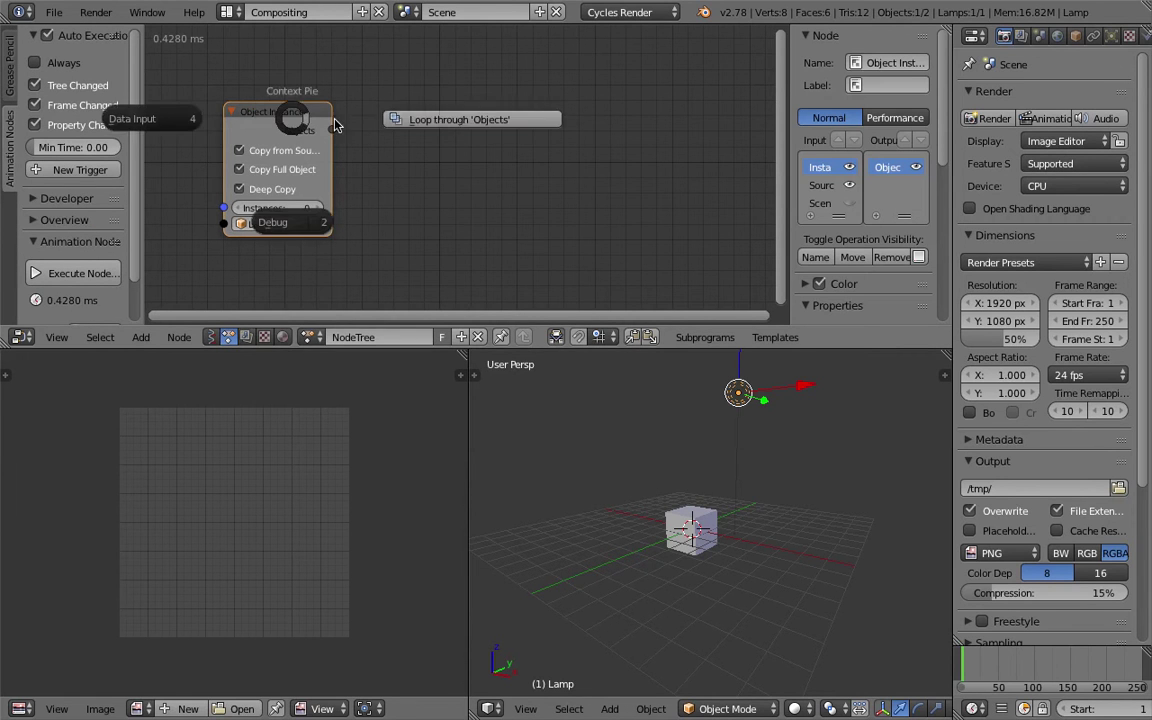
pyautogui.click(420, 119)
pyautogui.click(643, 98)
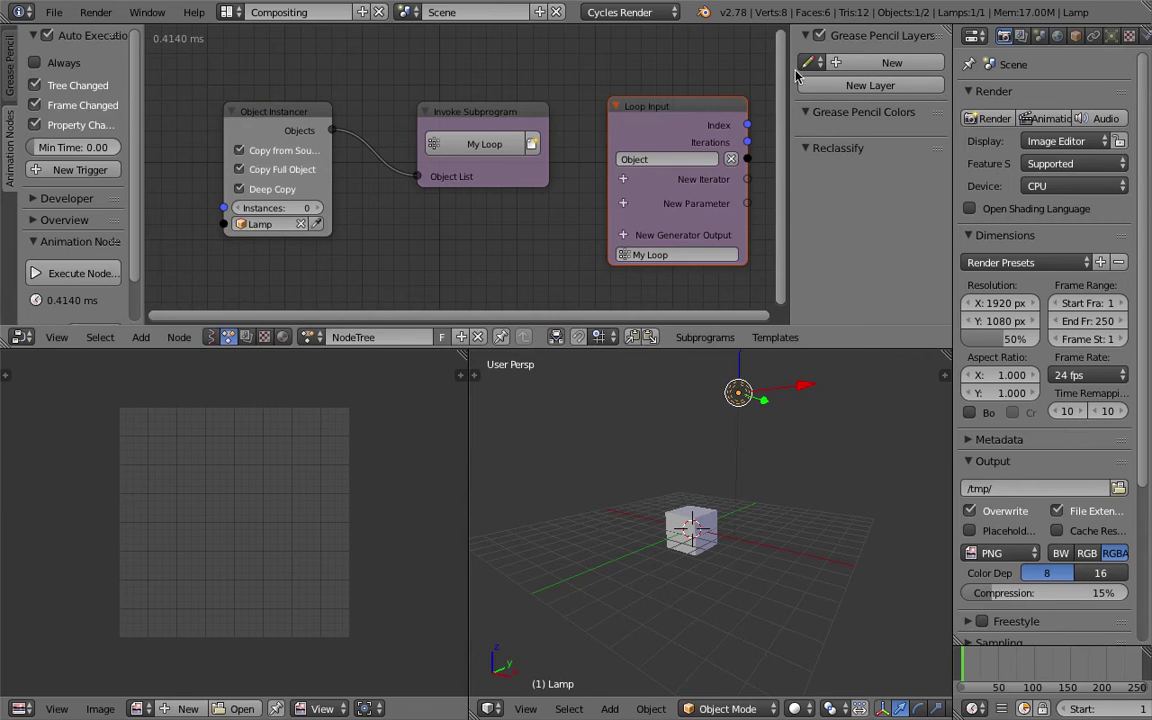
# Widen the node workspace by hiding its sidebar and narrowing the tool shelf, and shift the Loop Input node away from Invoke Subprogram.
pyautogui.moveTo(790, 70)
pyautogui.mouseDown()
pyautogui.moveTo(870, 95)
pyautogui.moveTo(953, 101)
pyautogui.moveTo(893, 125)
pyautogui.moveTo(1005, 144)
pyautogui.mouseUp()
pyautogui.scroll(-2, 680, 215)
pyautogui.moveTo(661, 221); pyautogui.dragTo(588, 224, button='middle')
pyautogui.moveTo(741, 460); pyautogui.dragTo(748, 470, button='middle')
pyautogui.moveTo(671, 160); pyautogui.dragTo(671, 159, button='middle')
pyautogui.scroll(-1, 776, 411)
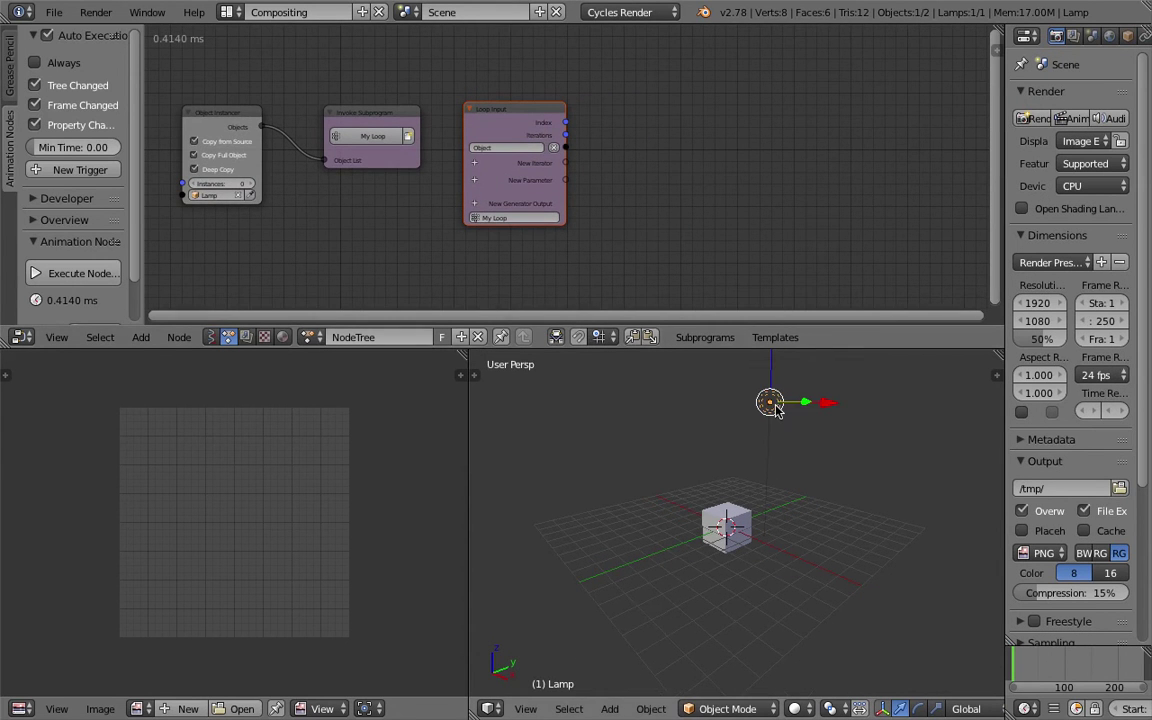
pyautogui.moveTo(604, 221); pyautogui.dragTo(653, 197, button='middle')
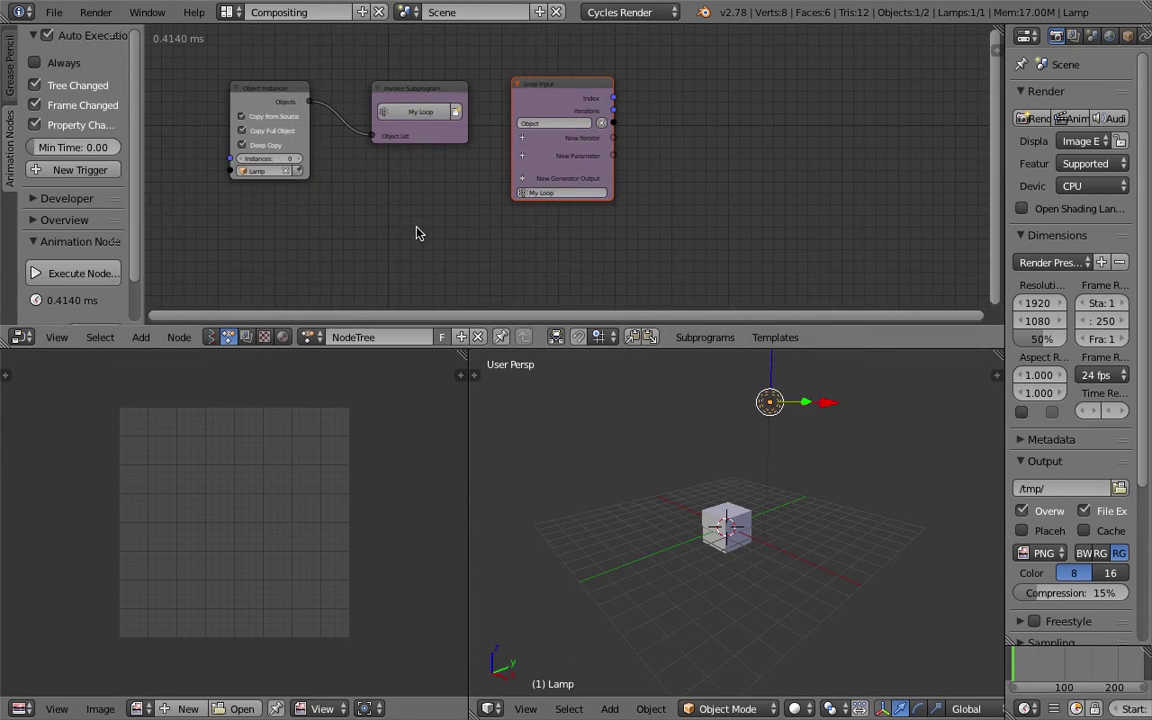
pyautogui.moveTo(144, 112); pyautogui.dragTo(117, 114)
pyautogui.moveTo(384, 207)
pyautogui.mouseDown(button='middle')
pyautogui.moveTo(400, 217)
pyautogui.moveTo(404, 196)
pyautogui.mouseUp(button='middle')
pyautogui.moveTo(550, 93); pyautogui.dragTo(574, 98)
# Add an Object Transforms Output node with X, Y and Z location enabled and connect the loop's Object to it.
pyautogui.scroll(1, 718, 150)
pyautogui.moveTo(716, 150); pyautogui.dragTo(730, 153, button='middle')
pyautogui.hotkey('ctrl', 'a')
pyautogui.write('object tr')
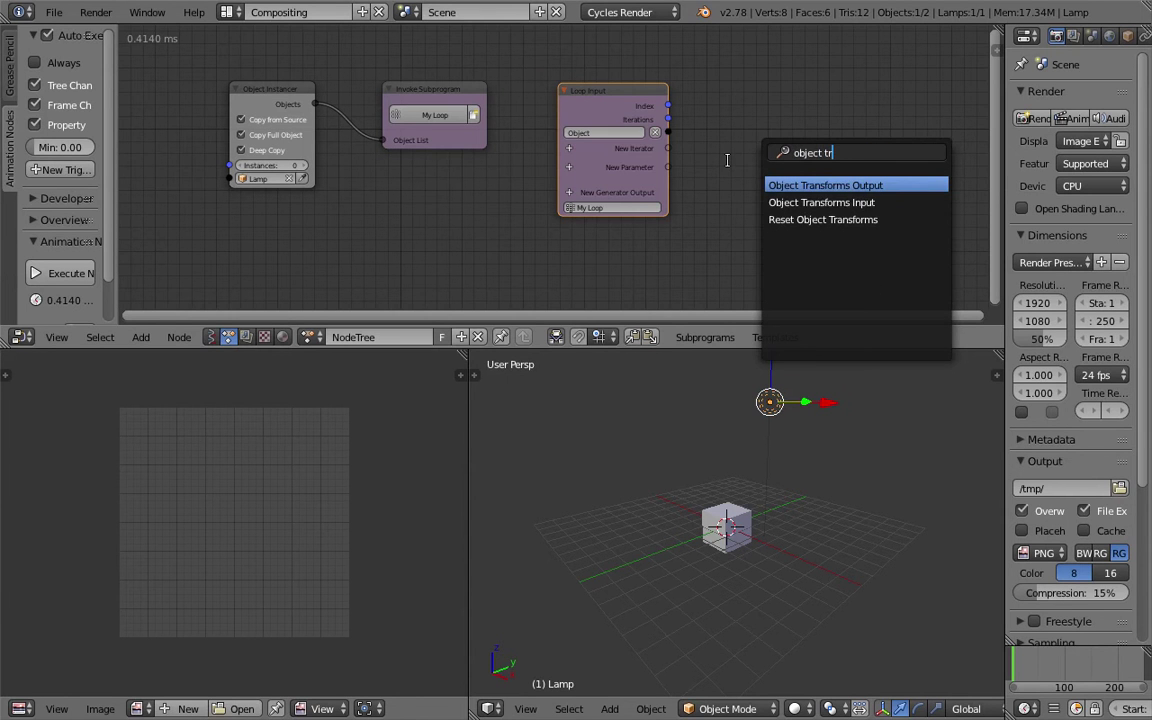
pyautogui.press('Return')
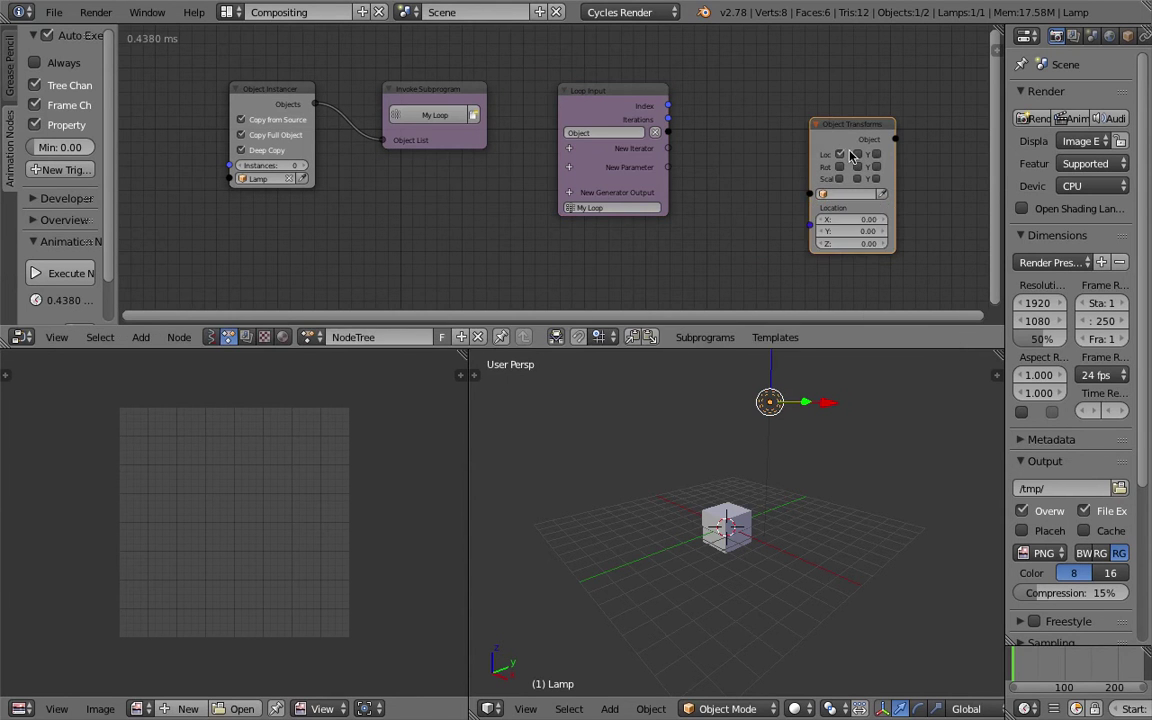
pyautogui.click(863, 141)
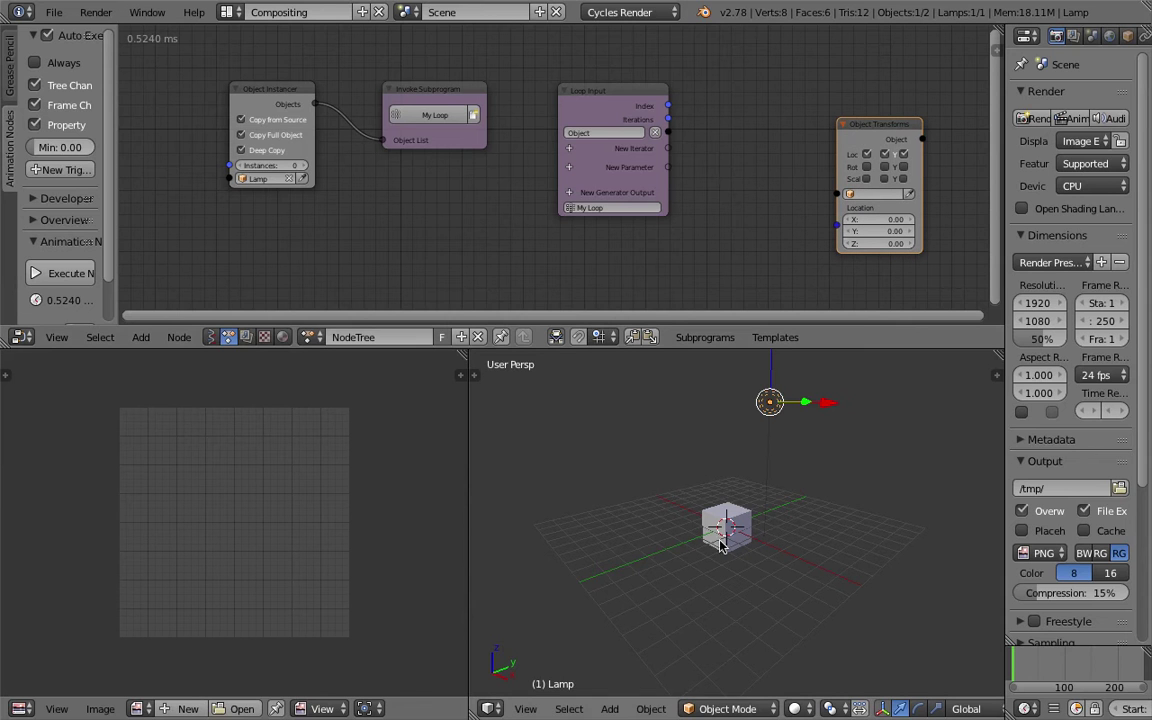
pyautogui.moveTo(777, 446); pyautogui.dragTo(787, 406, button='middle')
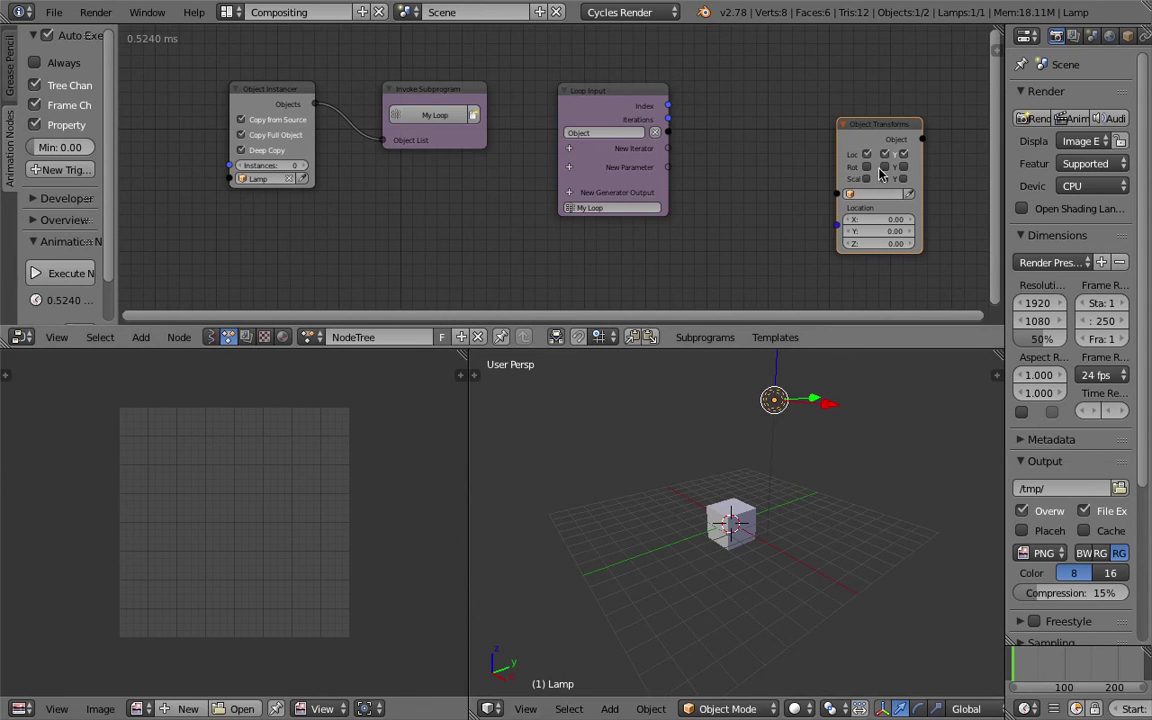
pyautogui.moveTo(921, 157); pyautogui.dragTo(937, 158)
pyautogui.moveTo(668, 131); pyautogui.dragTo(838, 192)
# Reposition the Object Instancer node and set its Instances to 4.
pyautogui.scroll(-1, 450, 170)
pyautogui.moveTo(417, 182); pyautogui.dragTo(445, 174, button='middle')
pyautogui.moveTo(336, 91); pyautogui.dragTo(275, 84)
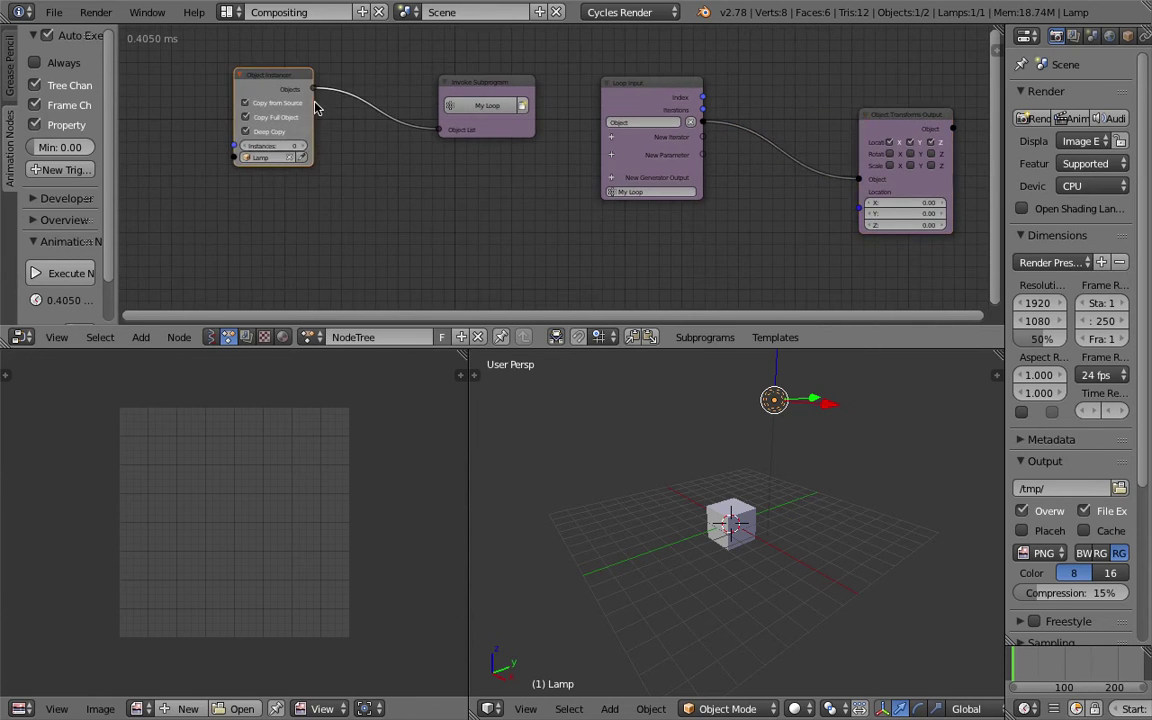
pyautogui.scroll(1, 283, 91)
pyautogui.moveTo(262, 86); pyautogui.dragTo(312, 105, button='middle')
pyautogui.scroll(1, 276, 94)
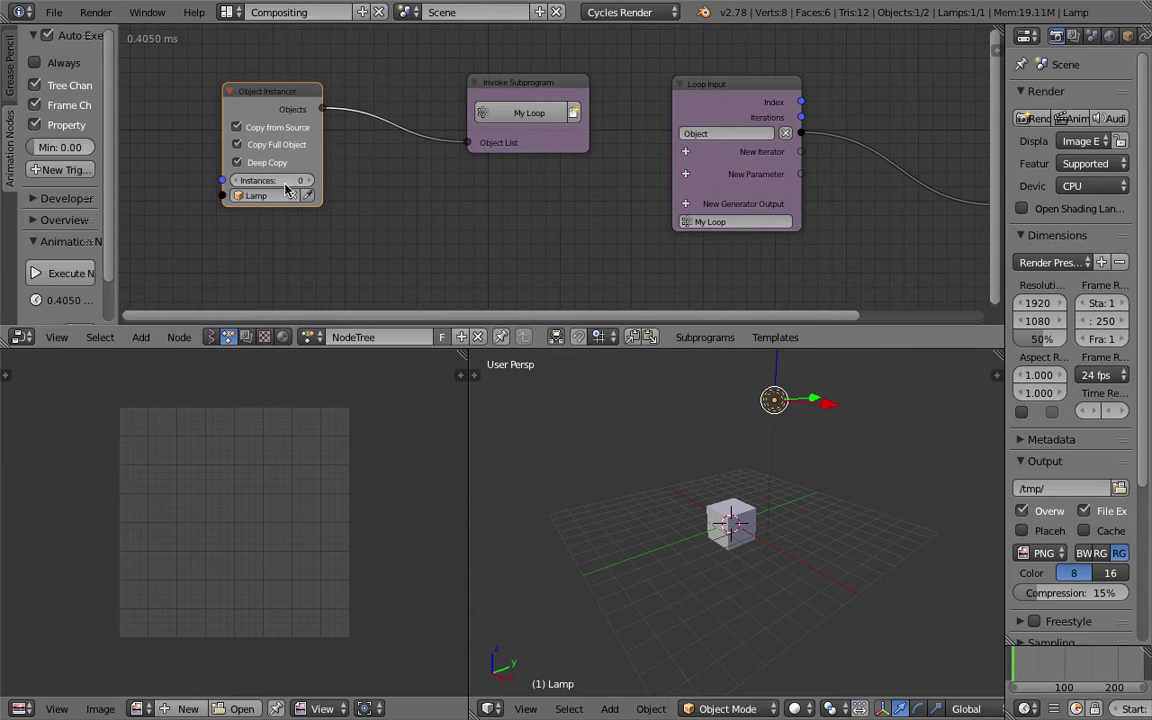
pyautogui.moveTo(278, 93); pyautogui.dragTo(355, 100)
pyautogui.moveTo(370, 189); pyautogui.dragTo(404, 189)
pyautogui.scroll(-1, 503, 230)
pyautogui.scroll(-1, 485, 222)
pyautogui.moveTo(470, 216); pyautogui.dragTo(481, 216, button='middle')
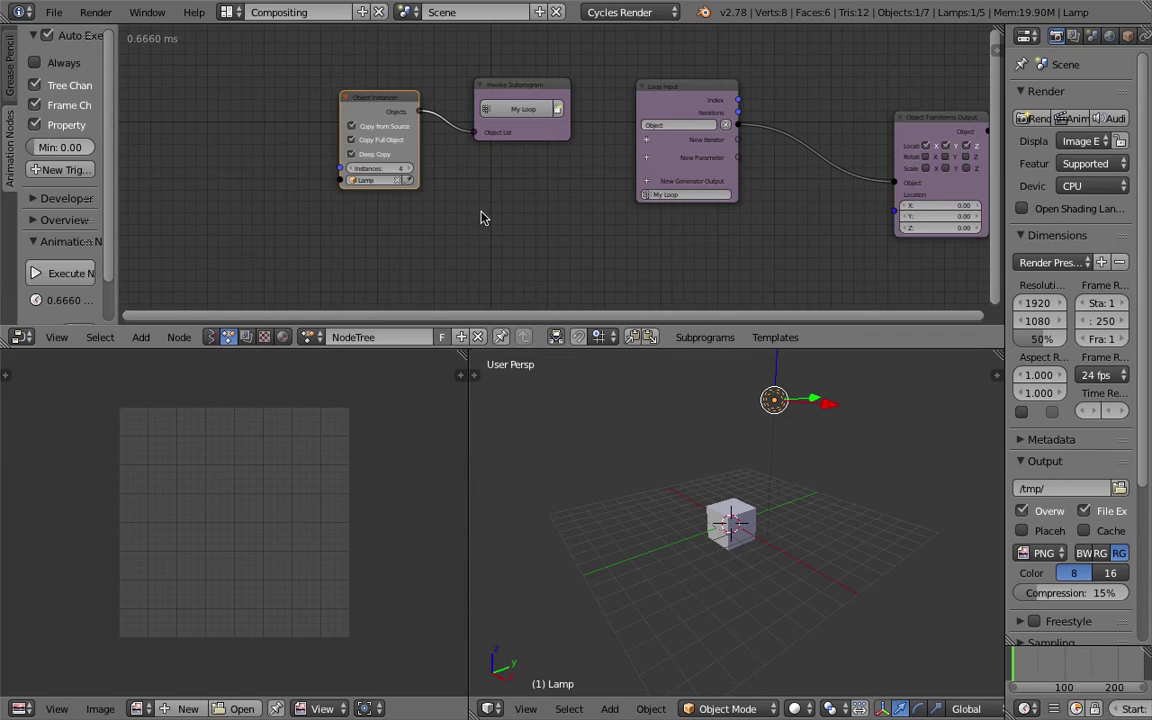
# Add a Grid Mesh node and place it before the Object Instancer node.
pyautogui.hotkey('shift', 'a')
pyautogui.click(478, 218)
pyautogui.press('BackSpace')
pyautogui.write('grid')
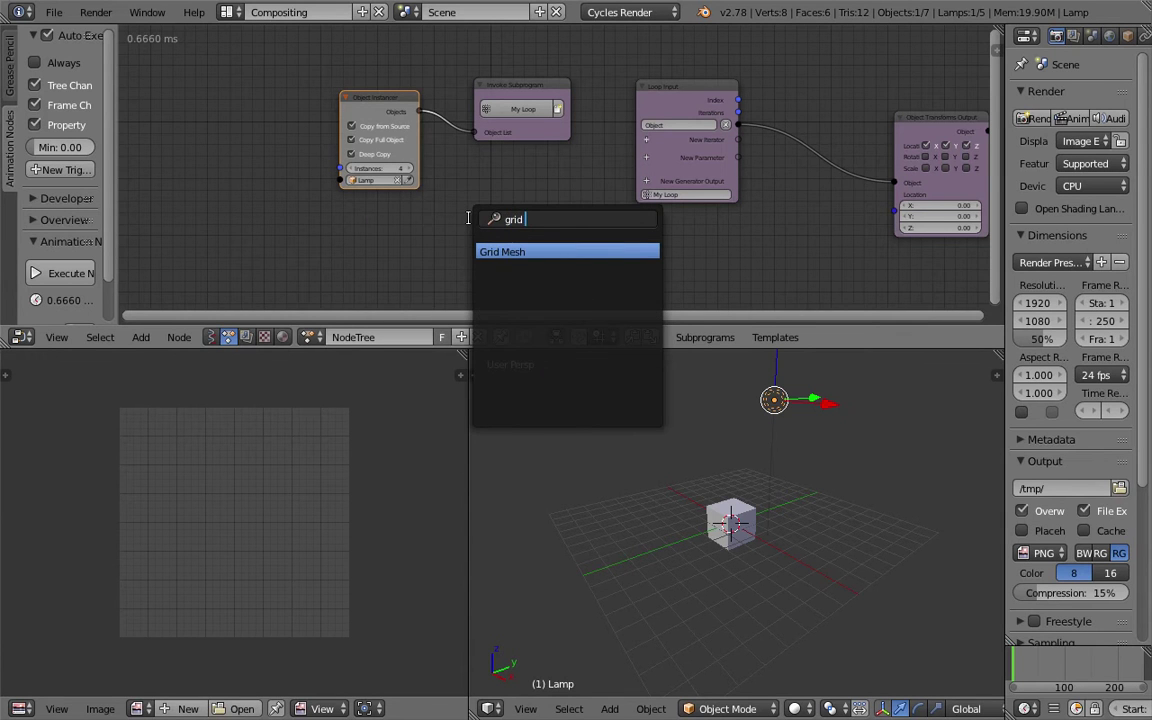
pyautogui.press('Return')
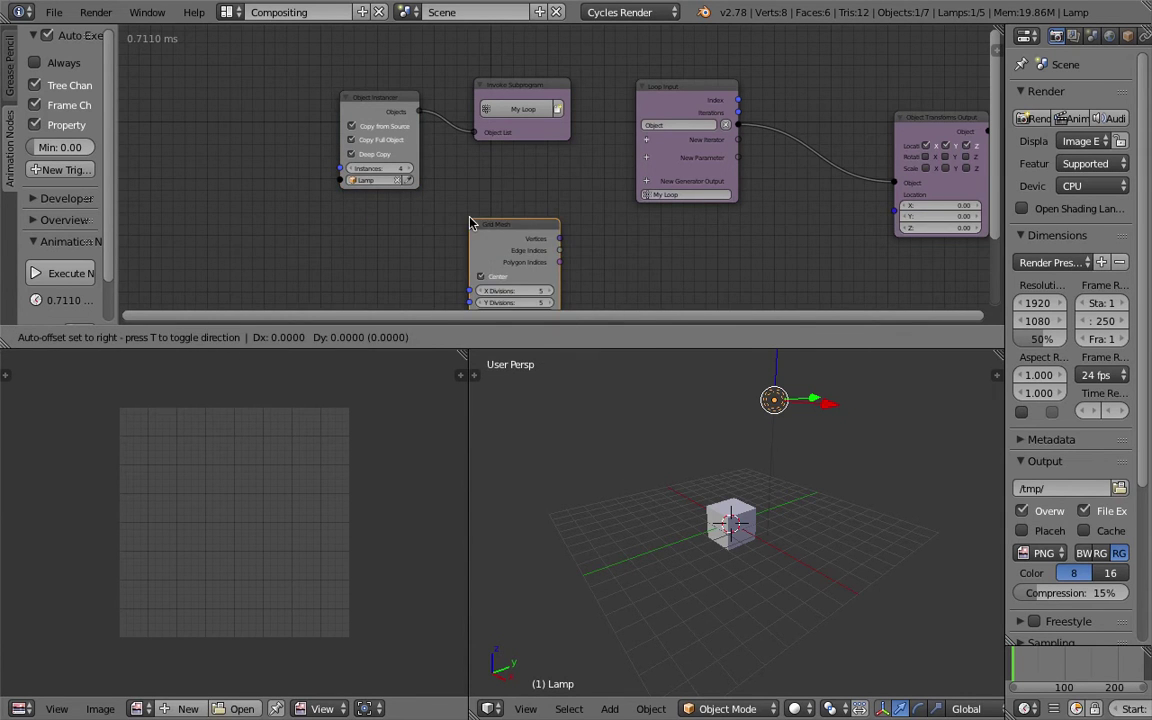
pyautogui.click(195, 150)
# Save the Blender file to the Desktop folder as AN_interactive_light_setup.
pyautogui.hotkey('ctrl', 's')
pyautogui.click(275, 81)
pyautogui.doubleClick(264, 80)
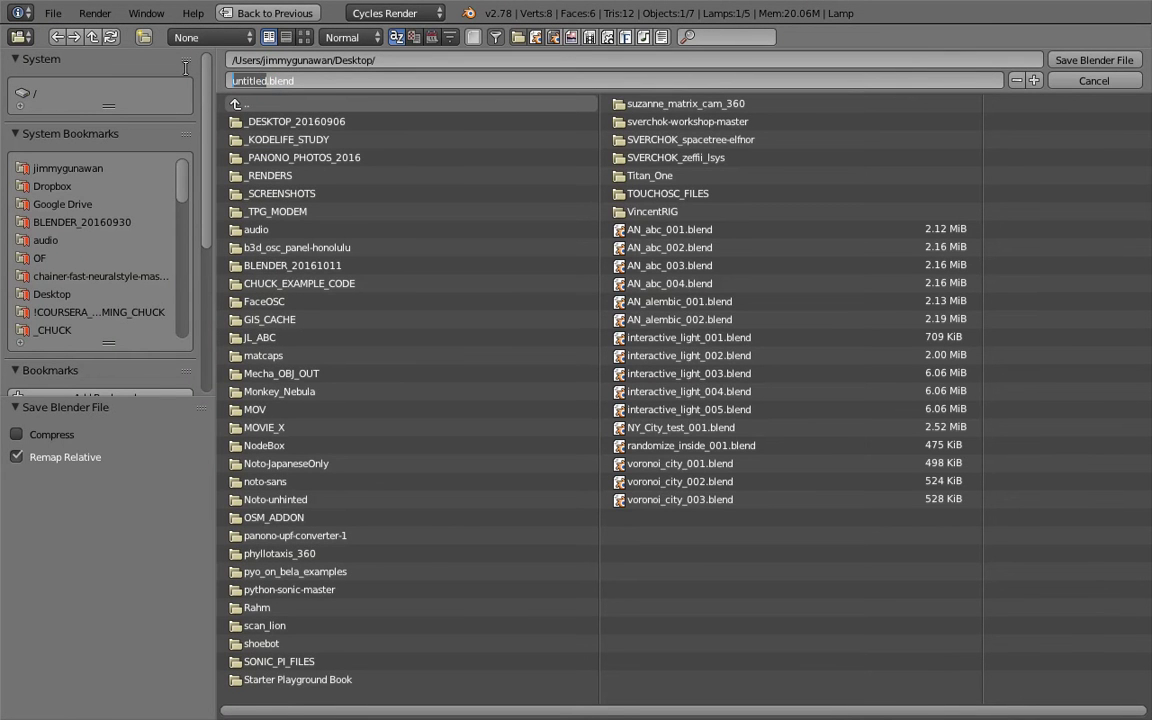
pyautogui.write('AN_interactive_')
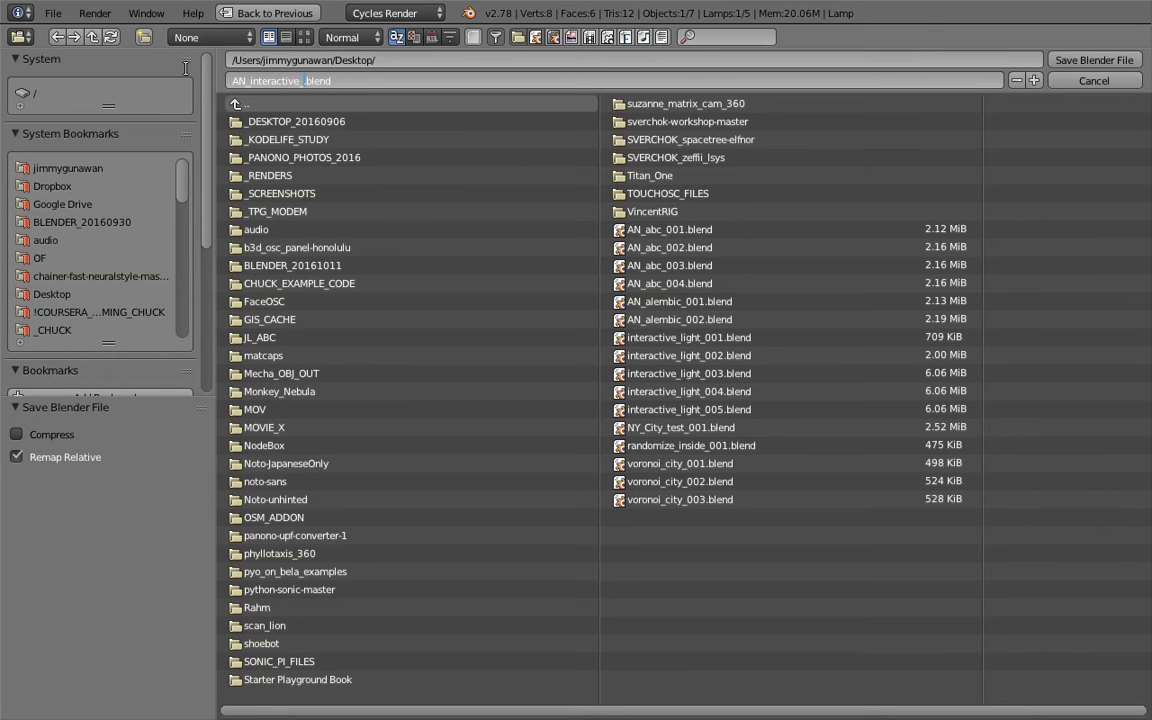
pyautogui.write('light_setup')
pyautogui.press('Return')
pyautogui.click(1085, 60)
# Make the node editor slightly taller and arrange the Grid Mesh and Object Instancer nodes side by side.
pyautogui.moveTo(474, 361); pyautogui.dragTo(474, 375)
pyautogui.moveTo(384, 288); pyautogui.dragTo(349, 260, button='middle')
pyautogui.scroll(1, 349, 260)
pyautogui.moveTo(228, 143); pyautogui.dragTo(210, 122)
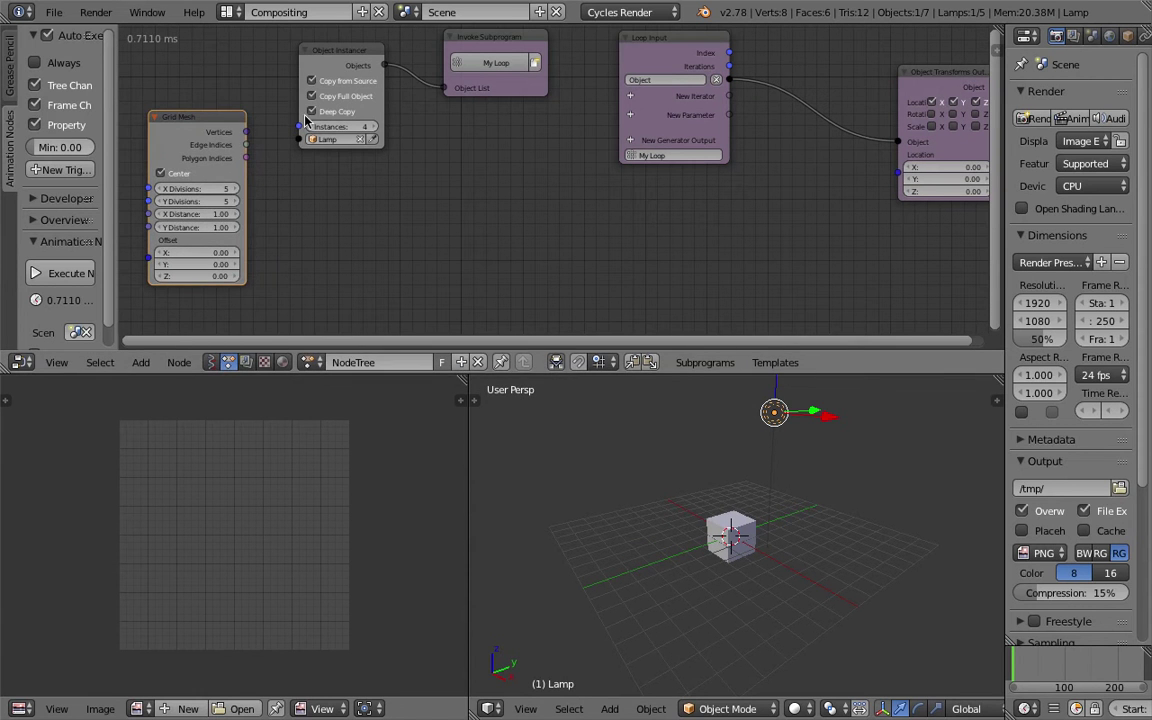
pyautogui.moveTo(344, 58); pyautogui.dragTo(346, 82)
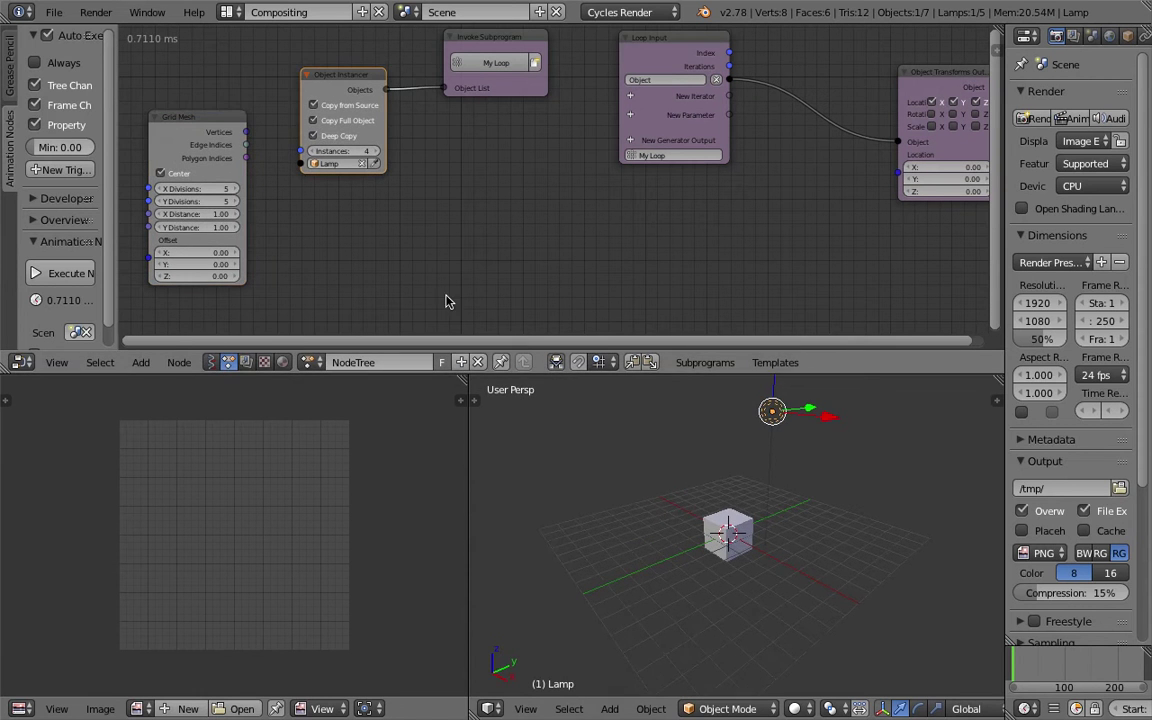
pyautogui.moveTo(755, 414); pyautogui.dragTo(778, 417, button='middle')
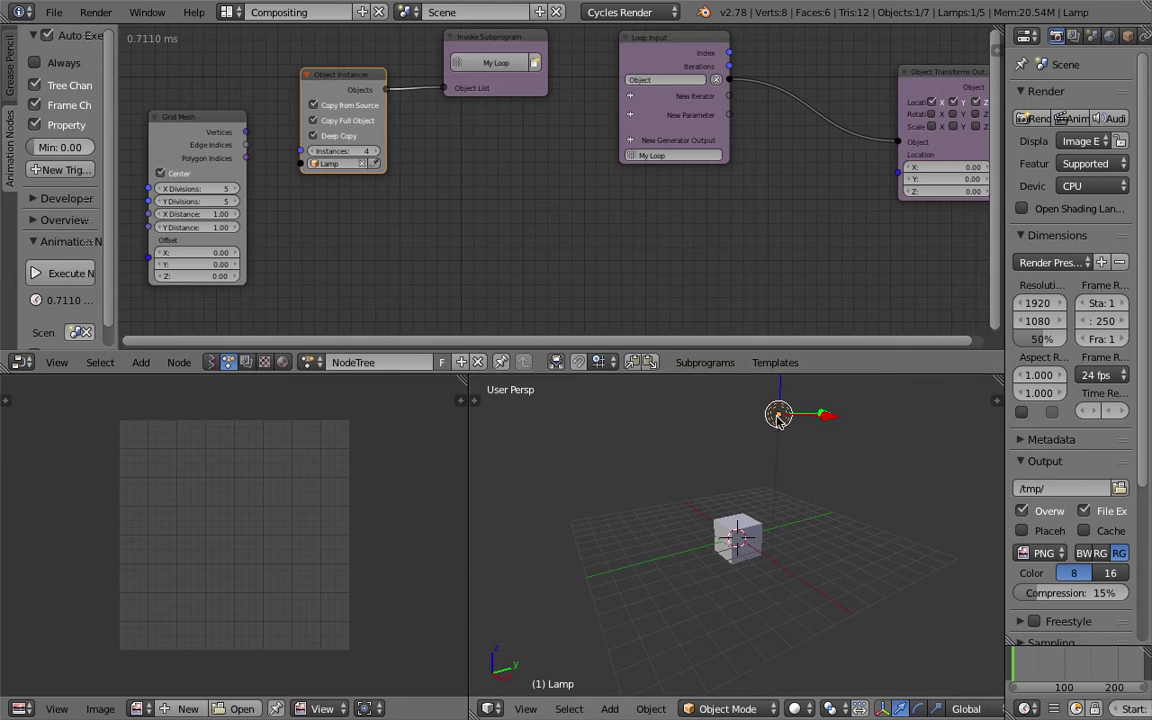
# Drive the instancer's Instances from the Grid Mesh Vertices through Get List Length, and space these nodes apart.
pyautogui.moveTo(240, 130); pyautogui.dragTo(298, 151)
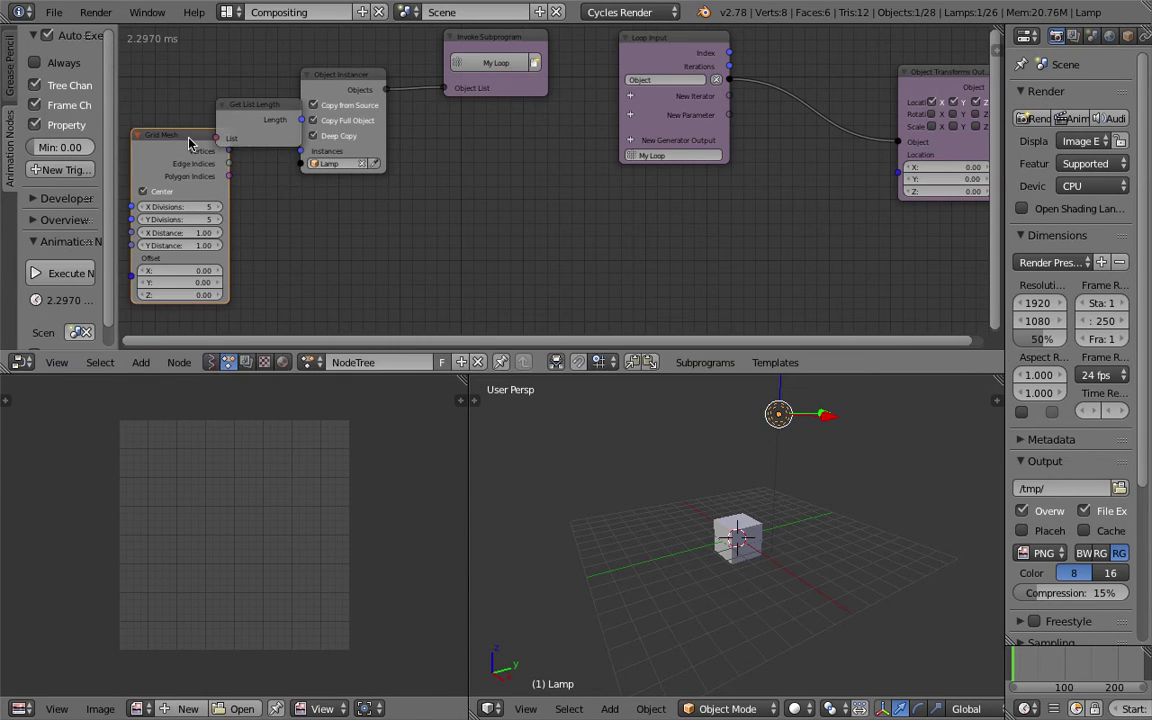
pyautogui.moveTo(196, 136); pyautogui.dragTo(184, 179)
pyautogui.moveTo(236, 113); pyautogui.dragTo(199, 110)
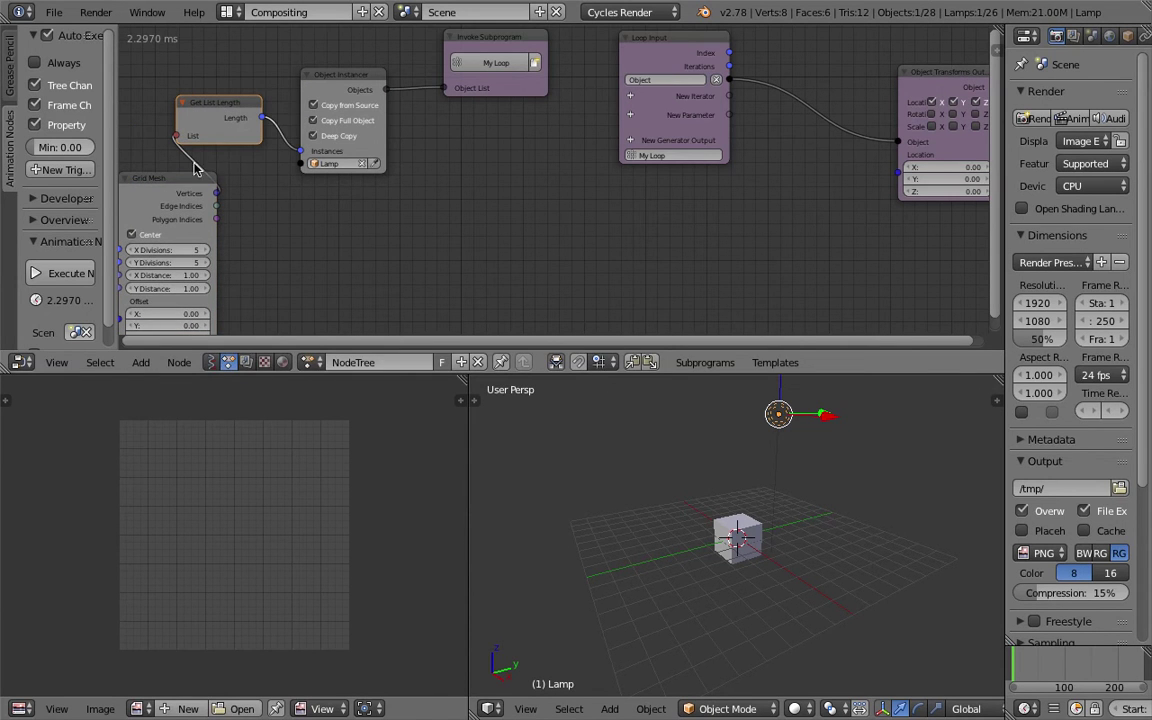
pyautogui.moveTo(183, 178); pyautogui.dragTo(198, 174)
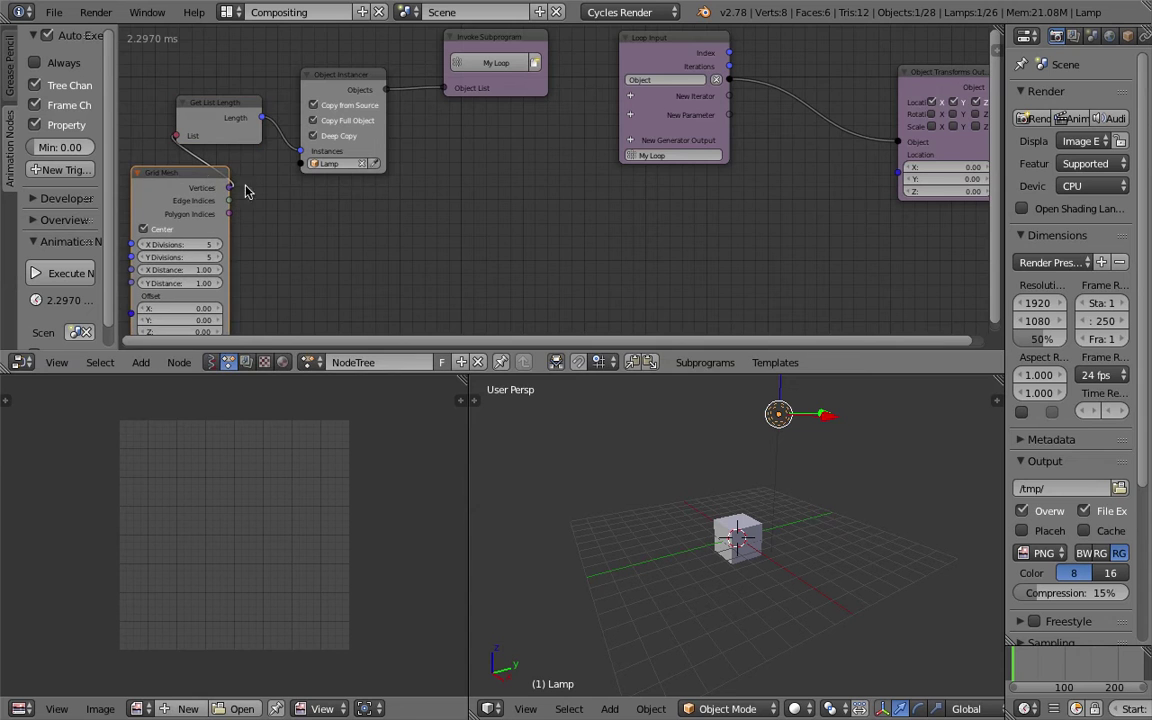
# Add a Vector iterator to the Loop Input node.
pyautogui.moveTo(399, 203); pyautogui.dragTo(394, 216, button='middle')
pyautogui.moveTo(227, 199); pyautogui.dragTo(470, 150)
pyautogui.moveTo(625, 141); pyautogui.dragTo(572, 157, button='middle')
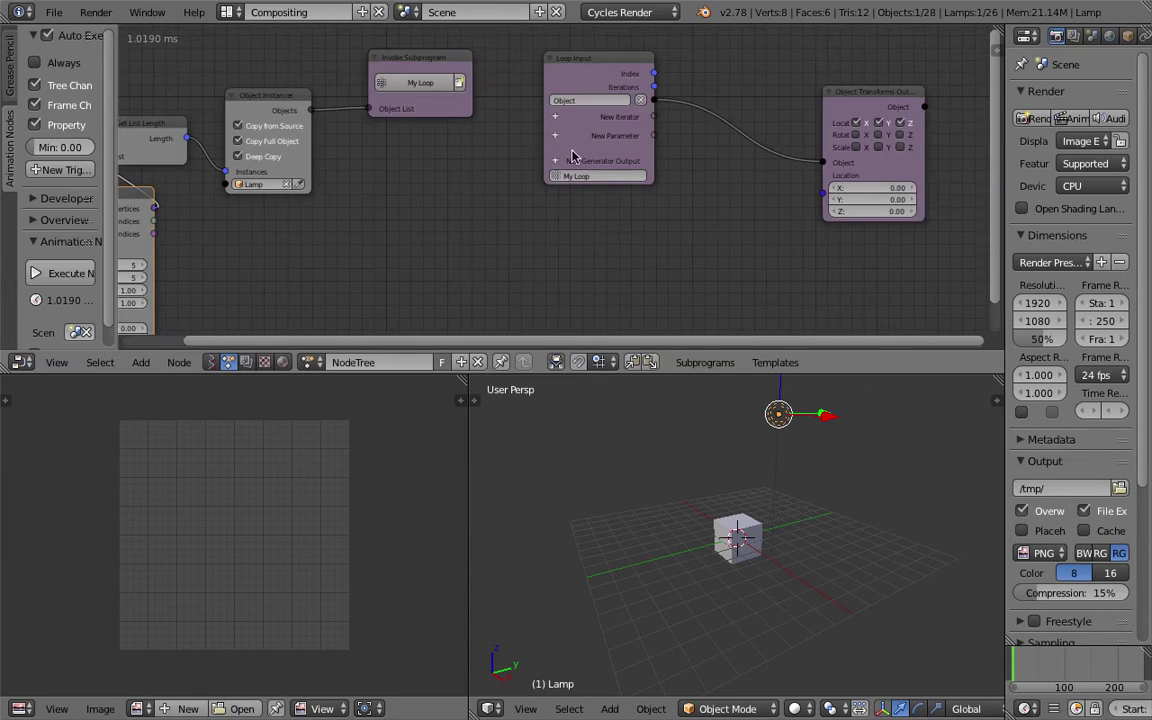
pyautogui.scroll(-2, 621, 124)
pyautogui.scroll(1, 554, 124)
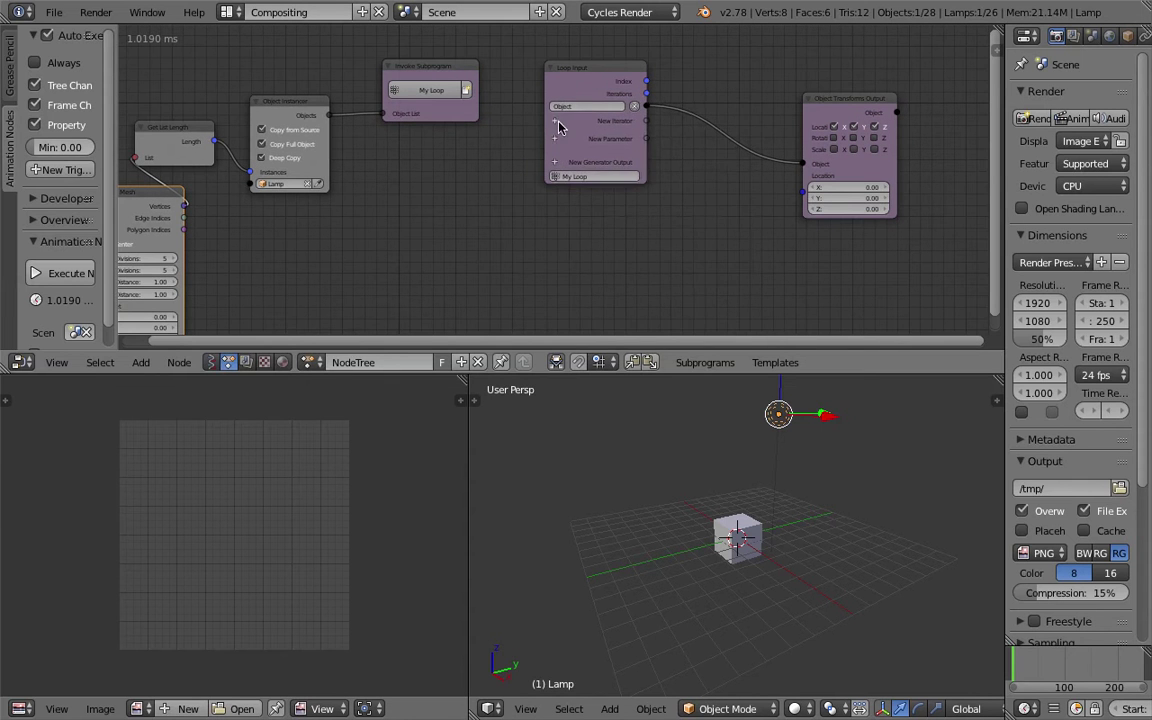
pyautogui.click(558, 124)
pyautogui.write('vec')
pyautogui.press('Return')
# Connect the Grid Mesh Vertices to the subprogram's Vector List and the loop's Vector to the Object Transforms Output location.
pyautogui.moveTo(427, 176); pyautogui.dragTo(505, 169, button='middle')
pyautogui.moveTo(263, 200); pyautogui.dragTo(650, 187)
pyautogui.keyDown('ctrl'); pyautogui.hscroll(5, 573, 226); pyautogui.keyUp('ctrl')
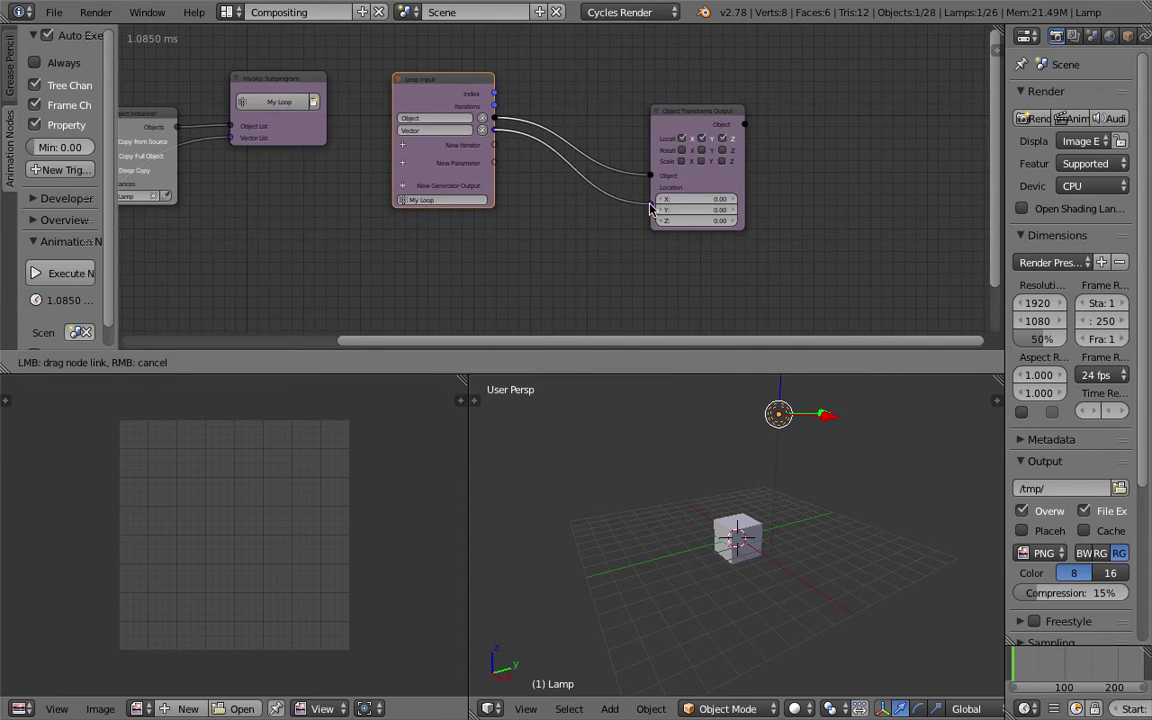
# Set the Grid Mesh node's Z offset to 3.45 to raise the lamps above the cube.
pyautogui.scroll(5, 715, 503)
pyautogui.moveTo(798, 565); pyautogui.dragTo(805, 528, button='middle')
pyautogui.scroll(-3, 805, 528)
pyautogui.moveTo(357, 250); pyautogui.dragTo(760, 175, button='middle')
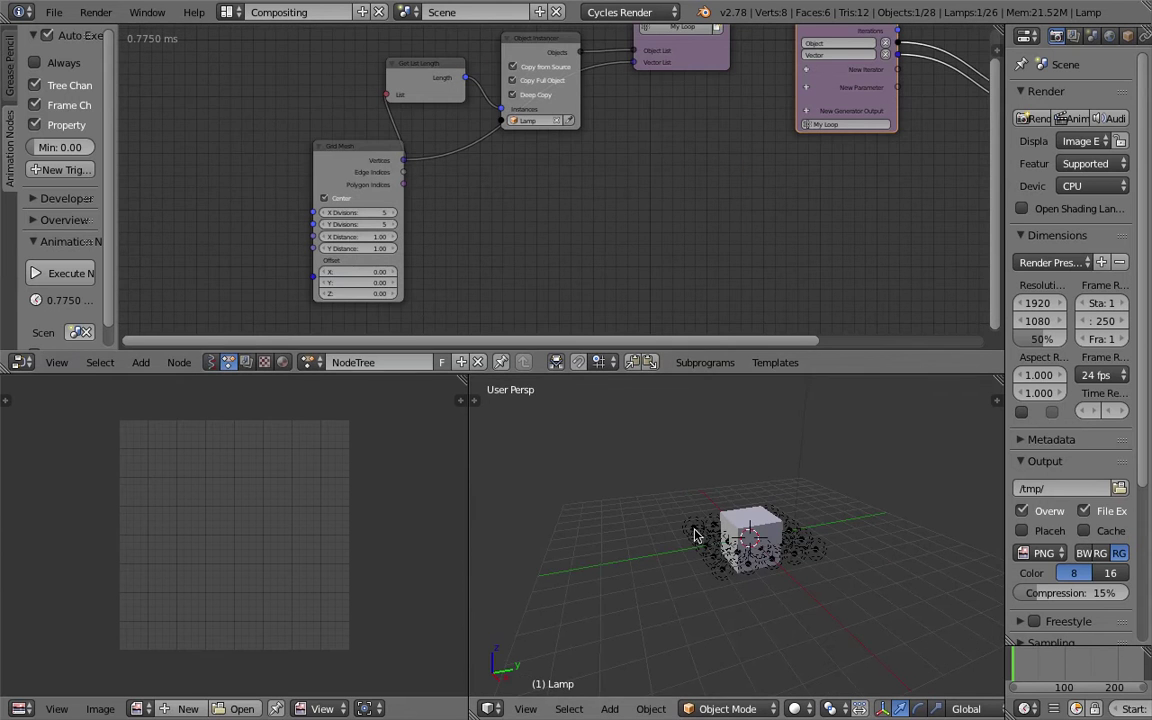
pyautogui.moveTo(660, 540); pyautogui.dragTo(700, 563, button='middle')
pyautogui.moveTo(434, 273); pyautogui.dragTo(391, 249, button='middle')
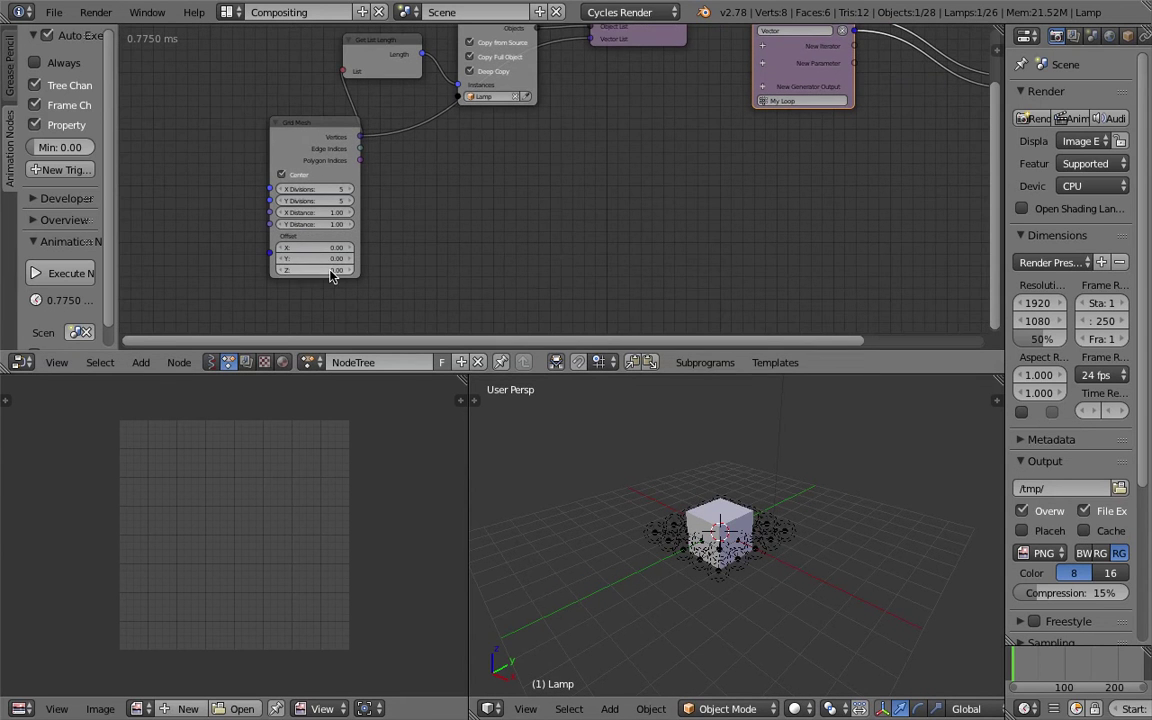
pyautogui.moveTo(323, 270); pyautogui.dragTo(420, 270)
# Inspect the raised lamp grid over the cube and save the file over the existing version.
pyautogui.moveTo(722, 512); pyautogui.dragTo(672, 513, button='middle')
pyautogui.scroll(1, 673, 513)
pyautogui.hotkey('ctrl', 's')
pyautogui.click(722, 506)
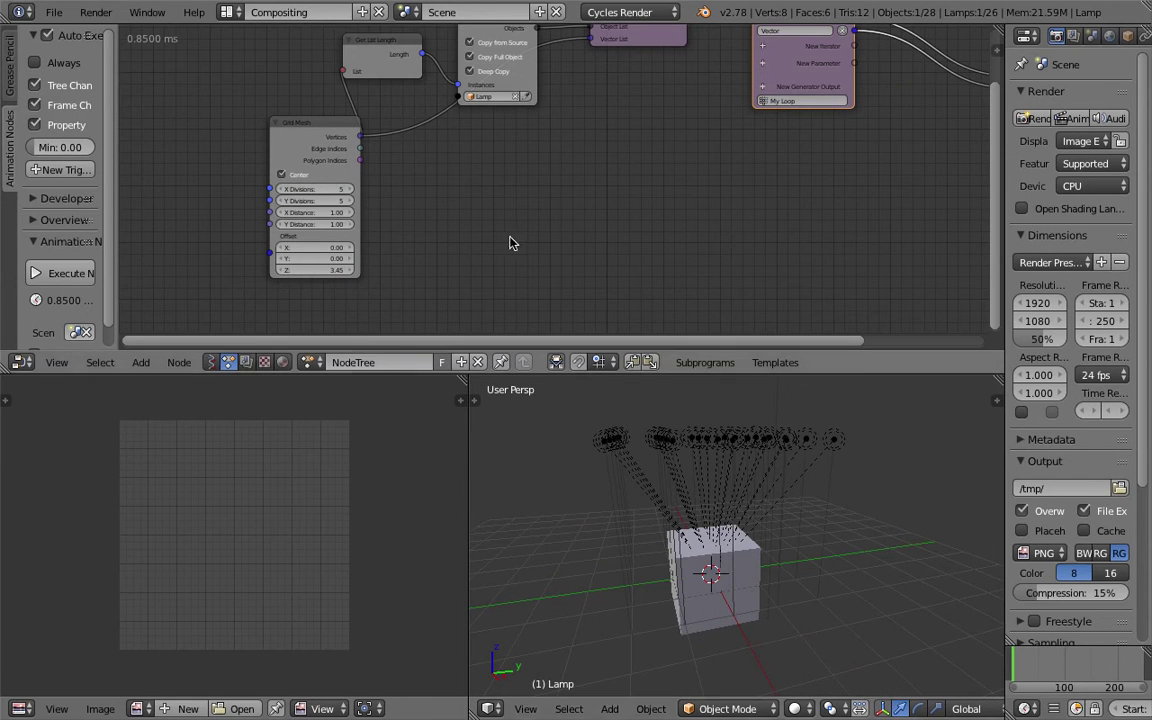
# Check the advanced node settings of the Loop Input and Grid Mesh nodes.
pyautogui.press('u')
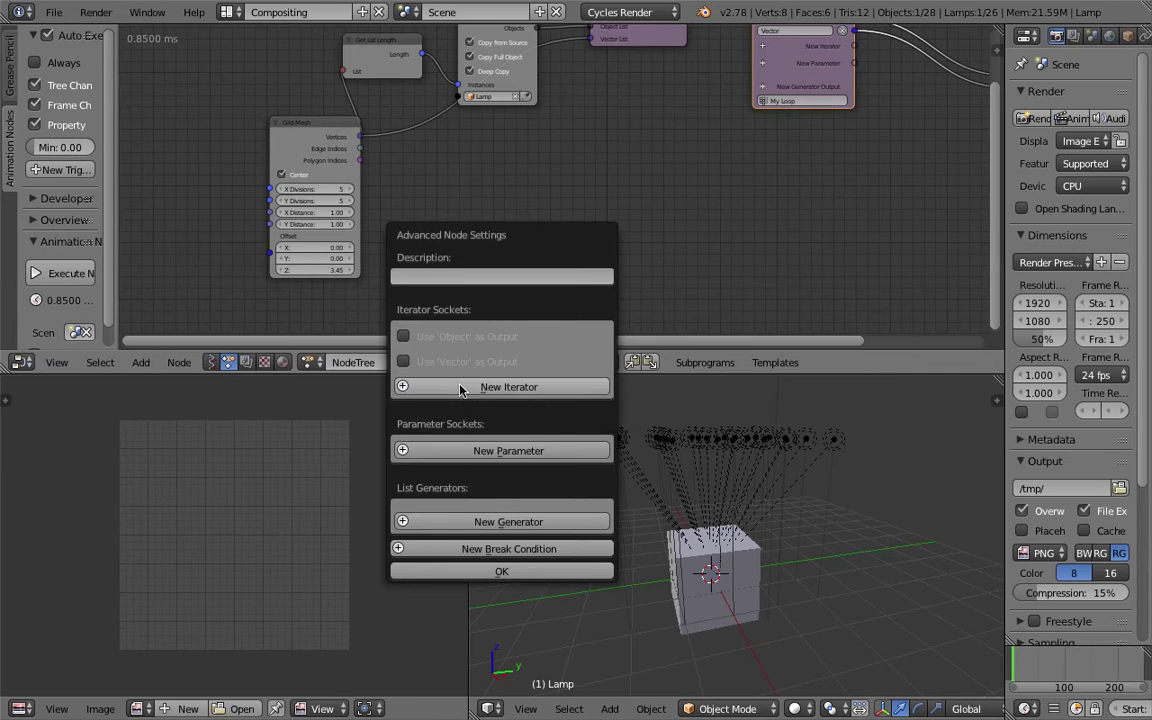
pyautogui.moveTo(318, 131); pyautogui.dragTo(285, 133)
pyautogui.press('u')
pyautogui.click(326, 175)
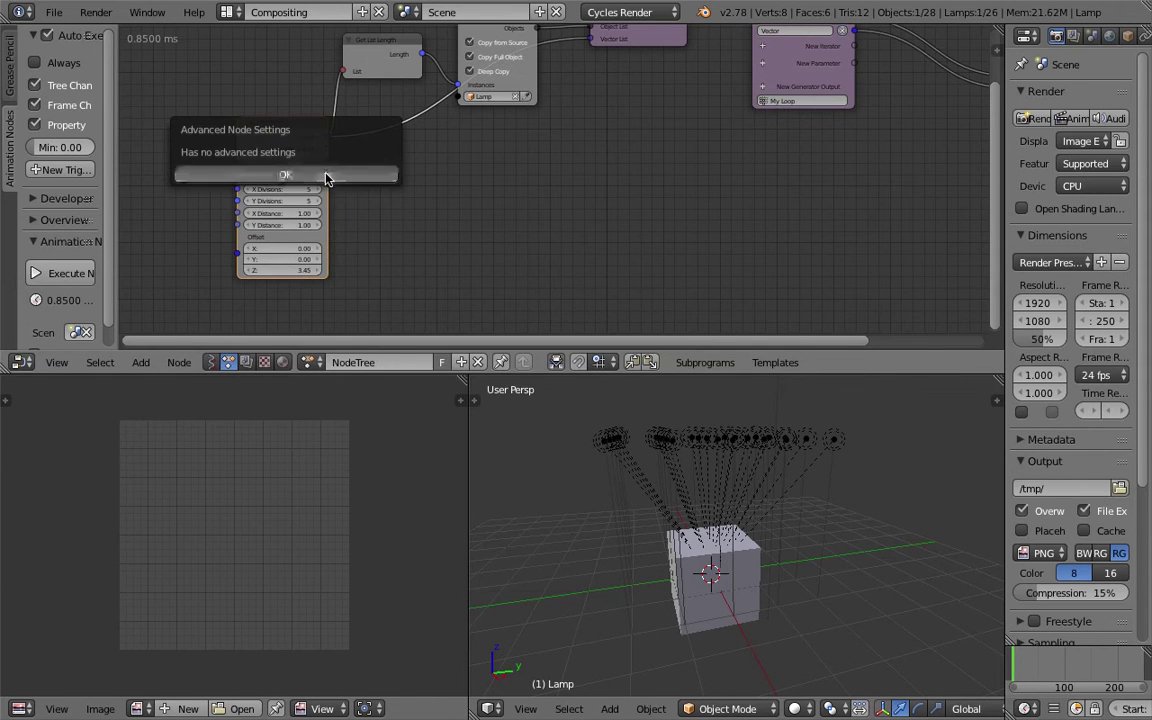
# Rearrange the nodes, moving Grid Mesh further from the others and Object Instancer below the Get List Length node.
pyautogui.moveTo(289, 129); pyautogui.dragTo(273, 128)
pyautogui.moveTo(424, 188); pyautogui.dragTo(376, 254, button='middle')
pyautogui.moveTo(443, 82); pyautogui.dragTo(449, 208)
pyautogui.scroll(2, 457, 212)
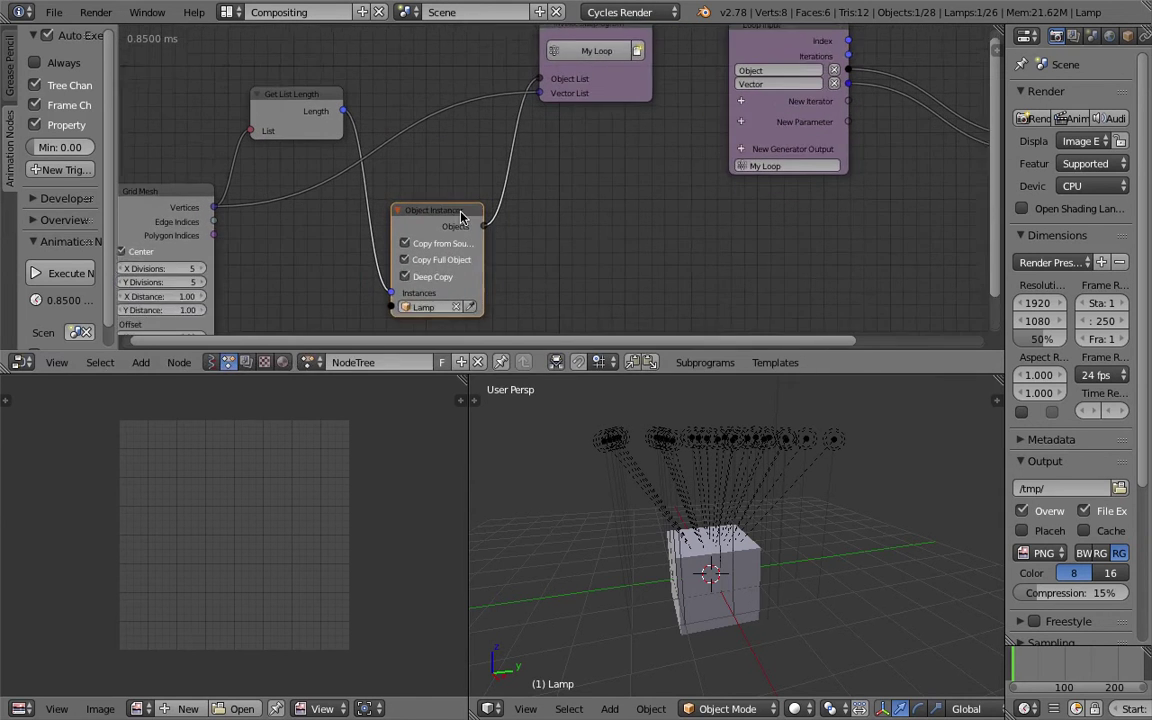
# Hide the viewport's relationship lines through the Object Instancer node's advanced settings.
pyautogui.moveTo(463, 209); pyautogui.dragTo(468, 174, button='middle')
pyautogui.moveTo(451, 179); pyautogui.dragTo(465, 171)
pyautogui.press('u')
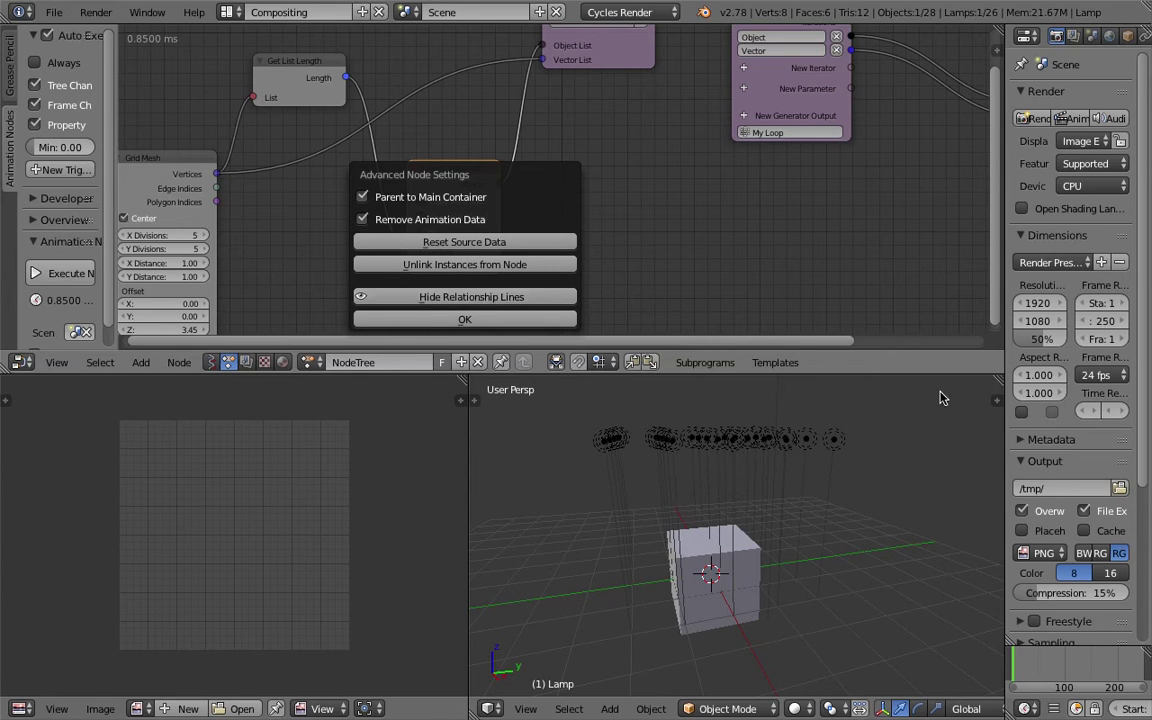
# Check the Relationship Lines option among the 3D viewport's display settings.
pyautogui.click(995, 402)
pyautogui.scroll(-4, 938, 560)
pyautogui.scroll(-10, 938, 585)
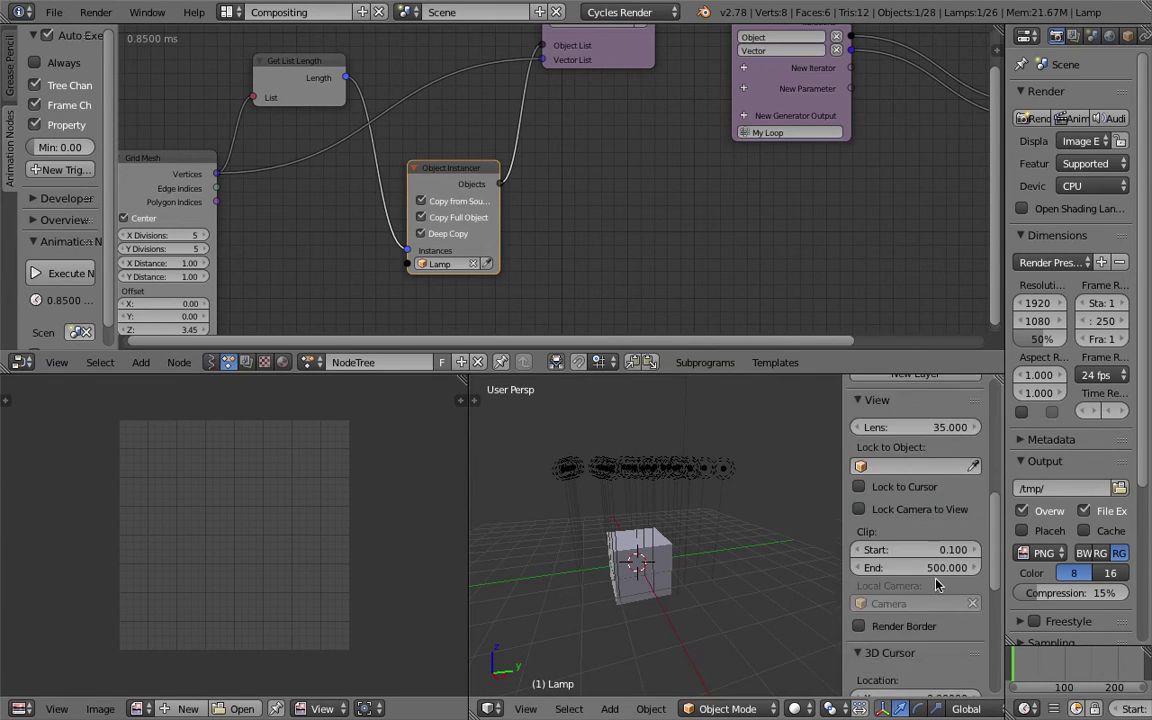
pyautogui.scroll(-1, 900, 608)
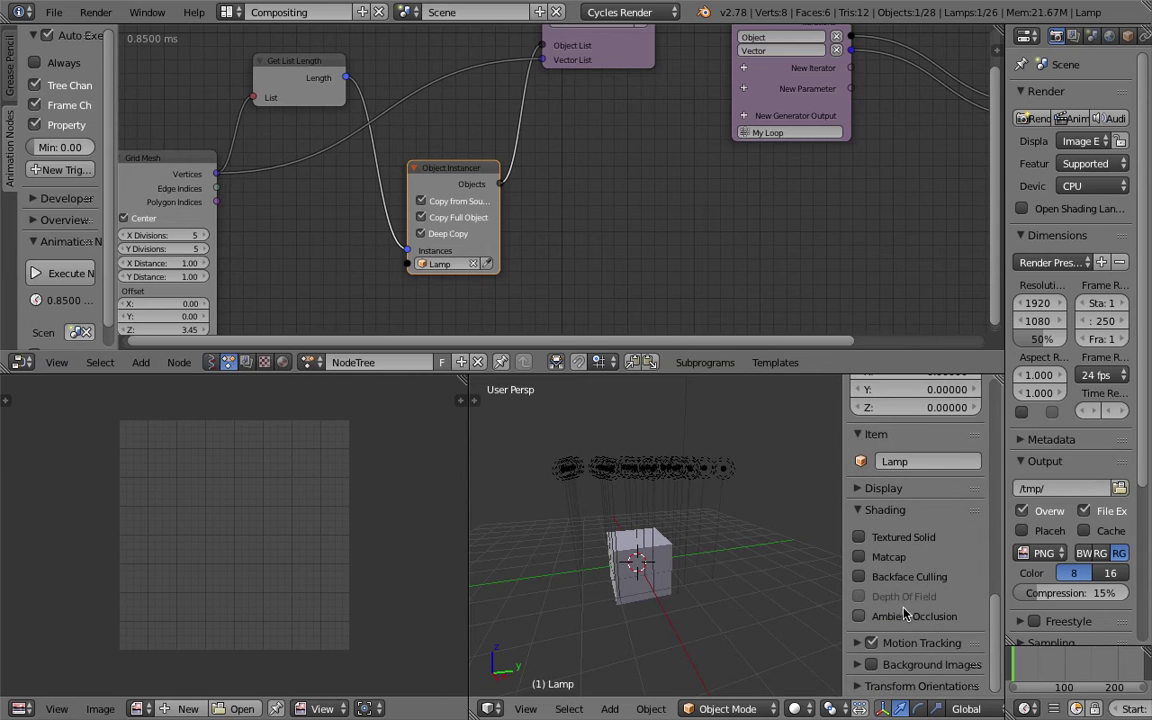
pyautogui.click(884, 488)
pyautogui.scroll(-1, 897, 578)
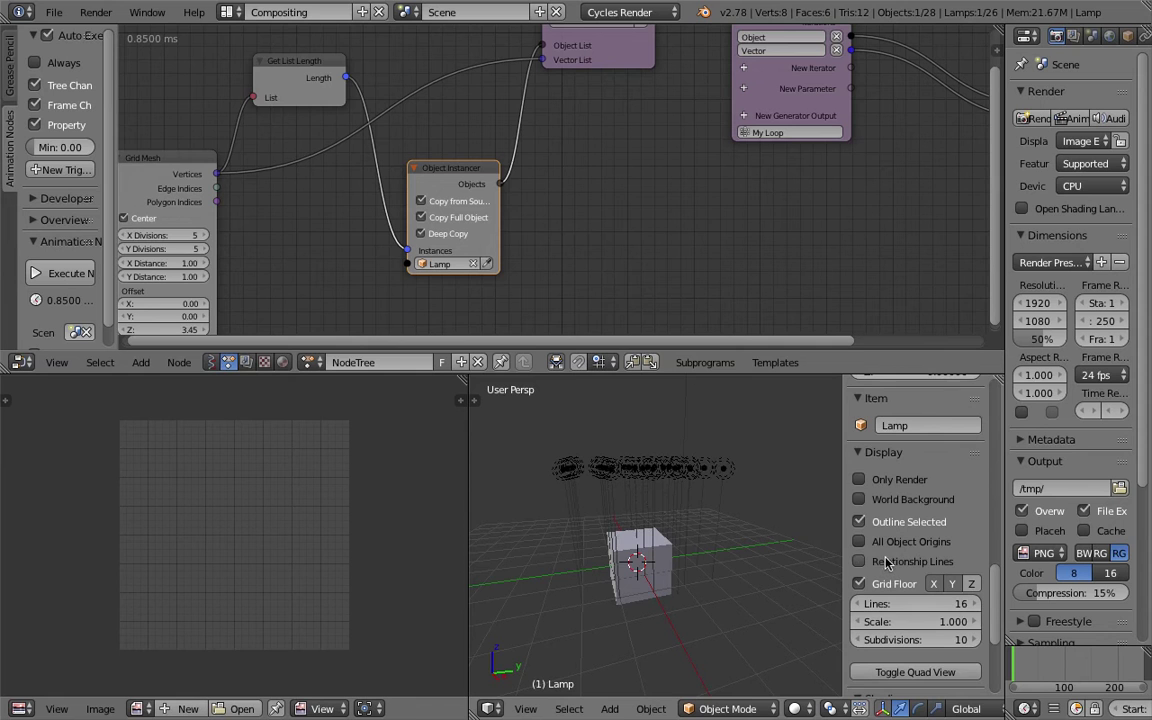
pyautogui.press('n')
# Save the file over the existing version.
pyautogui.moveTo(828, 494); pyautogui.dragTo(745, 525, button='middle')
pyautogui.hotkey('ctrl', 's')
pyautogui.click(745, 525)
# Preview the lamp grid in Rendered viewport shading and return the viewport to Solid.
pyautogui.click(799, 708)
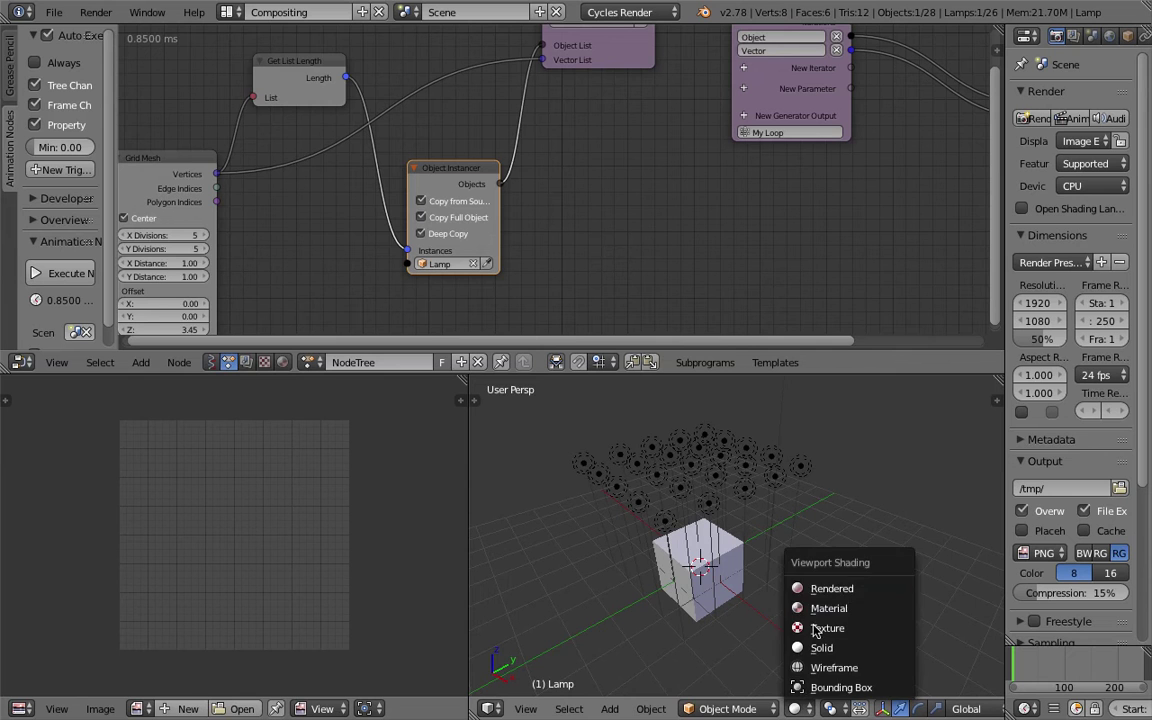
pyautogui.click(830, 589)
pyautogui.click(795, 708)
pyautogui.click(823, 645)
# Move the Object Transforms Output and Loop Input nodes further away from the Invoke Subprogram node.
pyautogui.moveTo(746, 270); pyautogui.dragTo(606, 290, button='middle')
pyautogui.scroll(-6, 720, 231)
pyautogui.moveTo(720, 231); pyautogui.dragTo(633, 237, button='middle')
pyautogui.moveTo(686, 116); pyautogui.dragTo(726, 107)
pyautogui.moveTo(505, 88); pyautogui.dragTo(571, 88)
pyautogui.moveTo(486, 133); pyautogui.dragTo(626, 103, button='middle')
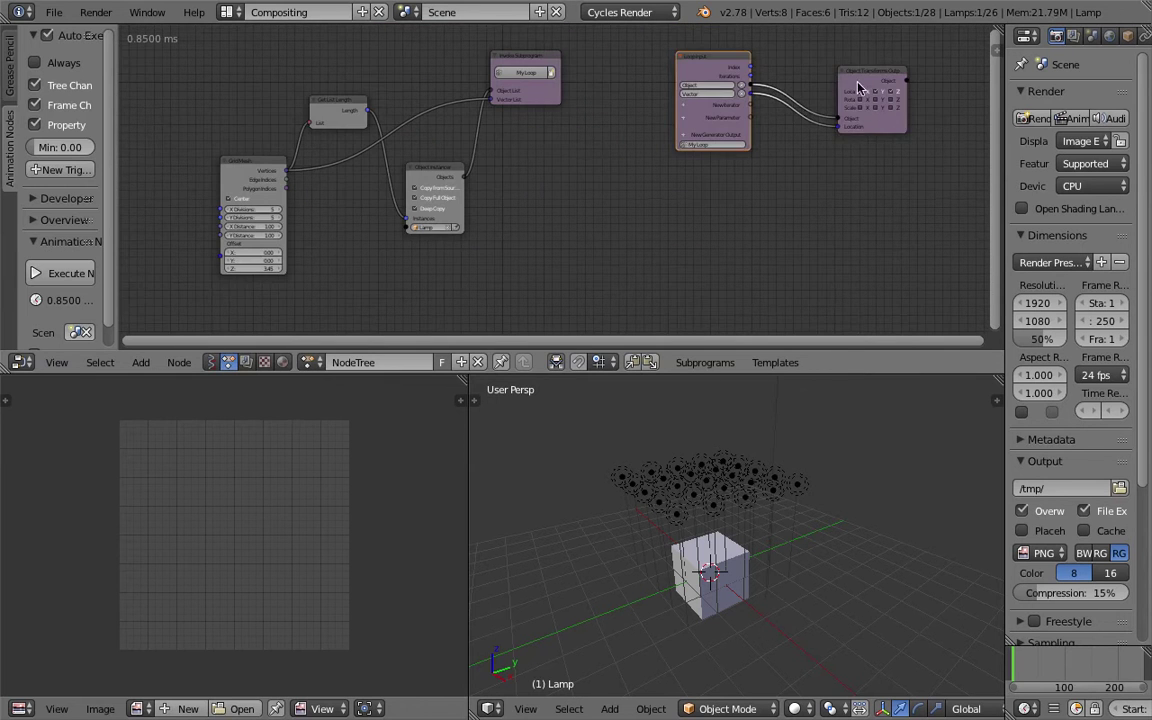
# Select one of the instanced lamps in the grid and enable Use Nodes for its shader.
pyautogui.rightClick(755, 505)
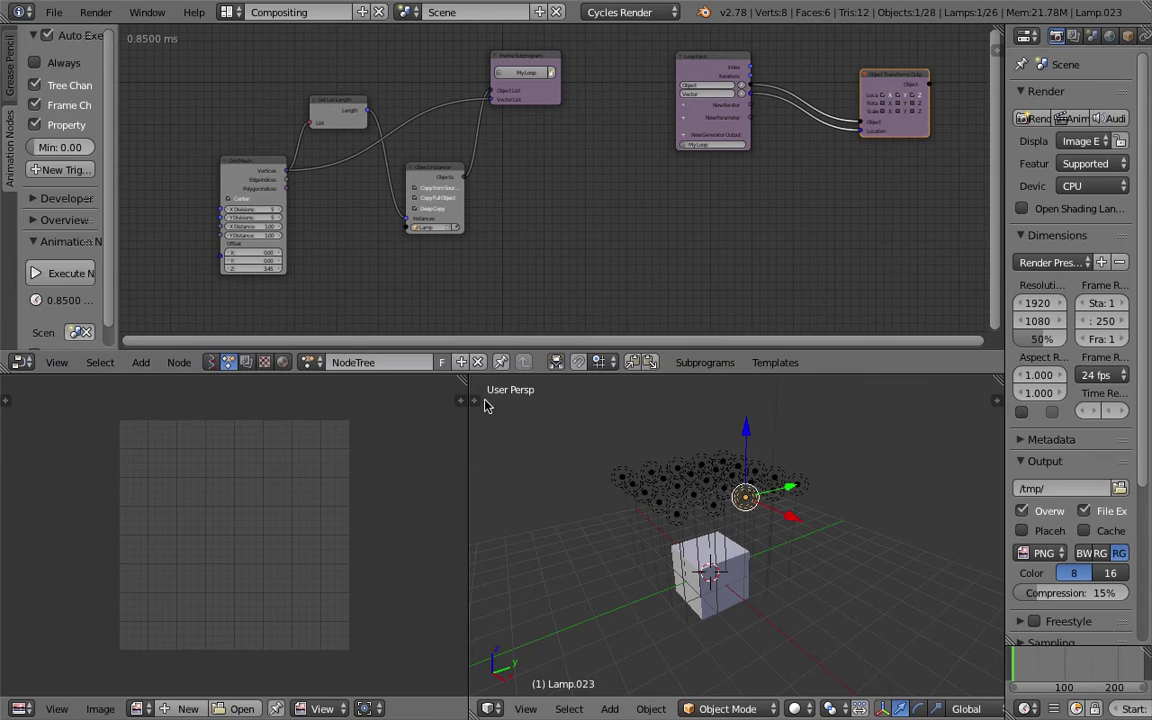
pyautogui.click(285, 363)
pyautogui.click(369, 362)
pyautogui.moveTo(659, 181); pyautogui.dragTo(565, 320, button='middle')
pyautogui.scroll(8, 558, 290)
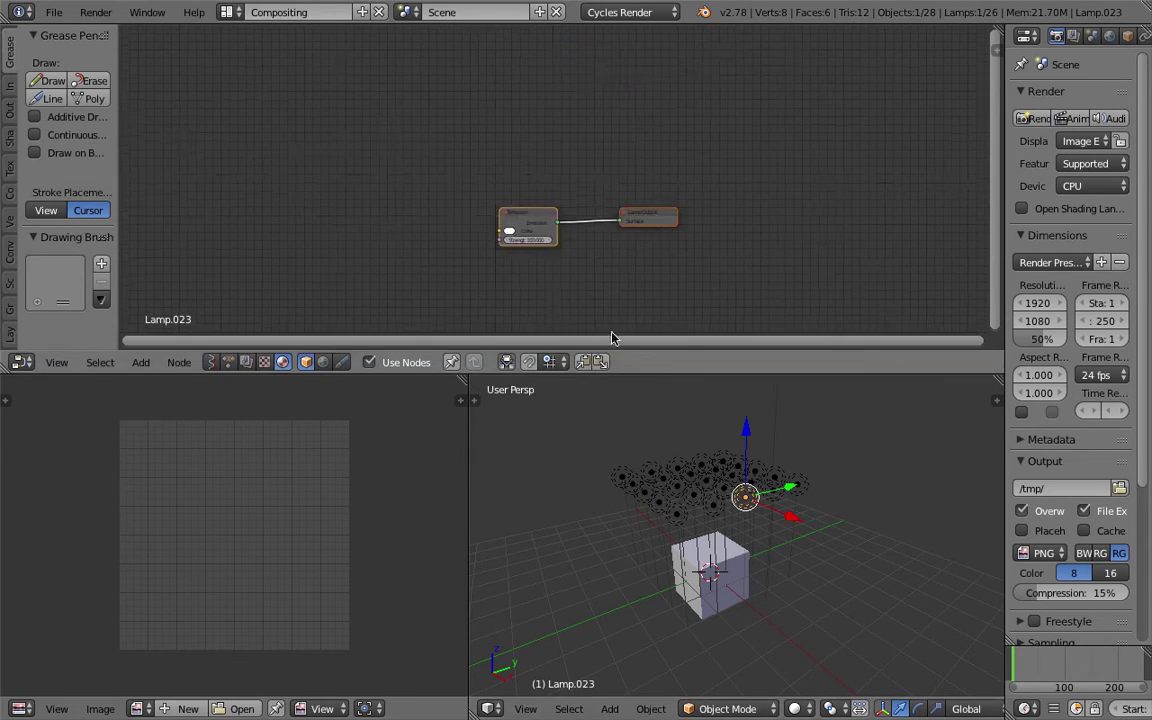
# Rearrange the lamp's Emission and Lamp Output shader nodes, placing Lamp Output slightly higher than Emission.
pyautogui.moveTo(520, 250); pyautogui.dragTo(514, 211, button='middle')
pyautogui.moveTo(514, 211); pyautogui.dragTo(488, 190)
pyautogui.moveTo(468, 165); pyautogui.dragTo(395, 172, button='middle')
pyautogui.moveTo(590, 207); pyautogui.dragTo(554, 186)
pyautogui.moveTo(536, 170); pyautogui.dragTo(555, 147, button='middle')
pyautogui.scroll(3, 570, 160)
pyautogui.scroll(2, 591, 172)
pyautogui.moveTo(650, 161); pyautogui.dragTo(609, 137)
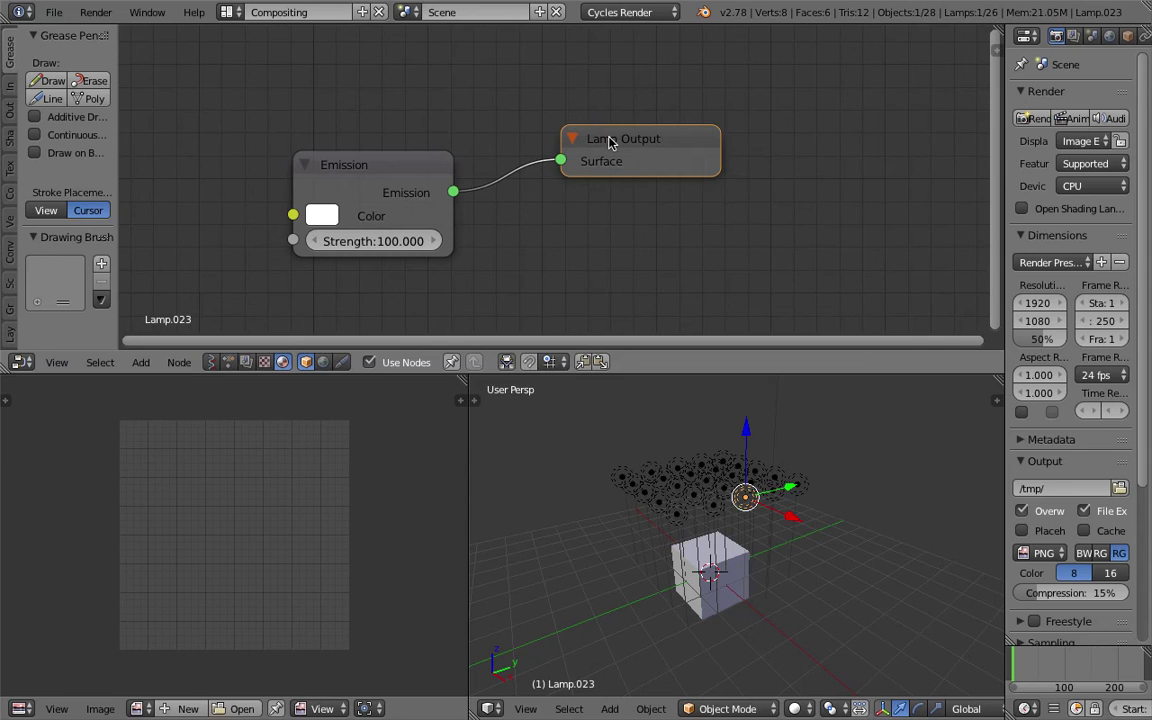
# Set the lamp's Emission strength to 100.100 and adjust the Emission node's position beside Lamp Output.
pyautogui.moveTo(371, 153)
pyautogui.mouseDown()
pyautogui.moveTo(386, 137)
pyautogui.moveTo(391, 149)
pyautogui.mouseUp()
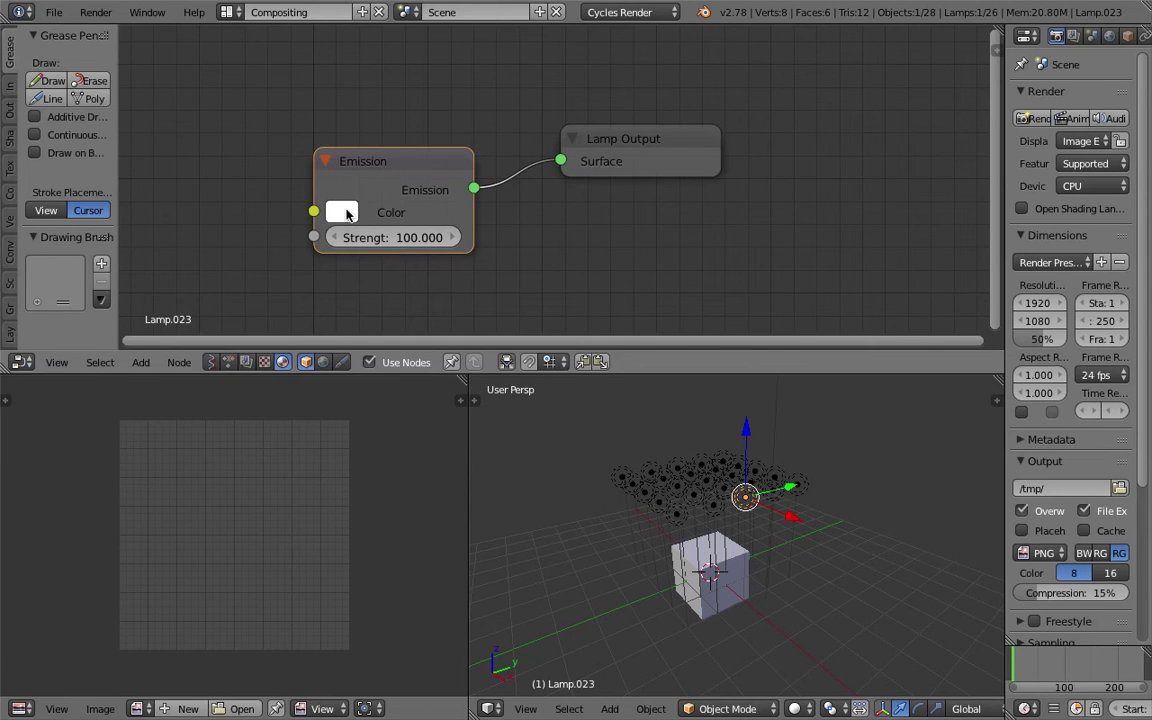
pyautogui.moveTo(355, 232); pyautogui.dragTo(362, 232)
pyautogui.moveTo(378, 164); pyautogui.dragTo(371, 148)
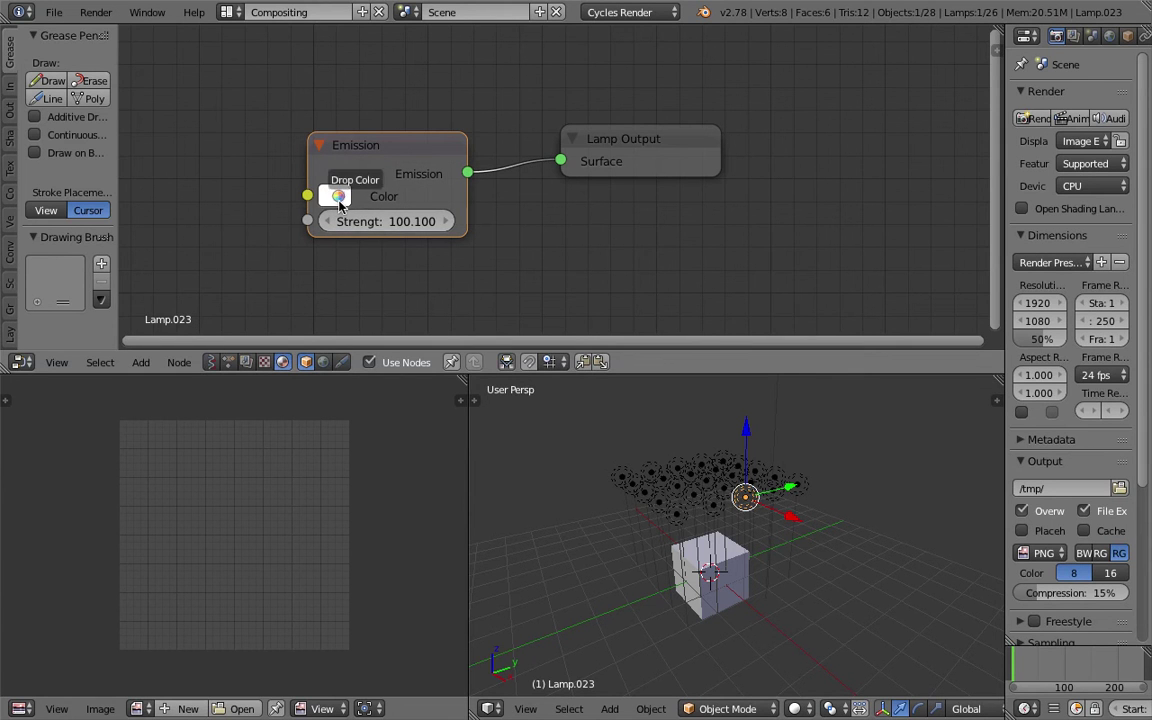
pyautogui.scroll(-1, 470, 241)
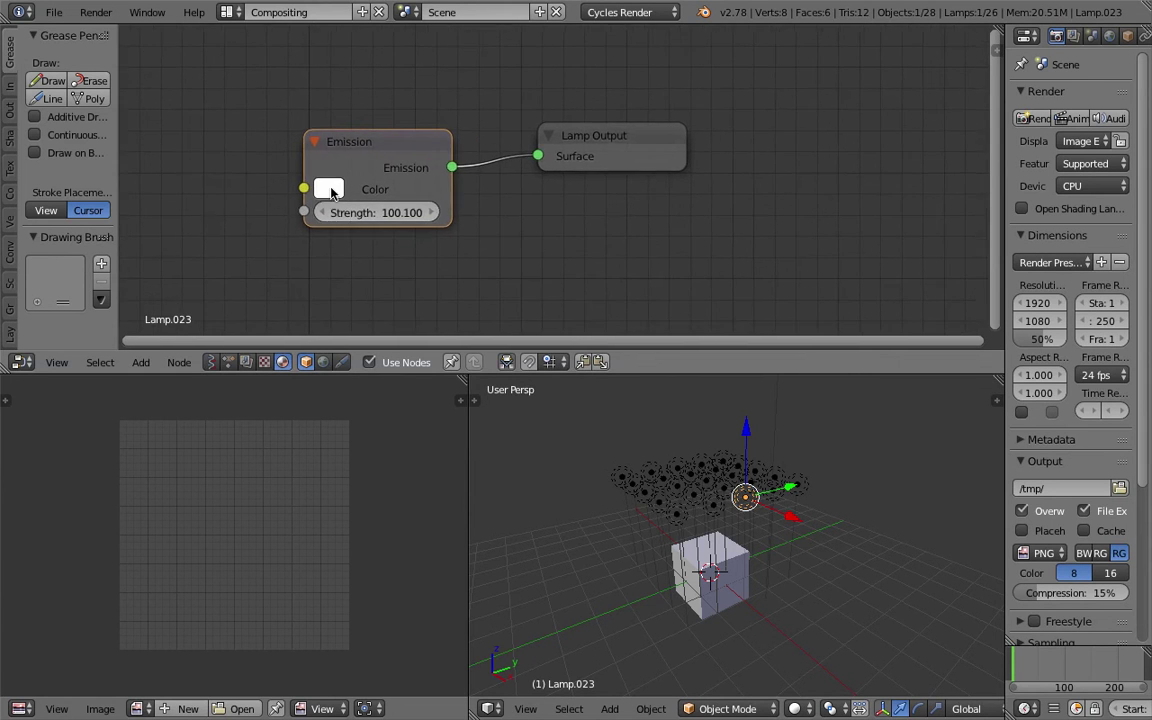
pyautogui.moveTo(331, 188); pyautogui.dragTo(308, 190)
# Widen the properties editor and save the file over the existing version.
pyautogui.moveTo(1004, 187); pyautogui.dragTo(940, 170)
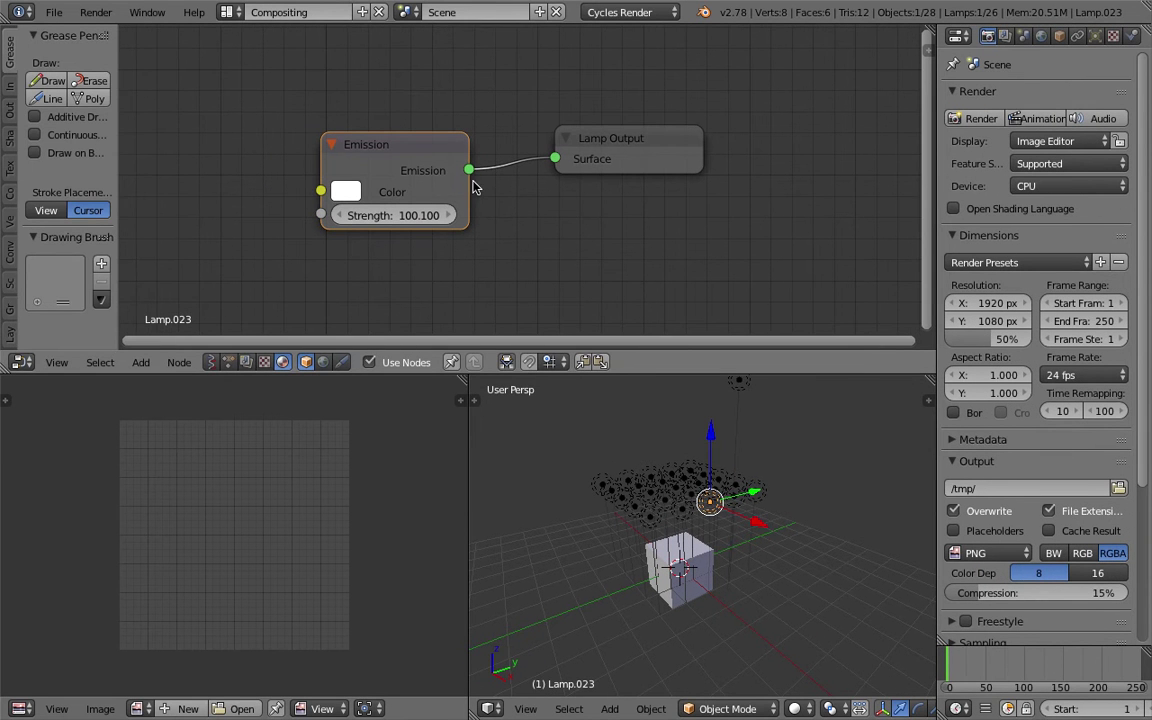
pyautogui.scroll(-3, 720, 545)
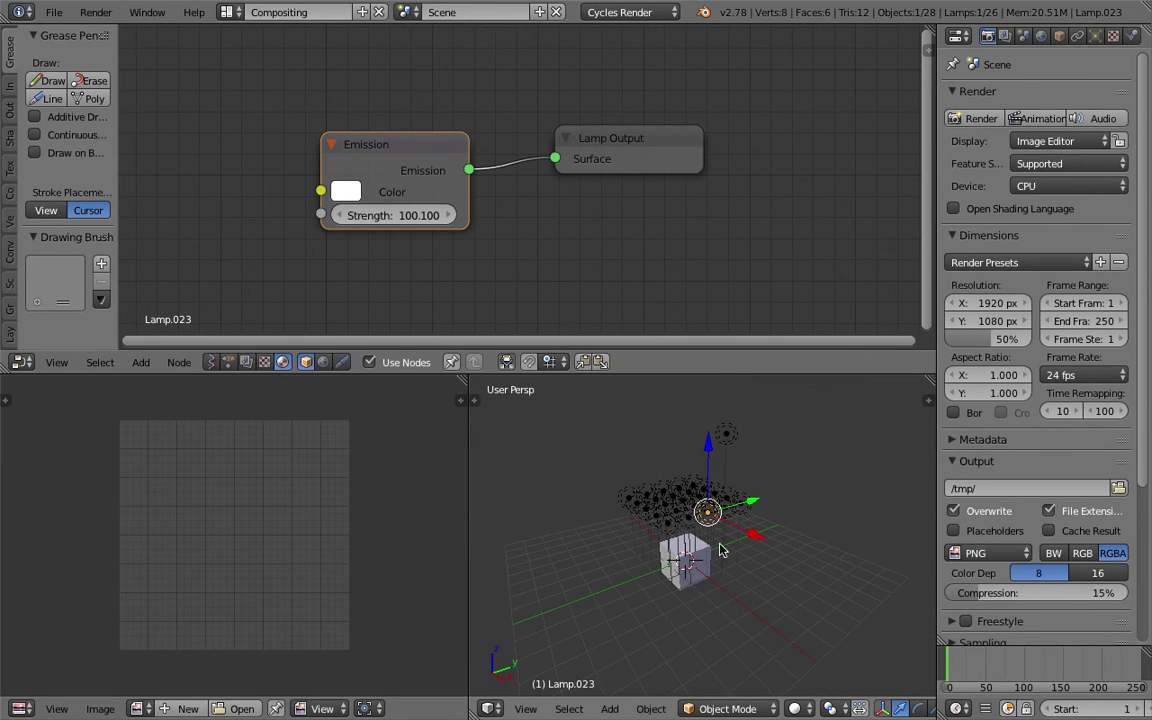
pyautogui.hotkey('ctrl', 's')
pyautogui.click(795, 512)
# Add an ico sphere and move it beside the lamp grid, to about X 3.32, Y 6.01, Z 2.68.
pyautogui.keyDown('shift'); pyautogui.moveTo(795, 503); pyautogui.dragTo(743, 481, button='middle'); pyautogui.keyUp('shift')
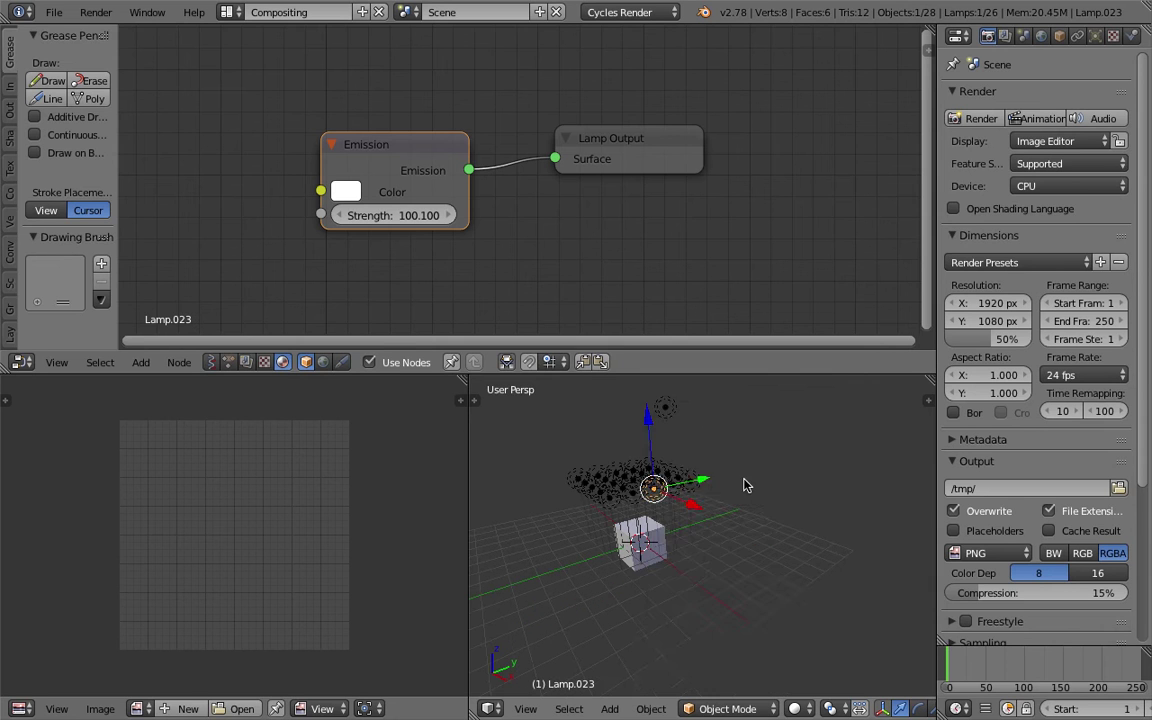
pyautogui.hotkey('shift', 'a')
pyautogui.moveTo(749, 447)
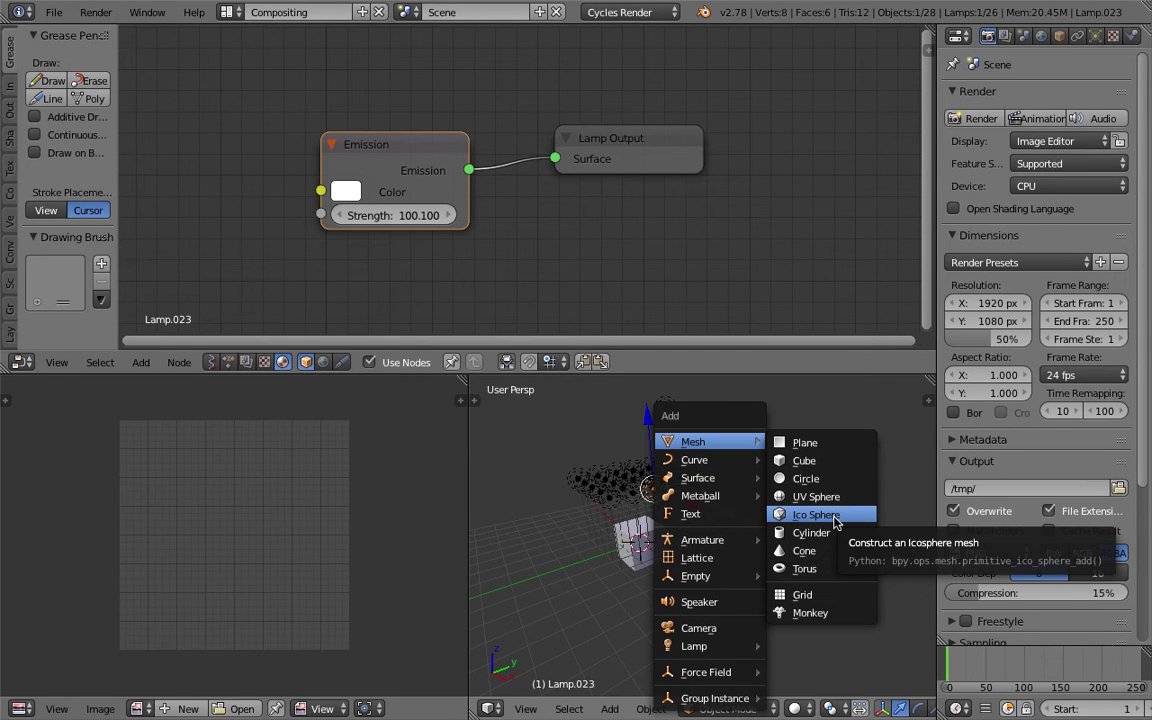
pyautogui.press('g')
pyautogui.click(779, 434)
pyautogui.scroll(1, 758, 493)
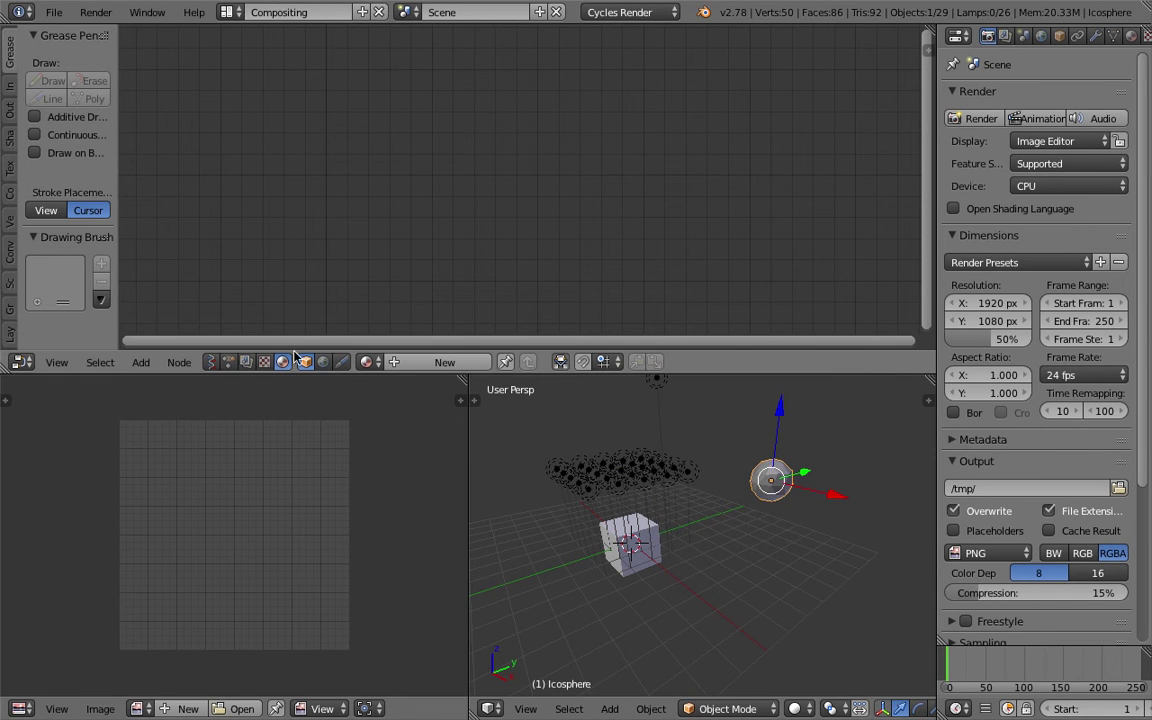
# Switch the node editor back to the Animation Nodes tree and save the file over the existing version.
pyautogui.click(227, 363)
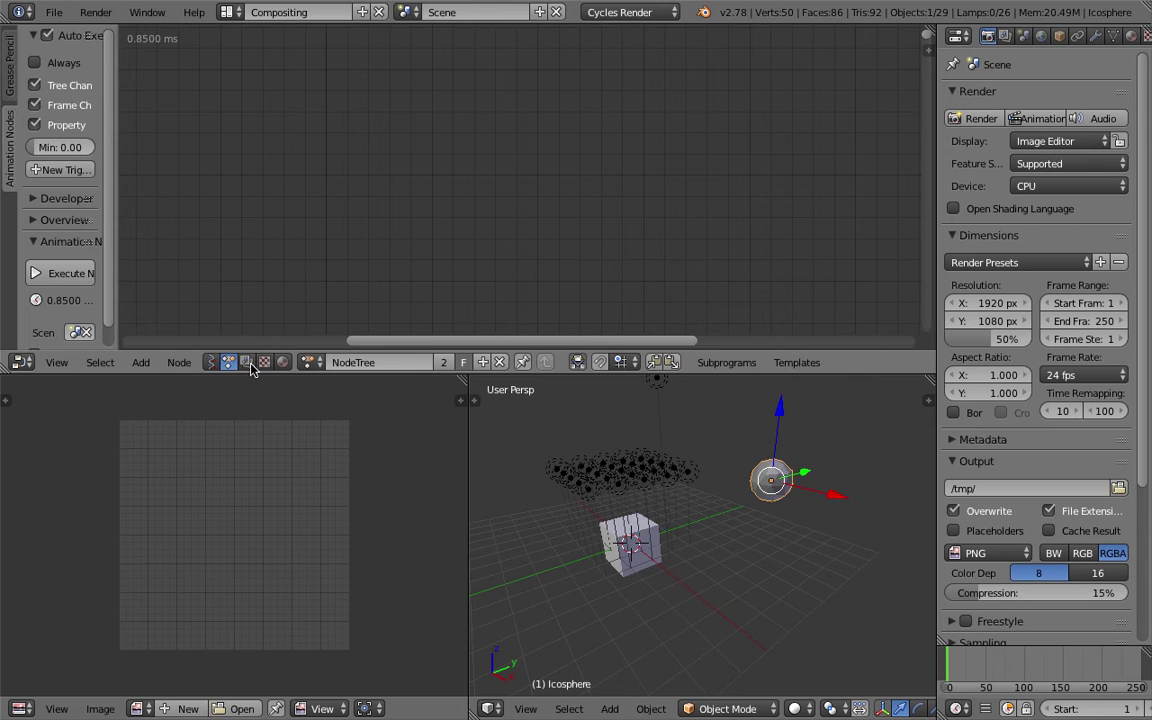
pyautogui.press('Home')
pyautogui.hotkey('ctrl', 's')
pyautogui.click(466, 98)
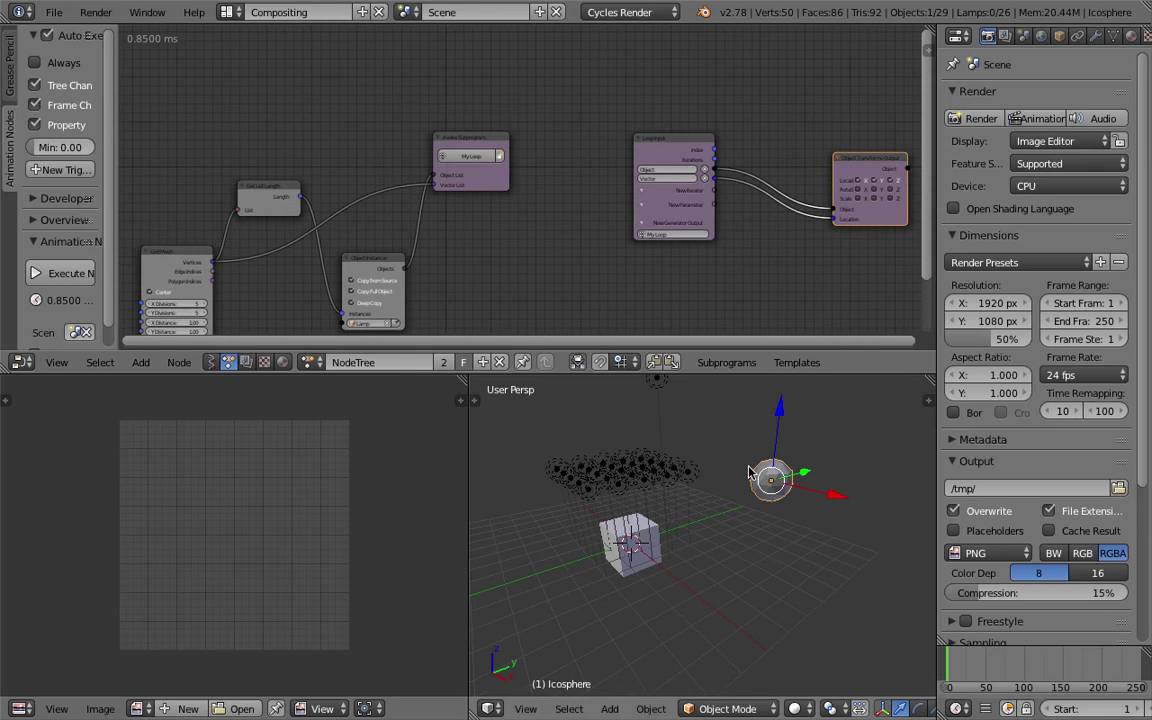
# Give the ico sphere a new material with an Emission surface, widening the properties editor for its settings.
pyautogui.click(1131, 35)
pyautogui.click(1039, 155)
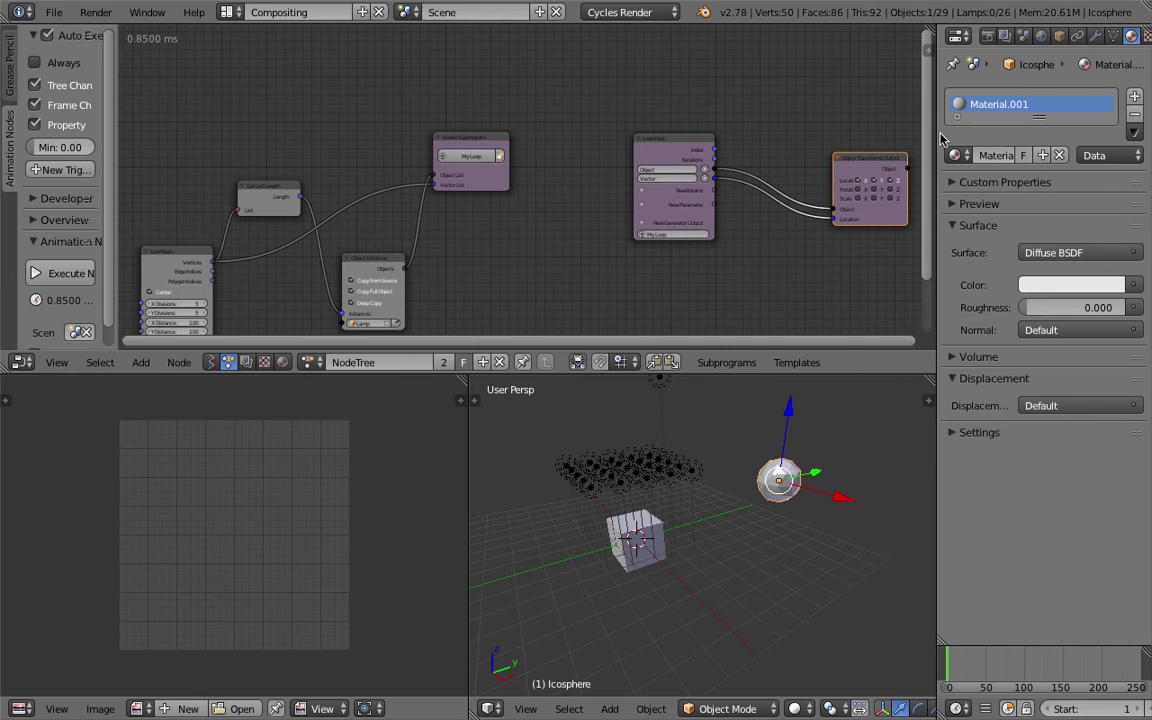
pyautogui.moveTo(936, 132); pyautogui.dragTo(900, 160)
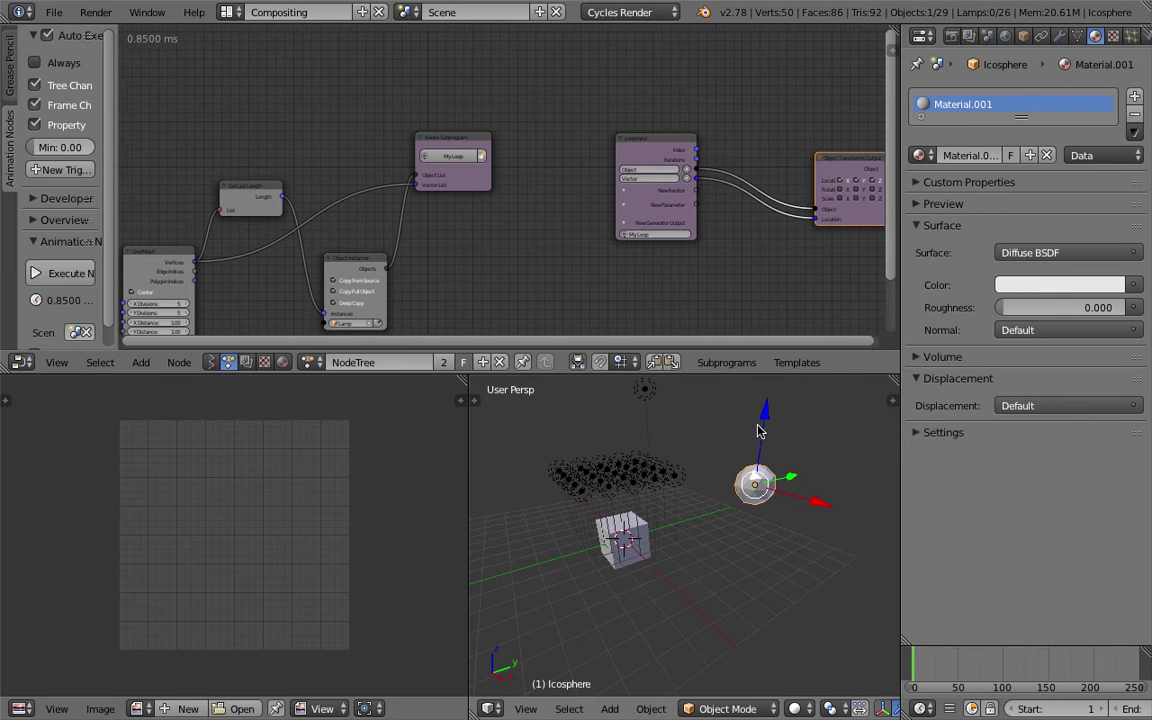
pyautogui.click(1025, 256)
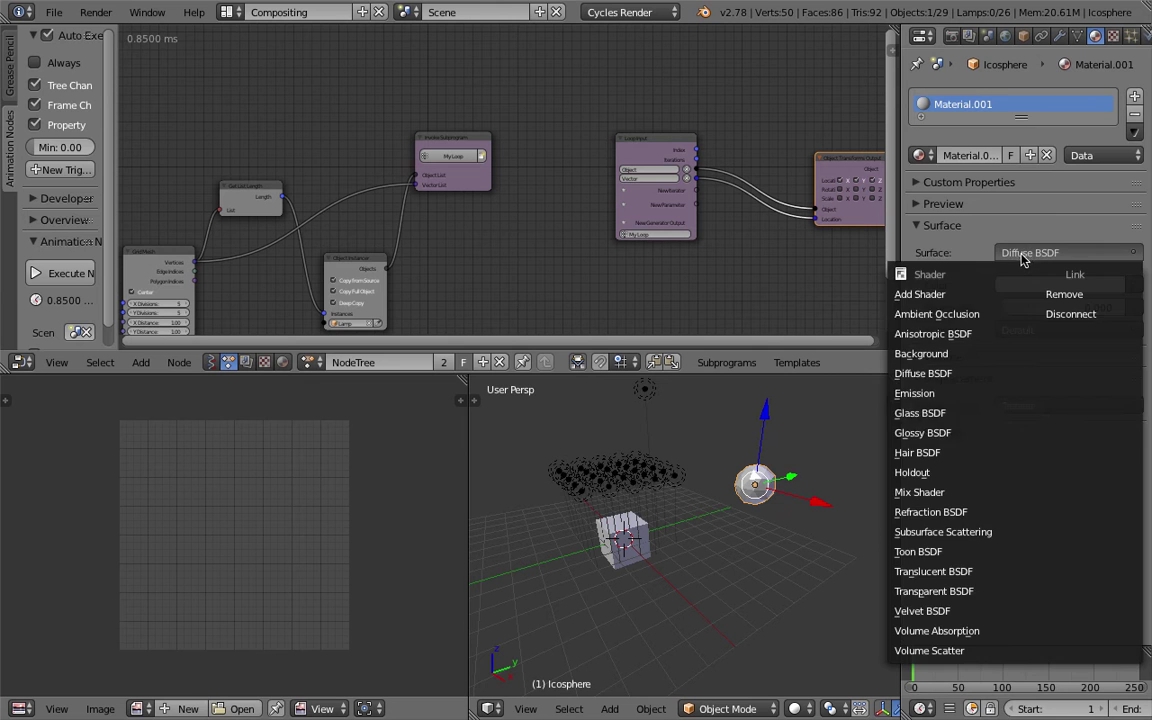
pyautogui.click(955, 390)
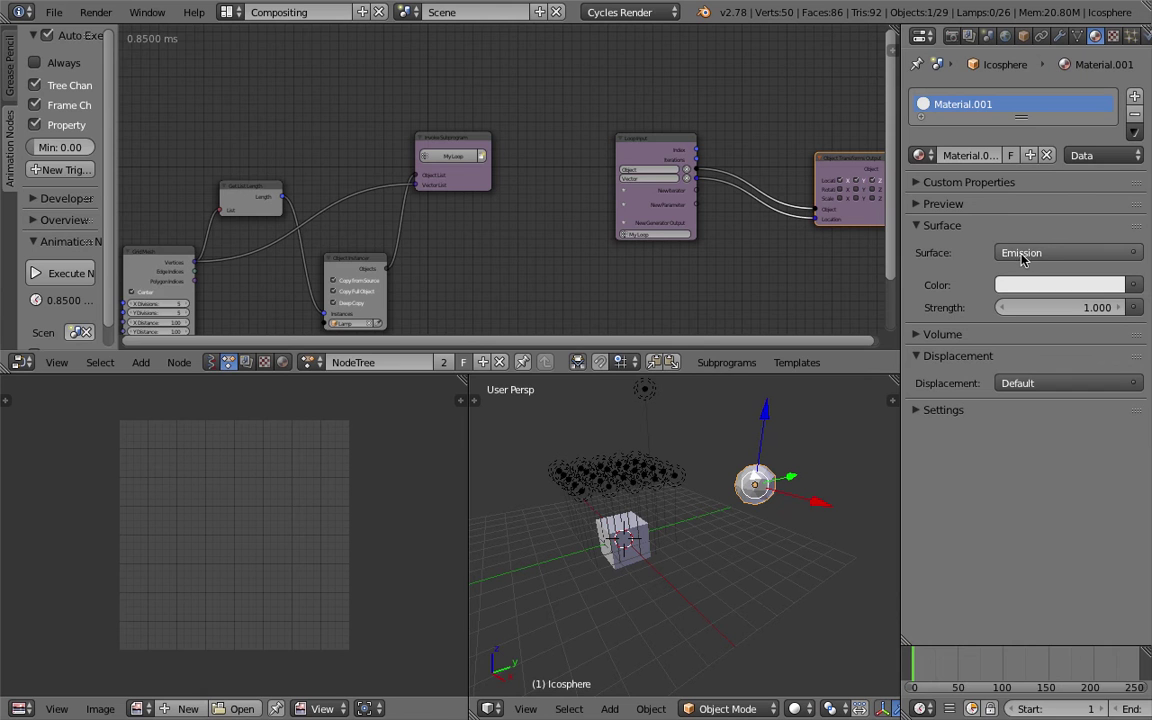
# Show the ico sphere's material nodes and move the Emission node closer to Material Output.
pyautogui.moveTo(720, 284); pyautogui.dragTo(661, 243, button='middle')
pyautogui.click(285, 363)
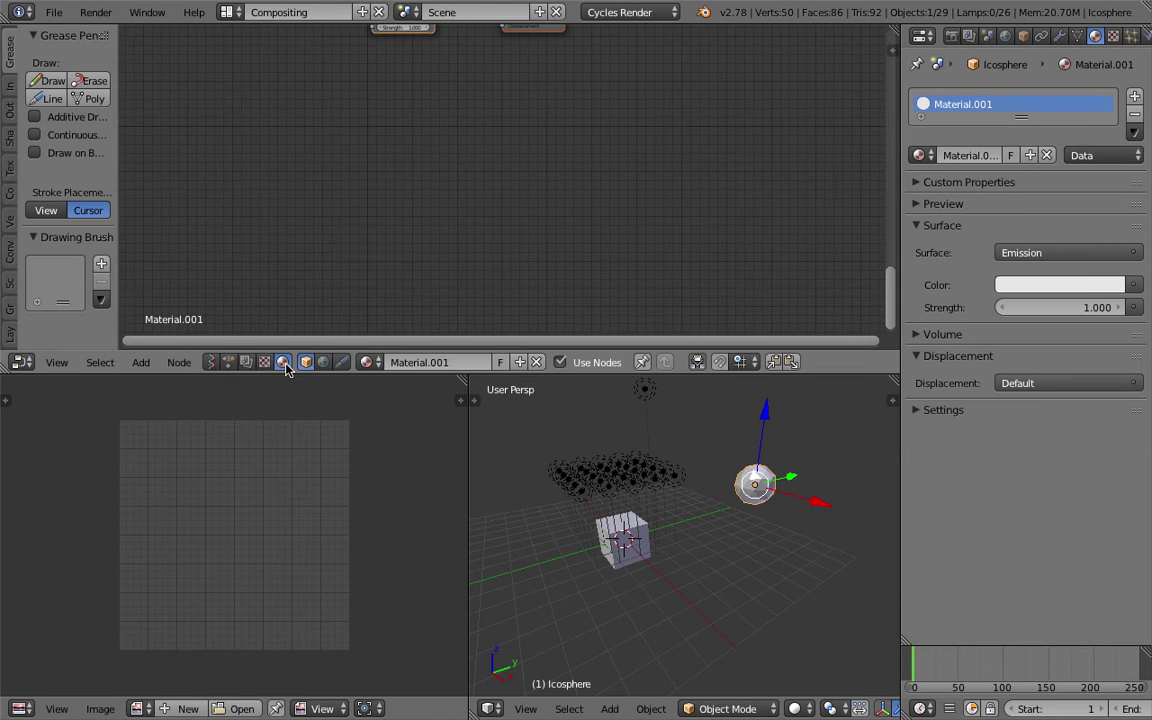
pyautogui.moveTo(421, 170); pyautogui.dragTo(449, 338, button='middle')
pyautogui.scroll(8, 457, 262)
pyautogui.moveTo(382, 158); pyautogui.dragTo(433, 168)
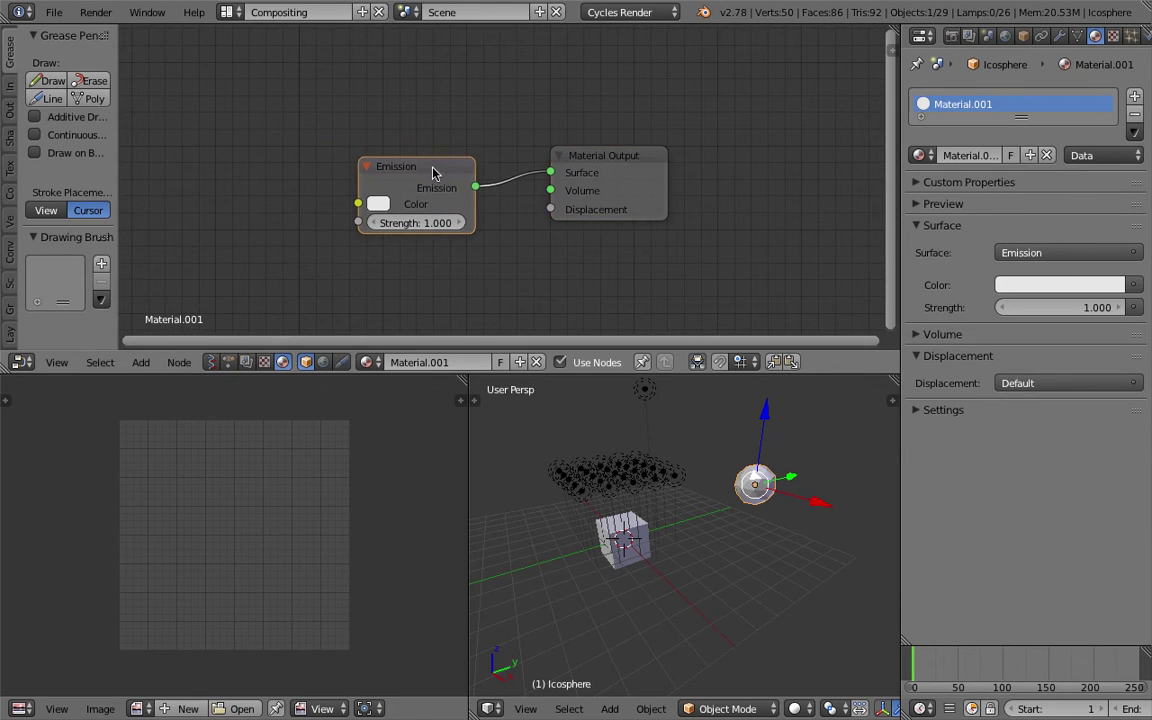
pyautogui.scroll(1, 415, 179)
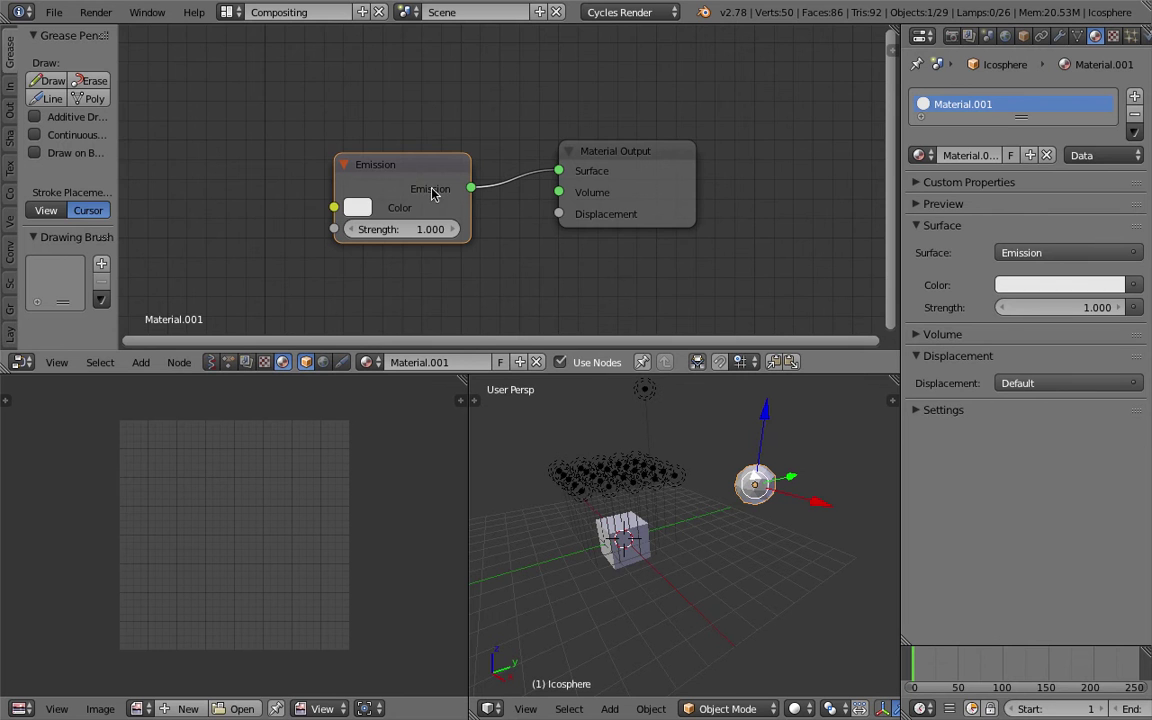
pyautogui.moveTo(461, 262); pyautogui.dragTo(453, 226, button='middle')
pyautogui.scroll(-2, 450, 210)
pyautogui.scroll(2, 453, 226)
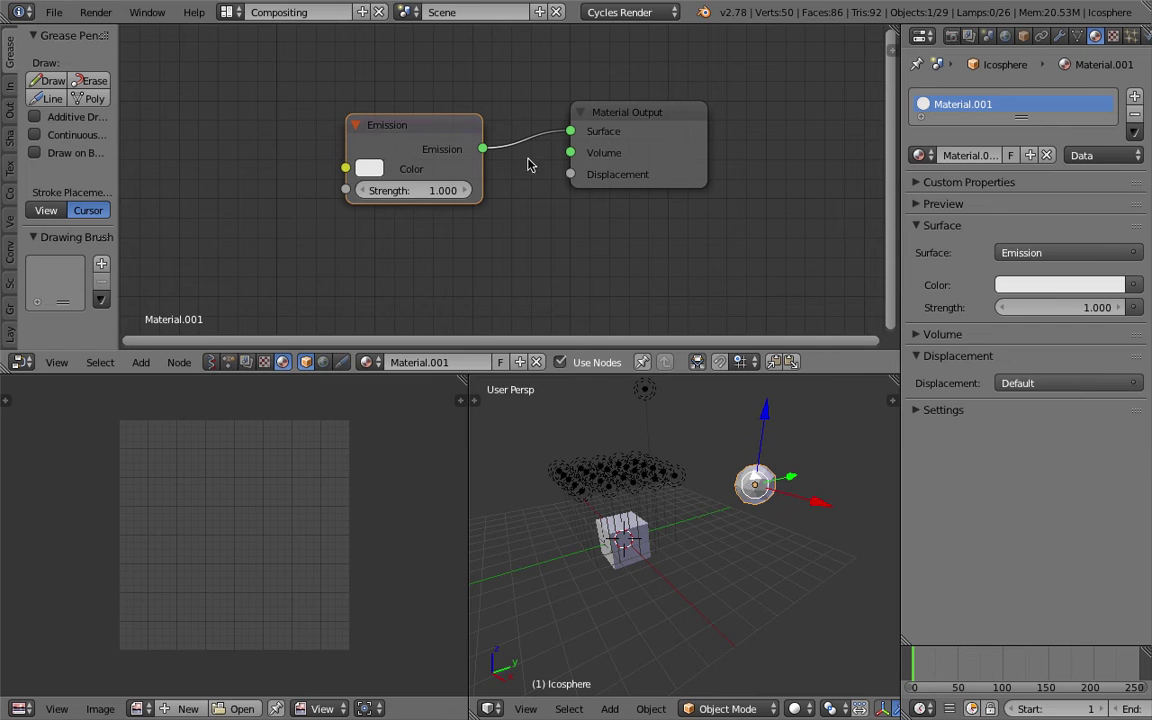
# Save the file with the emissive ico sphere over the existing version.
pyautogui.hotkey('ctrl', 's')
pyautogui.click(748, 497)
pyautogui.scroll(-1, 716, 494)
pyautogui.hotkey('ctrl', 's')
pyautogui.click(716, 494)
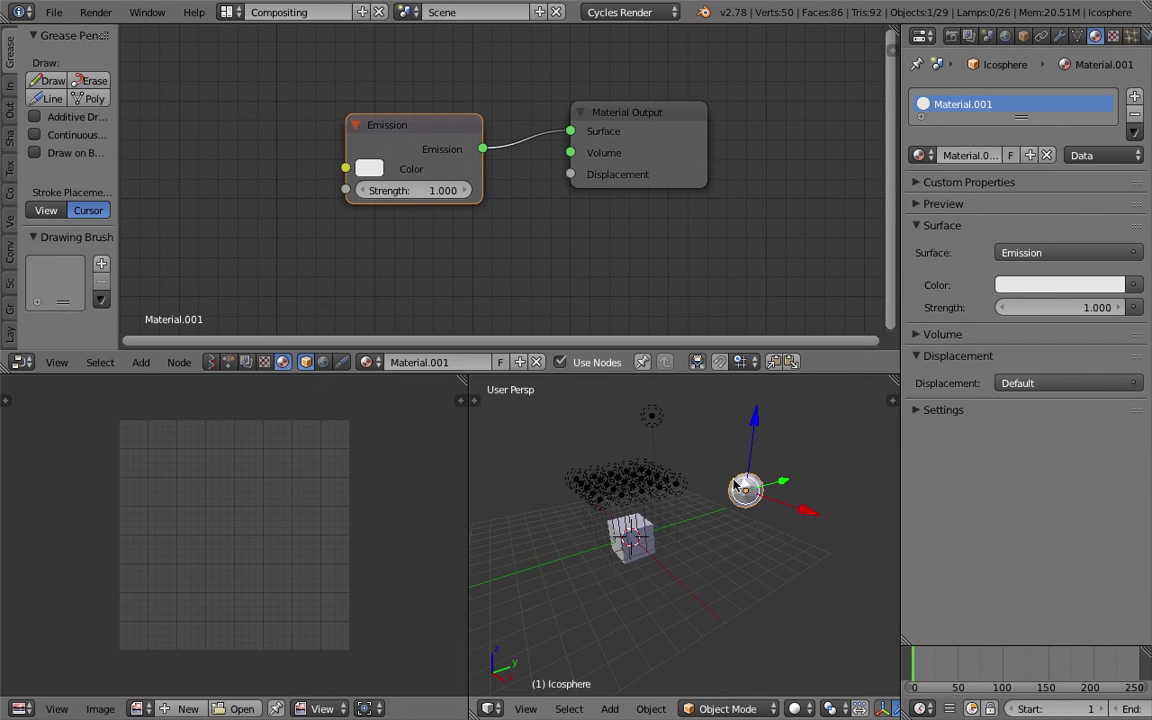
# Rename the ico sphere object to LampMASTER and its material to LampMAT.
pyautogui.click(1022, 37)
pyautogui.click(1005, 96)
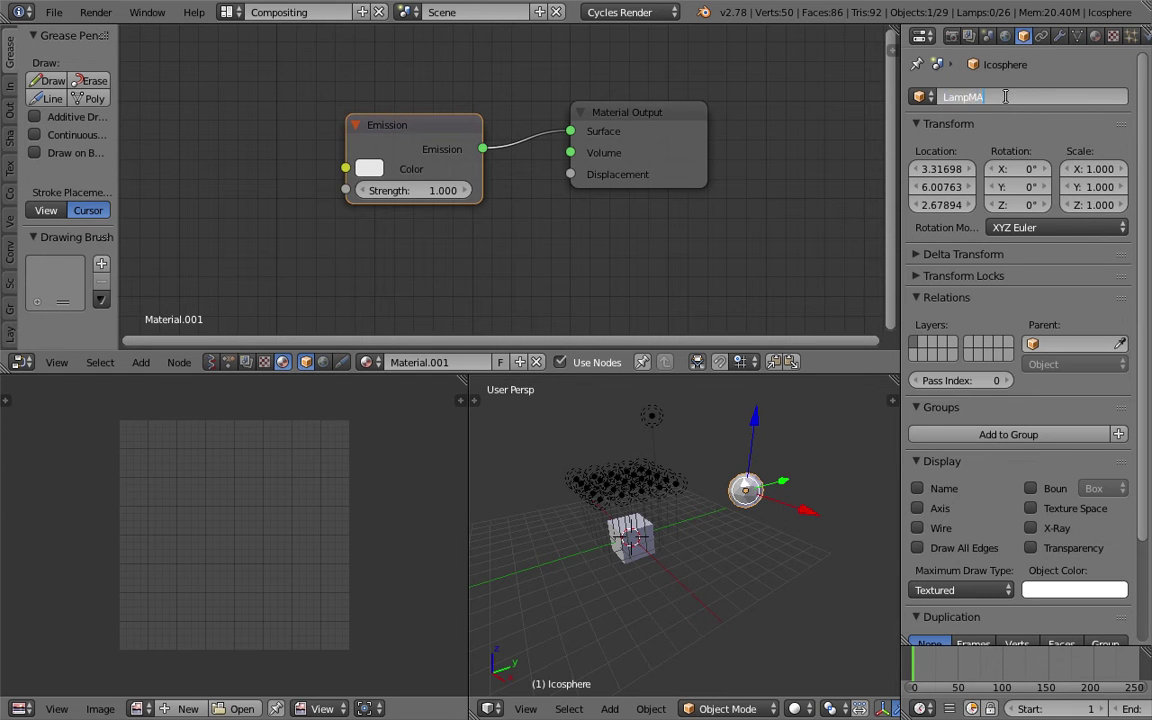
pyautogui.press('Return')
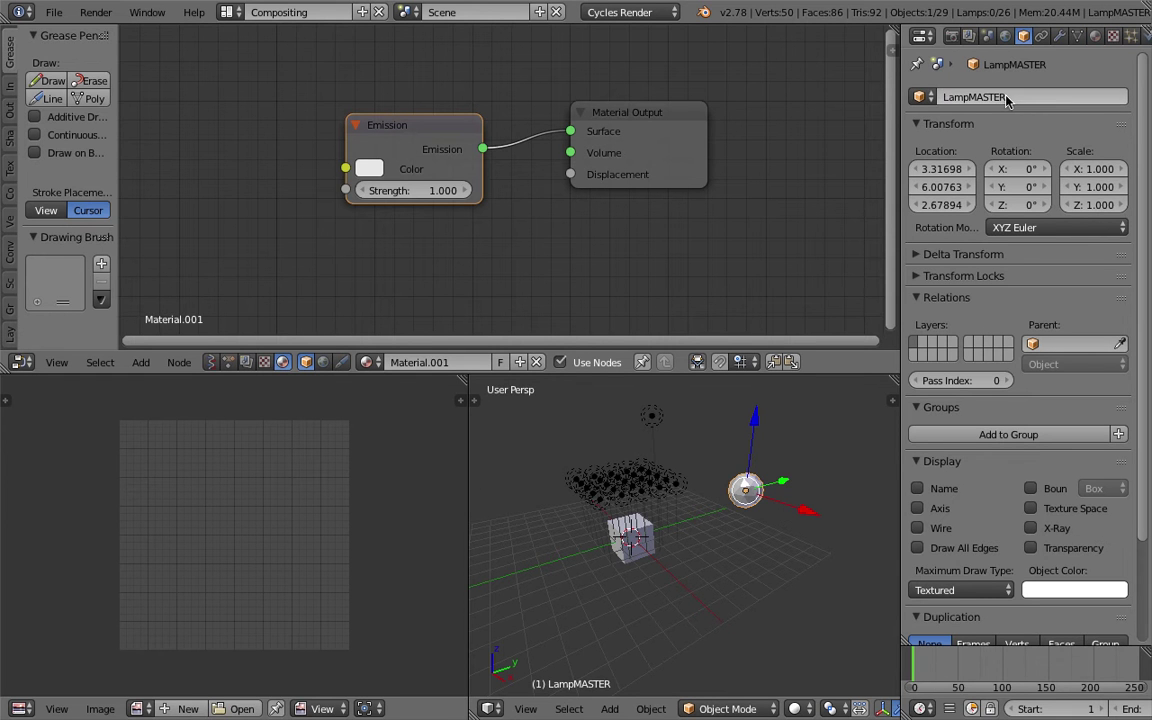
pyautogui.click(1095, 36)
pyautogui.click(990, 155)
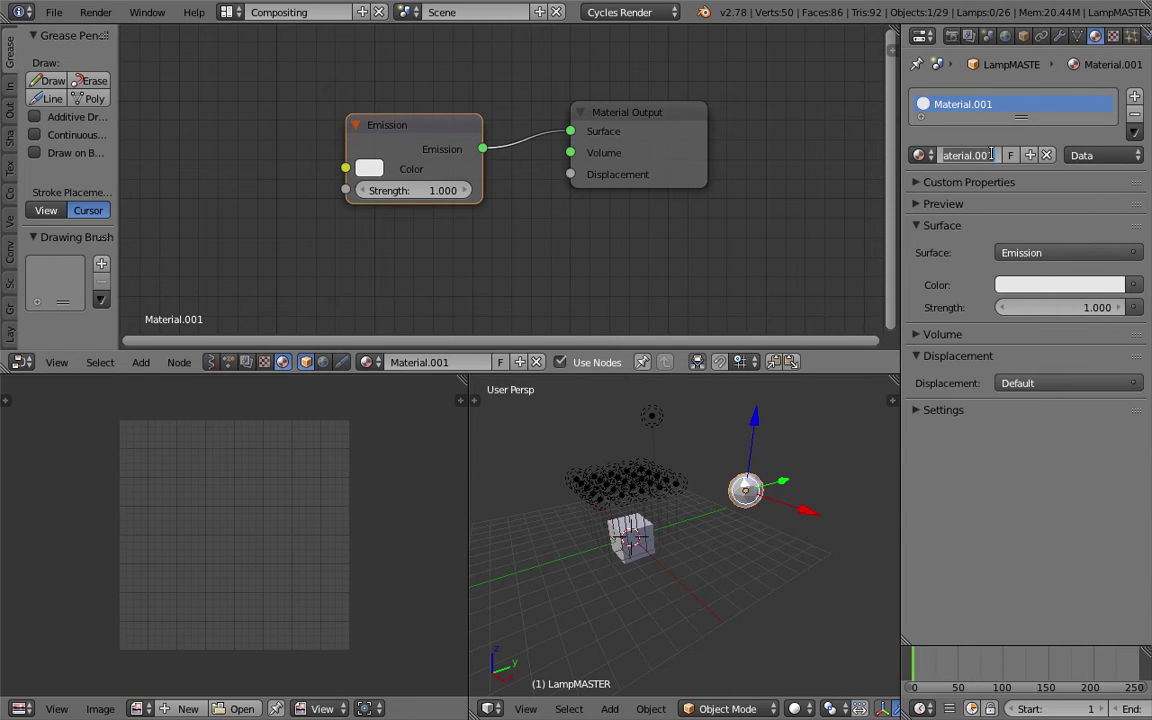
pyautogui.write('LampMAT')
pyautogui.press('Return')
# Save the file over the existing version and inspect the LampMASTER sphere beside the lamp grid.
pyautogui.hotkey('ctrl', 's')
pyautogui.hotkey('ctrl', 's')
pyautogui.moveTo(869, 458); pyautogui.dragTo(748, 502, button='middle')
pyautogui.click(765, 488)
pyautogui.scroll(1, 756, 484)
pyautogui.hotkey('ctrl', 's')
pyautogui.click(748, 502)
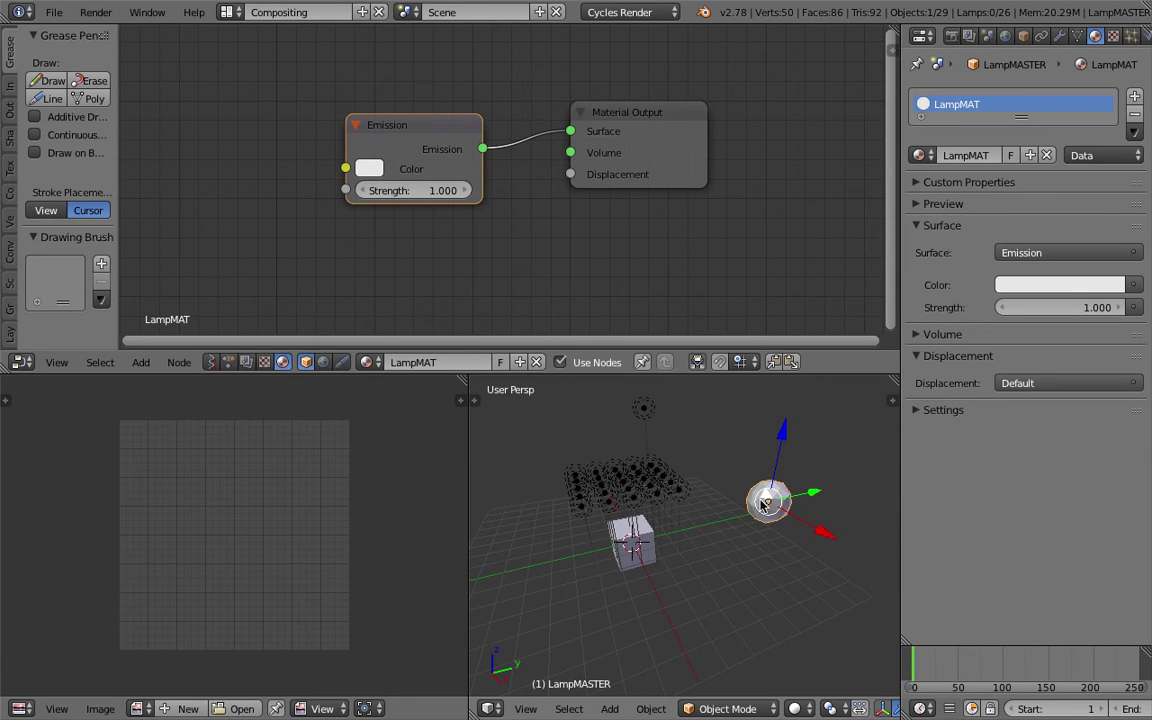
# Return to the Animation Nodes tree and set the Object Instancer's source object to LampMASTER.
pyautogui.scroll(-1, 318, 328)
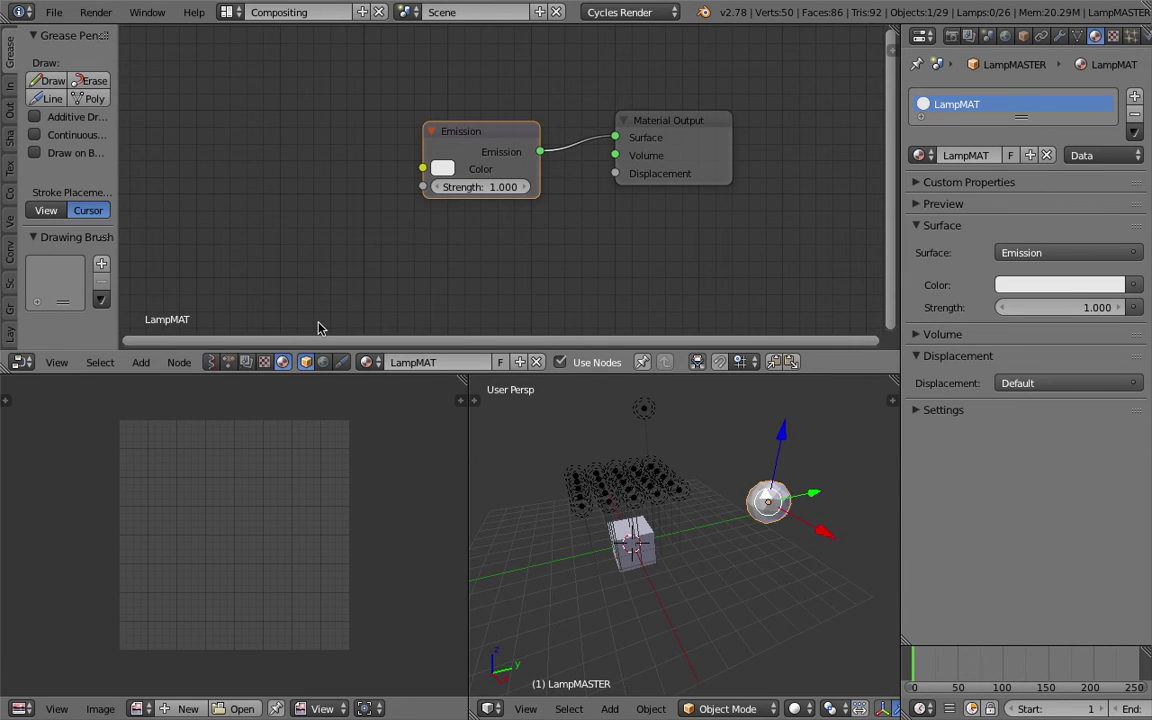
pyautogui.click(229, 365)
pyautogui.moveTo(302, 297); pyautogui.dragTo(280, 137, button='middle')
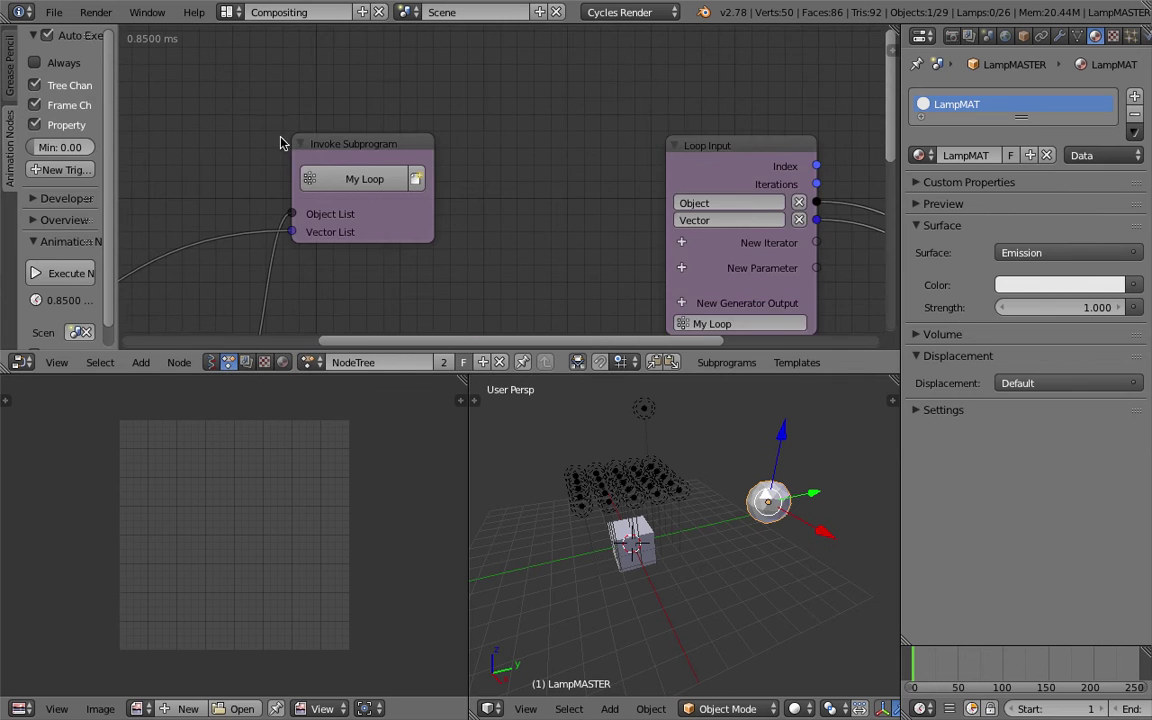
pyautogui.moveTo(264, 234); pyautogui.dragTo(373, 198, button='middle')
pyautogui.scroll(-4, 372, 200)
pyautogui.moveTo(308, 240); pyautogui.dragTo(160, 195, button='middle')
pyautogui.moveTo(451, 212); pyautogui.dragTo(500, 210, button='middle')
pyautogui.moveTo(209, 250); pyautogui.dragTo(465, 218, button='middle')
pyautogui.moveTo(275, 224); pyautogui.dragTo(413, 148, button='middle')
pyautogui.scroll(1, 463, 214)
pyautogui.moveTo(521, 224); pyautogui.dragTo(420, 229, button='middle')
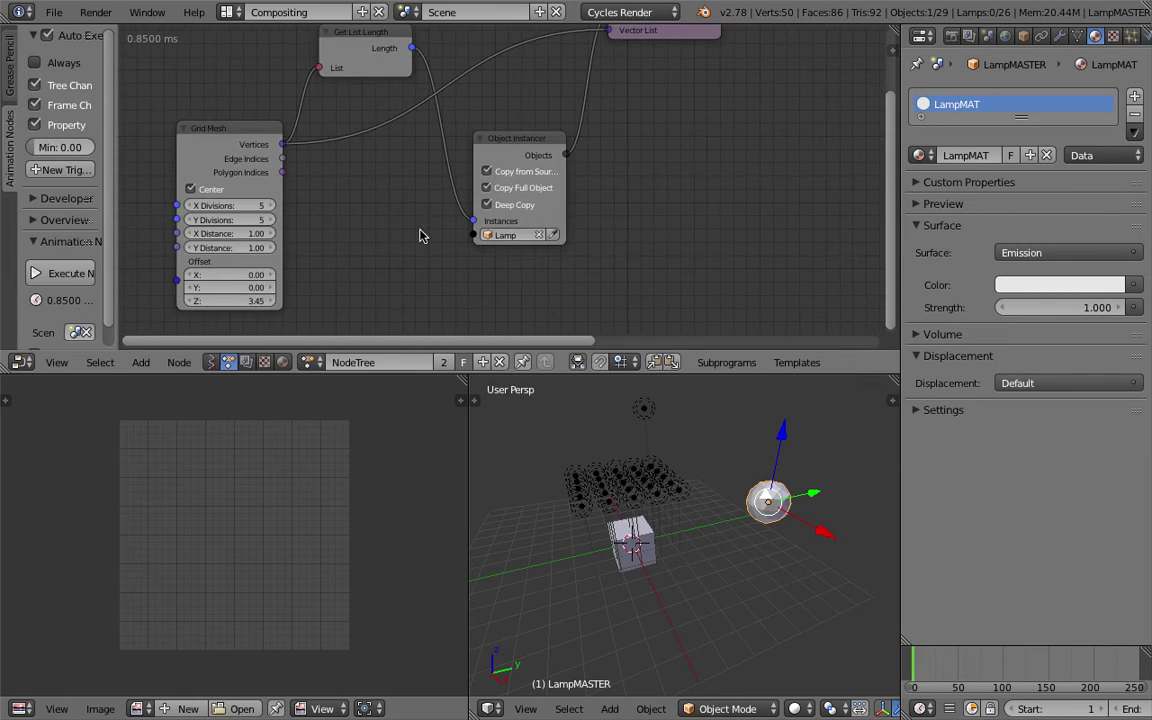
pyautogui.click(557, 236)
pyautogui.click(768, 500)
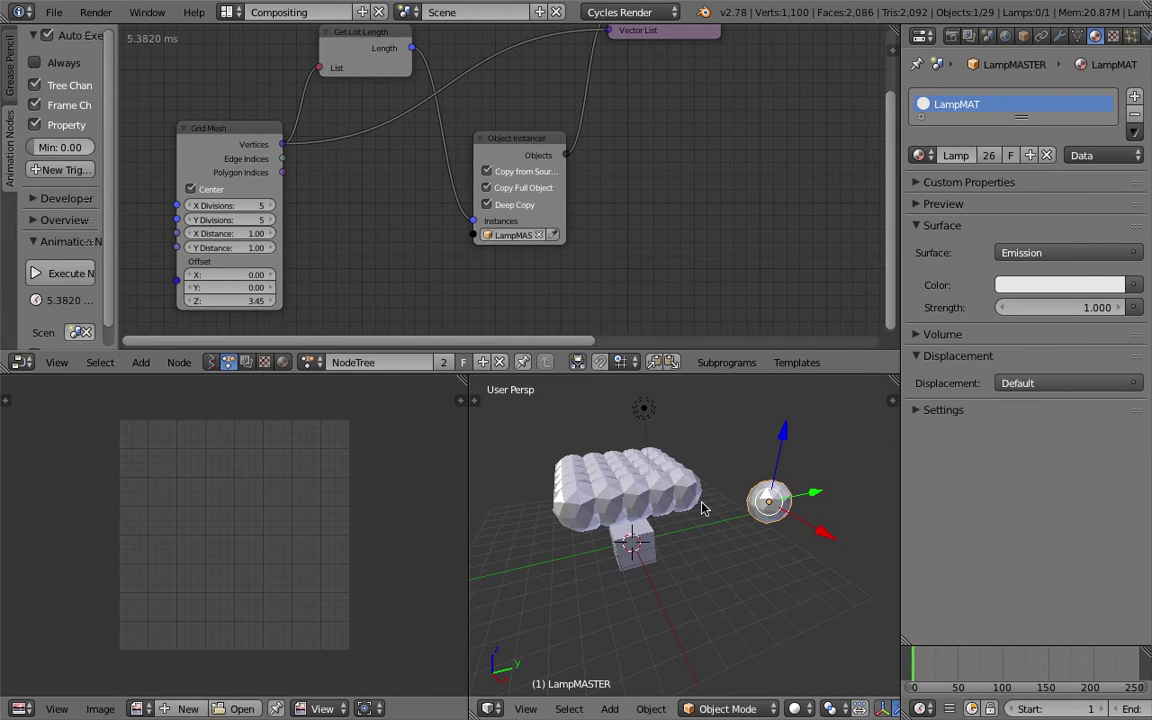
# Scale down the whole LampMASTER mesh in Edit Mode, and return to Object Mode.
pyautogui.press('Tab')
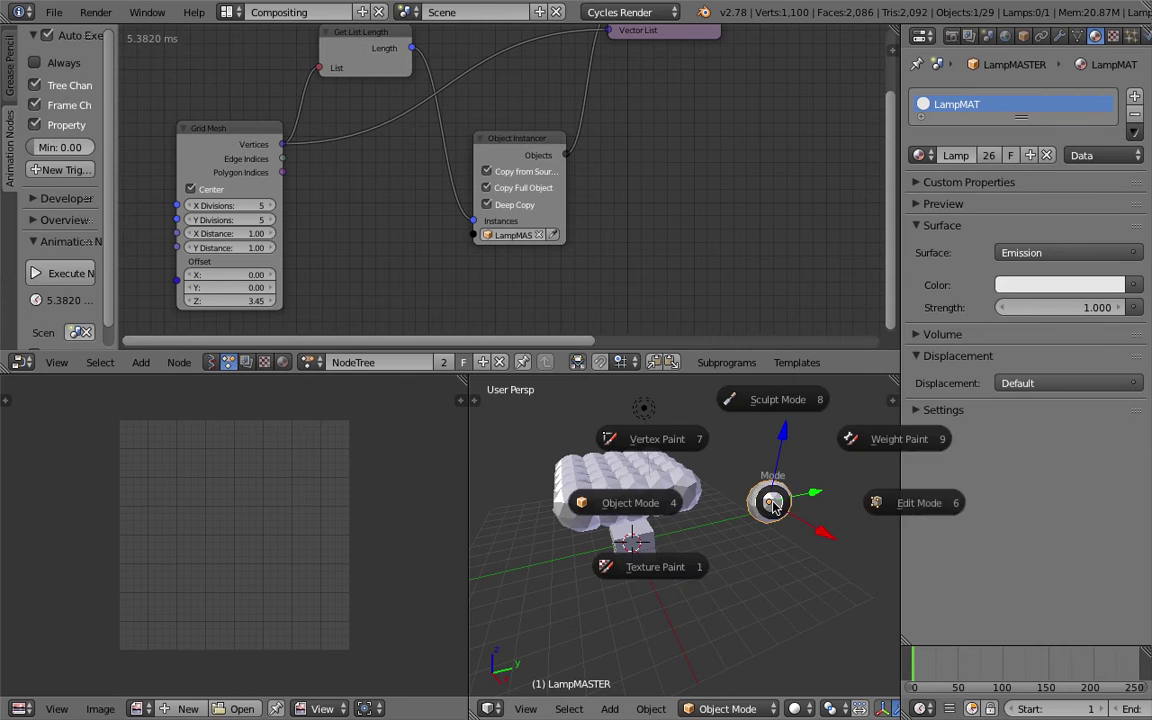
pyautogui.click(830, 500)
pyautogui.press('s')
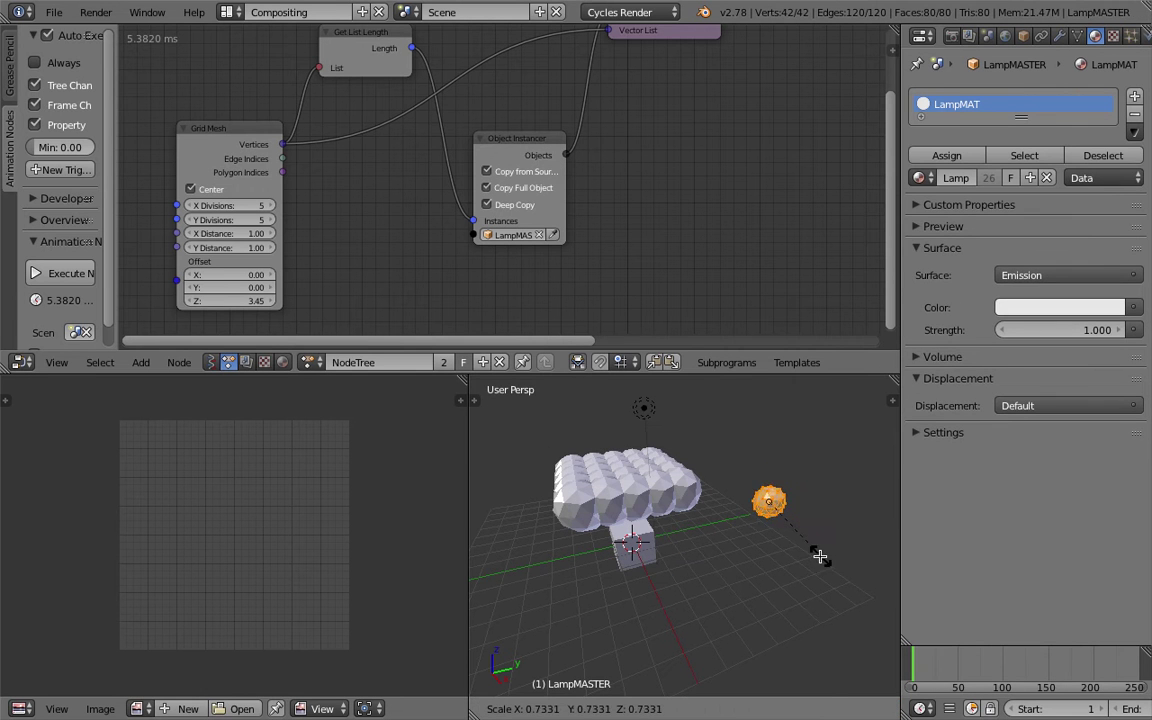
pyautogui.click(791, 534)
pyautogui.rightClick(791, 533)
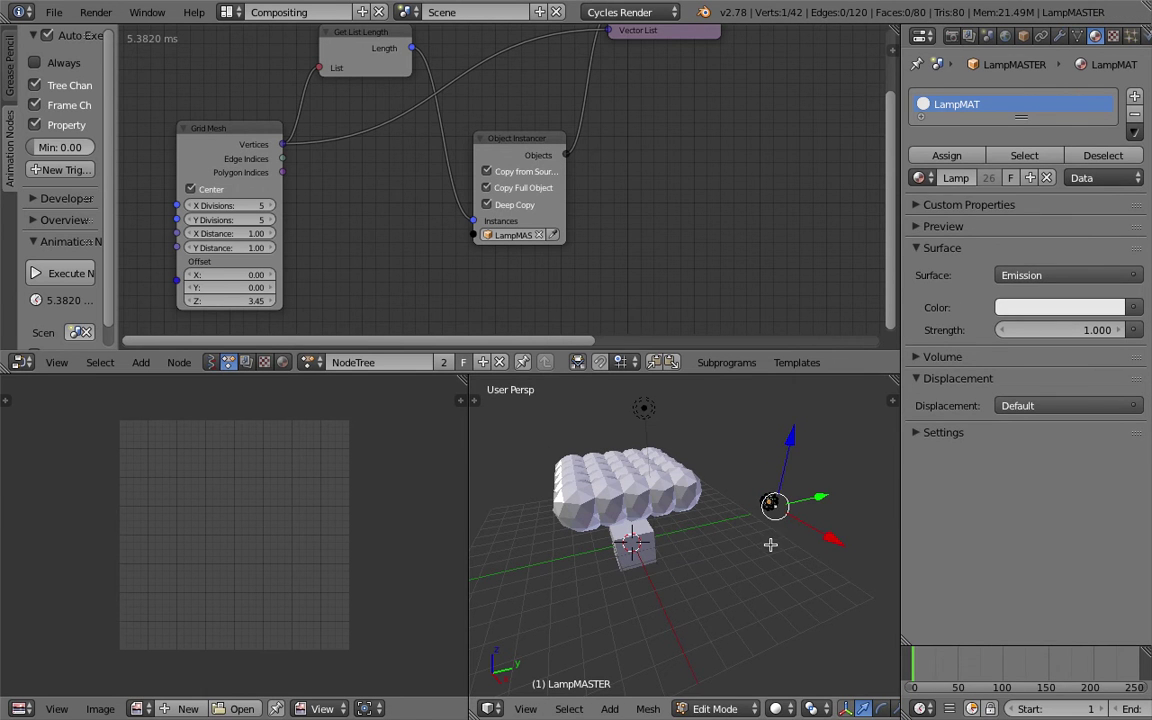
pyautogui.press('a')
pyautogui.press('a')
pyautogui.press('Tab')
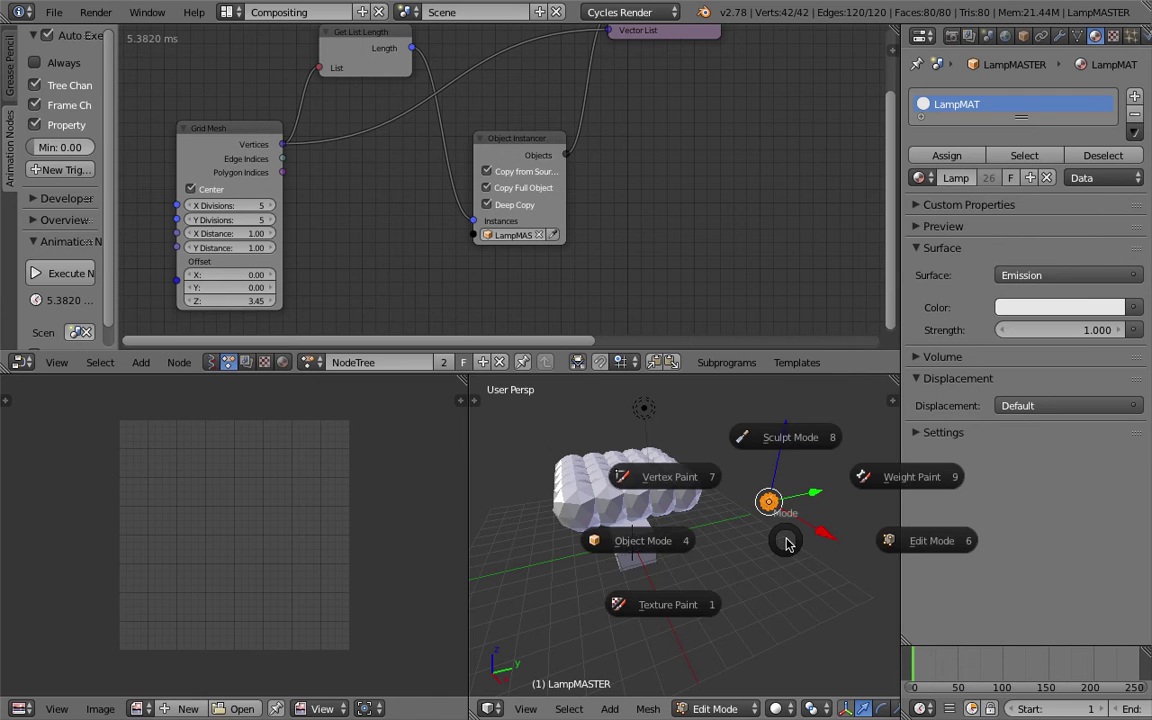
pyautogui.click(720, 545)
# Try to refresh the sphere instances by changing the current frame and switching Always auto-execution on and off.
pyautogui.click(948, 660)
pyautogui.moveTo(735, 527); pyautogui.dragTo(720, 524, button='middle')
pyautogui.click(960, 664)
pyautogui.moveTo(957, 664); pyautogui.dragTo(955, 664)
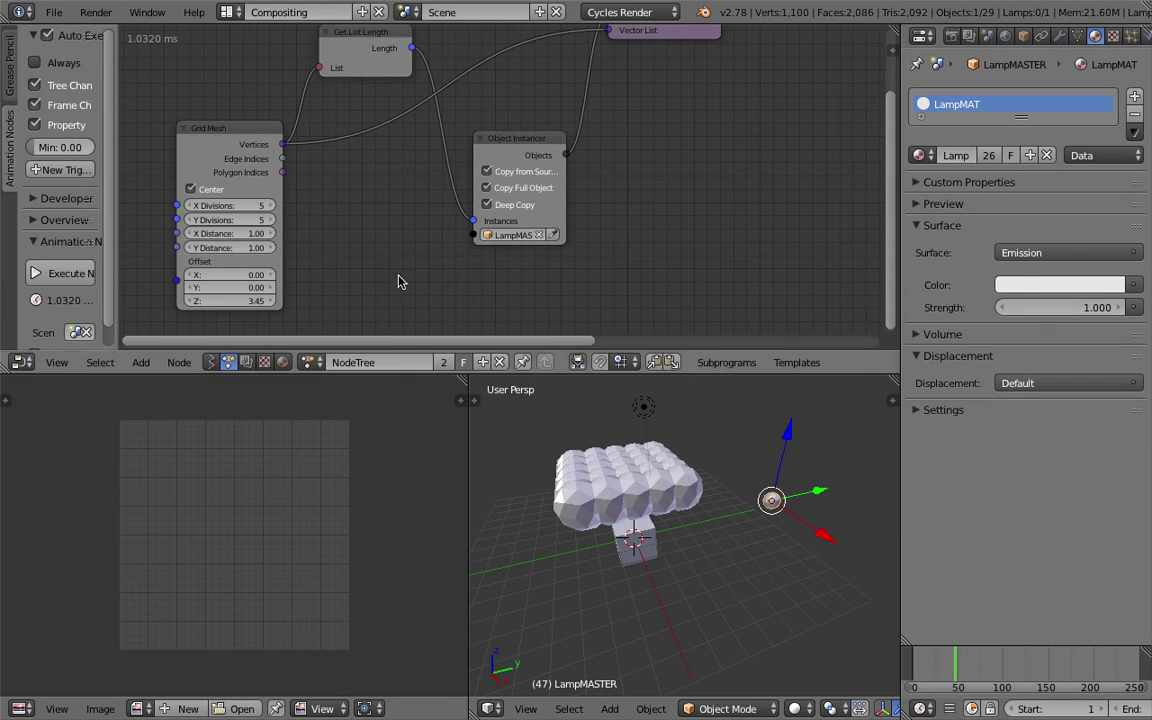
pyautogui.click(505, 144)
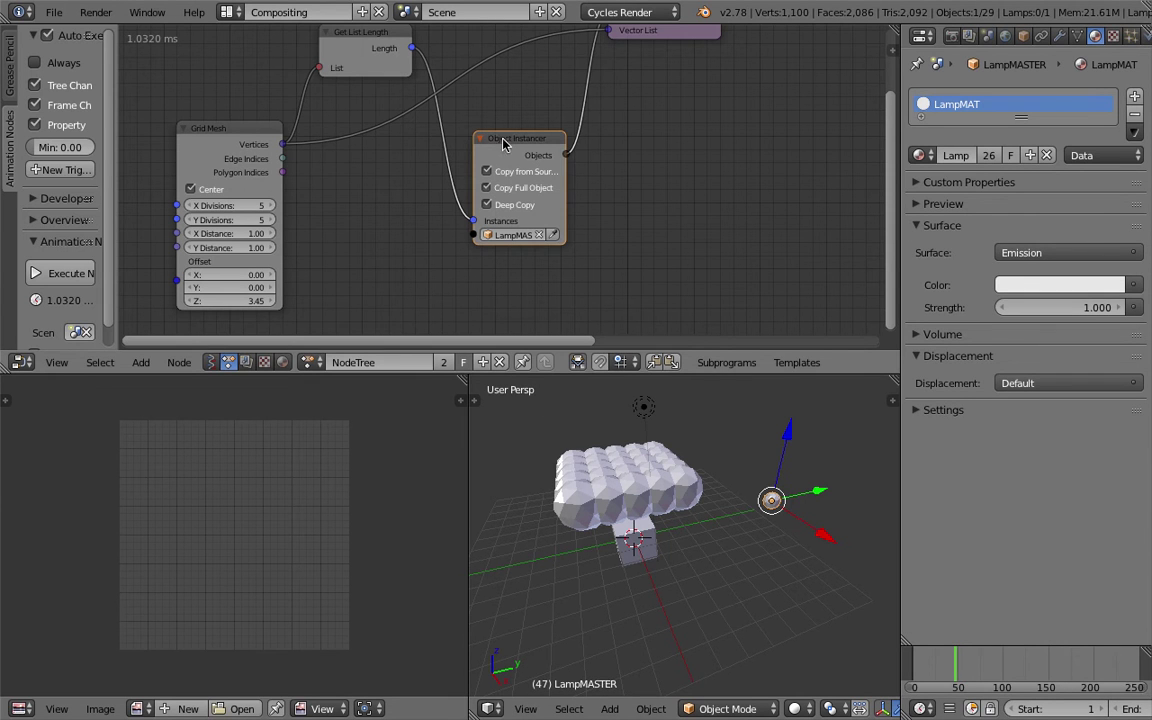
pyautogui.click(60, 66)
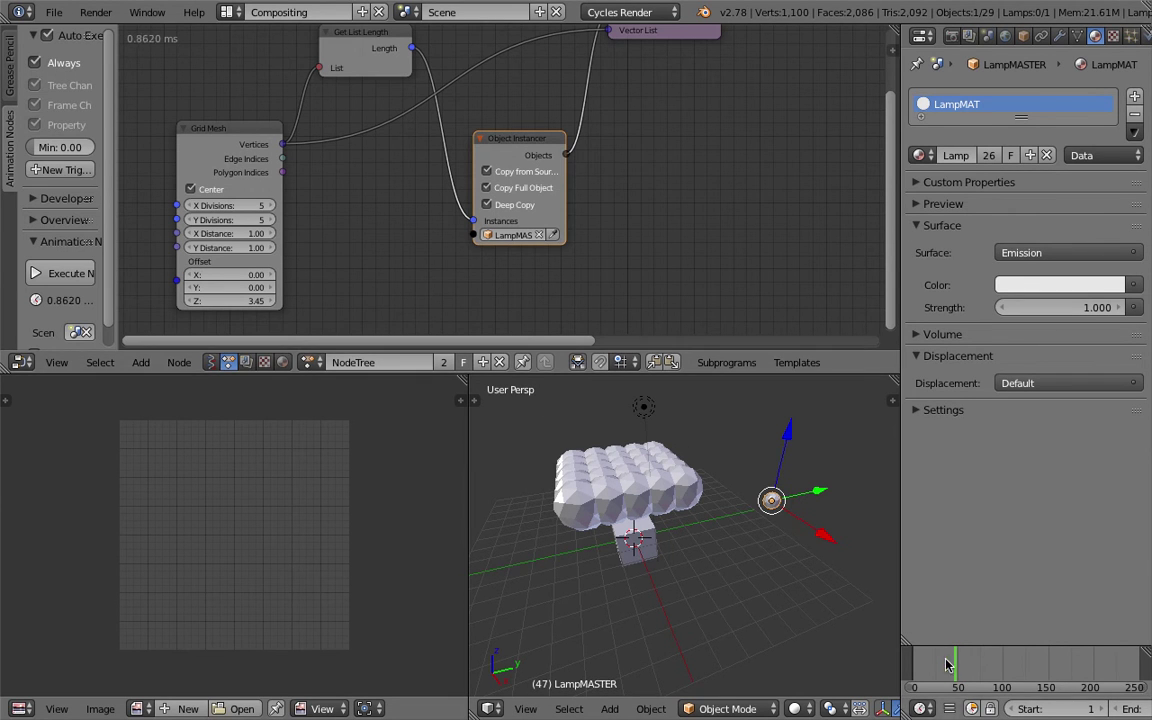
pyautogui.click(51, 59)
# Reset the Object Instancer's source data in its advanced node settings and save the file over the existing version.
pyautogui.moveTo(476, 143); pyautogui.dragTo(506, 140)
pyautogui.press('u')
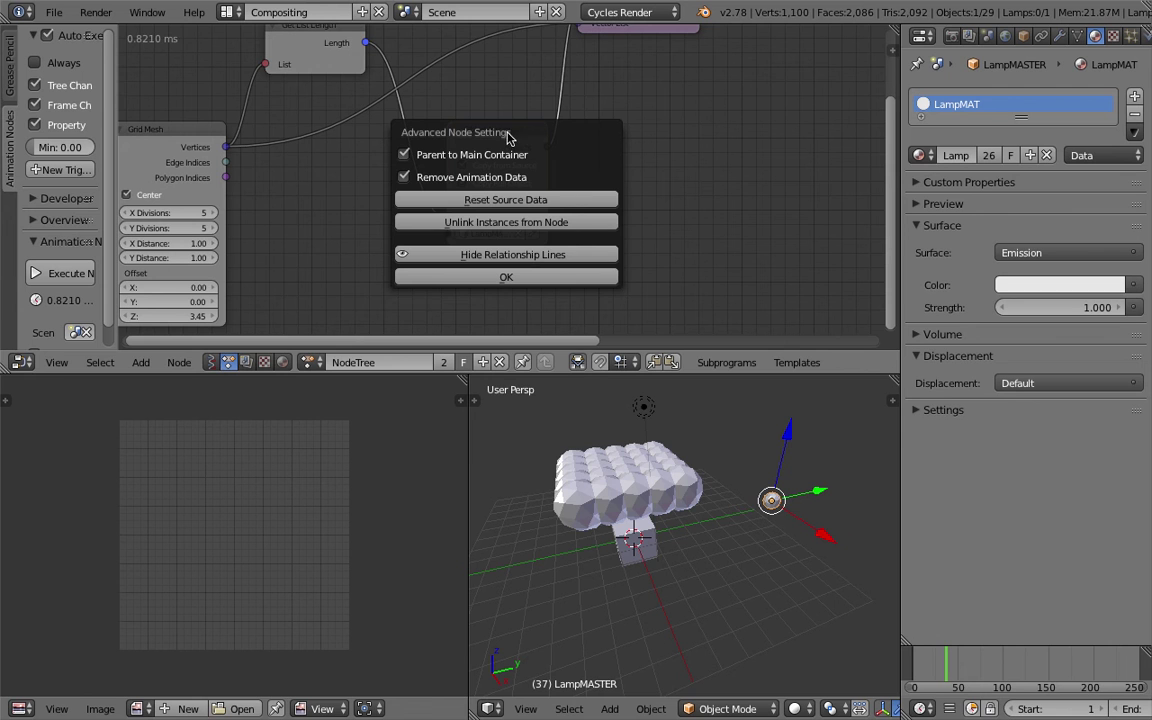
pyautogui.click(513, 200)
pyautogui.moveTo(746, 543); pyautogui.dragTo(707, 491, button='middle')
pyautogui.hotkey('ctrl', 's')
pyautogui.click(639, 545)
pyautogui.scroll(2, 697, 510)
pyautogui.hotkey('ctrl', 's')
pyautogui.click(689, 518)
# Delete the cube beneath the grid of spheres.
pyautogui.rightClick(685, 536)
pyautogui.moveTo(685, 536); pyautogui.dragTo(678, 562, button='middle')
pyautogui.scroll(-3, 678, 562)
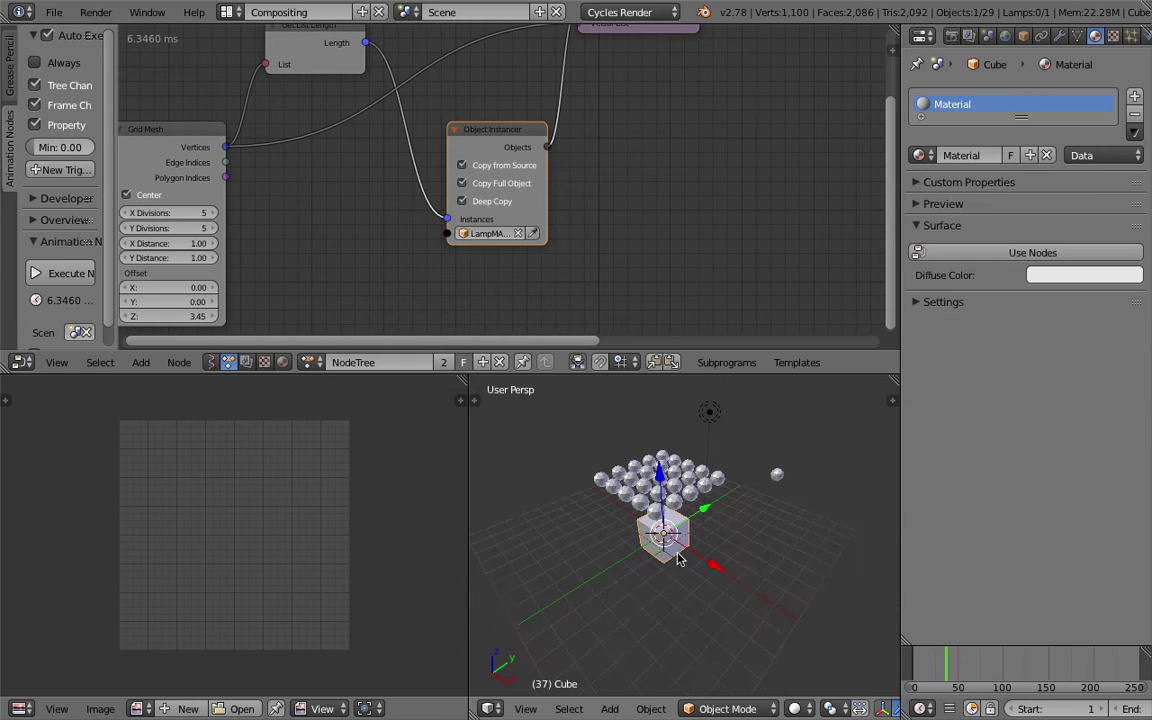
pyautogui.press('x')
pyautogui.click(660, 548)
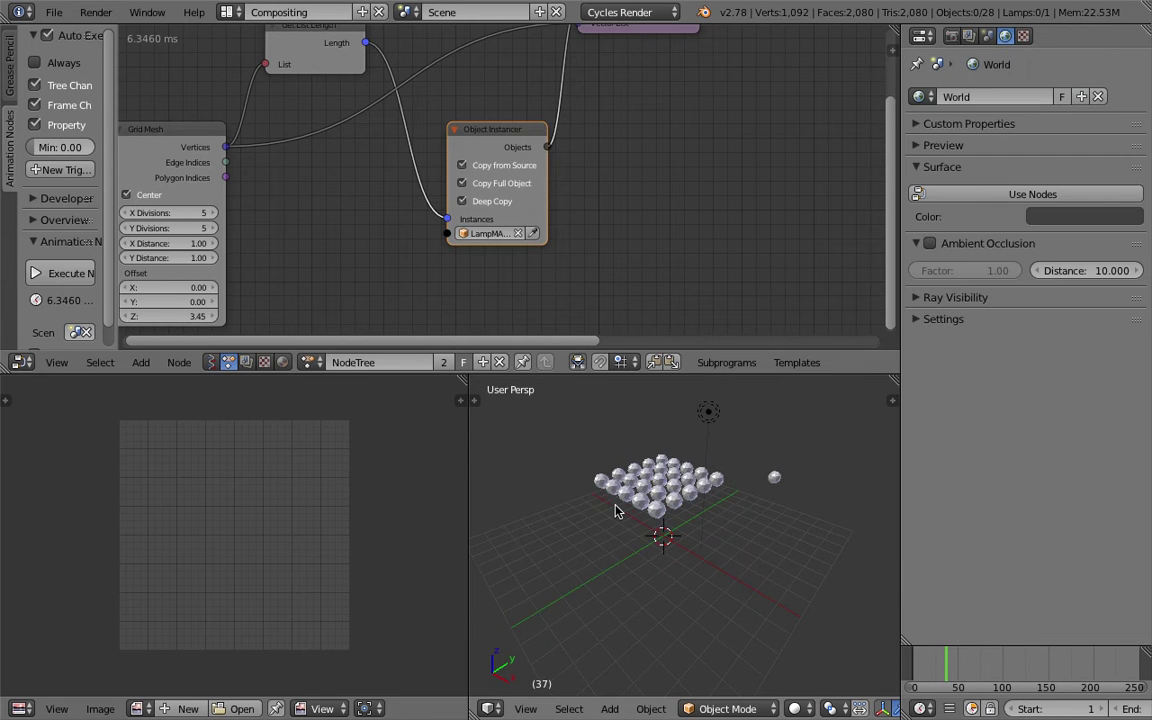
# Add a plane mesh beneath the sphere grid and scale it up to about 7.39.
pyautogui.hotkey('shift', 'a')
pyautogui.moveTo(610, 438)
pyautogui.click(690, 442)
pyautogui.press('s')
pyautogui.click(775, 509)
pyautogui.press('s')
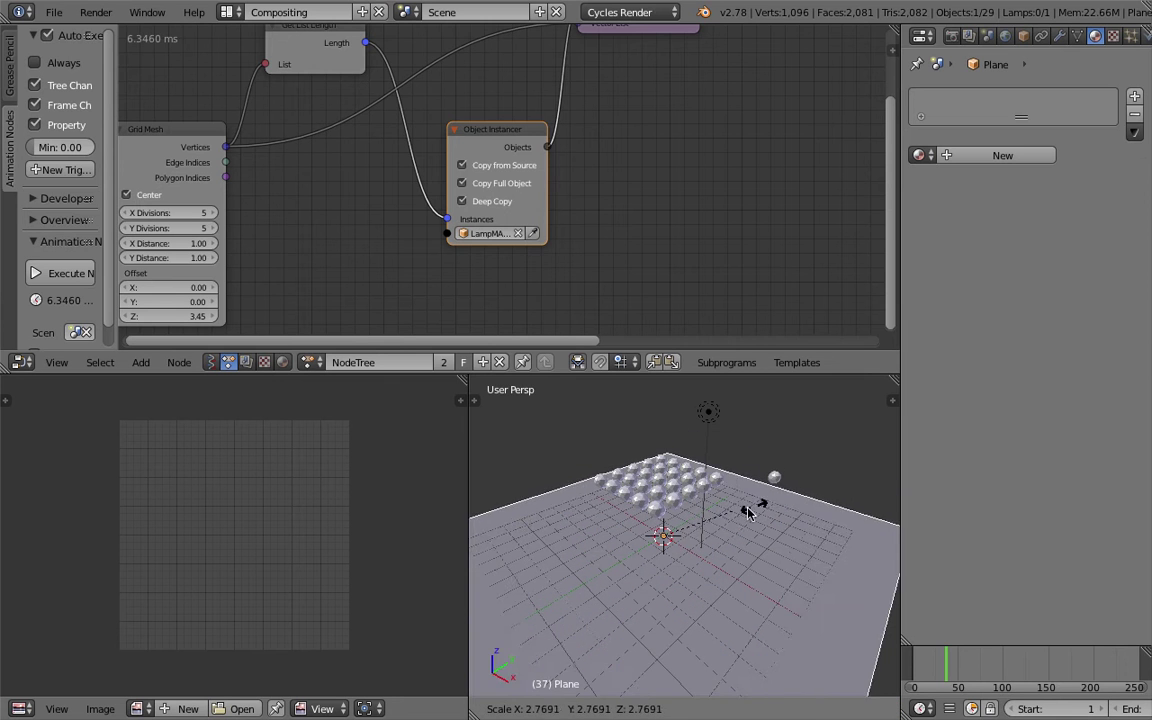
pyautogui.click(735, 516)
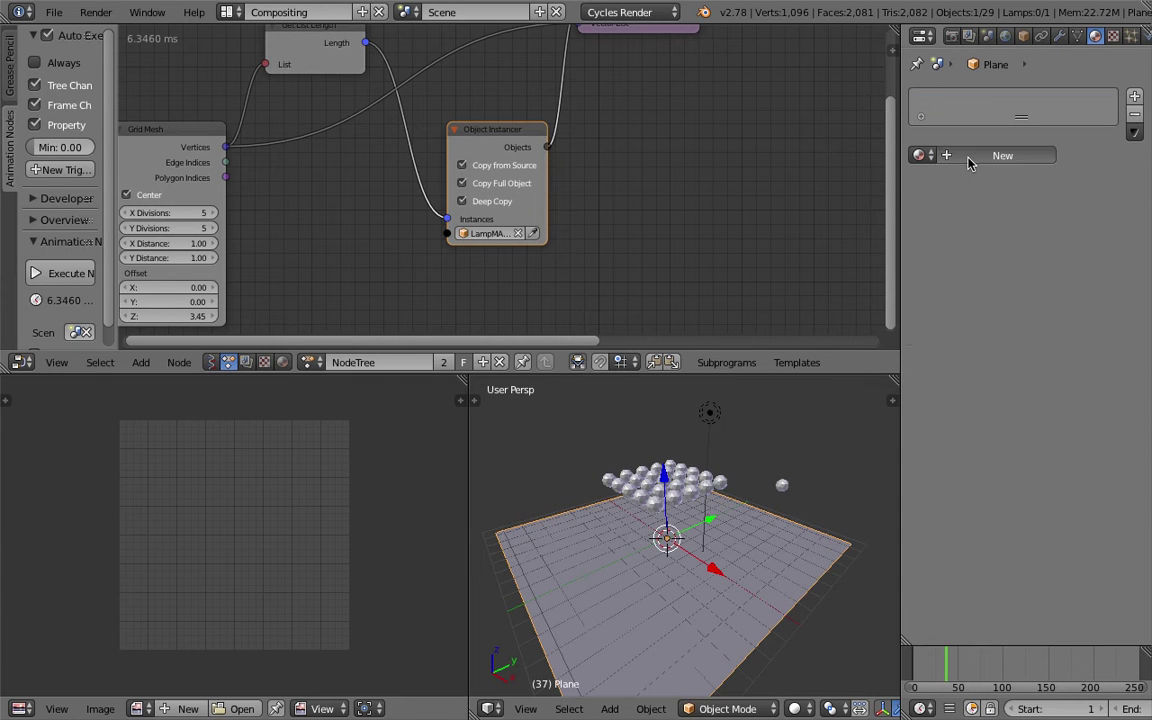
# Create and name a new material for the plane, and save the file over the existing version.
pyautogui.doubleClick(986, 156)
pyautogui.press('Return')
pyautogui.hotkey('ctrl', 's')
pyautogui.click(985, 163)
# Rename the plane object to Floor.
pyautogui.click(1022, 39)
pyautogui.click(997, 92)
pyautogui.press('Return')
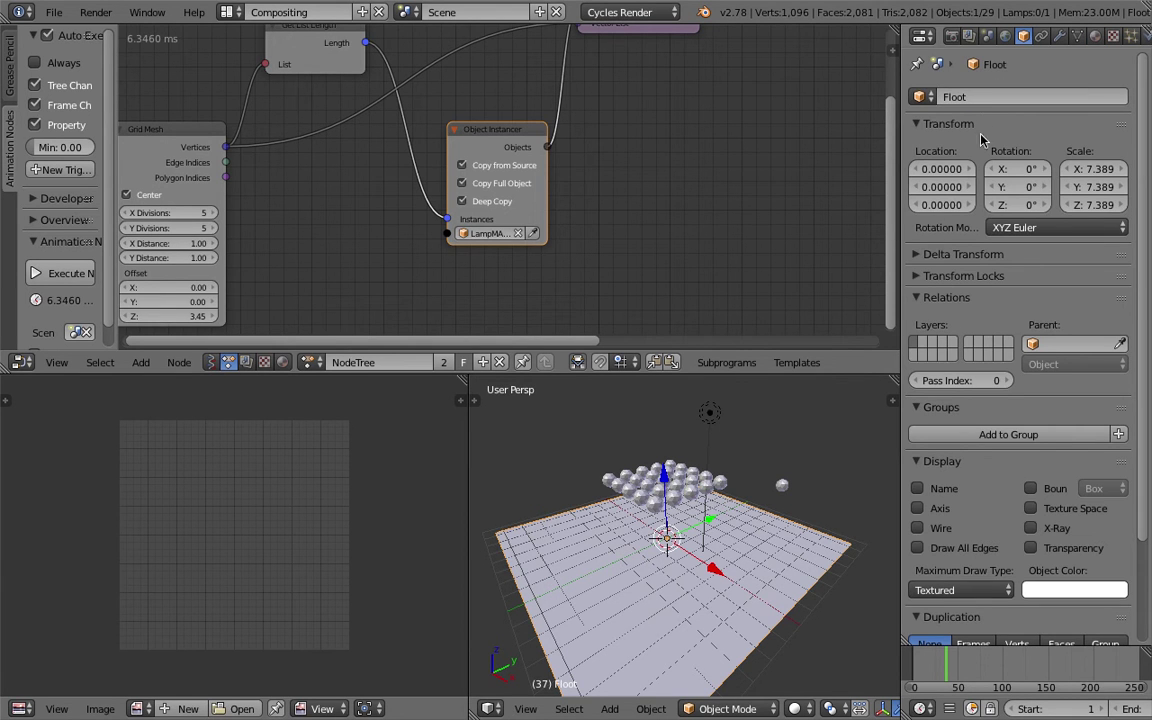
pyautogui.write('Floor')
pyautogui.press('Return')
# Scale the Floor plane down to about 3.6 and save the file over the existing version.
pyautogui.moveTo(779, 535); pyautogui.dragTo(738, 514, button='middle')
pyautogui.press('s')
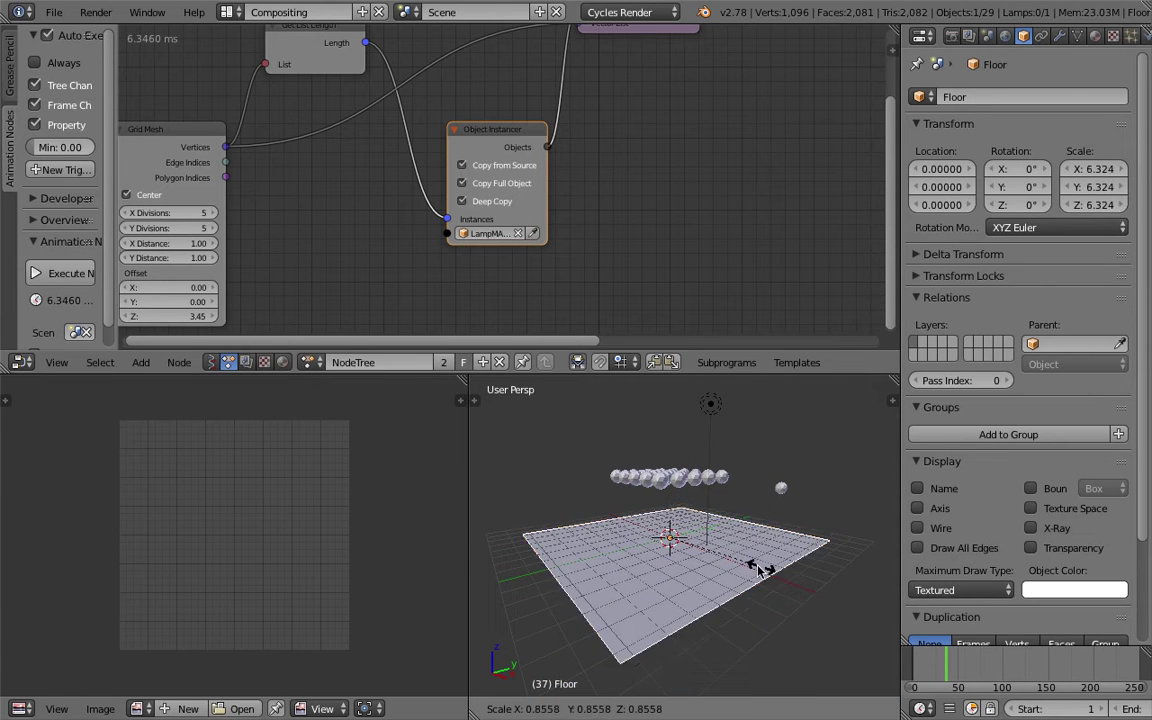
pyautogui.click(720, 565)
pyautogui.hotkey('ctrl', 's')
pyautogui.click(720, 565)
pyautogui.moveTo(720, 565); pyautogui.dragTo(665, 537, button='middle')
pyautogui.scroll(3, 722, 520)
pyautogui.hotkey('ctrl', 's')
pyautogui.click(725, 519)
# Add a monkey mesh and raise it above the floor to a Z location of about 1.24.
pyautogui.hotkey('shift', 'a')
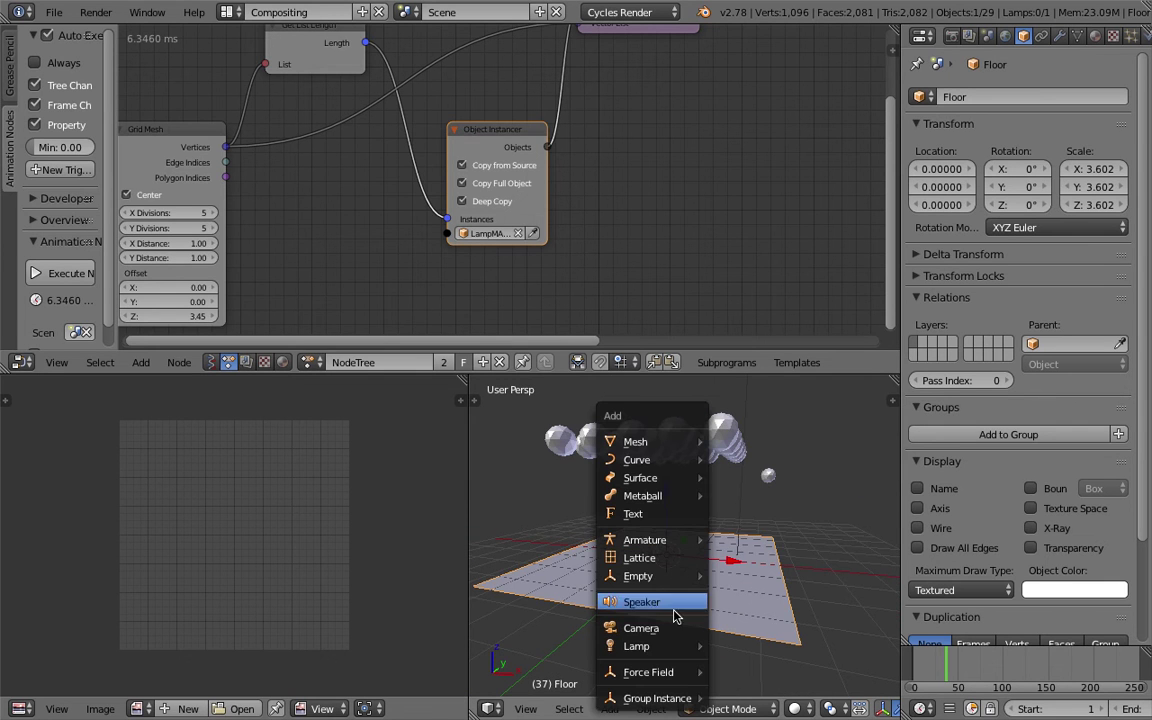
pyautogui.moveTo(678, 448)
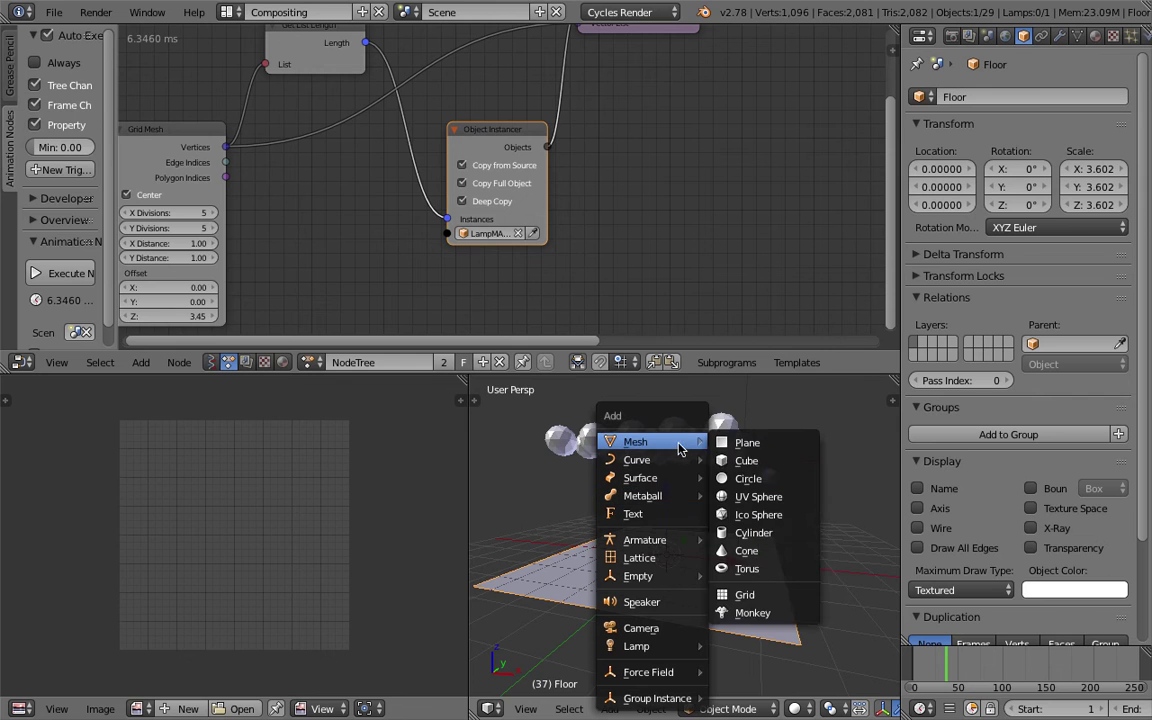
pyautogui.click(795, 612)
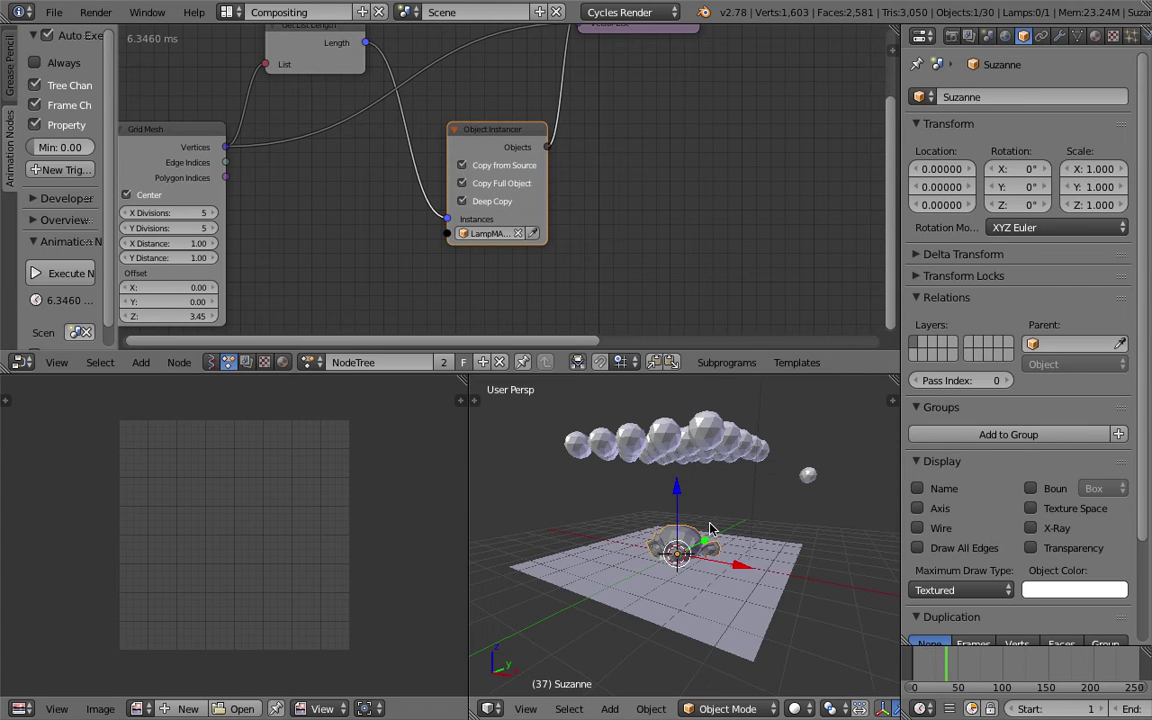
pyautogui.press('g')
pyautogui.click(693, 503)
# Give the monkey head smooth shading and a subdivision surface, saving the file over the existing version.
pyautogui.press('space')
pyautogui.write('smo')
pyautogui.press('Return')
pyautogui.hotkey('ctrl', 's')
pyautogui.click(700, 500)
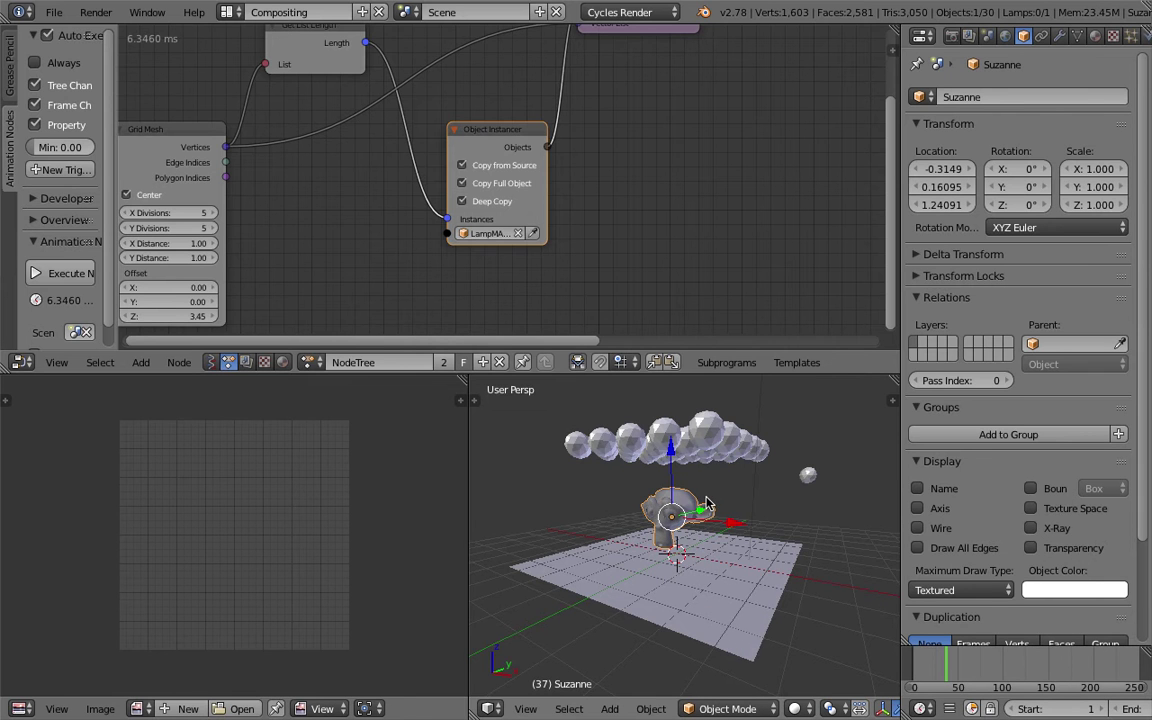
pyautogui.scroll(4, 720, 524)
pyautogui.moveTo(724, 526); pyautogui.dragTo(700, 498, button='middle')
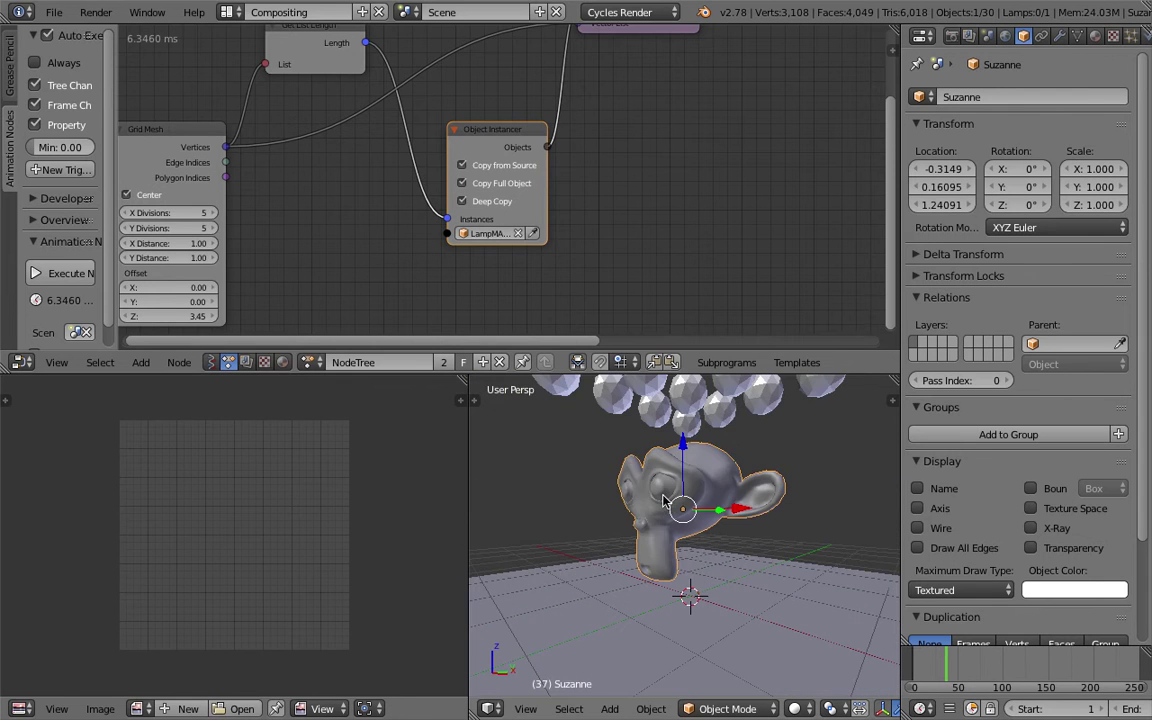
# Create a new material for the monkey head and save the file over the existing version.
pyautogui.click(1095, 35)
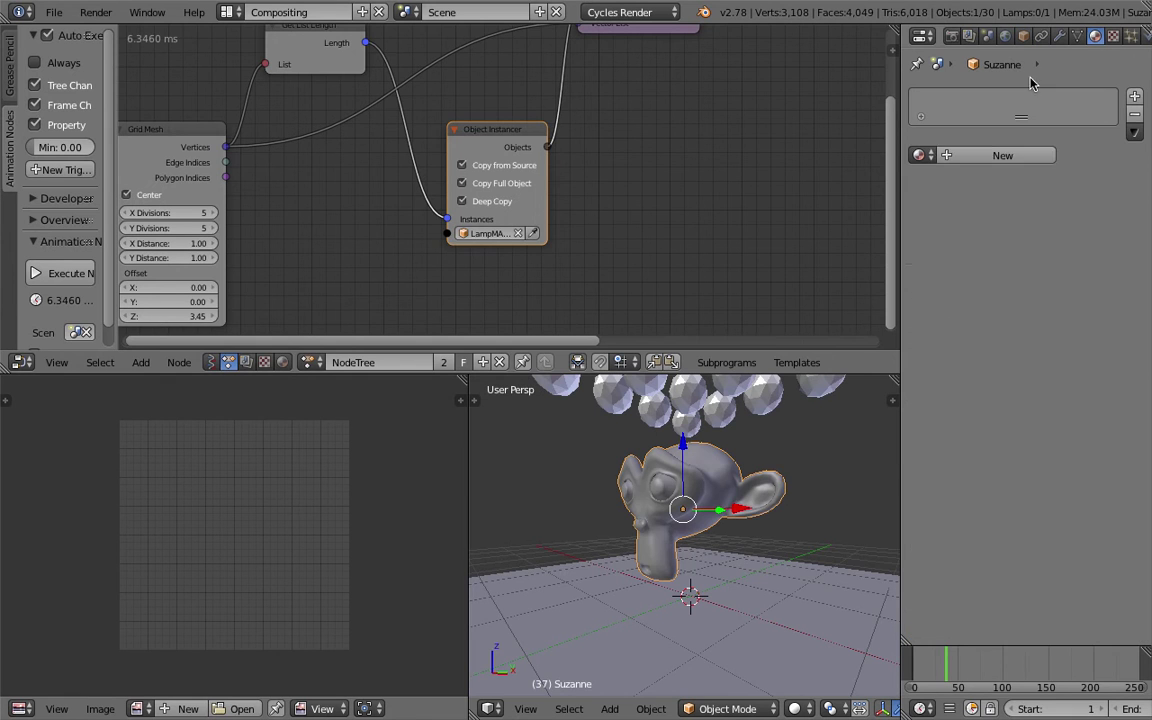
pyautogui.click(981, 157)
pyautogui.moveTo(650, 560); pyautogui.dragTo(674, 568, button='middle')
pyautogui.hotkey('ctrl', 's')
pyautogui.click(674, 566)
pyautogui.moveTo(687, 616); pyautogui.dragTo(667, 605, button='middle')
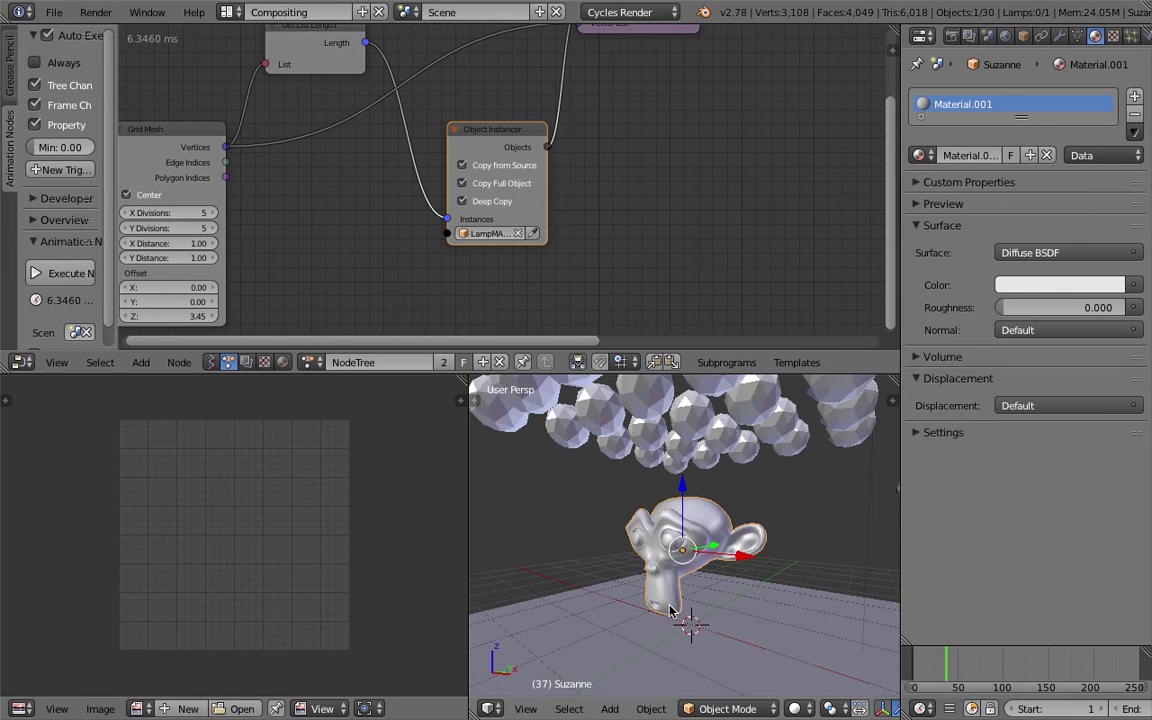
# Show the monkey head's material nodes and rename the material to SuzMAT.
pyautogui.click(282, 362)
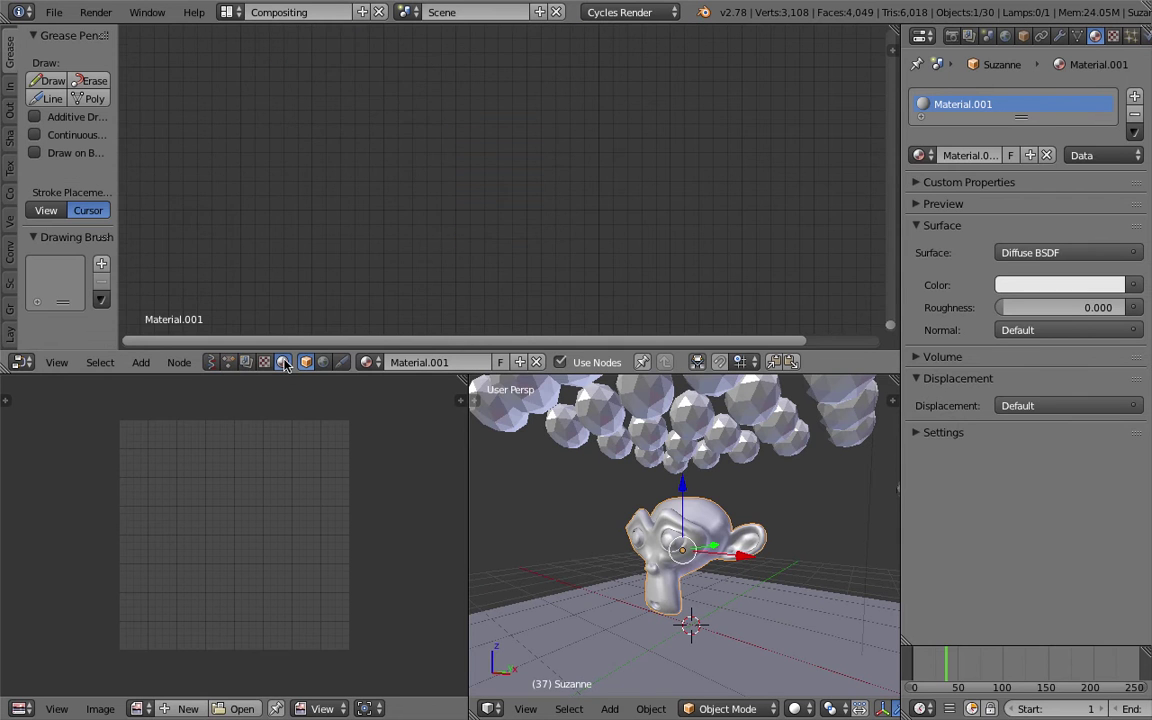
pyautogui.moveTo(502, 167); pyautogui.dragTo(505, 350, button='middle')
pyautogui.scroll(-3, 520, 280)
pyautogui.scroll(1, 519, 224)
pyautogui.moveTo(575, 172); pyautogui.dragTo(522, 229, button='middle')
pyautogui.scroll(6, 531, 228)
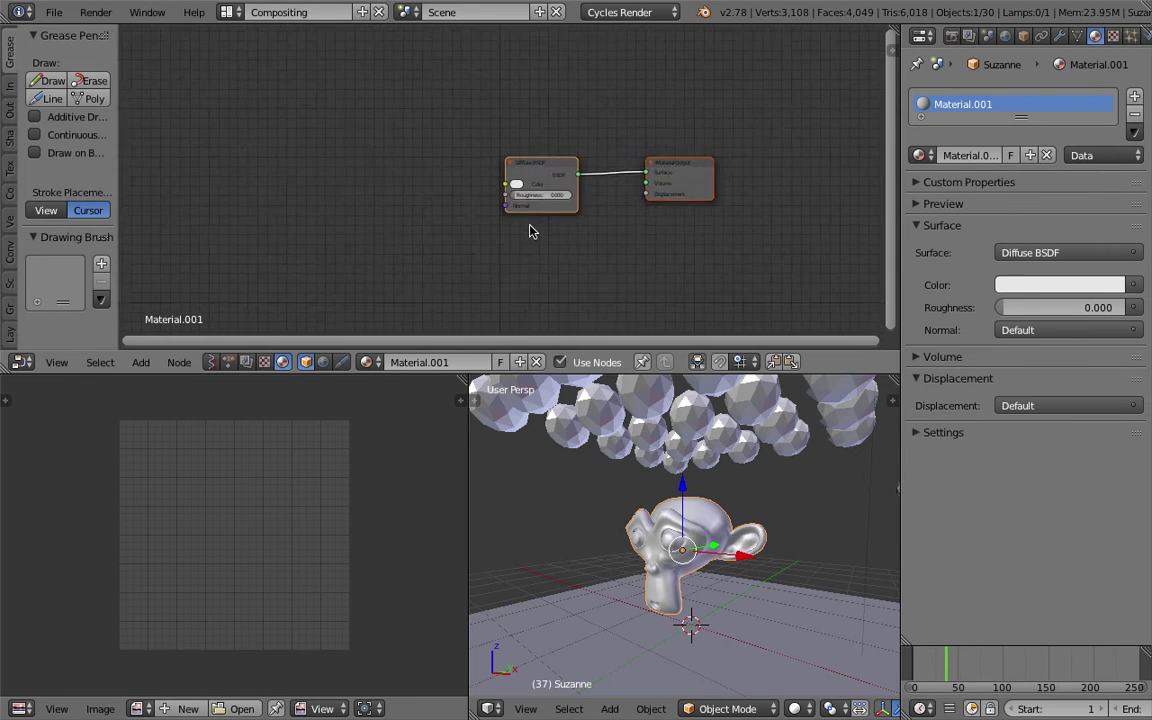
pyautogui.click(970, 155)
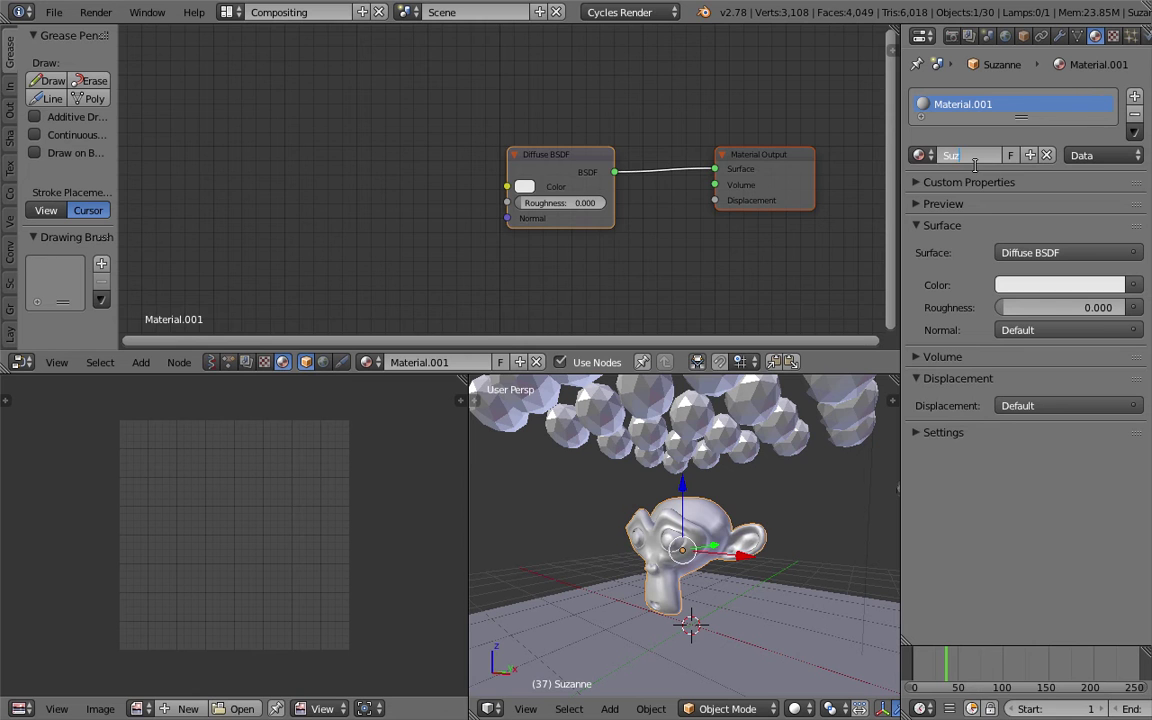
pyautogui.press('Return')
# Disconnect the Diffuse BSDF node from Material Output and add a Glass BSDF node below it.
pyautogui.moveTo(415, 180); pyautogui.dragTo(370, 173, button='middle')
pyautogui.moveTo(464, 152); pyautogui.dragTo(470, 99)
pyautogui.moveTo(589, 157)
pyautogui.keyDown('ctrl'); pyautogui.mouseDown()
pyautogui.moveTo(535, 103)
pyautogui.moveTo(464, 111)
pyautogui.mouseUp(); pyautogui.keyUp('ctrl')
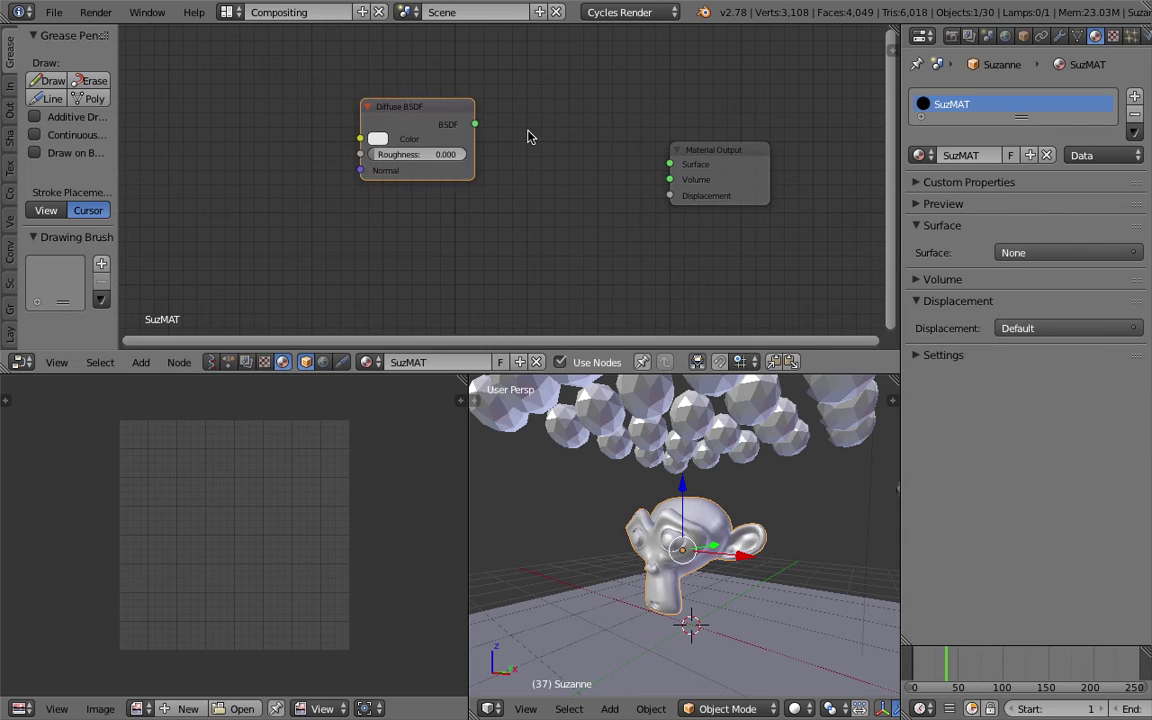
pyautogui.hotkey('shift', 'a')
pyautogui.click(527, 131)
pyautogui.write('gla')
pyautogui.press('Return')
pyautogui.click(367, 203)
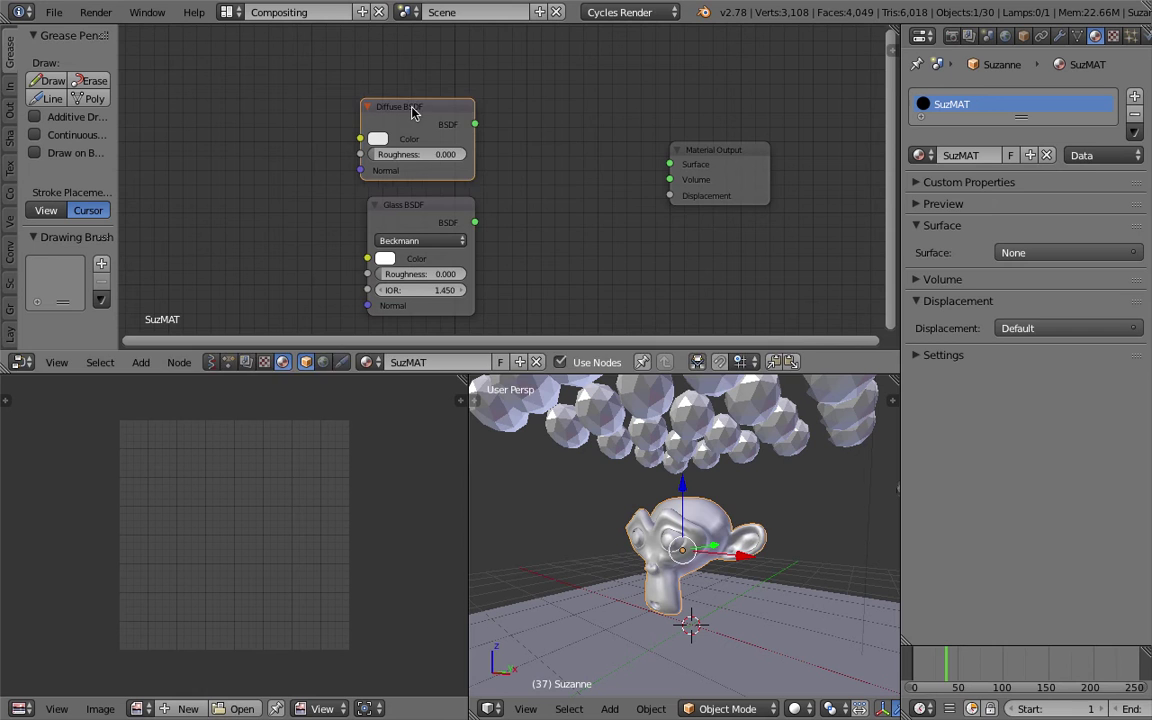
pyautogui.moveTo(411, 113); pyautogui.dragTo(416, 106)
# Add a Mix Shader node and connect the Diffuse BSDF and Glass BSDF outputs to its two Shader inputs.
pyautogui.press('space')
pyautogui.write('mix')
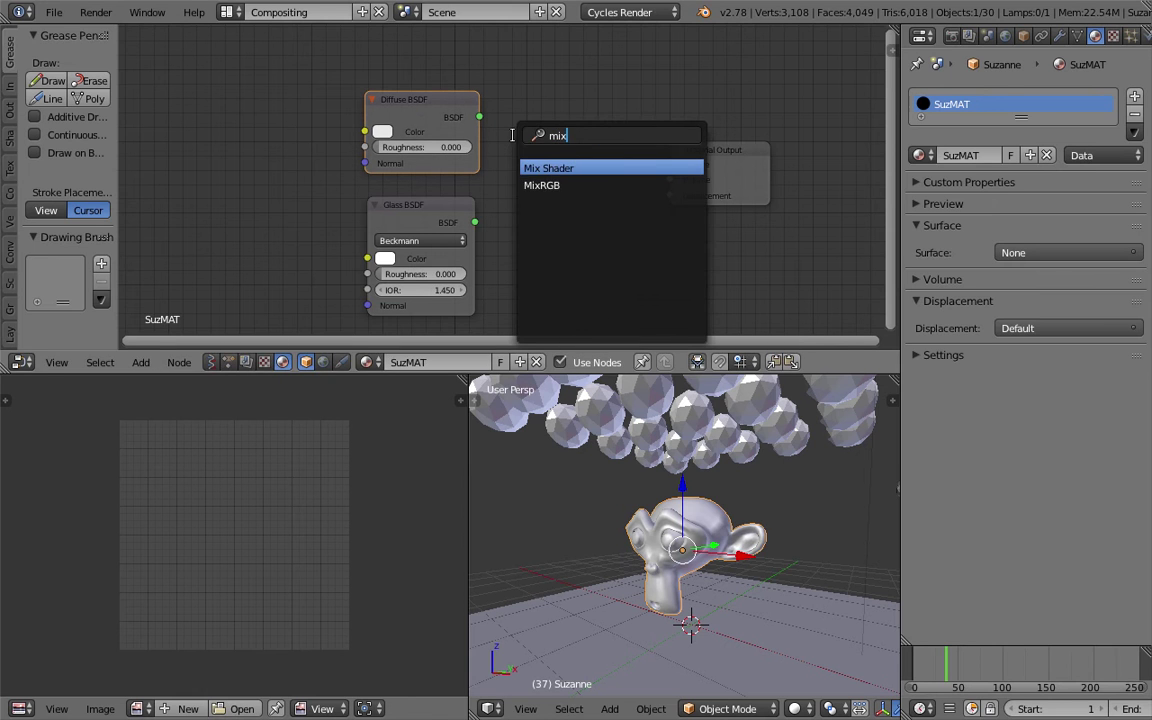
pyautogui.press('Return')
pyautogui.click(517, 134)
pyautogui.moveTo(435, 97); pyautogui.dragTo(513, 191)
pyautogui.moveTo(474, 222); pyautogui.dragTo(513, 206)
pyautogui.moveTo(437, 110); pyautogui.dragTo(422, 111)
pyautogui.moveTo(429, 212); pyautogui.dragTo(373, 249)
# Add a Fresnel node and arrange it above the Diffuse BSDF node.
pyautogui.hotkey('shift', 'a')
pyautogui.click(499, 79)
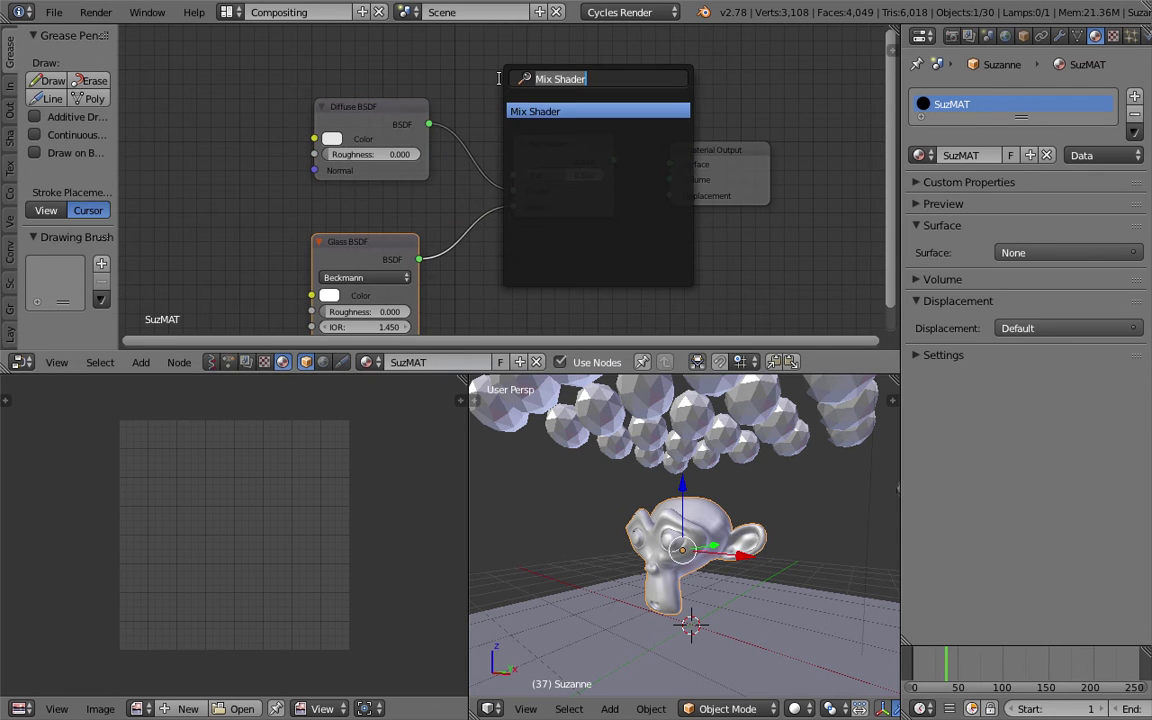
pyautogui.write('fre')
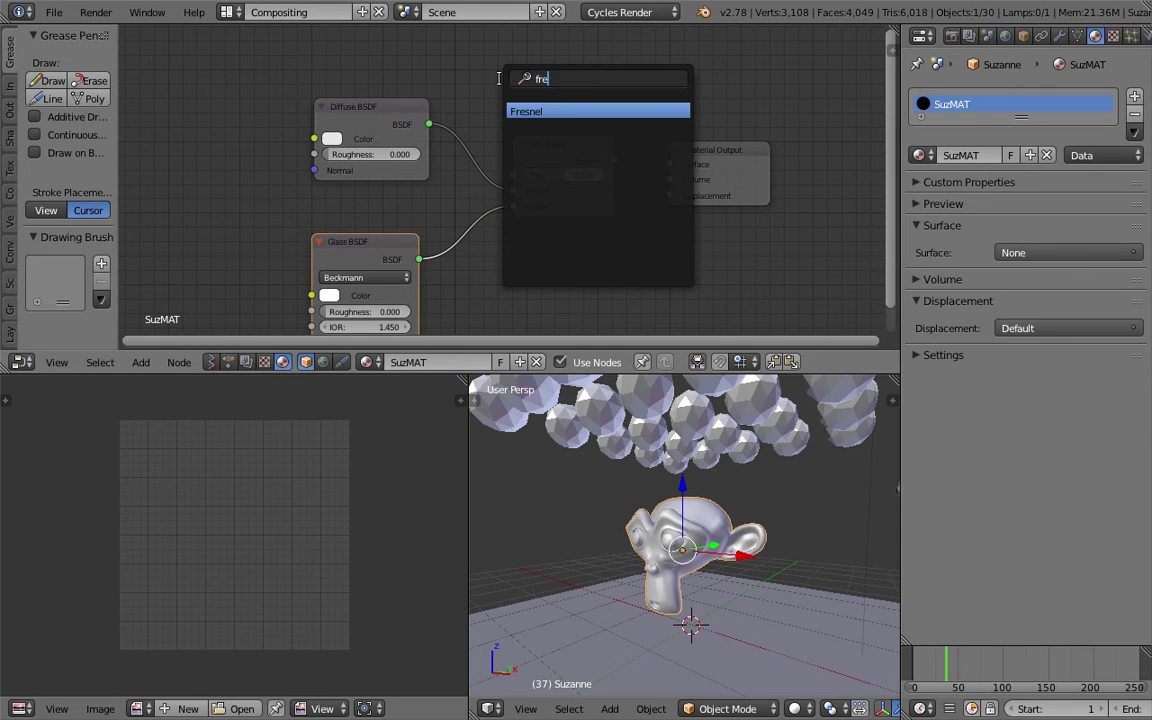
pyautogui.press('Return')
pyautogui.click(408, 45)
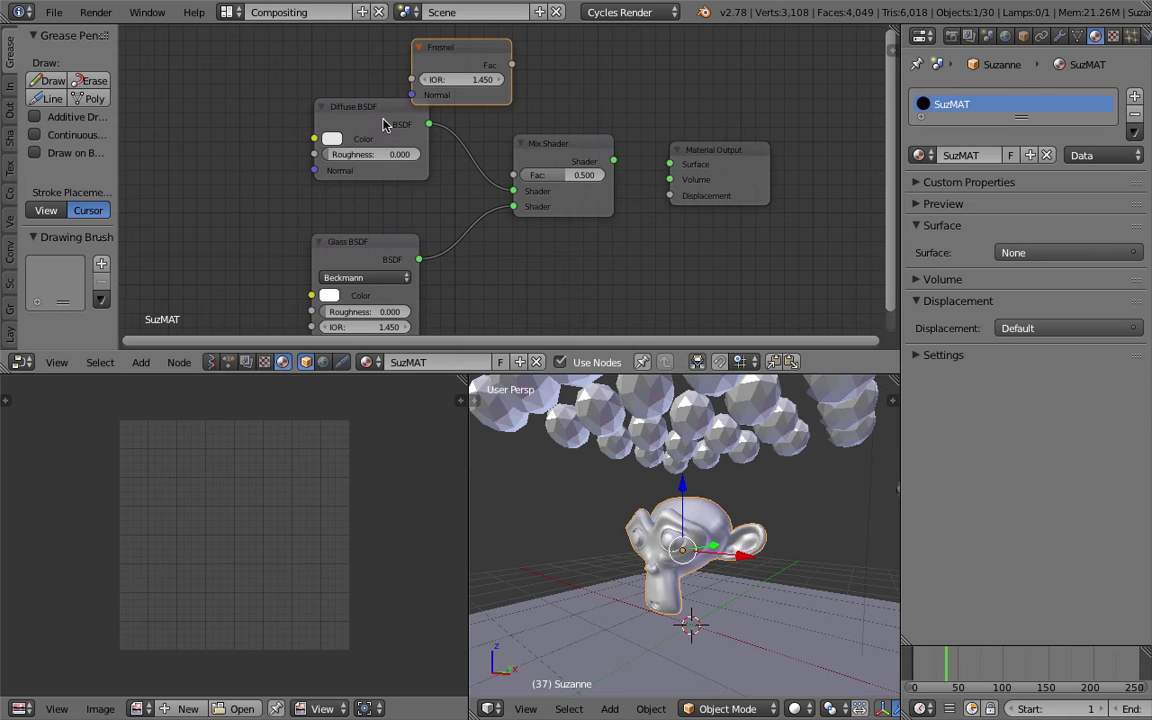
pyautogui.moveTo(377, 107); pyautogui.dragTo(370, 122)
pyautogui.press('g')
pyautogui.click(474, 36)
pyautogui.hotkey('ctrl', 's')
# Connect Fresnel to the Mix Shader's Fac input and the Mix Shader's output to Material Output's Surface input.
pyautogui.moveTo(458, 44); pyautogui.dragTo(513, 175)
pyautogui.click(378, 43)
pyautogui.moveTo(614, 161); pyautogui.dragTo(669, 164)
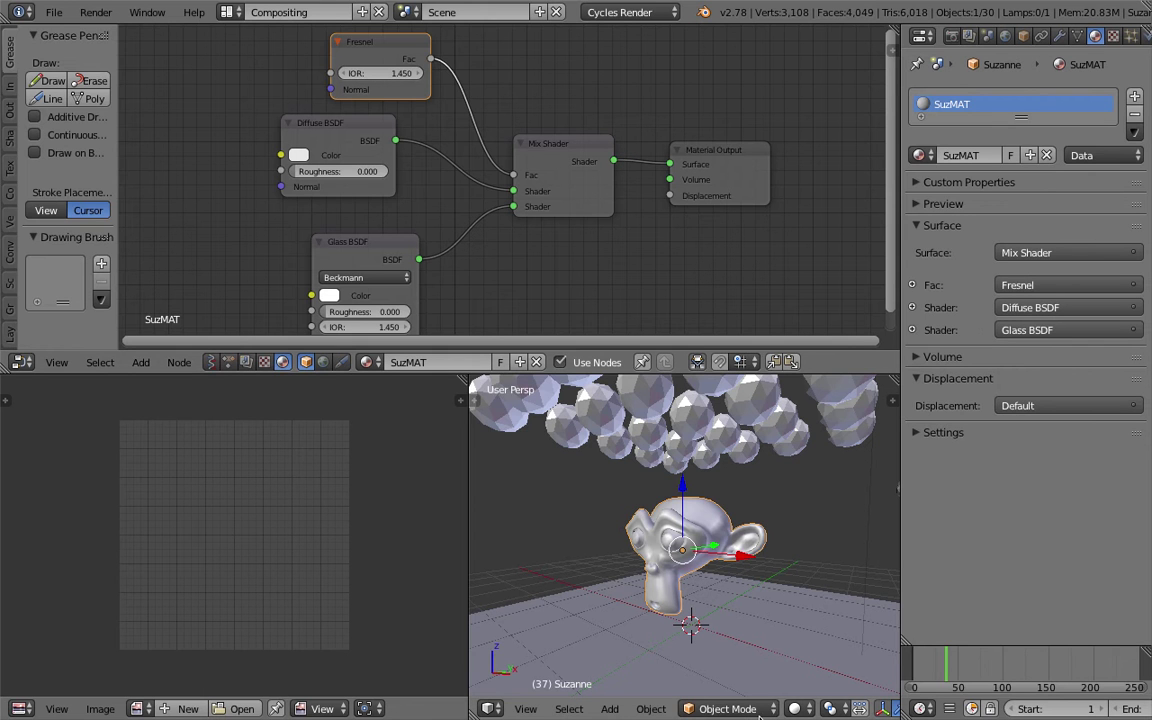
# Switch the 3D view to Rendered shading and save over the existing blend file.
pyautogui.click(795, 708)
pyautogui.click(825, 589)
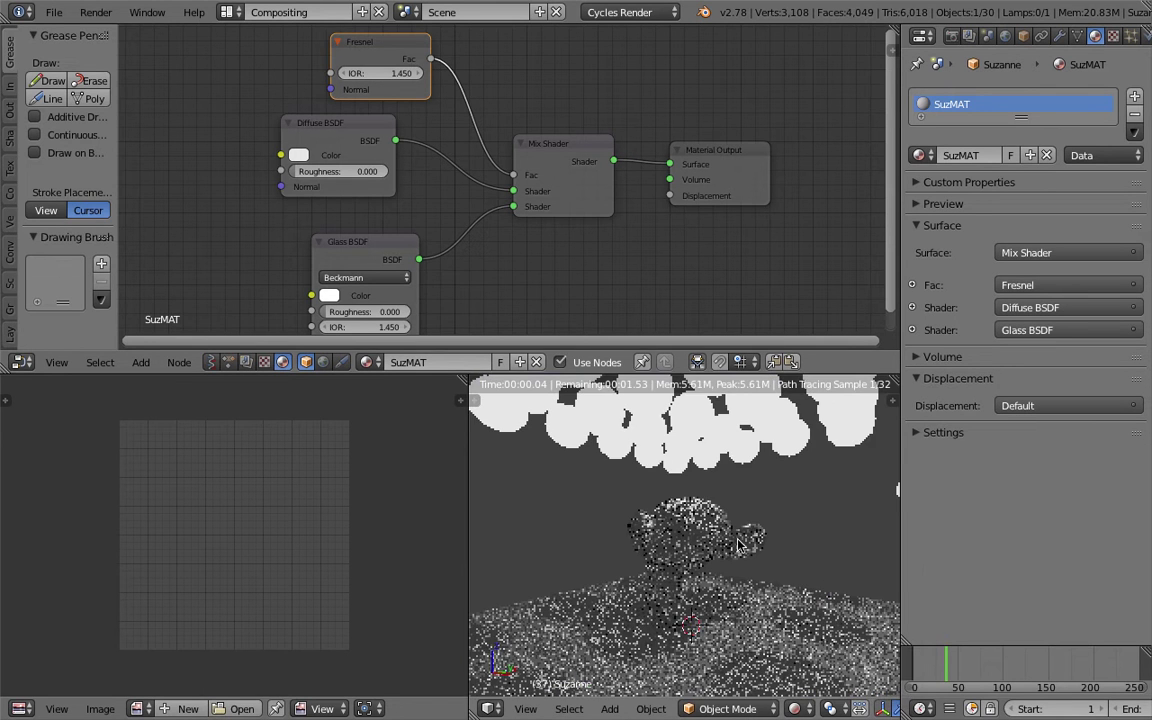
pyautogui.hotkey('ctrl', 's')
pyautogui.click(695, 549)
# Set the Diffuse BSDF colour of SuzMAT to a muted purple and tidy the Fresnel node's placement.
pyautogui.click(299, 156)
pyautogui.click(356, 237)
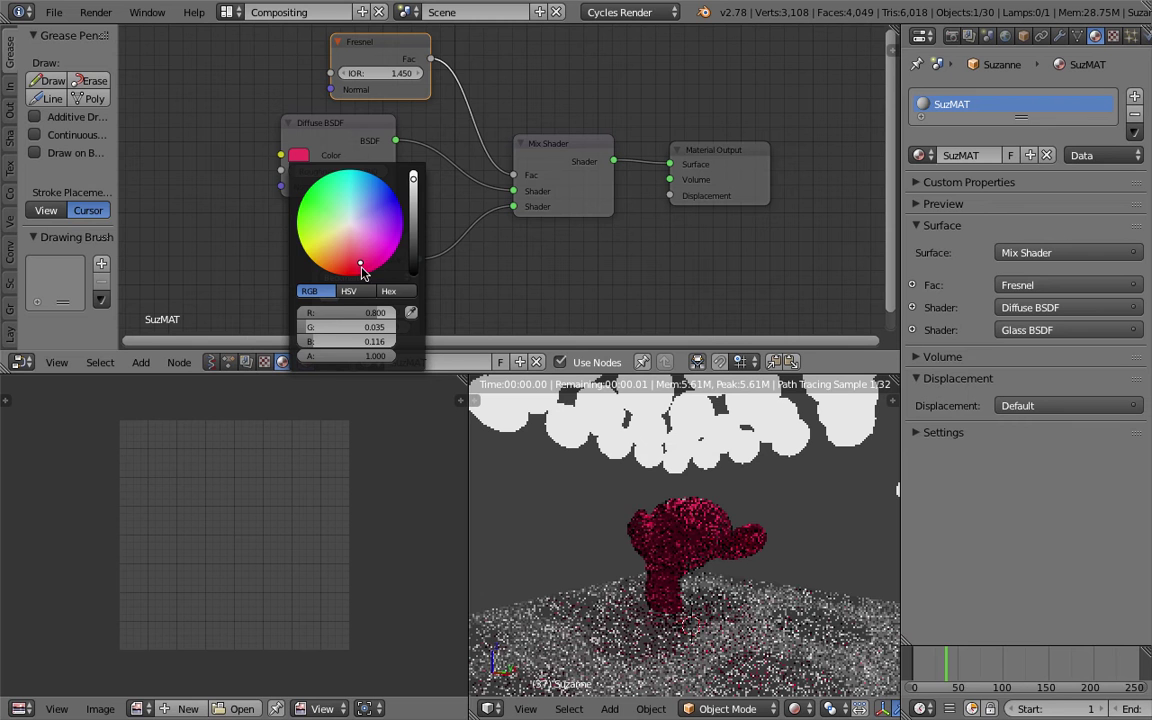
pyautogui.click(373, 249)
pyautogui.moveTo(413, 180)
pyautogui.mouseDown()
pyautogui.moveTo(413, 238)
pyautogui.moveTo(367, 264)
pyautogui.moveTo(413, 207)
pyautogui.mouseUp()
pyautogui.click(354, 223)
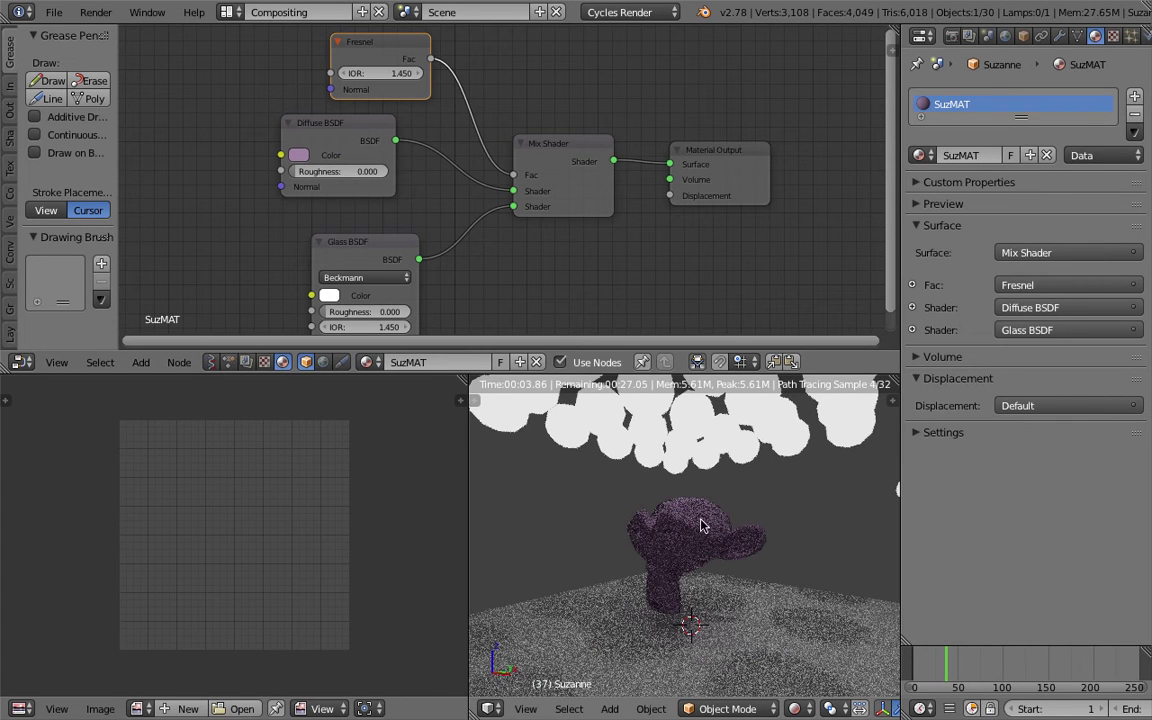
pyautogui.click(366, 249)
pyautogui.moveTo(366, 242); pyautogui.dragTo(351, 231)
pyautogui.scroll(-1, 441, 184)
pyautogui.moveTo(389, 53); pyautogui.dragTo(371, 54)
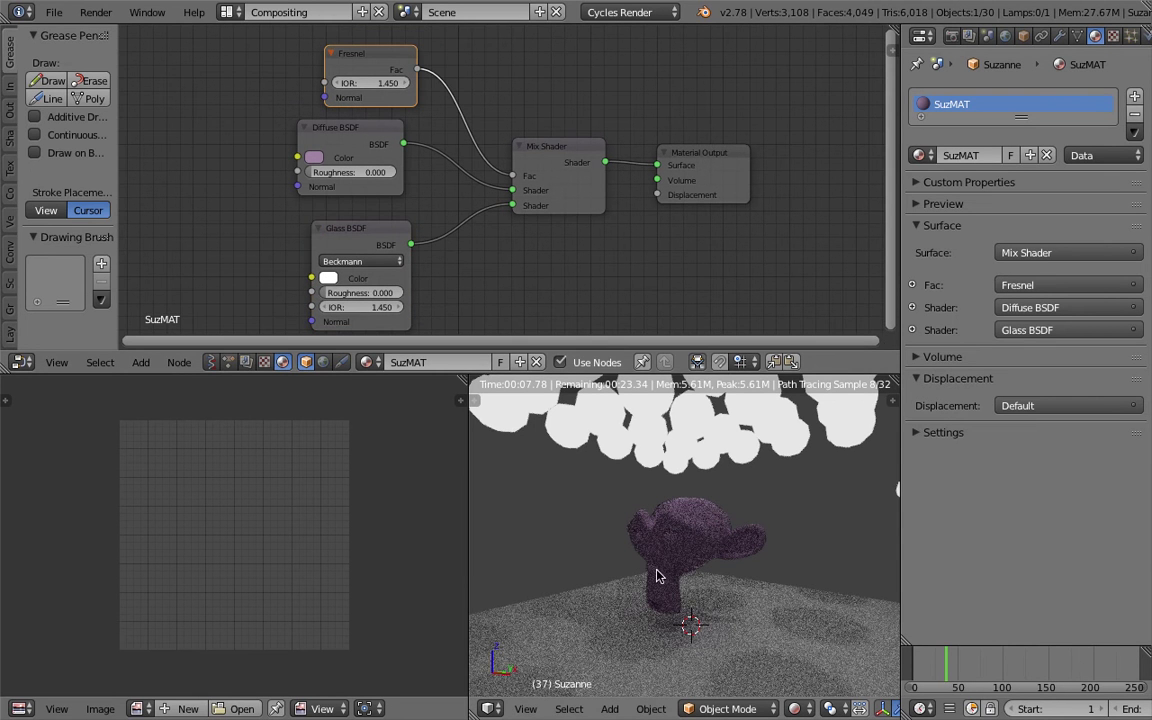
# Inspect the whole rendered scene from above and return the 3D view to Solid shading.
pyautogui.scroll(-3, 758, 626)
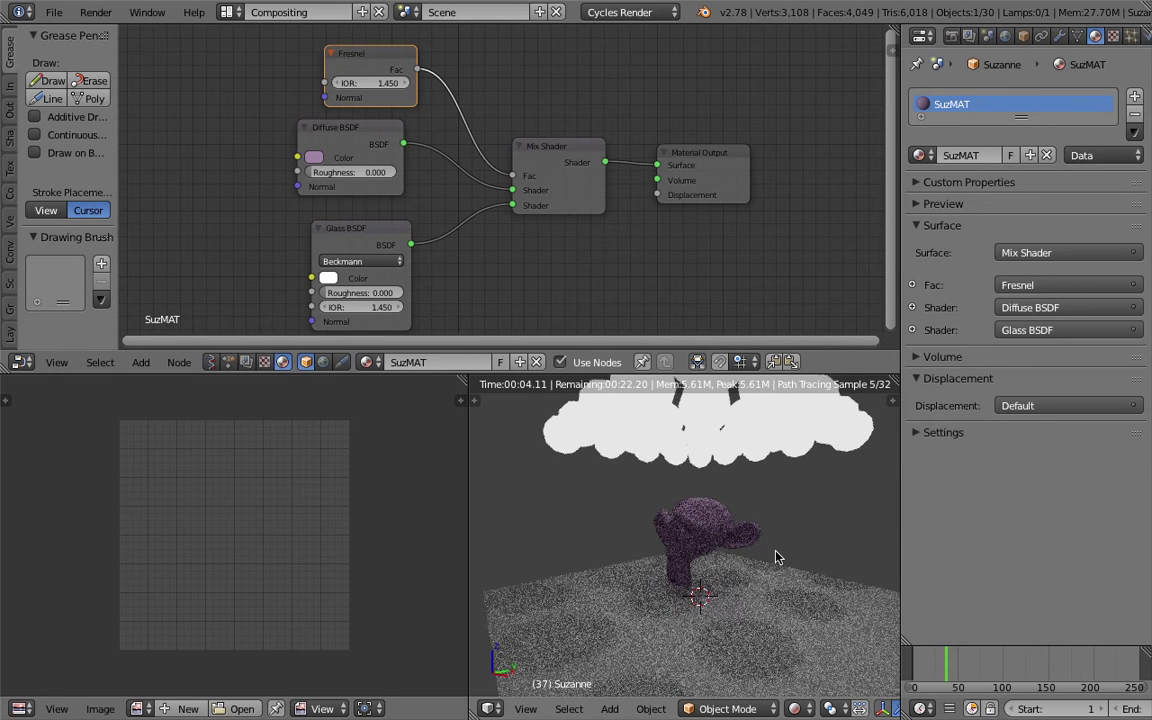
pyautogui.scroll(-2, 754, 563)
pyautogui.moveTo(754, 563); pyautogui.dragTo(776, 706, button='middle')
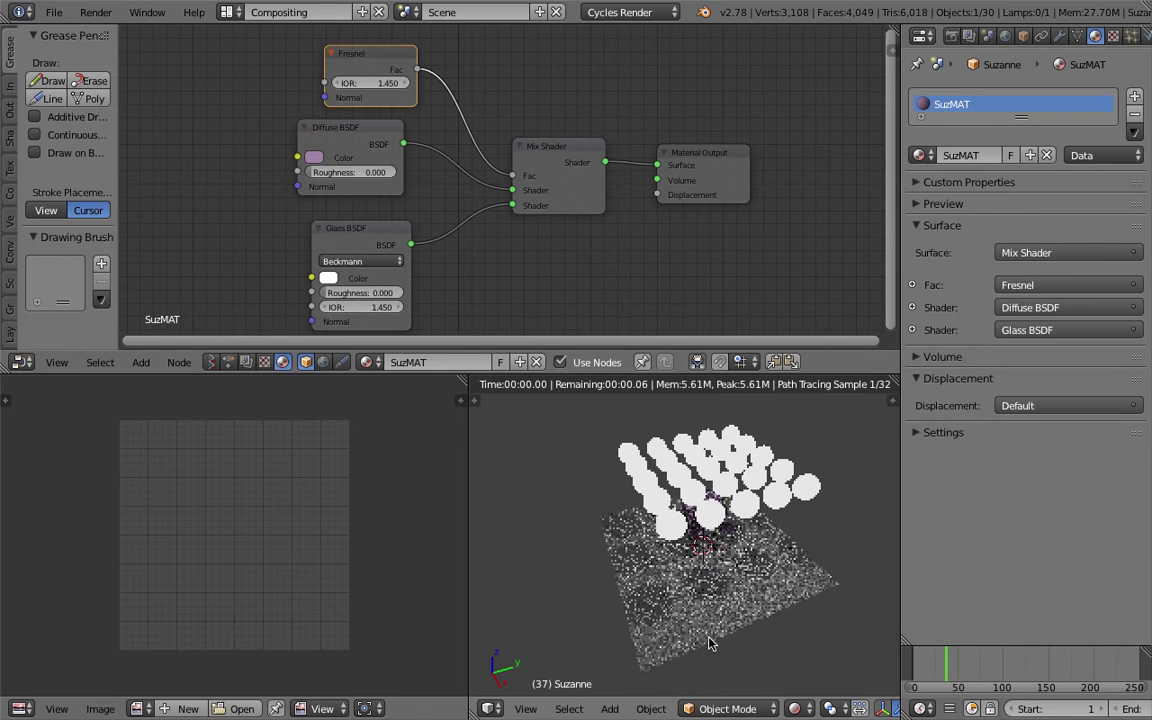
pyautogui.click(794, 708)
pyautogui.click(822, 648)
pyautogui.scroll(-2, 746, 445)
# Select the Lamp, reposition it slightly above the sphere grid, and save the file.
pyautogui.rightClick(738, 435)
pyautogui.press('g')
pyautogui.click(784, 460)
pyautogui.press('g')
pyautogui.click(759, 446)
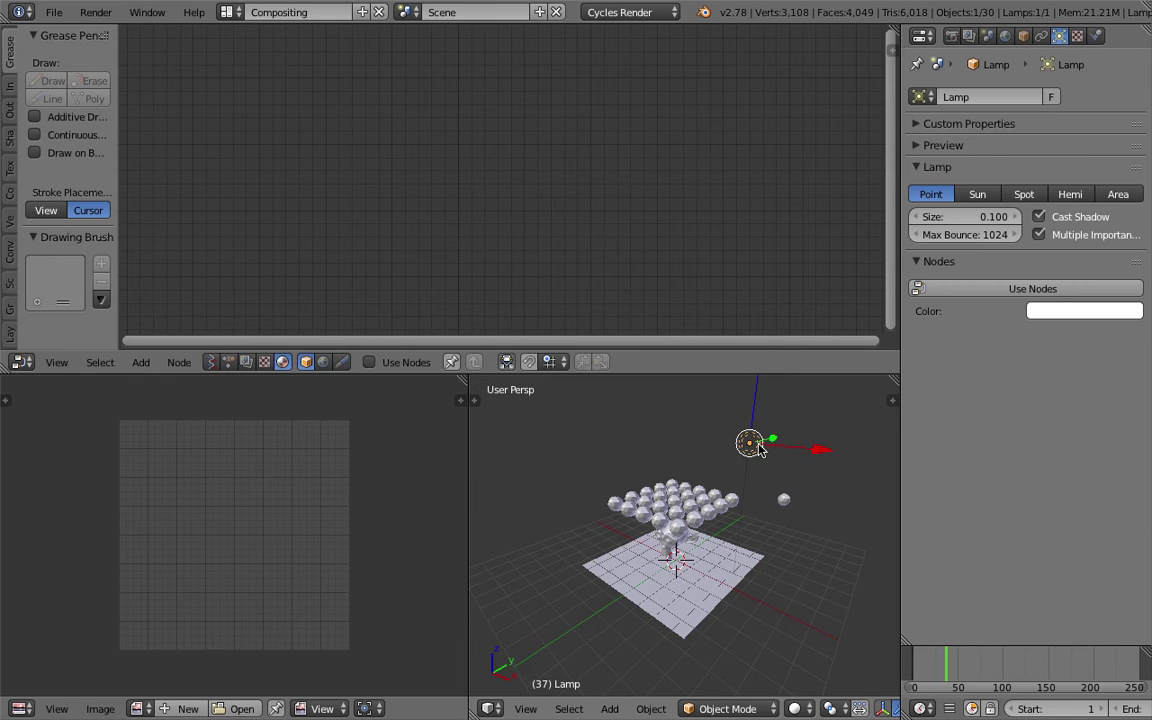
pyautogui.moveTo(787, 514); pyautogui.dragTo(743, 499, button='middle')
pyautogui.press('g')
pyautogui.click(756, 496)
pyautogui.hotkey('ctrl', 's')
pyautogui.click(757, 489)
# Enable nodes for the Lamp and move it to layer 2.
pyautogui.click(979, 288)
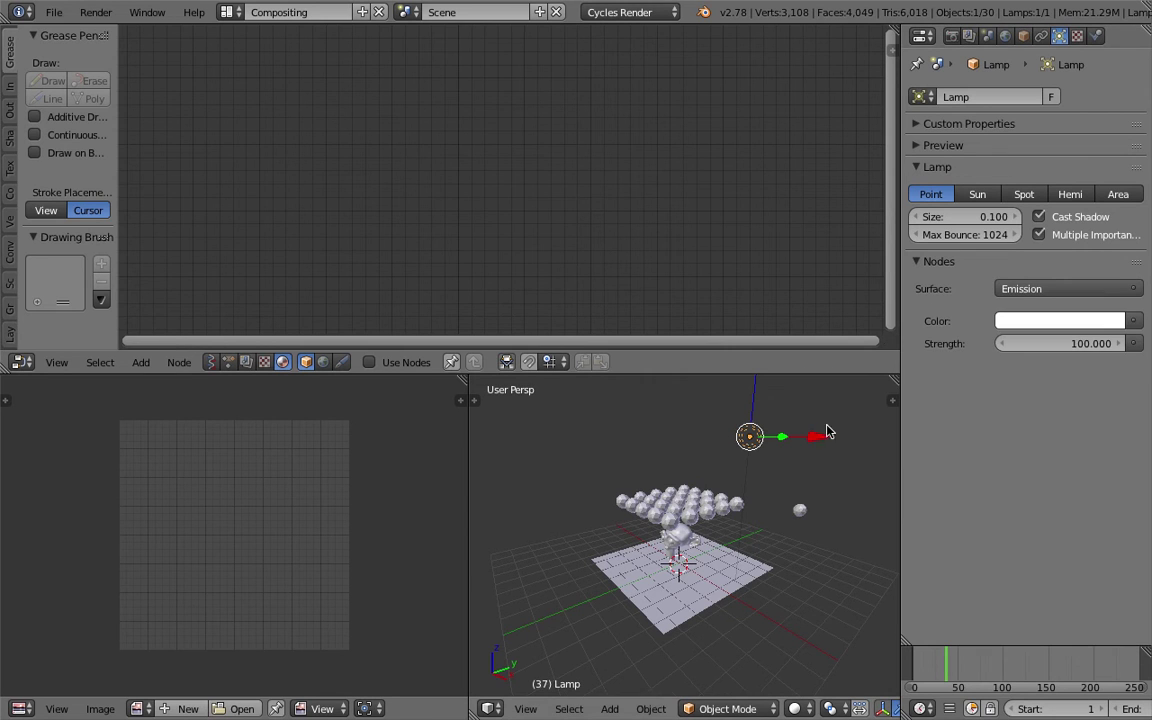
pyautogui.moveTo(825, 432); pyautogui.dragTo(748, 468, button='middle')
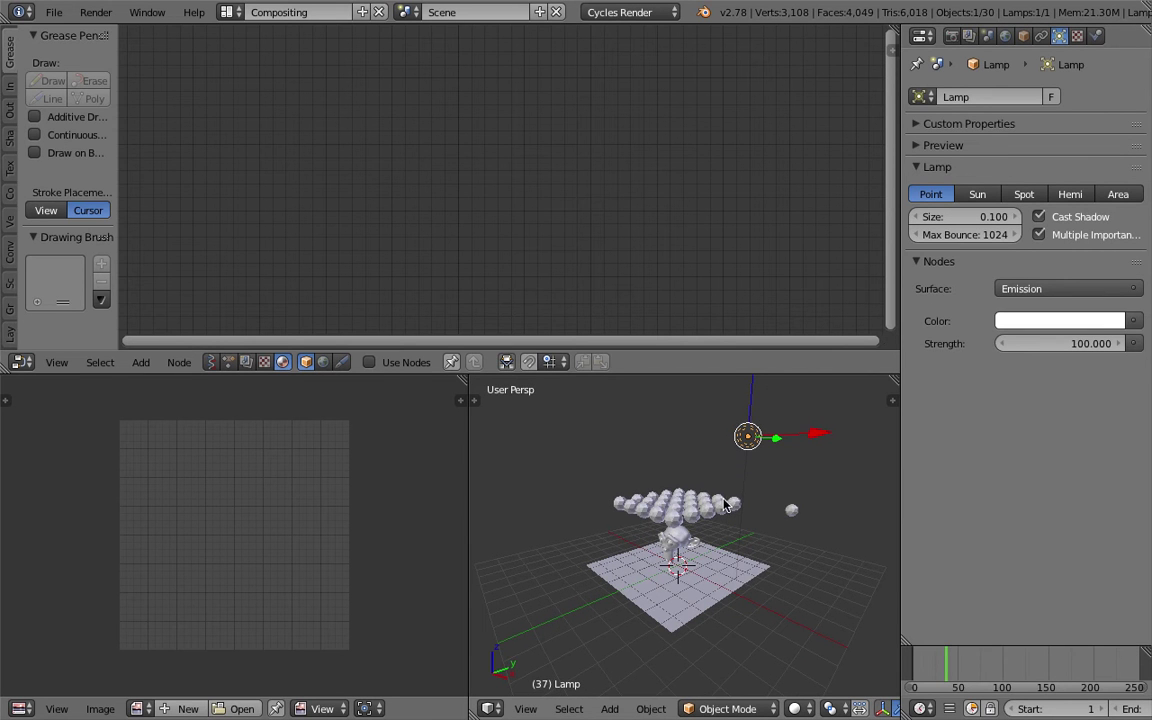
pyautogui.scroll(3, 725, 503)
pyautogui.scroll(-3, 730, 495)
pyautogui.press('m')
pyautogui.press('2')
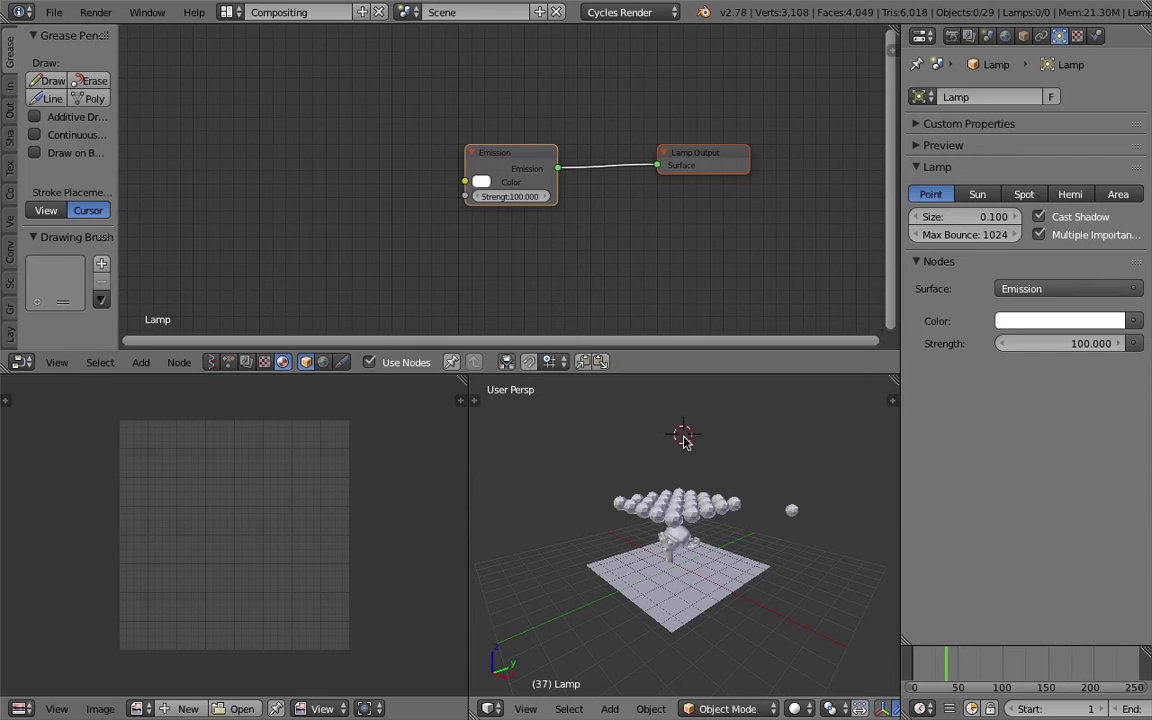
# Select the separate LampMASTER sphere beside the grid and move it to layer 2.
pyautogui.scroll(2, 707, 505)
pyautogui.rightClick(824, 505)
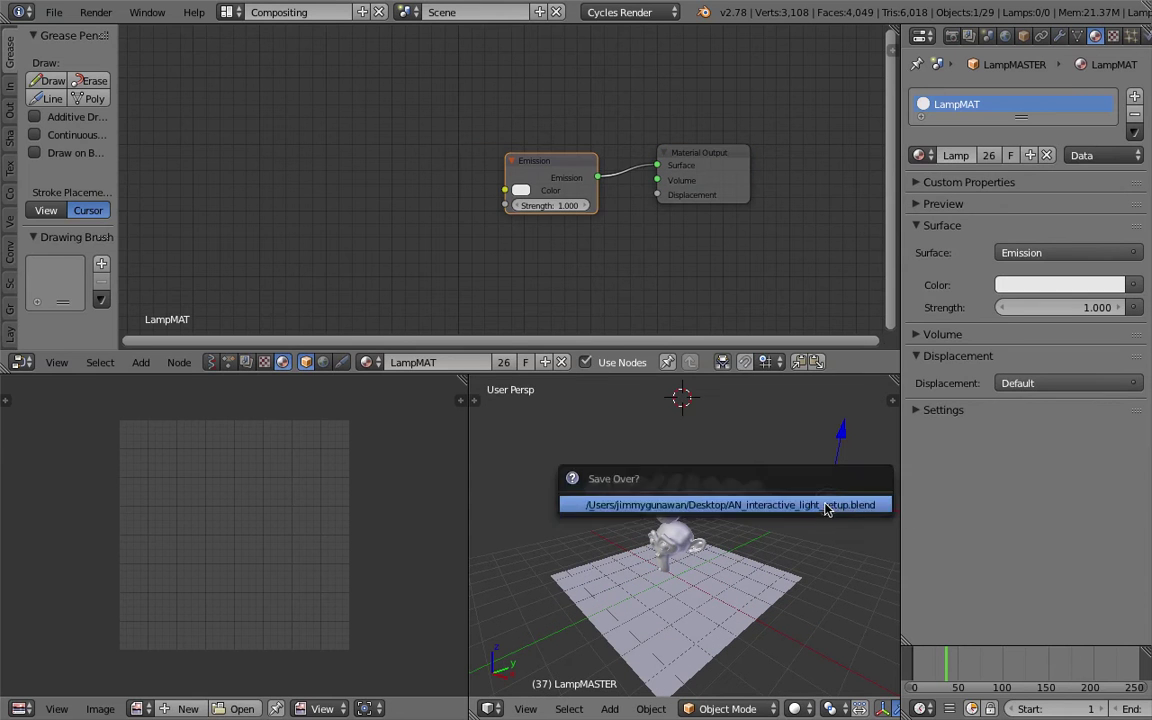
pyautogui.press('m')
pyautogui.press('2')
pyautogui.moveTo(634, 481); pyautogui.dragTo(645, 460, button='middle')
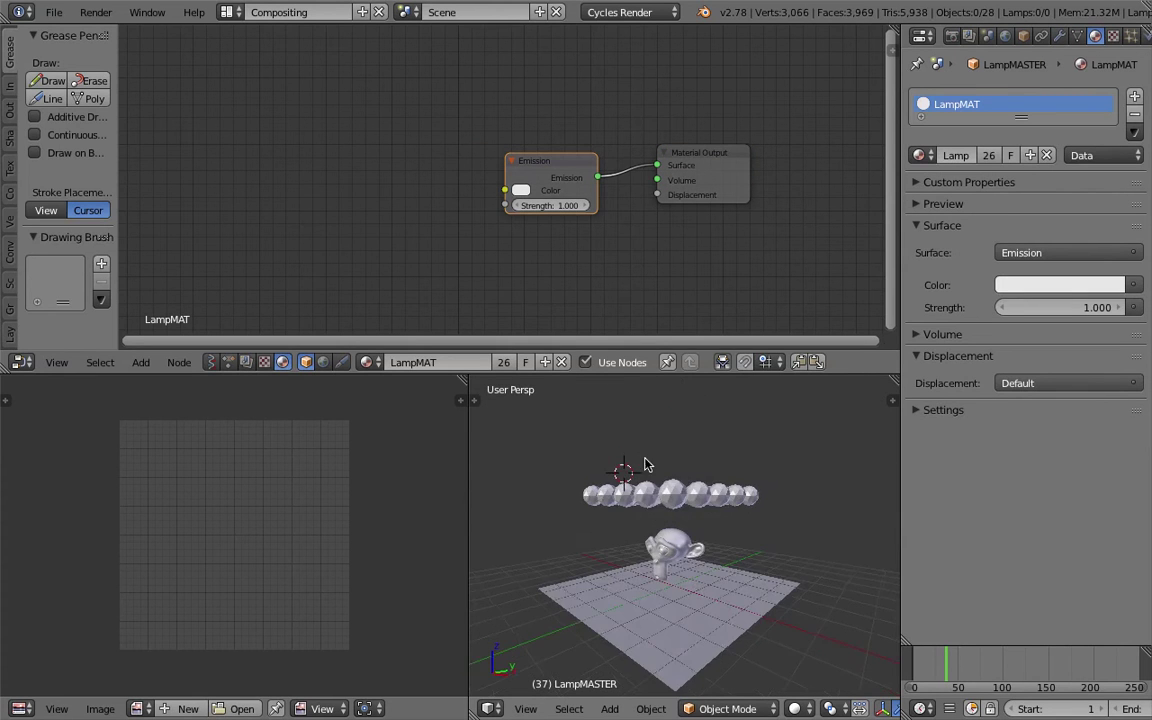
# Switch the 3D view to Rendered shading and widen it by narrowing the image editor.
pyautogui.click(795, 708)
pyautogui.click(803, 589)
pyautogui.scroll(5, 741, 578)
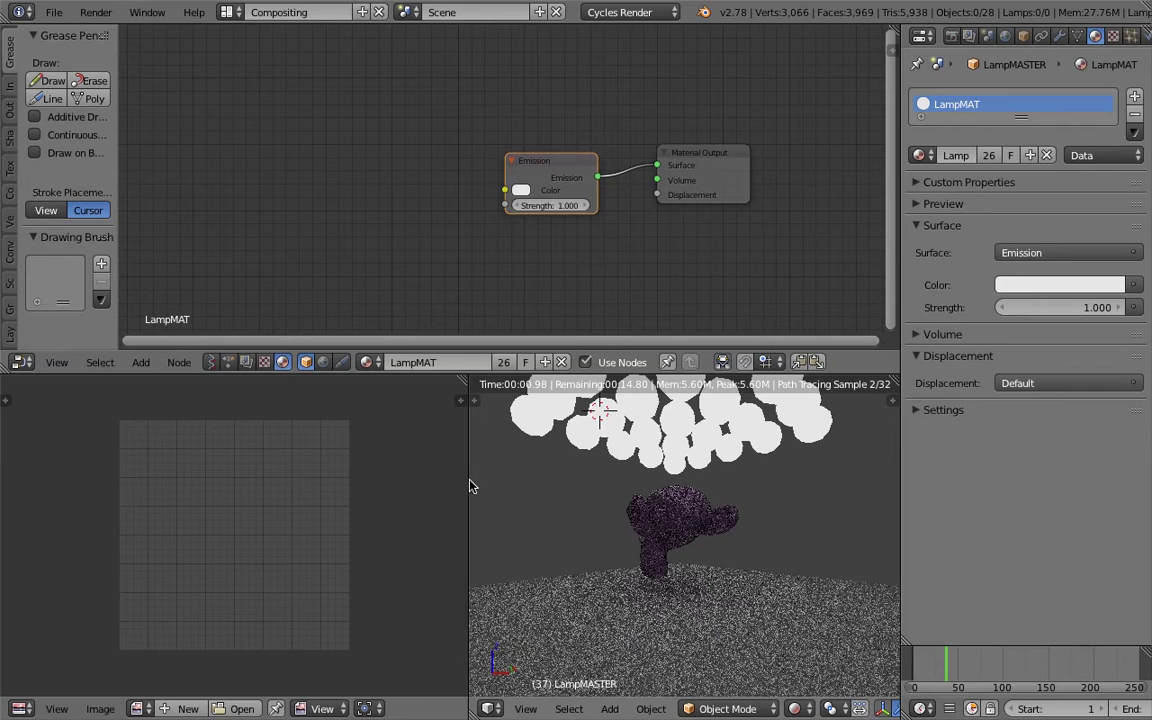
pyautogui.moveTo(469, 480); pyautogui.dragTo(301, 495)
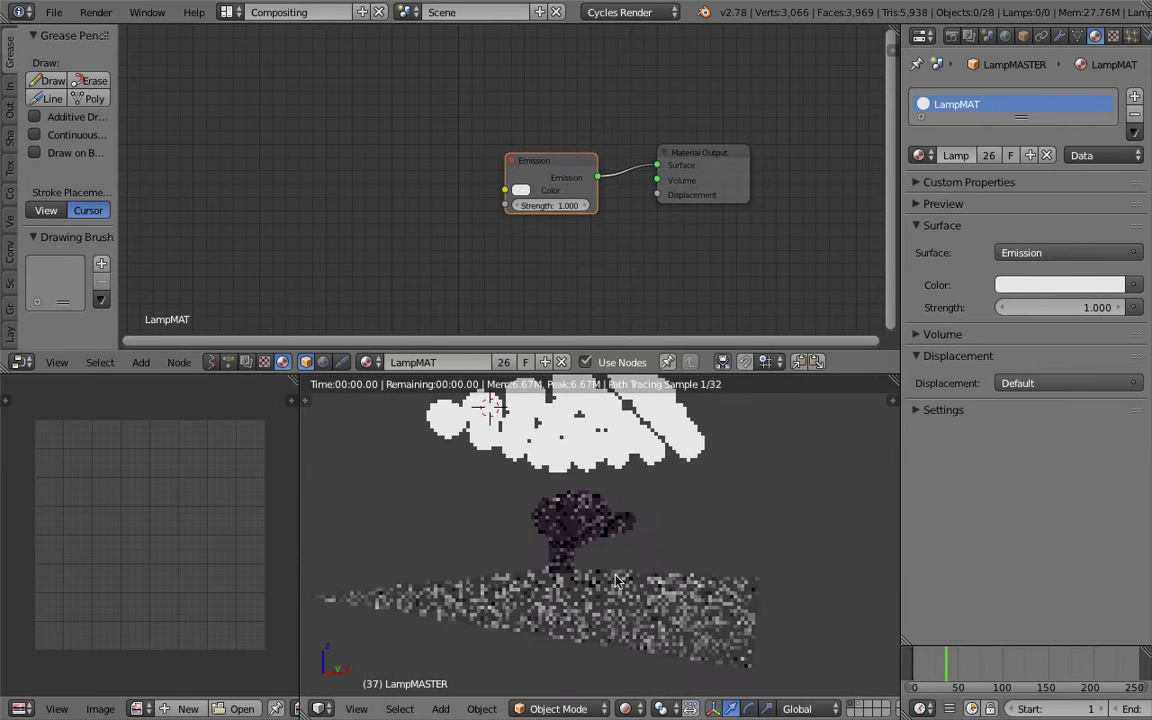
pyautogui.click(689, 525)
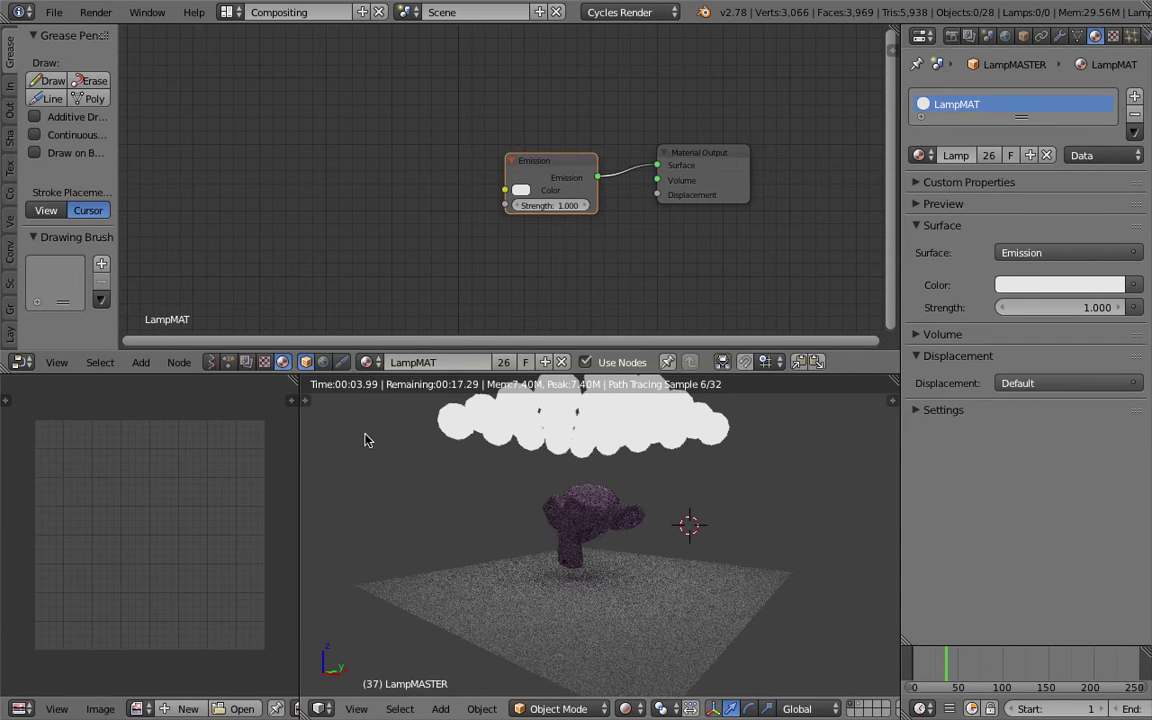
# Show the Animation Nodes tree, save the file, and spread out the Grid Mesh, Get List Length and Object Instancer nodes.
pyautogui.click(230, 363)
pyautogui.scroll(-2, 412, 308)
pyautogui.moveTo(415, 312); pyautogui.dragTo(465, 134, button='middle')
pyautogui.scroll(-3, 348, 206)
pyautogui.hotkey('ctrl', 's')
pyautogui.press('Return')
pyautogui.moveTo(255, 222); pyautogui.dragTo(230, 189)
pyautogui.moveTo(317, 166); pyautogui.dragTo(295, 97)
pyautogui.moveTo(444, 223); pyautogui.dragTo(424, 191)
pyautogui.moveTo(580, 472); pyautogui.dragTo(601, 438, button='middle')
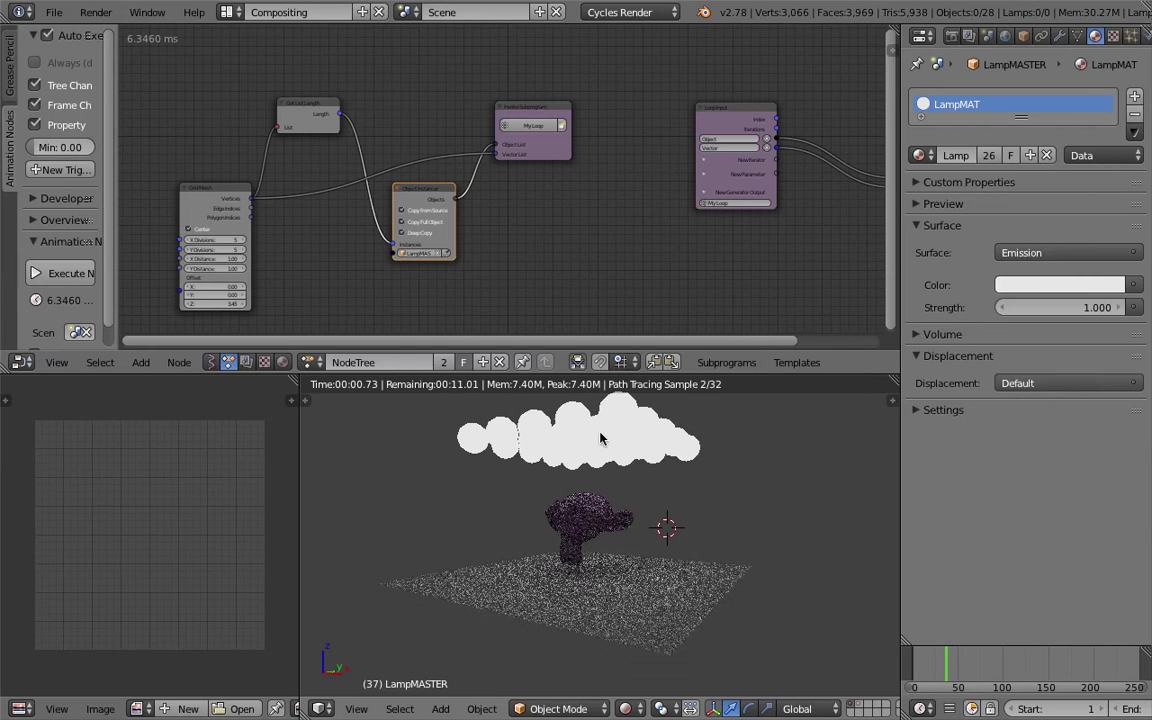
# Move the Loop Input node and the object transforms output node closer together.
pyautogui.moveTo(651, 260); pyautogui.dragTo(588, 256, button='middle')
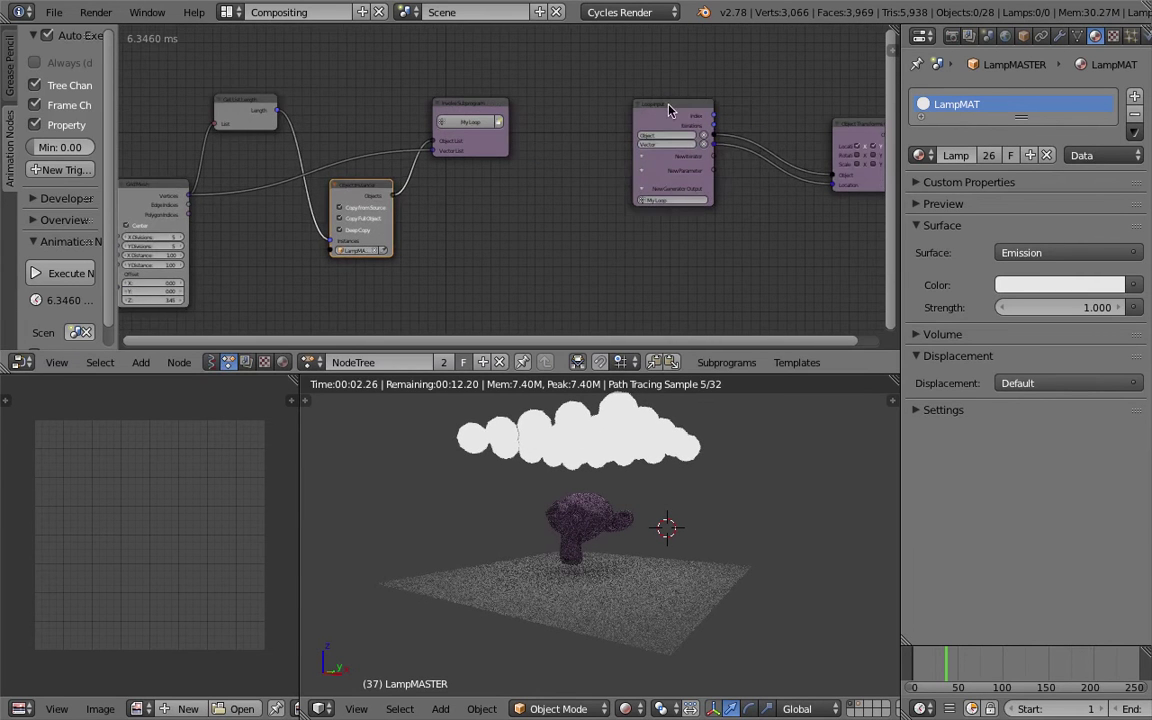
pyautogui.moveTo(668, 106); pyautogui.dragTo(711, 117)
pyautogui.moveTo(662, 118); pyautogui.dragTo(658, 120, button='middle')
pyautogui.moveTo(844, 123); pyautogui.dragTo(803, 108)
pyautogui.moveTo(760, 107); pyautogui.dragTo(724, 107, button='middle')
pyautogui.moveTo(471, 273); pyautogui.dragTo(602, 255, button='middle')
pyautogui.scroll(1, 520, 265)
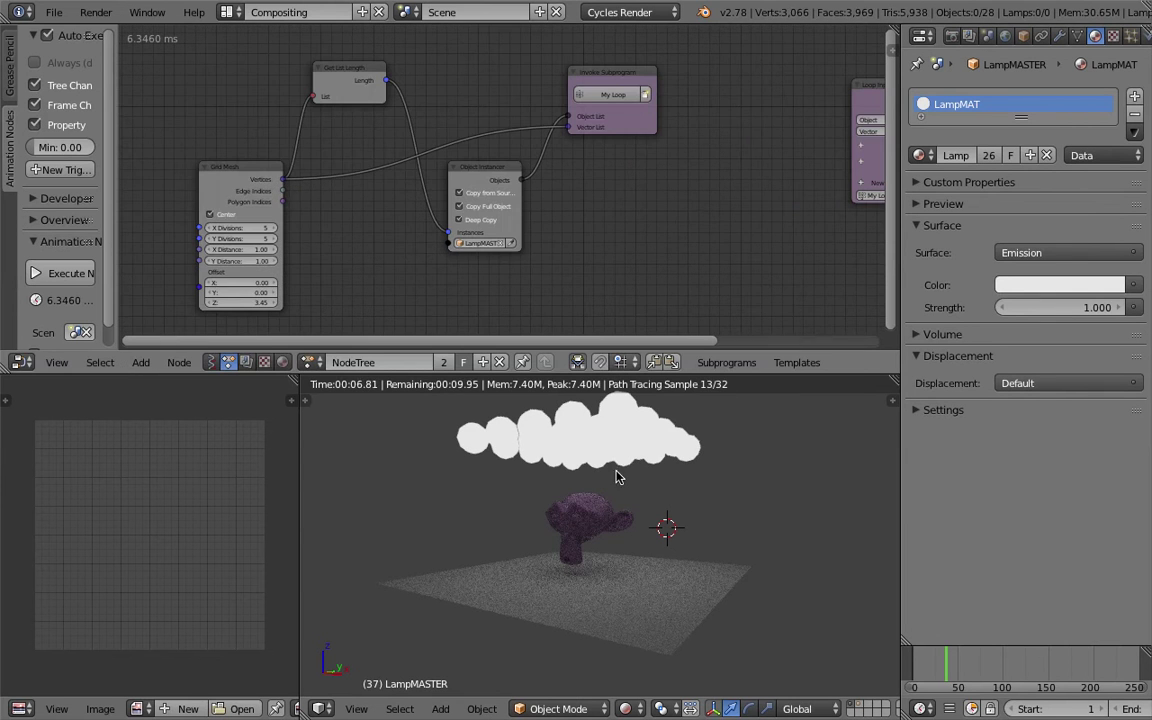
# Start animation playback and set the Grid Mesh X Distance and Y Distance to 1.5.
pyautogui.moveTo(548, 469)
pyautogui.mouseDown(button='middle')
pyautogui.moveTo(563, 478)
pyautogui.moveTo(556, 488)
pyautogui.moveTo(530, 490)
pyautogui.moveTo(547, 492)
pyautogui.mouseUp(button='middle')
pyautogui.moveTo(574, 308); pyautogui.dragTo(578, 311, button='middle')
pyautogui.scroll(-9, 1057, 711)
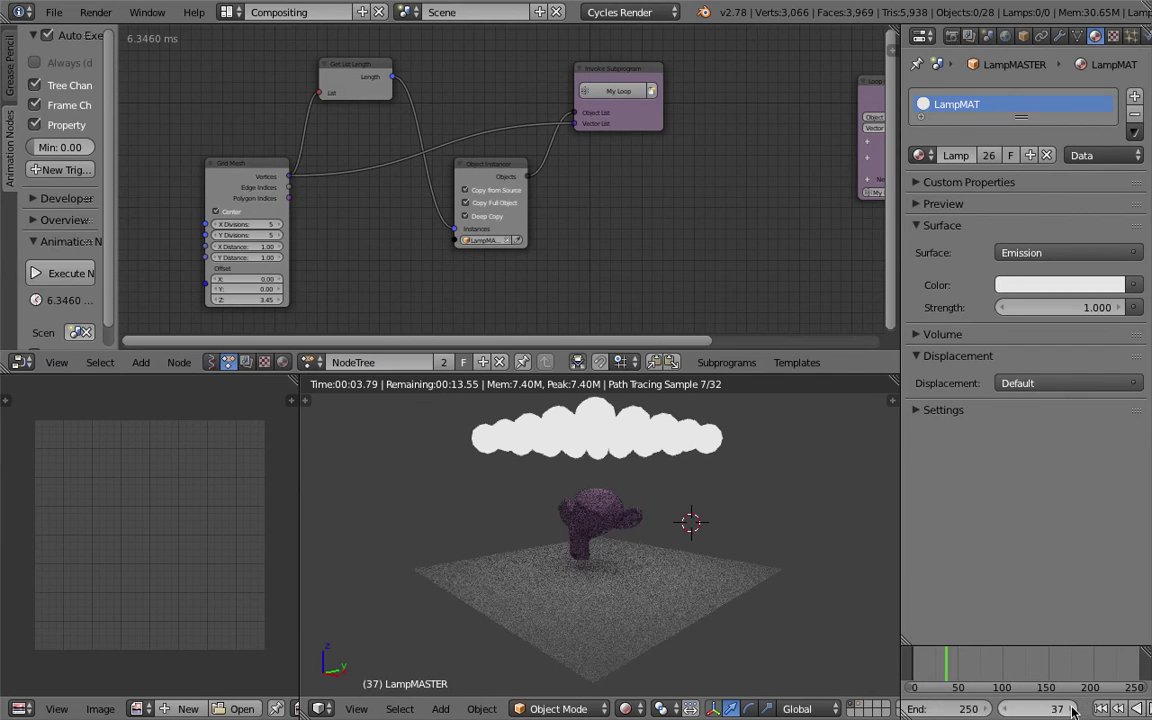
pyautogui.hotkey('alt', 'a')
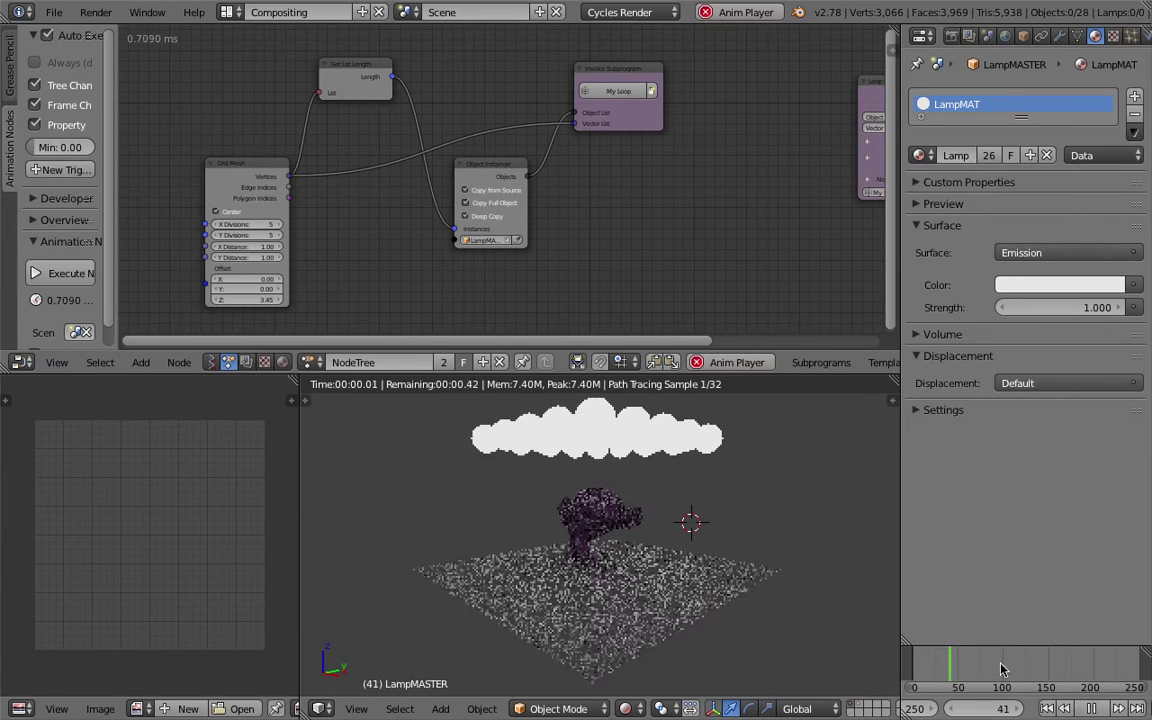
pyautogui.moveTo(356, 255); pyautogui.dragTo(358, 255, button='middle')
pyautogui.click(259, 262)
pyautogui.moveTo(260, 246); pyautogui.dragTo(260, 254)
pyautogui.write('1.5')
pyautogui.press('Return')
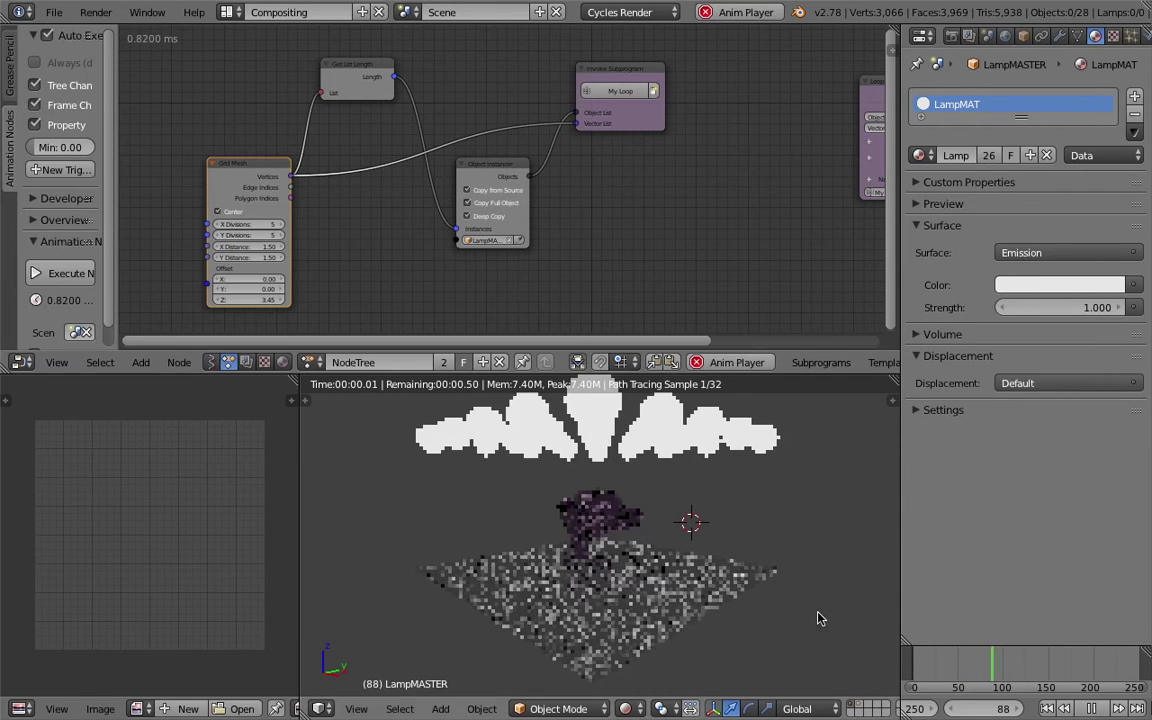
# Stop animation playback and save over the existing blend file.
pyautogui.click(1092, 708)
pyautogui.moveTo(617, 530); pyautogui.dragTo(686, 537, button='middle')
pyautogui.click(714, 529)
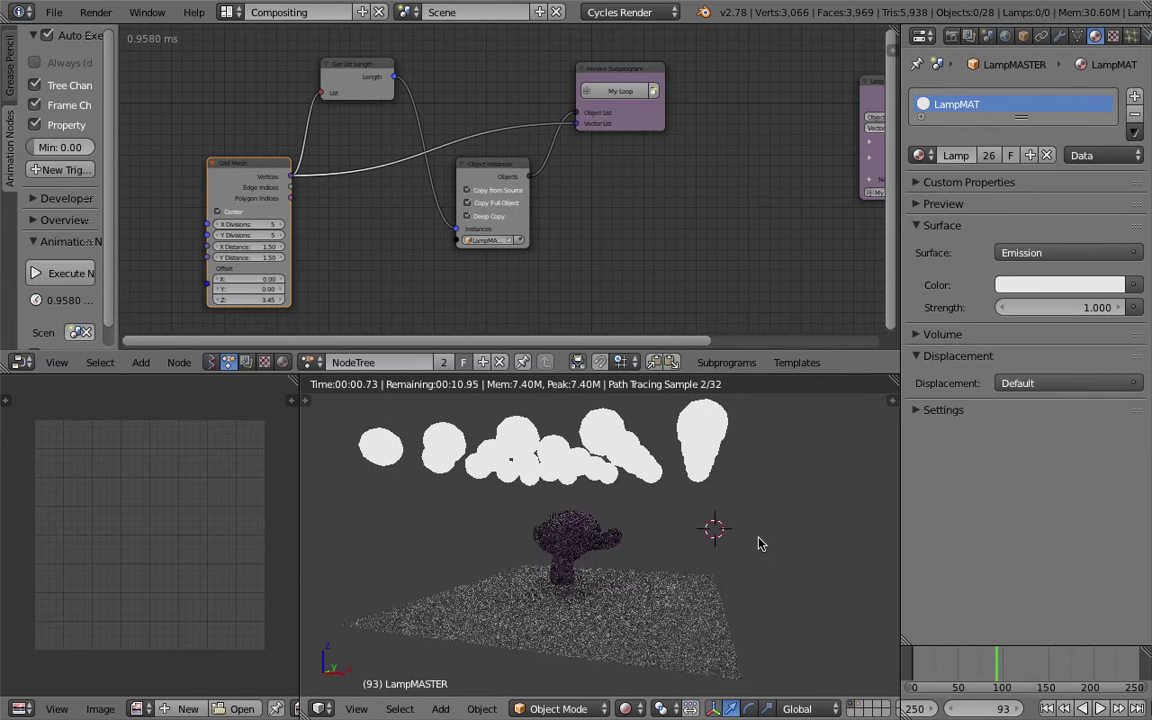
pyautogui.moveTo(760, 543); pyautogui.dragTo(722, 547, button='middle')
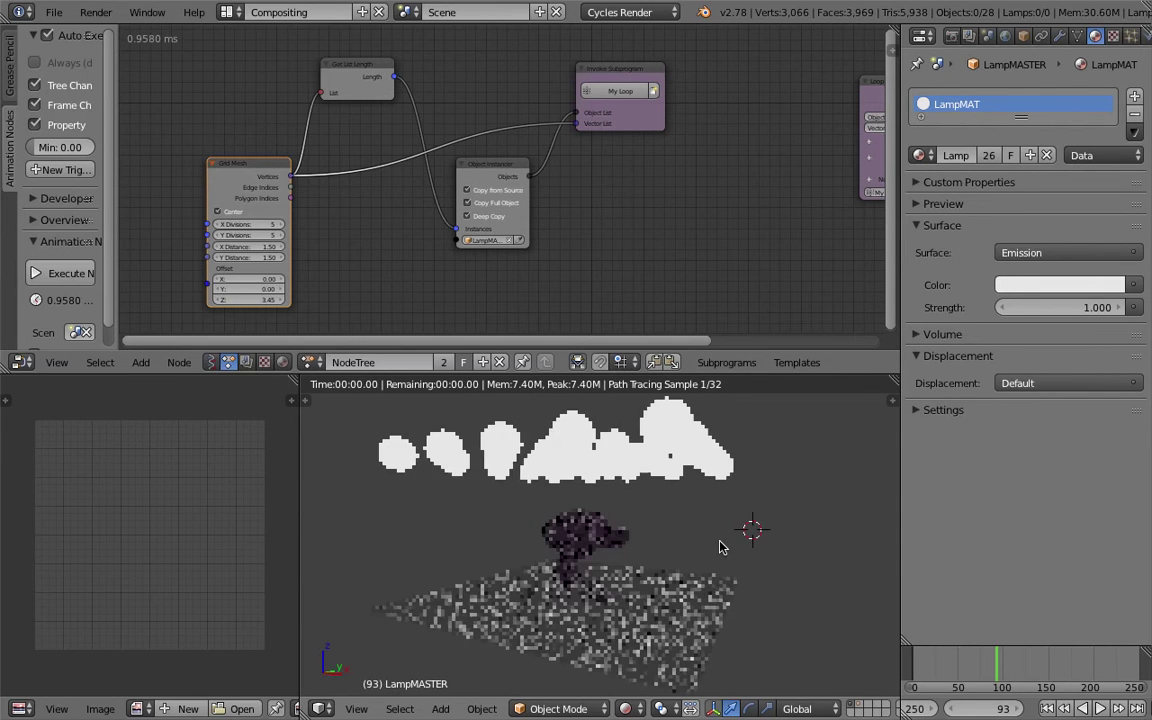
pyautogui.hotkey('ctrl', 's')
pyautogui.click(662, 519)
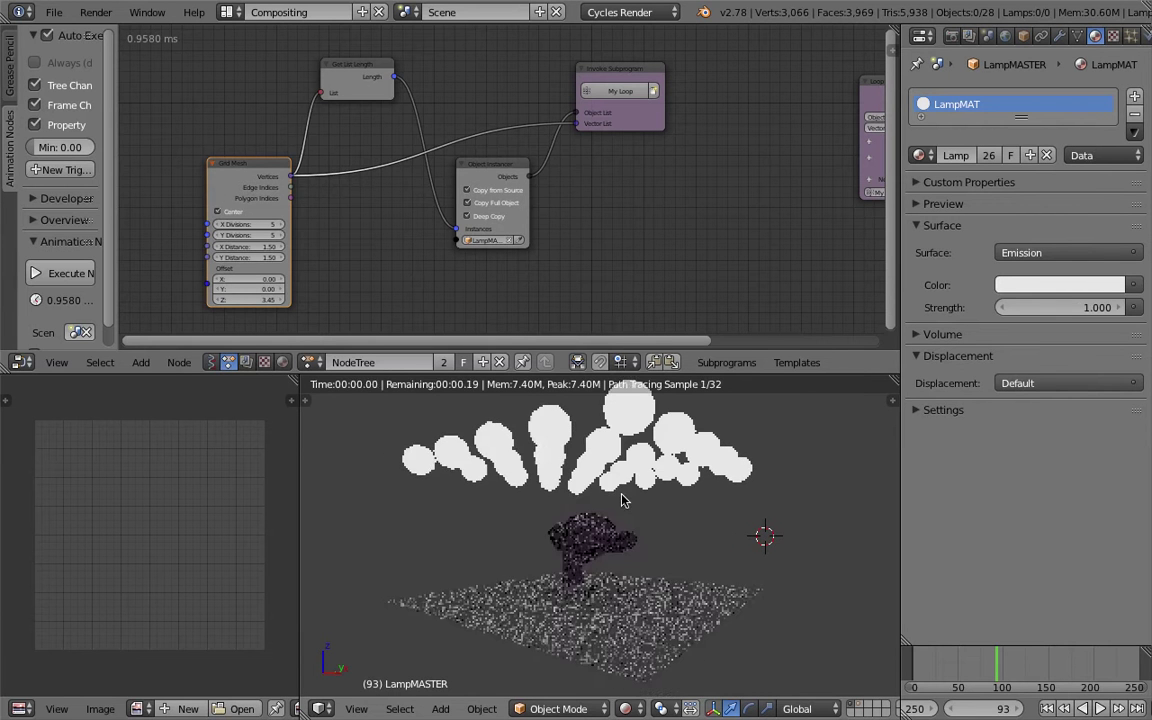
# Select one of the instanced lamp spheres and show its LampMAT shader nodes.
pyautogui.scroll(-2, 640, 238)
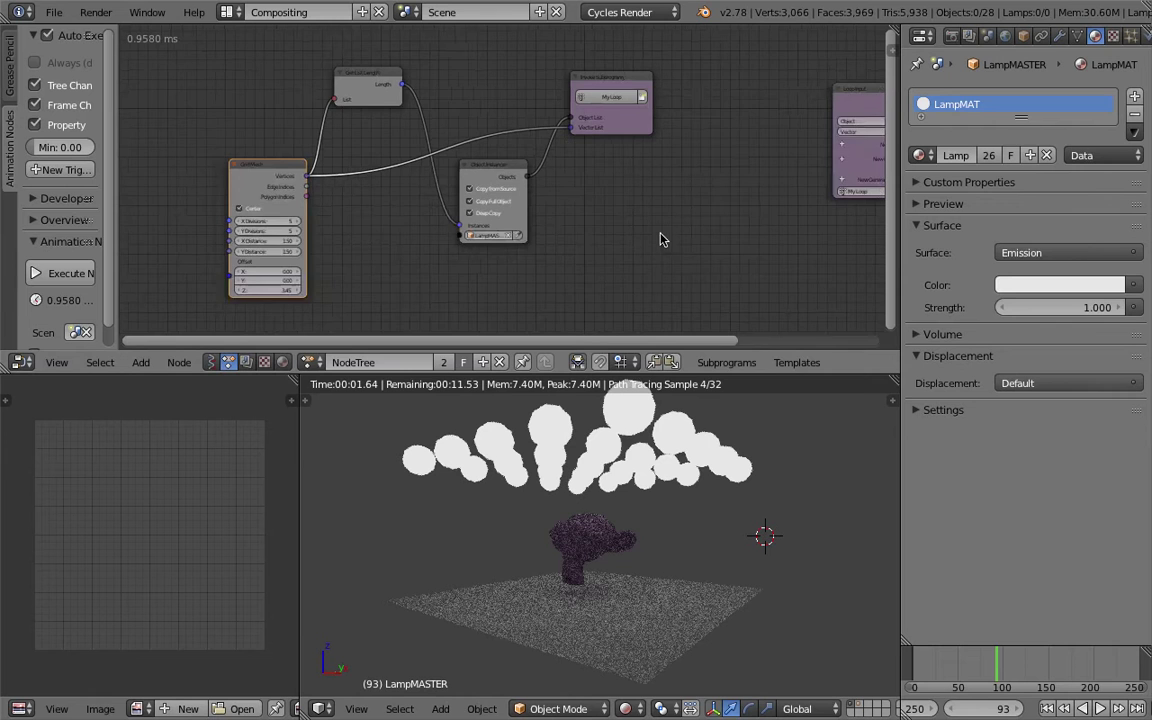
pyautogui.click(580, 363)
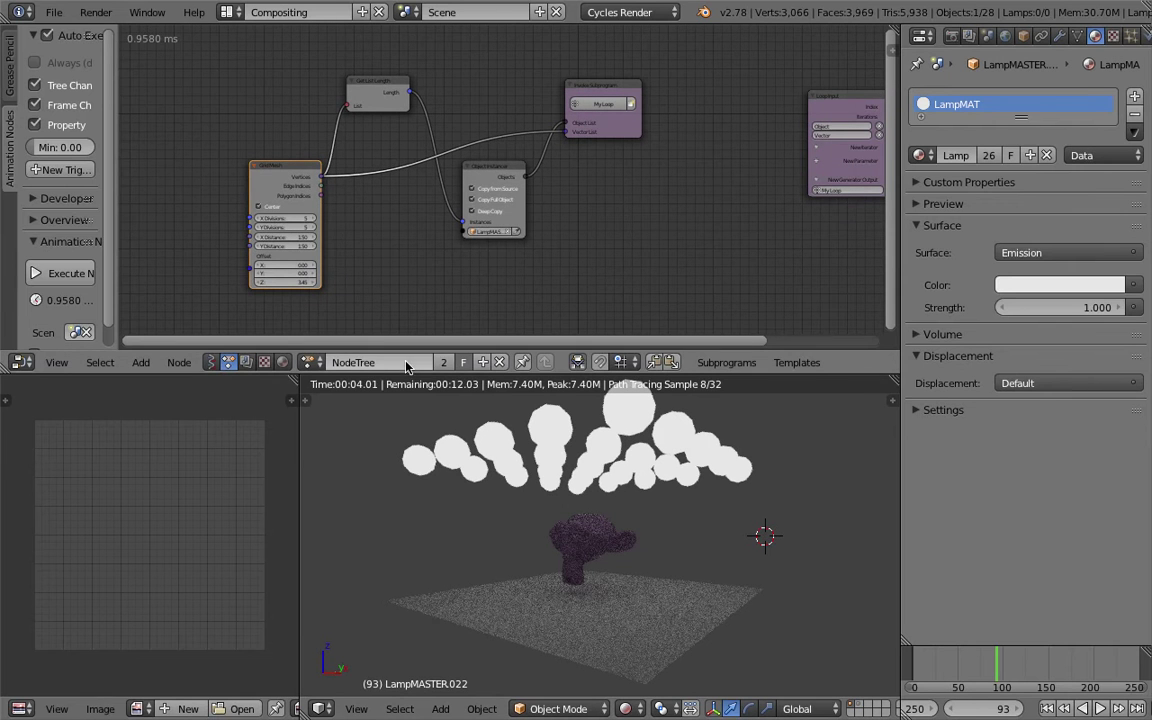
pyautogui.click(283, 362)
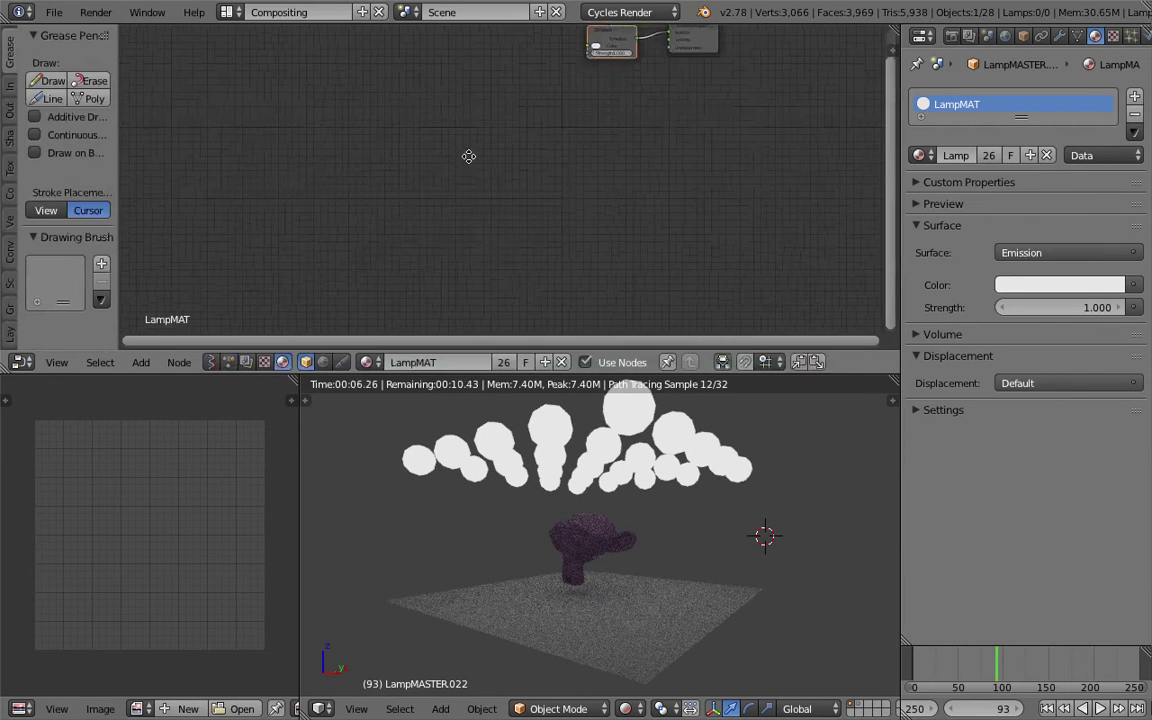
pyautogui.moveTo(512, 161); pyautogui.dragTo(415, 256, button='middle')
pyautogui.scroll(6, 462, 228)
# Rearrange the Emission and Material Output nodes closer together, leaving free space before the Emission node.
pyautogui.moveTo(461, 228); pyautogui.dragTo(437, 164)
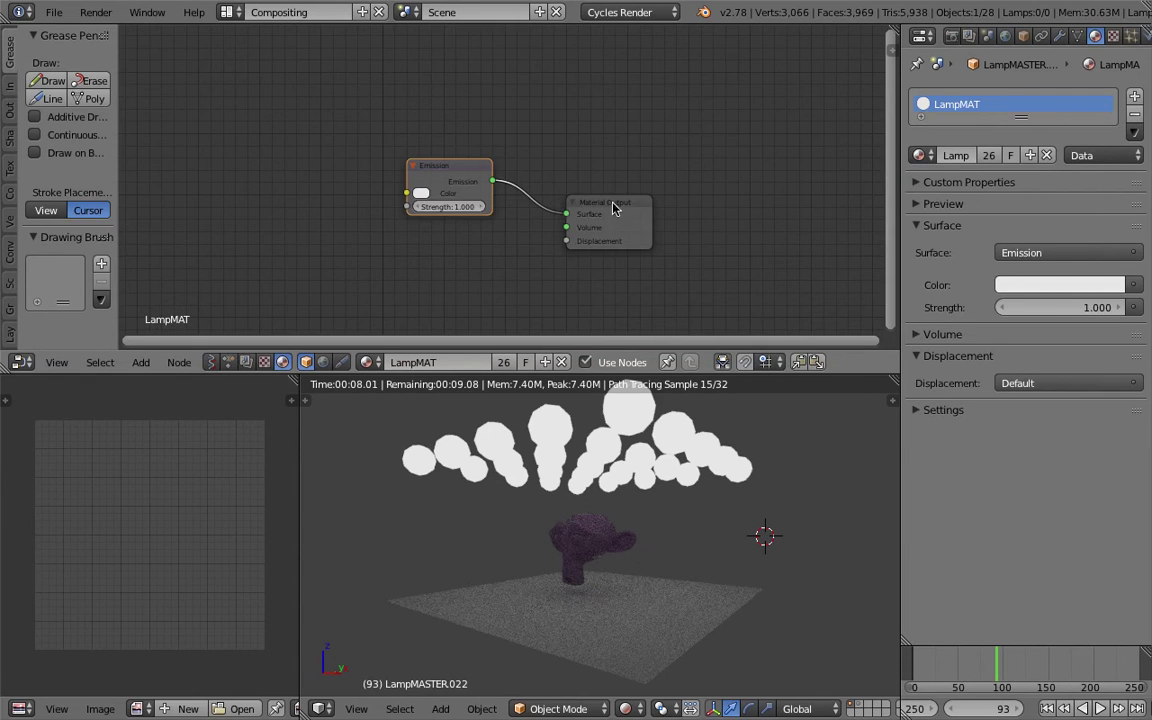
pyautogui.moveTo(612, 201); pyautogui.dragTo(599, 147)
pyautogui.scroll(6, 599, 147)
pyautogui.click(486, 169)
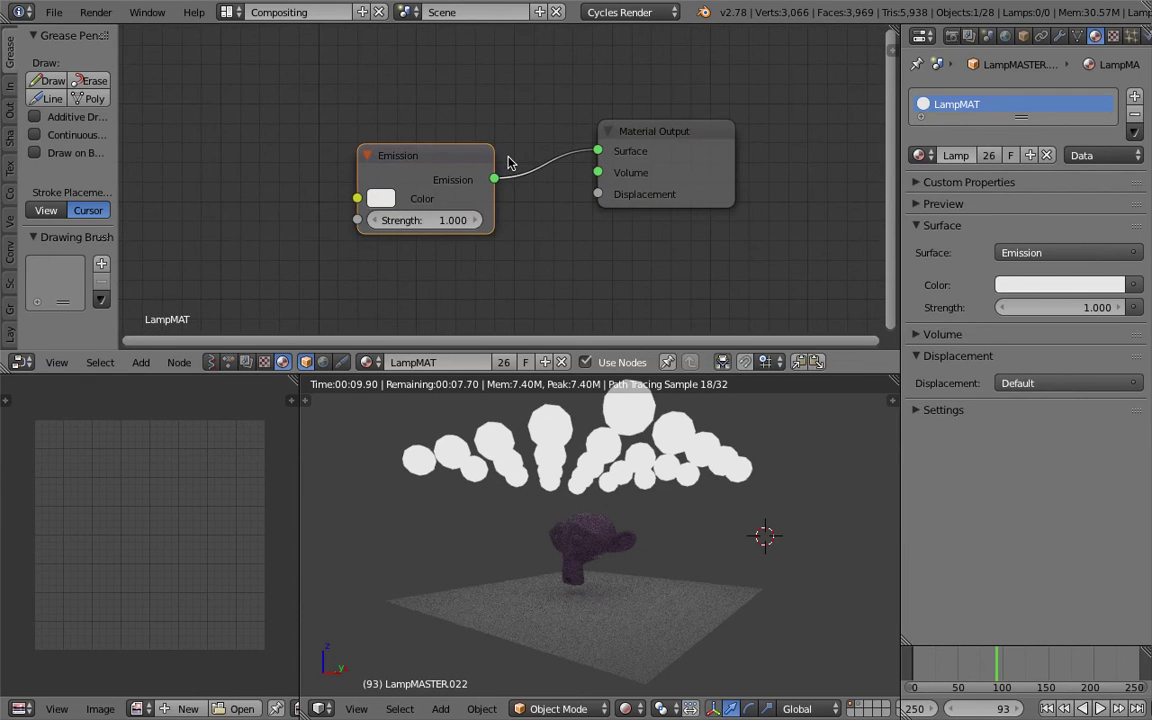
pyautogui.moveTo(468, 155); pyautogui.dragTo(495, 152)
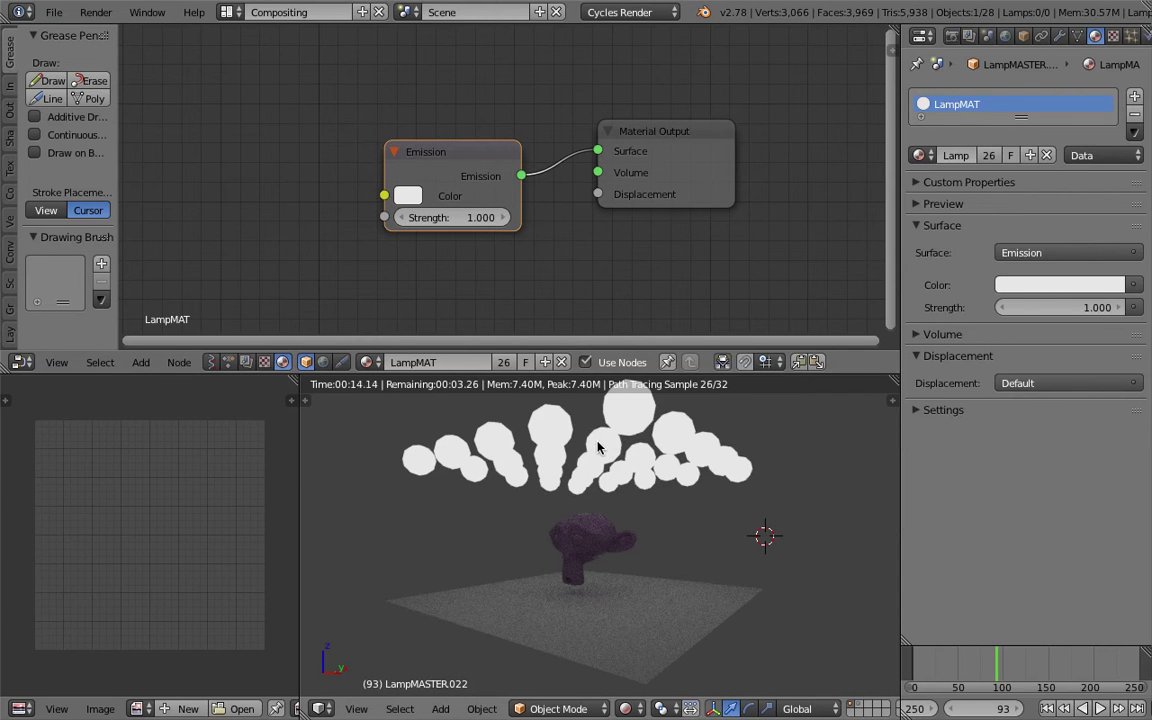
pyautogui.moveTo(600, 462); pyautogui.dragTo(668, 483, button='middle')
pyautogui.moveTo(452, 303); pyautogui.dragTo(456, 303, button='middle')
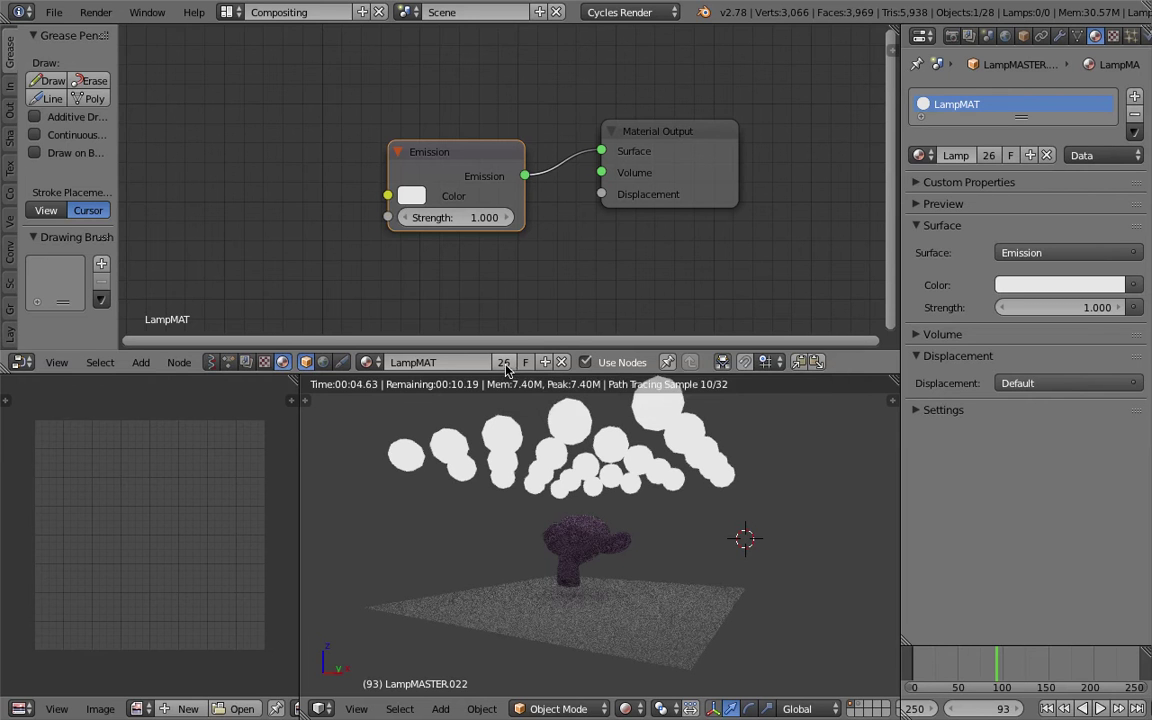
pyautogui.moveTo(485, 163); pyautogui.dragTo(507, 163)
pyautogui.scroll(-1, 273, 167)
pyautogui.moveTo(273, 167); pyautogui.dragTo(316, 154, button='middle')
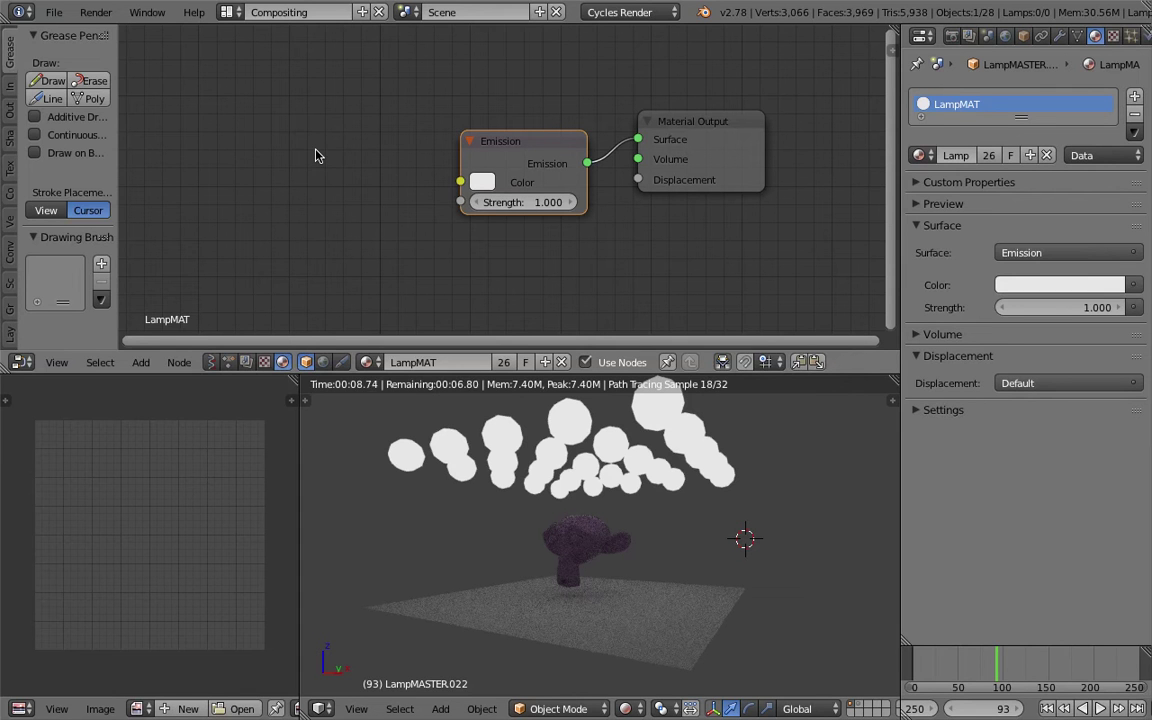
# Hide the node editor's tool shelf, add an Attribute node before the Emission node, and save the file.
pyautogui.hotkey('shift', 'a')
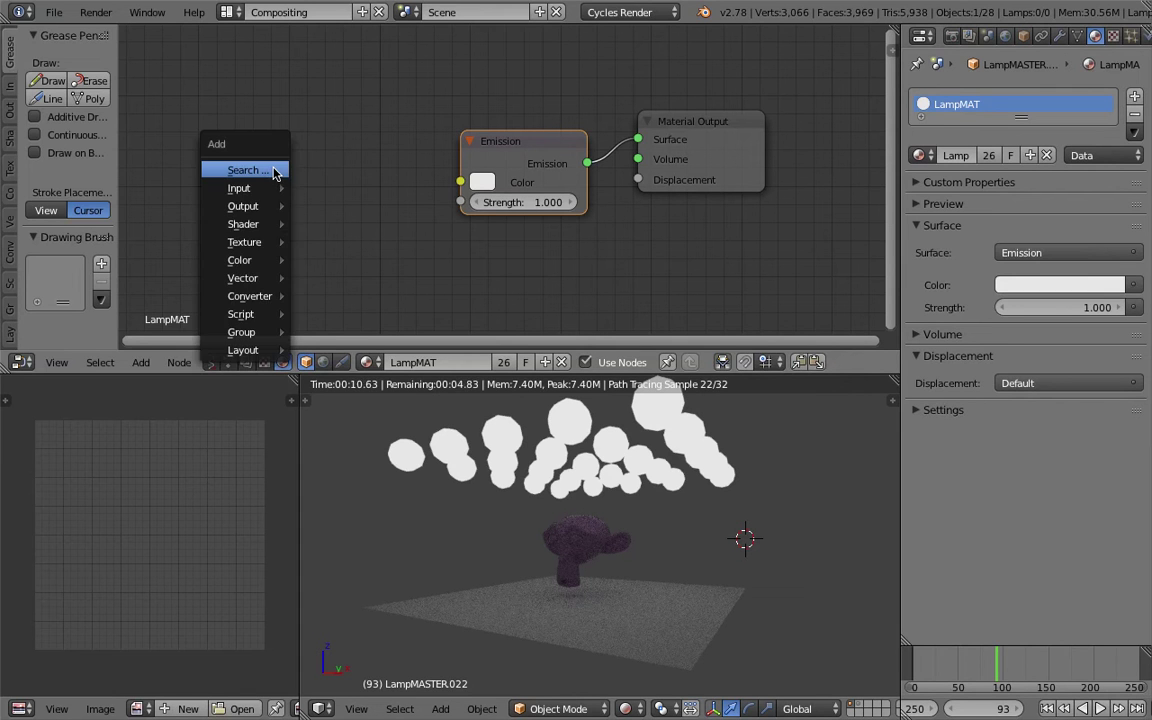
pyautogui.press('t')
pyautogui.hotkey('shift', 'a')
pyautogui.click(212, 121)
pyautogui.write('att')
pyautogui.press('Return')
pyautogui.click(177, 139)
pyautogui.hotkey('ctrl', 's')
pyautogui.click(176, 139)
pyautogui.moveTo(231, 159); pyautogui.dragTo(204, 153)
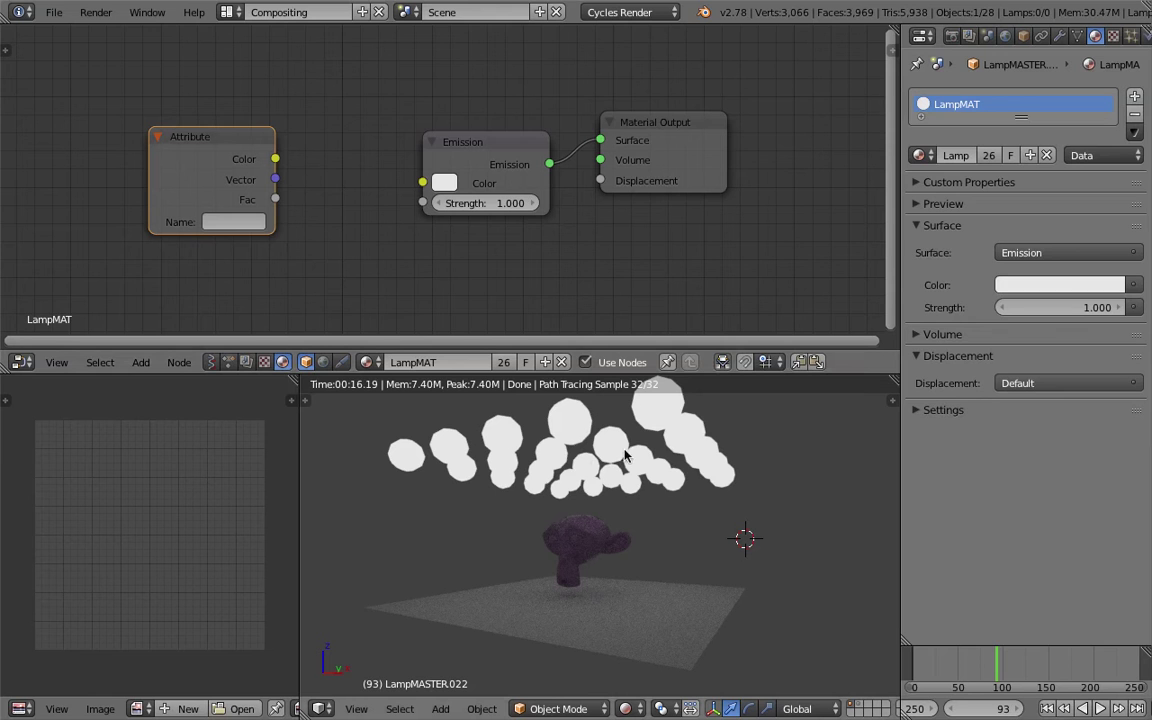
# Save the file, connect Attribute's Color output to Emission's Color input, and set the attribute name to Col.
pyautogui.hotkey('ctrl', 's')
pyautogui.click(575, 470)
pyautogui.moveTo(275, 159); pyautogui.dragTo(422, 183)
pyautogui.click(232, 222)
pyautogui.write('Col')
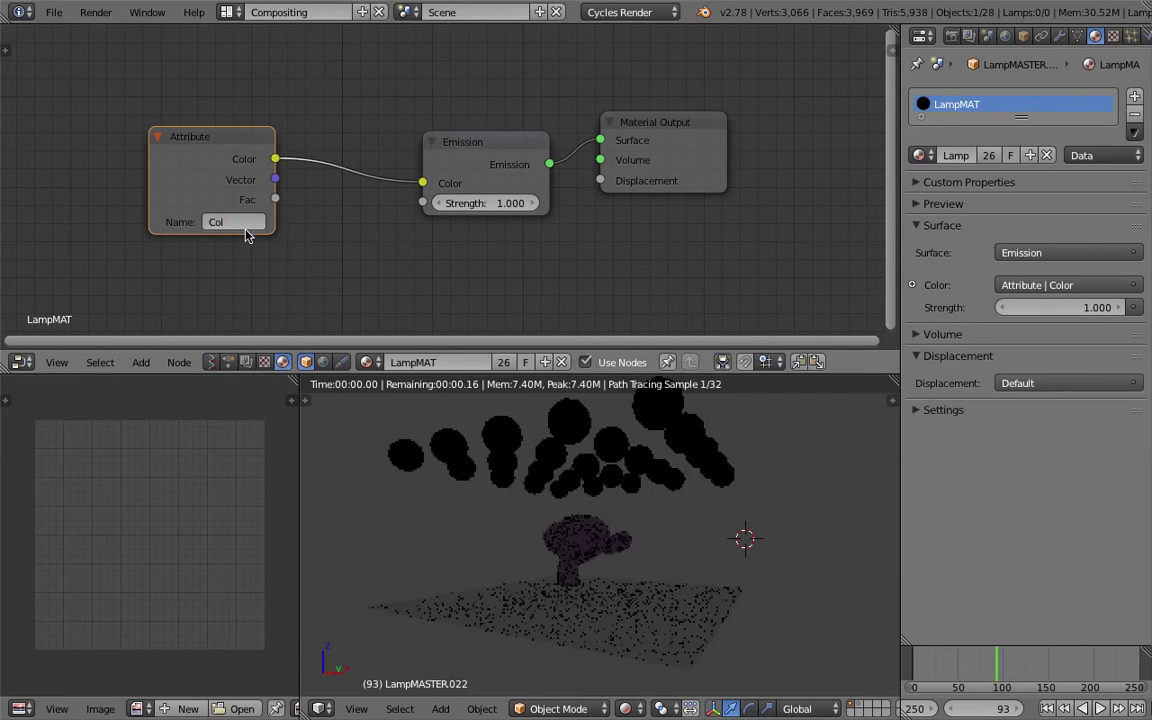
# Confirm Col as the Attribute node's name in LampMAT and save the file.
pyautogui.press('Return')
pyautogui.scroll(1, 247, 235)
pyautogui.hotkey('ctrl', 's')
pyautogui.click(366, 270)
pyautogui.scroll(-2, 378, 264)
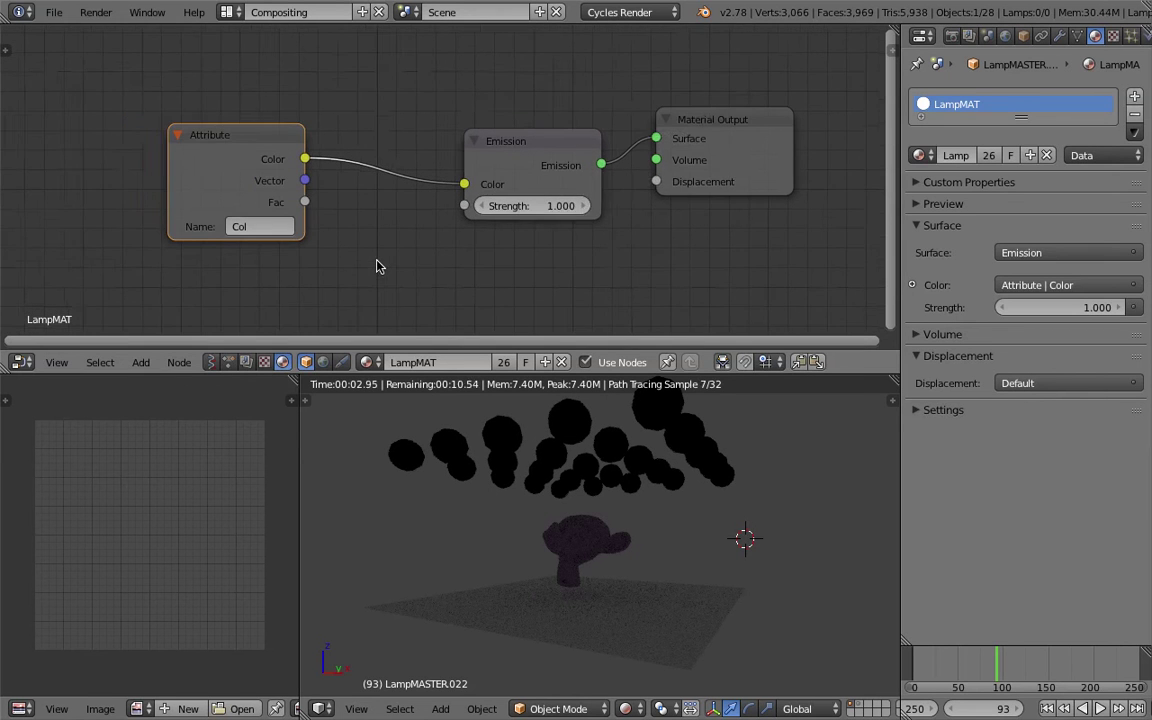
# Show the Animation Nodes tree, shift the Loop Input and Object Transforms Output nodes back to leave free space after them, and save the file.
pyautogui.click(229, 365)
pyautogui.press('Home')
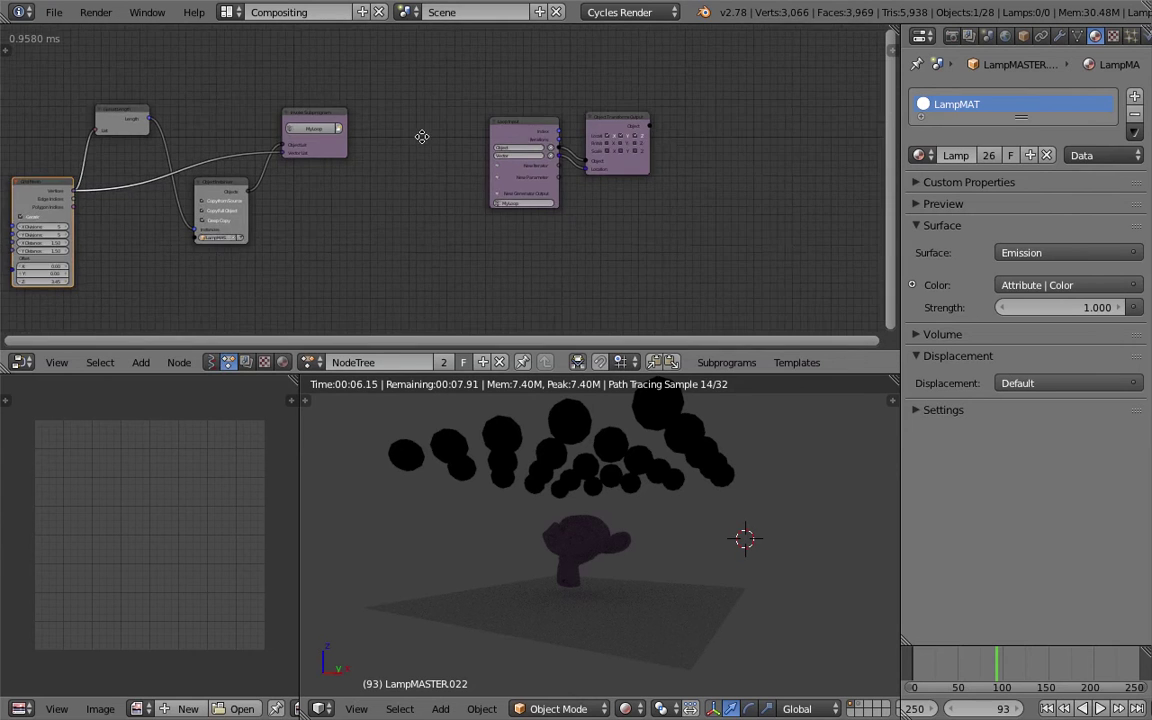
pyautogui.scroll(1, 422, 136)
pyautogui.moveTo(514, 113); pyautogui.dragTo(444, 113)
pyautogui.moveTo(602, 108); pyautogui.dragTo(578, 108)
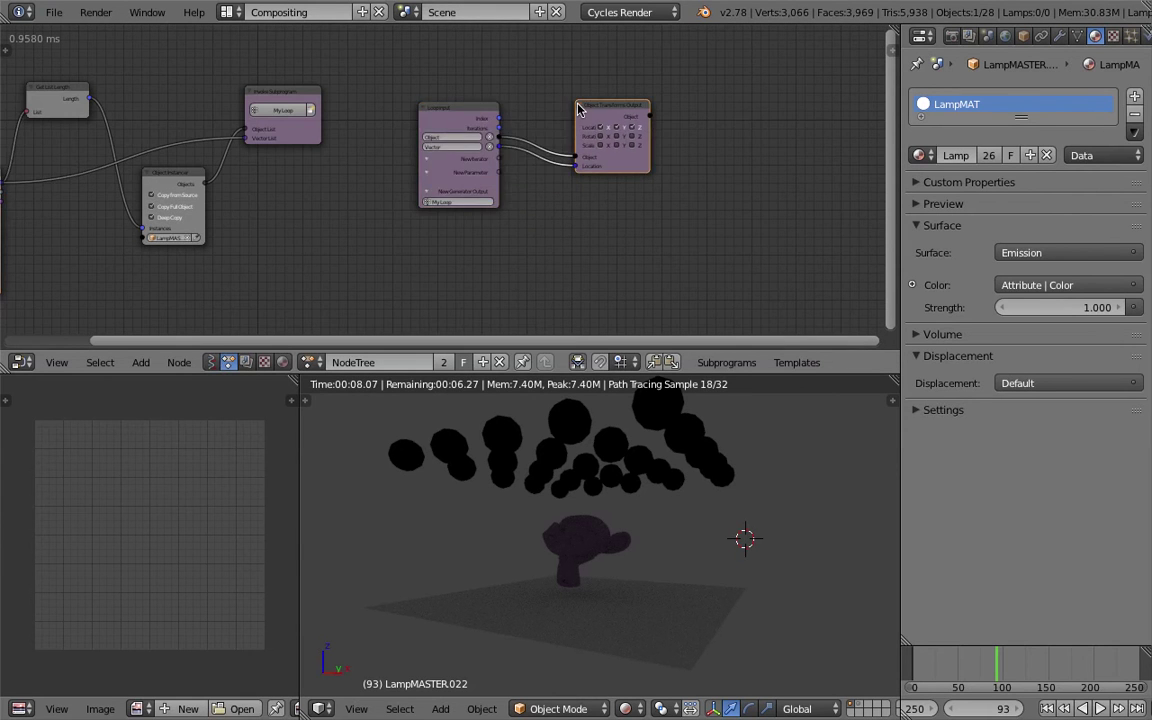
pyautogui.moveTo(578, 108); pyautogui.dragTo(454, 128, button='middle')
pyautogui.scroll(1, 454, 128)
pyautogui.keyDown('ctrl'); pyautogui.scroll(-3, 638, 129); pyautogui.keyUp('ctrl')
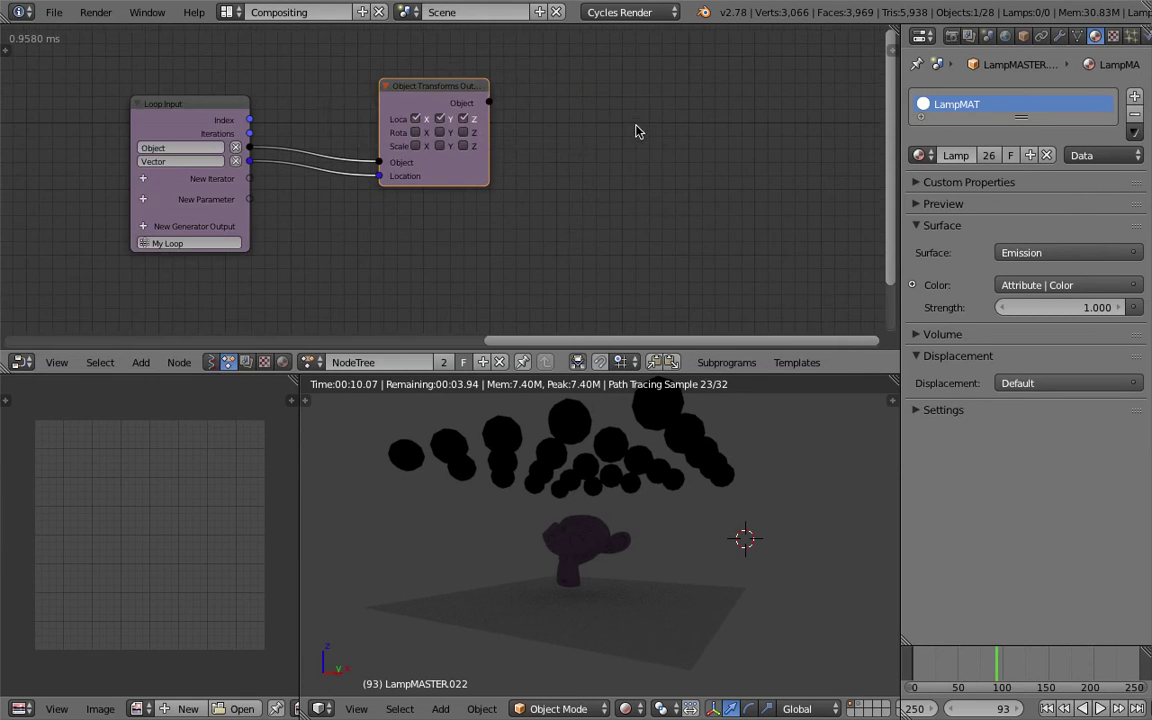
pyautogui.hotkey('ctrl', 's')
pyautogui.click(601, 133)
pyautogui.hotkey('ctrl', 'a')
pyautogui.write('set')
pyautogui.press('Escape')
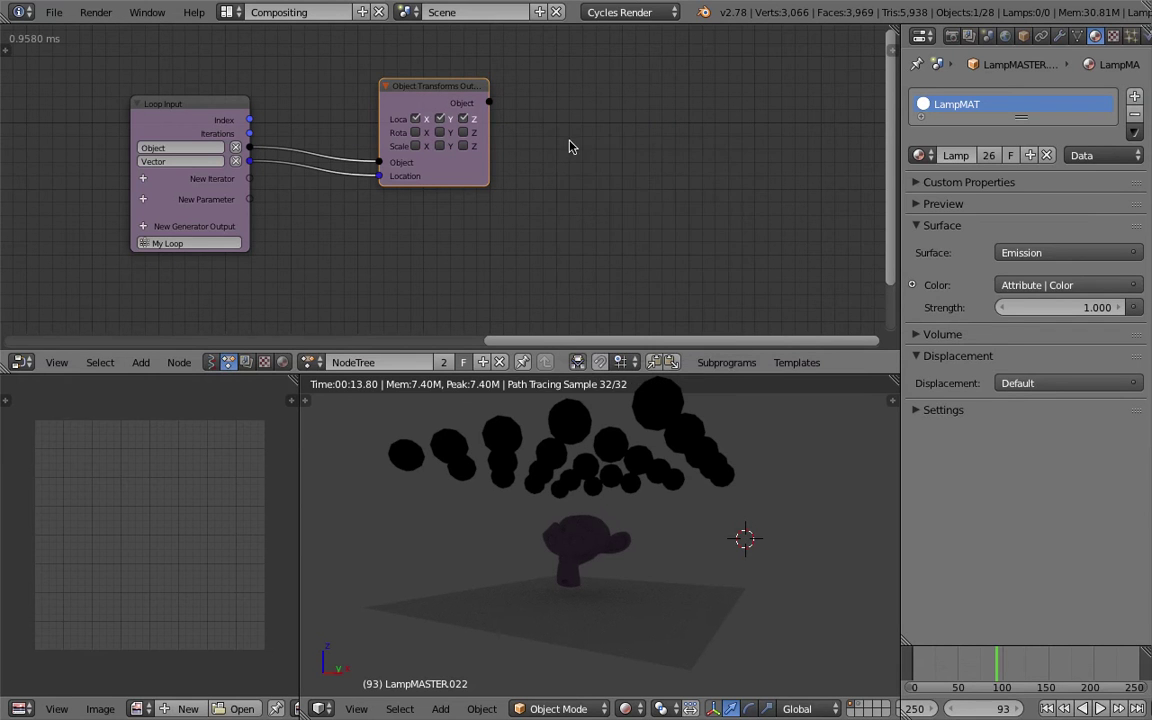
# Add a Set Vertex Color node after Object Transforms Output and save the file.
pyautogui.hotkey('shift', 'a')
pyautogui.click(589, 171)
pyautogui.write('set v')
pyautogui.press('Return')
pyautogui.click(590, 172)
pyautogui.hotkey('ctrl', 's')
pyautogui.click(591, 174)
# Connect Object Transforms Output's Object output to Set Vertex Color's Object input and tidy the node's position.
pyautogui.moveTo(621, 172); pyautogui.dragTo(630, 151)
pyautogui.scroll(1, 630, 157)
pyautogui.moveTo(502, 83); pyautogui.dragTo(637, 212)
pyautogui.moveTo(687, 154); pyautogui.dragTo(674, 130)
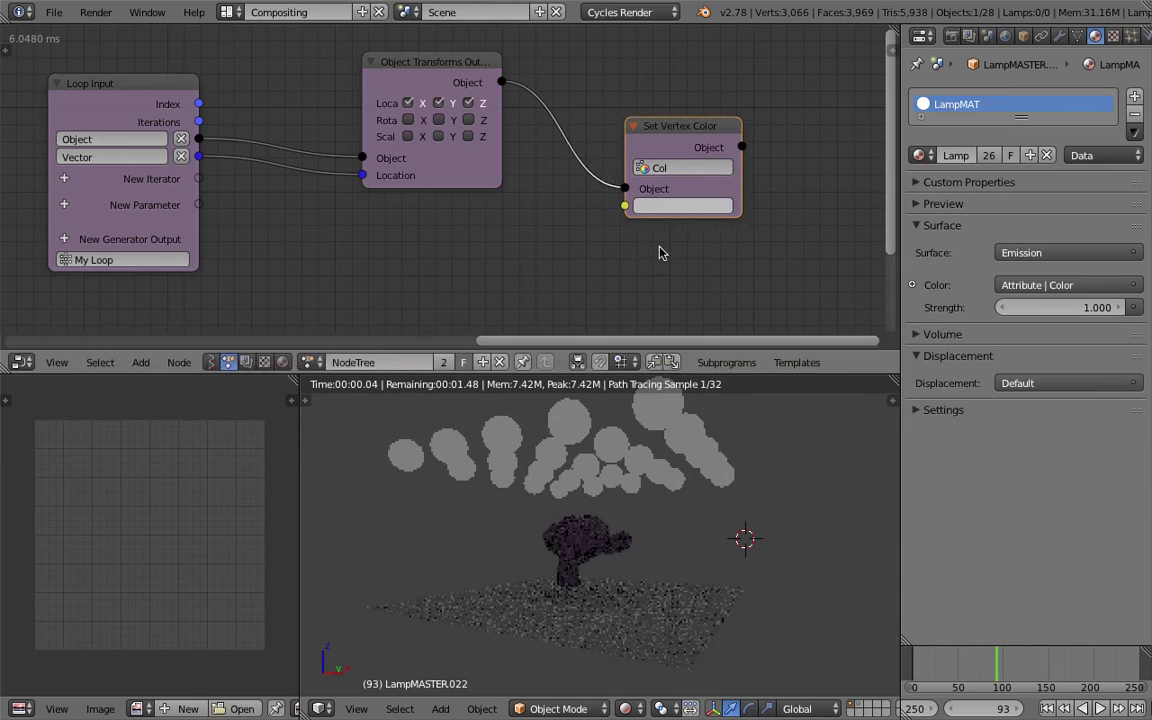
# Set the Set Vertex Color node's colour to a bright turquoise.
pyautogui.click(680, 207)
pyautogui.click(682, 272)
pyautogui.moveTo(682, 272)
pyautogui.mouseDown()
pyautogui.moveTo(682, 302)
pyautogui.moveTo(705, 267)
pyautogui.mouseUp()
pyautogui.moveTo(777, 255); pyautogui.dragTo(777, 230)
pyautogui.moveTo(704, 267)
pyautogui.mouseDown()
pyautogui.moveTo(712, 259)
pyautogui.moveTo(688, 267)
pyautogui.moveTo(692, 250)
pyautogui.mouseUp()
pyautogui.click(680, 207)
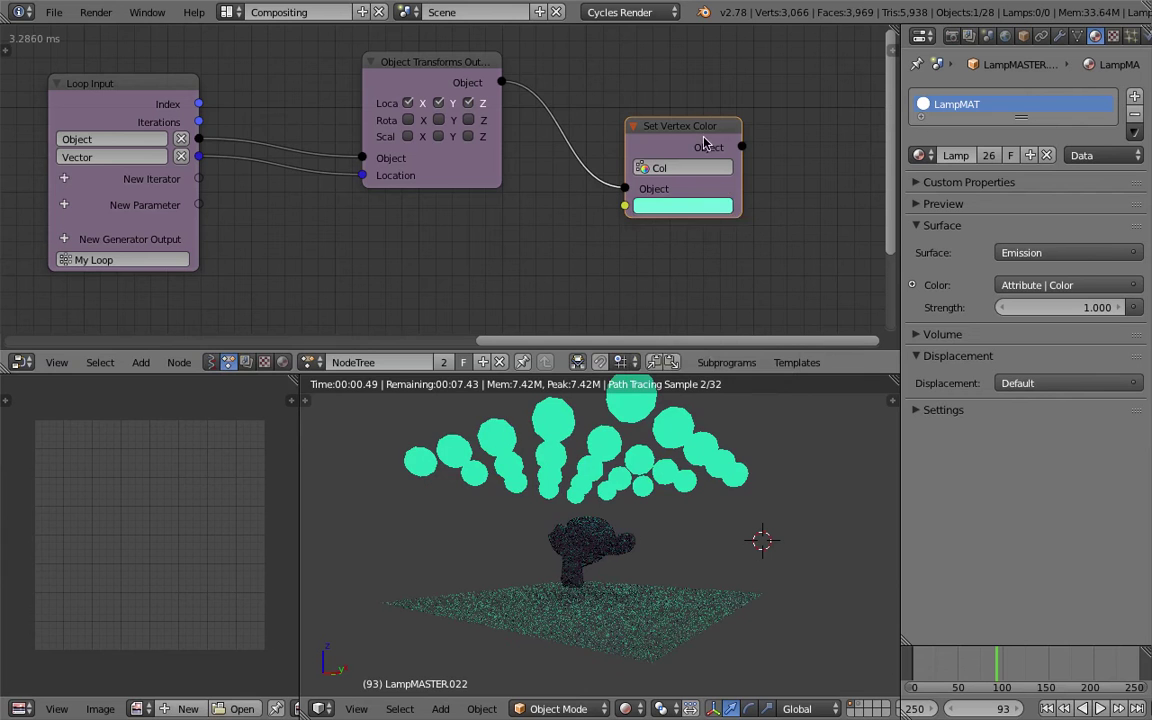
pyautogui.moveTo(707, 145); pyautogui.dragTo(689, 120)
pyautogui.moveTo(643, 470); pyautogui.dragTo(656, 520, button='middle')
# Add a Cycles Material Output node beyond the Set Vertex Color node.
pyautogui.scroll(-2, 752, 214)
pyautogui.moveTo(752, 214); pyautogui.dragTo(661, 218, button='middle')
pyautogui.hotkey('shift', 'a')
pyautogui.click(660, 217)
pyautogui.write('cyc')
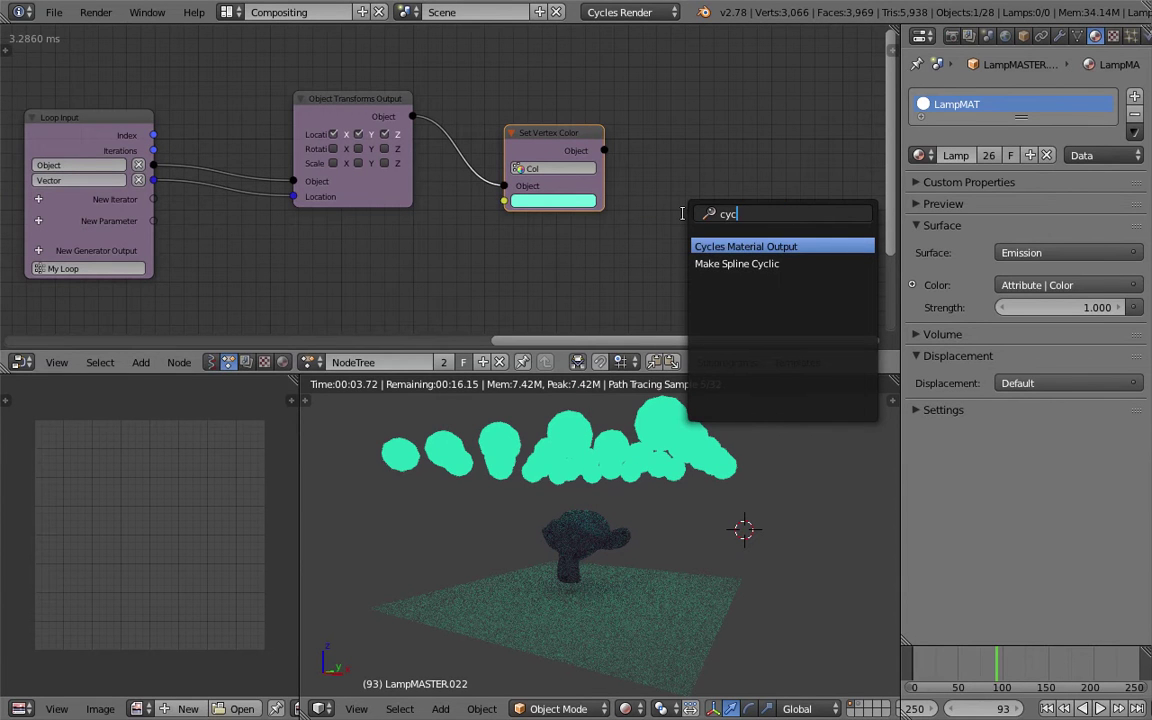
pyautogui.press('Return')
pyautogui.click(686, 218)
# Set the Cycles Material Output node to LampMAT, the Emission node and its Color socket, saving the file.
pyautogui.click(700, 237)
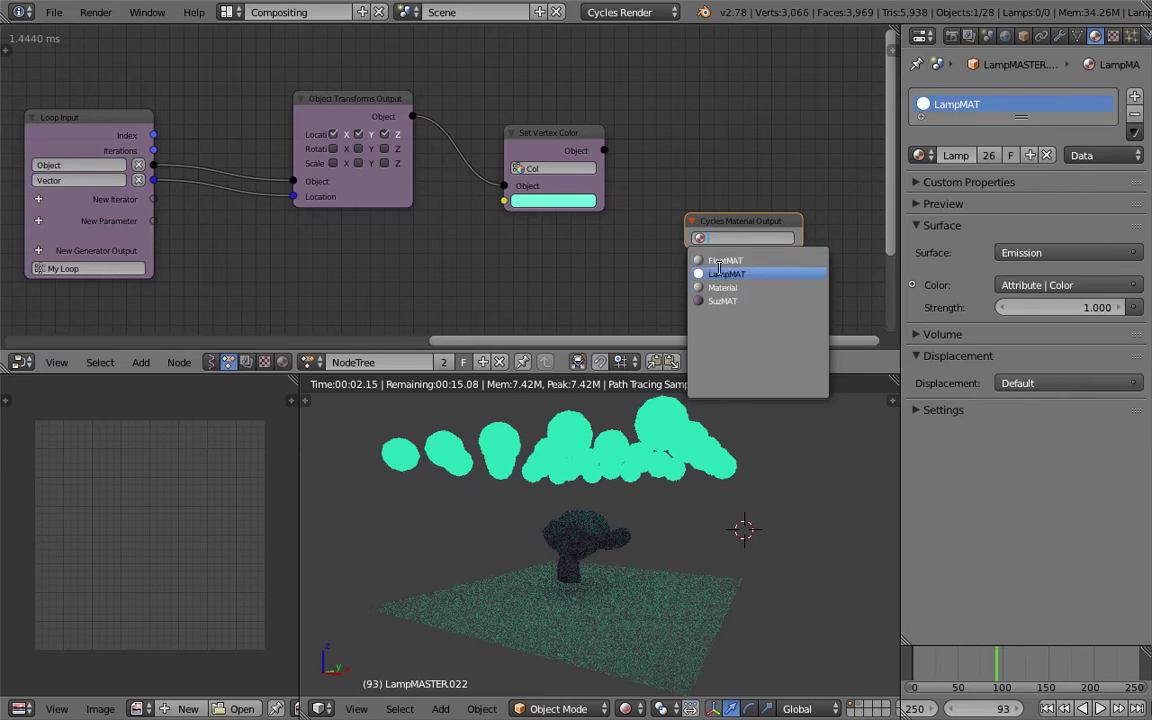
pyautogui.click(720, 274)
pyautogui.click(748, 256)
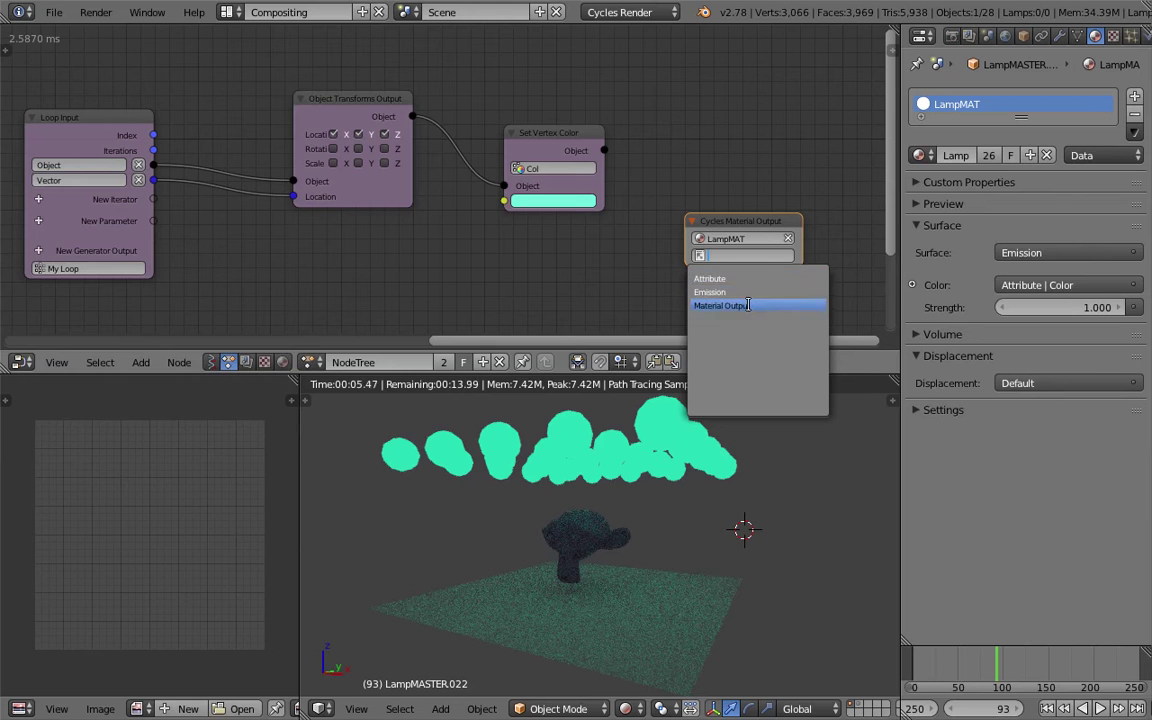
pyautogui.click(751, 298)
pyautogui.hotkey('ctrl', 's')
pyautogui.click(745, 187)
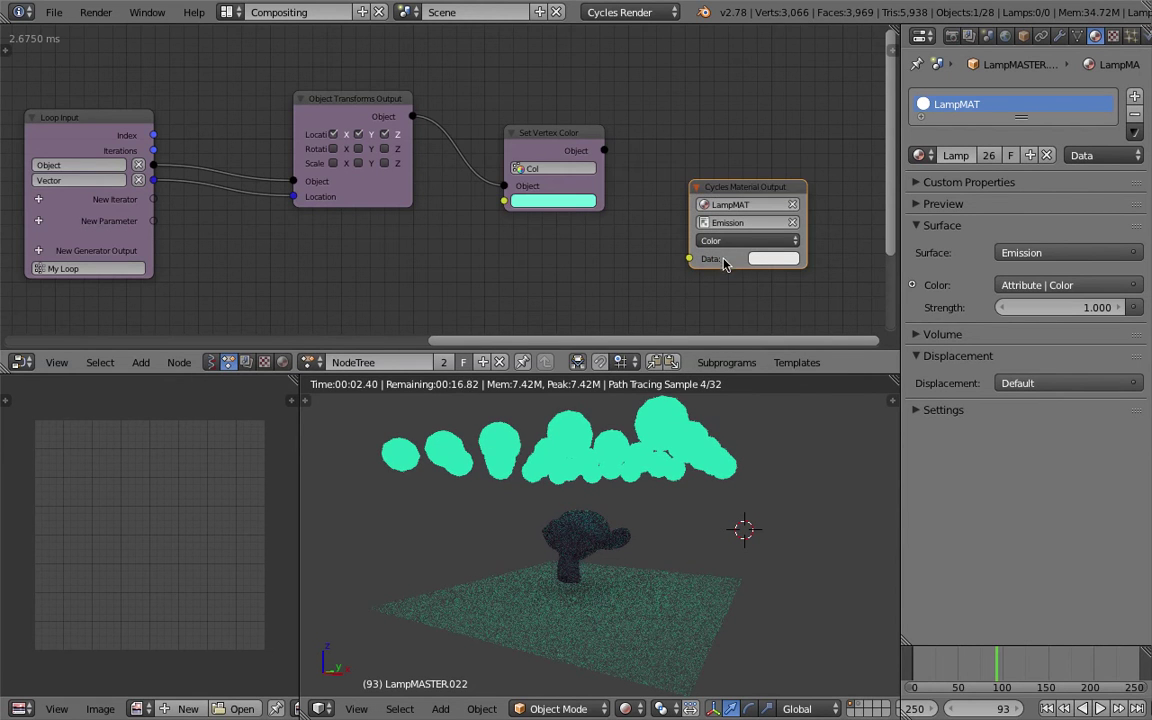
pyautogui.click(728, 244)
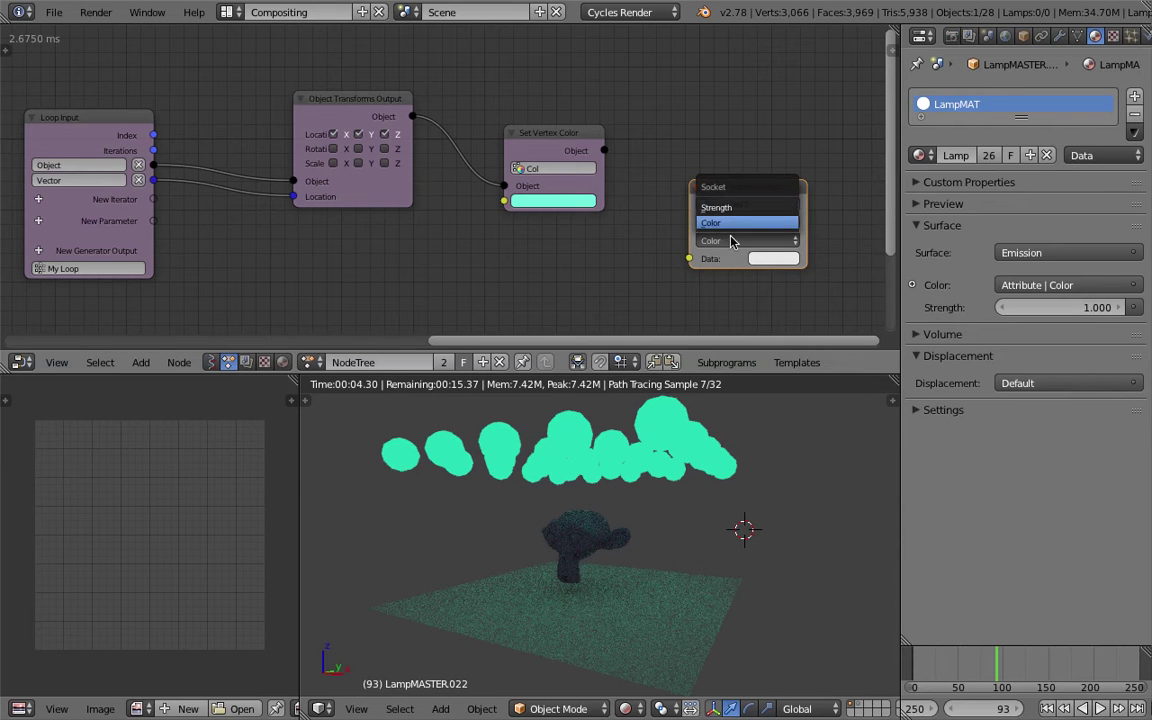
pyautogui.click(730, 223)
# Duplicate the Cycles Material Output node, place the copy beneath the original, and set its socket to Strength.
pyautogui.moveTo(741, 183); pyautogui.dragTo(740, 106)
pyautogui.hotkey('shift', 'd')
pyautogui.click(743, 226)
pyautogui.click(740, 267)
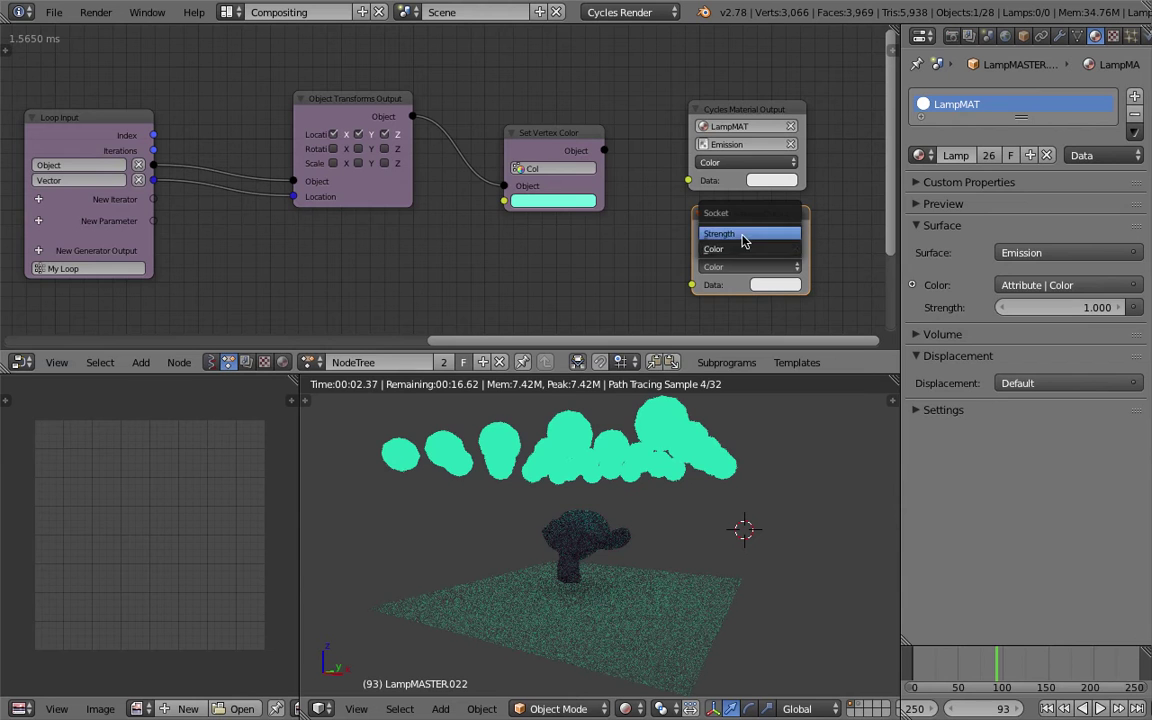
pyautogui.click(745, 233)
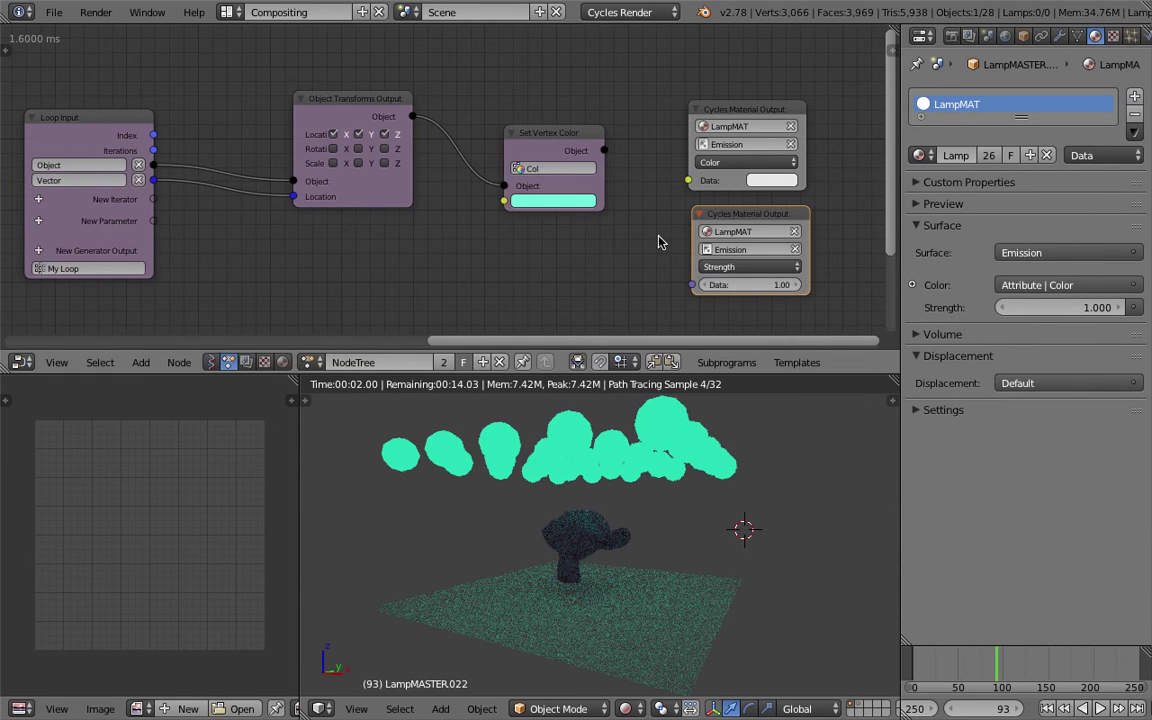
# Tidy the positions of both Cycles Material Output nodes and the Set Vertex Color node, and save the file.
pyautogui.moveTo(718, 213); pyautogui.dragTo(708, 219)
pyautogui.moveTo(720, 108); pyautogui.dragTo(704, 104)
pyautogui.moveTo(560, 130); pyautogui.dragTo(539, 144)
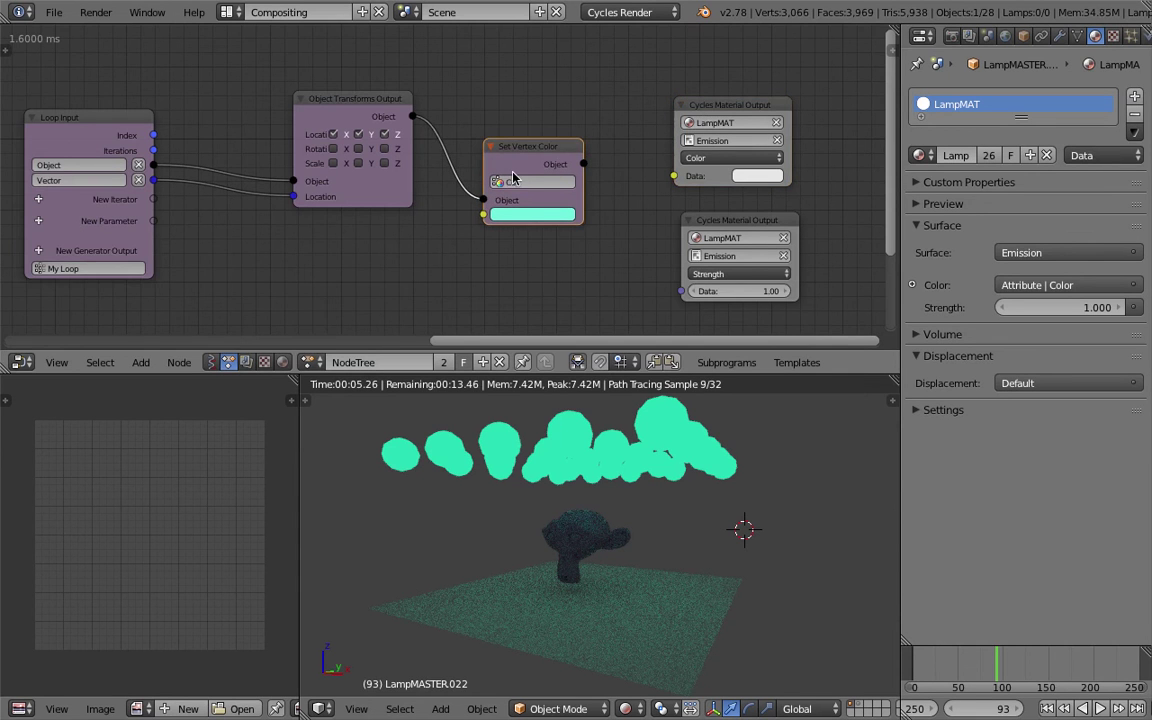
pyautogui.scroll(1, 468, 153)
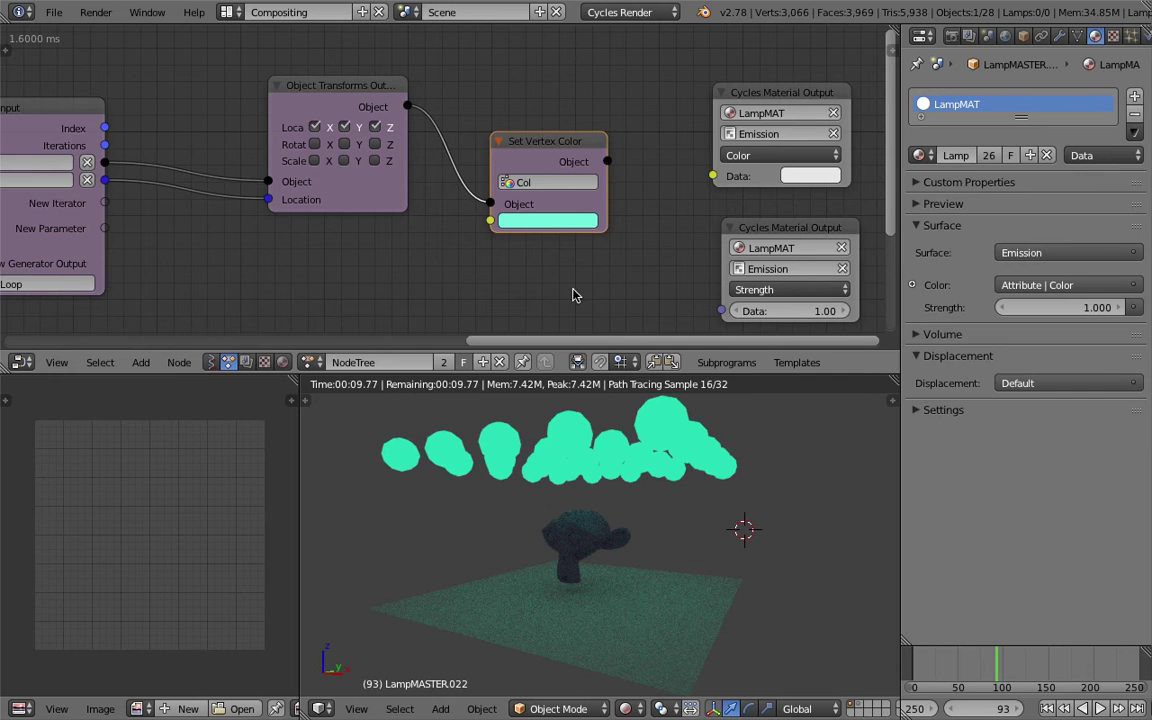
pyautogui.moveTo(558, 464); pyautogui.dragTo(583, 451, button='middle')
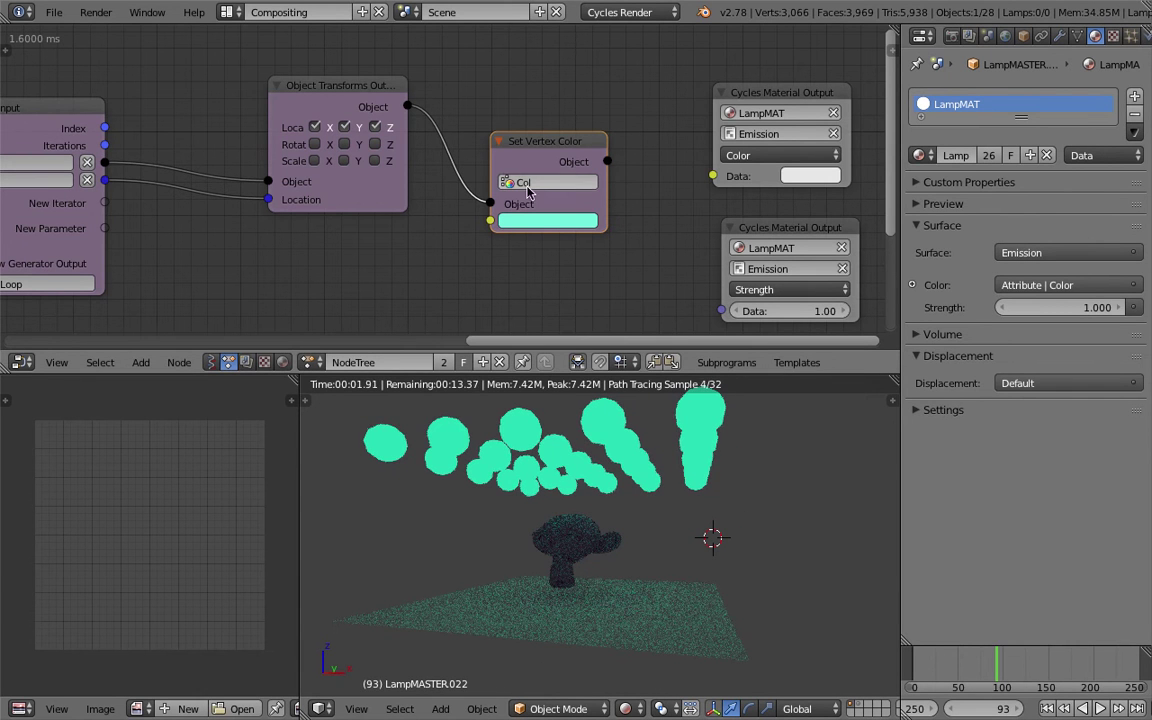
pyautogui.hotkey('ctrl', 's')
# Search the available nodes for hue and for combin.
pyautogui.click(581, 293)
pyautogui.scroll(-2, 435, 240)
pyautogui.moveTo(430, 241); pyautogui.dragTo(435, 232, button='middle')
pyautogui.scroll(-2, 363, 257)
pyautogui.moveTo(363, 257); pyautogui.dragTo(389, 232, button='middle')
pyautogui.hotkey('ctrl', 'a')
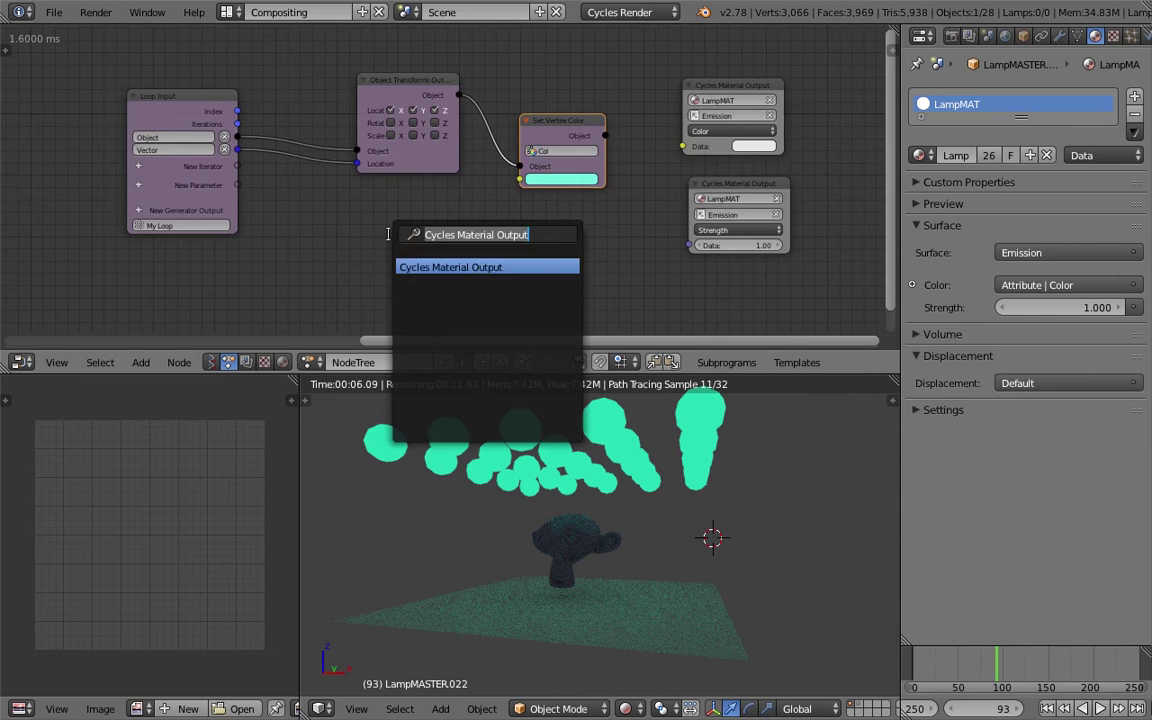
pyautogui.write('hue')
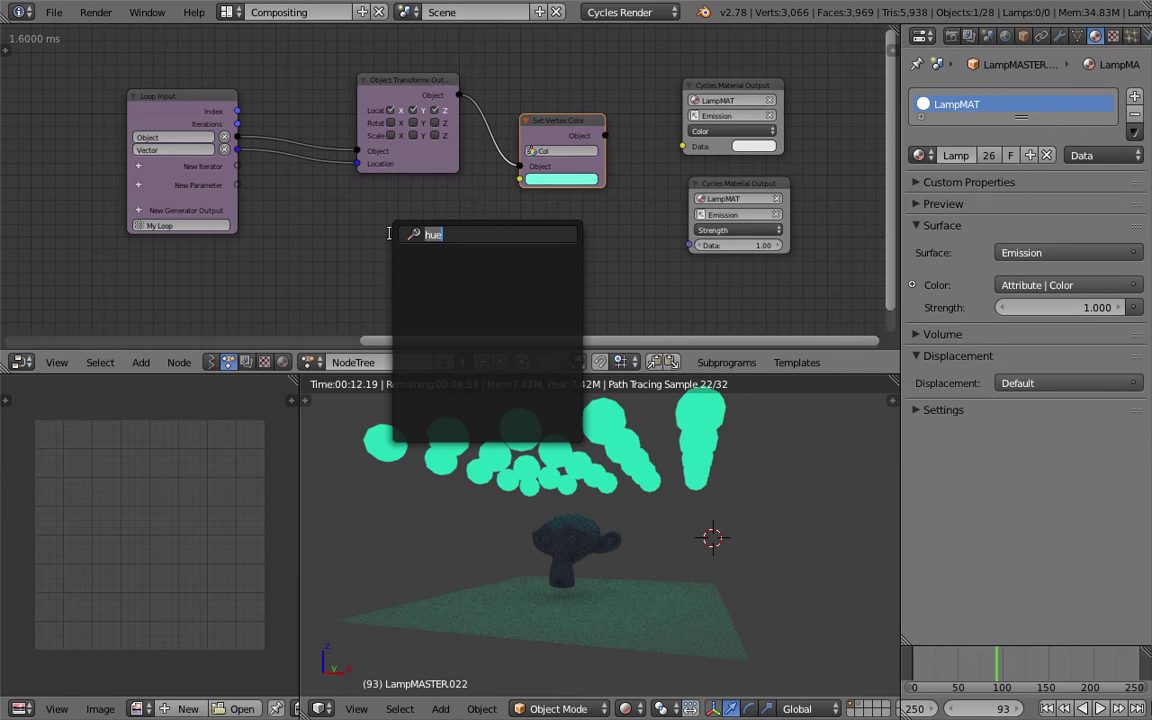
pyautogui.write('combin')
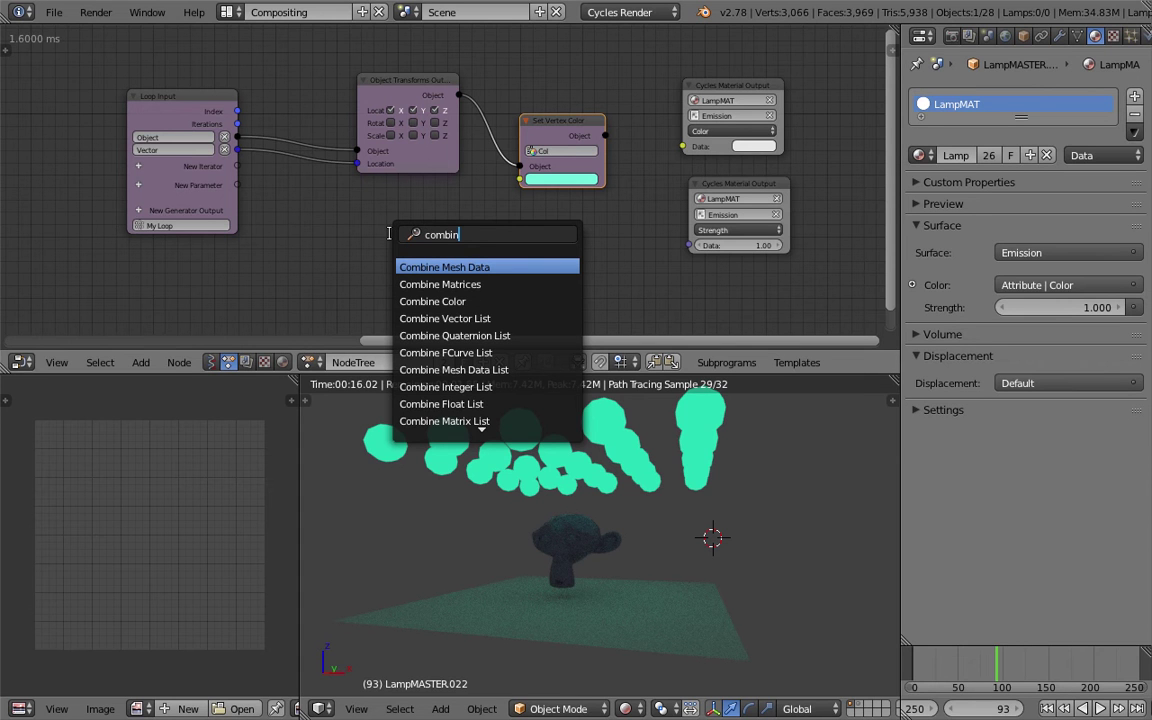
pyautogui.press('BackSpace')
pyautogui.press('BackSpace')
pyautogui.press('BackSpace')
pyautogui.press('BackSpace')
pyautogui.press('BackSpace')
pyautogui.press('BackSpace')
# Add a Random Vector node below Object Transforms Output and save the file.
pyautogui.write('random')
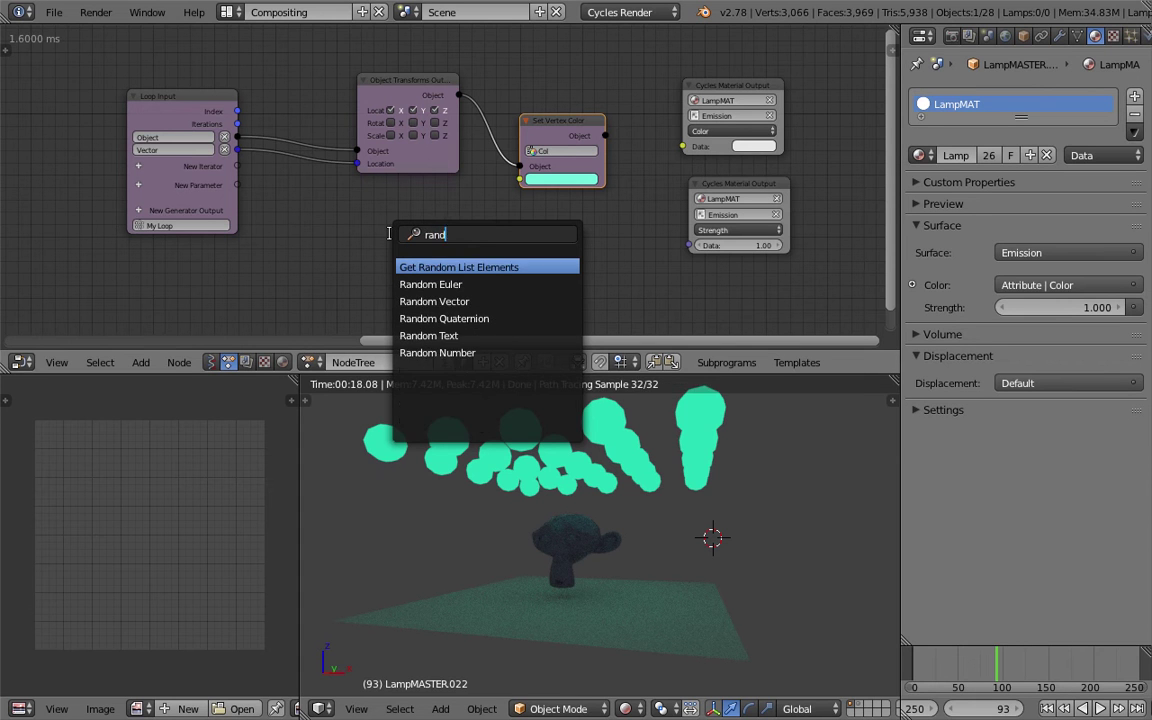
pyautogui.press('Down')
pyautogui.press('Down')
pyautogui.press('Return')
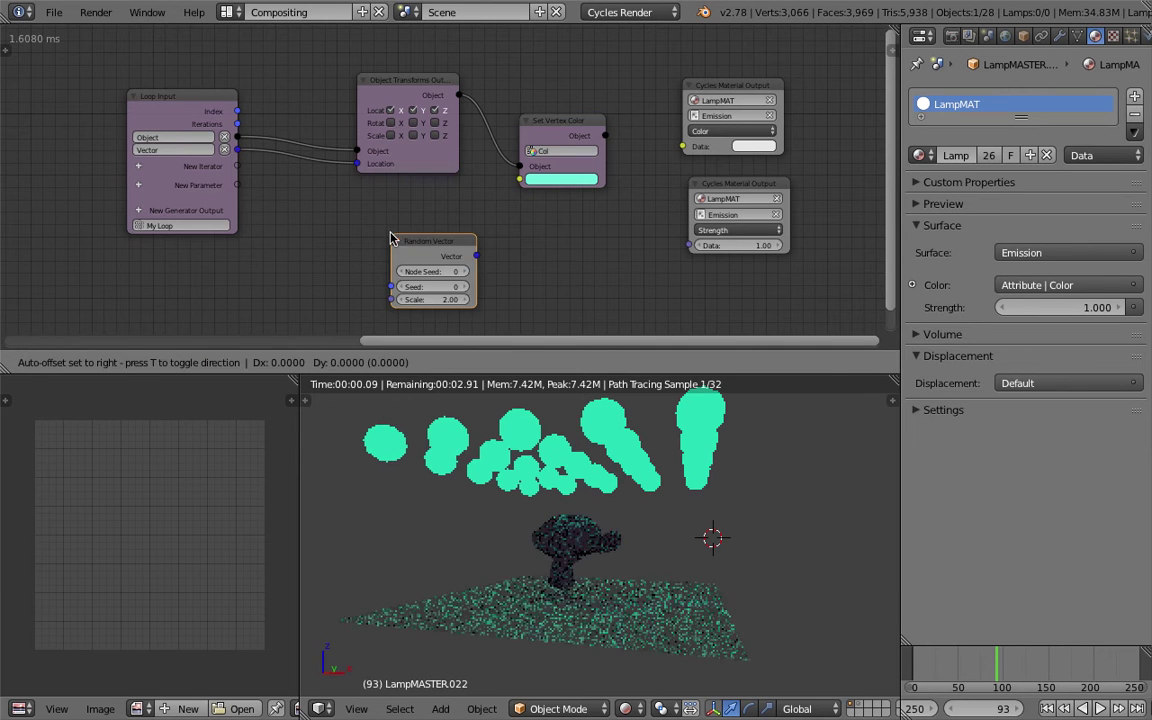
pyautogui.click(320, 233)
pyautogui.hotkey('ctrl', 's')
# Connect Loop Input's Index output to Random Vector's Seed input and save the file.
pyautogui.moveTo(237, 111); pyautogui.dragTo(321, 280)
pyautogui.moveTo(405, 248)
pyautogui.mouseDown()
pyautogui.moveTo(458, 218)
pyautogui.moveTo(423, 230)
pyautogui.moveTo(470, 190)
pyautogui.moveTo(520, 185)
pyautogui.moveTo(416, 249)
pyautogui.mouseUp()
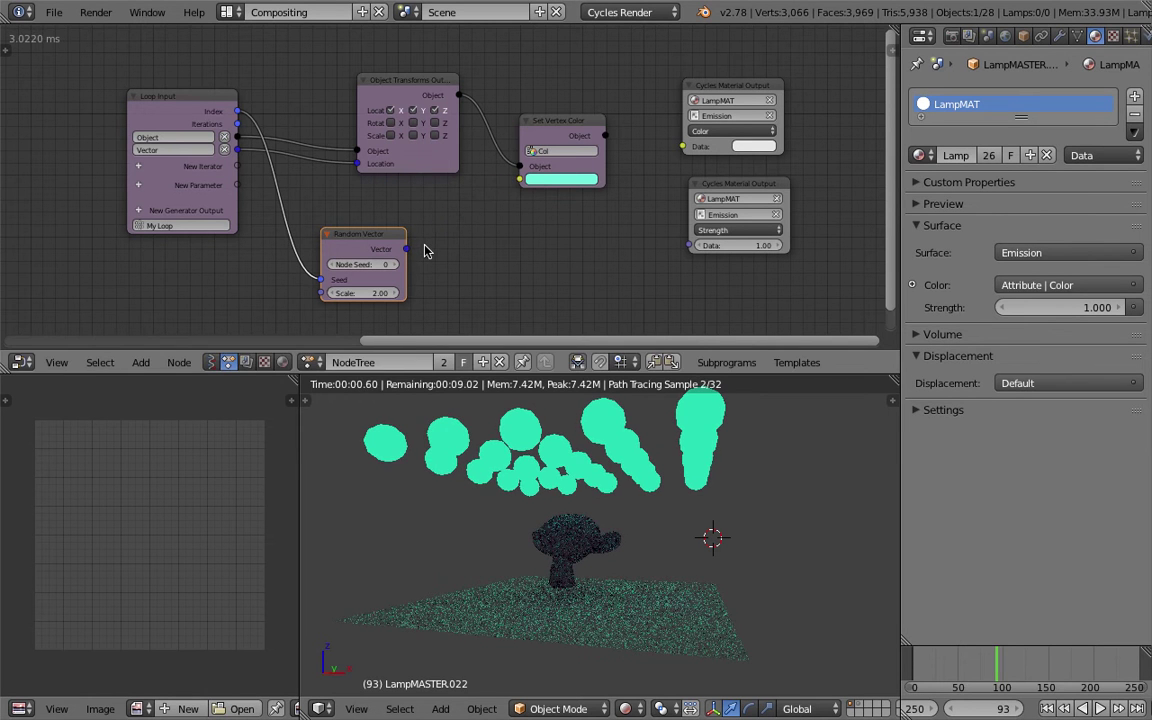
pyautogui.scroll(1, 424, 251)
pyautogui.hotkey('ctrl', 's')
pyautogui.click(430, 246)
pyautogui.scroll(2, 440, 240)
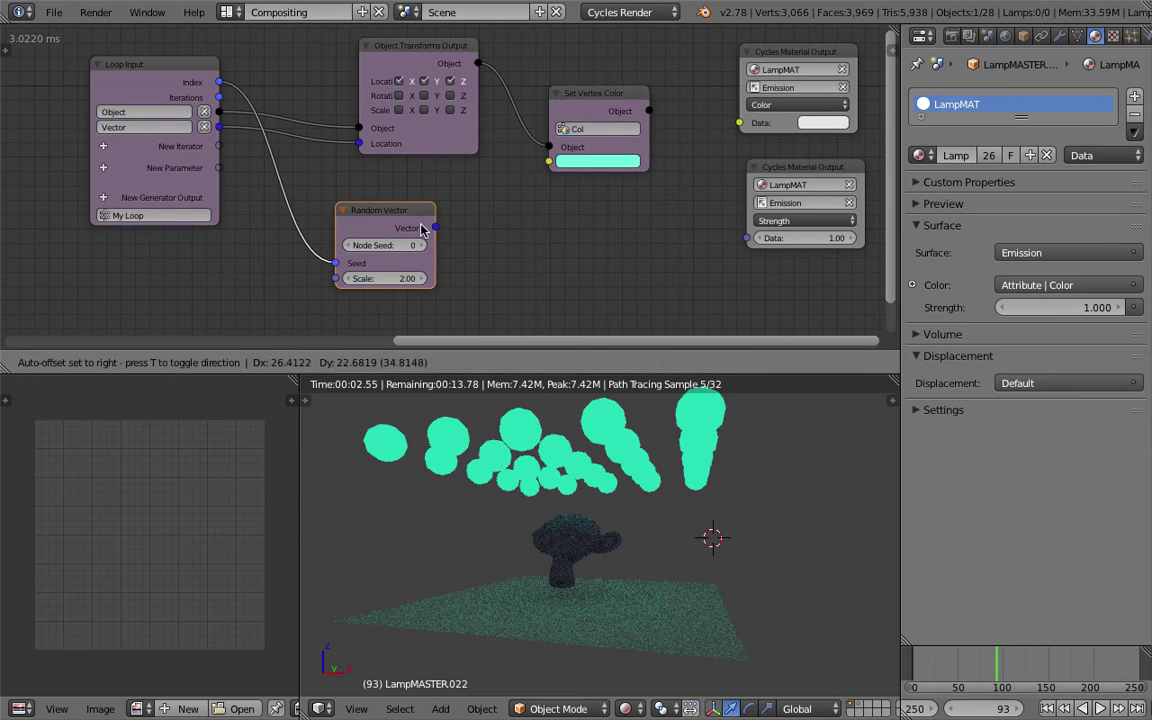
pyautogui.moveTo(436, 228); pyautogui.dragTo(406, 214)
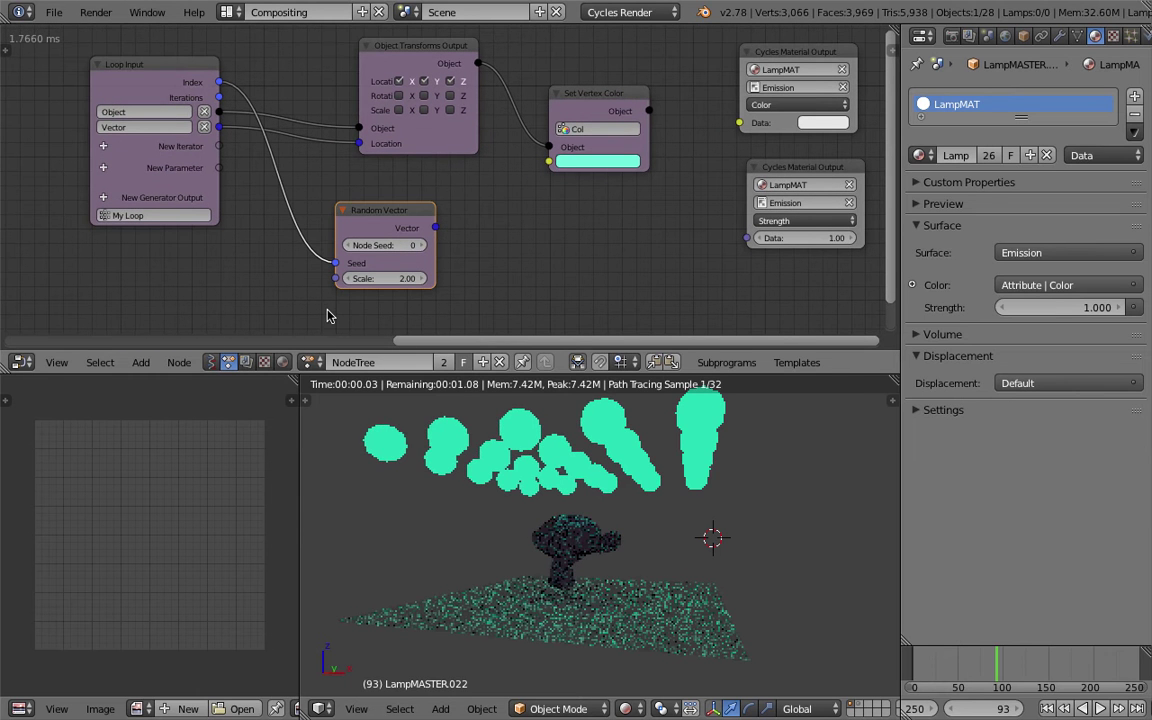
# Move Set Vertex Color and Random Vector apart to make room between them, and save the file.
pyautogui.moveTo(590, 140); pyautogui.dragTo(603, 127)
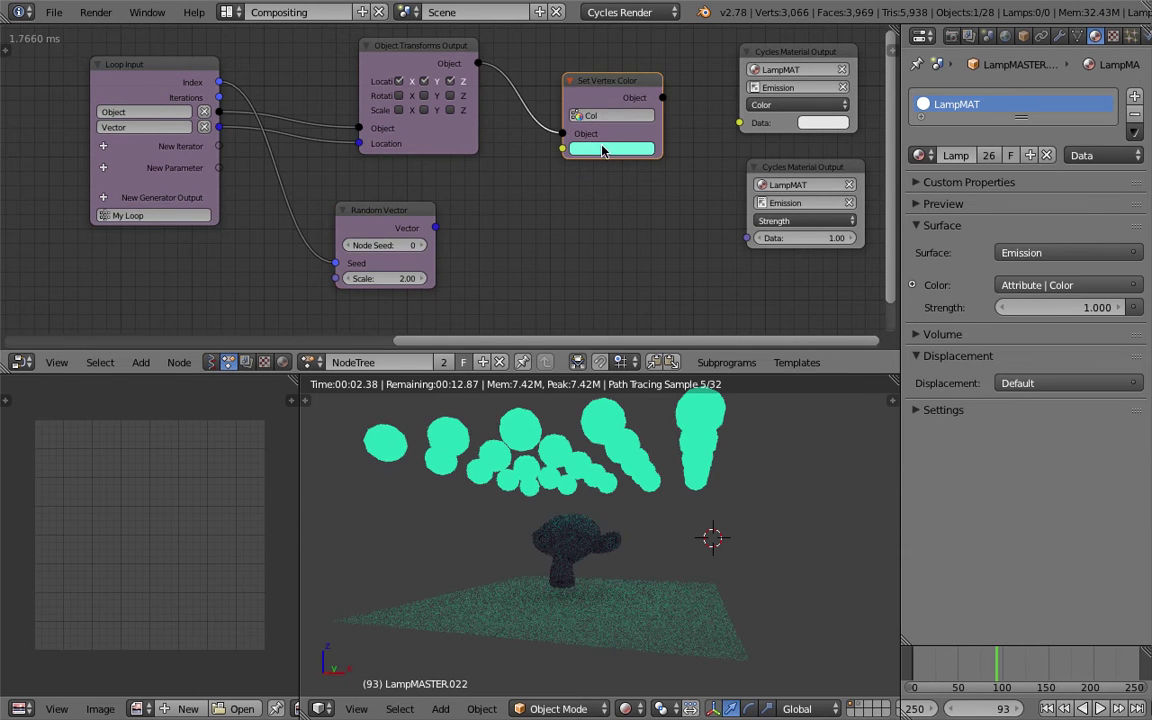
pyautogui.click(602, 150)
pyautogui.hotkey('ctrl', 's')
pyautogui.click(509, 211)
pyautogui.moveTo(607, 84); pyautogui.dragTo(619, 73)
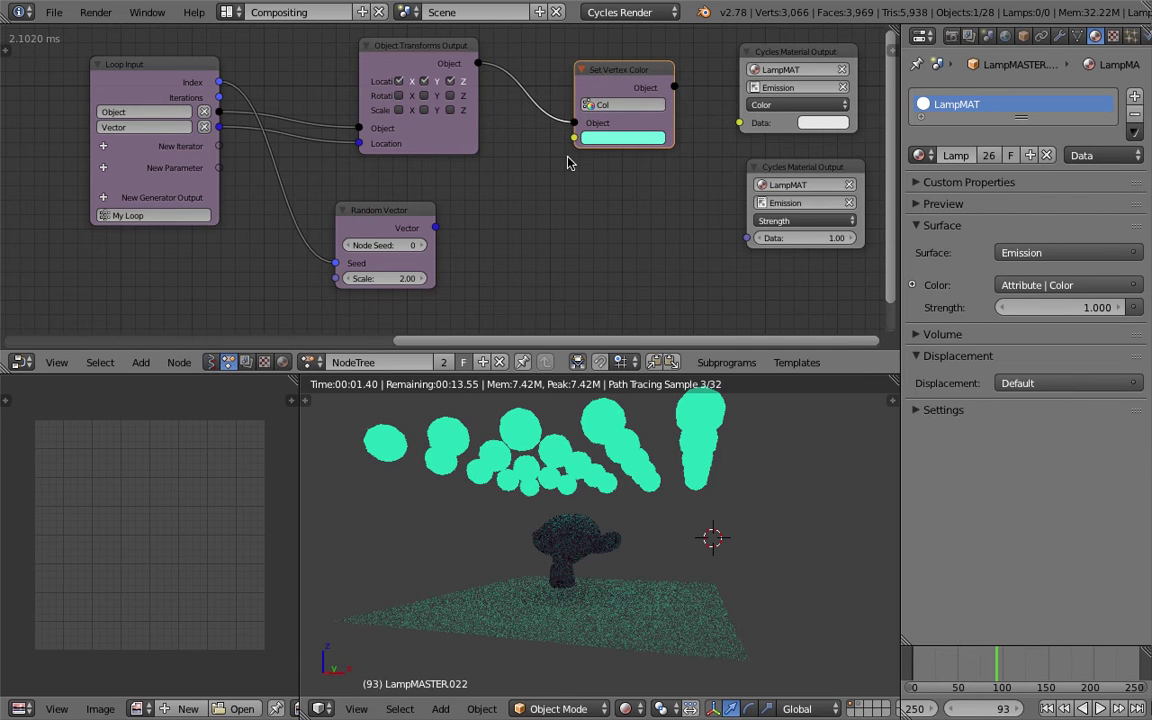
pyautogui.moveTo(421, 216); pyautogui.dragTo(378, 219)
# Add a Convert node linking Random Vector's Vector output to Set Vertex Color's Color input.
pyautogui.hotkey('ctrl', 'a')
pyautogui.write('conv')
pyautogui.press('Down')
pyautogui.press('Down')
pyautogui.press('Return')
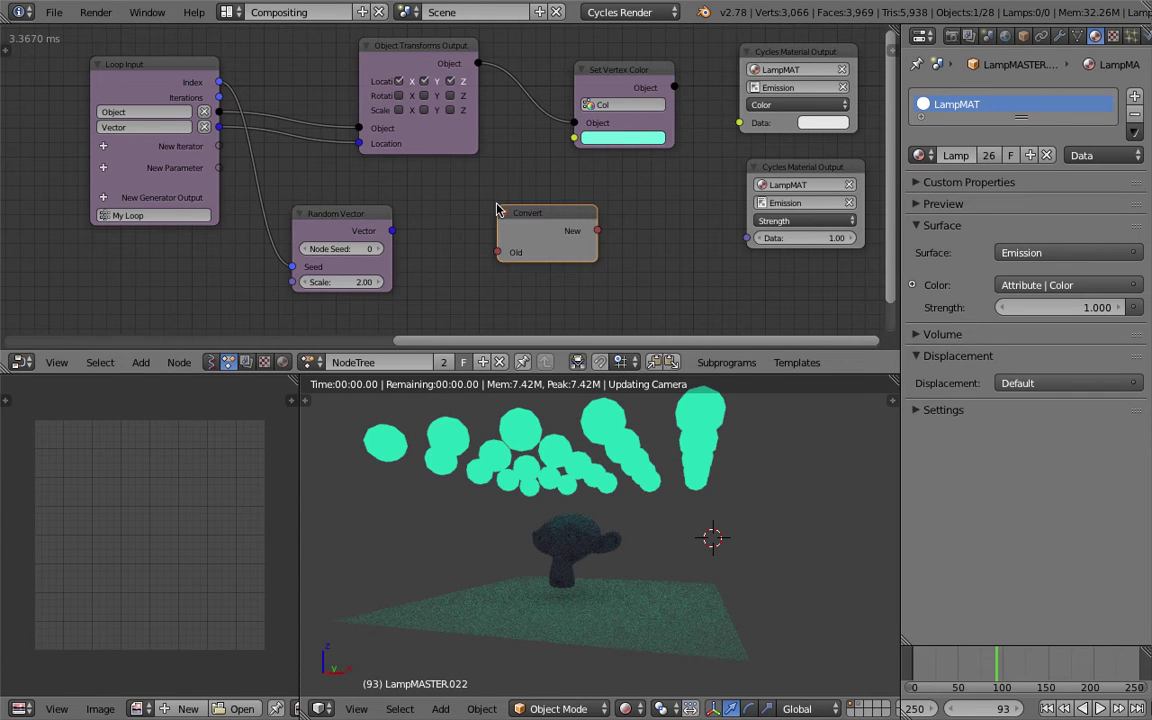
pyautogui.click(470, 198)
pyautogui.moveTo(393, 231); pyautogui.dragTo(468, 241)
pyautogui.moveTo(529, 209); pyautogui.dragTo(574, 138)
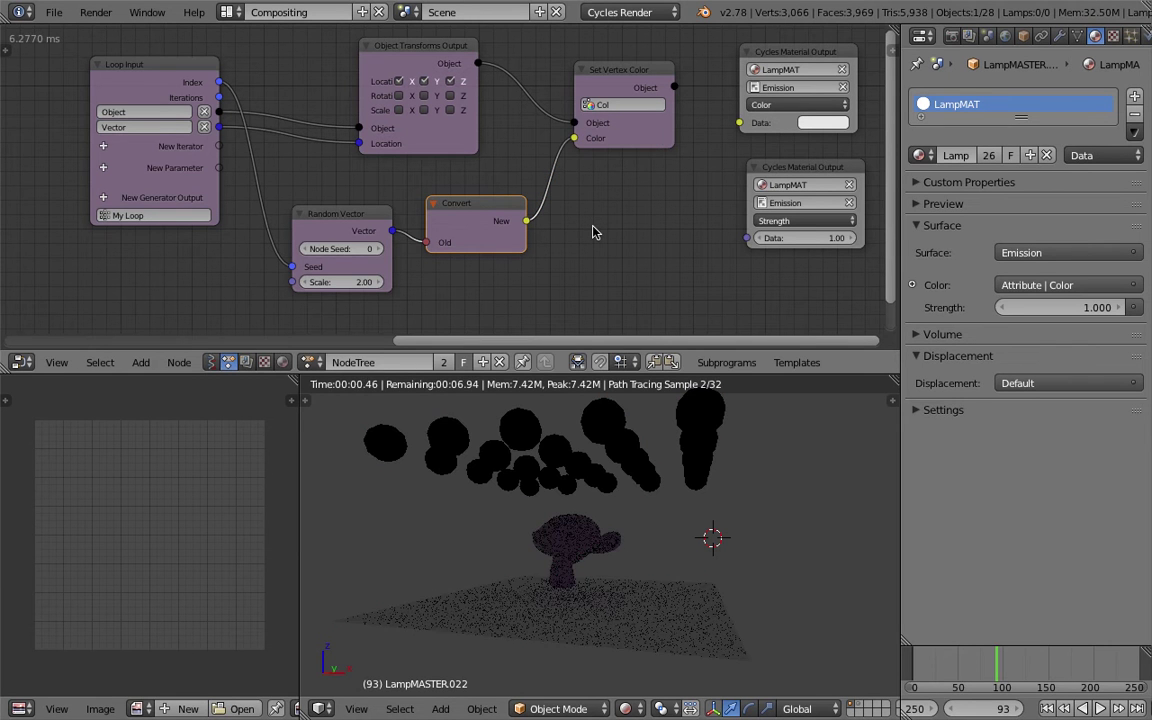
# Adjust the Random Vector's node seed and set its scale to 1.
pyautogui.moveTo(341, 249); pyautogui.dragTo(390, 249)
pyautogui.click(341, 282)
pyautogui.write('1')
pyautogui.press('Return')
# Delete the Convert and Random Vector nodes.
pyautogui.moveTo(599, 180); pyautogui.dragTo(590, 202, button='middle')
pyautogui.moveTo(625, 162); pyautogui.dragTo(636, 148)
pyautogui.click(470, 228)
pyautogui.press('x')
pyautogui.click(371, 237)
pyautogui.press('x')
# Add a Combine Color node and connect its Color output to Set Vertex Color's Color input.
pyautogui.hotkey('shift', 'a')
pyautogui.click(416, 240)
pyautogui.write('combi')
pyautogui.press('Down')
pyautogui.press('Down')
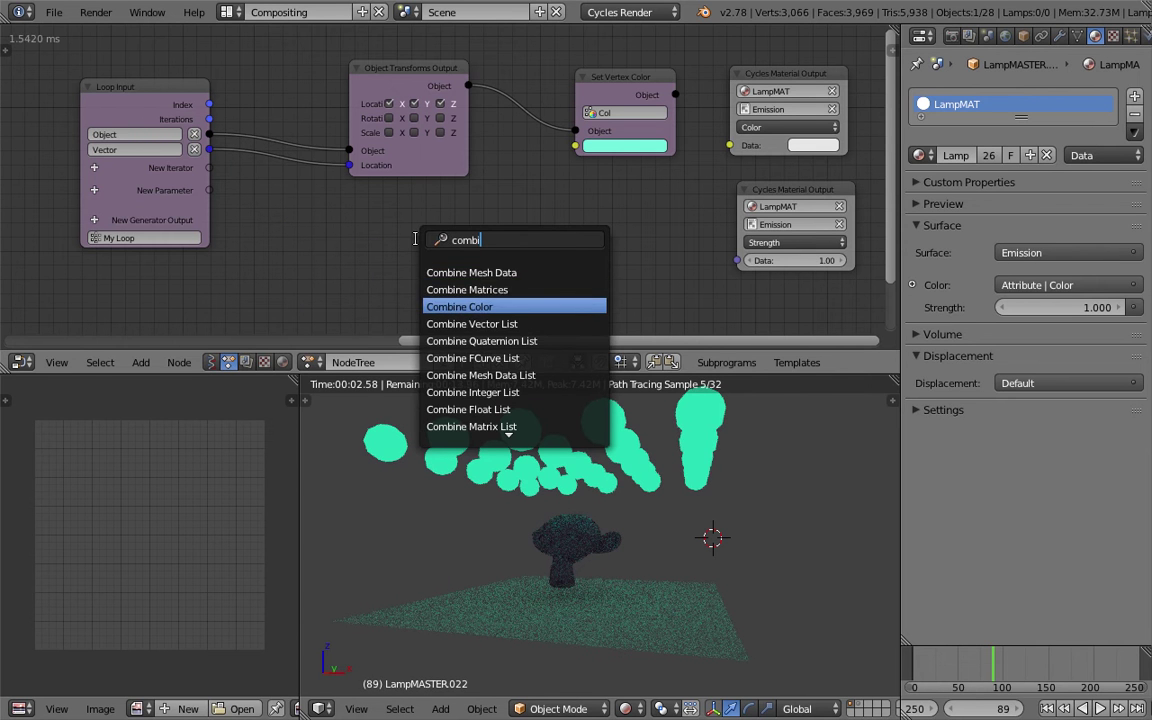
pyautogui.press('Return')
pyautogui.click(416, 240)
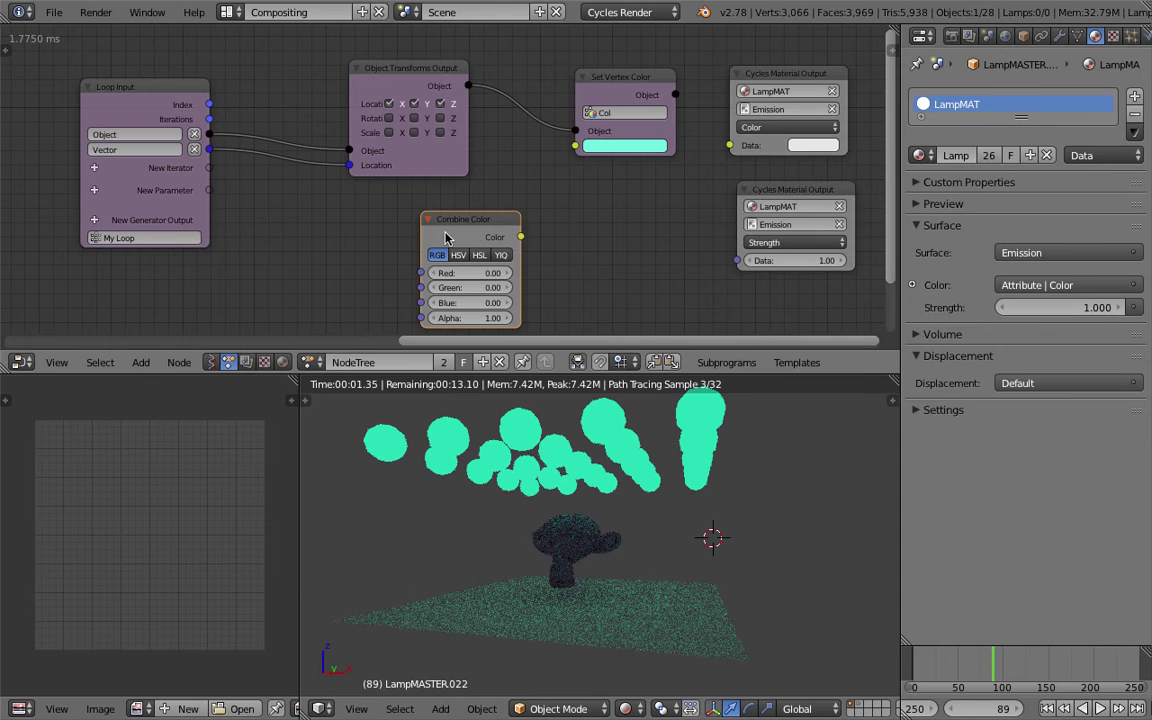
pyautogui.moveTo(521, 237); pyautogui.dragTo(575, 146)
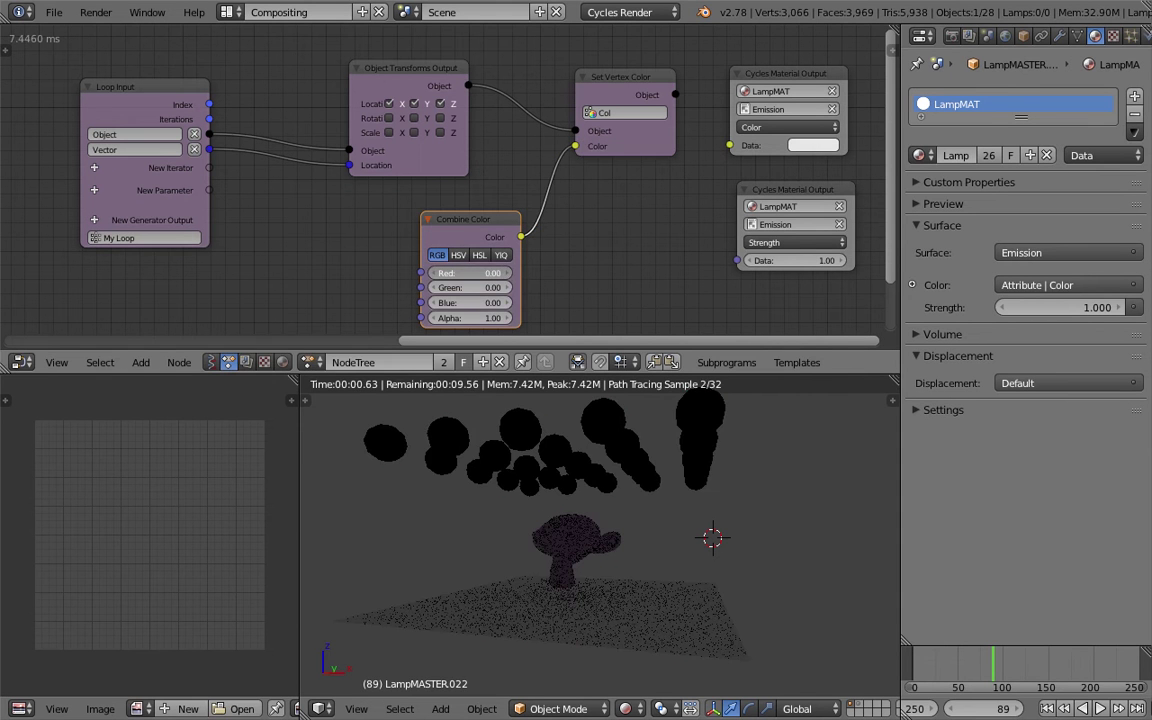
# Set Combine Color's Red to 0.81, Green to 0.42 and Blue to 0.51, saving the file.
pyautogui.moveTo(465, 273); pyautogui.dragTo(530, 288)
pyautogui.hotkey('ctrl', 's')
pyautogui.click(462, 296)
pyautogui.moveTo(465, 303); pyautogui.dragTo(560, 303)
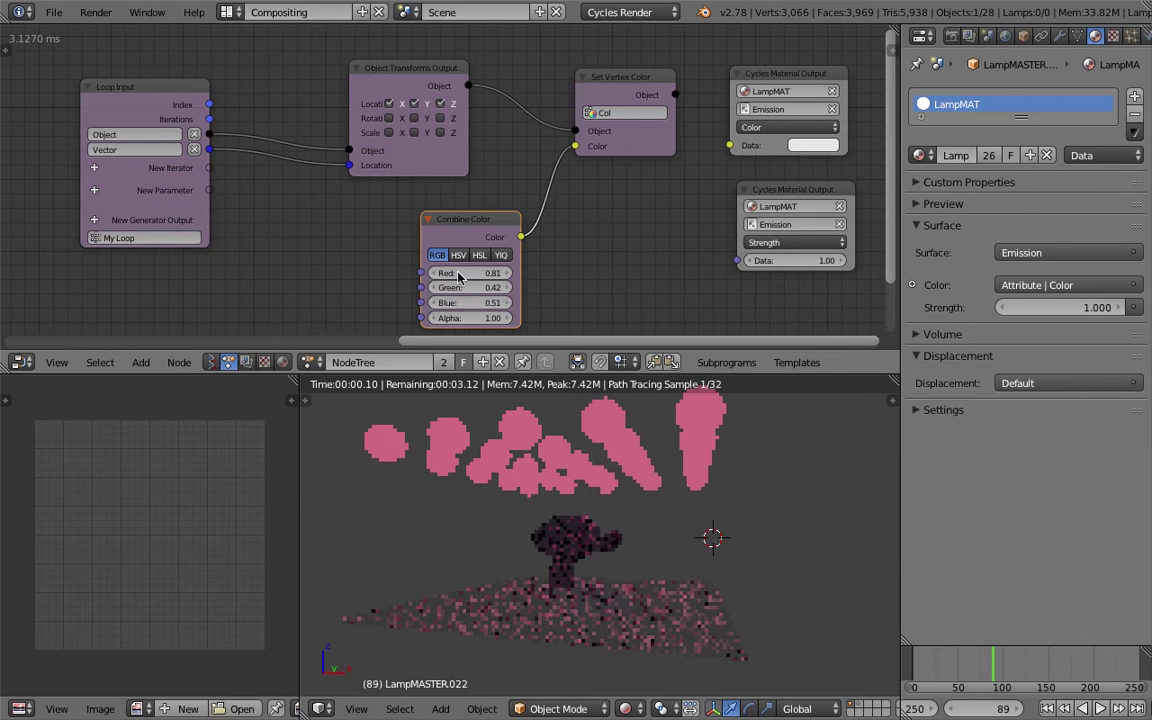
# Move the Combine Color and Loop Input nodes apart and add a Random Number node between them, saving the file.
pyautogui.moveTo(459, 221); pyautogui.dragTo(486, 214)
pyautogui.moveTo(182, 91); pyautogui.dragTo(152, 87)
pyautogui.moveTo(313, 262); pyautogui.dragTo(332, 223, button='middle')
pyautogui.hotkey('ctrl', 'a')
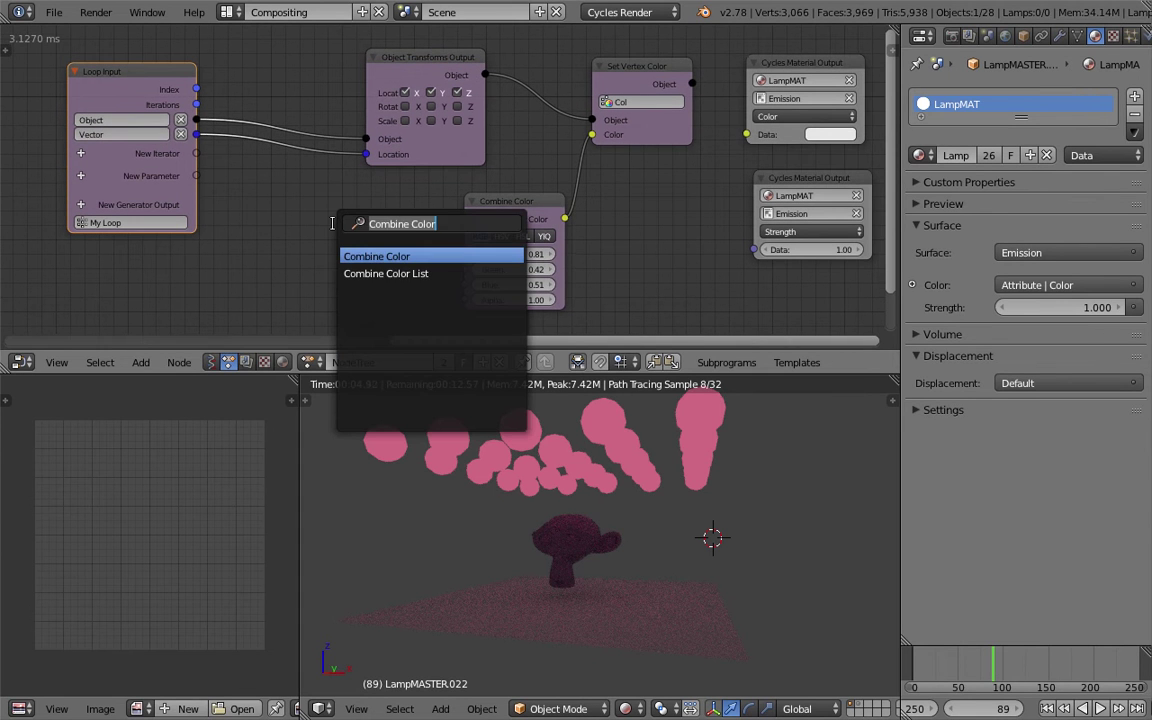
pyautogui.write('random n')
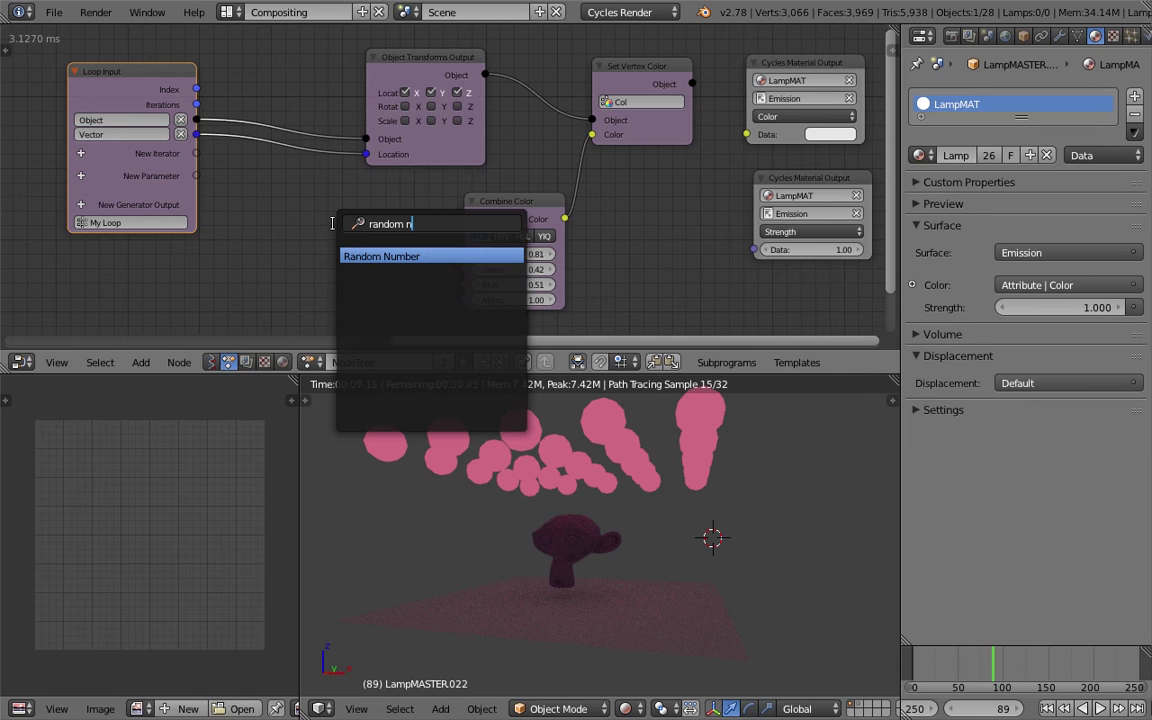
pyautogui.press('Return')
pyautogui.click(274, 201)
pyautogui.hotkey('ctrl', 's')
pyautogui.click(274, 201)
# Arrange the Random Number and Loop Input nodes so Random Number sits between Loop Input and Combine Color.
pyautogui.moveTo(275, 206); pyautogui.dragTo(232, 210)
pyautogui.moveTo(144, 88); pyautogui.dragTo(105, 88)
pyautogui.scroll(-2, 289, 243)
pyautogui.scroll(2, 275, 228)
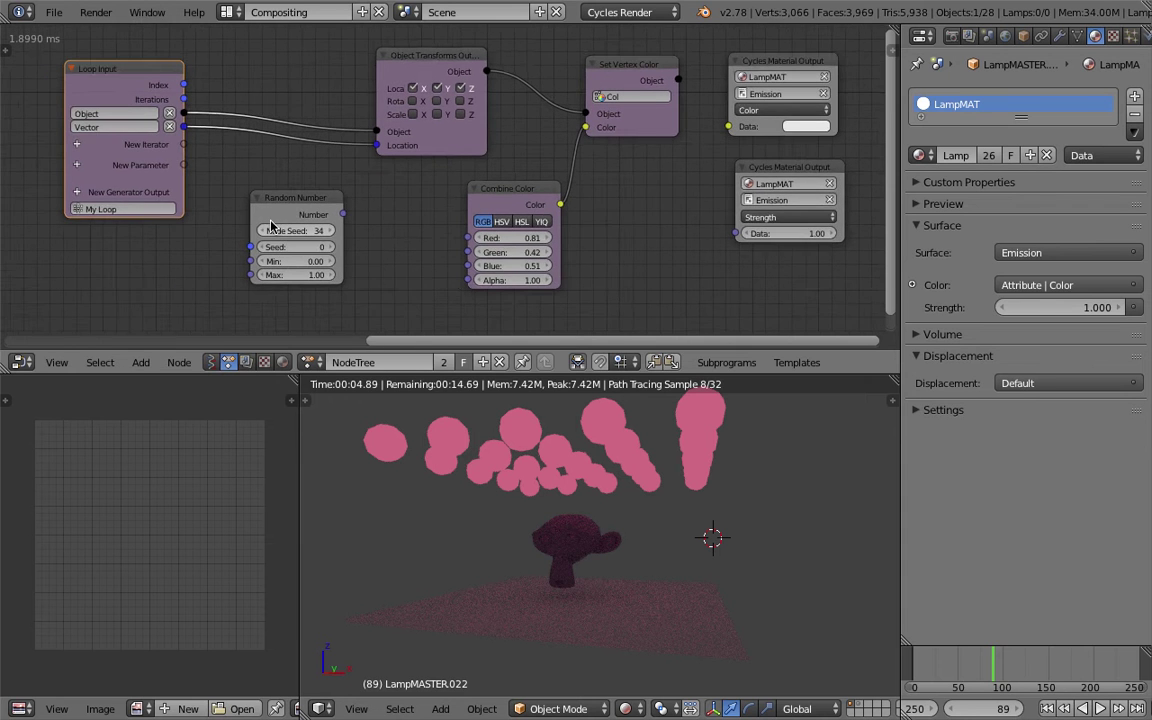
pyautogui.scroll(1, 280, 265)
pyautogui.scroll(-1, 260, 255)
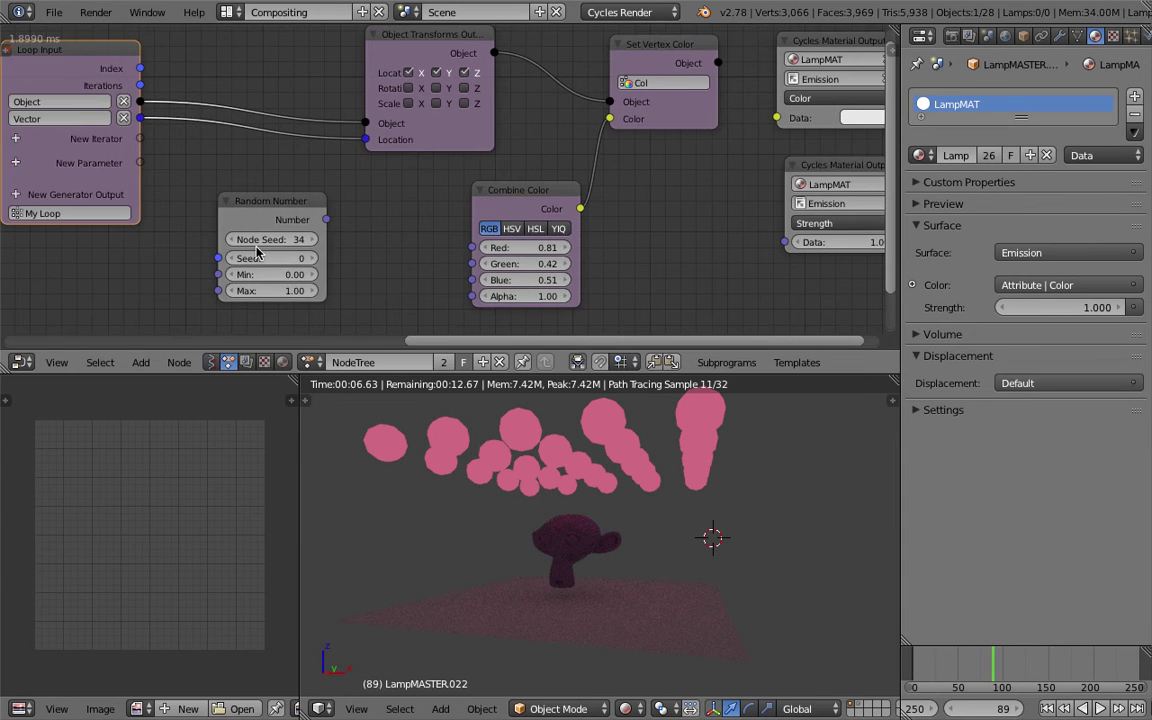
pyautogui.click(277, 198)
pyautogui.scroll(-1, 277, 185)
pyautogui.moveTo(277, 194); pyautogui.dragTo(274, 177)
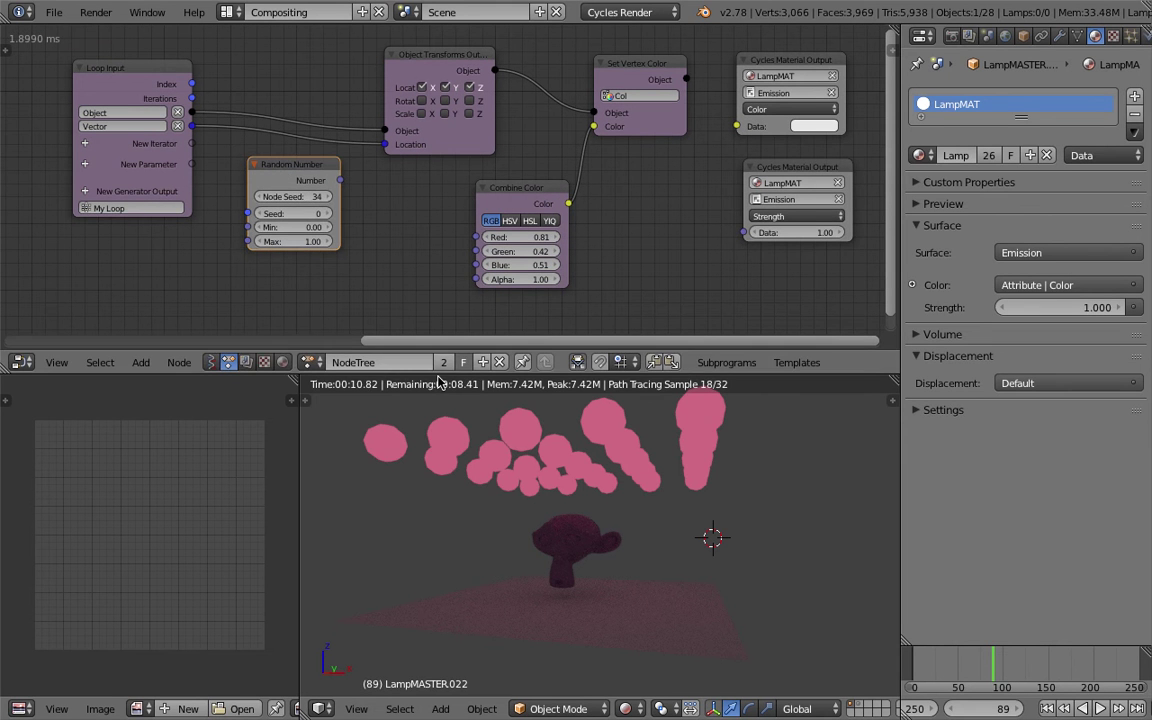
# Connect Loop Input's Index to Random Number's Seed and its Number output to Combine Color's Red, saving the file.
pyautogui.moveTo(439, 374); pyautogui.dragTo(430, 460)
pyautogui.moveTo(318, 295); pyautogui.dragTo(334, 302, button='middle')
pyautogui.moveTo(206, 93); pyautogui.dragTo(263, 218)
pyautogui.moveTo(357, 186); pyautogui.dragTo(509, 258)
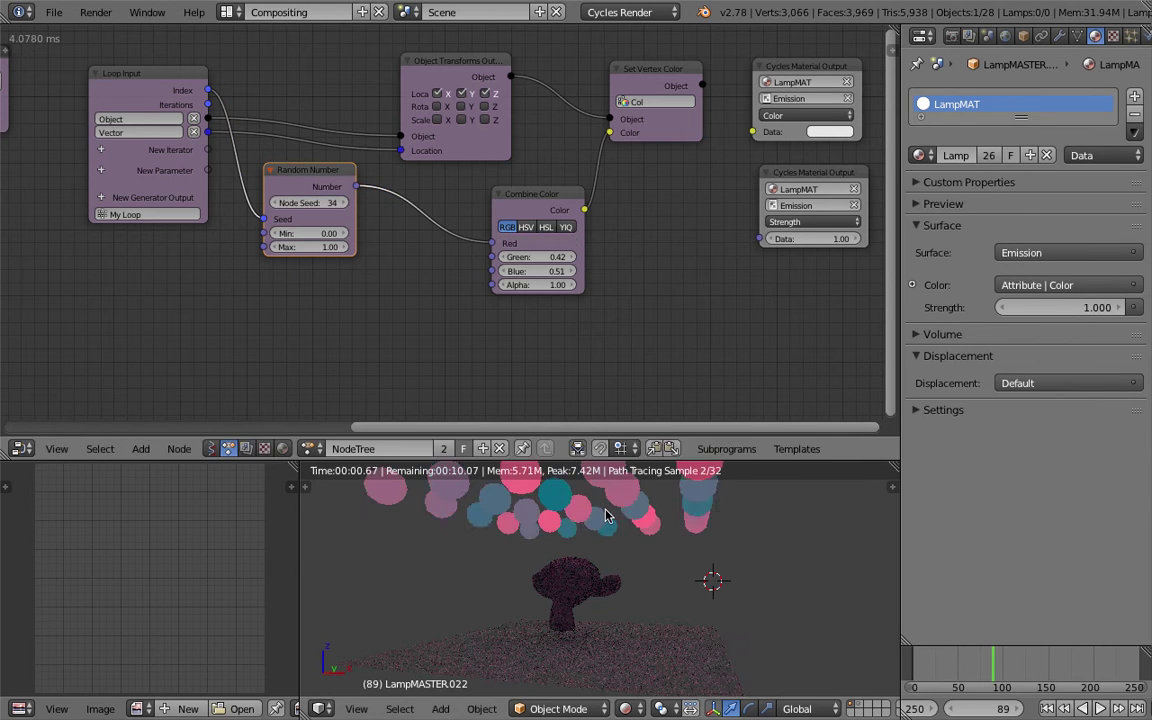
pyautogui.hotkey('ctrl', 's')
pyautogui.click(600, 548)
# Duplicate the Random Number node, feeding the copy's Seed from the loop's Index and connecting its Number to Combine Color's Green.
pyautogui.moveTo(440, 343)
pyautogui.mouseDown(button='middle')
pyautogui.moveTo(436, 299)
pyautogui.moveTo(459, 350)
pyautogui.mouseUp(button='middle')
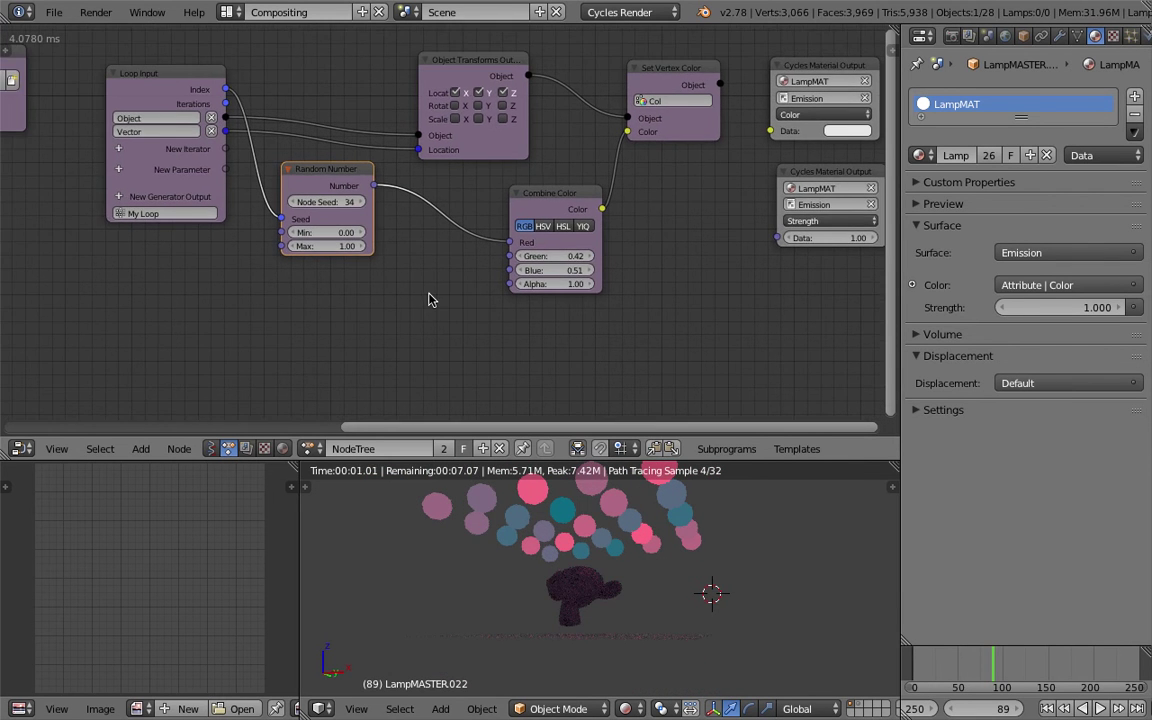
pyautogui.hotkey('shift', 'd')
pyautogui.click(313, 279)
pyautogui.moveTo(219, 92); pyautogui.dragTo(512, 260)
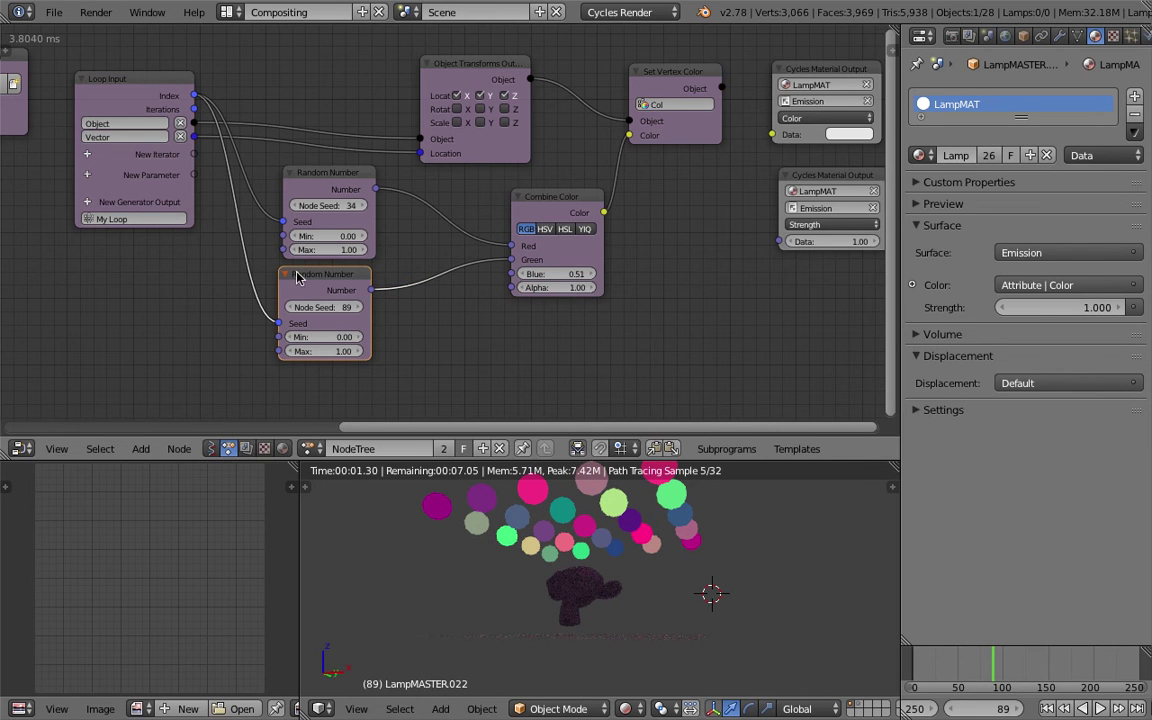
# Add a third Random Number copy with Index wired to its Seed and its Number to Combine Color's Blue, saving the file.
pyautogui.hotkey('shift', 'd')
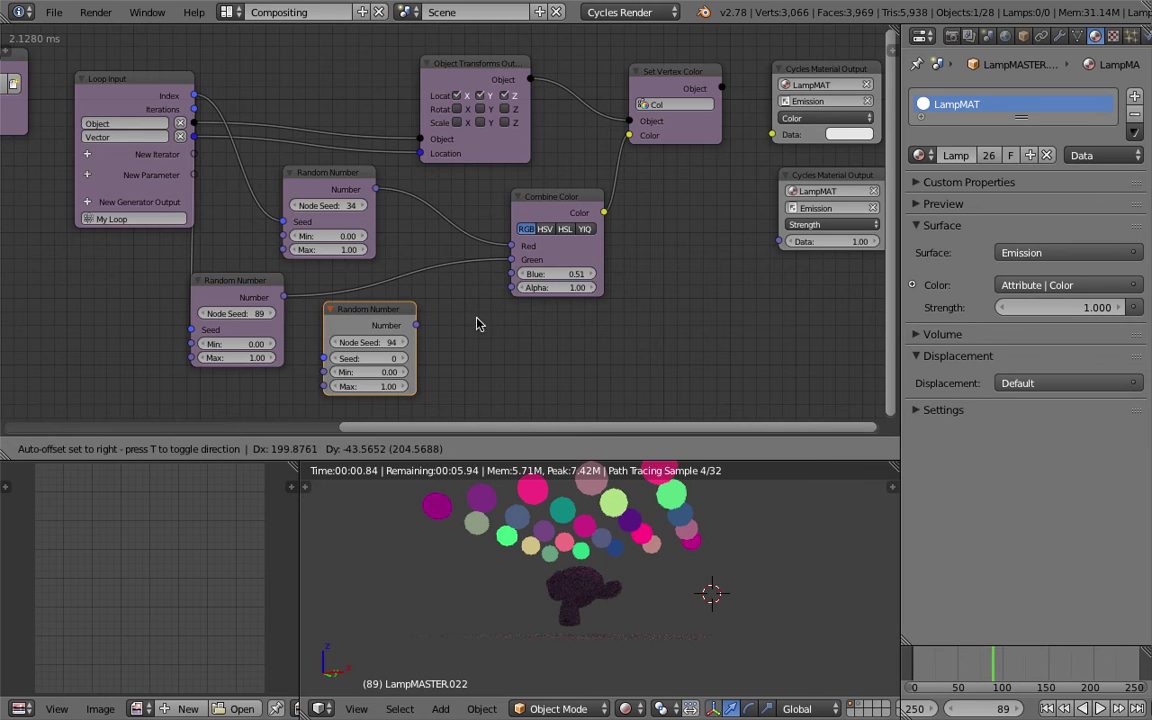
pyautogui.click(478, 321)
pyautogui.moveTo(193, 95); pyautogui.dragTo(324, 358)
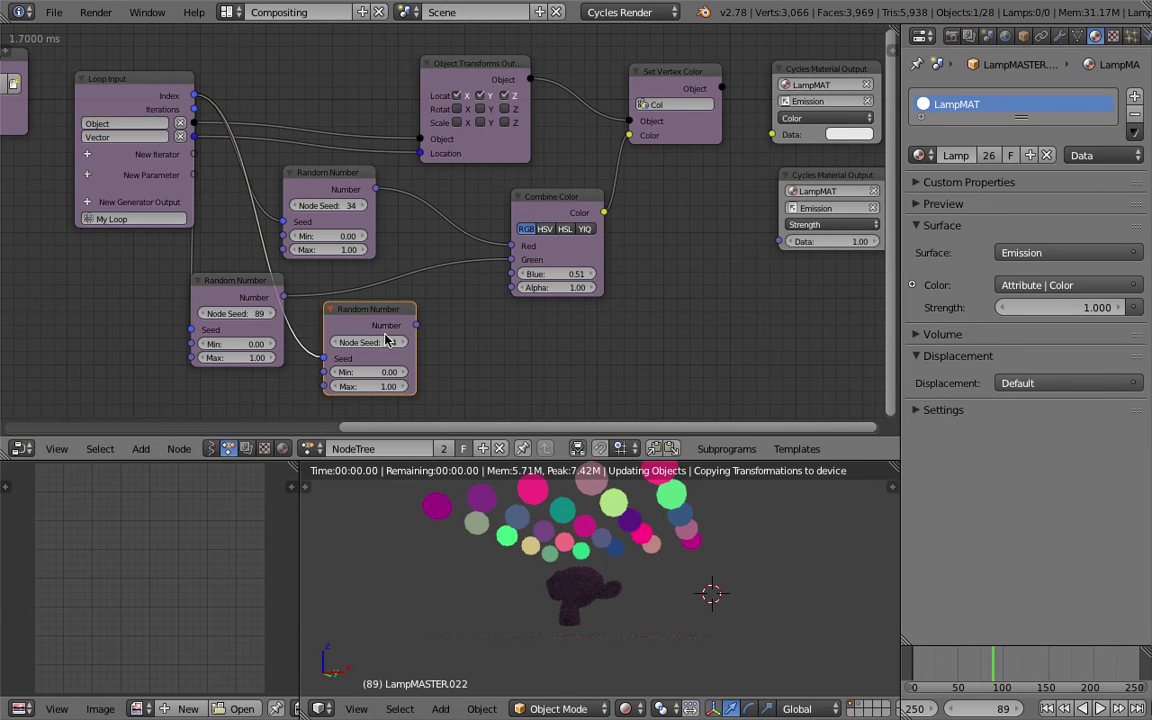
pyautogui.moveTo(415, 325); pyautogui.dragTo(513, 274)
pyautogui.hotkey('ctrl', 's')
pyautogui.click(604, 361)
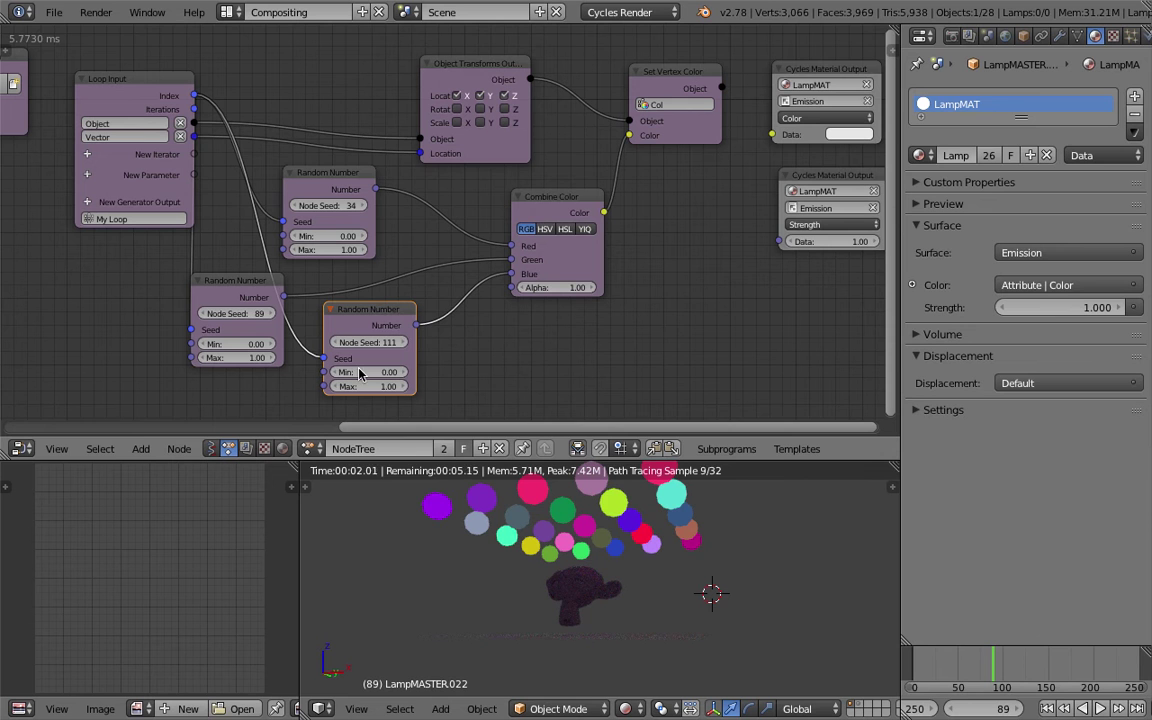
# Set the node seeds of the Random Number nodes feeding Red, Green and Blue to 84, 138 and 144.
pyautogui.moveTo(369, 342); pyautogui.dragTo(402, 342)
pyautogui.moveTo(245, 314); pyautogui.dragTo(294, 314)
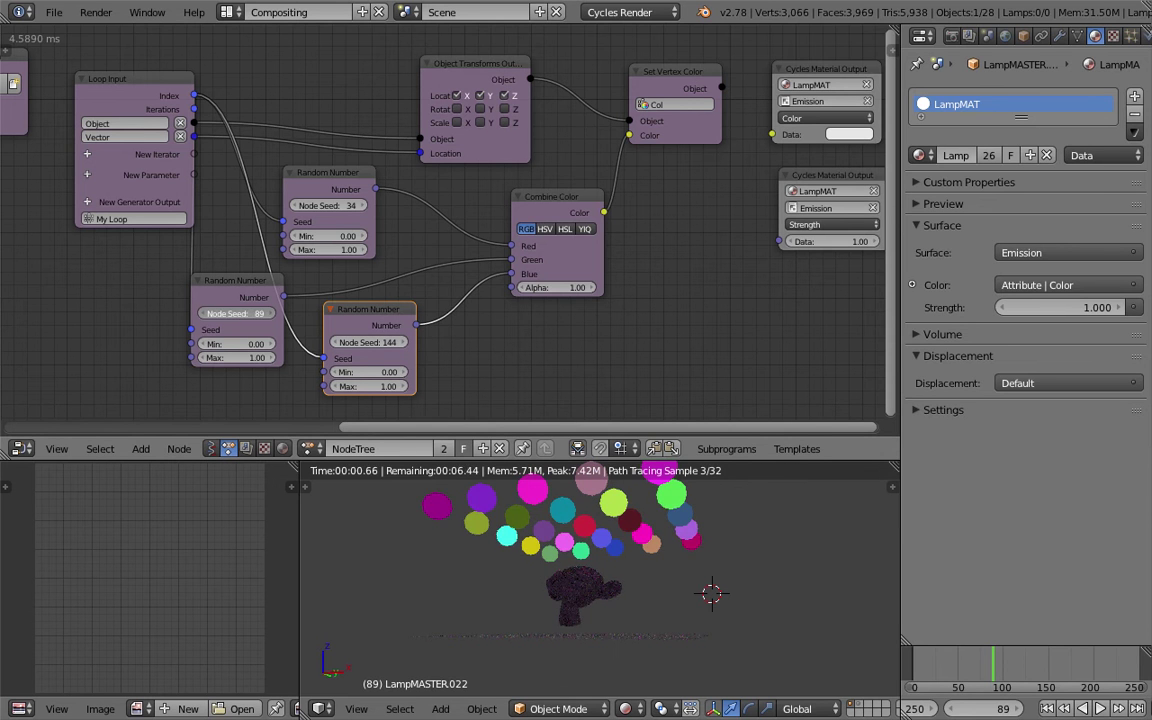
pyautogui.moveTo(328, 205); pyautogui.dragTo(378, 205)
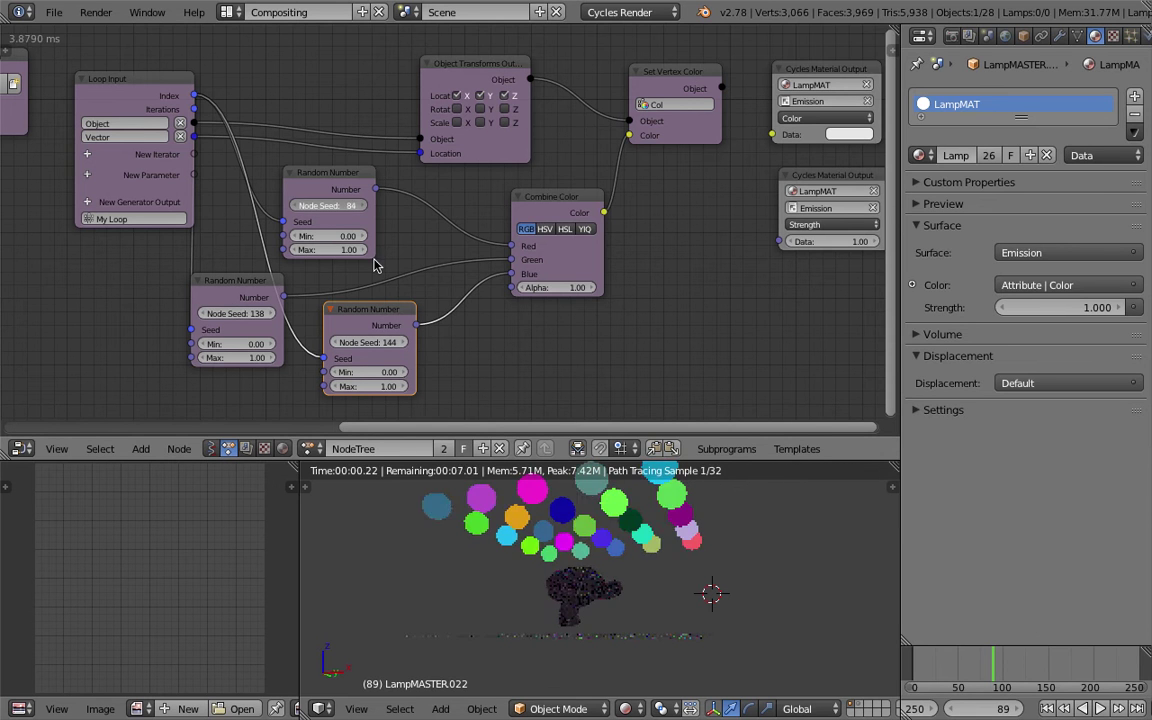
# Examine the randomly coloured lamps over the monkey head and the Object Instancer part of the node tree, enlarging the 3D view.
pyautogui.moveTo(633, 625); pyautogui.dragTo(580, 606, button='middle')
pyautogui.scroll(4, 580, 612)
pyautogui.scroll(-4, 531, 608)
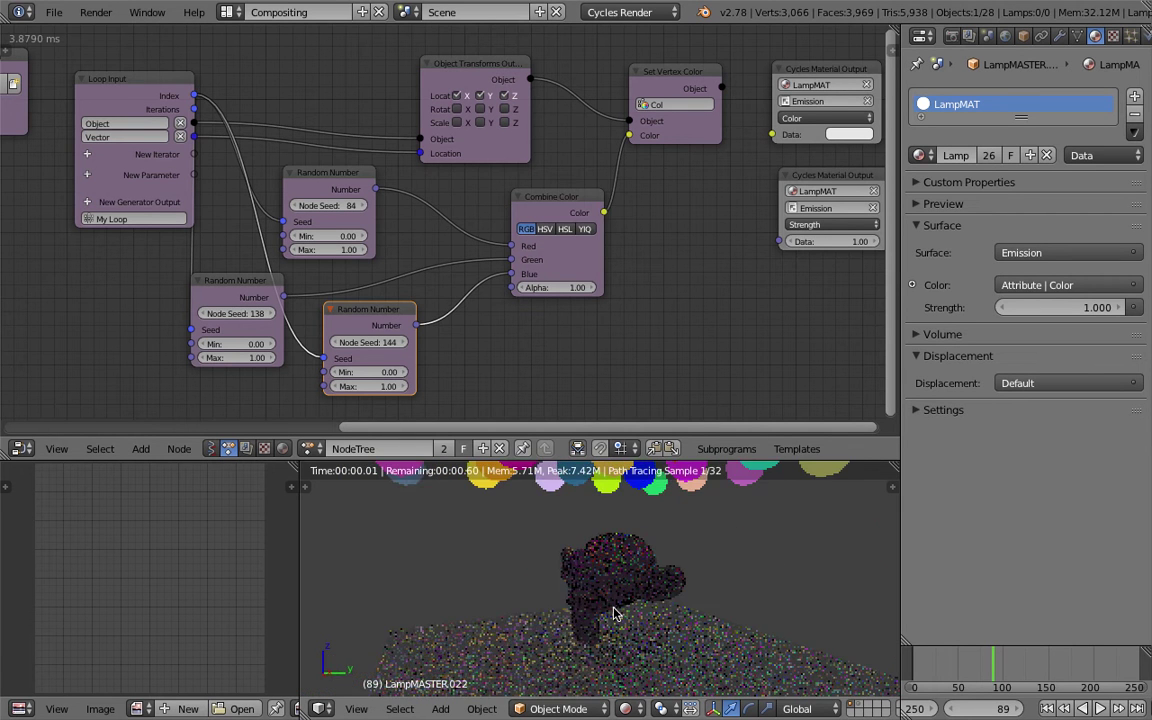
pyautogui.moveTo(583, 583); pyautogui.dragTo(600, 604, button='middle')
pyautogui.moveTo(25, 309); pyautogui.dragTo(400, 373, button='middle')
pyautogui.moveTo(234, 329); pyautogui.dragTo(293, 247, button='middle')
pyautogui.scroll(-1, 670, 569)
pyautogui.moveTo(688, 572); pyautogui.dragTo(670, 569, button='middle')
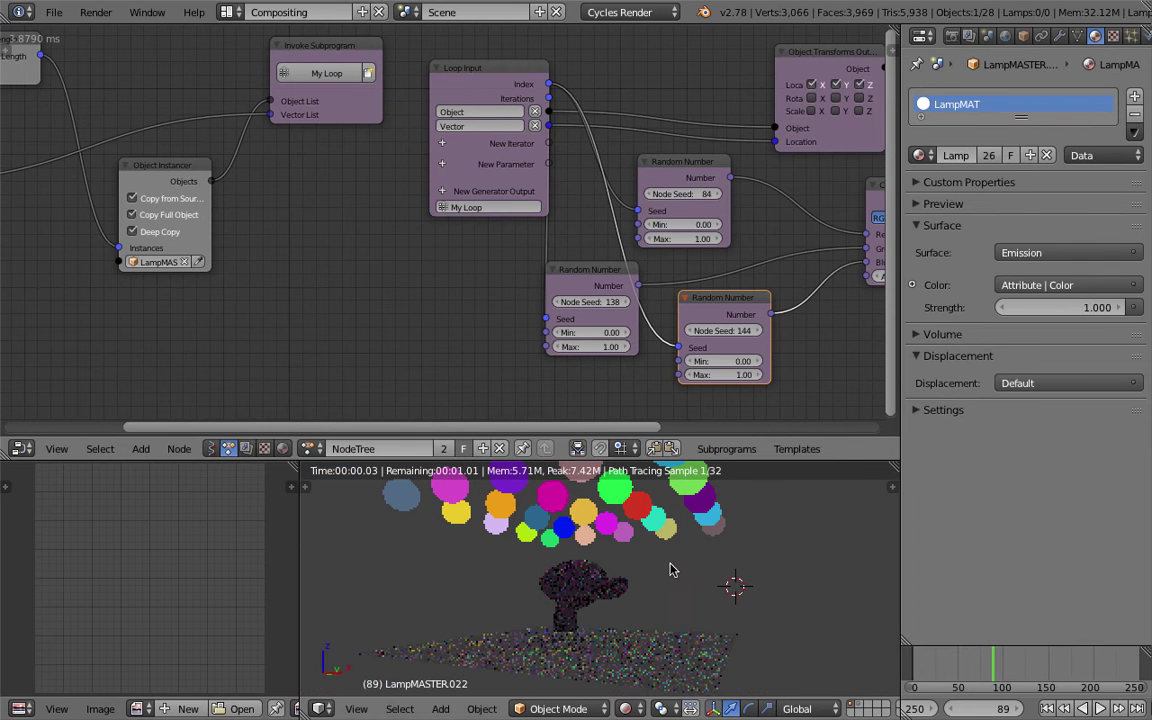
pyautogui.moveTo(757, 460); pyautogui.dragTo(757, 348)
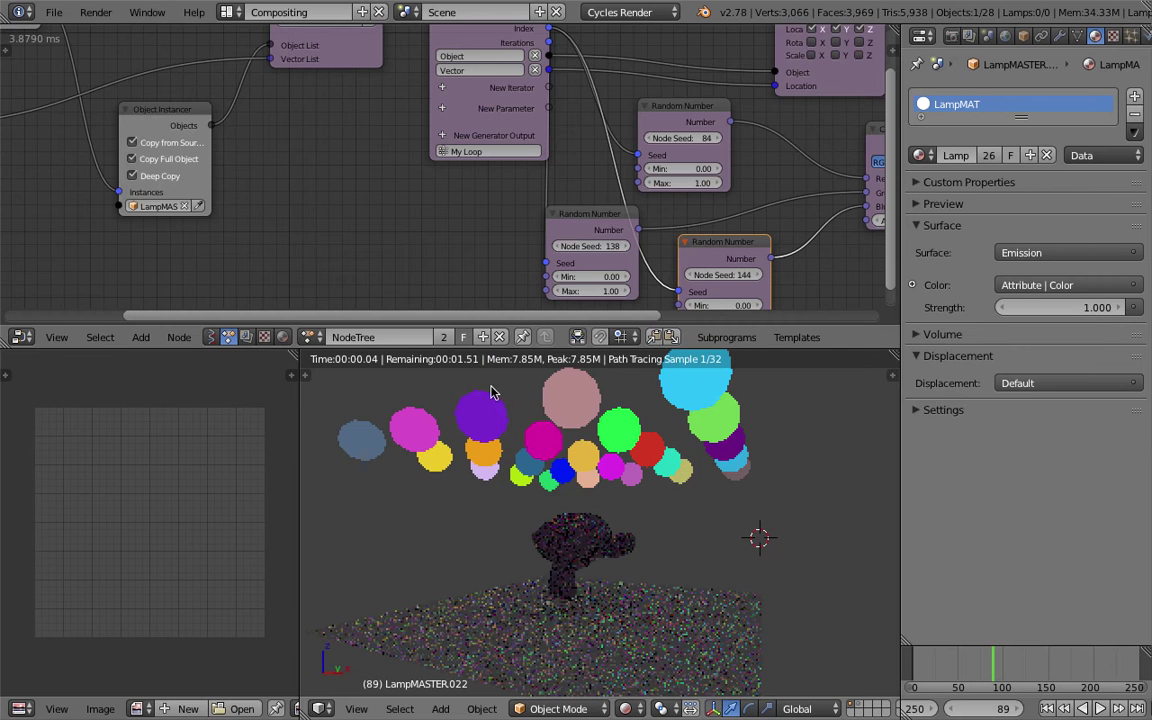
# Set the LampMAT Emission Strength value to 2 in its Cycles Material Output node.
pyautogui.moveTo(515, 192); pyautogui.dragTo(357, 208, button='middle')
pyautogui.scroll(-6, 357, 208)
pyautogui.keyDown('ctrl'); pyautogui.moveTo(440, 160); pyautogui.dragTo(616, 170, button='middle'); pyautogui.keyUp('ctrl')
pyautogui.moveTo(663, 163); pyautogui.dragTo(686, 163)
pyautogui.click(714, 208)
pyautogui.write('2')
pyautogui.press('Return')
pyautogui.click(710, 212)
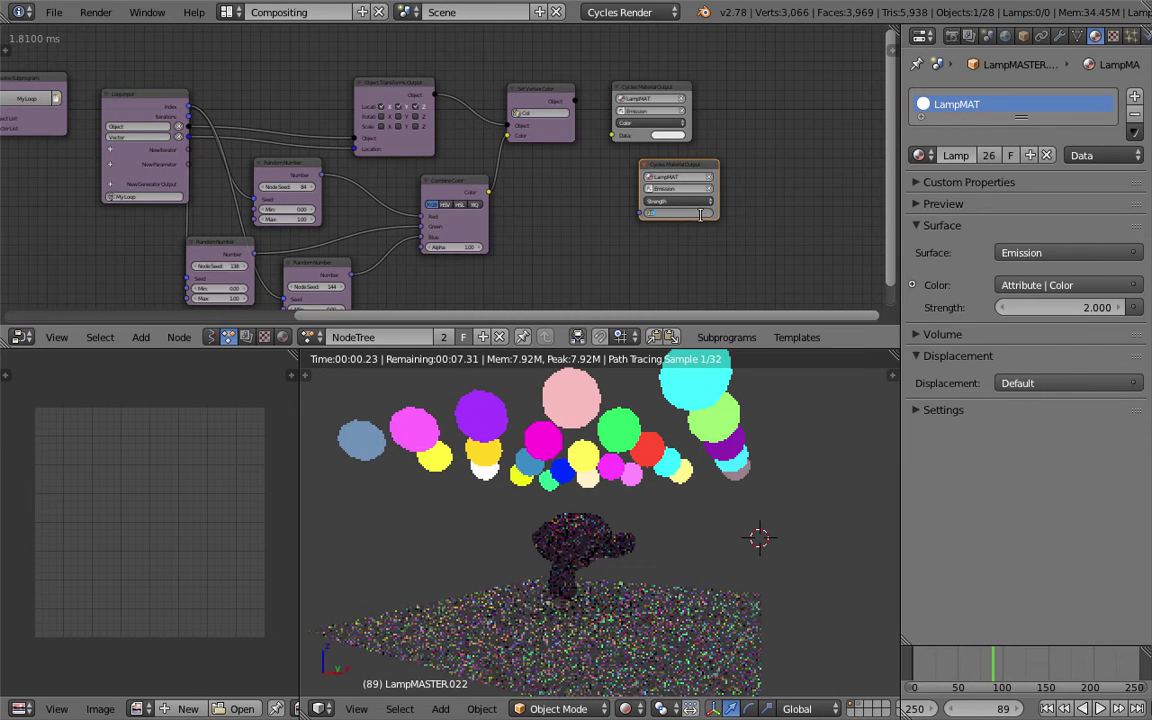
pyautogui.hotkey('ctrl', 'z')
# Move both Cycles Material Output nodes further from Set Vertex Color and save the file.
pyautogui.moveTo(653, 87); pyautogui.dragTo(708, 68)
pyautogui.moveTo(678, 164); pyautogui.dragTo(753, 163)
pyautogui.moveTo(714, 68); pyautogui.dragTo(759, 81)
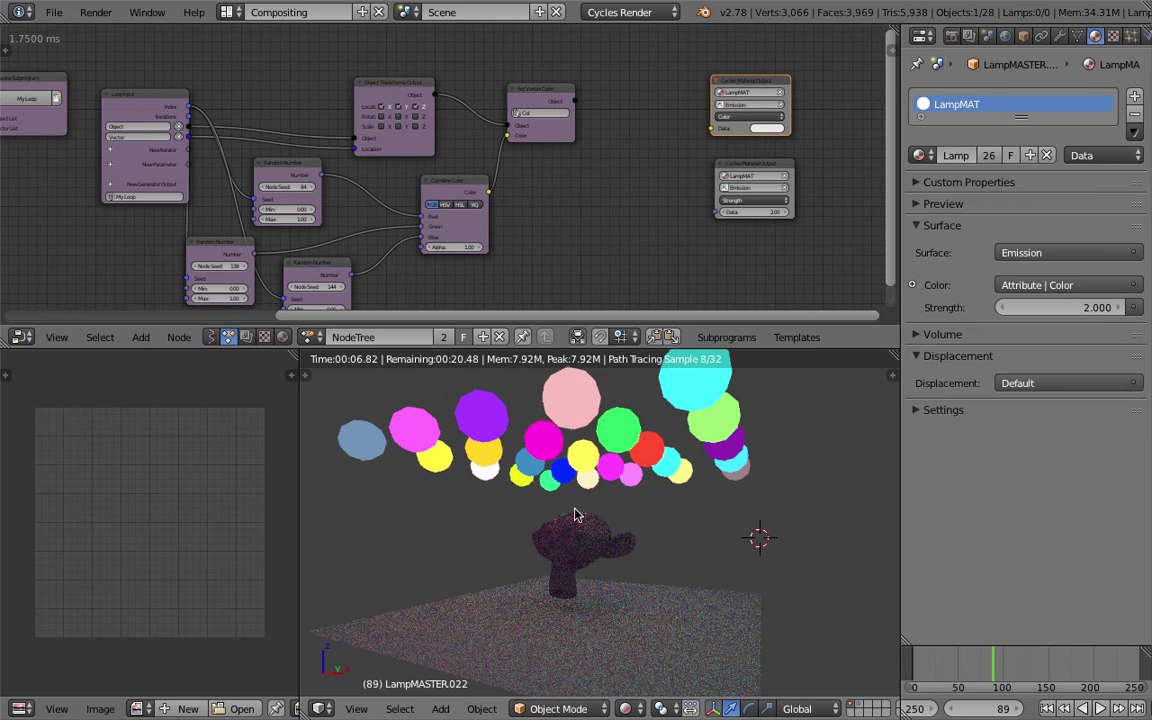
pyautogui.moveTo(570, 523); pyautogui.dragTo(630, 527, button='middle')
pyautogui.scroll(1, 634, 528)
pyautogui.hotkey('ctrl', 's')
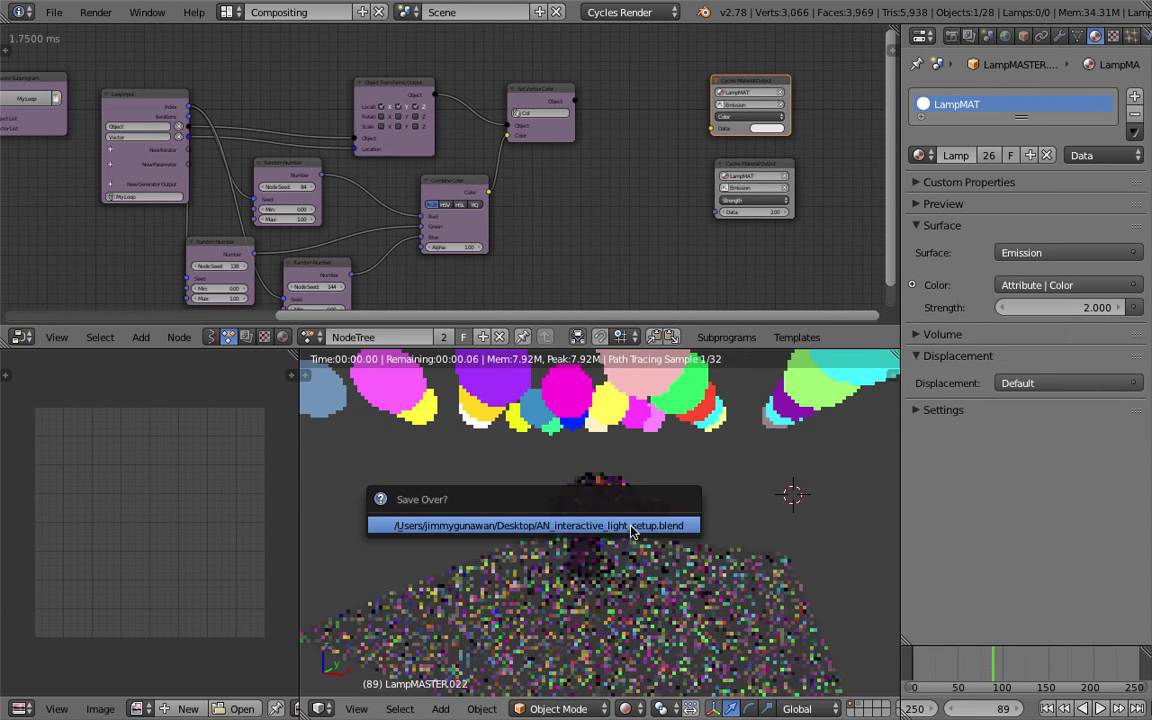
pyautogui.click(632, 531)
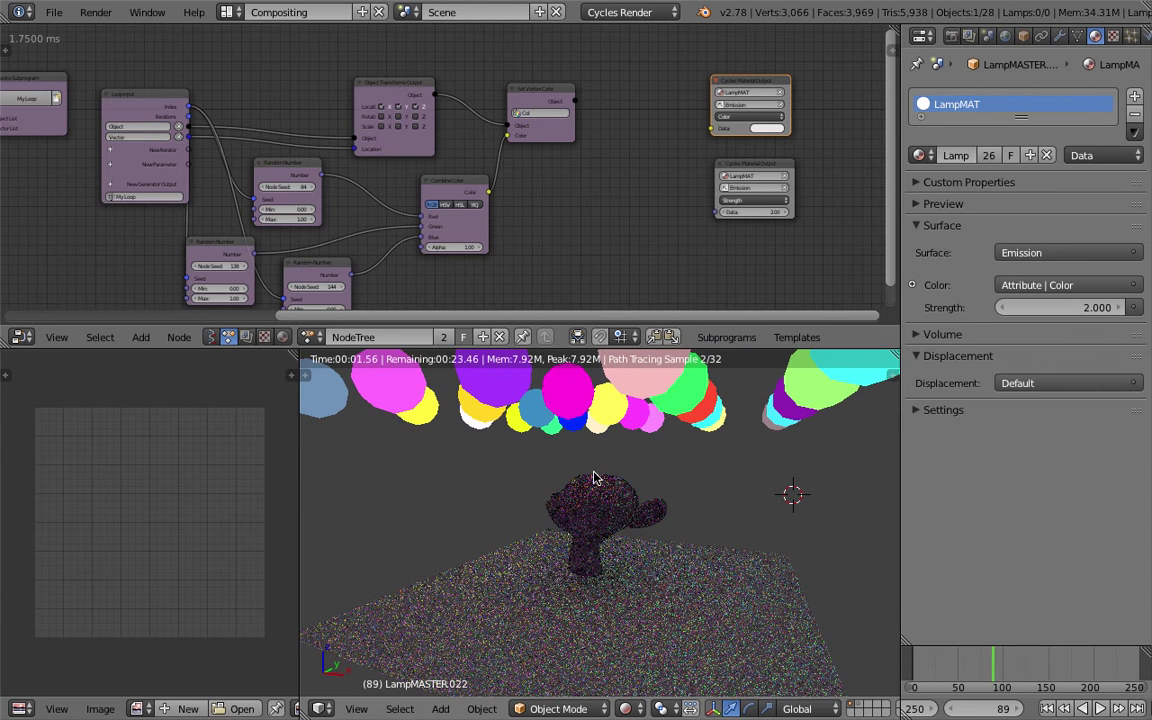
pyautogui.scroll(1, 598, 490)
pyautogui.hotkey('ctrl', 's')
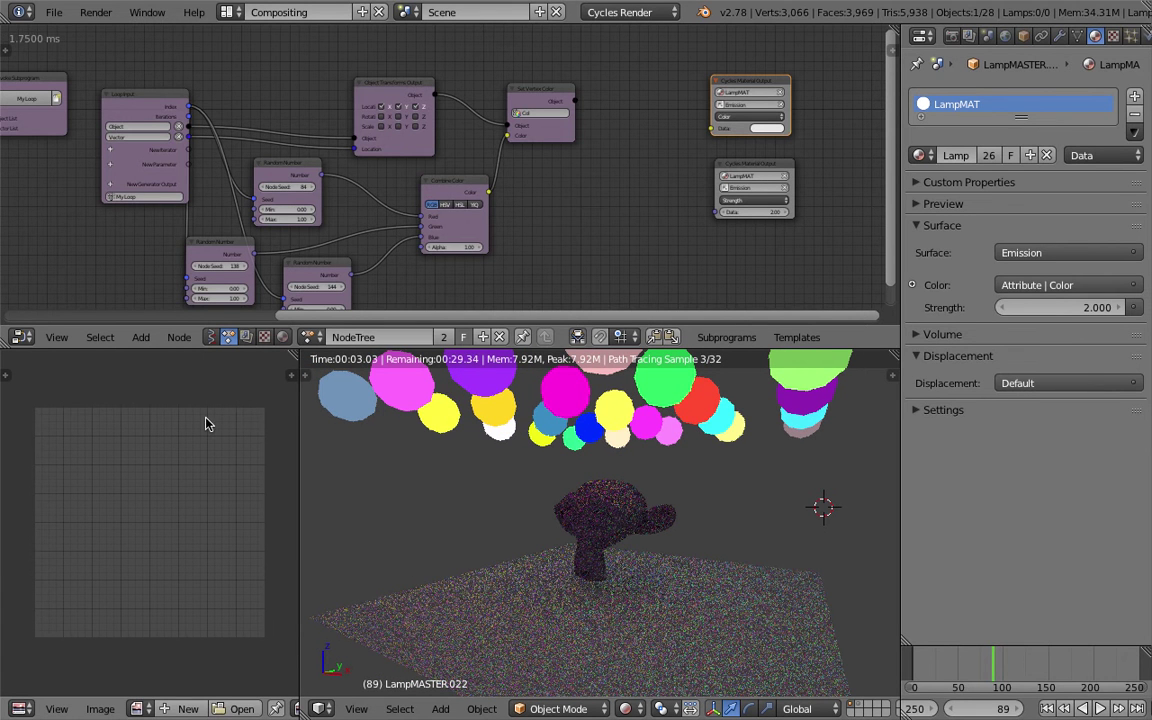
# Switch Combine Color to HSV and connect the Random Number node with seed 84 to its Hue input.
pyautogui.moveTo(617, 550); pyautogui.dragTo(639, 556, button='middle')
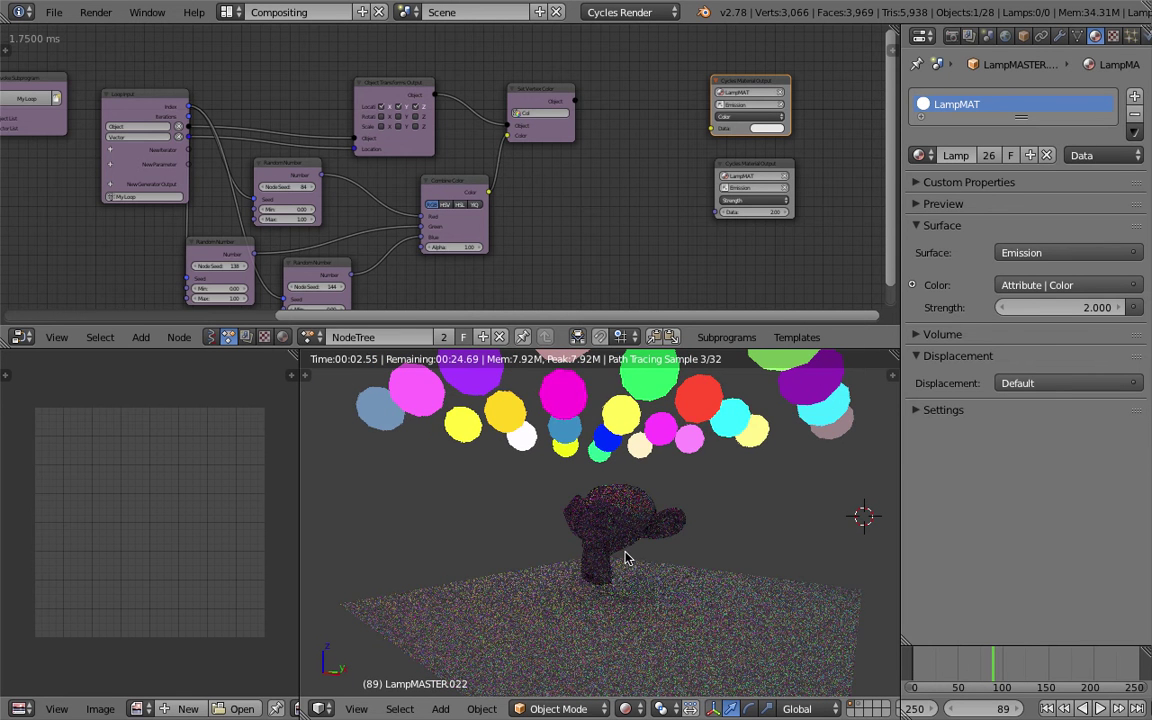
pyautogui.moveTo(614, 514); pyautogui.dragTo(589, 483, button='middle')
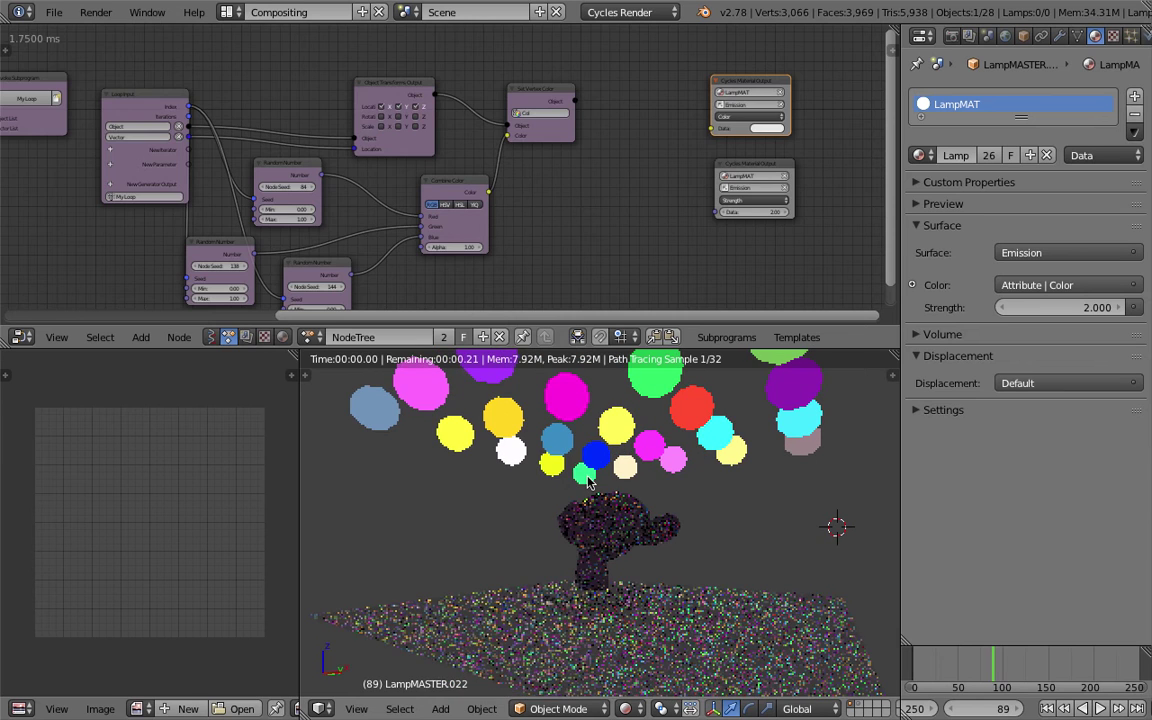
pyautogui.scroll(-4, 293, 224)
pyautogui.scroll(1, 467, 174)
pyautogui.moveTo(293, 224); pyautogui.dragTo(340, 247, button='middle')
pyautogui.scroll(6, 467, 180)
pyautogui.scroll(-3, 445, 200)
pyautogui.scroll(3, 391, 229)
pyautogui.rightClick(421, 226)
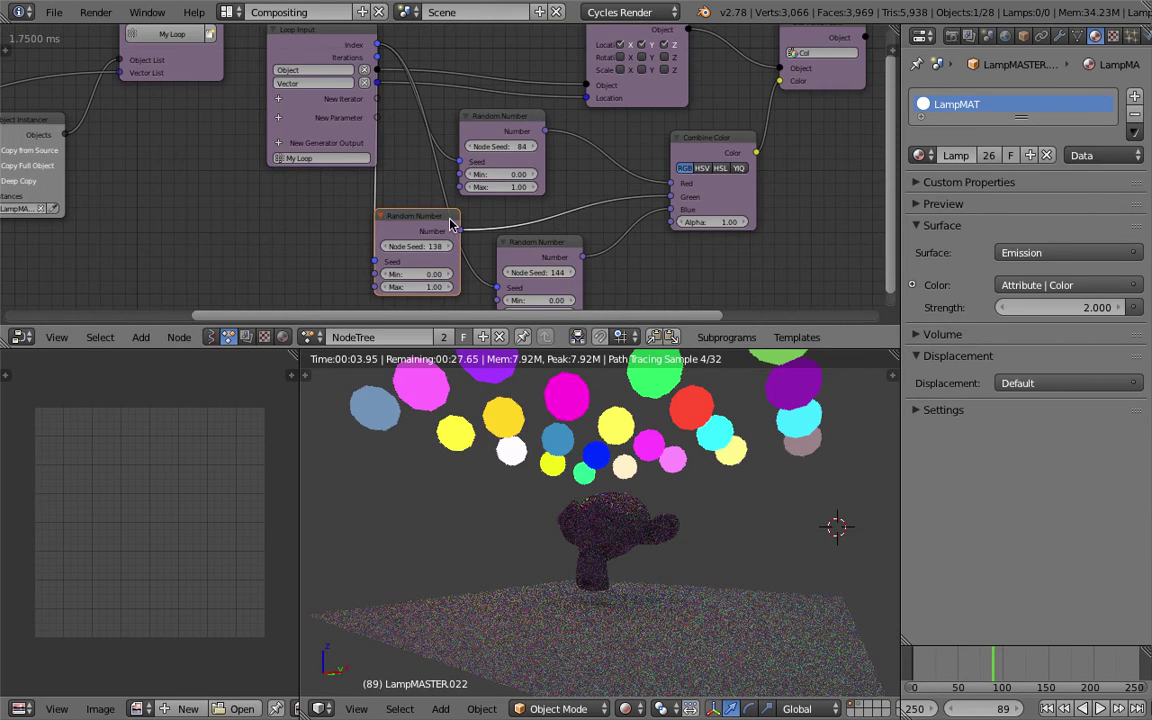
pyautogui.click(704, 170)
pyautogui.moveTo(543, 130); pyautogui.dragTo(671, 184)
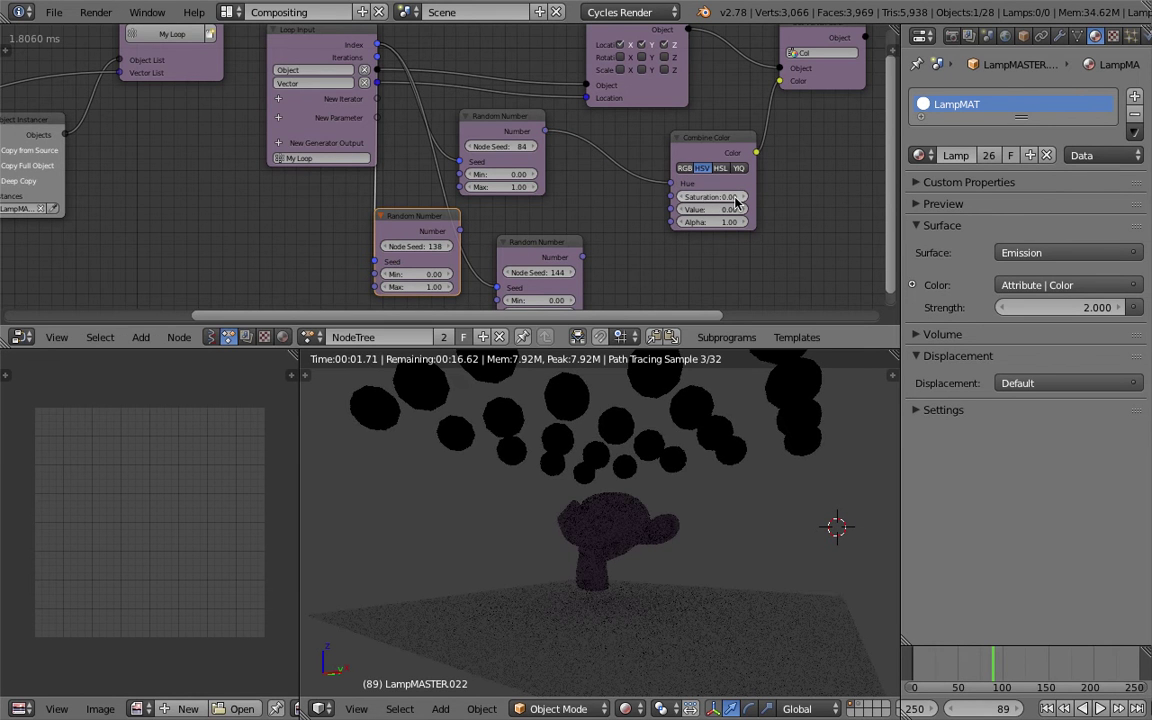
# Set Combine Color's Saturation and Value to 1.
pyautogui.moveTo(729, 197); pyautogui.dragTo(729, 209)
pyautogui.write('1')
pyautogui.press('Return')
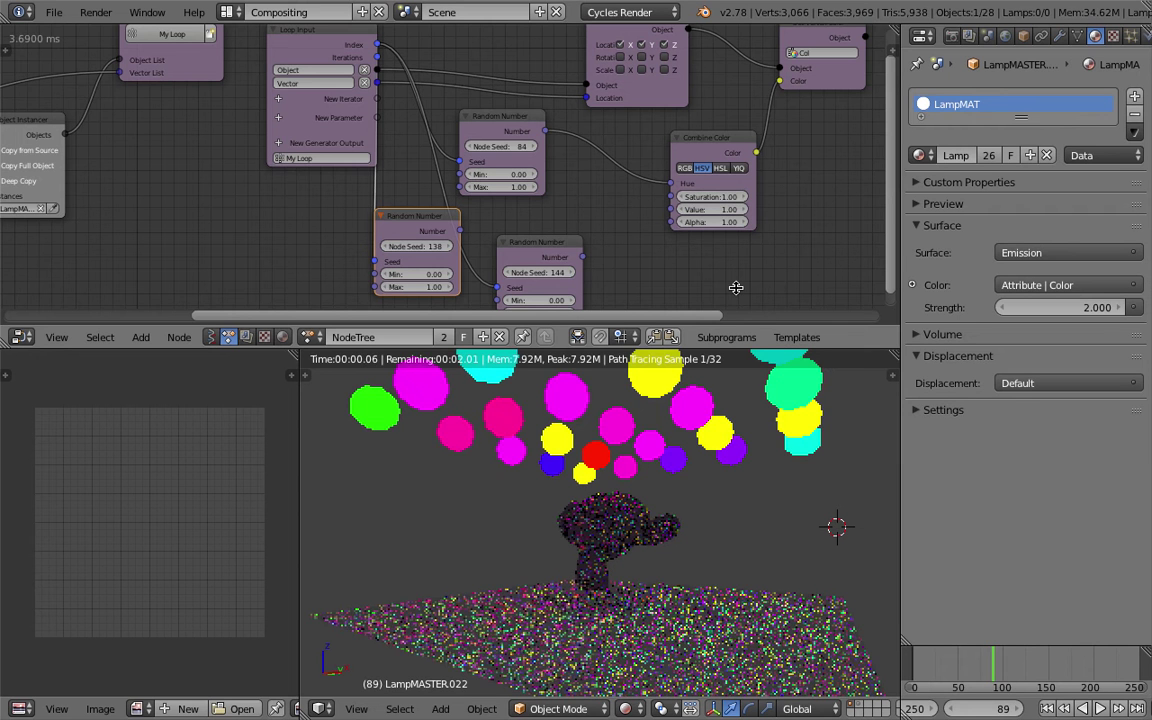
# Set Combine Color's Saturation to 0.70 and the Hue Random Number's node seed to 50, saving the file.
pyautogui.moveTo(720, 197); pyautogui.dragTo(696, 197)
pyautogui.moveTo(513, 147); pyautogui.dragTo(480, 147)
pyautogui.hotkey('ctrl', 's')
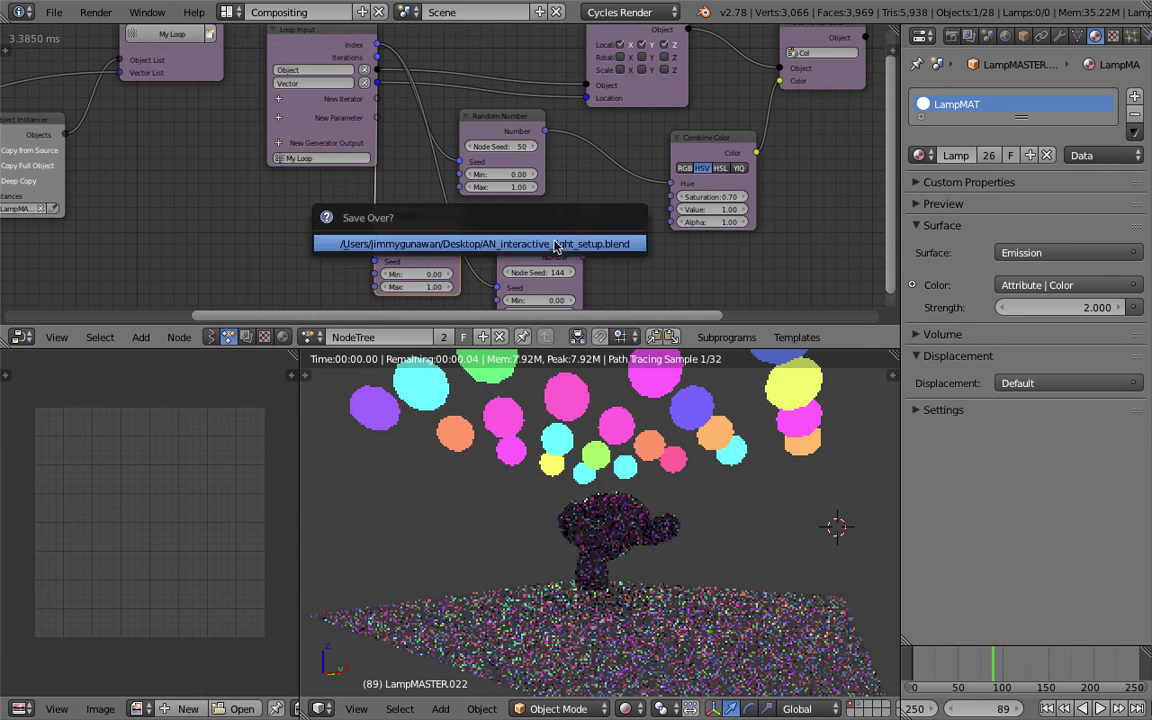
pyautogui.click(558, 244)
# Delete the two unconnected Random Number nodes and save the file.
pyautogui.click(507, 238)
pyautogui.keyDown('shift'); pyautogui.click(414, 220); pyautogui.keyUp('shift')
pyautogui.press('x')
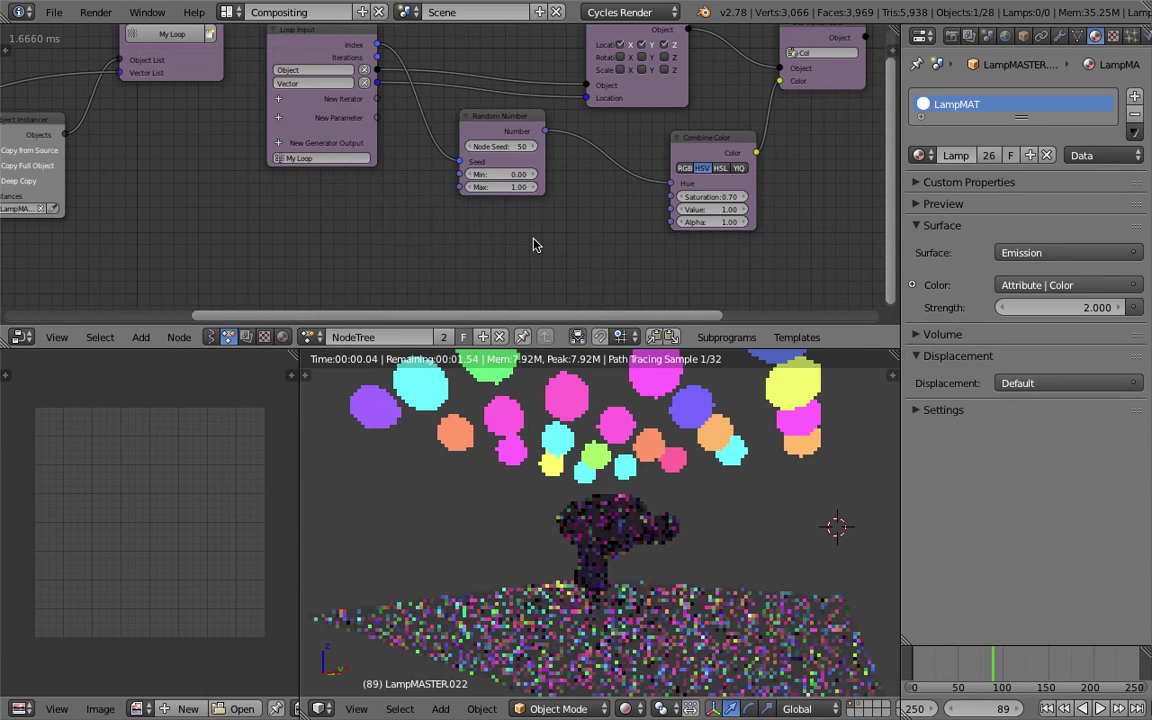
pyautogui.moveTo(535, 244); pyautogui.dragTo(535, 273, button='middle')
pyautogui.hotkey('ctrl', 's')
pyautogui.click(535, 273)
# Move the remaining Random Number node below Loop Input and save the file.
pyautogui.moveTo(501, 157); pyautogui.dragTo(365, 273)
pyautogui.hotkey('ctrl', 's')
pyautogui.click(480, 187)
# Enlarge the node editor in height and width, framing all the lamps and the floor in the 3D view.
pyautogui.moveTo(646, 178); pyautogui.dragTo(599, 225, button='middle')
pyautogui.moveTo(791, 349); pyautogui.dragTo(791, 410)
pyautogui.scroll(-2, 685, 525)
pyautogui.moveTo(685, 525); pyautogui.dragTo(634, 616, button='middle')
pyautogui.scroll(-2, 646, 582)
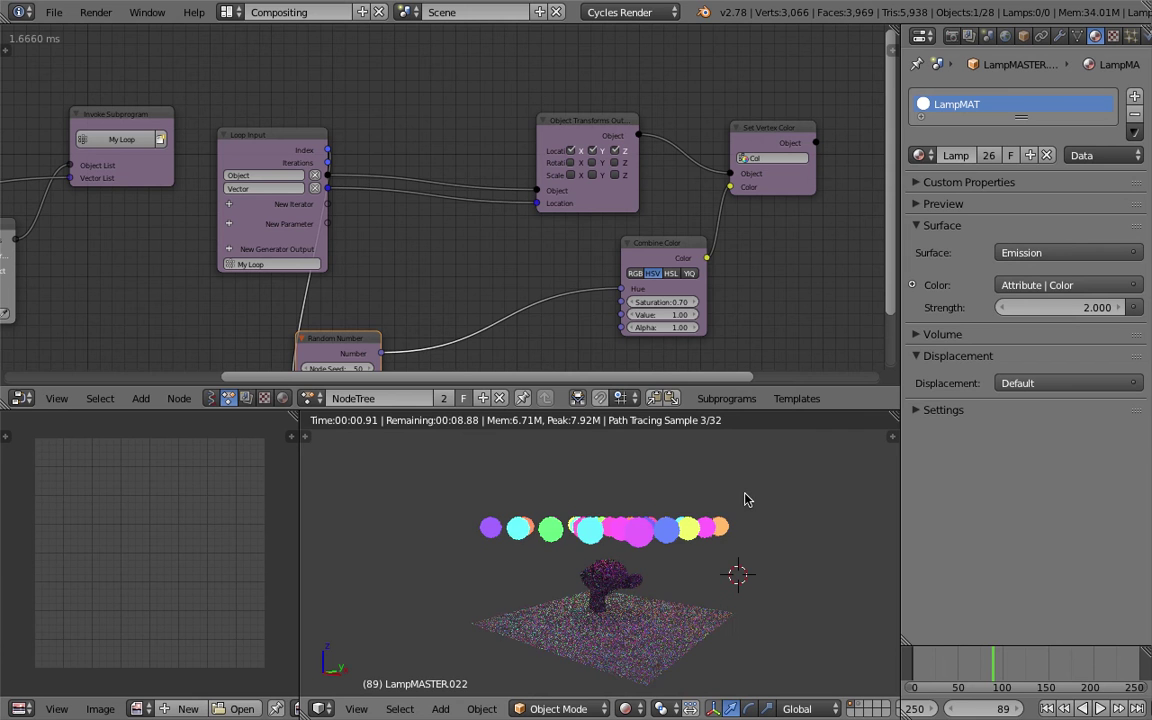
pyautogui.moveTo(722, 411); pyautogui.dragTo(724, 447)
pyautogui.moveTo(641, 565); pyautogui.dragTo(650, 572, button='middle')
pyautogui.click(831, 574)
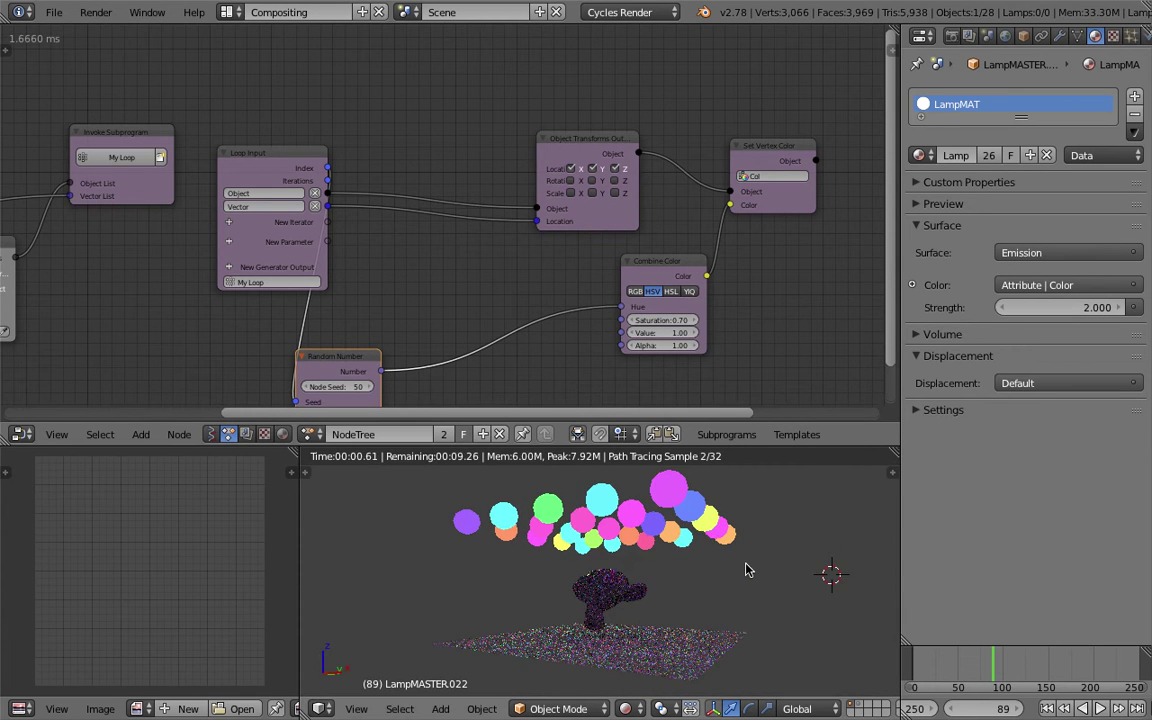
pyautogui.moveTo(903, 297); pyautogui.dragTo(958, 297)
# Spread Random Number, Object Transforms Output, Set Vertex Color and Combine Color away from Loop Input, saving the file.
pyautogui.moveTo(382, 358); pyautogui.dragTo(398, 326, button='middle')
pyautogui.moveTo(397, 326); pyautogui.dragTo(470, 287)
pyautogui.scroll(1, 466, 231)
pyautogui.click(642, 103)
pyautogui.moveTo(633, 119); pyautogui.dragTo(727, 75)
pyautogui.moveTo(836, 106); pyautogui.dragTo(874, 111)
pyautogui.moveTo(759, 243); pyautogui.dragTo(795, 271)
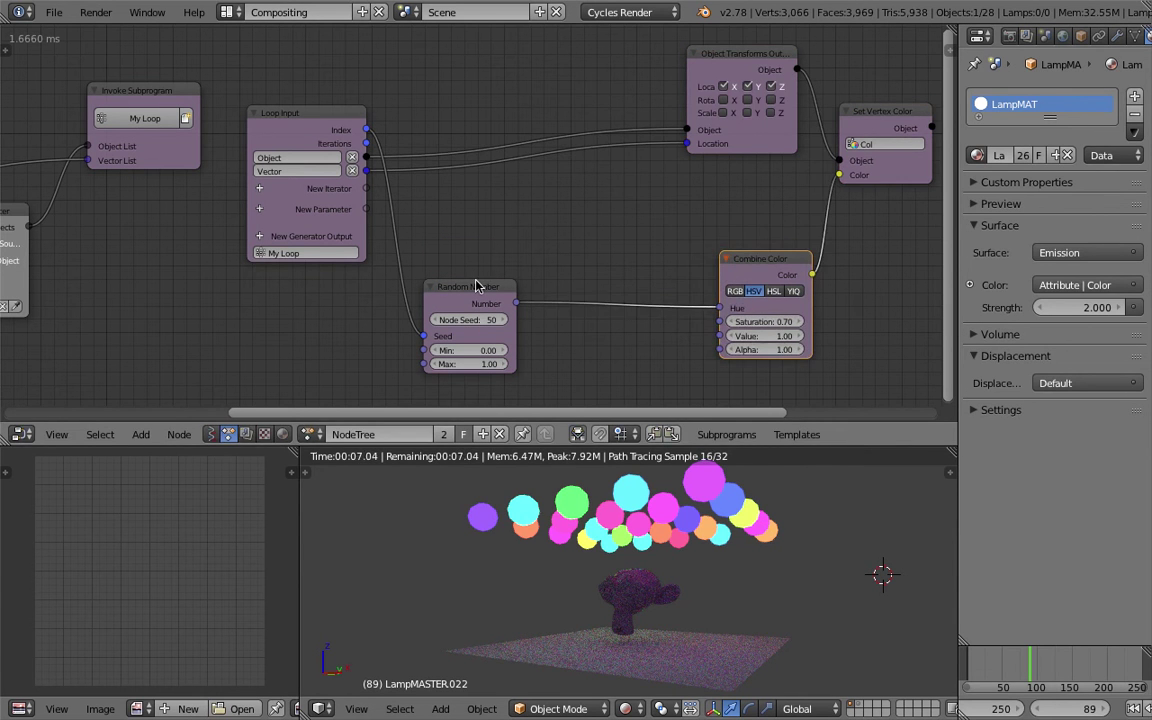
pyautogui.moveTo(476, 284); pyautogui.dragTo(496, 315)
pyautogui.hotkey('ctrl', 's')
pyautogui.click(488, 285)
pyautogui.hotkey('shift', 'a')
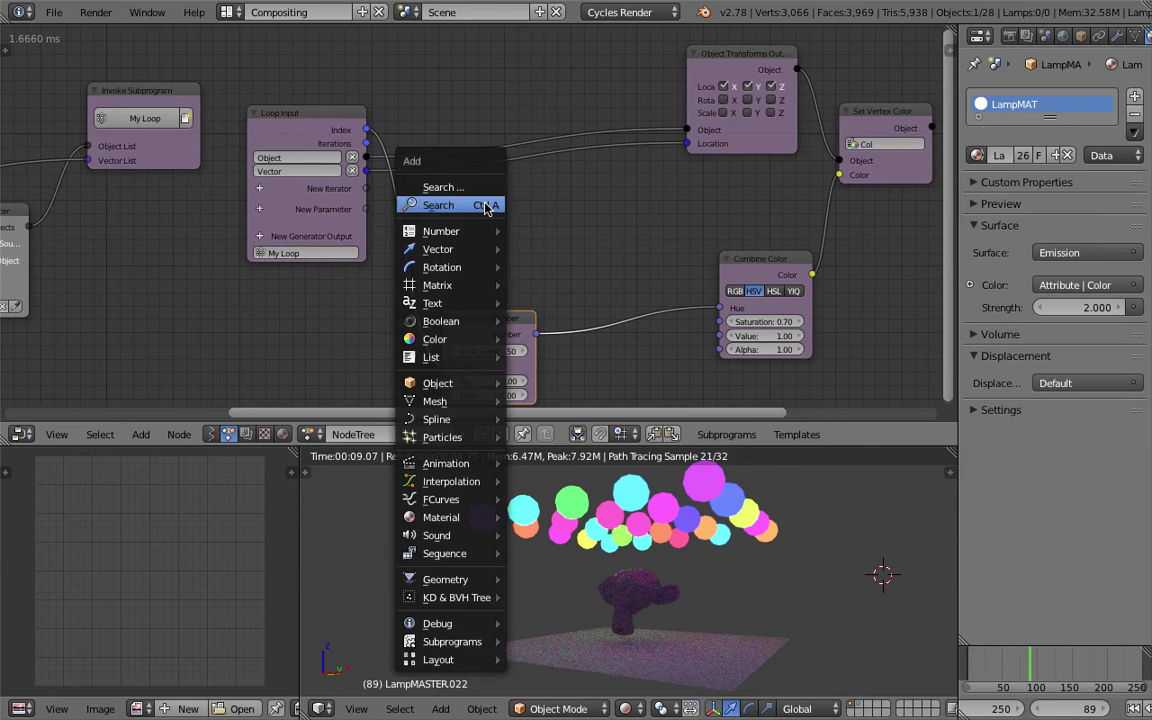
pyautogui.click(483, 204)
pyautogui.press('Escape')
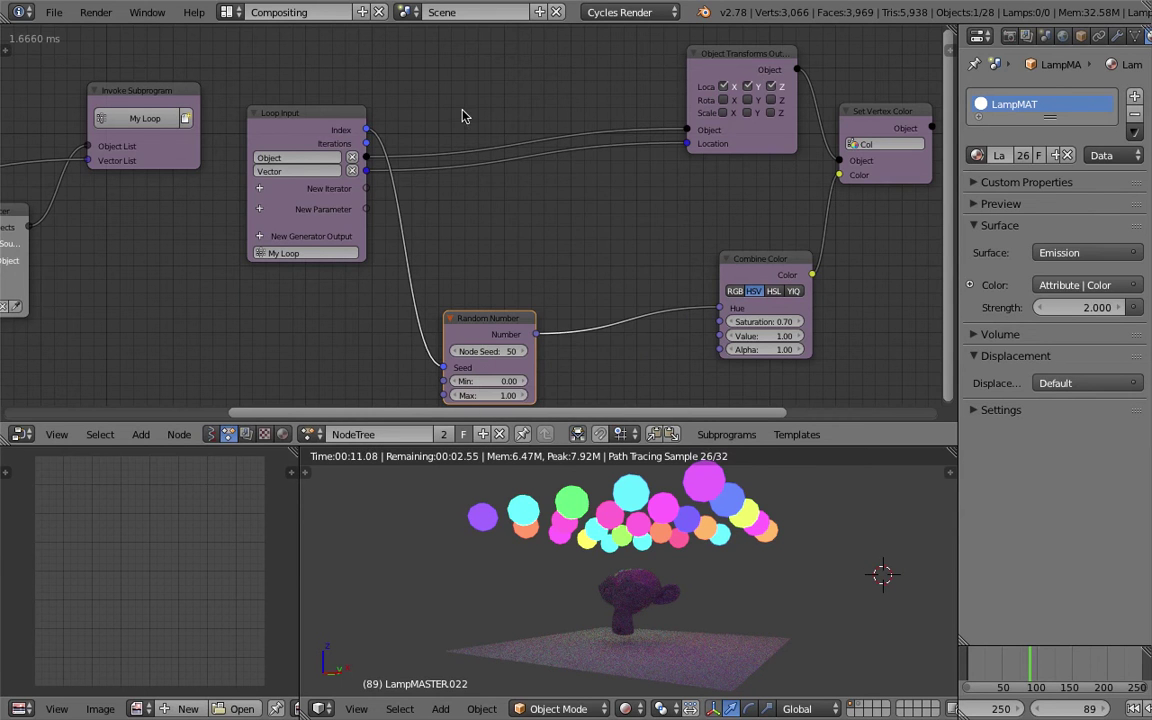
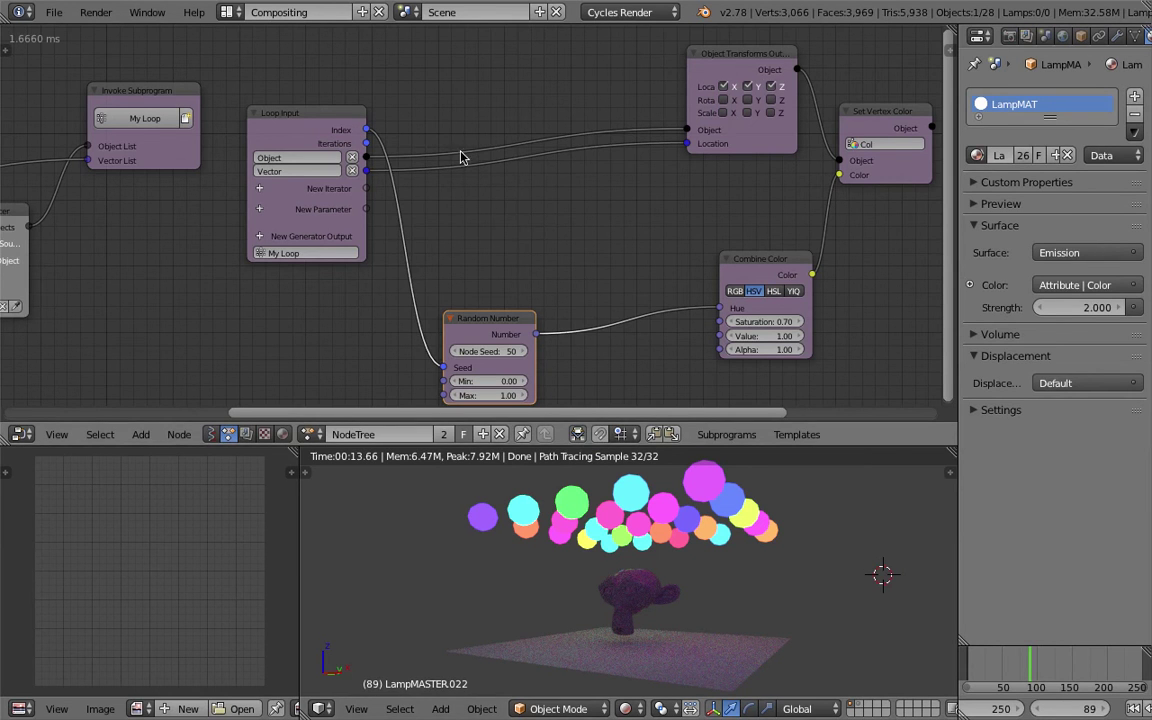
pyautogui.hotkey('shift', 'a')
pyautogui.click(476, 211)
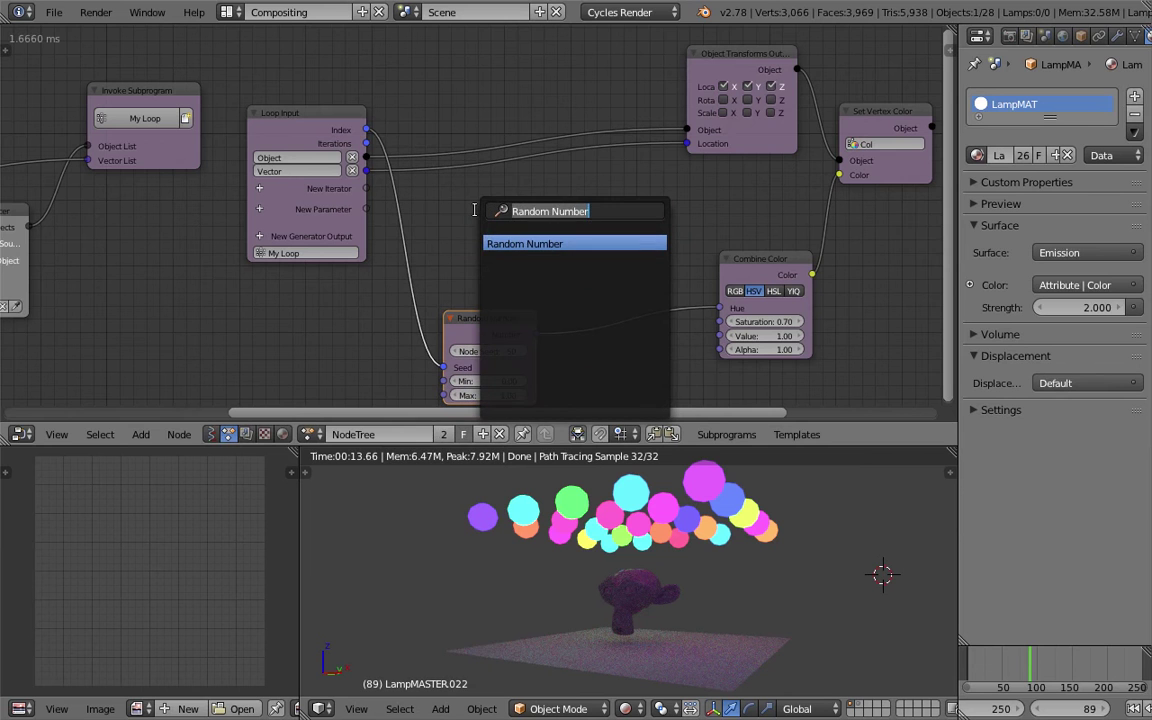
pyautogui.write('math')
pyautogui.press('Return')
pyautogui.click(476, 213)
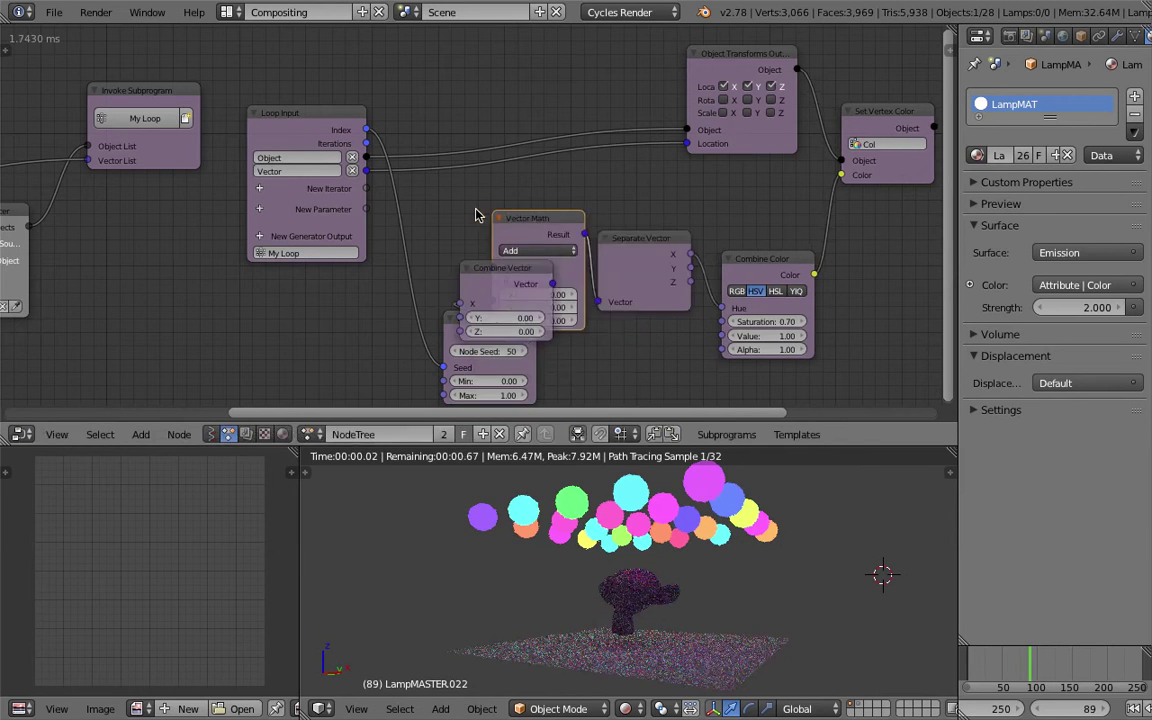
pyautogui.press('x')
pyautogui.click(512, 273)
pyautogui.press('x')
pyautogui.click(632, 241)
pyautogui.press('x')
# Move the Random Number node further down and away from Combine Color, and save the file.
pyautogui.moveTo(536, 334); pyautogui.dragTo(578, 346)
pyautogui.moveTo(482, 335); pyautogui.dragTo(453, 359)
pyautogui.hotkey('ctrl', 's')
pyautogui.click(556, 243)
# Add a Math node between Loop Input and Combine Color and set its operation to Divide.
pyautogui.hotkey('shift', 'a')
pyautogui.click(540, 228)
pyautogui.write('math')
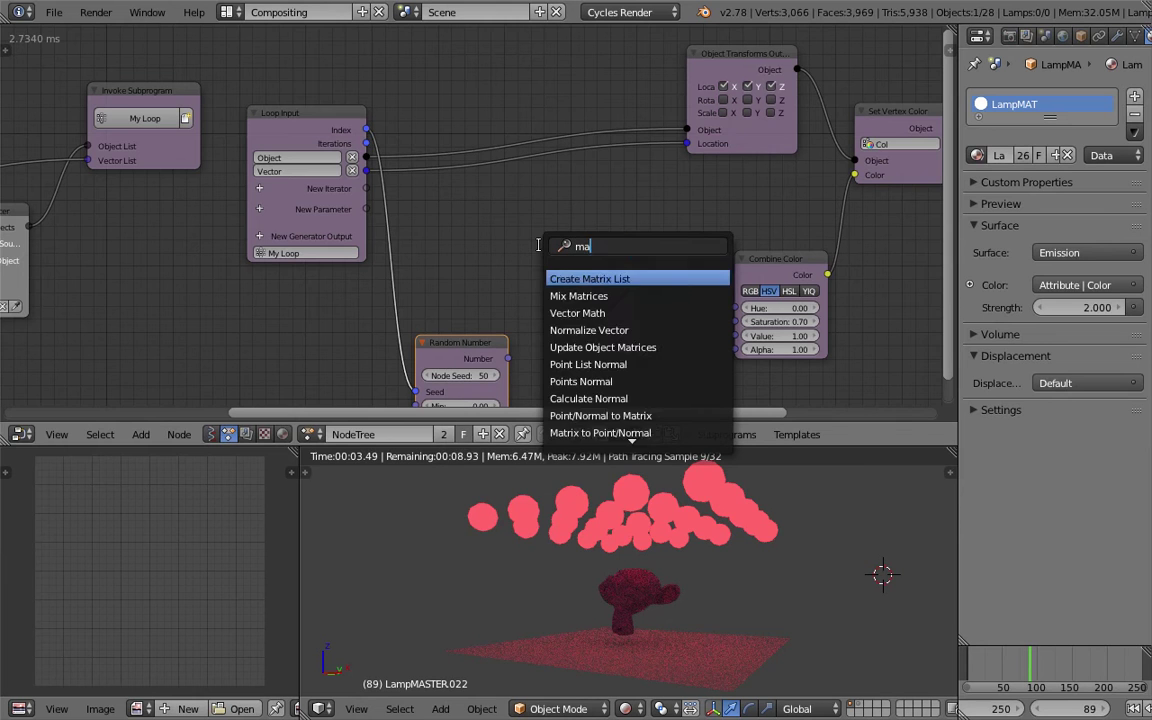
pyautogui.press('Down')
pyautogui.press('Down')
pyautogui.press('Down')
pyautogui.press('Down')
pyautogui.press('Down')
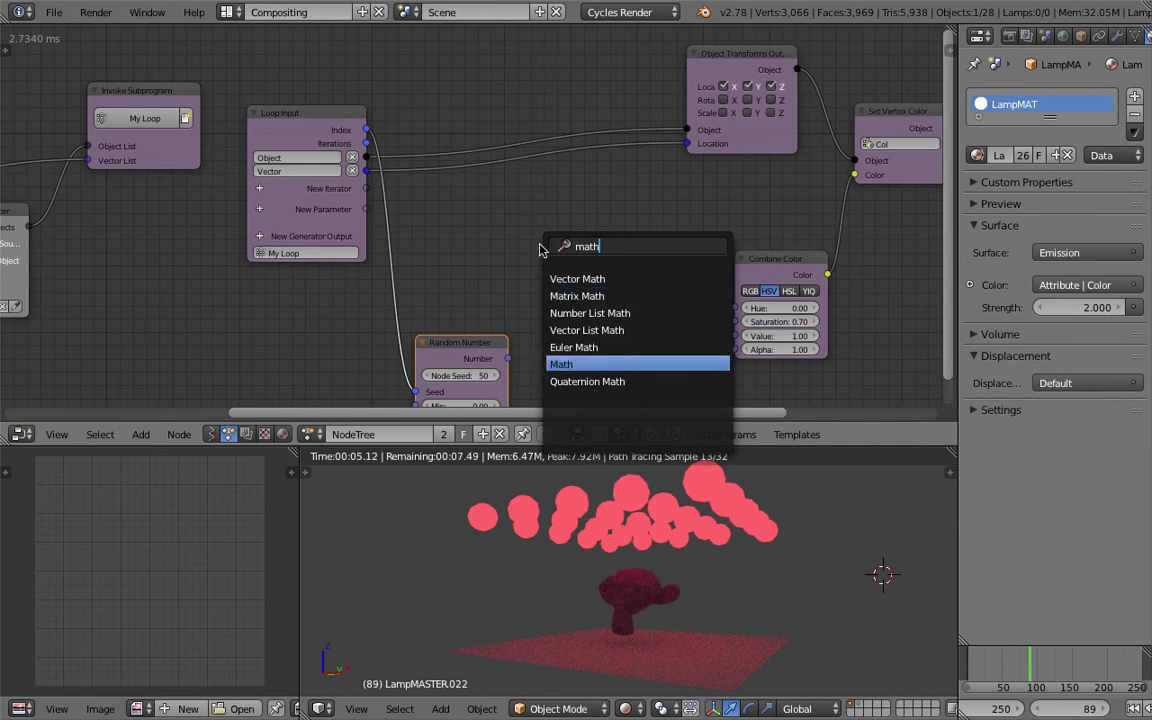
pyautogui.press('Return')
pyautogui.click(521, 217)
pyautogui.click(556, 251)
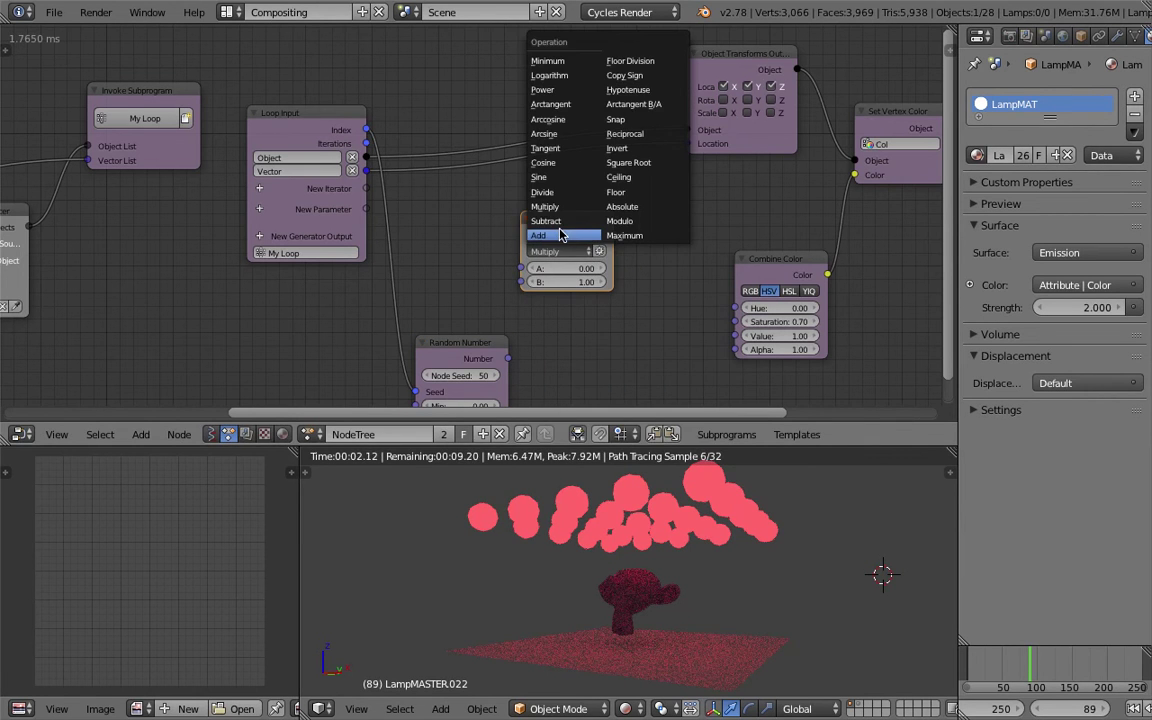
pyautogui.click(545, 192)
# Connect Loop Input's Index to the Math node's A and Iterations to its B, shifting the node closer to Loop Input.
pyautogui.moveTo(368, 131); pyautogui.dragTo(522, 268)
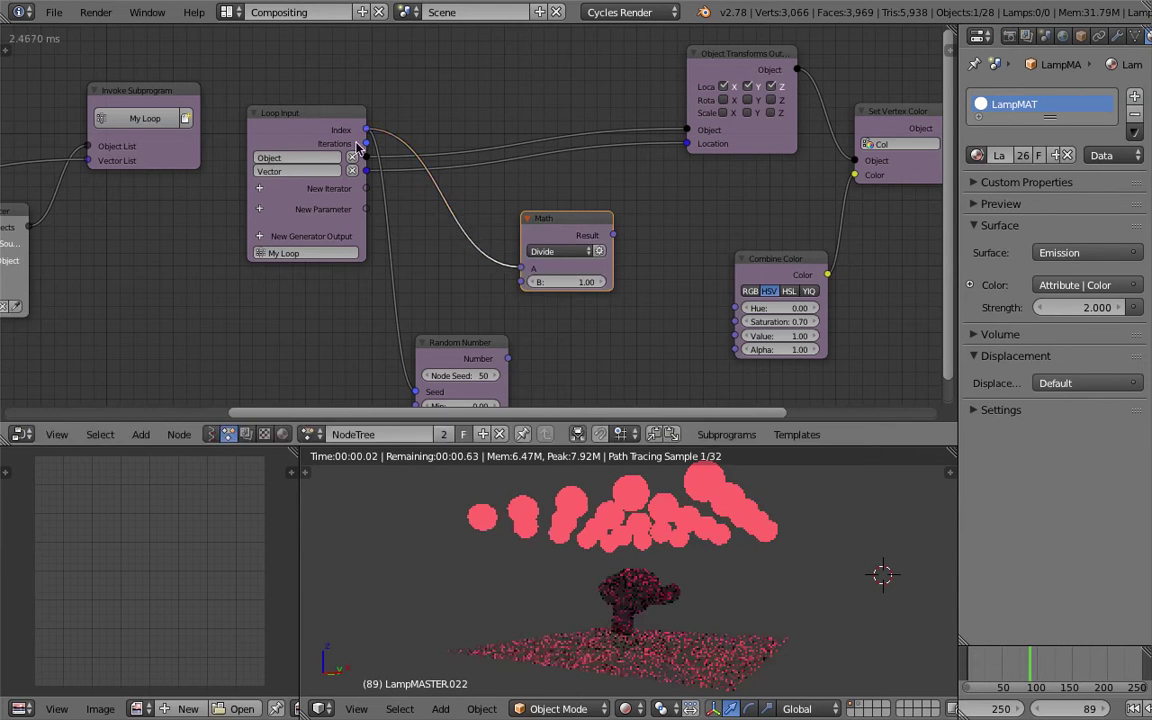
pyautogui.moveTo(357, 147); pyautogui.dragTo(522, 282)
pyautogui.moveTo(560, 226); pyautogui.dragTo(504, 223)
# Add a Debug Loop node beside the Math node and feed the division result into its Data input.
pyautogui.hotkey('shift', 'a')
pyautogui.click(617, 205)
pyautogui.write('debug')
pyautogui.press('Down')
pyautogui.press('Down')
pyautogui.press('Down')
pyautogui.press('Return')
pyautogui.click(622, 208)
pyautogui.moveTo(557, 238)
pyautogui.mouseDown()
pyautogui.moveTo(622, 249)
pyautogui.moveTo(560, 240)
pyautogui.mouseUp()
# Display the Debug Loop text in a text editor in place of the image editor and refresh it at frame 66.
pyautogui.click(709, 229)
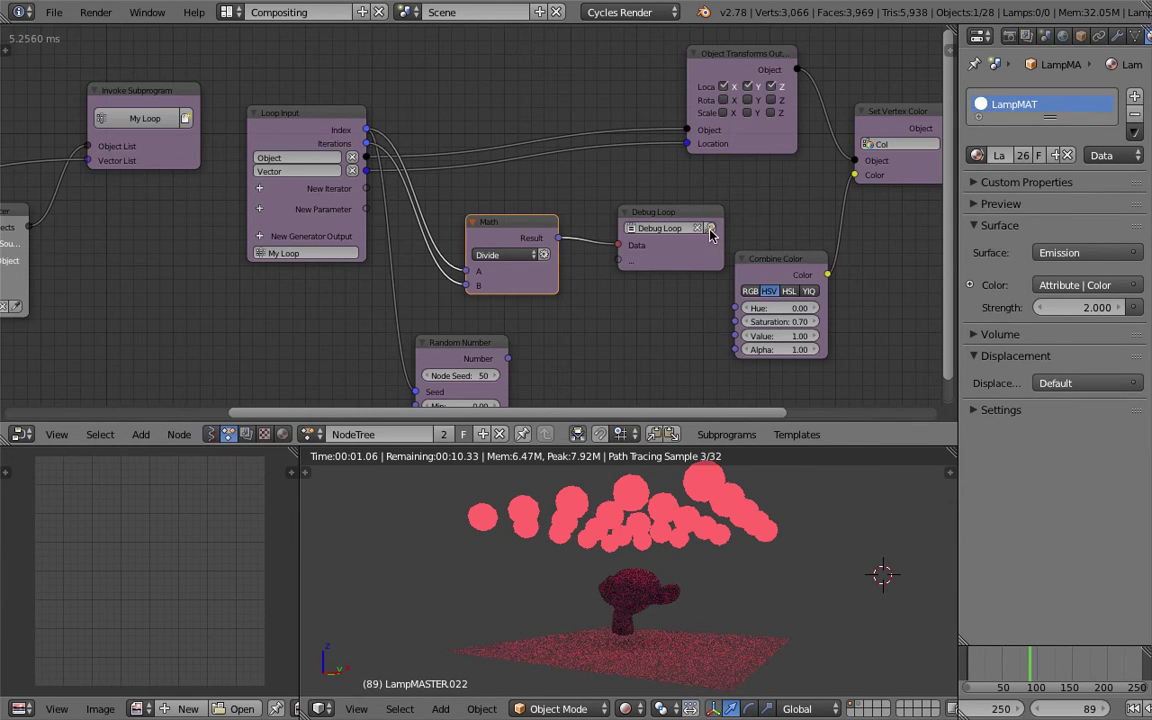
pyautogui.hotkey('shift', 'F11')
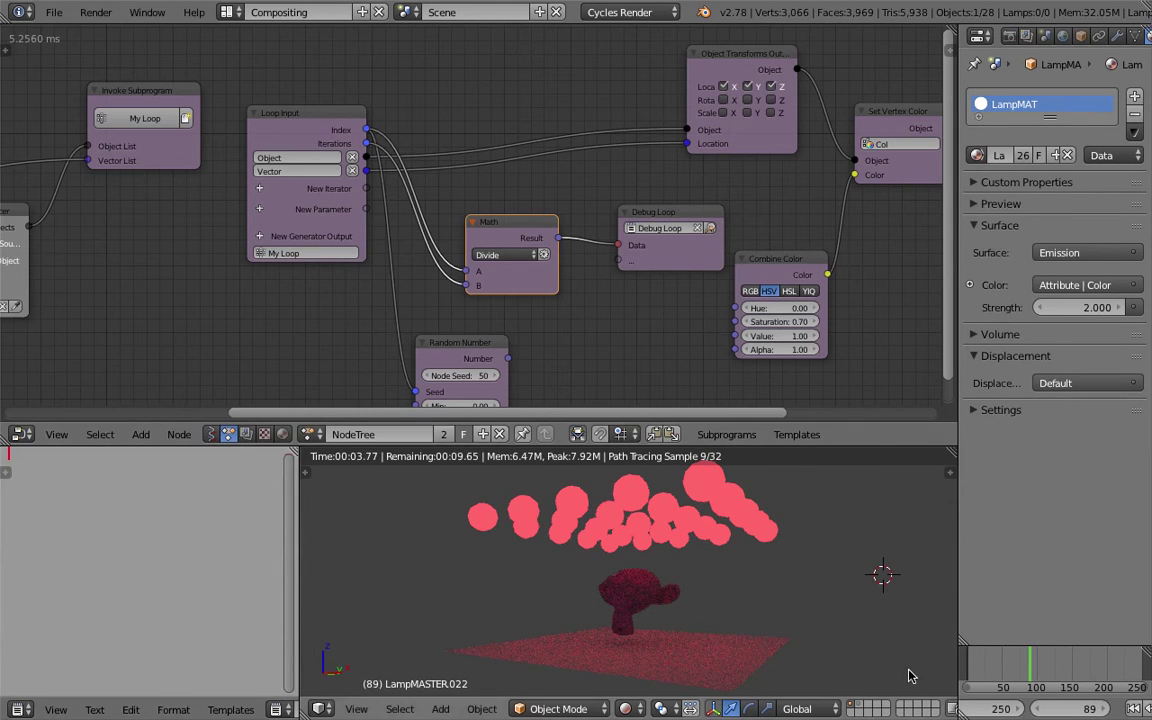
pyautogui.click(1013, 668)
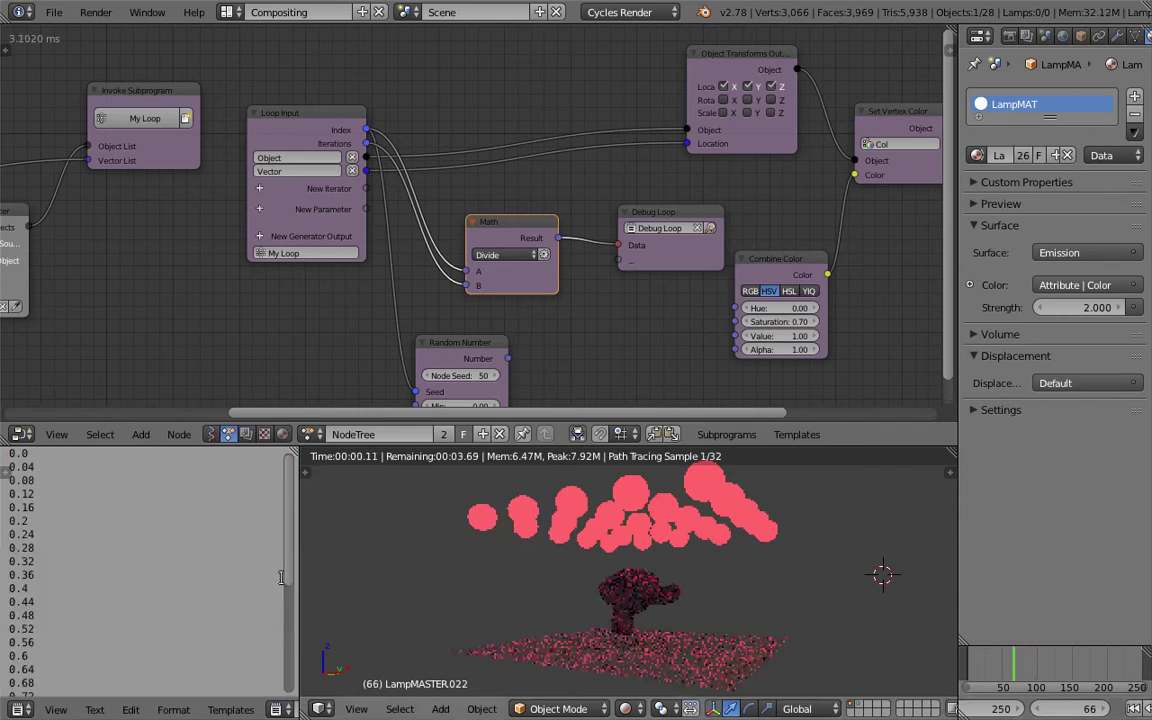
# Examine the debug list of index-divided-by-iterations values from the first entry to the last.
pyautogui.click(24, 453)
pyautogui.click(40, 465)
pyautogui.scroll(-6, 68, 533)
pyautogui.moveTo(42, 567); pyautogui.dragTo(2, 567)
pyautogui.scroll(4, 40, 572)
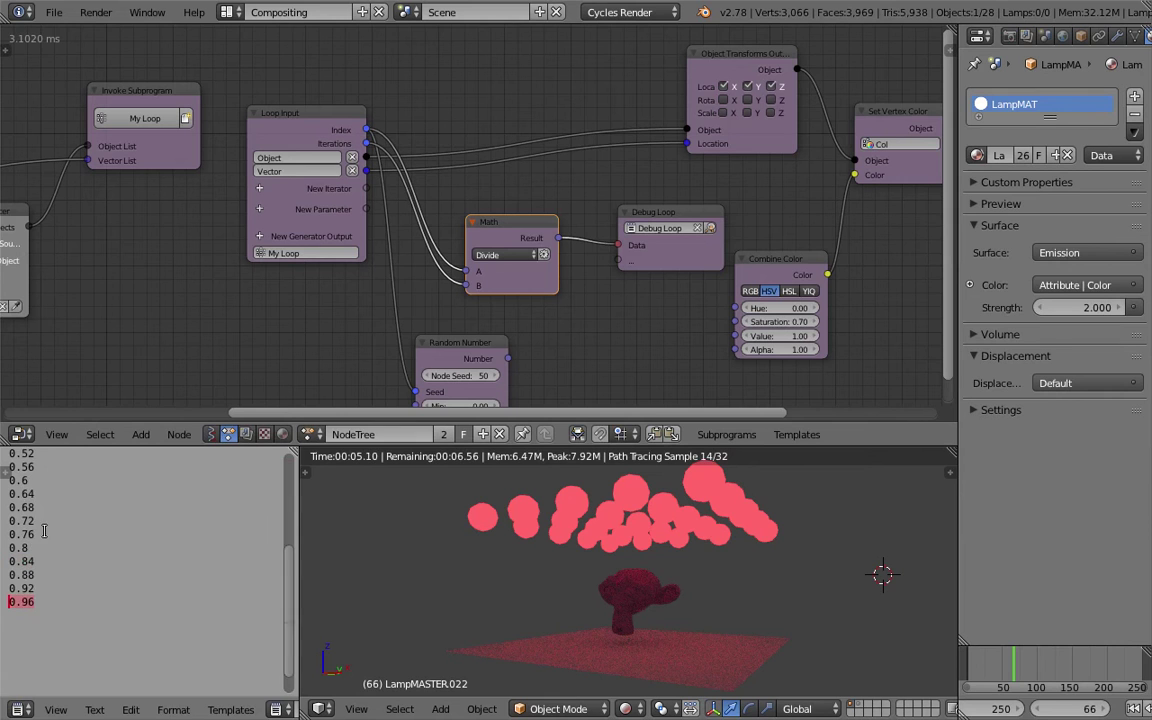
pyautogui.scroll(-4, 55, 575)
pyautogui.scroll(3, 52, 575)
pyautogui.scroll(-6, 48, 574)
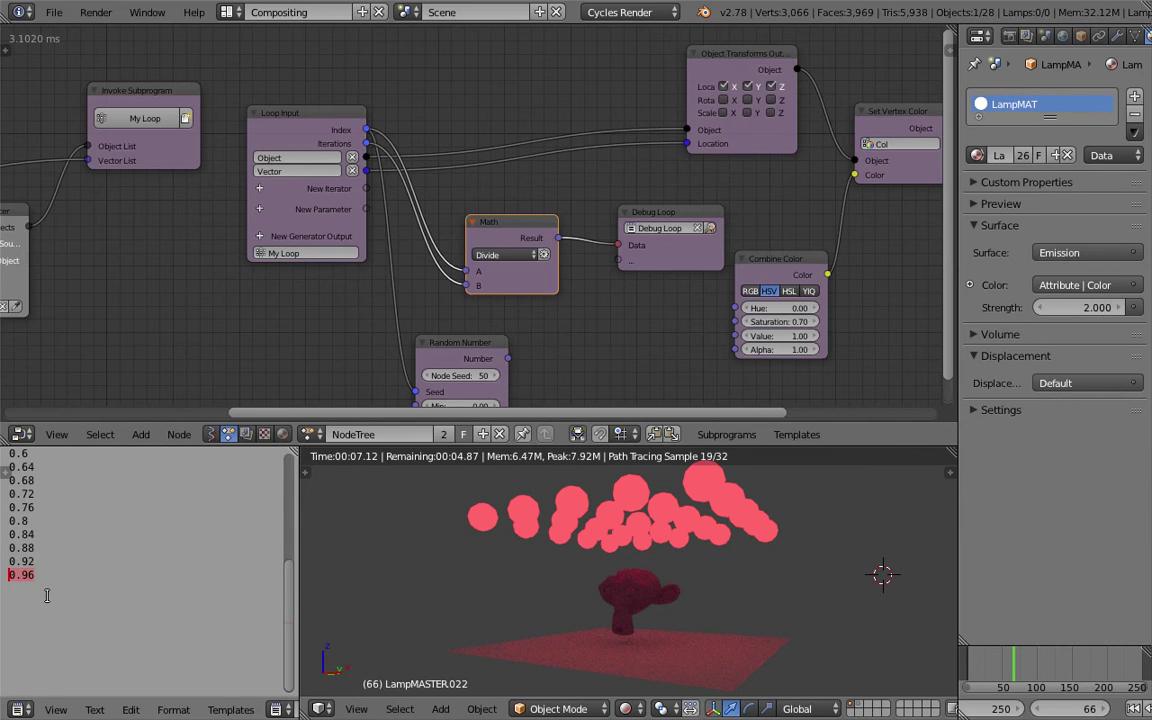
pyautogui.scroll(5, 55, 570)
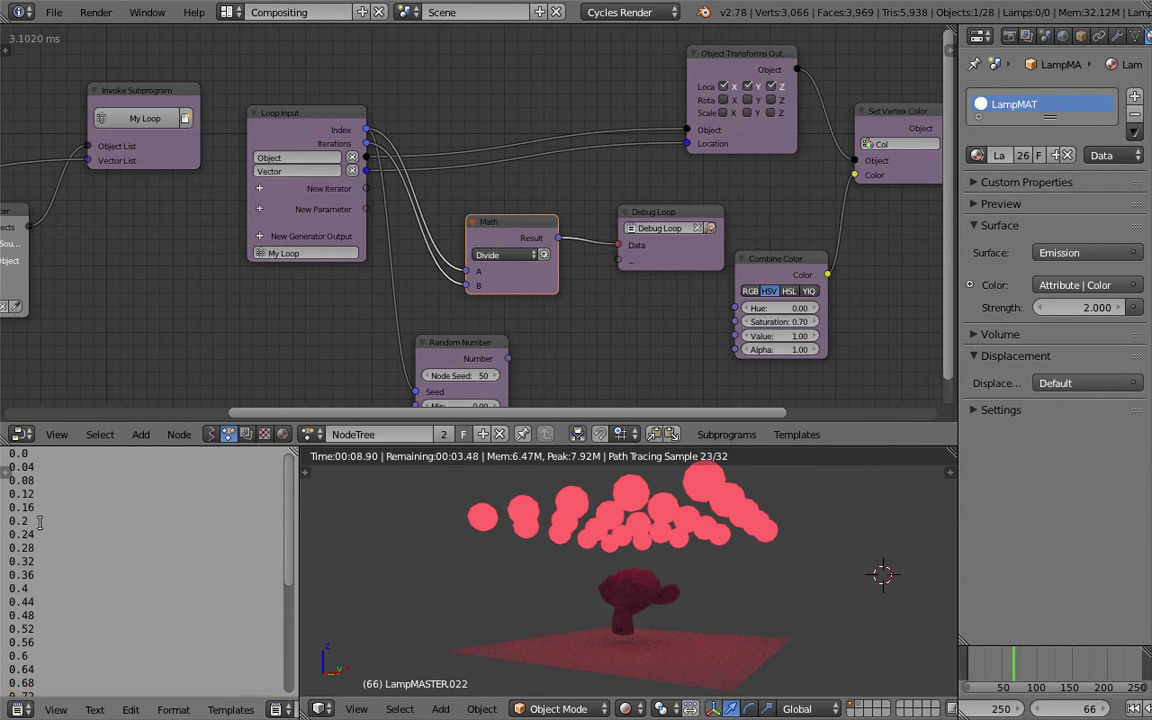
# Move the Math and Debug Loop nodes above the Loop Input links and save the file.
pyautogui.moveTo(495, 235); pyautogui.dragTo(492, 224)
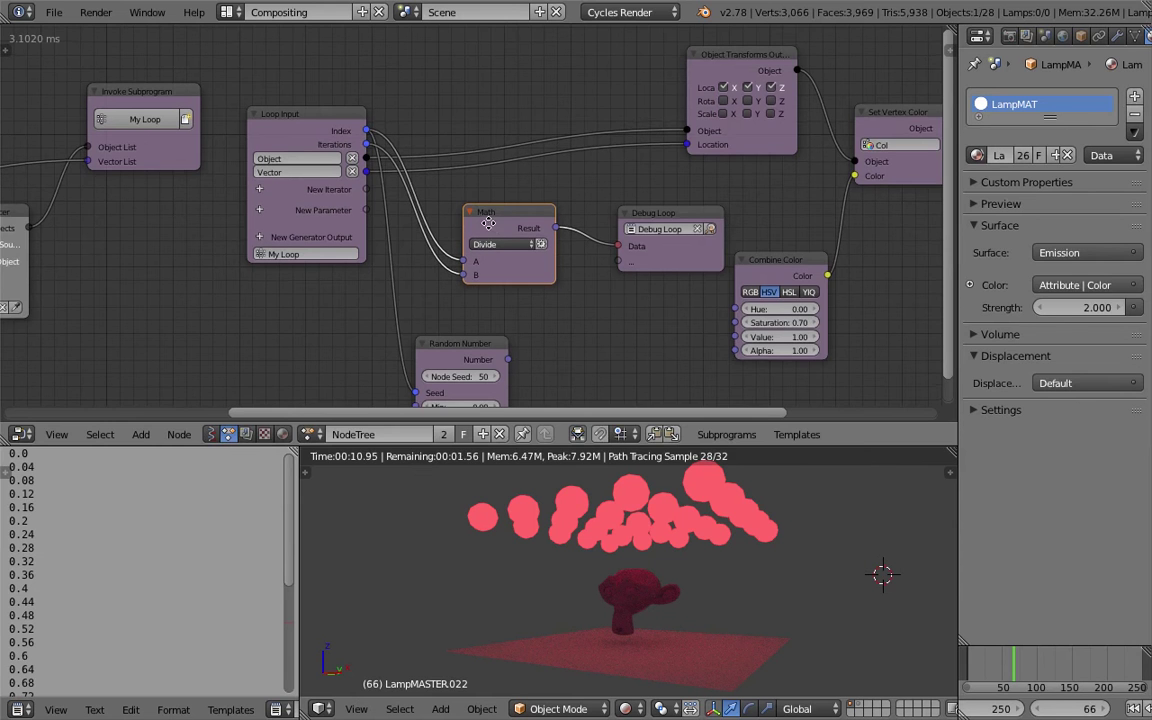
pyautogui.moveTo(489, 218); pyautogui.dragTo(480, 259, button='middle')
pyautogui.moveTo(482, 260); pyautogui.dragTo(445, 92)
pyautogui.moveTo(610, 252); pyautogui.dragTo(491, 100)
pyautogui.hotkey('ctrl', 's')
pyautogui.click(491, 98)
# Nudge Combine Color upward and connect the Math node's Result to its Hue input.
pyautogui.moveTo(599, 298); pyautogui.dragTo(568, 273, button='middle')
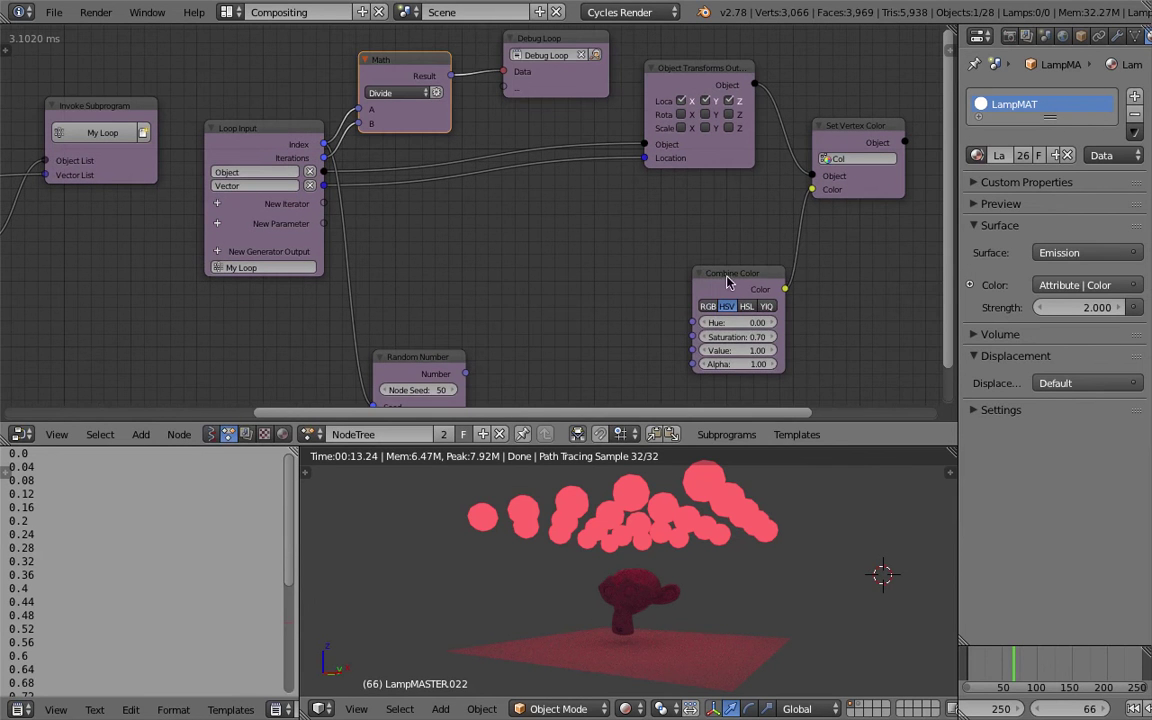
pyautogui.moveTo(728, 283); pyautogui.dragTo(732, 261)
pyautogui.click(454, 82)
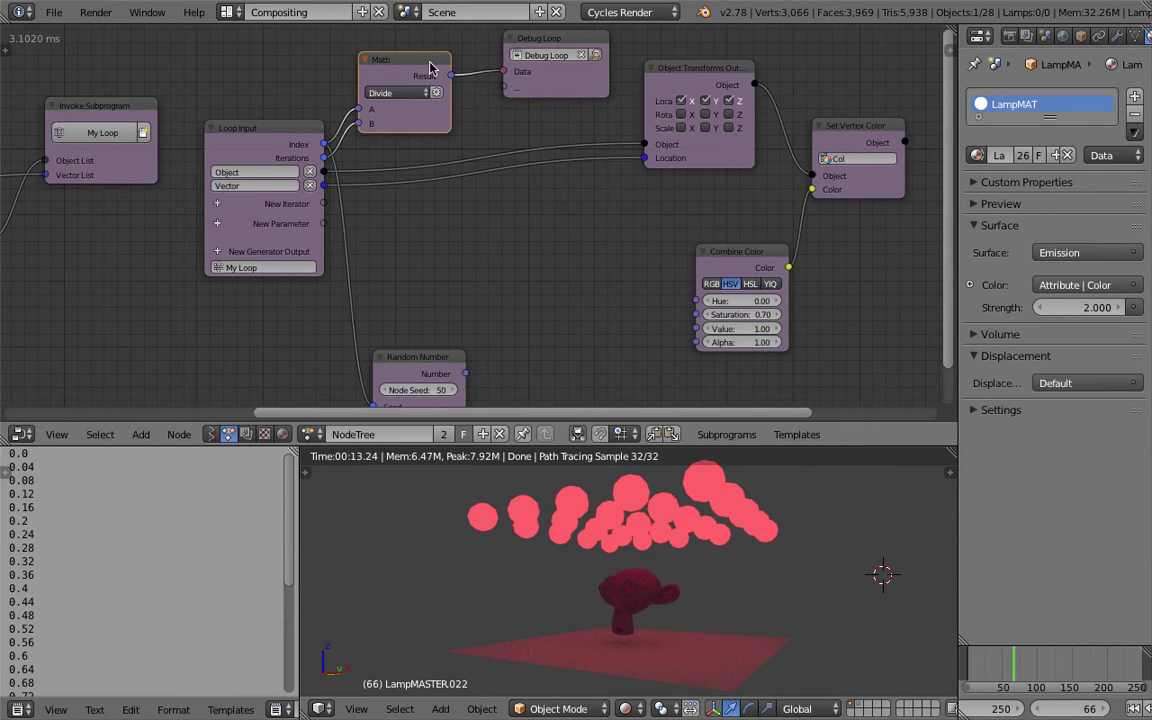
pyautogui.moveTo(455, 84); pyautogui.dragTo(697, 301)
# Inspect the hue progression across the grid of lamps from the side and from above.
pyautogui.moveTo(693, 488); pyautogui.dragTo(560, 560, button='middle')
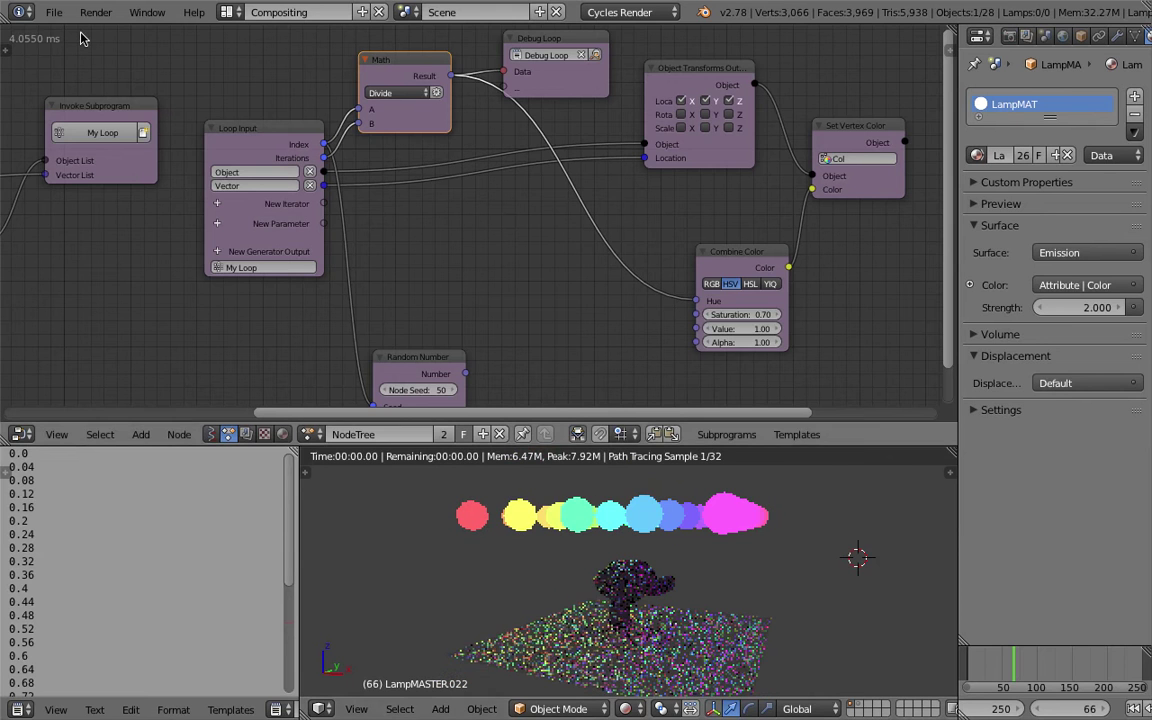
pyautogui.click(54, 12)
pyautogui.click(90, 168)
pyautogui.click(1021, 81)
pyautogui.click(1087, 60)
pyautogui.moveTo(623, 585); pyautogui.dragTo(602, 627, button='middle')
pyautogui.scroll(-1, 453, 258)
pyautogui.moveTo(393, 208); pyautogui.dragTo(412, 243, button='middle')
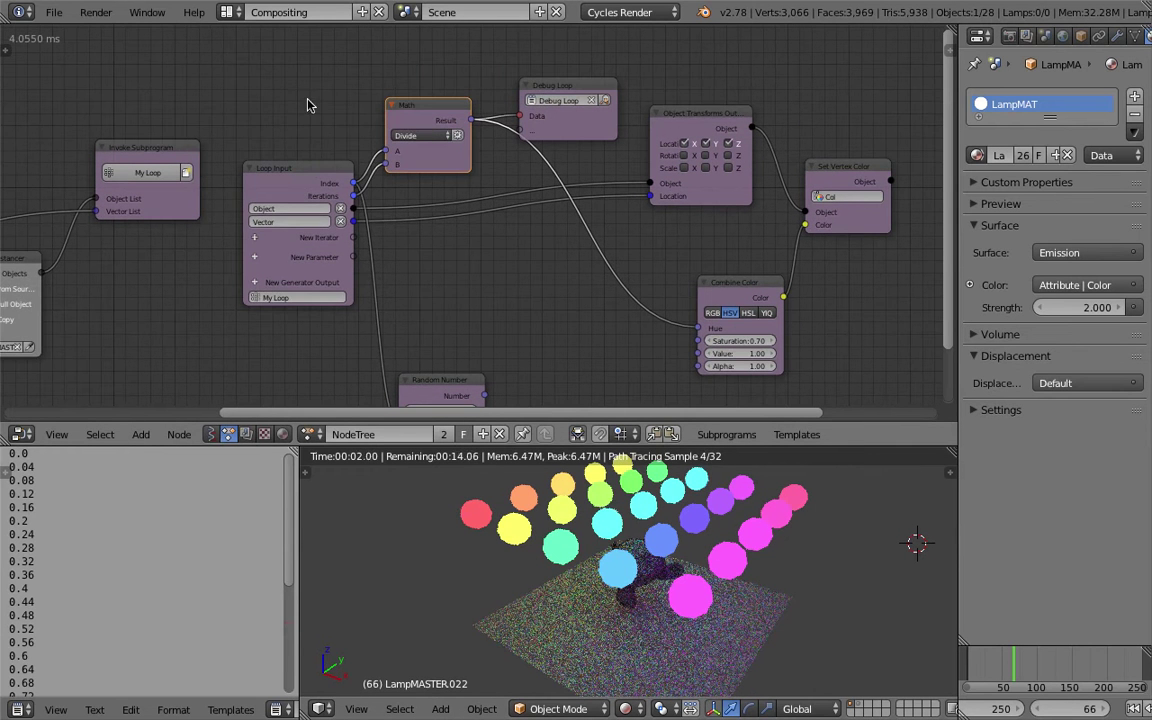
# Search the available nodes for "time" and look through the entries, including Time Info and Delay Time.
pyautogui.hotkey('ctrl', 'a')
pyautogui.write('time')
pyautogui.press('Down')
pyautogui.press('Down')
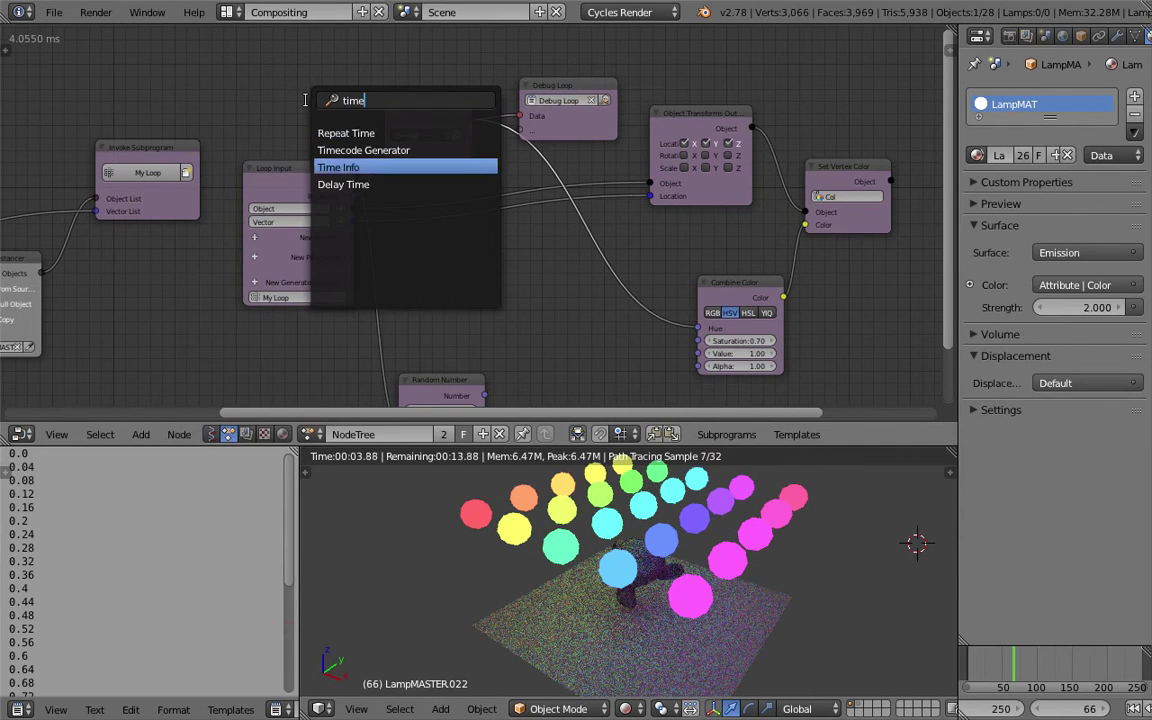
pyautogui.press('Down')
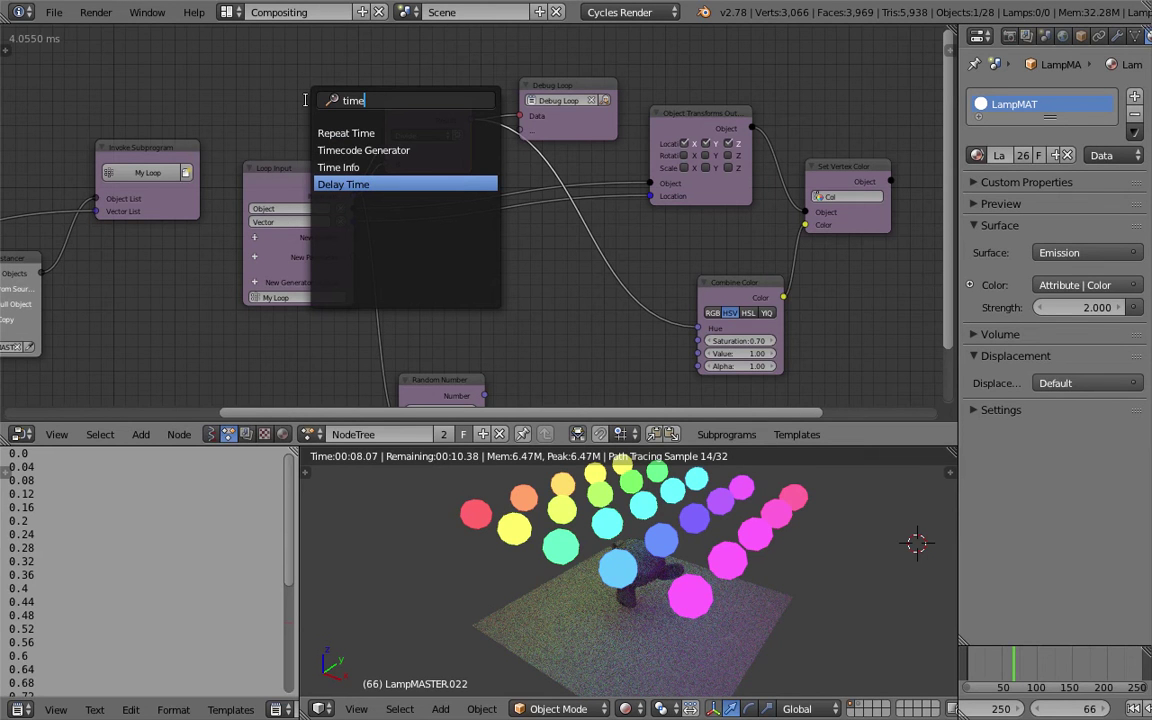
# Save the file and shift the Set Vertex Color node slightly away from Object Transforms Output.
pyautogui.moveTo(660, 648); pyautogui.dragTo(645, 565, button='middle')
pyautogui.scroll(-2, 669, 595)
pyautogui.hotkey('ctrl', 's')
pyautogui.click(663, 588)
pyautogui.moveTo(563, 336); pyautogui.dragTo(502, 308, button='middle')
pyautogui.scroll(-1, 502, 308)
pyautogui.moveTo(620, 520); pyautogui.dragTo(680, 520, button='middle')
pyautogui.moveTo(684, 323); pyautogui.dragTo(587, 315, button='middle')
pyautogui.moveTo(647, 281); pyautogui.dragTo(601, 309, button='middle')
pyautogui.click(621, 172)
pyautogui.moveTo(621, 177); pyautogui.dragTo(645, 169)
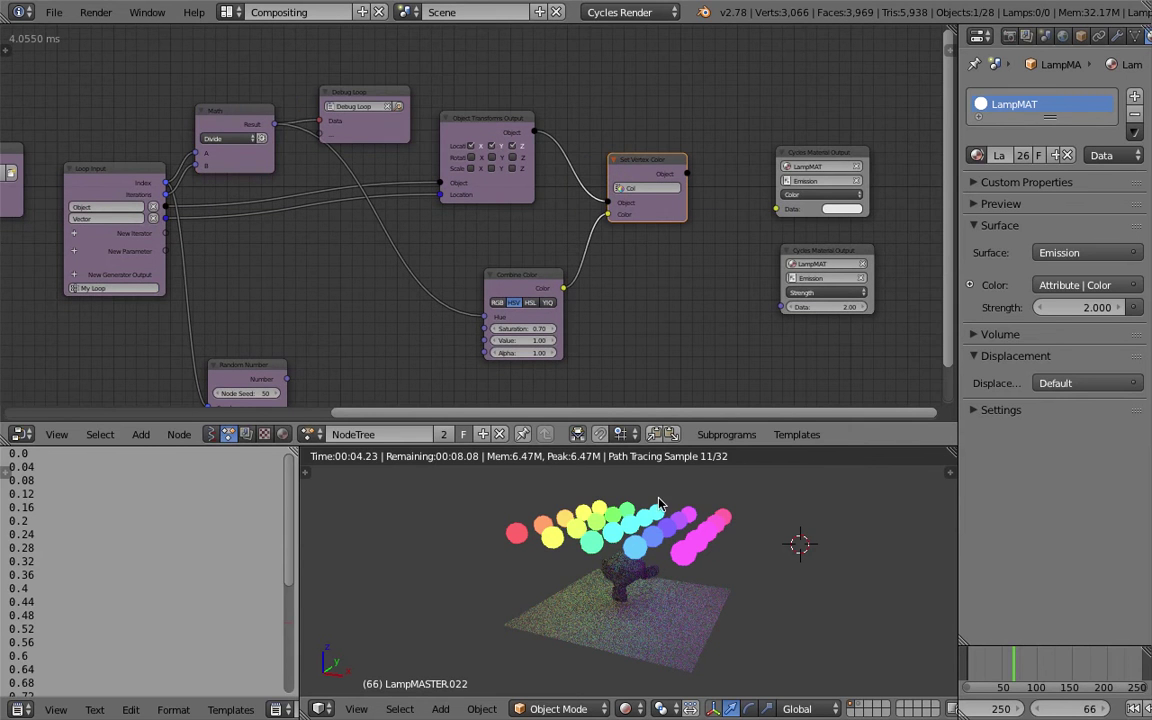
# Delete the two unused Cycles Material Output nodes for LampMAT's Emission Color and Strength.
pyautogui.scroll(1, 640, 220)
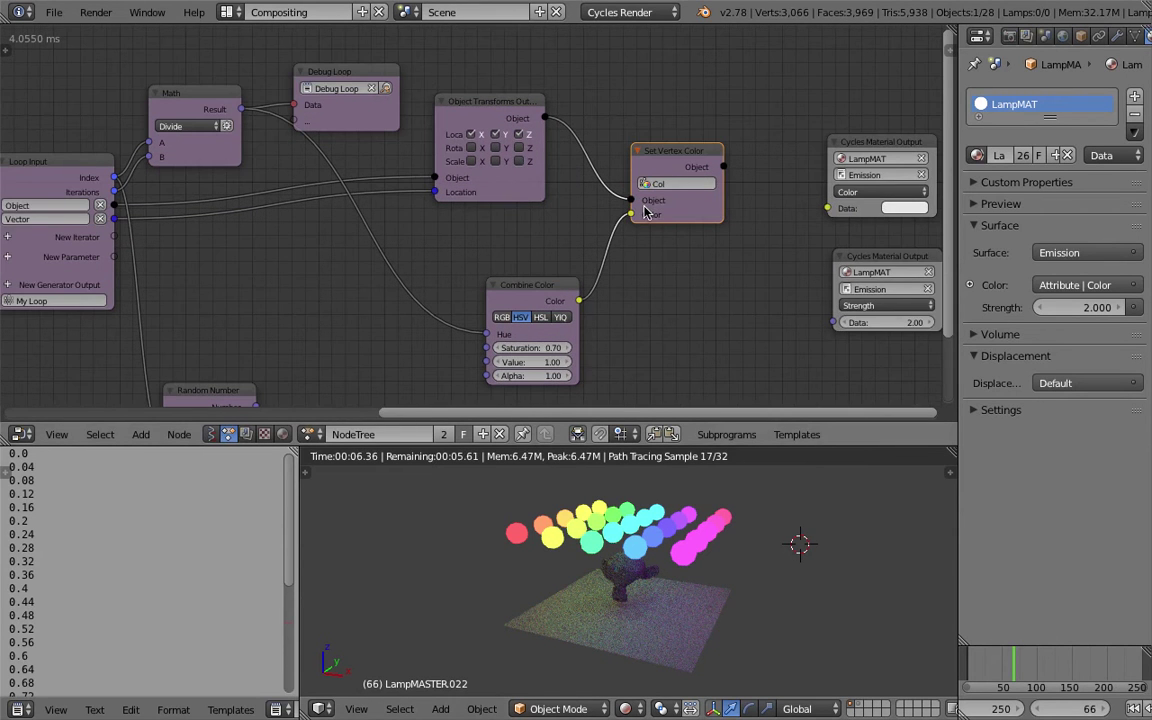
pyautogui.scroll(1, 668, 230)
pyautogui.click(872, 258)
pyautogui.press('x')
pyautogui.click(862, 135)
pyautogui.press('x')
pyautogui.moveTo(343, 326); pyautogui.dragTo(429, 314, button='middle')
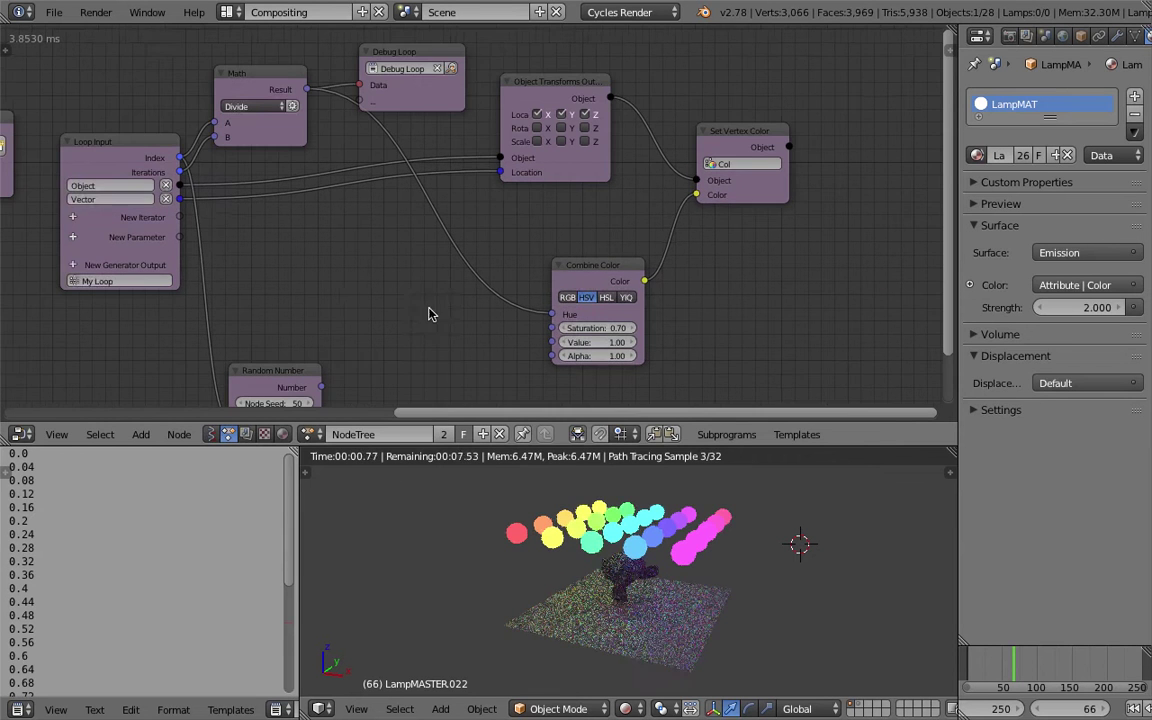
# Open LampMAT's shader nodes, move the Attribute node up and cut its link to the Emission colour.
pyautogui.click(284, 434)
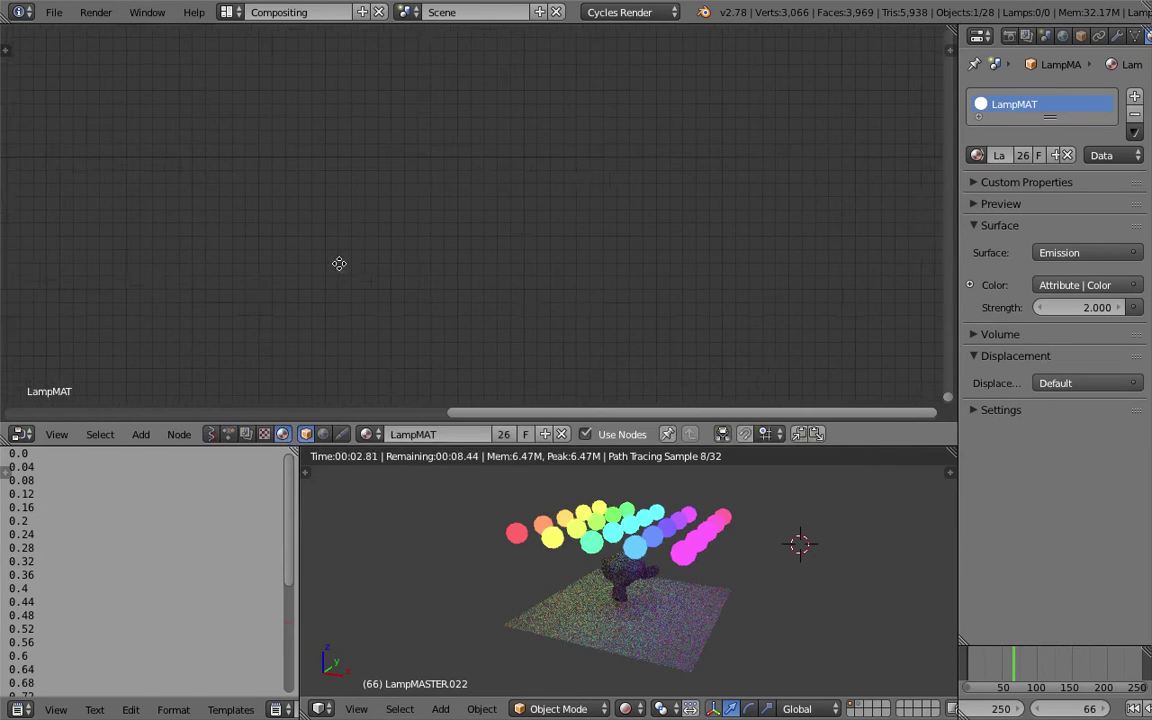
pyautogui.scroll(4, 525, 375)
pyautogui.moveTo(396, 309); pyautogui.dragTo(501, 277, button='middle')
pyautogui.scroll(2, 501, 277)
pyautogui.moveTo(398, 252); pyautogui.dragTo(417, 108)
pyautogui.scroll(1, 428, 130)
pyautogui.keyDown('ctrl'); pyautogui.moveTo(535, 139); pyautogui.dragTo(480, 276); pyautogui.keyUp('ctrl')
pyautogui.moveTo(461, 283); pyautogui.dragTo(470, 239, button='middle')
# Add an Object Info node below and to the left of the Attribute node, and save the file.
pyautogui.hotkey('shift', 'a')
pyautogui.write('object')
pyautogui.press('Return')
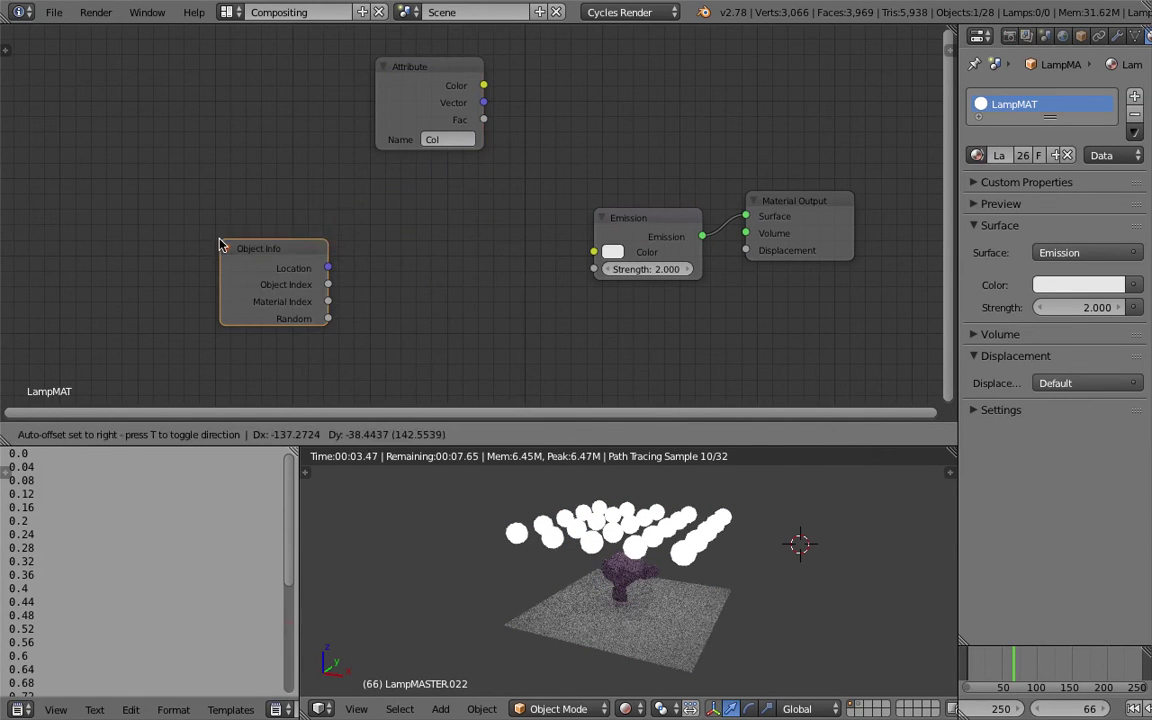
pyautogui.click(219, 239)
pyautogui.hotkey('ctrl', 's')
pyautogui.click(222, 239)
# Try driving the Emission colour directly from Object Info's Location output.
pyautogui.moveTo(330, 269); pyautogui.dragTo(593, 252)
pyautogui.moveTo(707, 589); pyautogui.dragTo(645, 611, button='middle')
pyautogui.keyDown('ctrl'); pyautogui.moveTo(450, 234); pyautogui.dragTo(456, 292, button='right'); pyautogui.keyUp('ctrl')
# Narrow the Object Info node and place a new, unconnected Image Texture node to its left.
pyautogui.moveTo(328, 246); pyautogui.dragTo(297, 246)
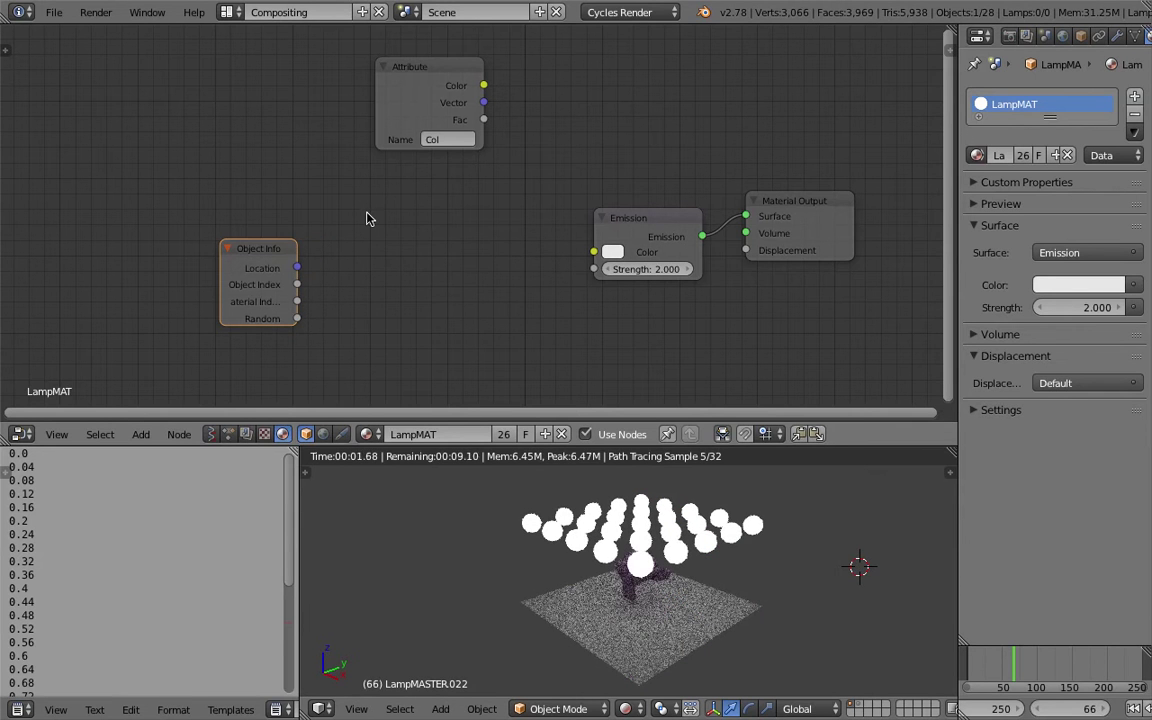
pyautogui.hotkey('shift', 'a')
pyautogui.click(376, 221)
pyautogui.write('imag')
pyautogui.press('Return')
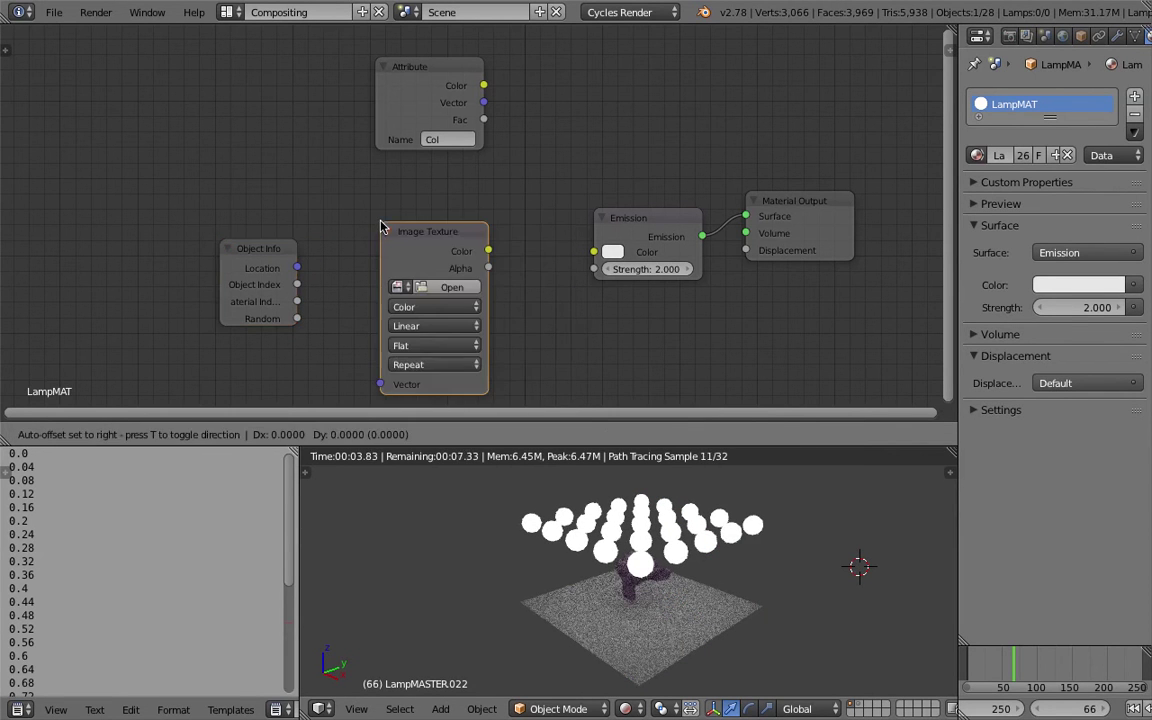
pyautogui.click(413, 202)
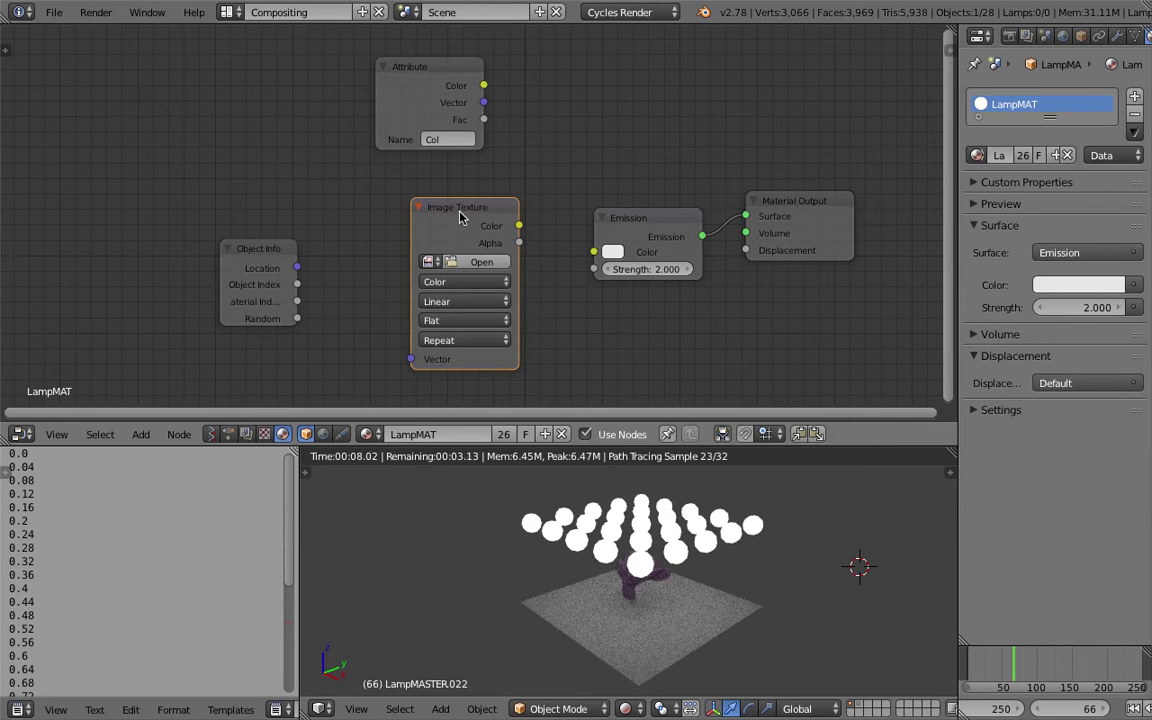
pyautogui.moveTo(449, 219); pyautogui.dragTo(66, 134)
pyautogui.press('space')
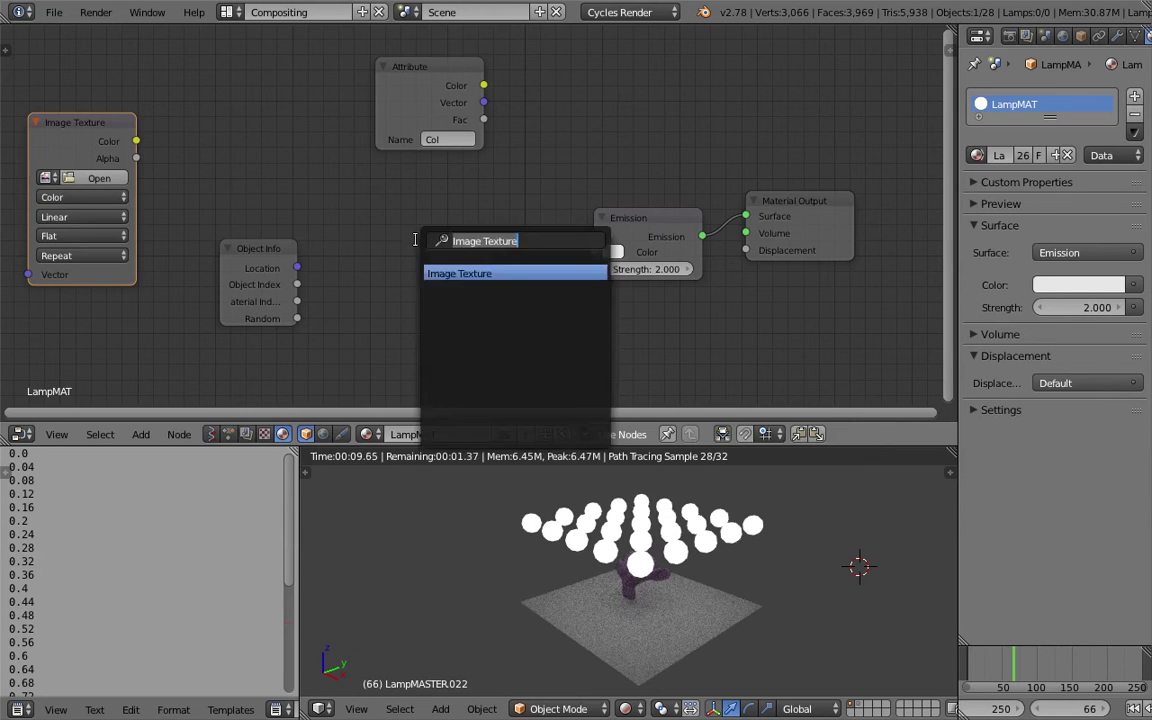
pyautogui.press('Escape')
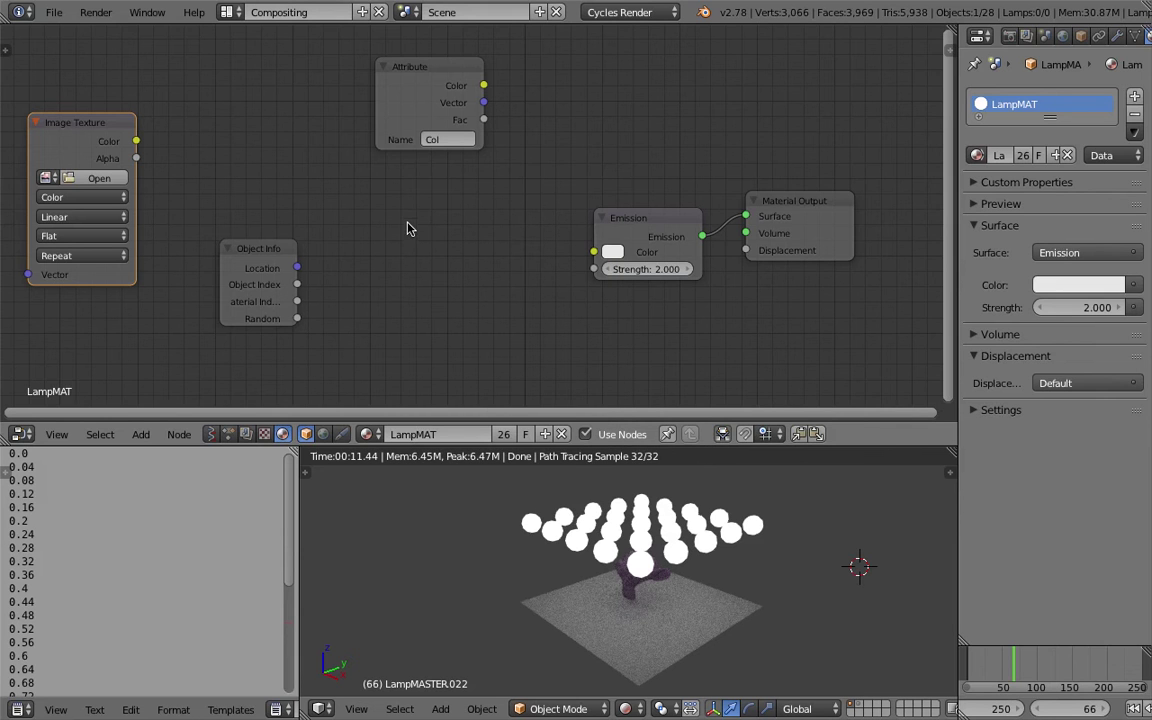
# Add a Noise Texture with Object Info's Location as its Vector and its Color feeding Emission, and go to frame 73.
pyautogui.hotkey('shift', 'a')
pyautogui.click(400, 231)
pyautogui.write('noise')
pyautogui.press('Return')
pyautogui.click(413, 237)
pyautogui.moveTo(297, 267); pyautogui.dragTo(409, 293)
pyautogui.moveTo(522, 260); pyautogui.dragTo(594, 252)
pyautogui.click(1005, 668)
pyautogui.moveTo(1005, 668); pyautogui.dragTo(1018, 668)
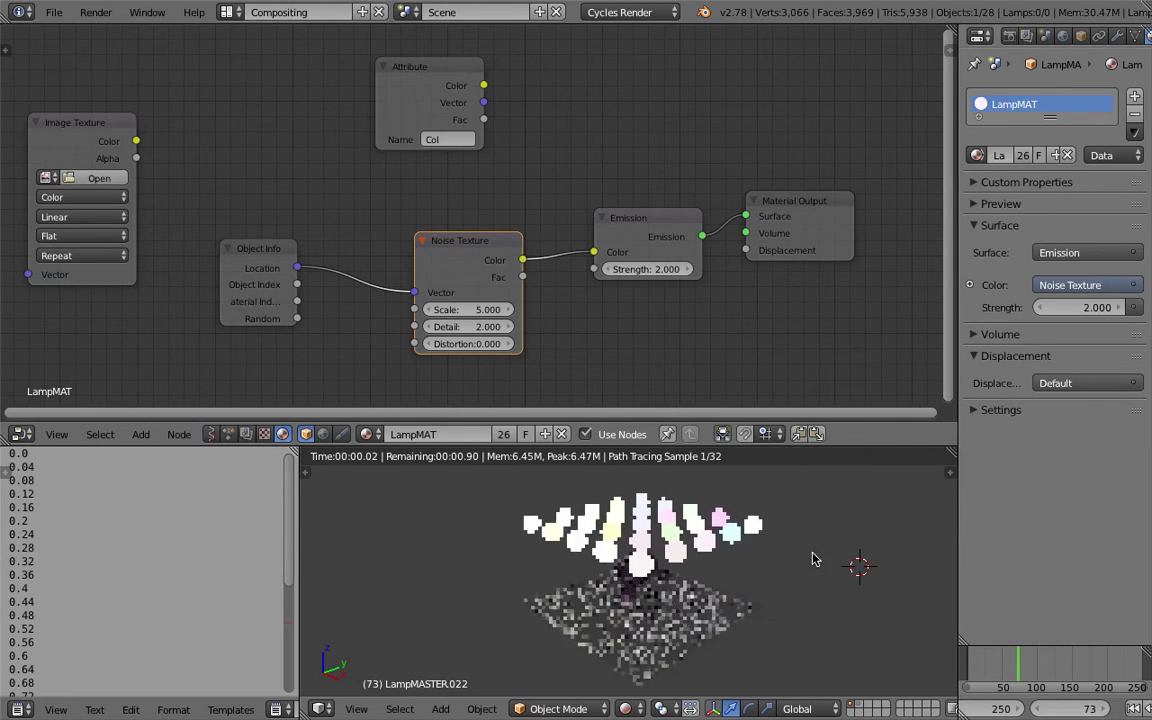
# Set the Noise Texture's Scale to 1.
pyautogui.click(468, 309)
pyautogui.write('1')
pyautogui.press('Return')
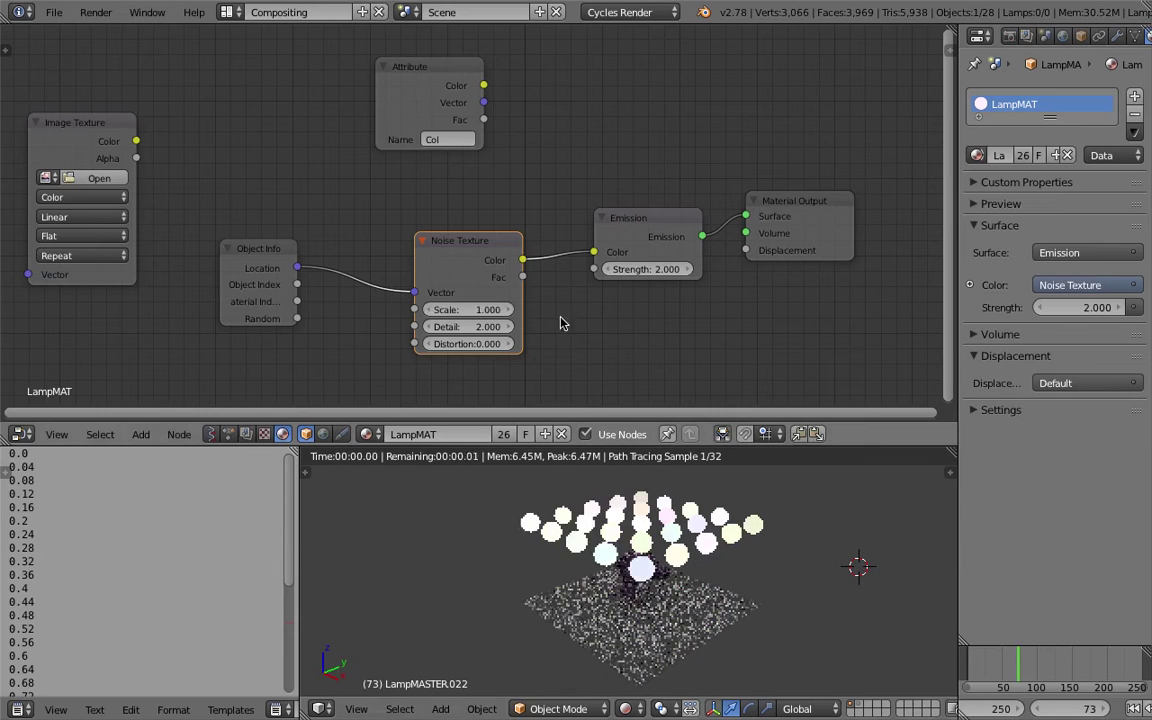
pyautogui.moveTo(662, 530); pyautogui.dragTo(672, 571, button='middle')
# Set the Emission node's Strength to 1.
pyautogui.moveTo(655, 262)
pyautogui.mouseDown()
pyautogui.moveTo(695, 262)
pyautogui.moveTo(668, 269)
pyautogui.mouseUp()
pyautogui.click(654, 268)
pyautogui.write('1')
pyautogui.press('Return')
# Raise the Noise Texture's Scale to 12.2 and view the lamps above the monkey head up close.
pyautogui.moveTo(719, 565); pyautogui.dragTo(669, 500, button='middle')
pyautogui.moveTo(468, 309); pyautogui.dragTo(580, 309)
pyautogui.moveTo(681, 563); pyautogui.dragTo(738, 566, button='middle')
pyautogui.scroll(3, 617, 545)
pyautogui.moveTo(600, 548); pyautogui.dragTo(596, 581, button='middle')
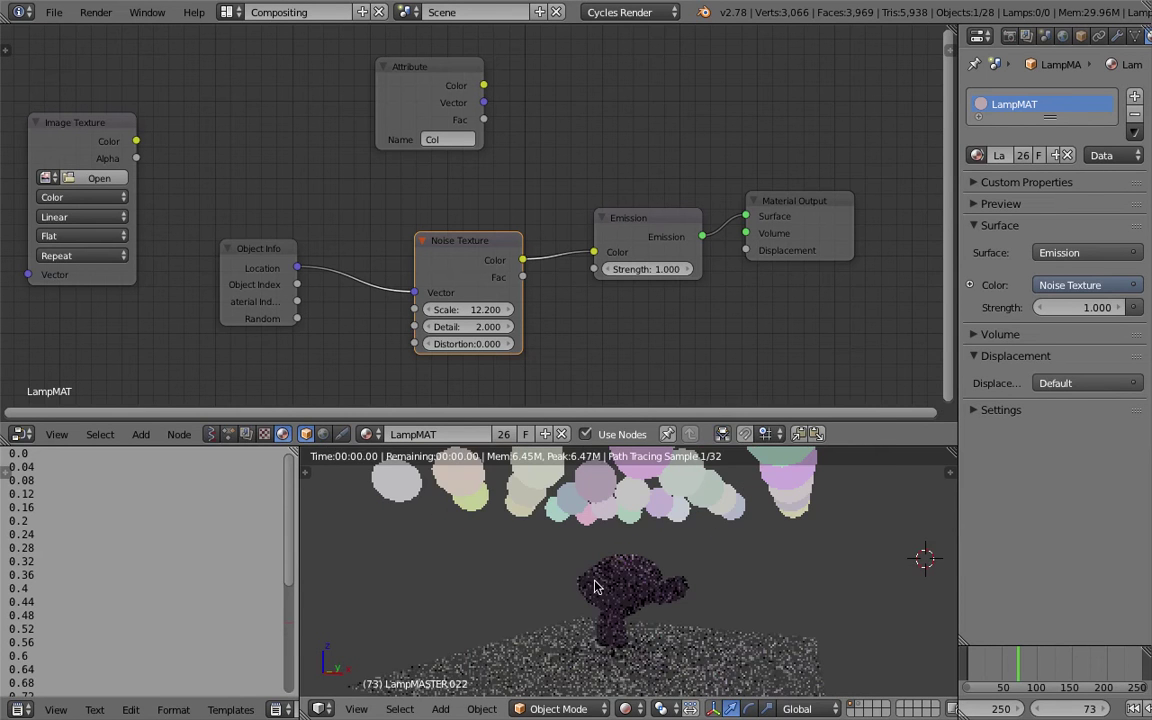
# Try an Emission Strength of 5 and set it back to 1.
pyautogui.click(646, 269)
pyautogui.write('5')
pyautogui.press('Return')
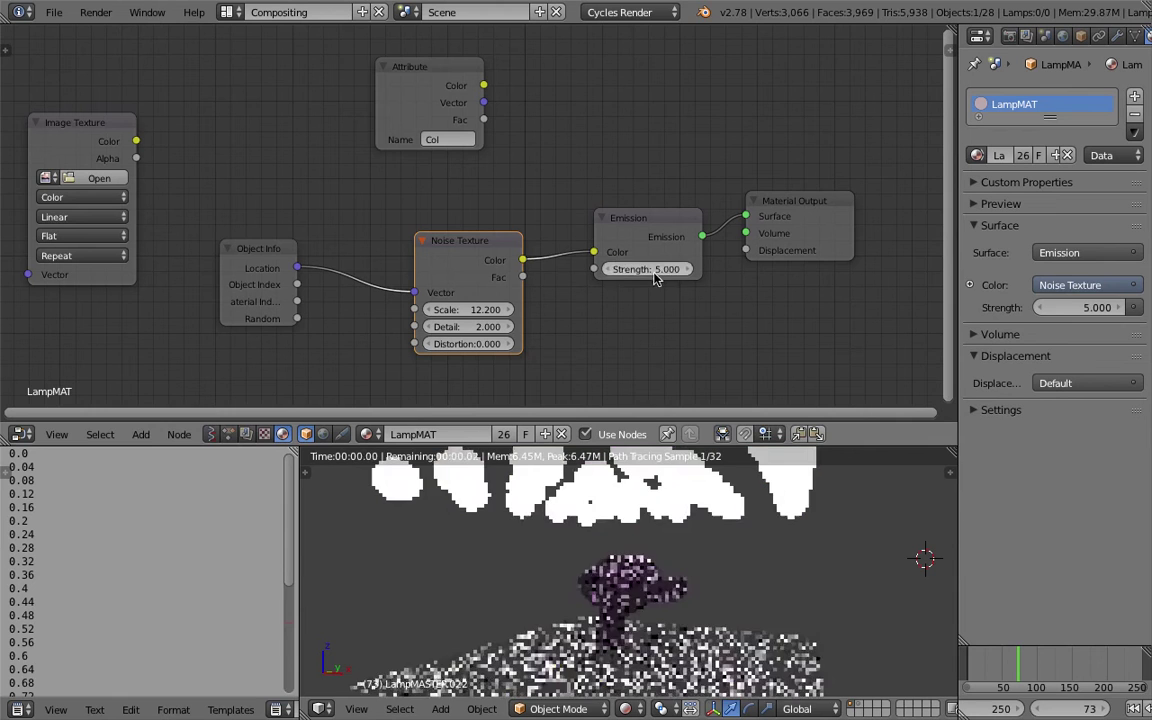
pyautogui.click(665, 272)
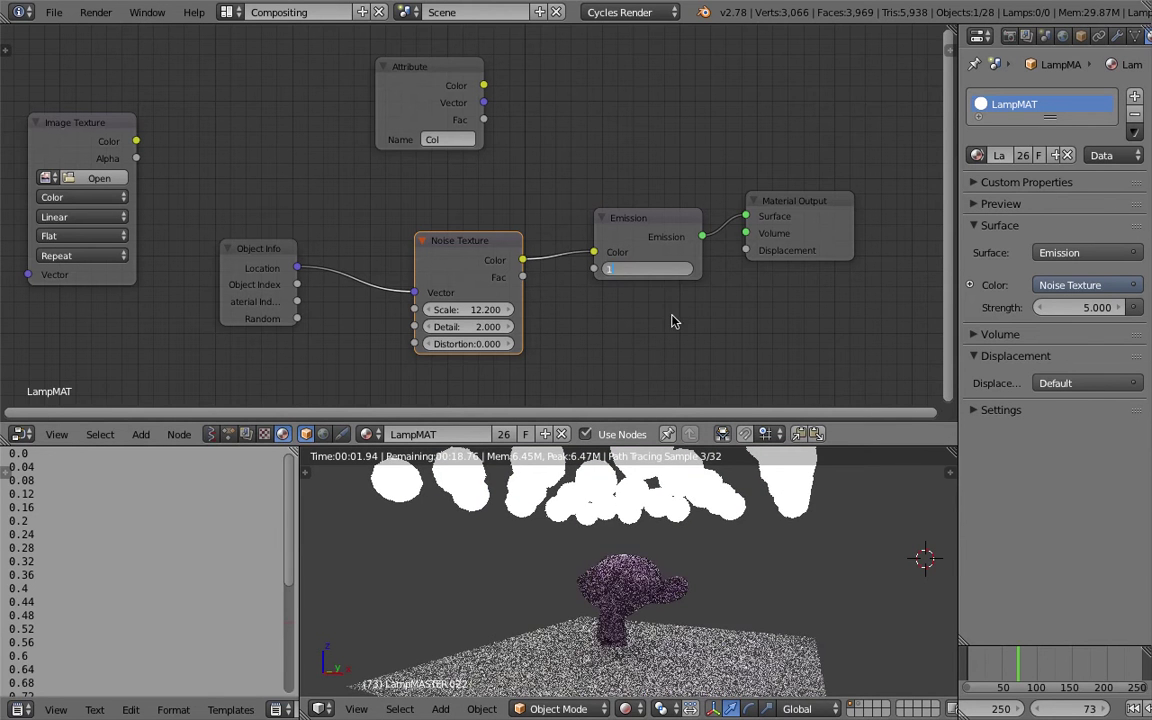
pyautogui.write('1')
pyautogui.press('Return')
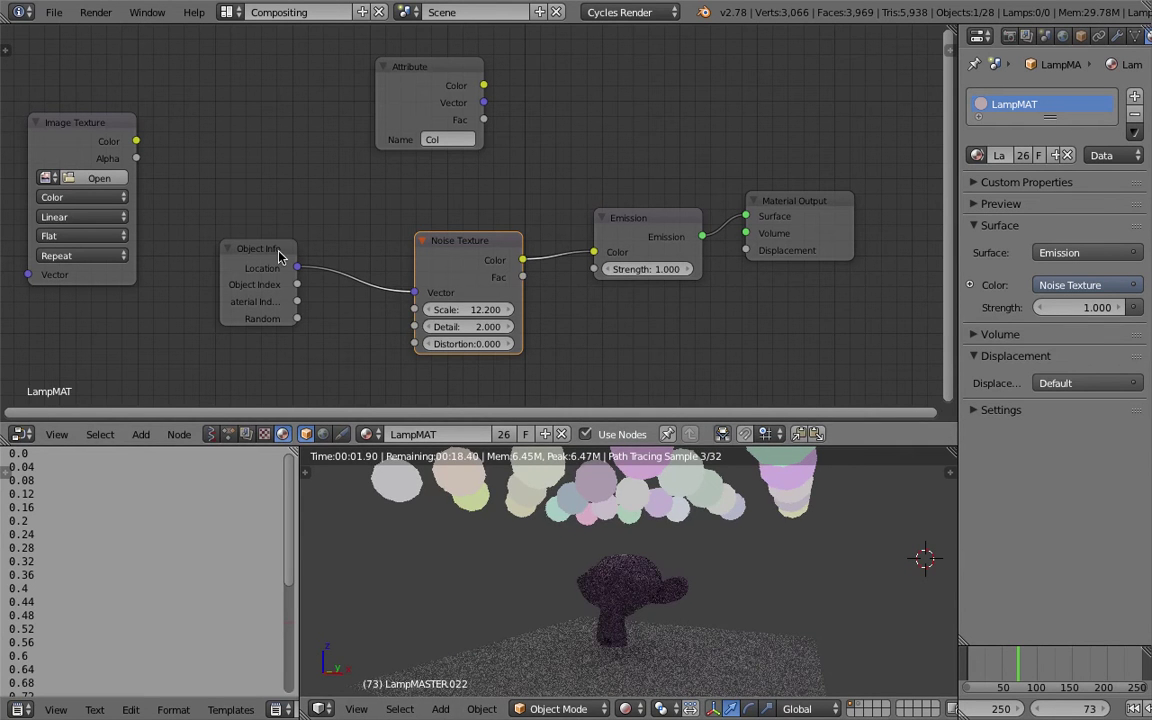
# Reposition the Object Info and Noise Texture nodes and set the Noise Texture's Detail to 1.
pyautogui.moveTo(283, 257); pyautogui.dragTo(315, 236)
pyautogui.moveTo(455, 250)
pyautogui.mouseDown()
pyautogui.moveTo(427, 232)
pyautogui.moveTo(467, 242)
pyautogui.mouseUp()
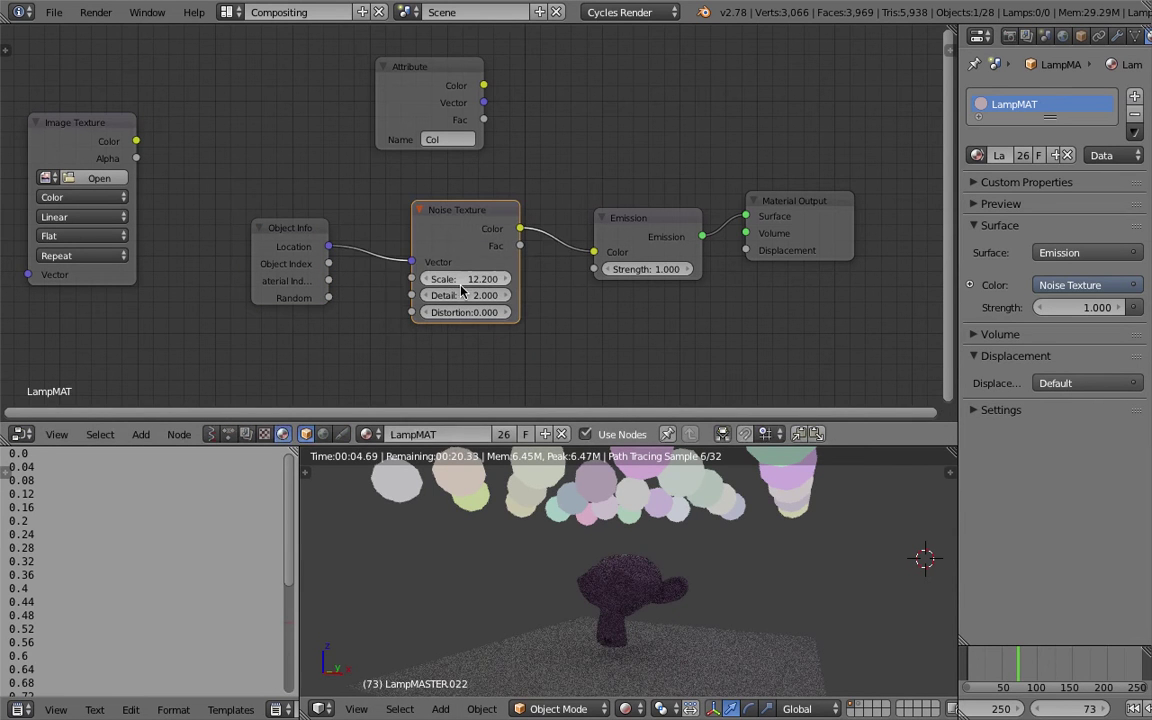
pyautogui.hotkey('ctrl', 's')
pyautogui.click(587, 313)
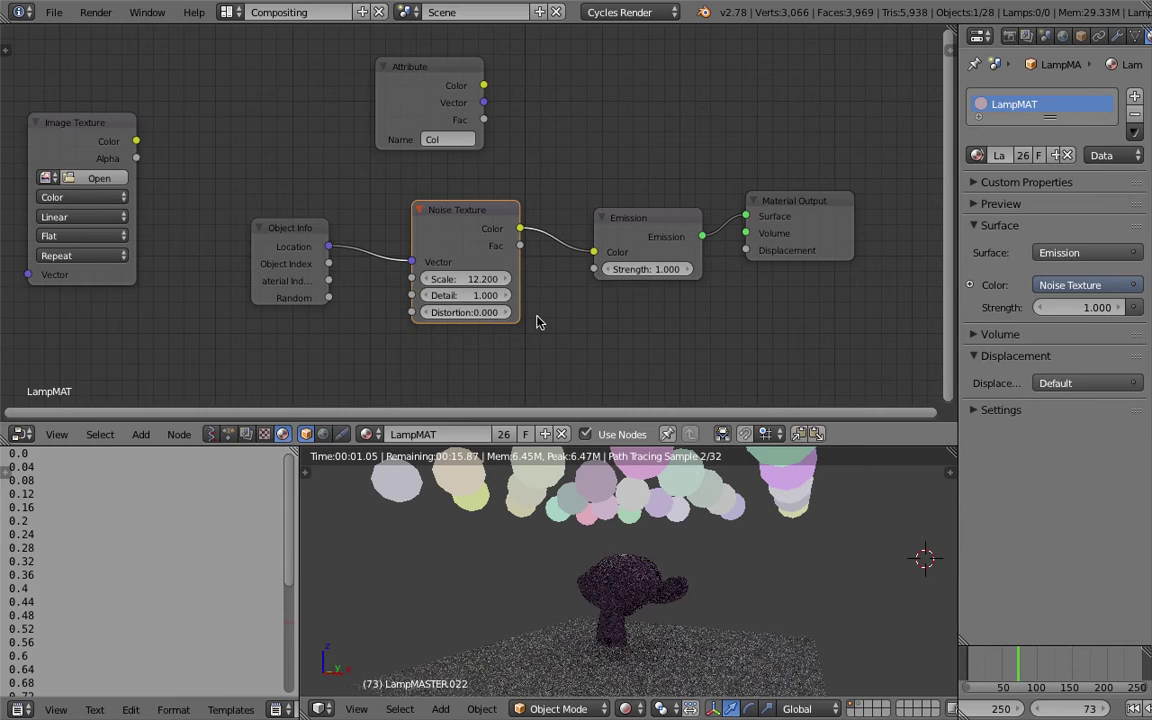
# Spread the LampMAT nodes apart and delete the Noise Texture node.
pyautogui.moveTo(312, 233); pyautogui.dragTo(276, 240)
pyautogui.moveTo(461, 236); pyautogui.dragTo(418, 250)
pyautogui.moveTo(772, 203); pyautogui.dragTo(851, 205)
pyautogui.moveTo(620, 223); pyautogui.dragTo(723, 224)
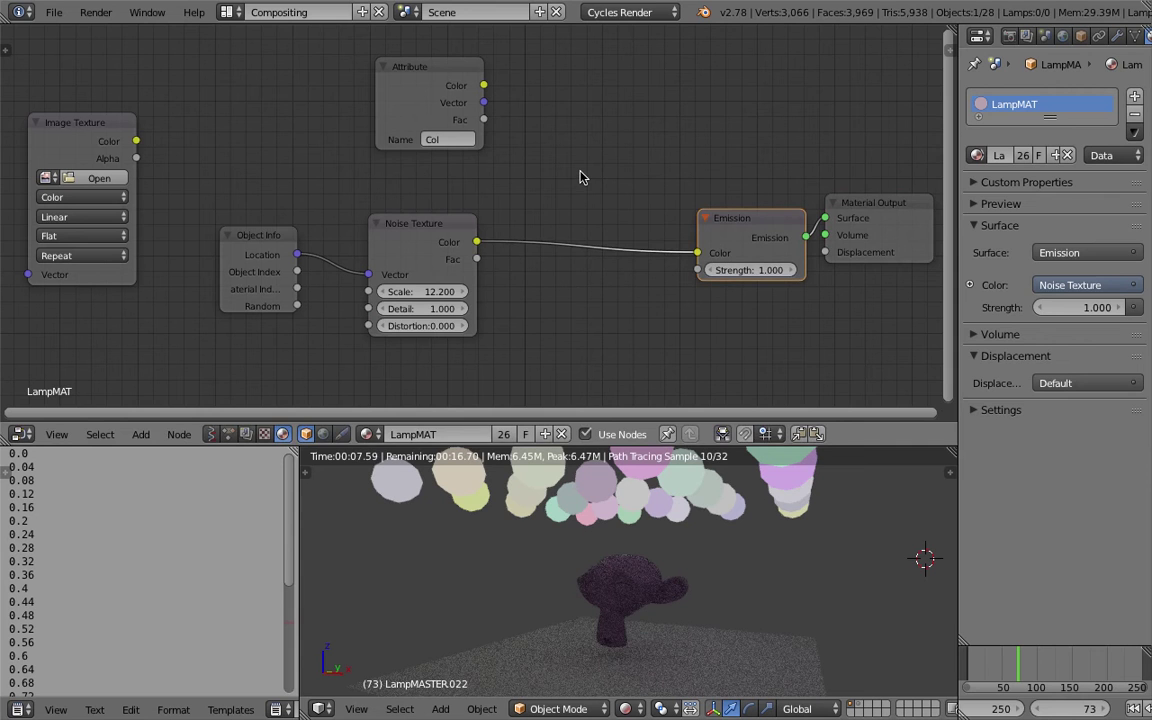
pyautogui.moveTo(386, 218); pyautogui.dragTo(509, 206)
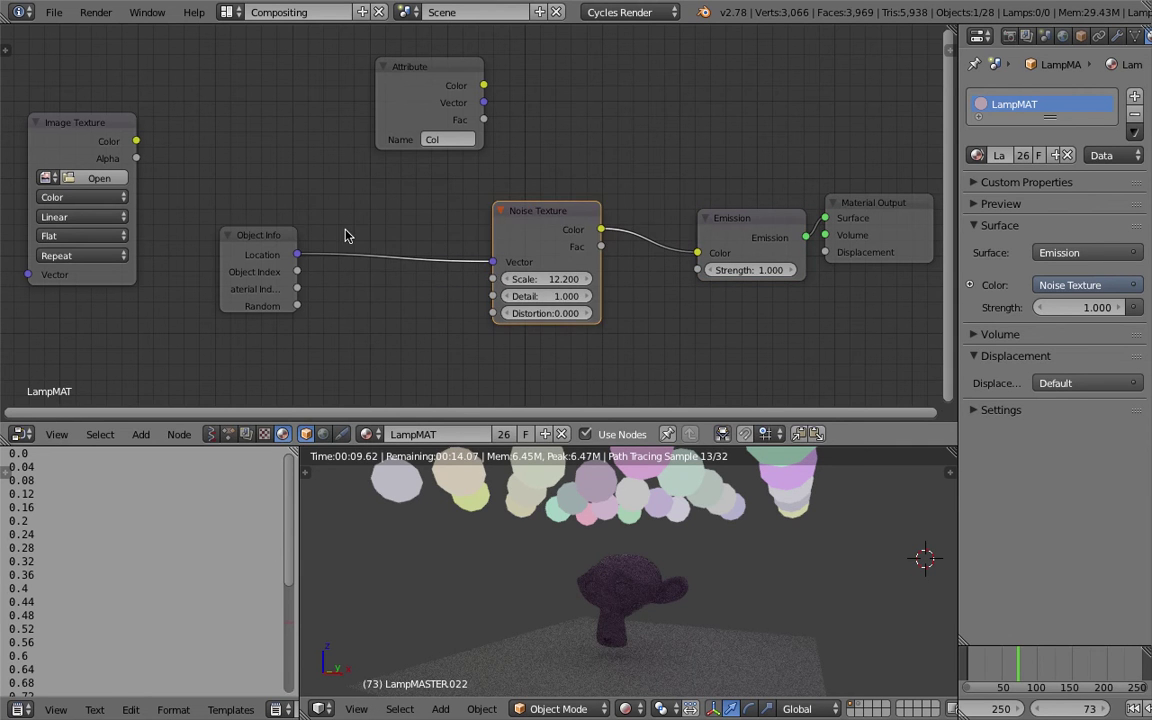
pyautogui.press('x')
pyautogui.hotkey('shift', 'a')
pyautogui.click(448, 235)
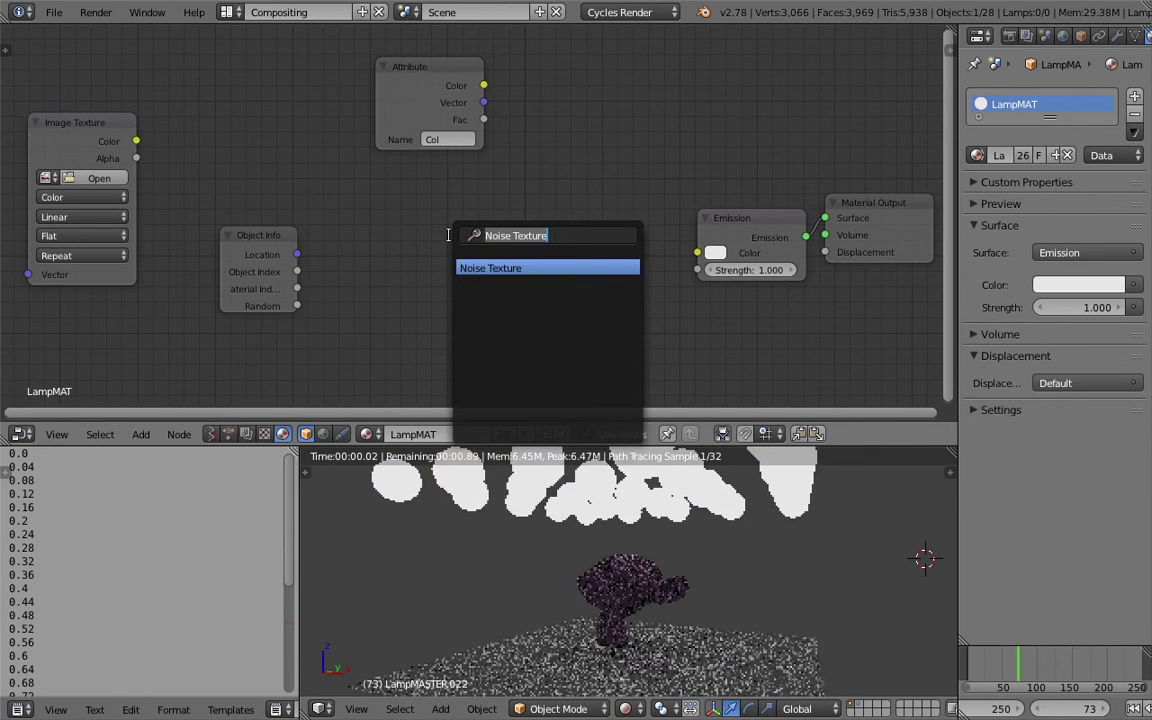
pyautogui.press('BackSpace')
pyautogui.write('check')
pyautogui.press('Return')
pyautogui.click(449, 235)
pyautogui.press('x')
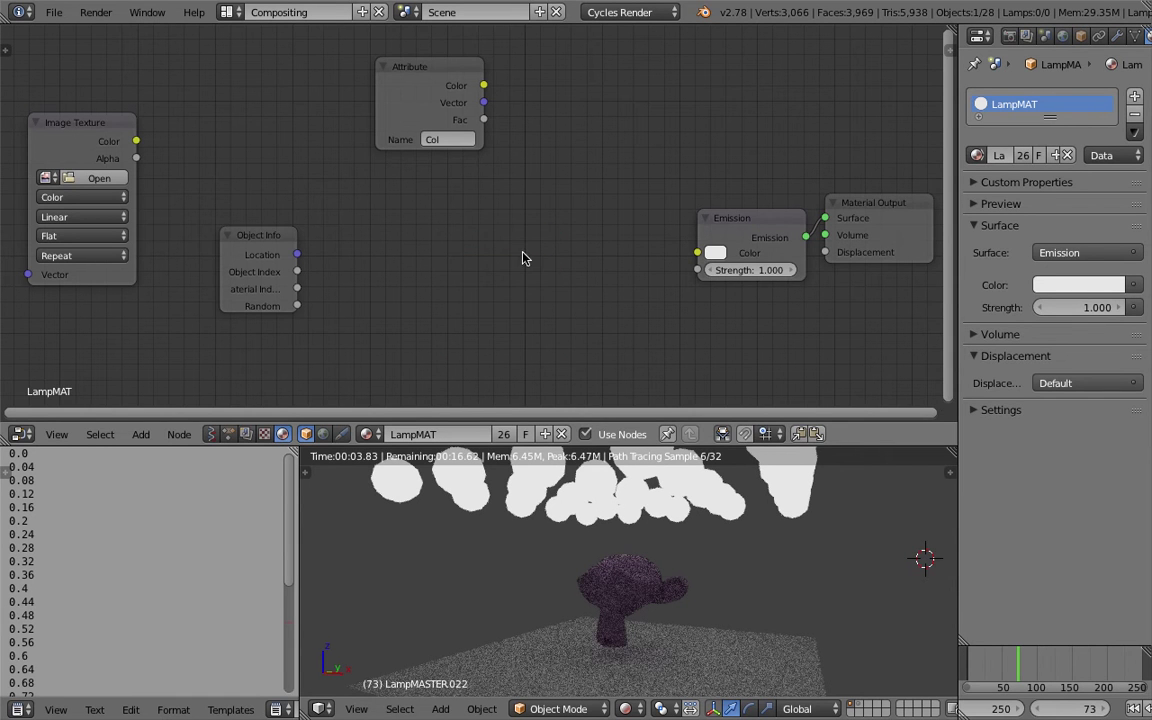
# Add a Checker Texture to the Floor's material and connect its Color to the Diffuse BSDF's Color.
pyautogui.rightClick(655, 626)
pyautogui.hotkey('shift', 'a')
pyautogui.click(366, 216)
pyautogui.press('BackSpace')
pyautogui.write('chec')
pyautogui.press('Return')
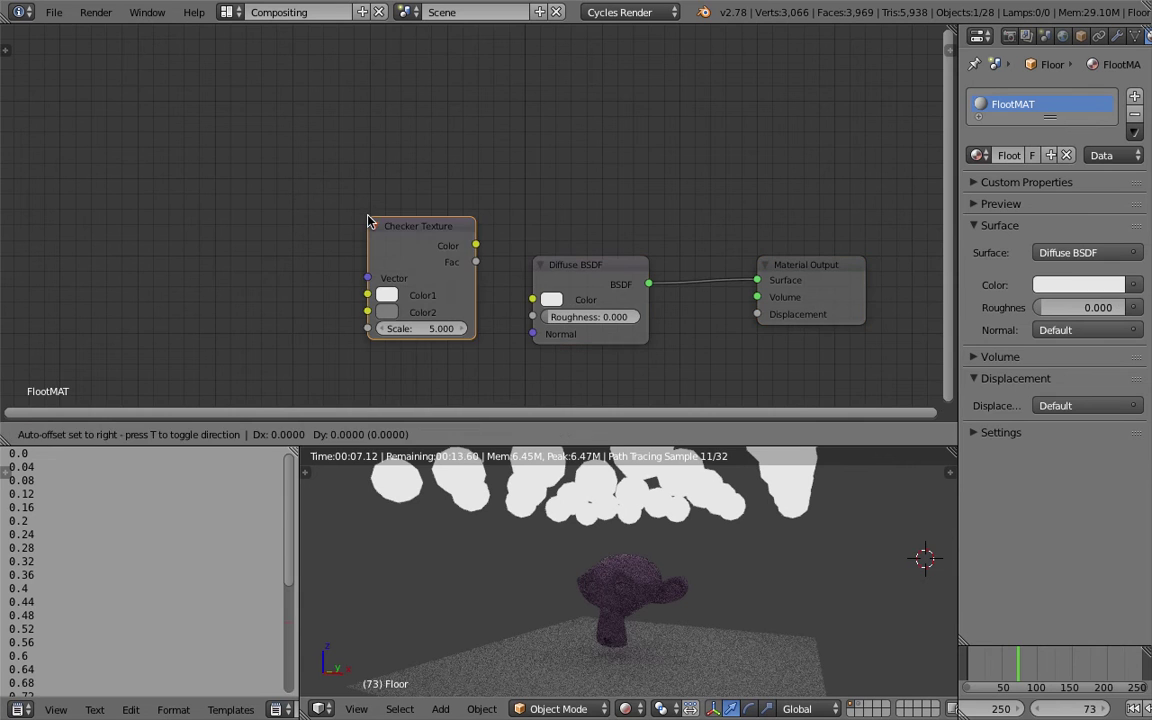
pyautogui.moveTo(485, 245); pyautogui.dragTo(532, 299)
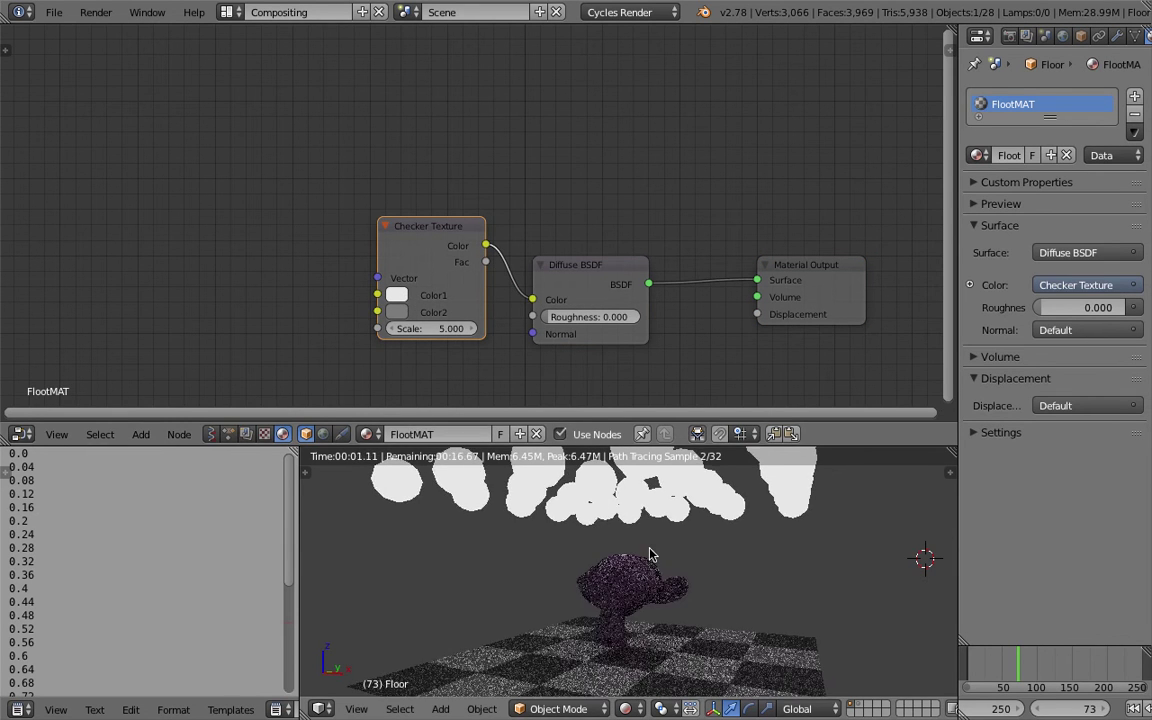
pyautogui.moveTo(600, 530); pyautogui.dragTo(694, 568, button='middle')
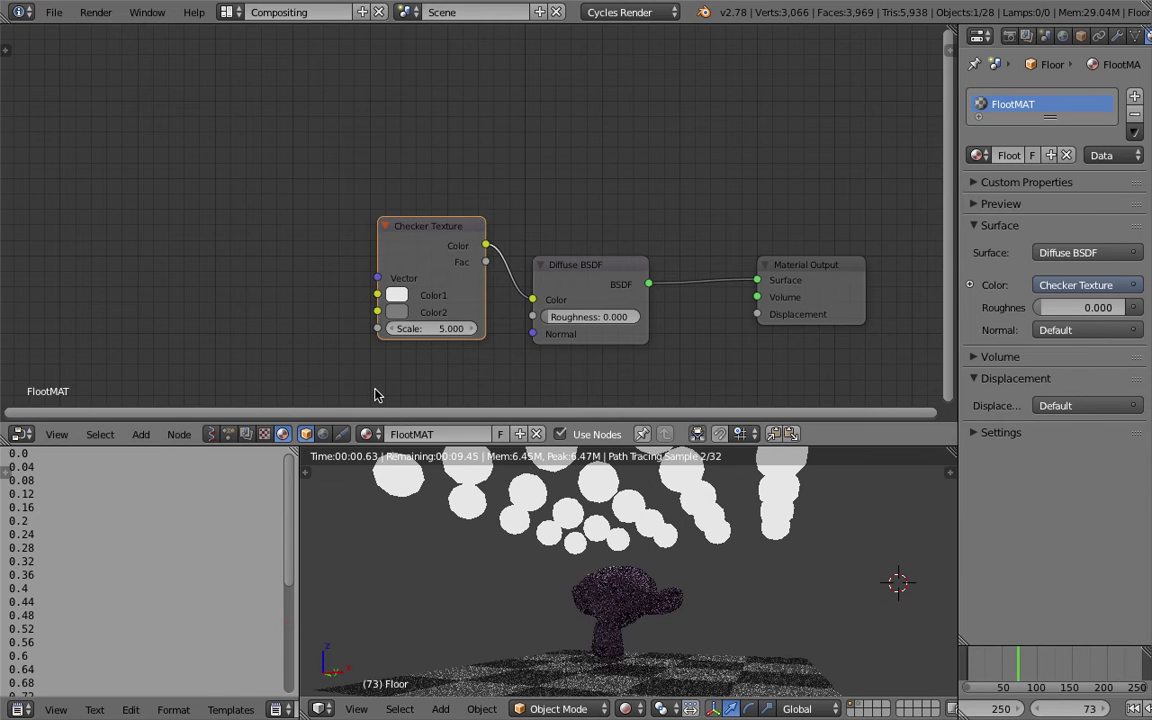
# Add a Magic Texture to the lamp material and feed Object Info's Location into its Vector.
pyautogui.rightClick(704, 514)
pyautogui.moveTo(458, 183); pyautogui.dragTo(454, 196, button='middle')
pyautogui.hotkey('shift', 'a')
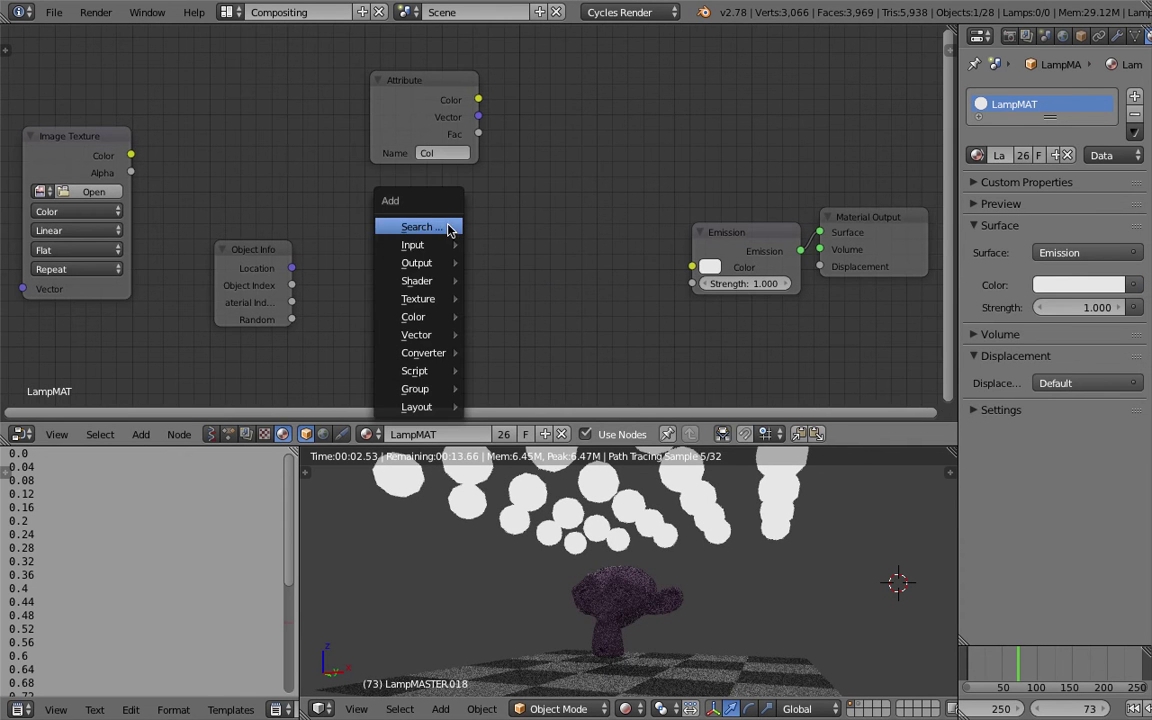
pyautogui.click(443, 226)
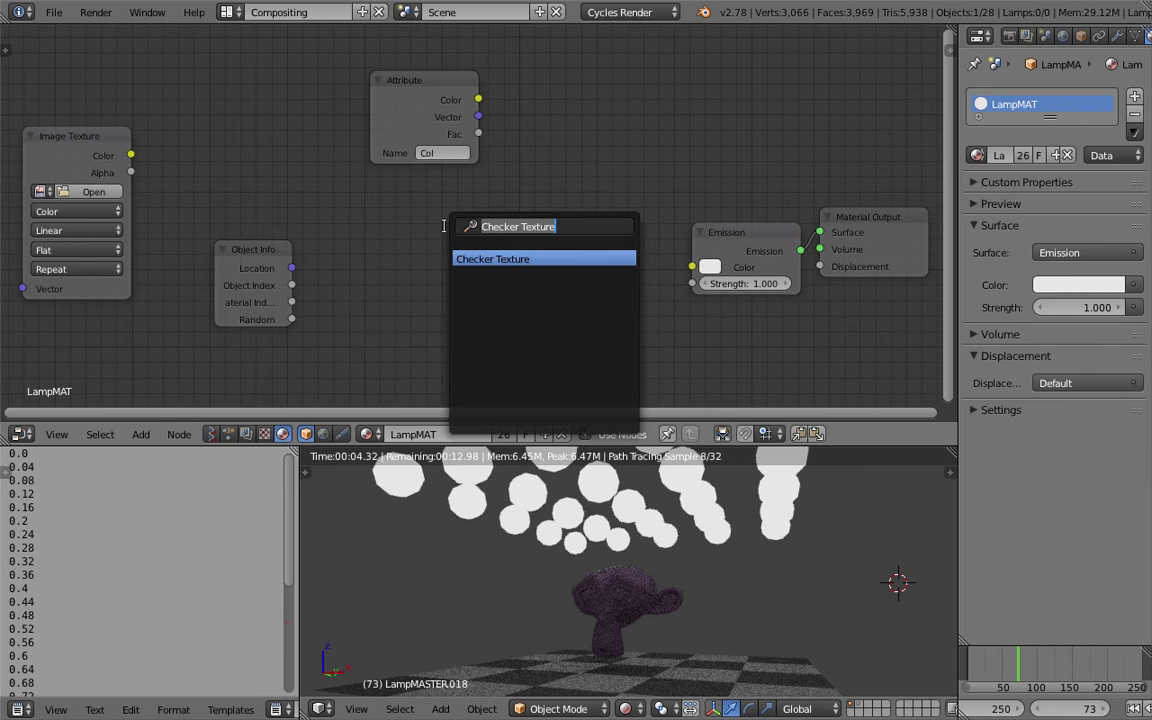
pyautogui.press('Escape')
pyautogui.hotkey('shift', 'a')
pyautogui.moveTo(422, 298)
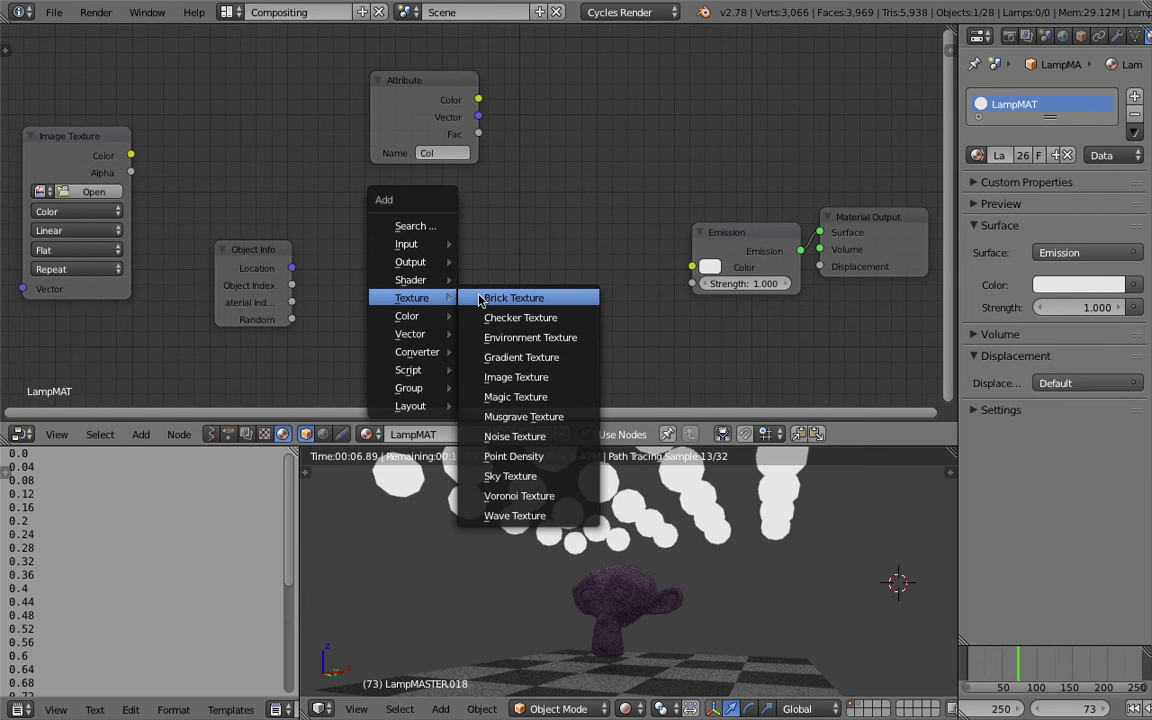
pyautogui.click(539, 397)
pyautogui.click(478, 222)
pyautogui.moveTo(291, 268); pyautogui.dragTo(475, 312)
# Go to frame 61 and connect the Magic Texture's Color to the Emission node's Color.
pyautogui.moveTo(585, 255); pyautogui.dragTo(712, 480)
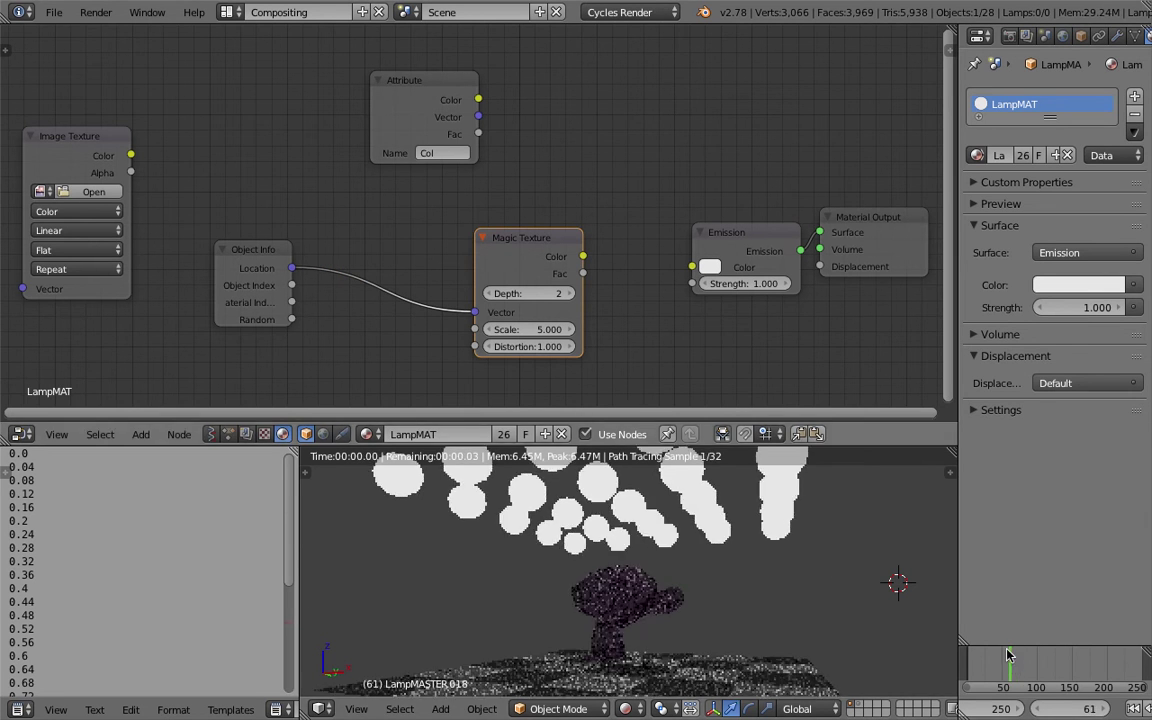
pyautogui.moveTo(583, 256); pyautogui.dragTo(686, 237)
pyautogui.hotkey('ctrl', 's')
pyautogui.click(562, 558)
pyautogui.hotkey('ctrl', 's')
pyautogui.click(578, 586)
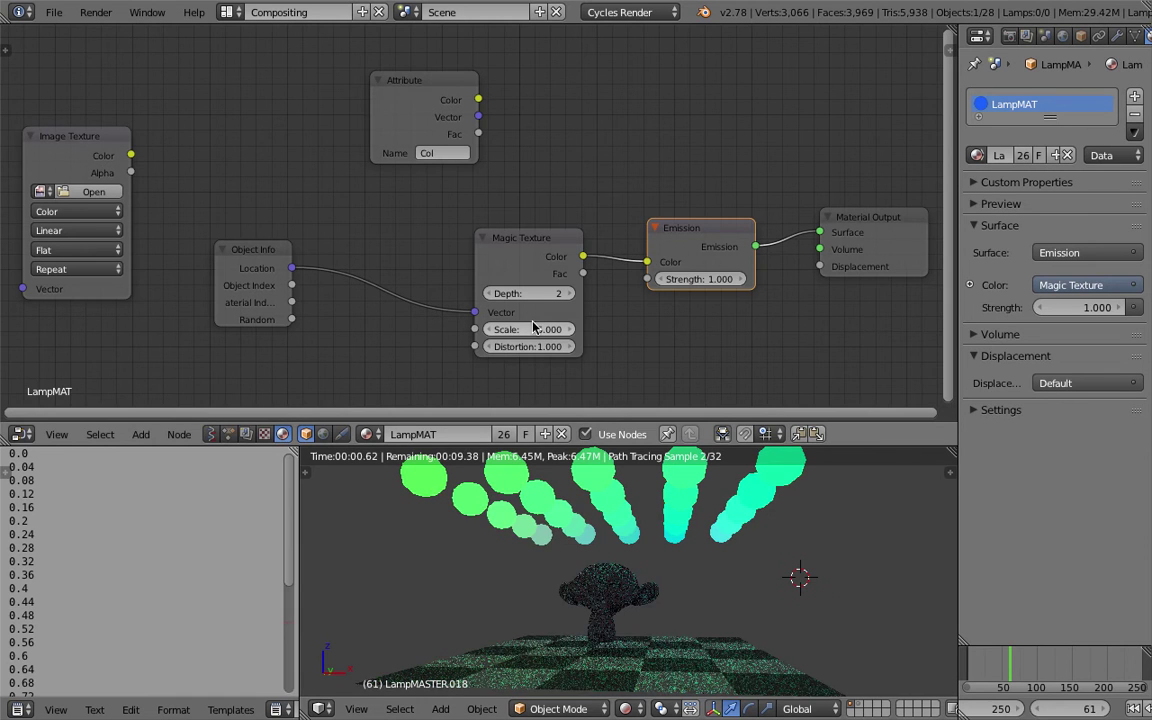
# Try a Magic Texture Distortion of 8.8 and set it back to 1.
pyautogui.moveTo(530, 341); pyautogui.dragTo(691, 346)
pyautogui.moveTo(530, 346); pyautogui.dragTo(507, 346)
pyautogui.moveTo(524, 240); pyautogui.dragTo(460, 241)
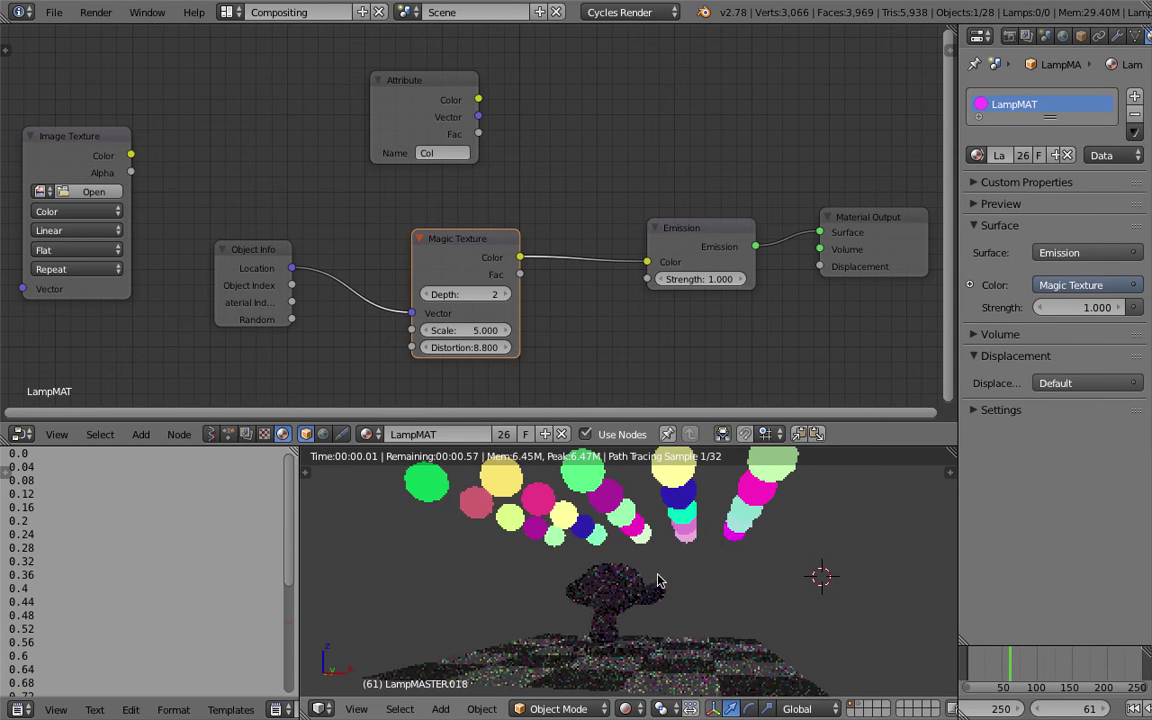
pyautogui.click(473, 347)
pyautogui.write('1')
pyautogui.press('Return')
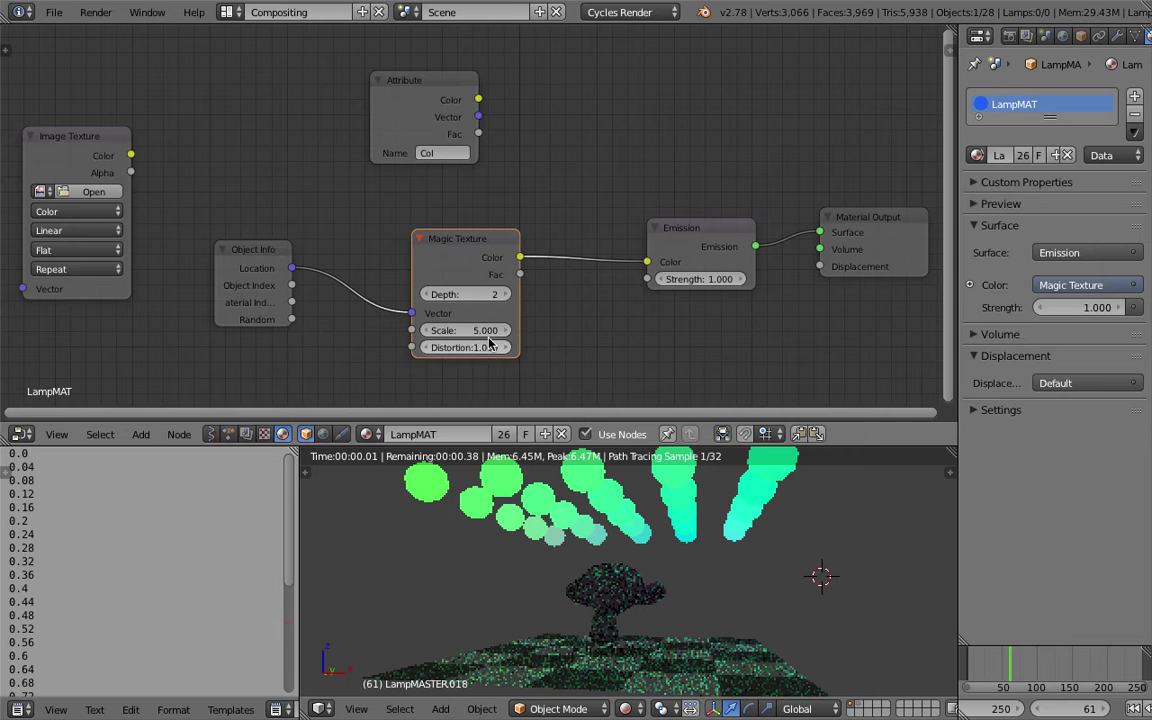
# Try a different Magic Texture Scale and set it back to 5.
pyautogui.moveTo(474, 331); pyautogui.dragTo(558, 333)
pyautogui.click(492, 332)
pyautogui.write('5')
pyautogui.press('Return')
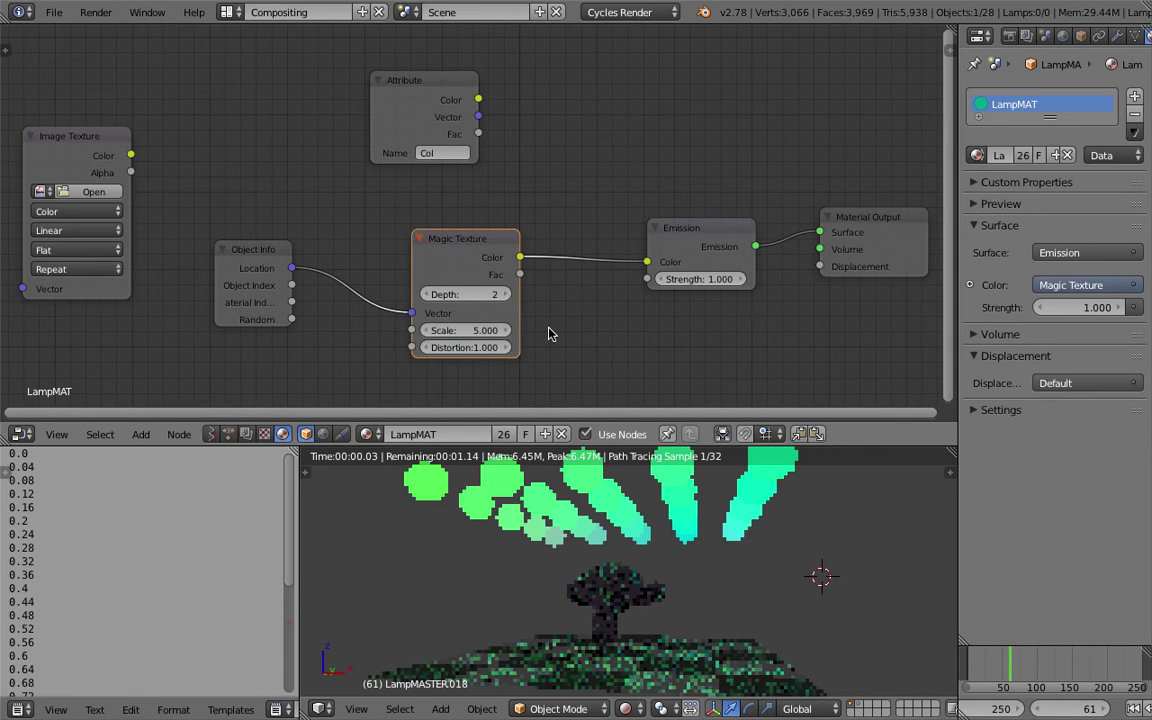
# Insert a Vector Math node using Add between Object Info's Location and the Magic Texture's Vector.
pyautogui.moveTo(440, 238); pyautogui.dragTo(526, 225)
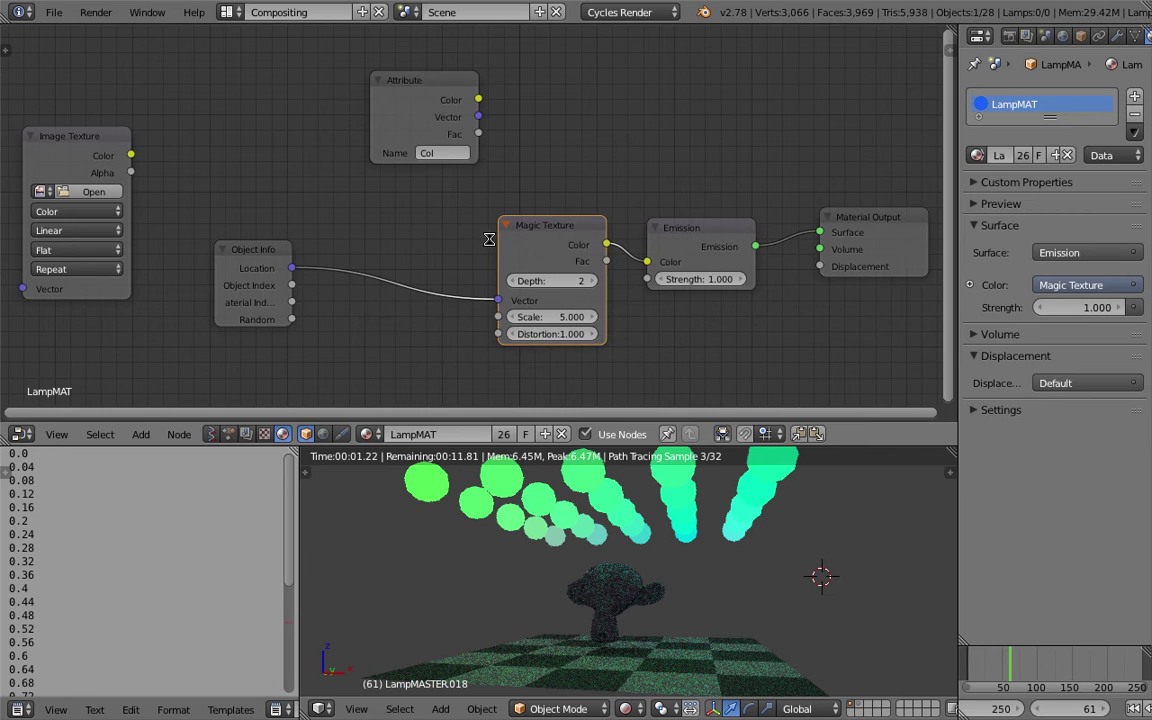
pyautogui.moveTo(292, 254); pyautogui.dragTo(275, 203)
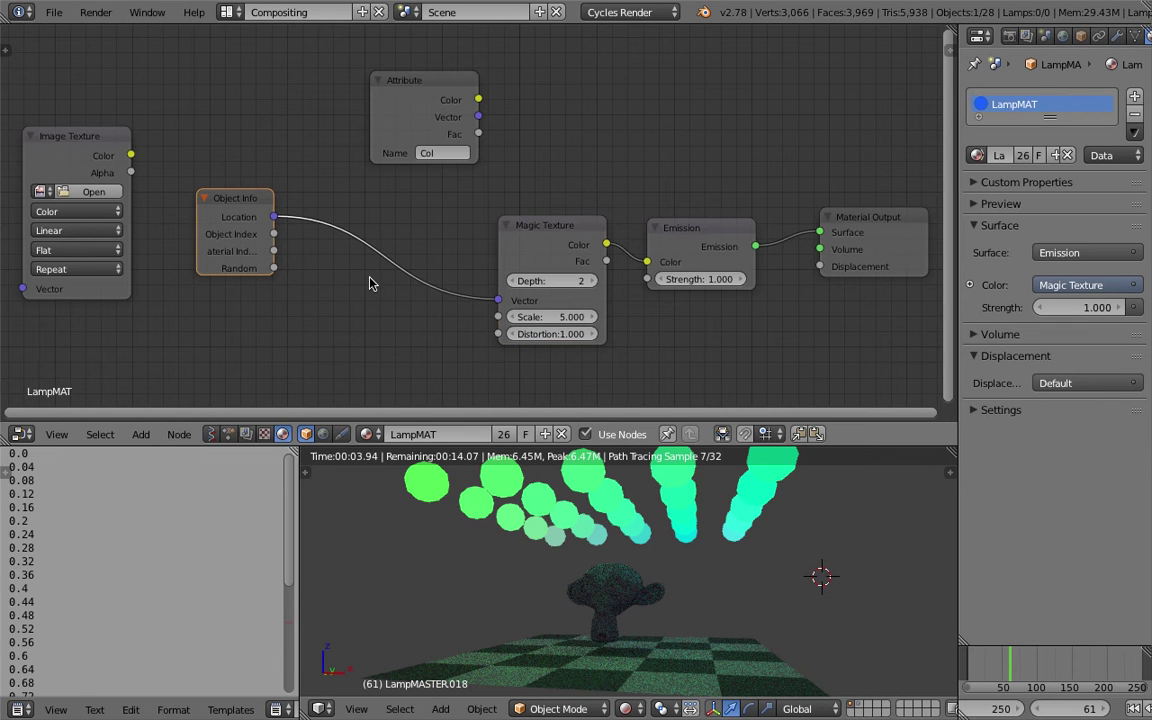
pyautogui.hotkey('shift', 'a')
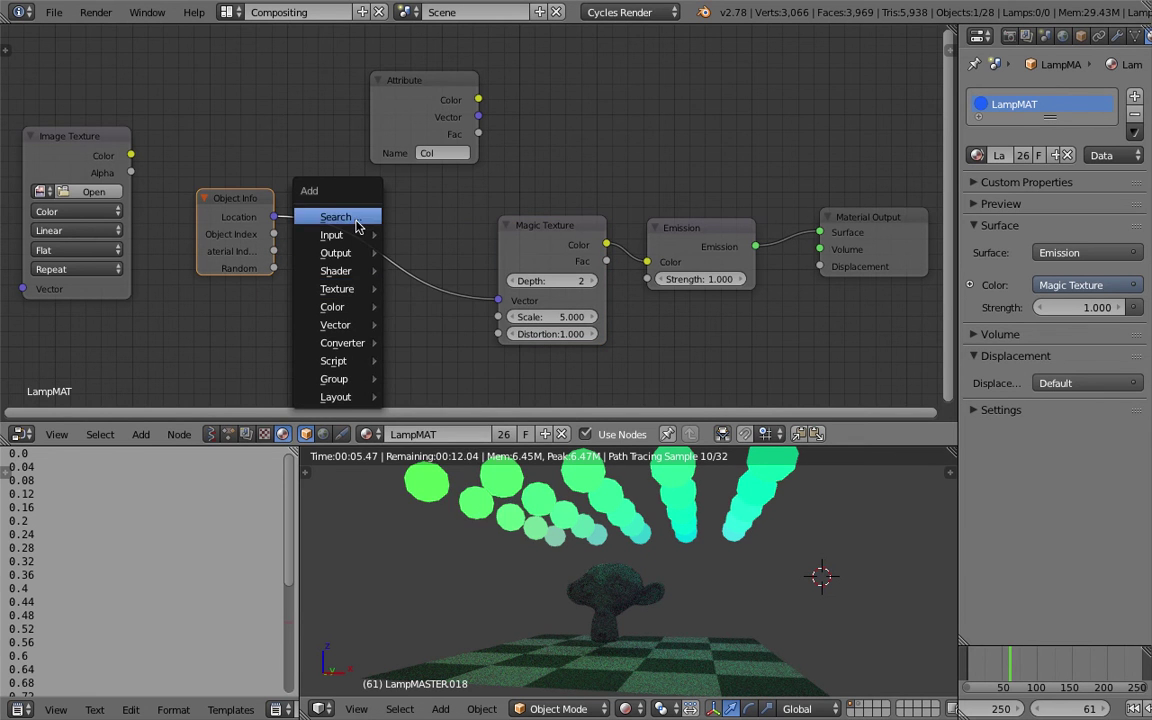
pyautogui.click(350, 217)
pyautogui.write('vec')
pyautogui.press('Down')
pyautogui.press('Down')
pyautogui.press('Return')
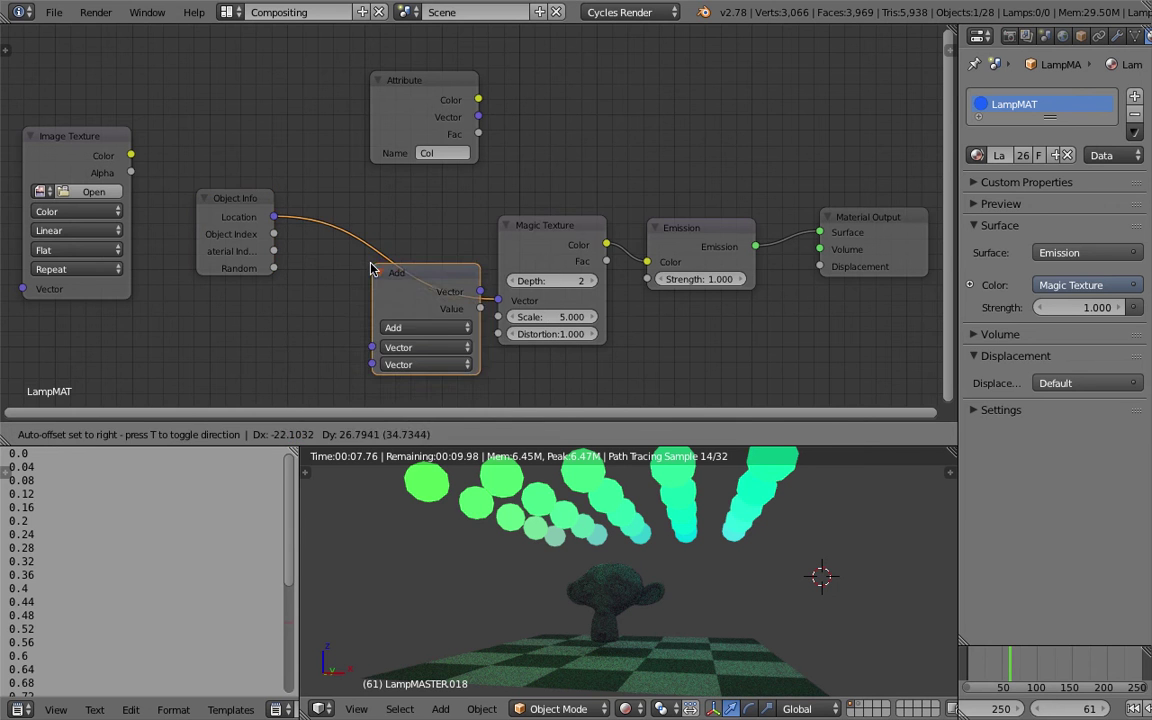
pyautogui.click(360, 265)
pyautogui.hotkey('ctrl', 's')
pyautogui.click(363, 255)
# Add a Combine XYZ node and connect it to the Add node's second Vector input.
pyautogui.moveTo(257, 321); pyautogui.dragTo(276, 281, button='middle')
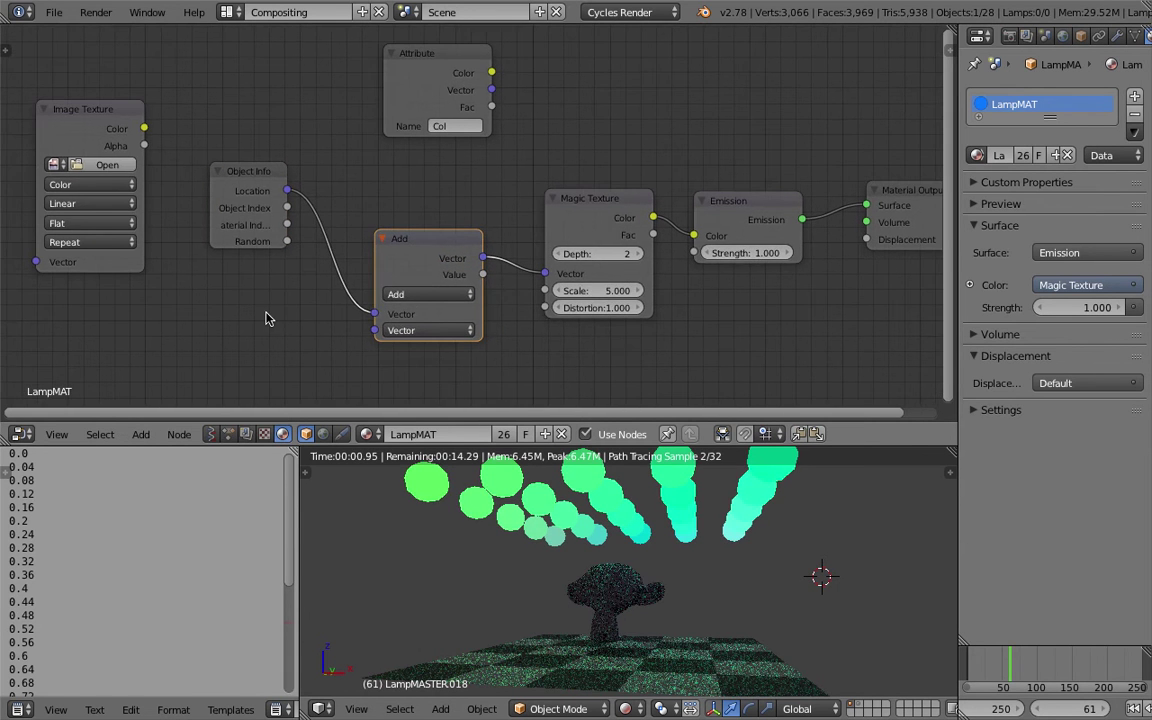
pyautogui.hotkey('shift', 'a')
pyautogui.click(249, 323)
pyautogui.write('xyz')
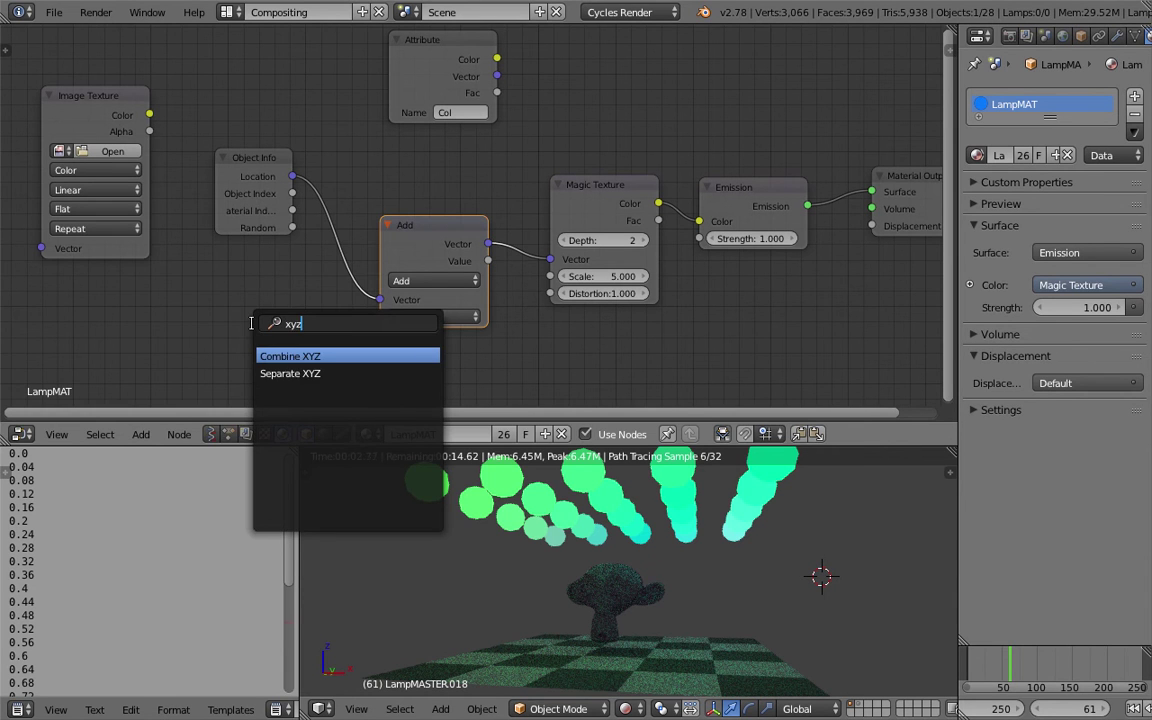
pyautogui.press('Return')
pyautogui.click(232, 292)
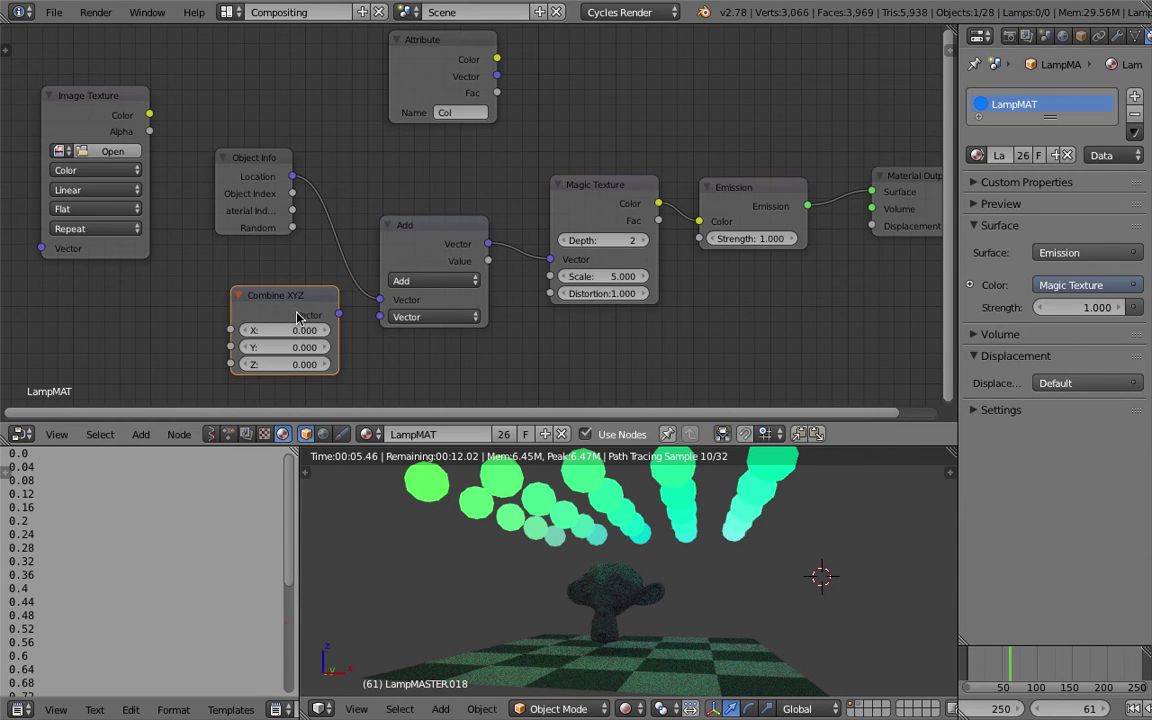
pyautogui.moveTo(338, 314); pyautogui.dragTo(381, 321)
# Set the Combine XYZ offset to X 1.6, Y -1.5 and Z 1.5.
pyautogui.moveTo(309, 332); pyautogui.dragTo(383, 347)
pyautogui.moveTo(303, 364); pyautogui.dragTo(23, 347)
pyautogui.moveTo(103, 347); pyautogui.dragTo(408, 331)
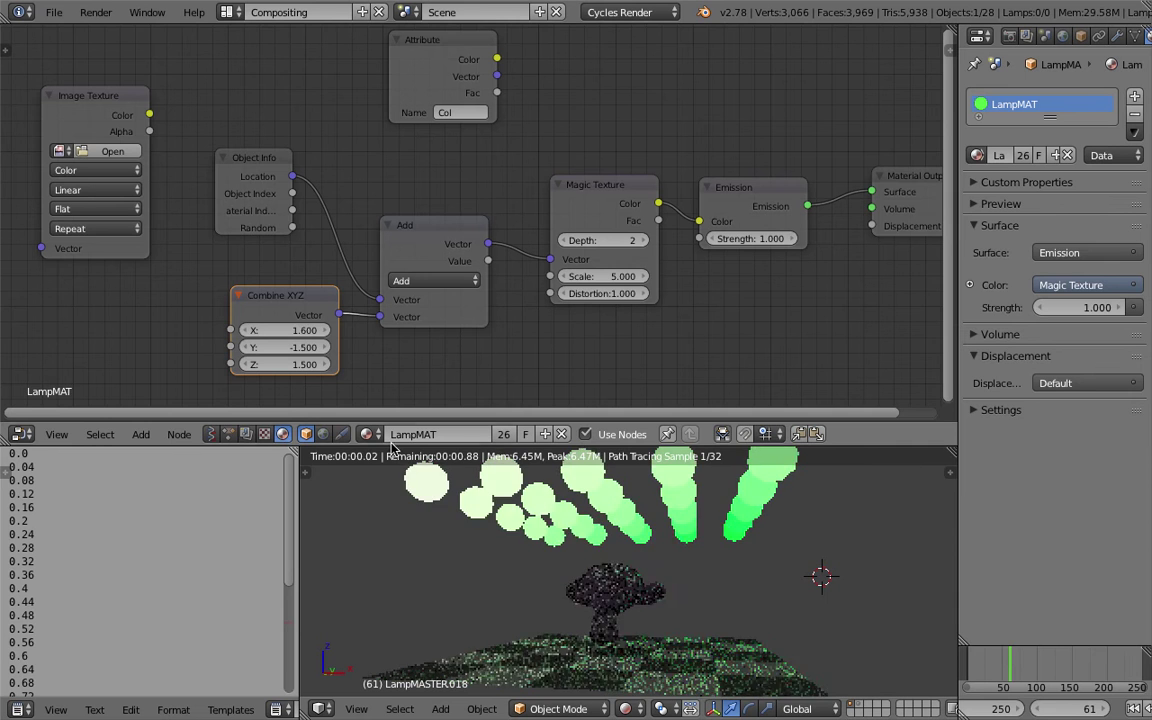
# Enlarge the 3D view and tidy the positions of the Add and Combine XYZ nodes.
pyautogui.moveTo(393, 447); pyautogui.dragTo(395, 404)
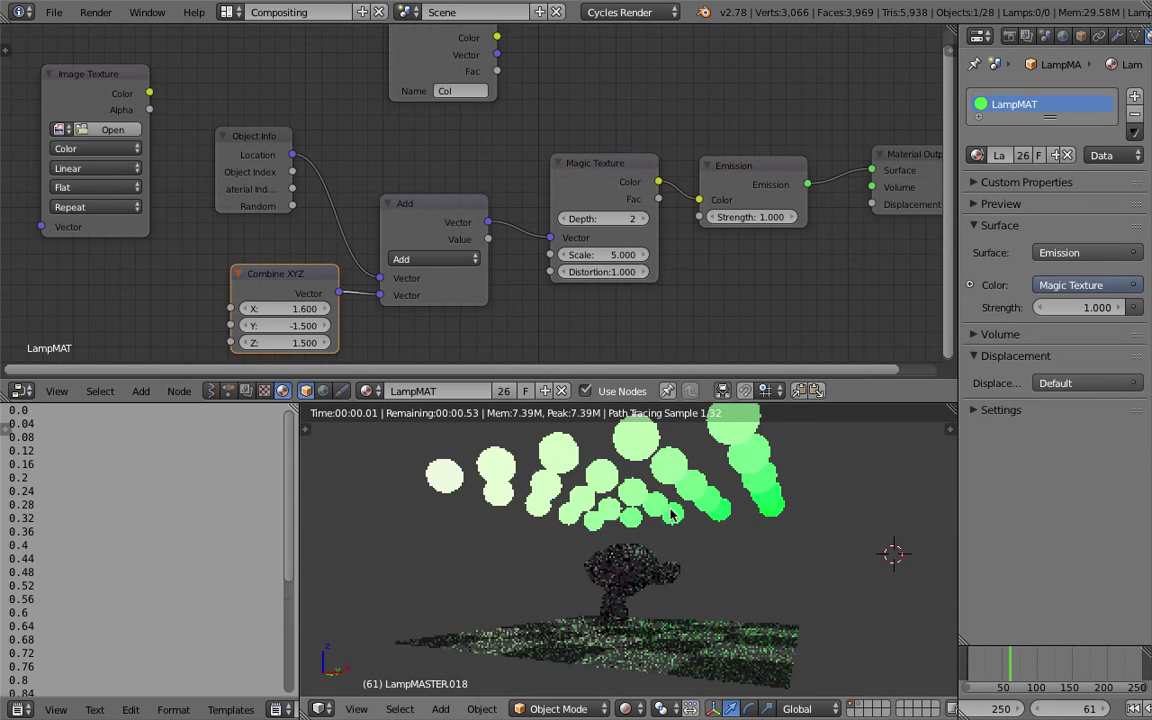
pyautogui.hotkey('ctrl', 's')
pyautogui.click(689, 535)
pyautogui.moveTo(463, 216); pyautogui.dragTo(454, 190)
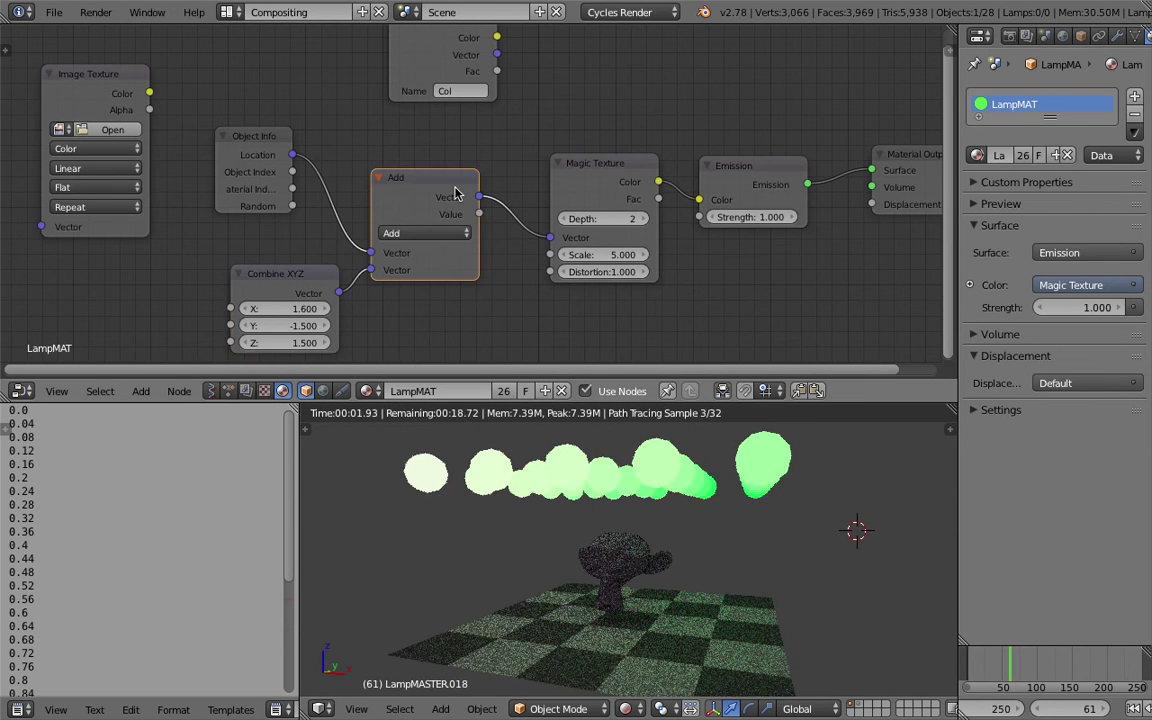
pyautogui.hotkey('ctrl', 's')
pyautogui.moveTo(689, 501)
pyautogui.mouseDown(button='middle')
pyautogui.moveTo(674, 523)
pyautogui.moveTo(711, 576)
pyautogui.moveTo(694, 535)
pyautogui.moveTo(656, 522)
pyautogui.moveTo(634, 488)
pyautogui.moveTo(689, 561)
pyautogui.moveTo(688, 516)
pyautogui.mouseUp(button='middle')
pyautogui.click(673, 524)
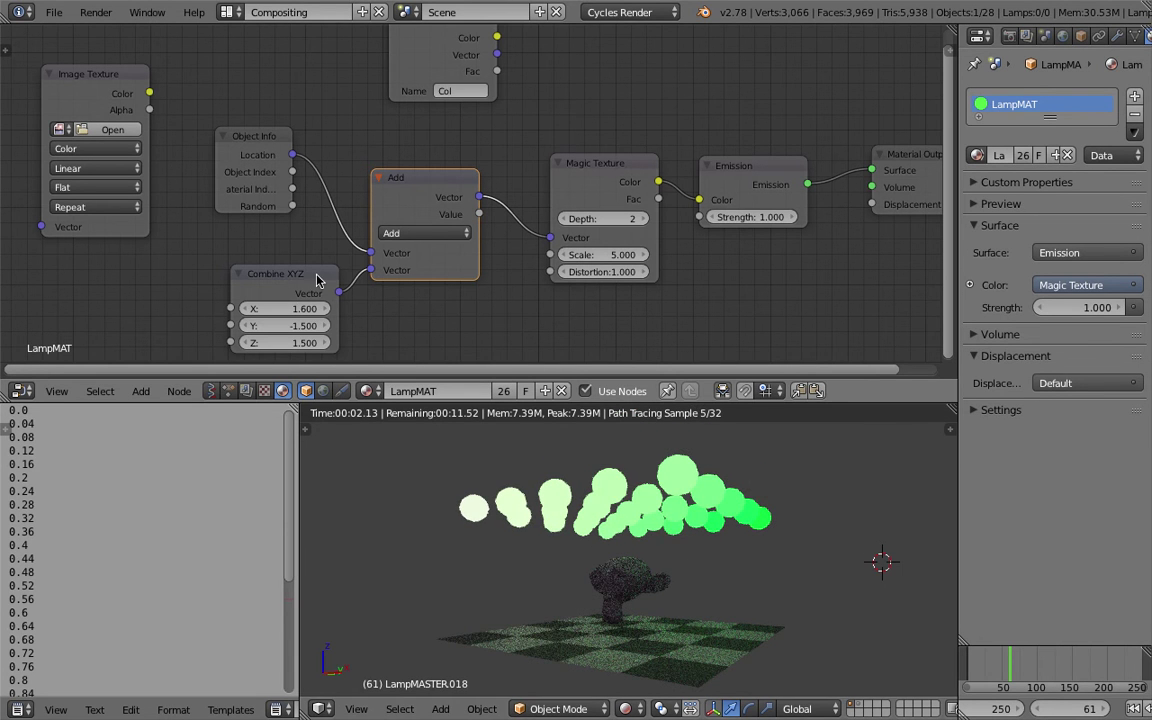
pyautogui.moveTo(301, 275); pyautogui.dragTo(294, 267)
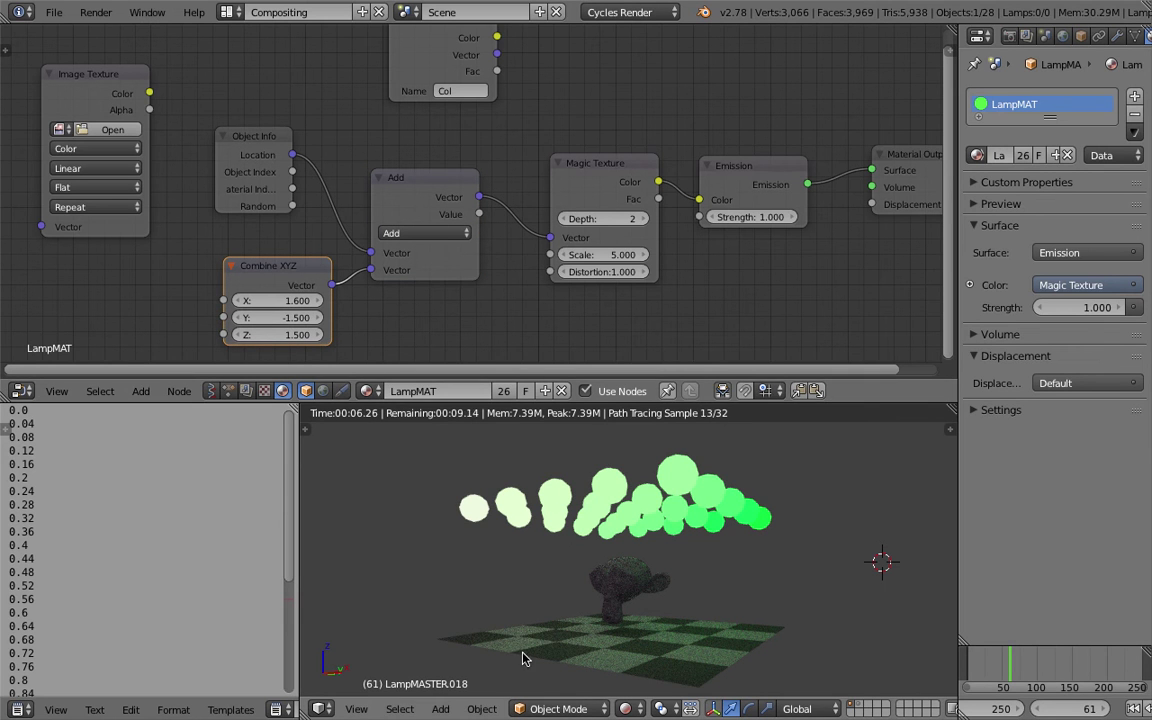
# Examine the colour distribution across the lamps from several angles.
pyautogui.moveTo(570, 485); pyautogui.dragTo(612, 509, button='middle')
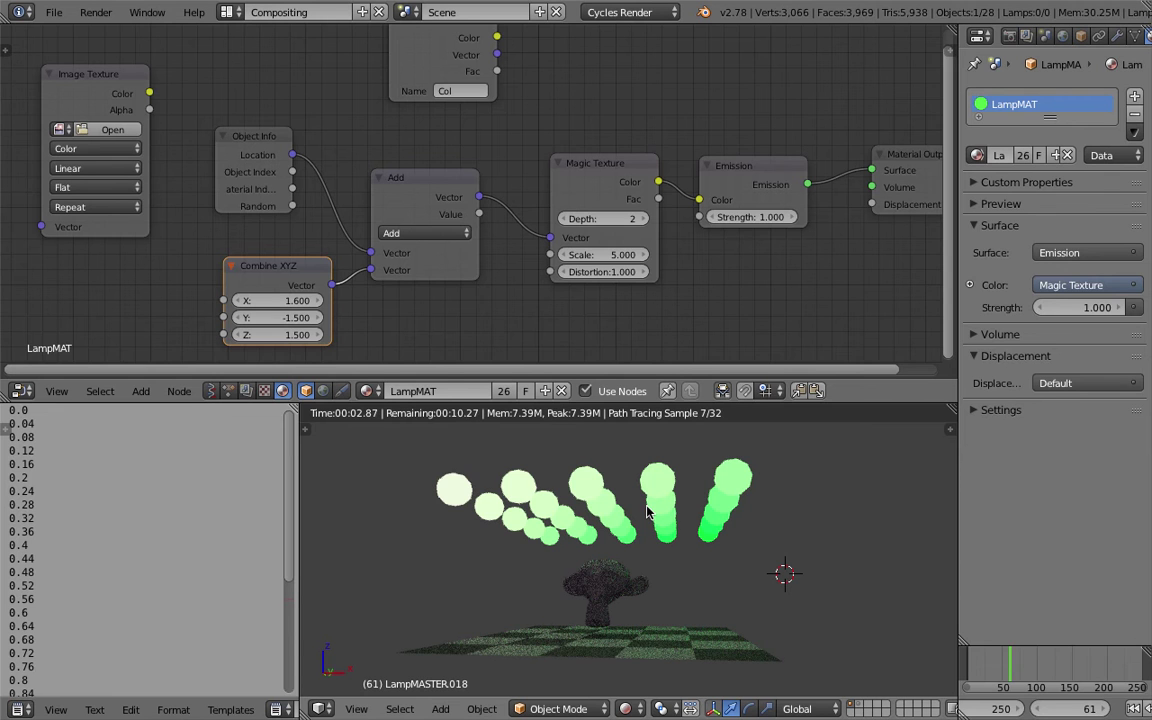
pyautogui.moveTo(646, 512); pyautogui.dragTo(643, 467, button='middle')
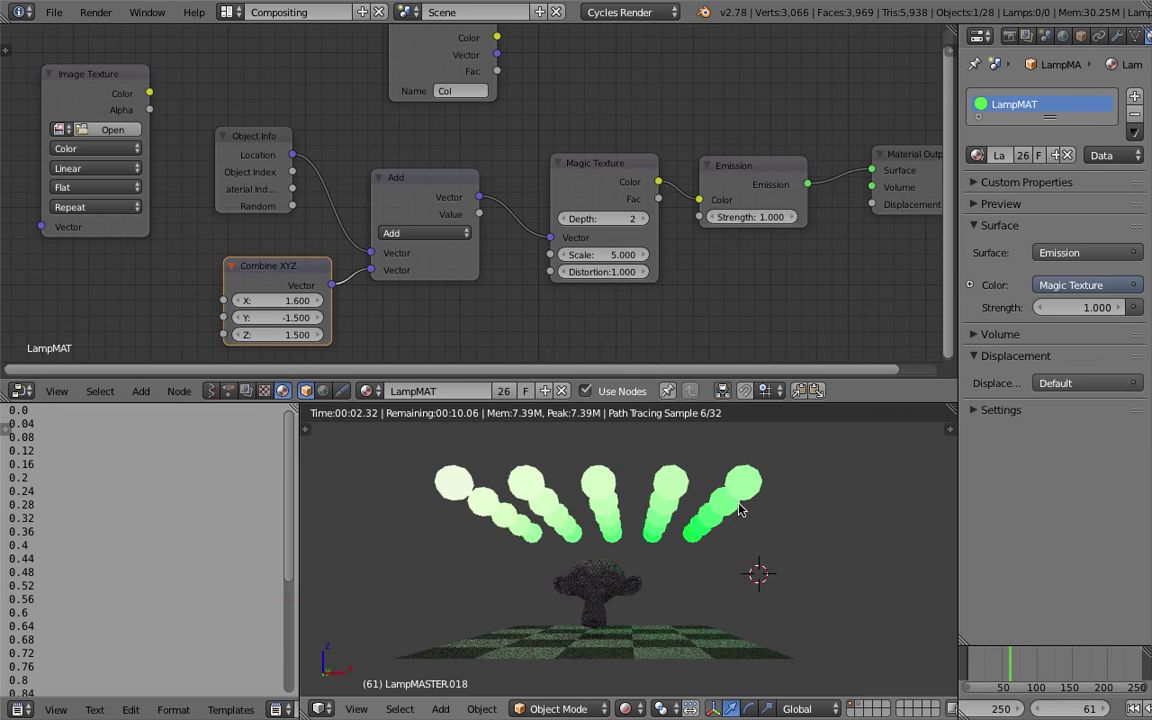
pyautogui.moveTo(740, 510); pyautogui.dragTo(680, 565, button='middle')
pyautogui.hotkey('ctrl', 's')
pyautogui.press('Return')
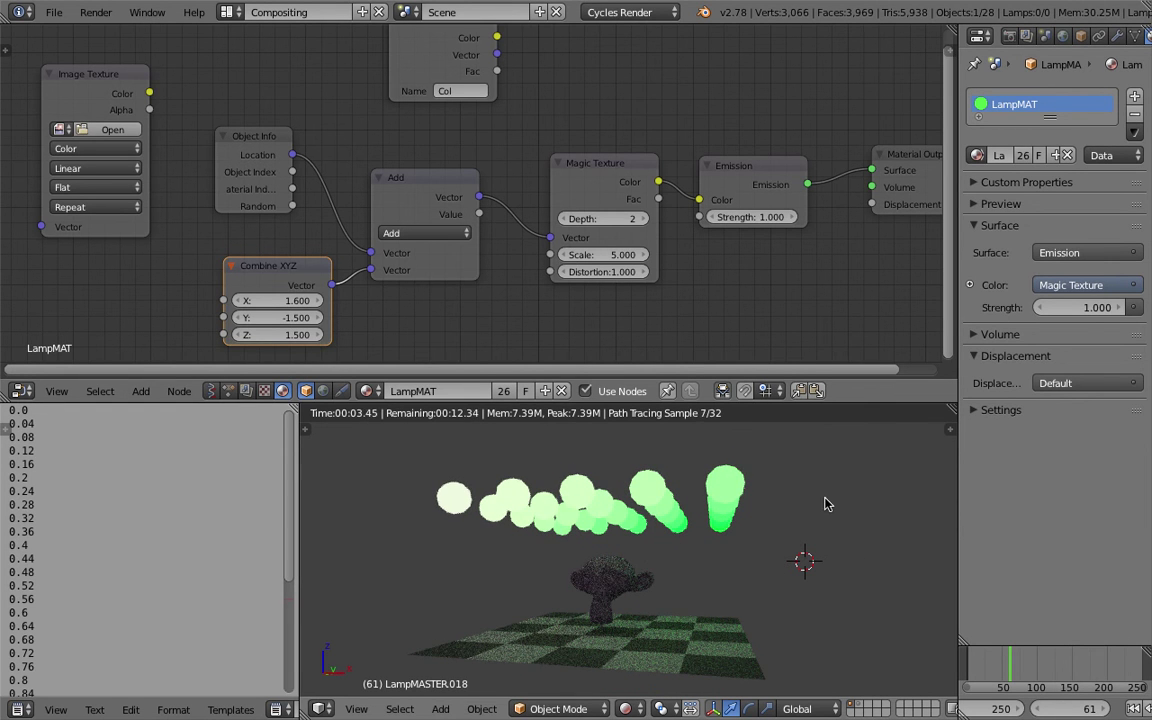
pyautogui.hotkey('ctrl', 's')
pyautogui.press('Return')
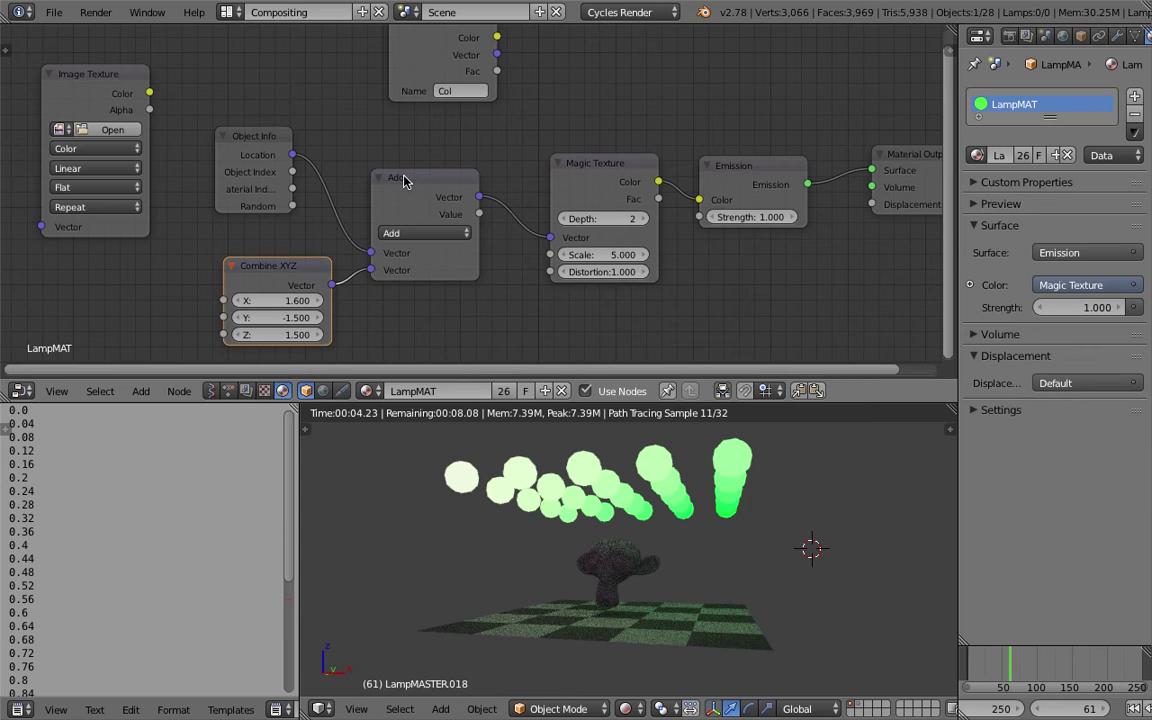
# Delete the Magic Texture, Add and Combine XYZ nodes from LampMAT.
pyautogui.click(594, 175)
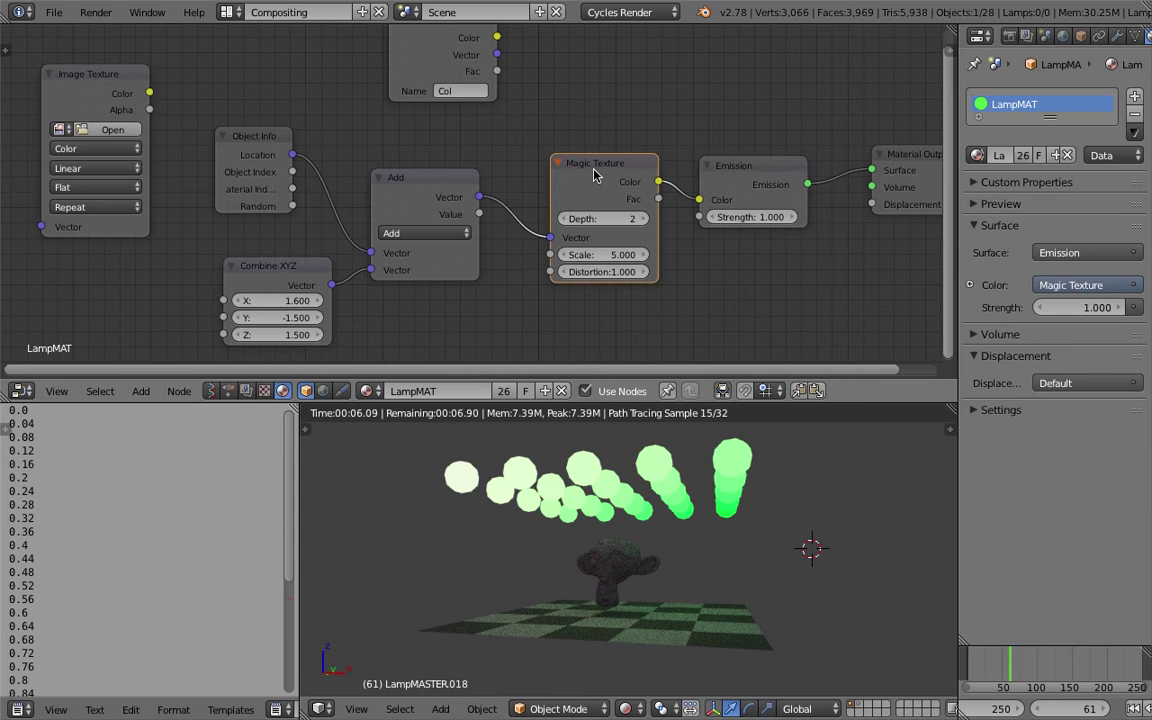
pyautogui.press('x')
pyautogui.click(442, 185)
pyautogui.press('x')
pyautogui.click(297, 266)
pyautogui.press('x')
# Add an Image Texture node before the Emission node in place of the unused one, and save the file.
pyautogui.press('space')
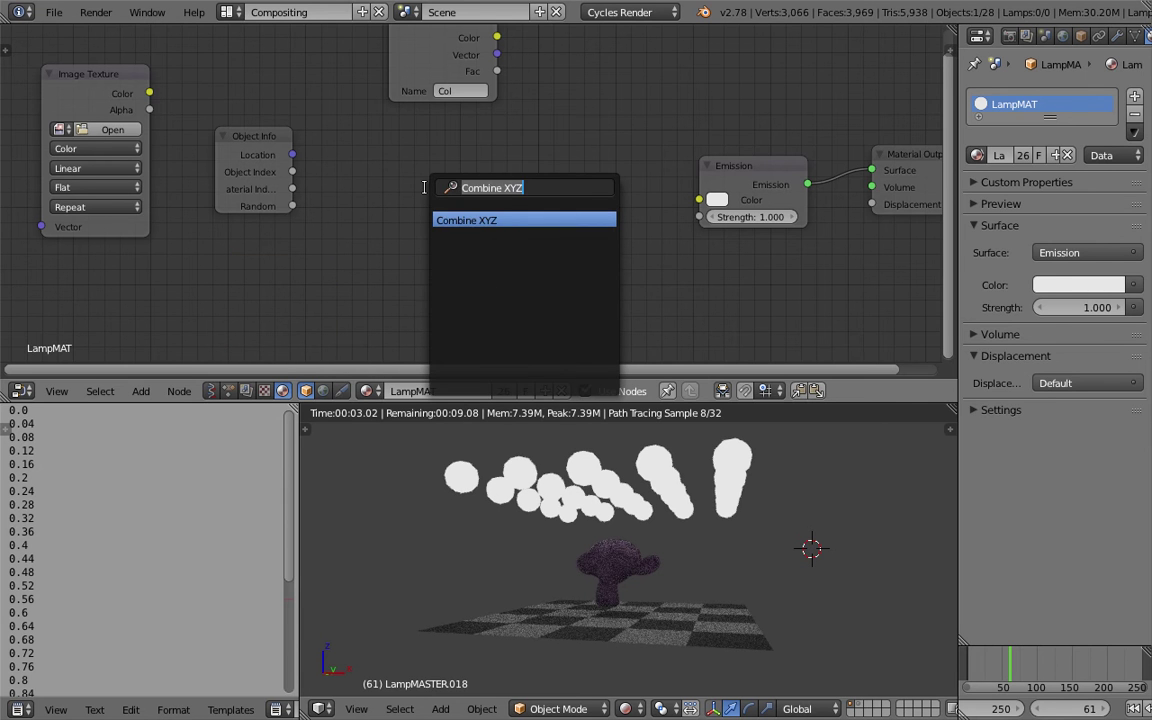
pyautogui.write('im')
pyautogui.press('Return')
pyautogui.click(462, 157)
pyautogui.moveTo(437, 195)
pyautogui.mouseDown(button='middle')
pyautogui.moveTo(430, 255)
pyautogui.moveTo(475, 214)
pyautogui.moveTo(427, 190)
pyautogui.mouseUp(button='middle')
pyautogui.click(160, 113)
pyautogui.press('x')
pyautogui.hotkey('ctrl', 's')
pyautogui.click(427, 190)
# Widen the text editor area, switch it to the UV/Image Editor and create a blank black 1024 × 1024 px image.
pyautogui.moveTo(301, 490); pyautogui.dragTo(495, 490)
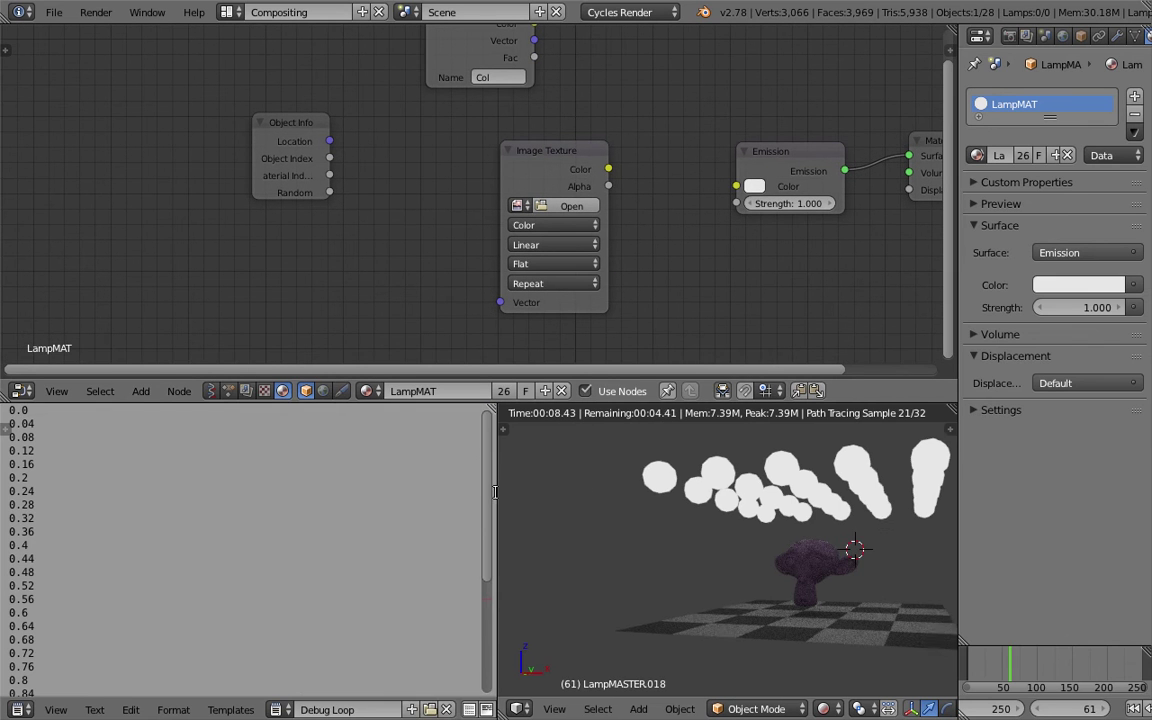
pyautogui.click(19, 709)
pyautogui.click(65, 569)
pyautogui.scroll(-2, 221, 597)
pyautogui.scroll(2, 221, 597)
pyautogui.click(176, 709)
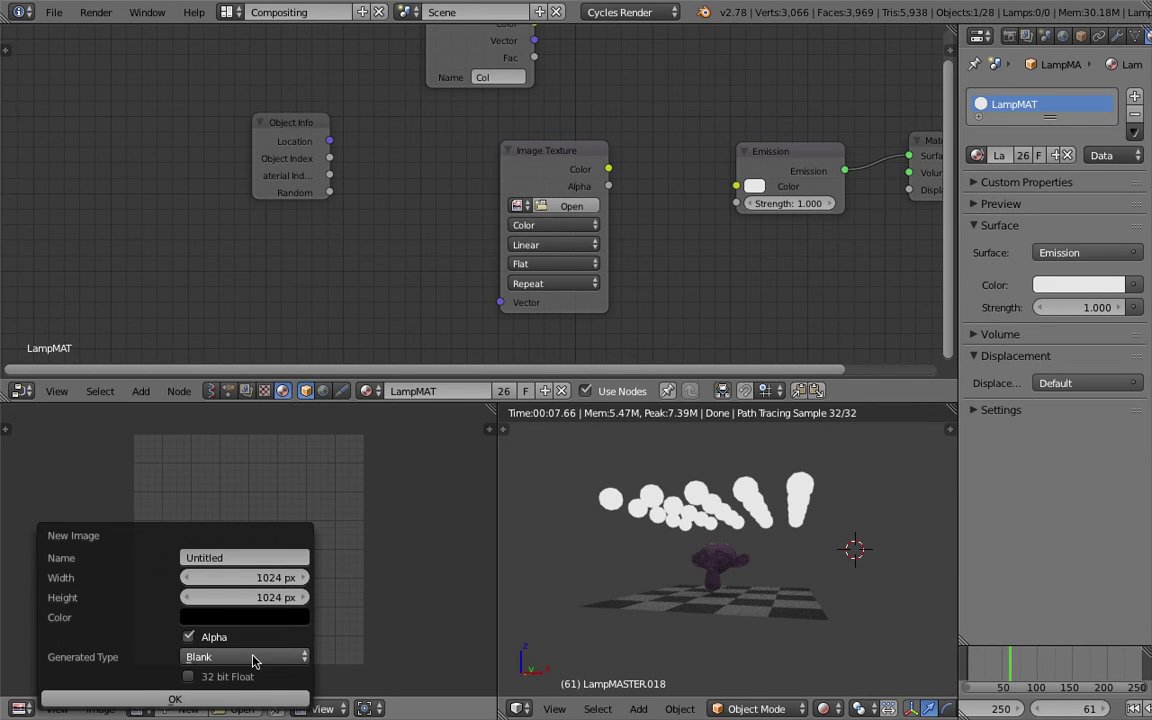
pyautogui.press('Return')
pyautogui.scroll(-4, 235, 566)
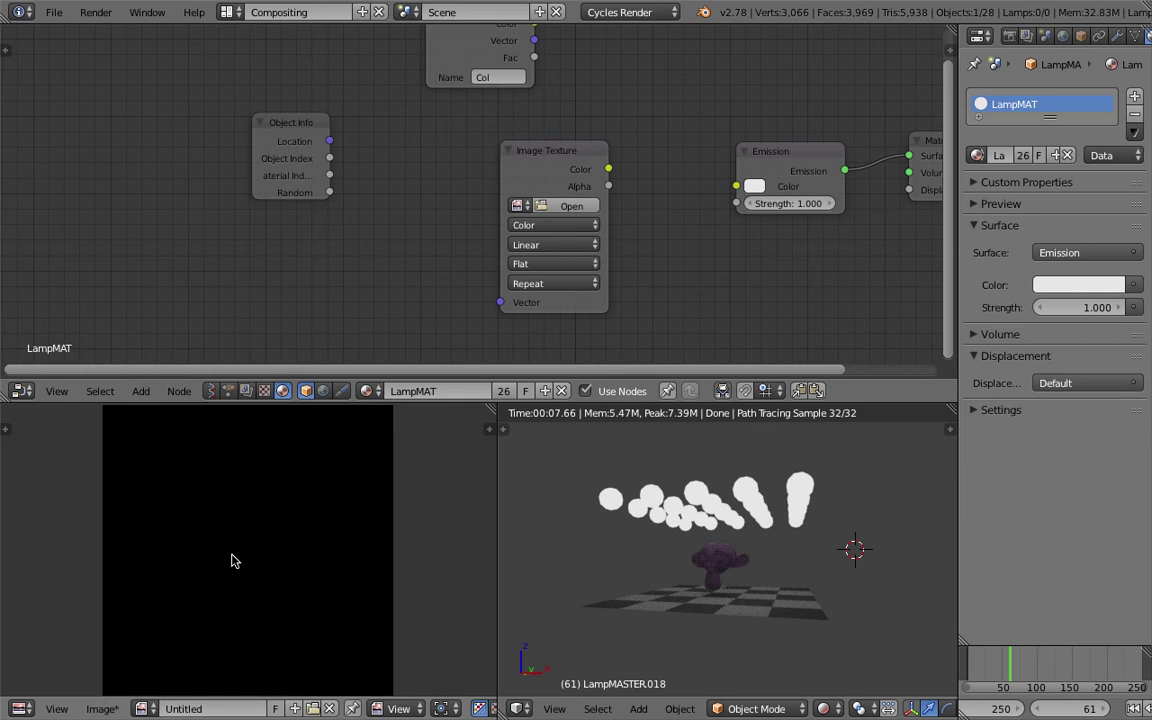
# Assign the Untitled image to the Image Texture node and wire it between Object Info's Location and Emission's Color.
pyautogui.click(517, 205)
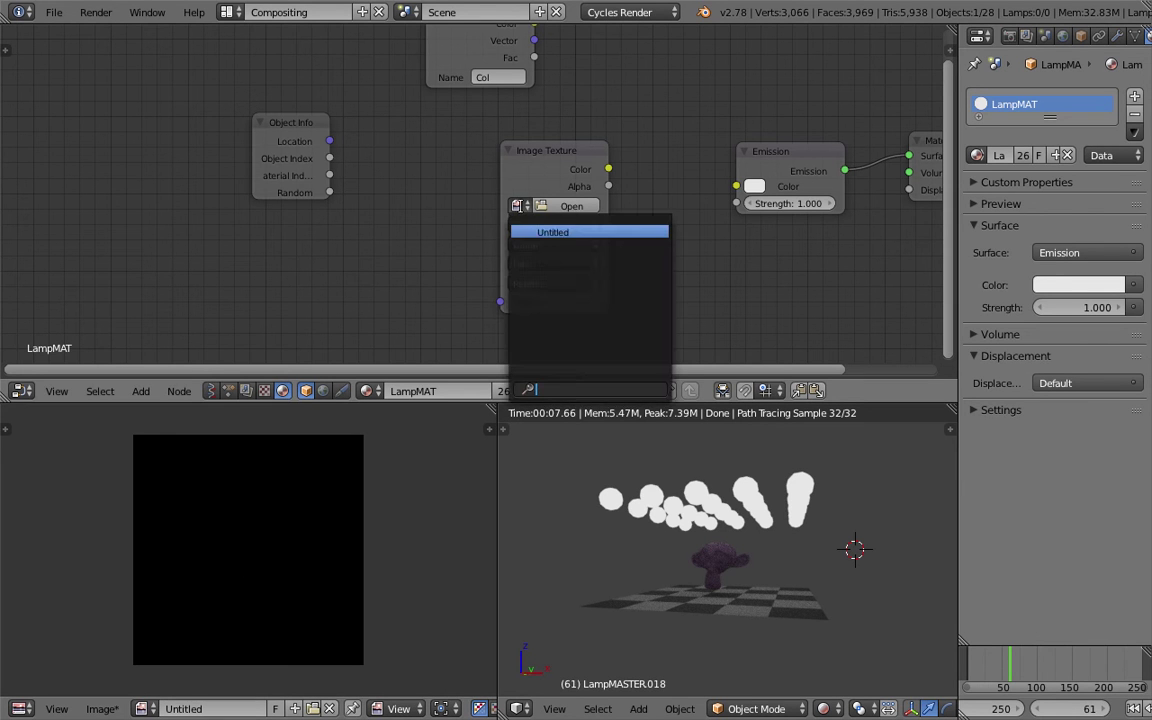
pyautogui.click(552, 231)
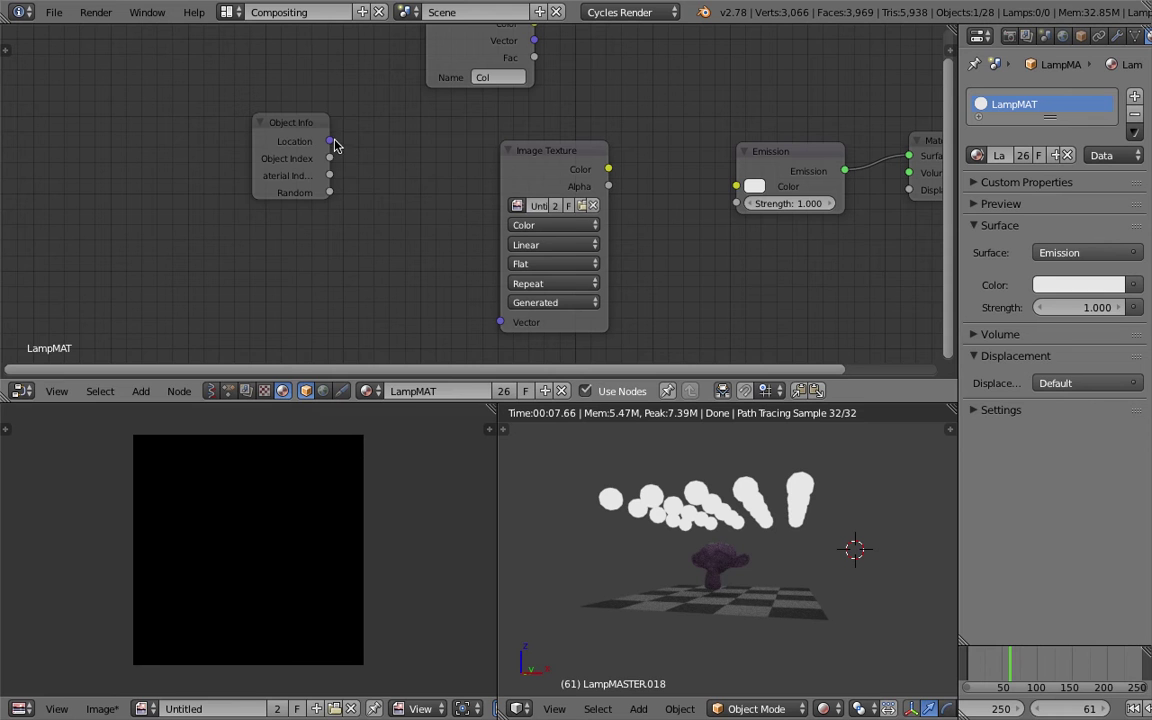
pyautogui.moveTo(306, 129); pyautogui.dragTo(499, 321)
pyautogui.moveTo(563, 166); pyautogui.dragTo(565, 155)
pyautogui.moveTo(262, 152); pyautogui.dragTo(325, 162)
pyautogui.moveTo(611, 162); pyautogui.dragTo(736, 186)
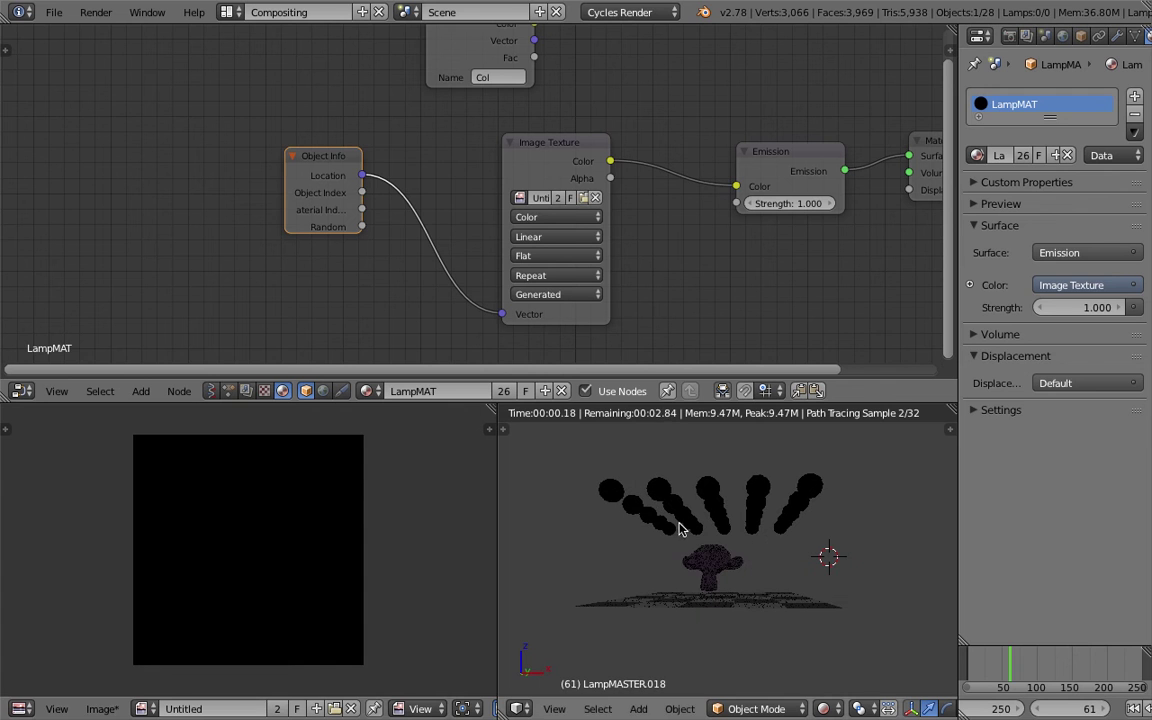
# Show the image editor's tool settings, switch it to Paint mode and save the file.
pyautogui.click(6, 429)
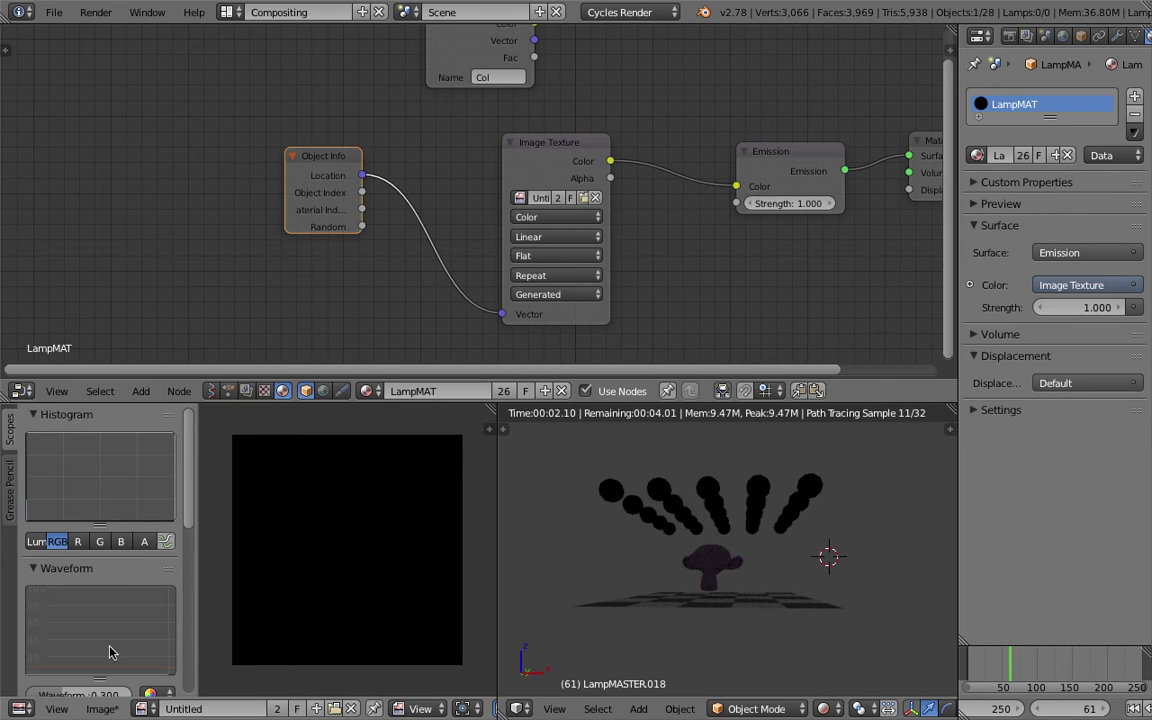
pyautogui.click(420, 708)
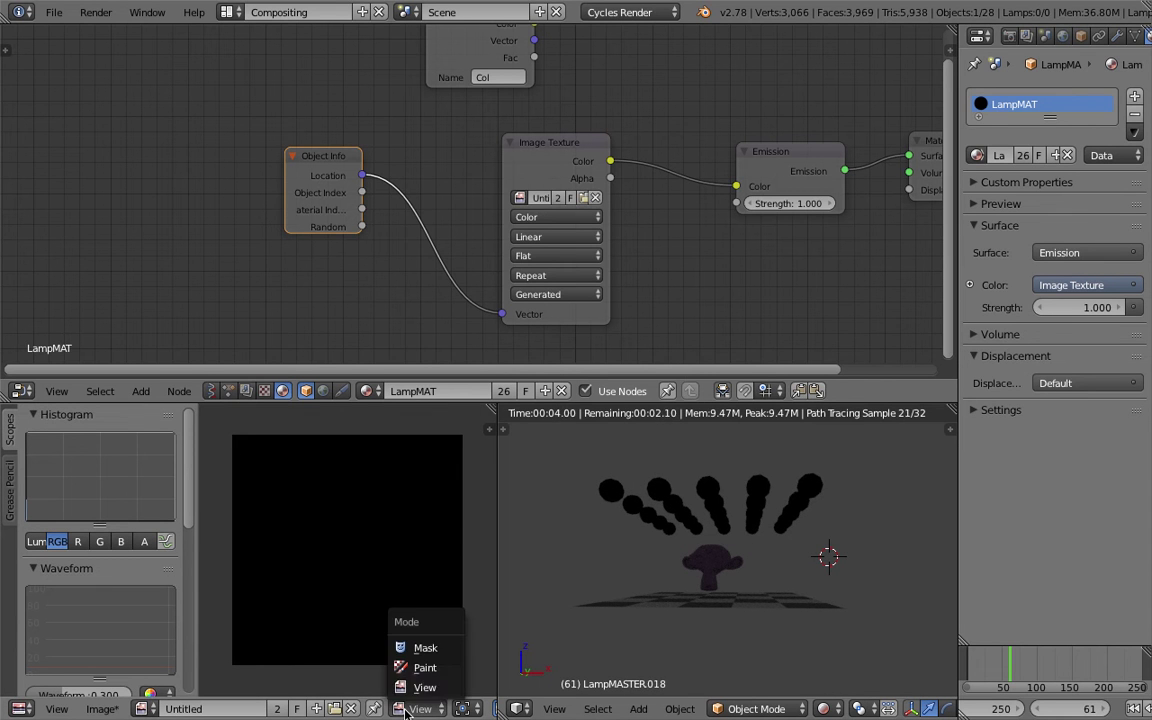
pyautogui.click(417, 666)
pyautogui.hotkey('ctrl', 's')
pyautogui.click(635, 568)
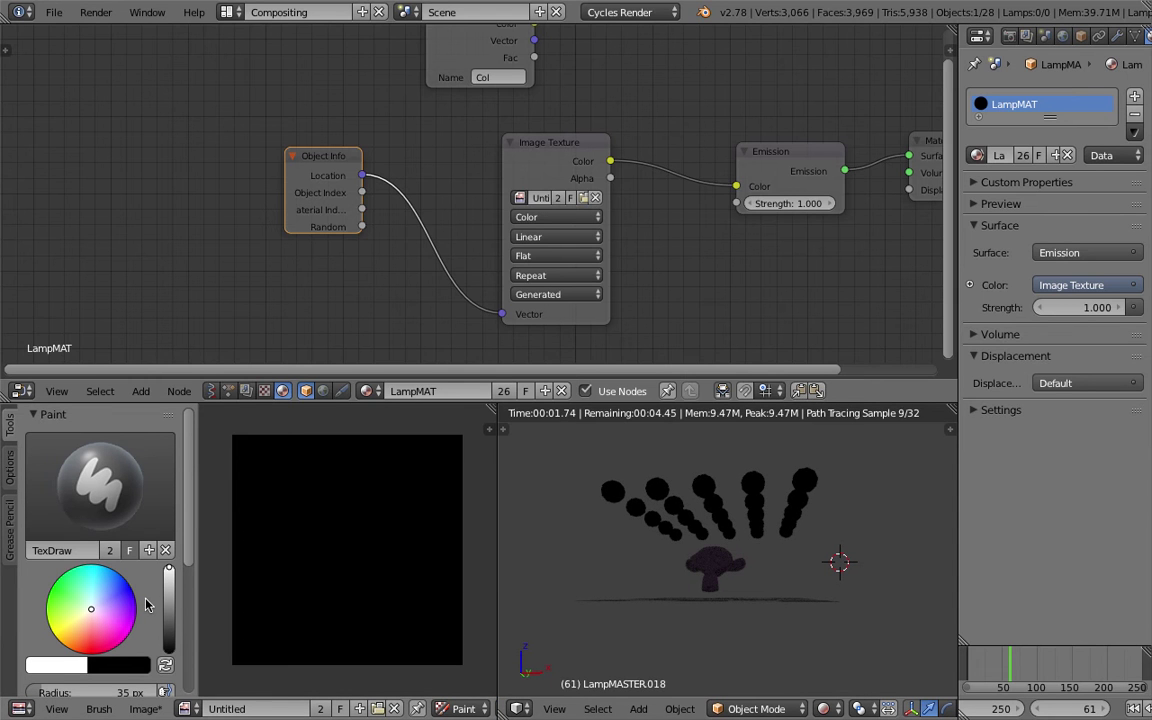
# Set the brush radius to 155 px and paint a white cross of broad vertical and horizontal bands on the image.
pyautogui.scroll(-2, 210, 590)
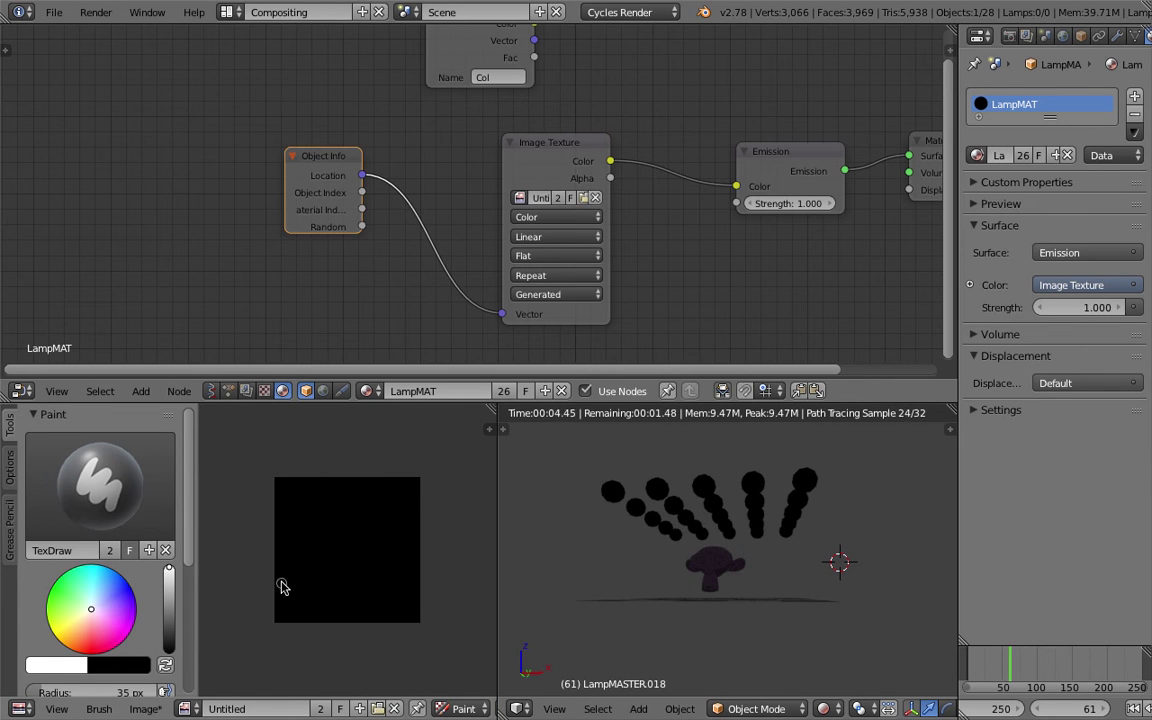
pyautogui.scroll(-2, 282, 582)
pyautogui.scroll(-3, 178, 598)
pyautogui.scroll(3, 324, 576)
pyautogui.moveTo(136, 589); pyautogui.dragTo(148, 589)
pyautogui.moveTo(338, 472)
pyautogui.mouseDown()
pyautogui.moveTo(330, 598)
pyautogui.moveTo(345, 470)
pyautogui.moveTo(329, 532)
pyautogui.moveTo(329, 470)
pyautogui.moveTo(338, 602)
pyautogui.mouseUp()
pyautogui.moveTo(352, 488); pyautogui.dragTo(380, 609)
pyautogui.moveTo(729, 524); pyautogui.dragTo(740, 524, button='middle')
pyautogui.moveTo(258, 545)
pyautogui.mouseDown()
pyautogui.moveTo(391, 540)
pyautogui.moveTo(303, 560)
pyautogui.moveTo(226, 553)
pyautogui.mouseUp()
pyautogui.moveTo(727, 520)
pyautogui.mouseDown(button='middle')
pyautogui.moveTo(735, 555)
pyautogui.moveTo(704, 632)
pyautogui.moveTo(728, 570)
pyautogui.moveTo(714, 560)
pyautogui.moveTo(724, 545)
pyautogui.mouseUp(button='middle')
# Spread the Object Info and Image Texture nodes apart and view the lamp grid from above.
pyautogui.moveTo(314, 156); pyautogui.dragTo(209, 149)
pyautogui.scroll(1, 232, 186)
pyautogui.moveTo(541, 150); pyautogui.dragTo(535, 139)
pyautogui.moveTo(692, 499); pyautogui.dragTo(797, 527, button='middle')
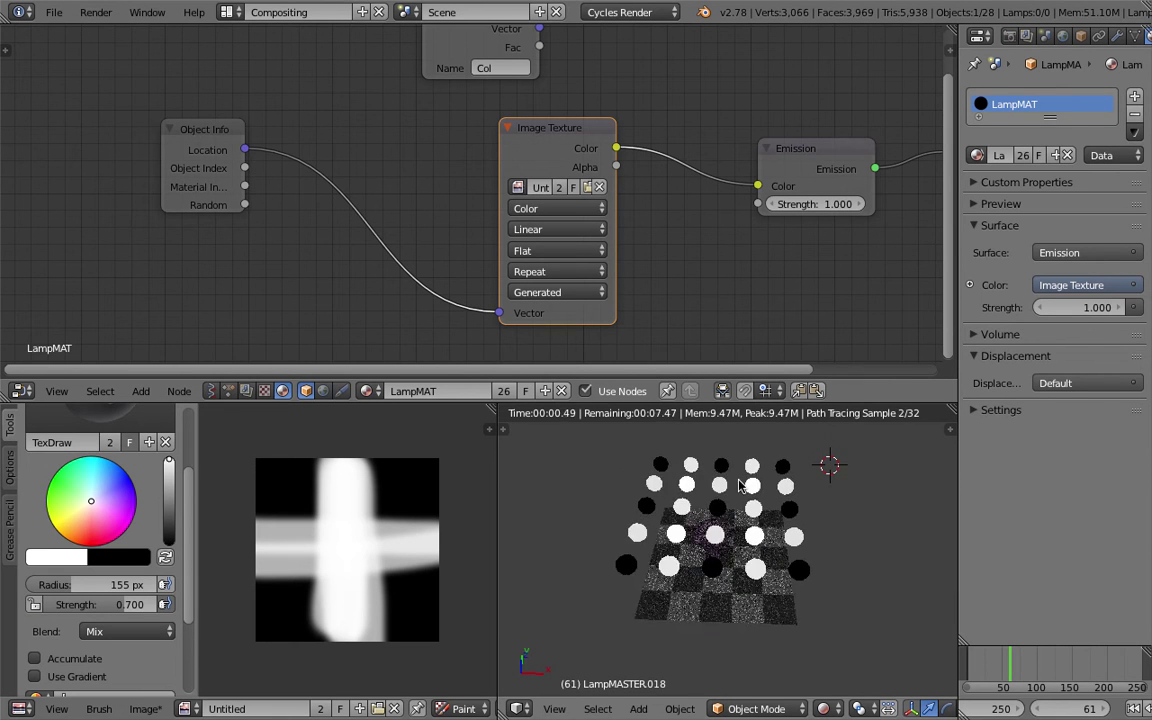
pyautogui.moveTo(238, 133); pyautogui.dragTo(176, 131)
pyautogui.hotkey('shift', 'a')
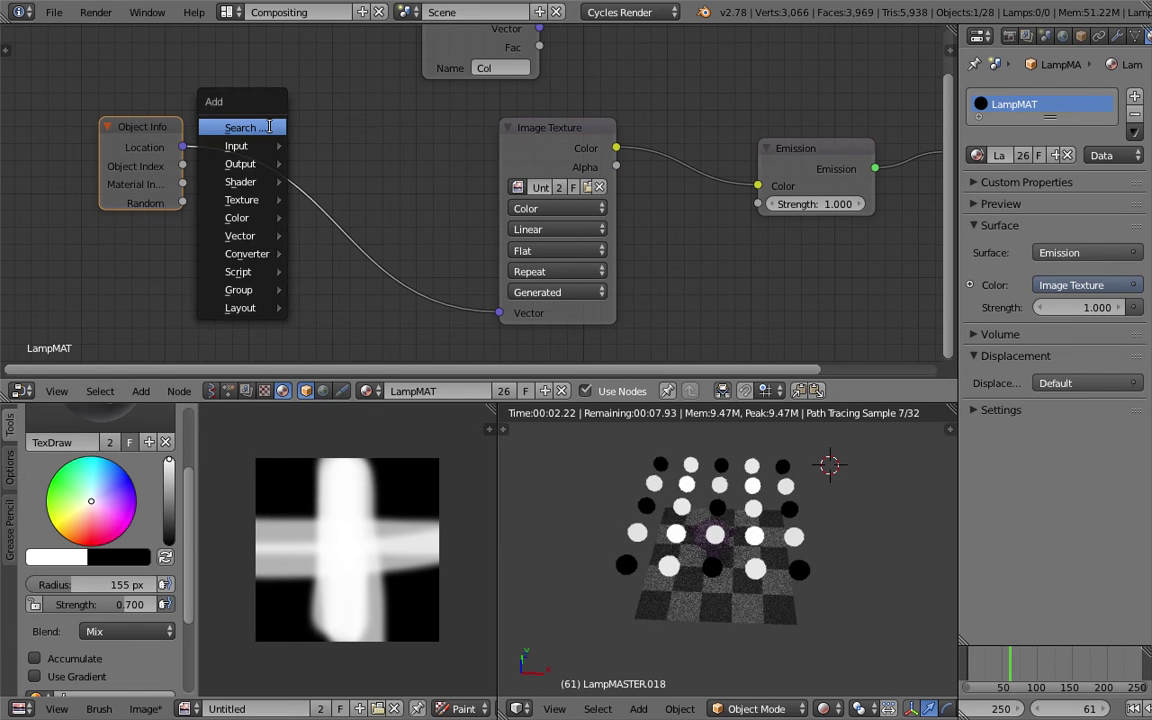
pyautogui.click(269, 126)
pyautogui.write('vector m')
pyautogui.press('Return')
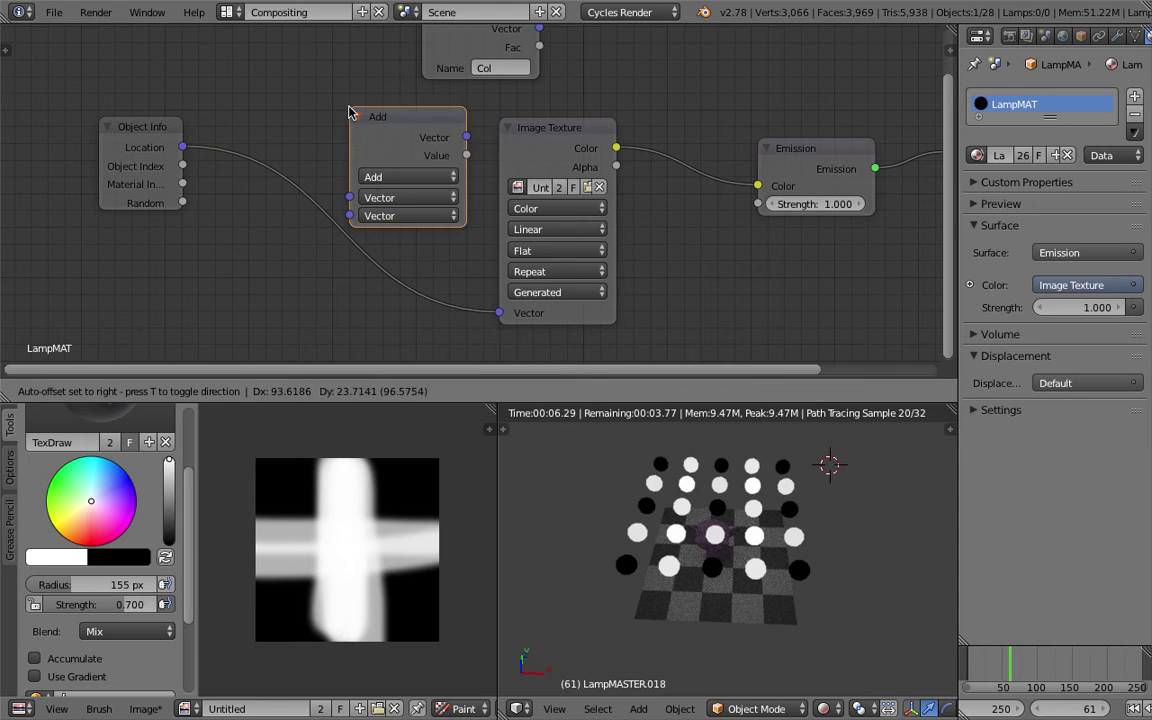
pyautogui.click(348, 112)
pyautogui.click(408, 177)
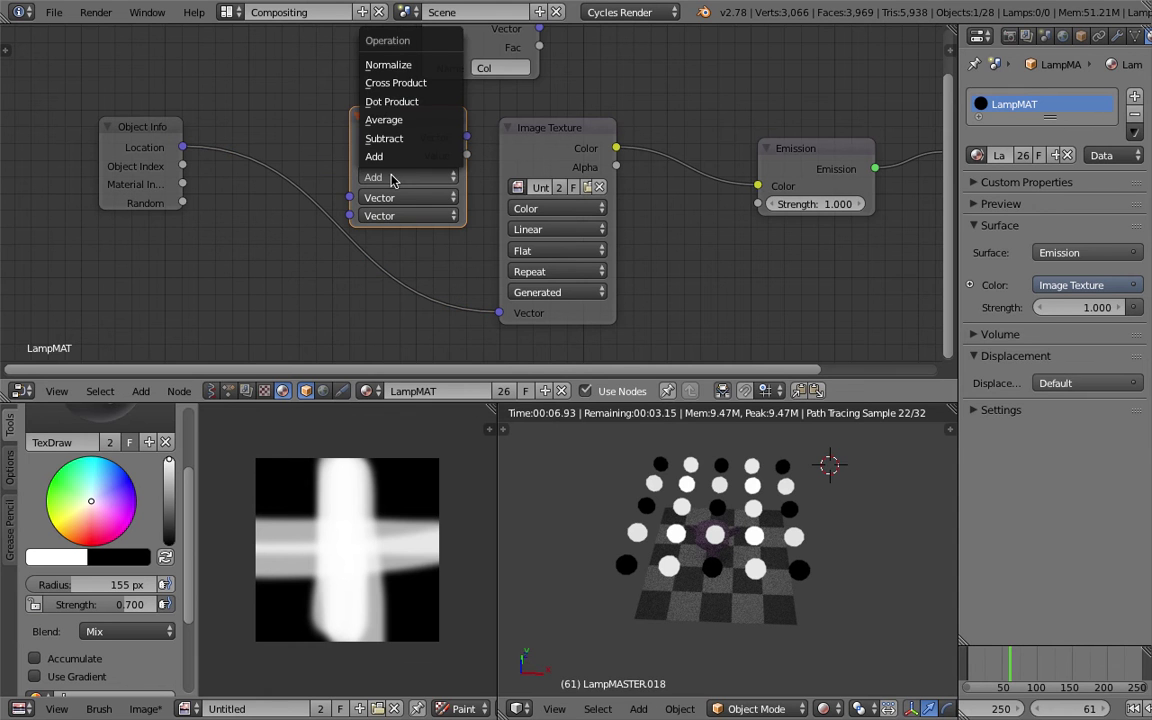
pyautogui.click(405, 120)
pyautogui.press('x')
# Insert a Mapping node between Object Info's Location and the Image Texture's Vector, and save the file.
pyautogui.hotkey('shift', 'a')
pyautogui.click(370, 121)
pyautogui.write('map')
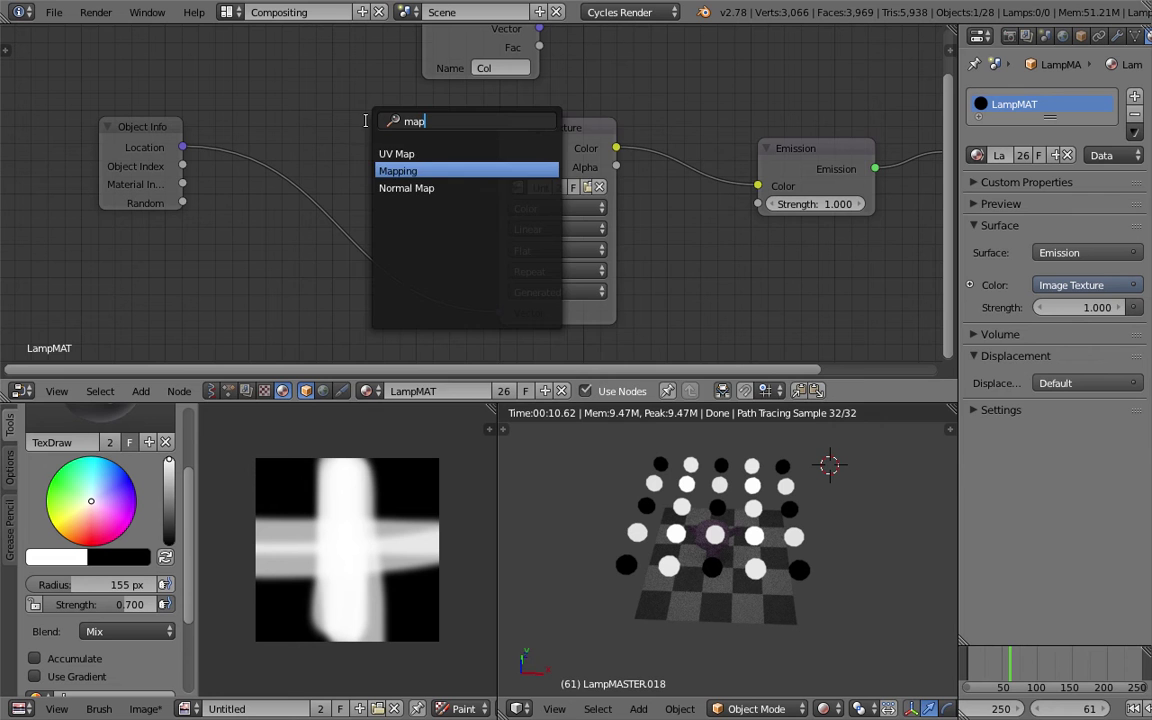
pyautogui.press('Return')
pyautogui.click(242, 103)
pyautogui.hotkey('ctrl', 's')
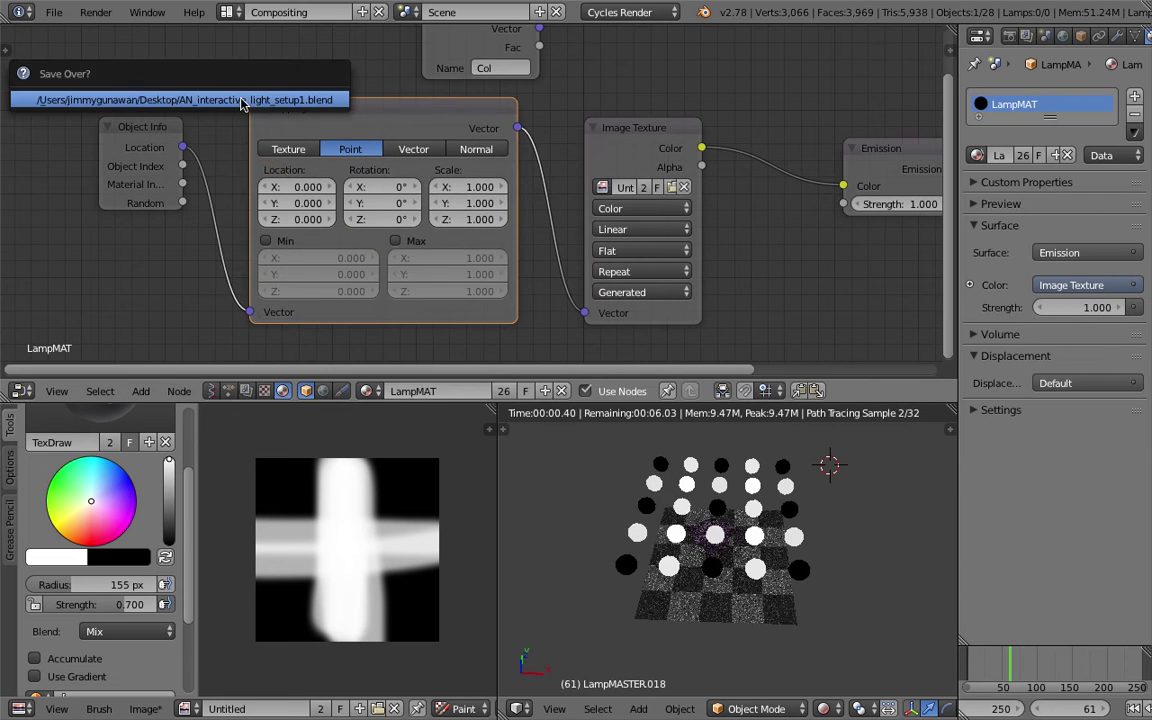
pyautogui.click(242, 103)
# Try Mapping scales of 2, 0.5 and -0.5 on all three axes.
pyautogui.moveTo(482, 219)
pyautogui.mouseDown()
pyautogui.moveTo(486, 189)
pyautogui.moveTo(487, 219)
pyautogui.mouseUp()
pyautogui.write('2')
pyautogui.press('Return')
pyautogui.write('.')
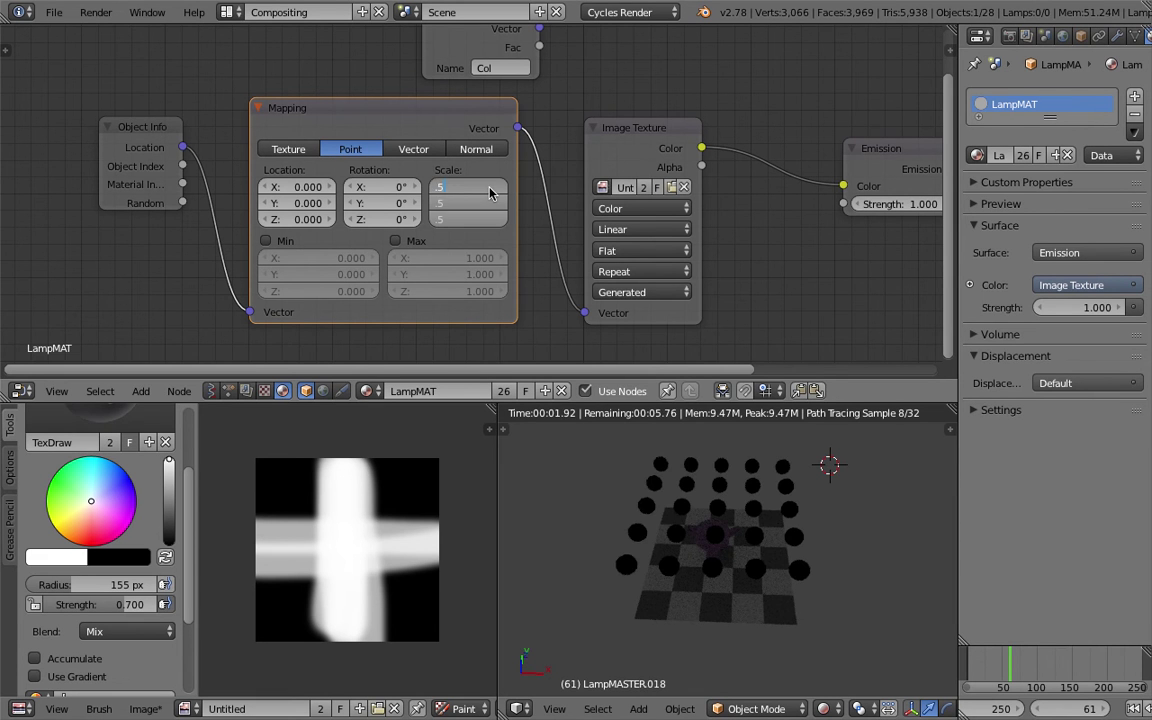
pyautogui.write('5')
pyautogui.press('Return')
pyautogui.hotkey('ctrl', 's')
pyautogui.click(735, 568)
pyautogui.moveTo(480, 219); pyautogui.dragTo(480, 189)
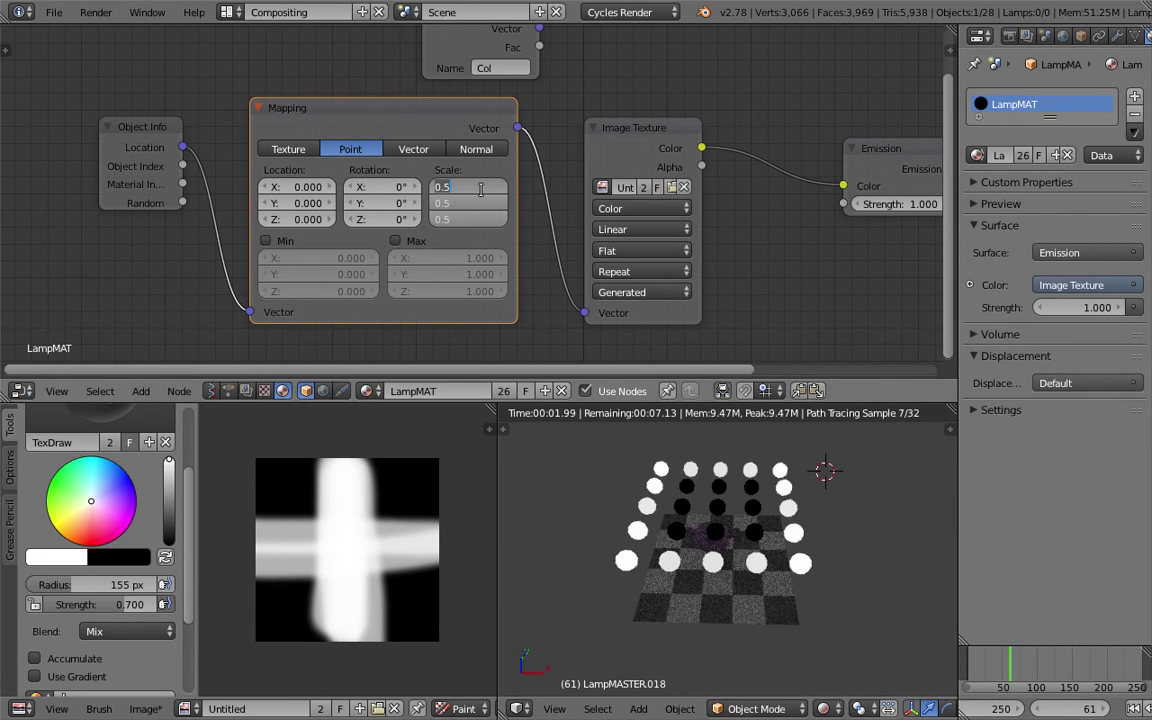
pyautogui.write('-0.5')
pyautogui.press('Return')
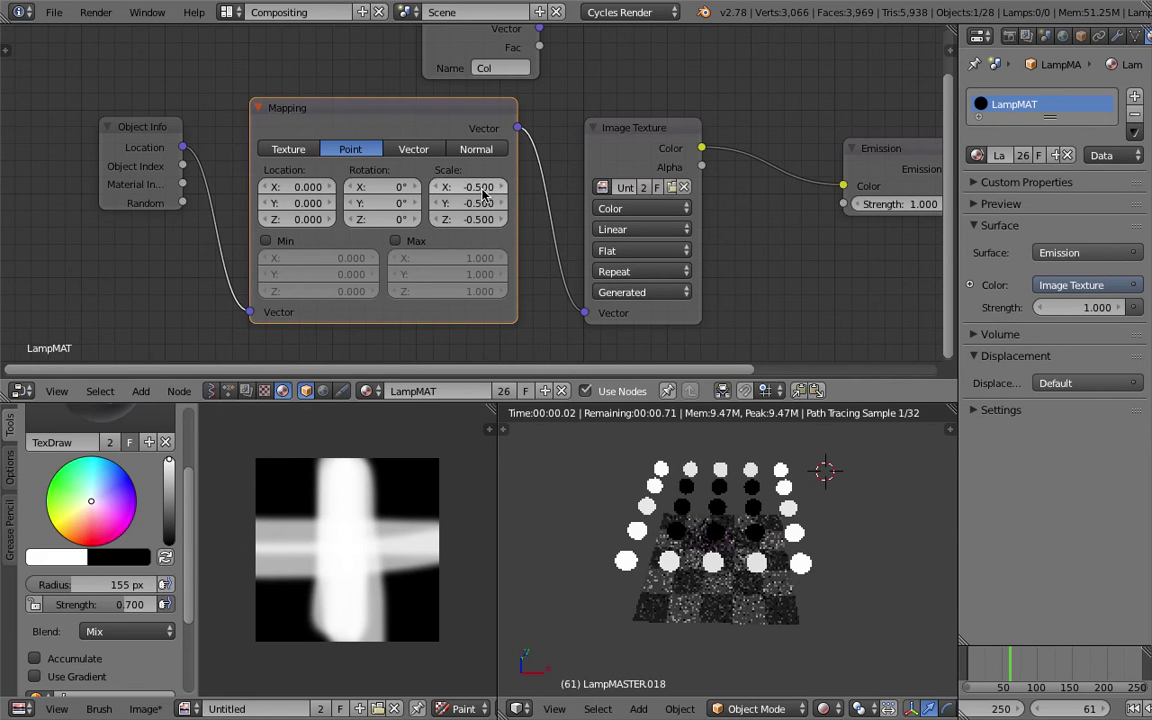
# Switch the Mapping node to Texture type, try scales of 1 and 2, and set the scale to 0.5 on all axes.
pyautogui.click(288, 149)
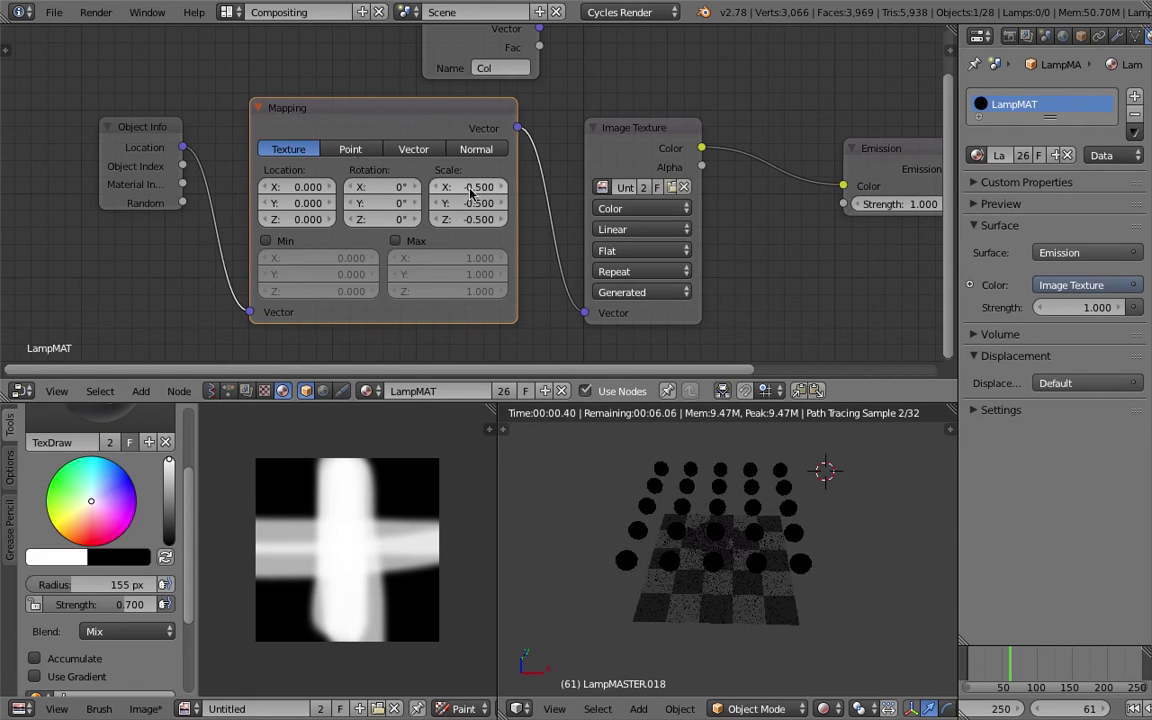
pyautogui.write('1')
pyautogui.moveTo(482, 187); pyautogui.dragTo(486, 221)
pyautogui.press('Return')
pyautogui.write('2')
pyautogui.press('Return')
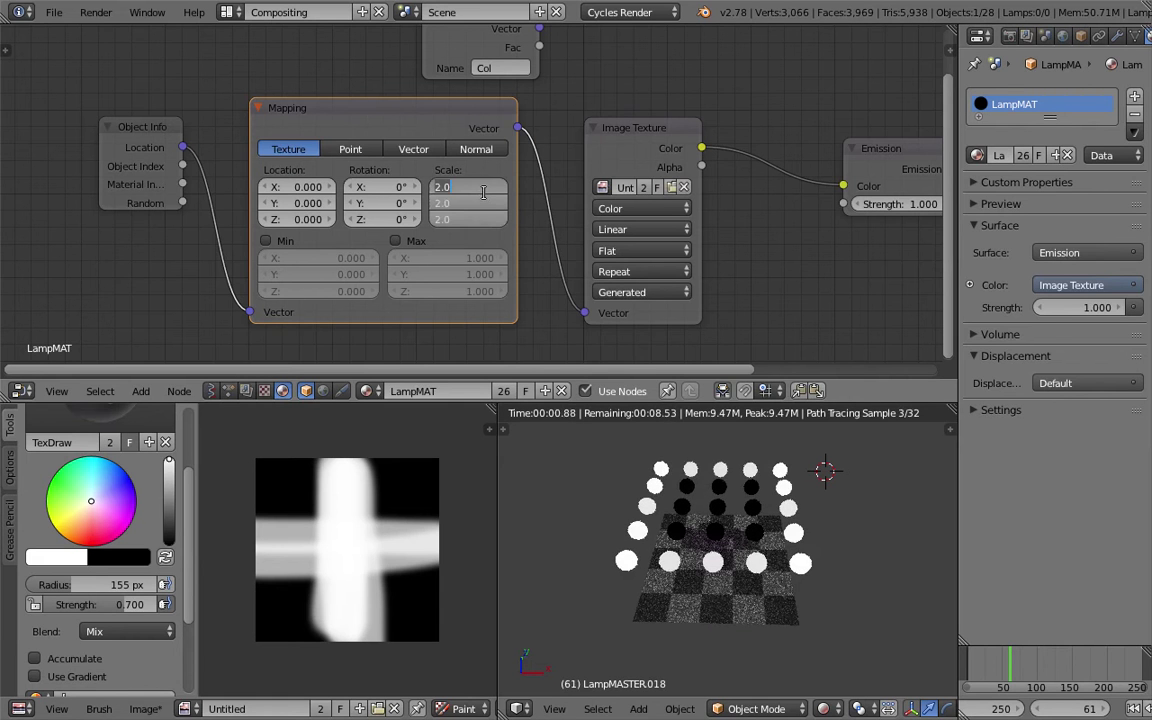
pyautogui.write('/2')
pyautogui.press('Return')
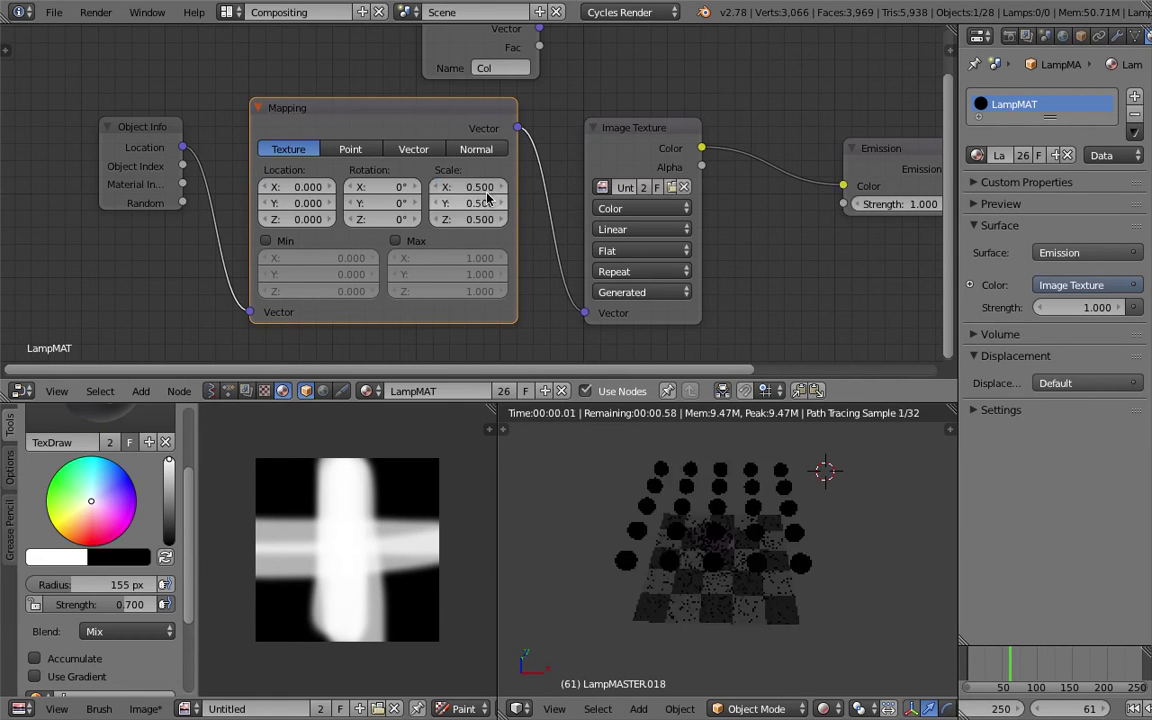
# Try a Mapping location of 0.5, and set it to -0.5 on all three axes.
pyautogui.moveTo(298, 188); pyautogui.dragTo(300, 220)
pyautogui.write('.5')
pyautogui.press('Return')
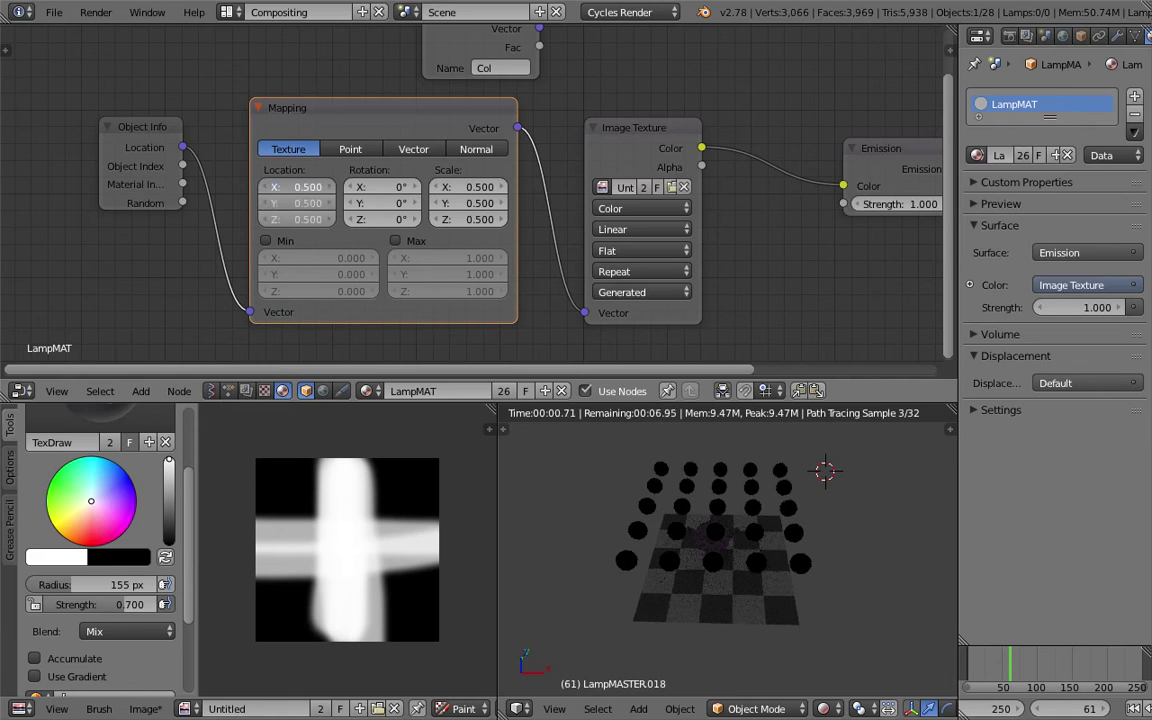
pyautogui.write('-0')
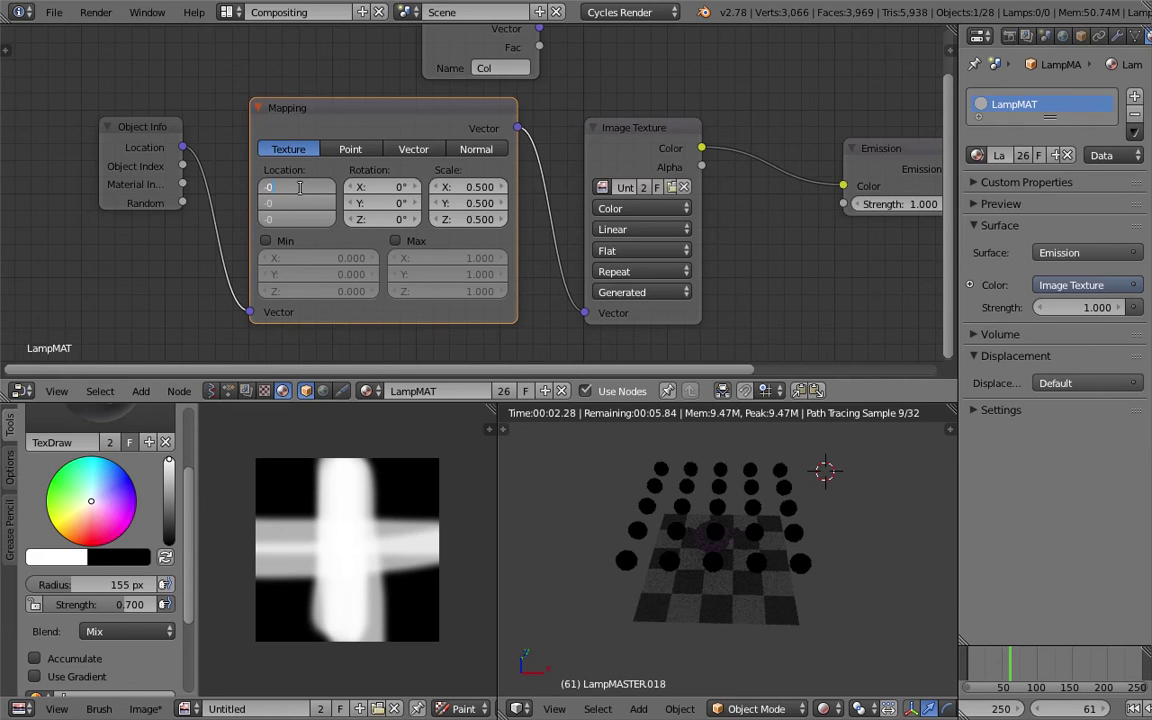
pyautogui.write('.5')
pyautogui.press('Return')
# Delete the Object Info node that feeds the Mapping node.
pyautogui.click(147, 134)
pyautogui.moveTo(125, 153); pyautogui.dragTo(57, 149)
pyautogui.scroll(-1, 113, 137)
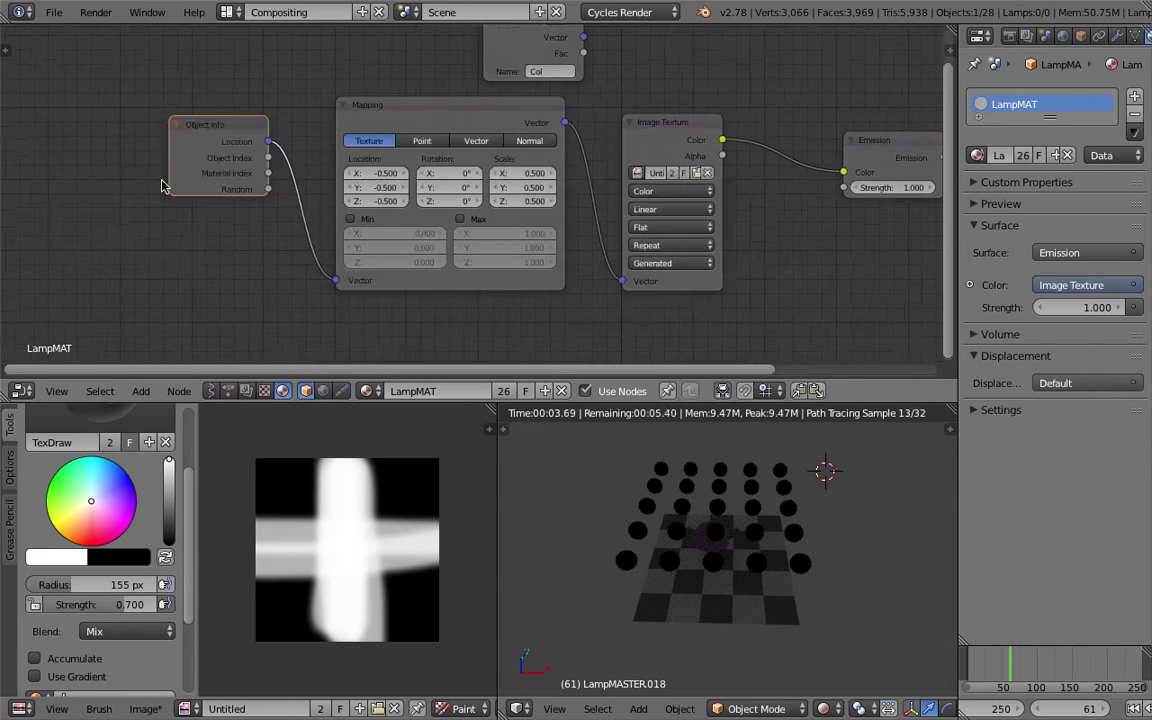
pyautogui.press('x')
# Open the node search to add a new node in front of the Mapping node.
pyautogui.hotkey('shift', 'a')
pyautogui.click(150, 145)
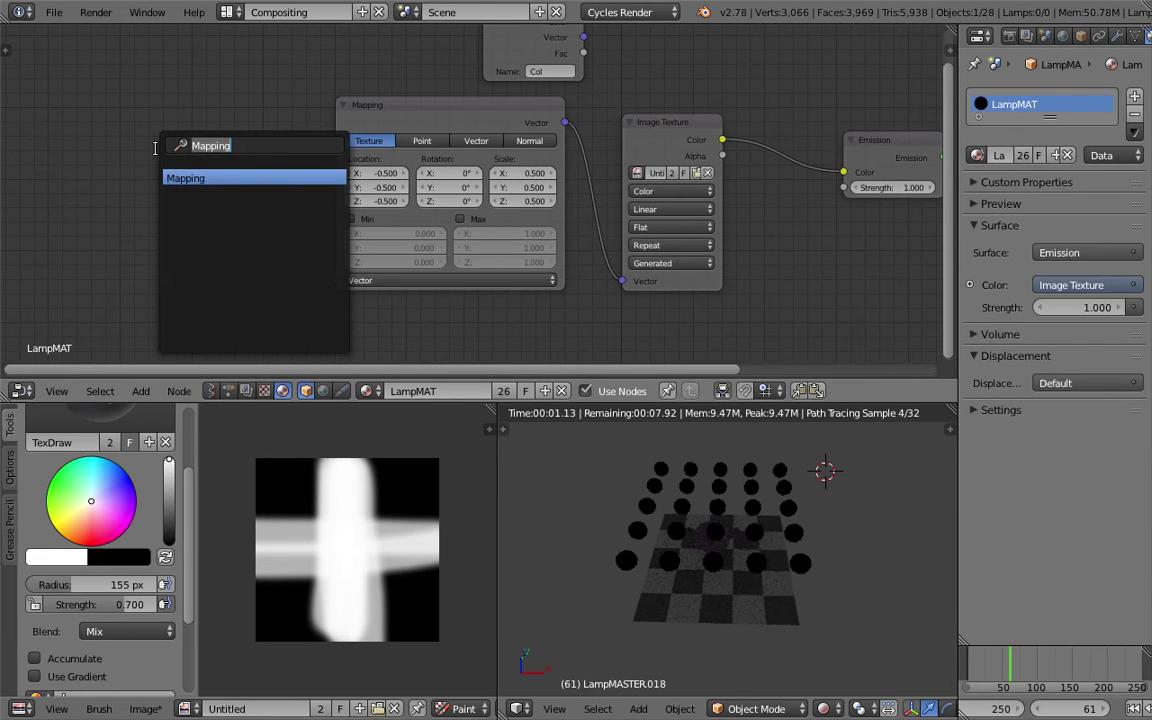
# Add a Texture Coordinate node and connect its Generated output to the Mapping node's Vector input.
pyautogui.press('BackSpace')
pyautogui.write('tex')
pyautogui.press('Return')
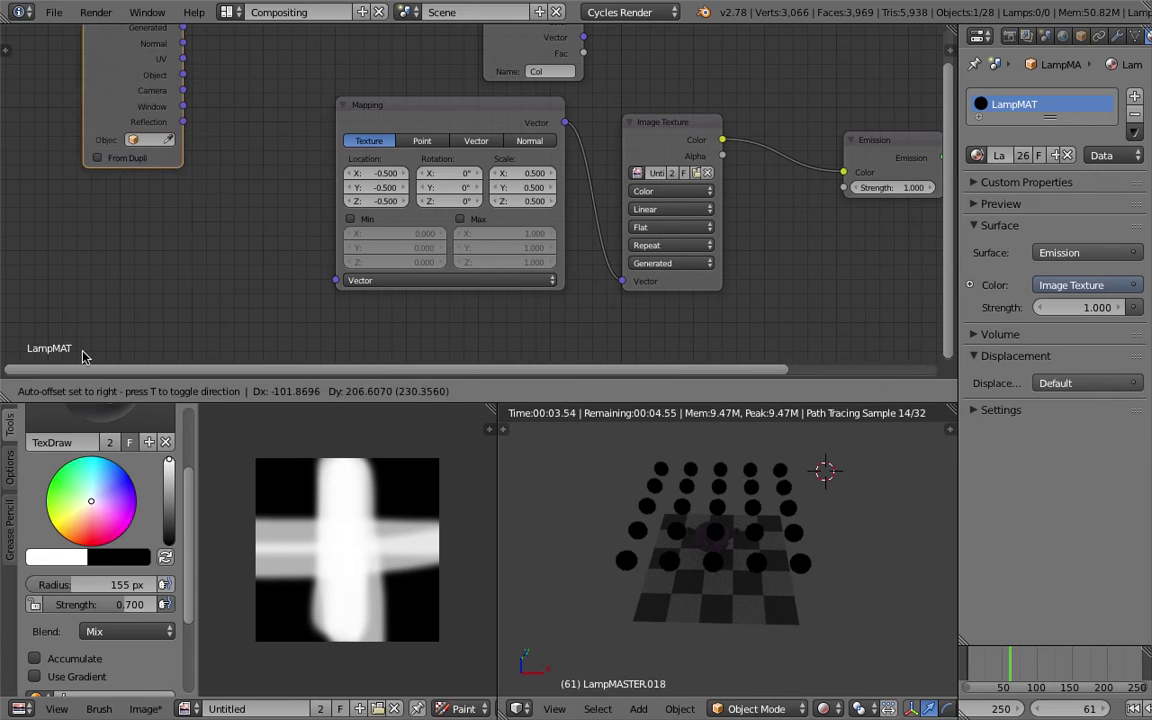
pyautogui.click(181, 127)
pyautogui.moveTo(210, 128); pyautogui.dragTo(165, 137)
pyautogui.moveTo(235, 155); pyautogui.dragTo(335, 280)
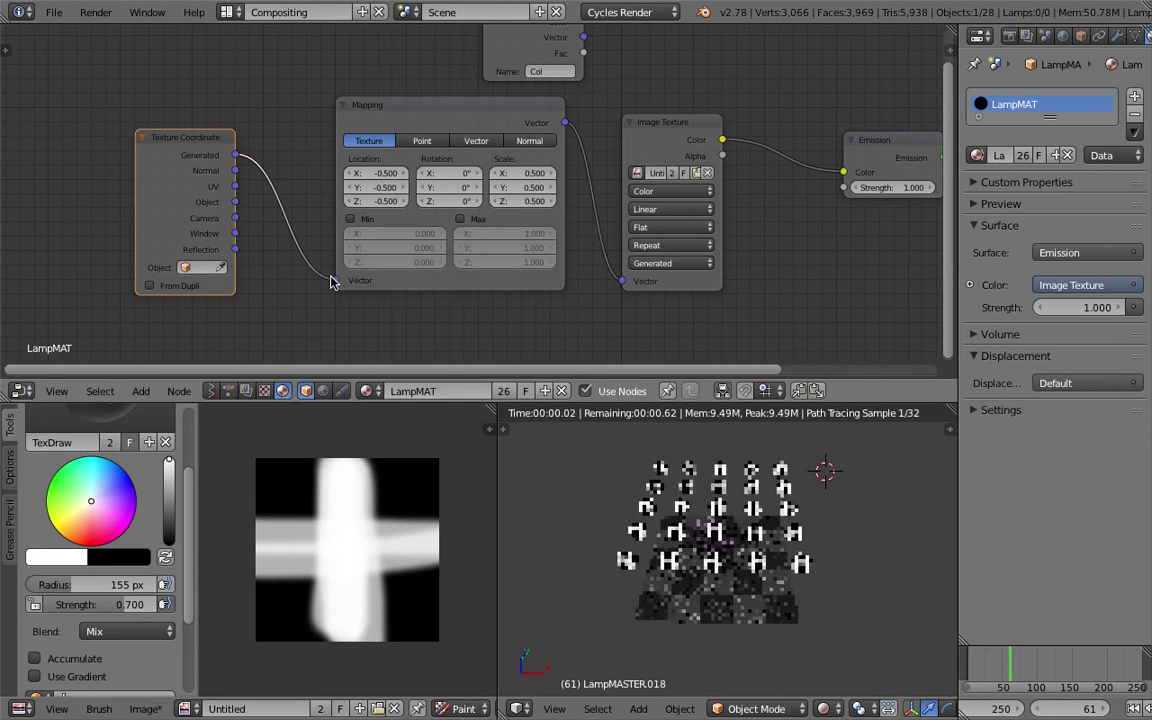
# Try a Mapping node scale of X 3.800, Y 3.455 and Z 3.455.
pyautogui.scroll(2, 728, 590)
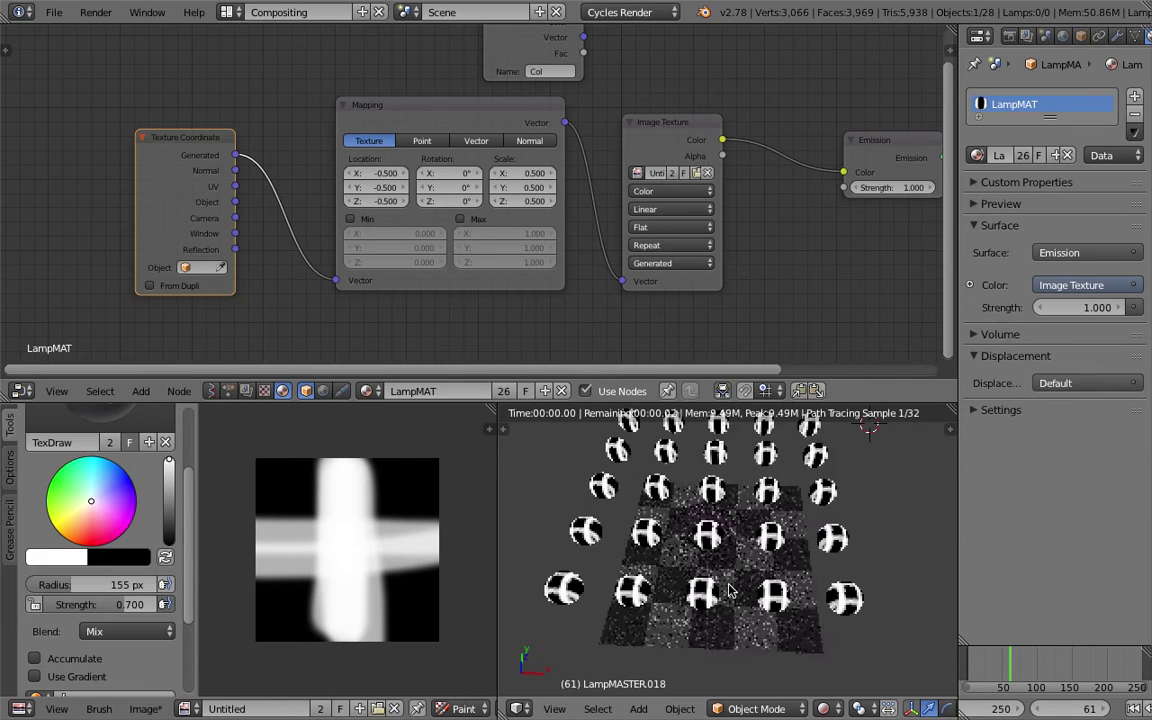
pyautogui.scroll(3, 722, 575)
pyautogui.scroll(-5, 722, 575)
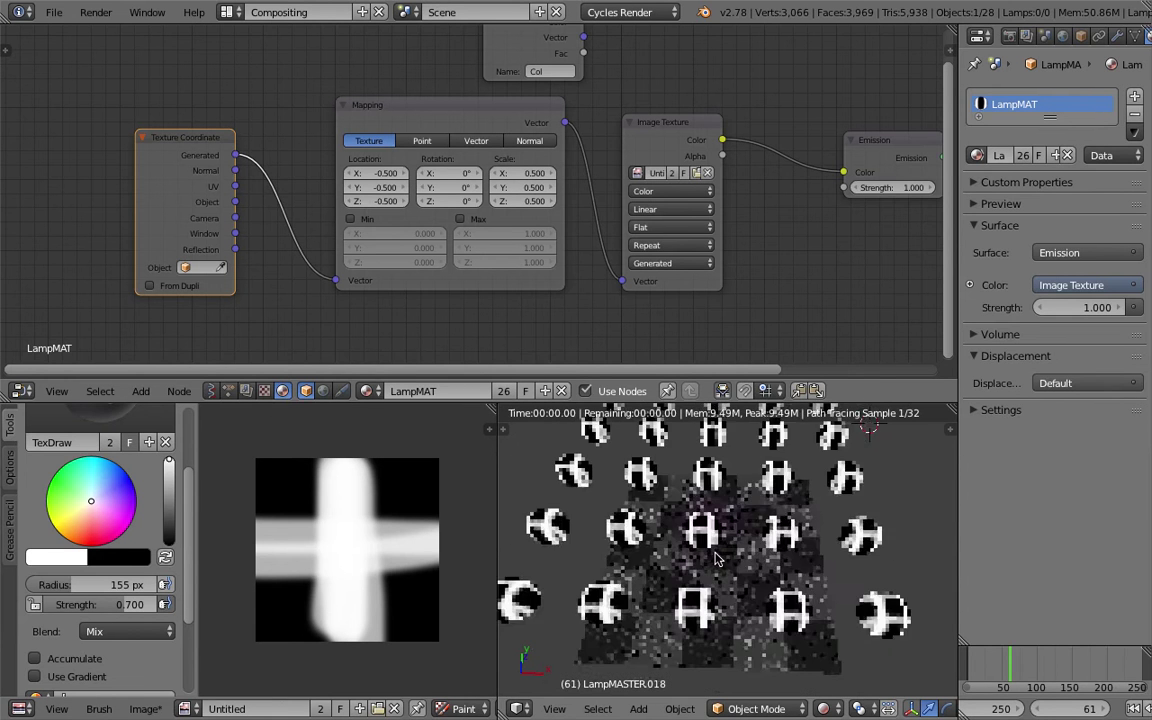
pyautogui.scroll(-2, 726, 560)
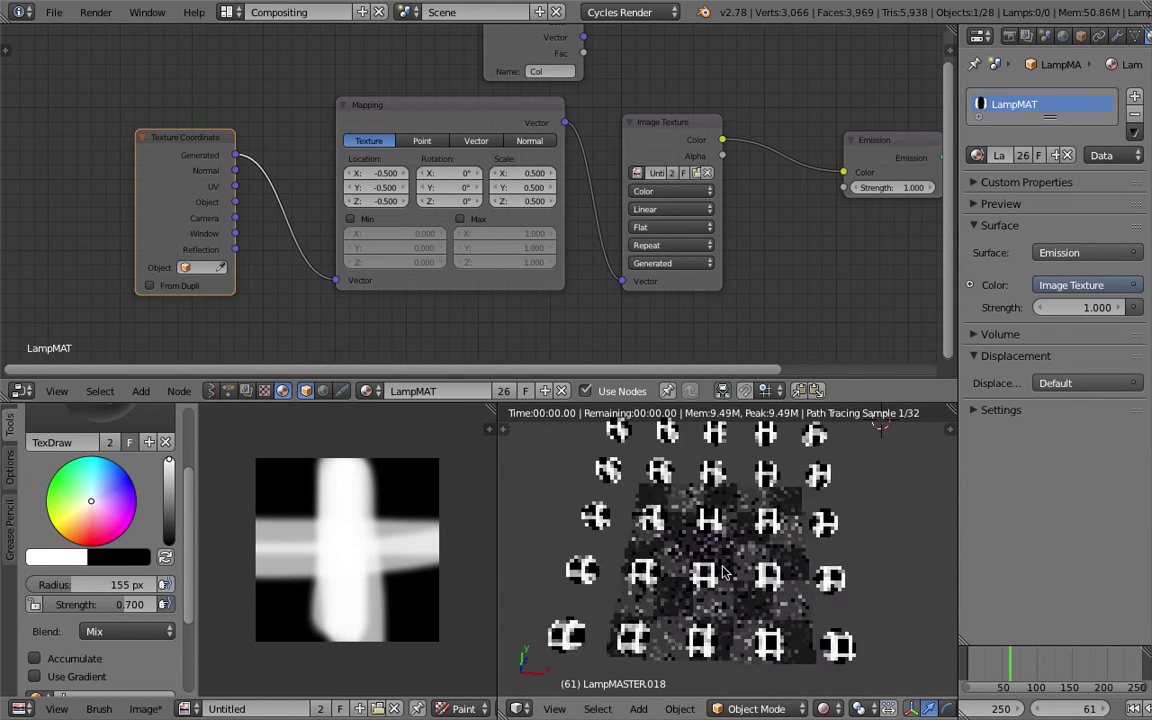
pyautogui.press('BackSpace')
pyautogui.click(552, 174)
pyautogui.moveTo(538, 173)
pyautogui.mouseDown()
pyautogui.moveTo(539, 201)
pyautogui.moveTo(580, 201)
pyautogui.moveTo(540, 184)
pyautogui.mouseUp()
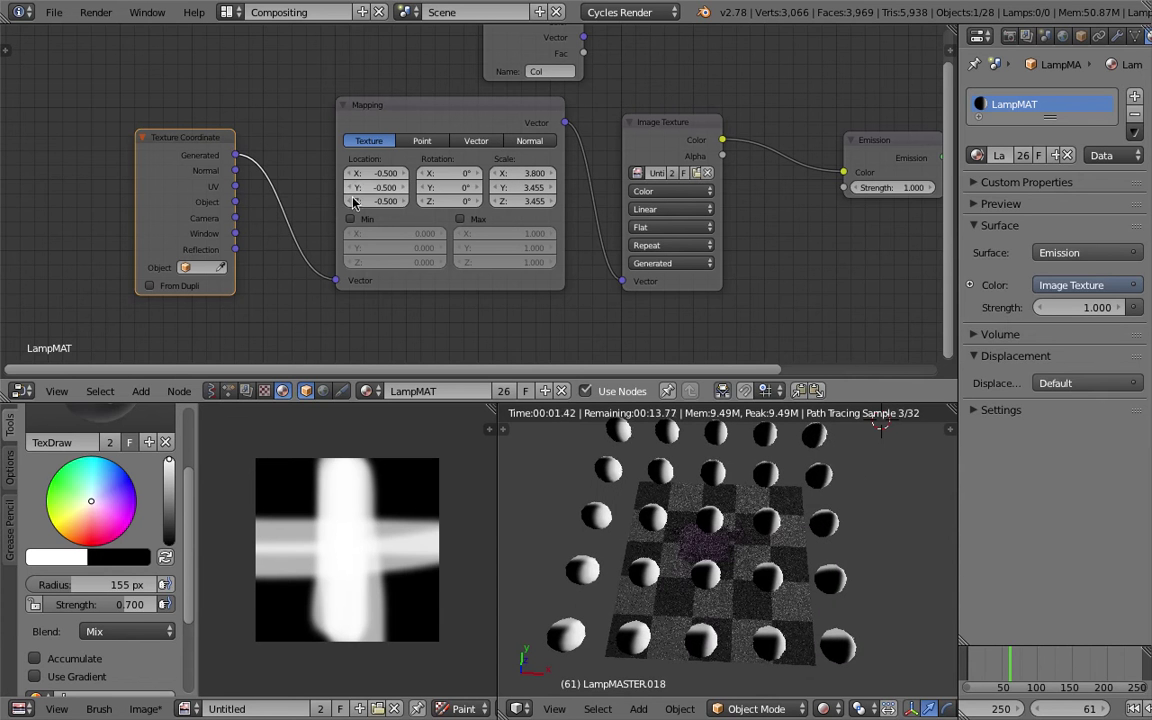
# Set the Mapping node's location to 0 on all three axes.
pyautogui.moveTo(358, 174); pyautogui.dragTo(358, 201)
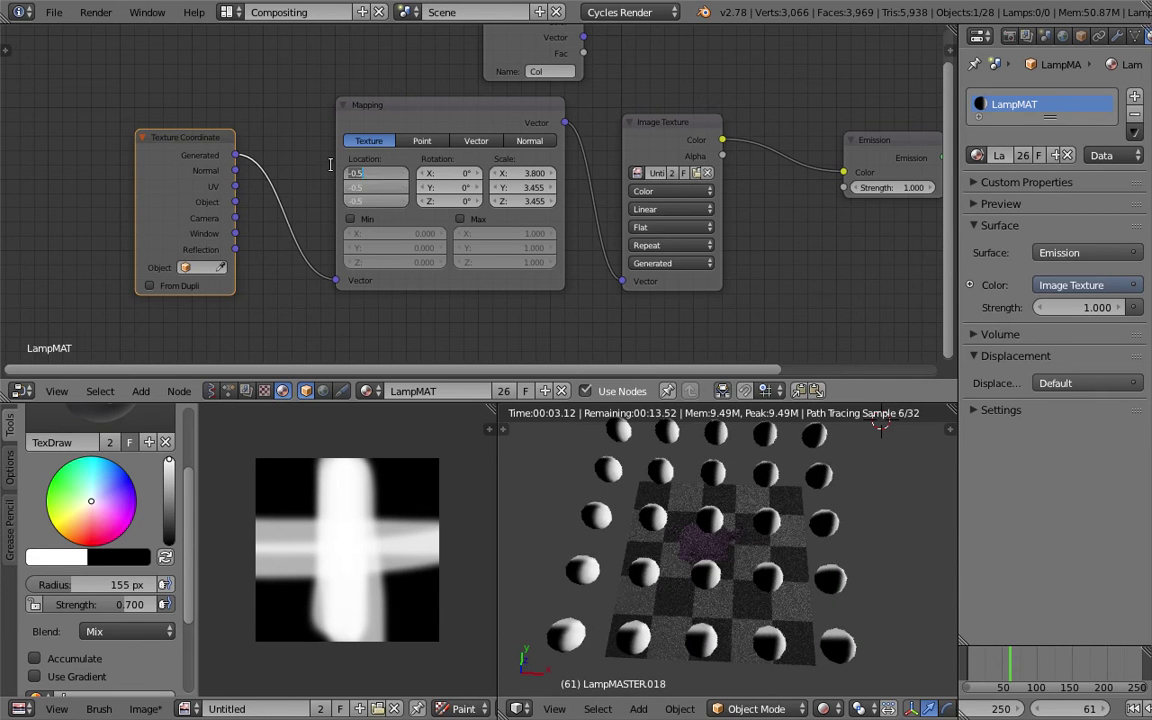
pyautogui.write('0')
pyautogui.press('Return')
# Replace the Texture Coordinate node with an Object Info node whose Location output feeds the Mapping node's Vector input.
pyautogui.press('x')
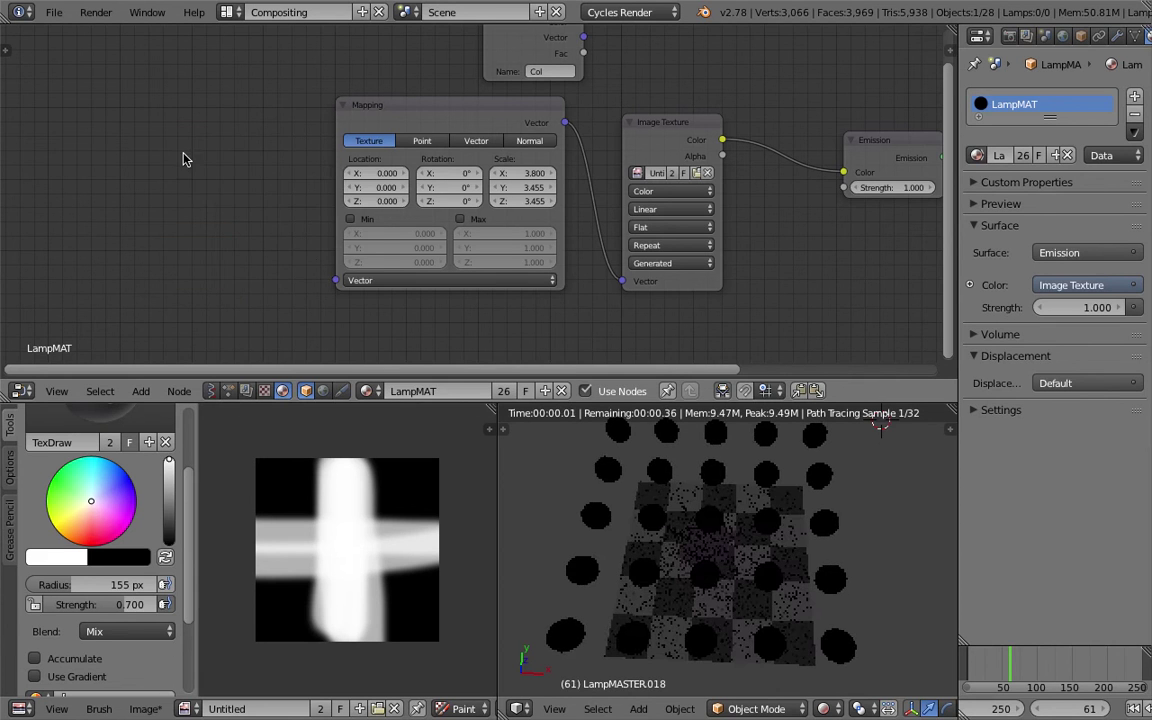
pyautogui.hotkey('shift', 'a')
pyautogui.click(182, 154)
pyautogui.write('object')
pyautogui.press('Return')
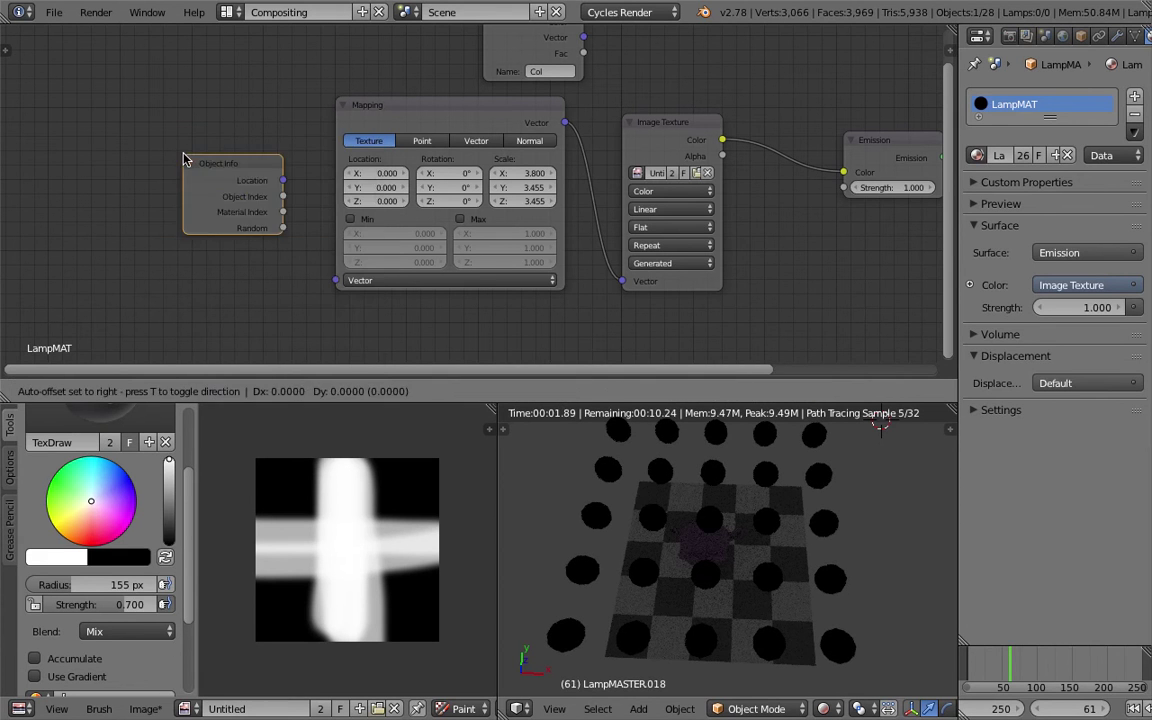
pyautogui.click(133, 175)
pyautogui.hotkey('ctrl', 's')
pyautogui.click(133, 173)
pyautogui.moveTo(233, 197); pyautogui.dragTo(336, 280)
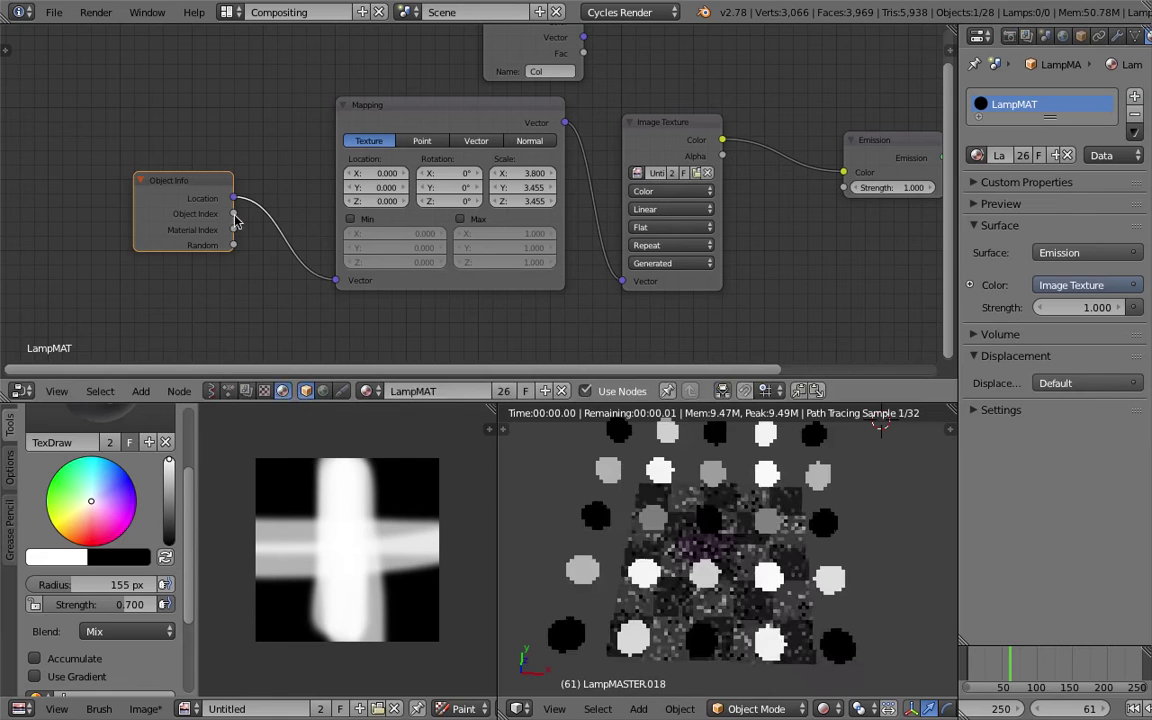
pyautogui.moveTo(401, 113); pyautogui.dragTo(347, 129)
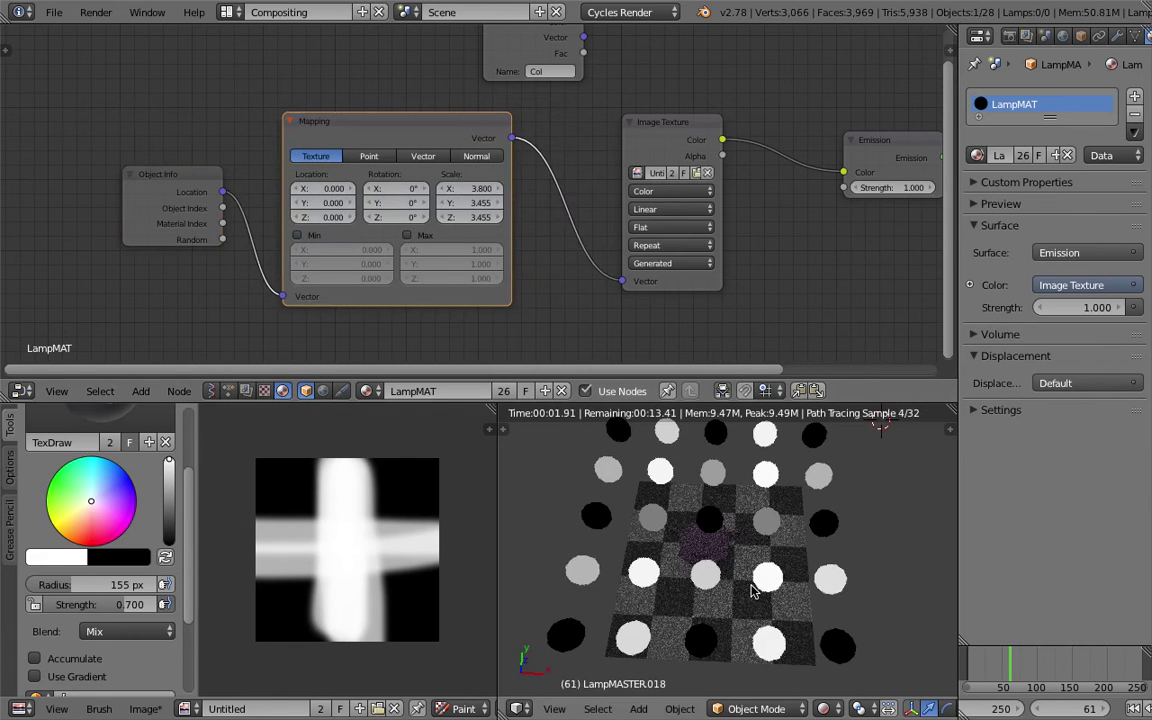
# Set the Mapping node's scale to 10 on all three axes.
pyautogui.scroll(-3, 748, 568)
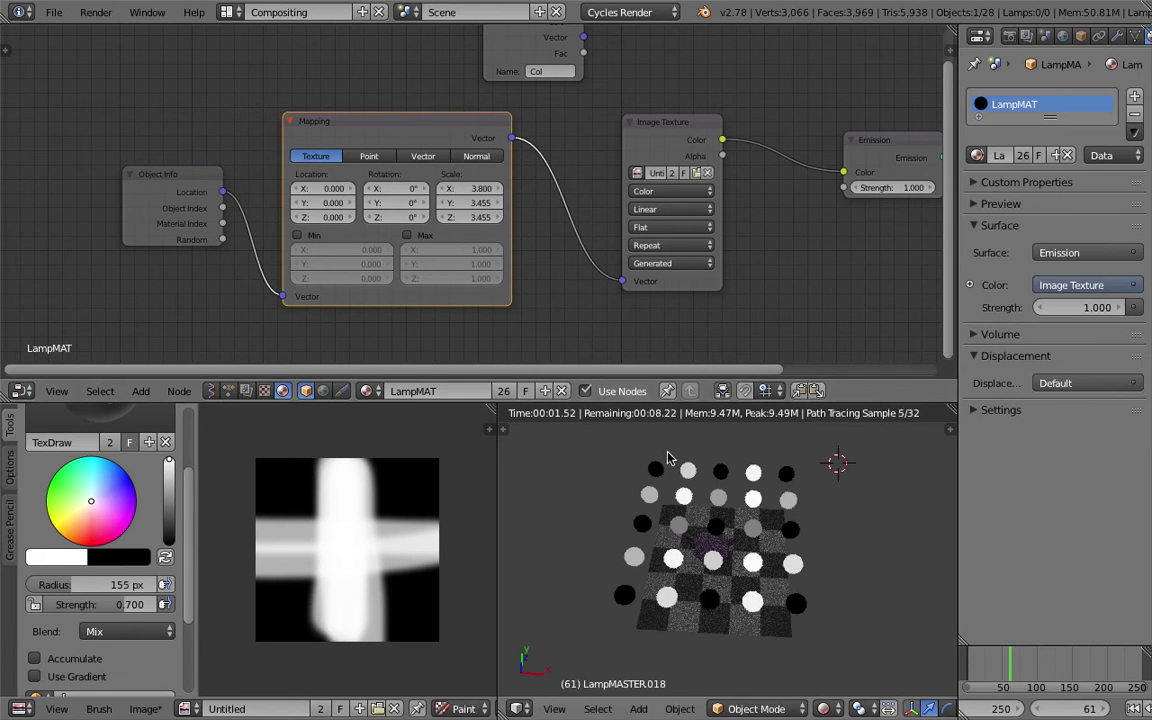
pyautogui.moveTo(479, 198); pyautogui.dragTo(485, 217)
pyautogui.click(485, 188)
pyautogui.write('10')
pyautogui.press('Return')
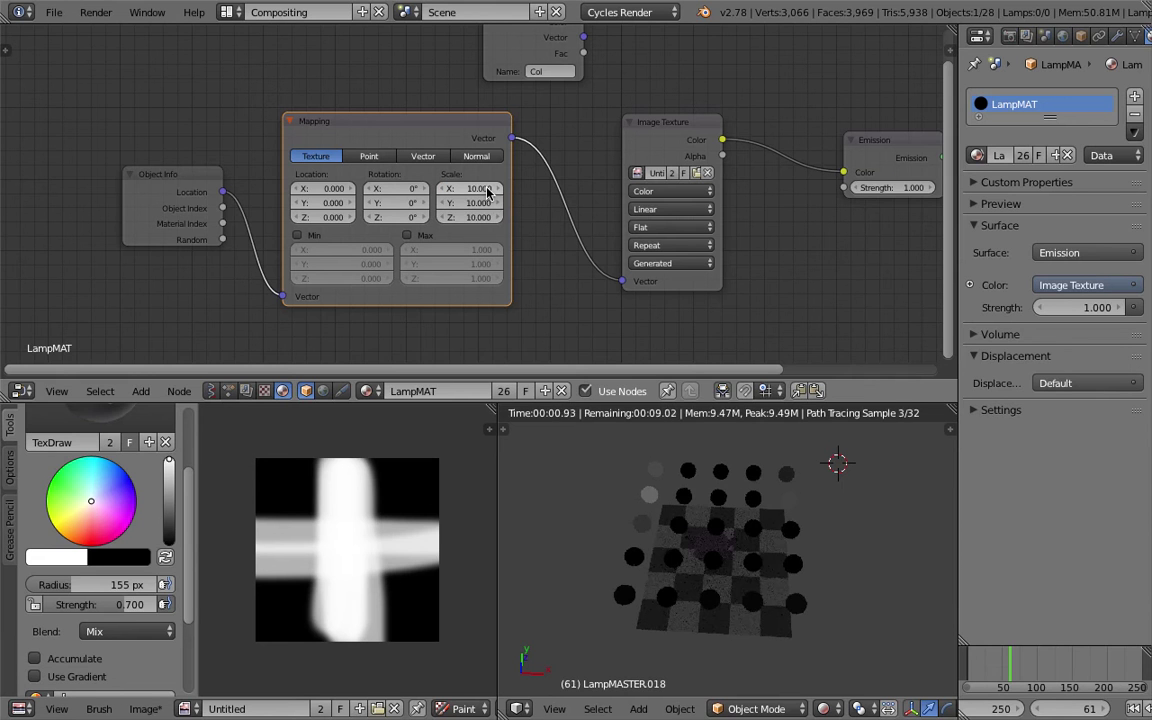
# Paint over the whole texture image in black with an enlarged brush.
pyautogui.moveTo(738, 527); pyautogui.dragTo(751, 522, button='middle')
pyautogui.scroll(-1, 751, 522)
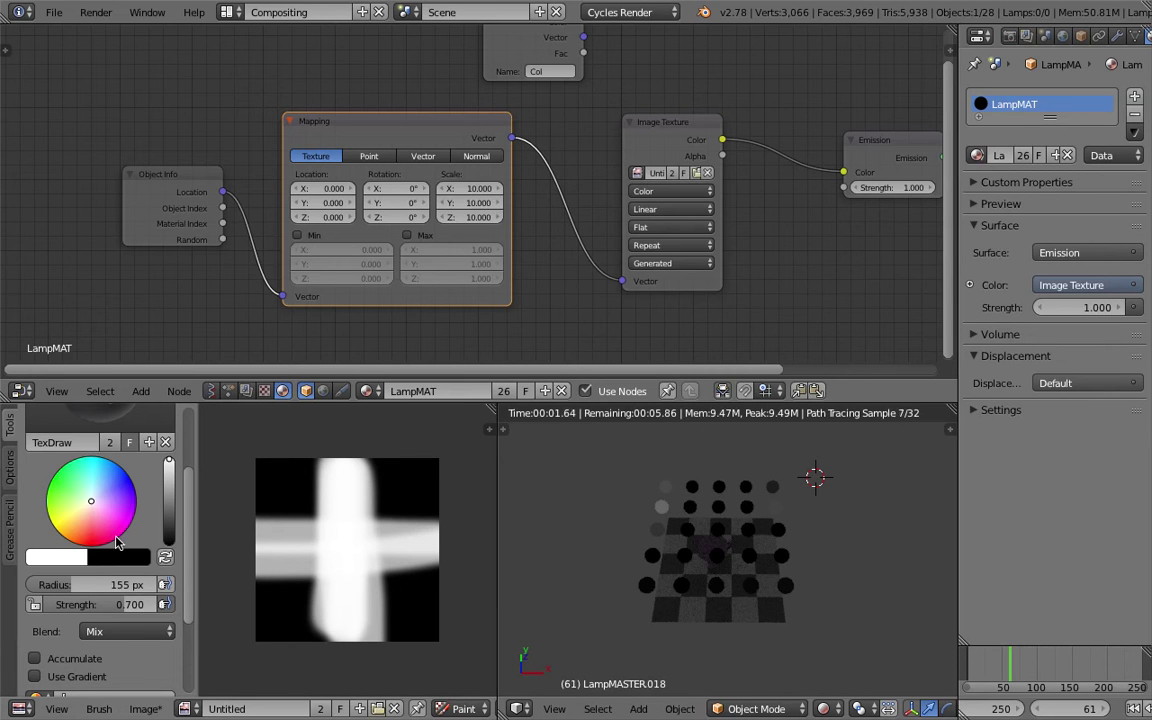
pyautogui.moveTo(168, 466); pyautogui.dragTo(181, 545)
pyautogui.moveTo(97, 585); pyautogui.dragTo(158, 585)
pyautogui.moveTo(310, 450)
pyautogui.mouseDown()
pyautogui.moveTo(289, 467)
pyautogui.moveTo(380, 548)
pyautogui.moveTo(418, 493)
pyautogui.moveTo(352, 553)
pyautogui.moveTo(409, 489)
pyautogui.moveTo(296, 522)
pyautogui.moveTo(275, 590)
pyautogui.moveTo(373, 576)
pyautogui.moveTo(378, 617)
pyautogui.moveTo(331, 608)
pyautogui.moveTo(345, 460)
pyautogui.mouseUp()
# Paint a round white spot in the middle of the black image with a 148 px brush and save the file.
pyautogui.moveTo(112, 585); pyautogui.dragTo(41, 585)
pyautogui.moveTo(169, 505); pyautogui.dragTo(169, 453)
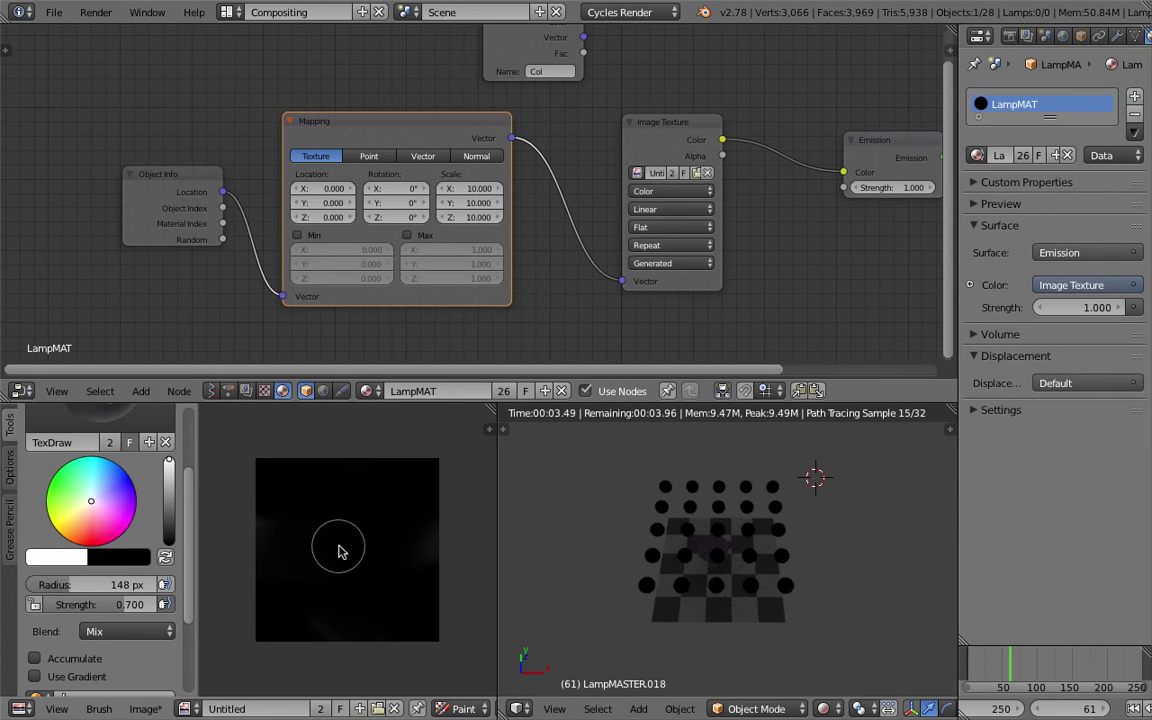
pyautogui.moveTo(335, 548)
pyautogui.mouseDown()
pyautogui.moveTo(329, 537)
pyautogui.moveTo(372, 536)
pyautogui.moveTo(316, 552)
pyautogui.moveTo(334, 528)
pyautogui.moveTo(368, 537)
pyautogui.moveTo(320, 538)
pyautogui.moveTo(368, 542)
pyautogui.moveTo(321, 540)
pyautogui.moveTo(368, 537)
pyautogui.moveTo(350, 528)
pyautogui.mouseUp()
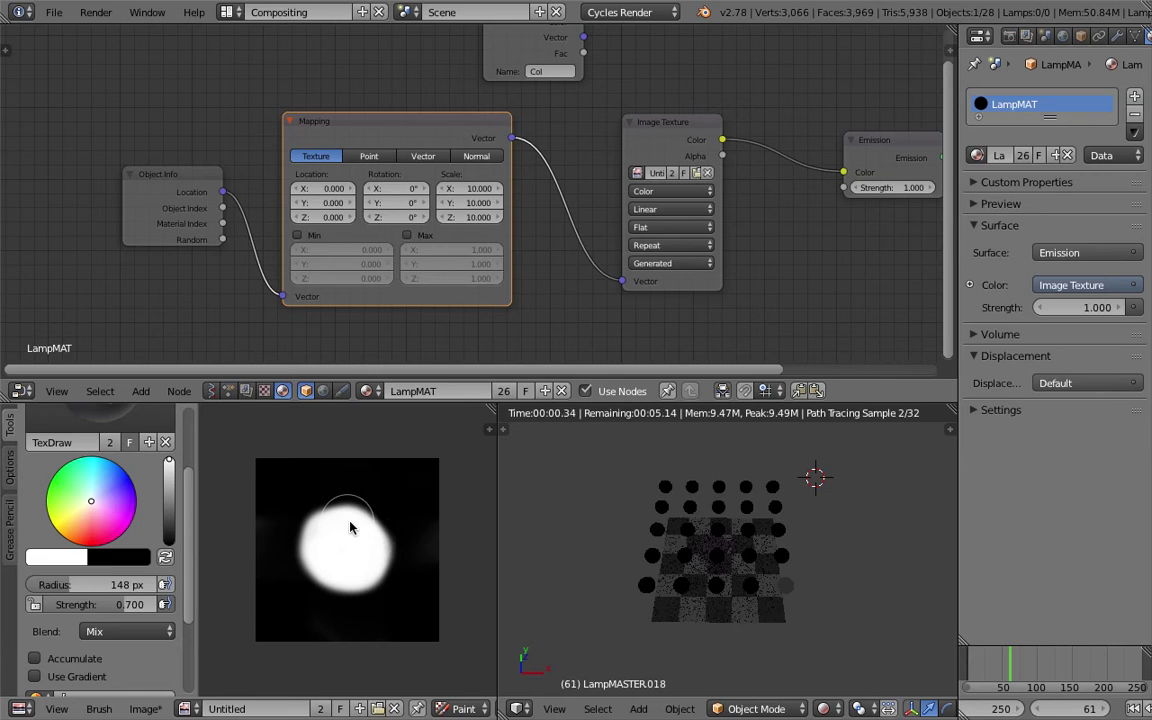
pyautogui.hotkey('ctrl', 's')
pyautogui.click(826, 547)
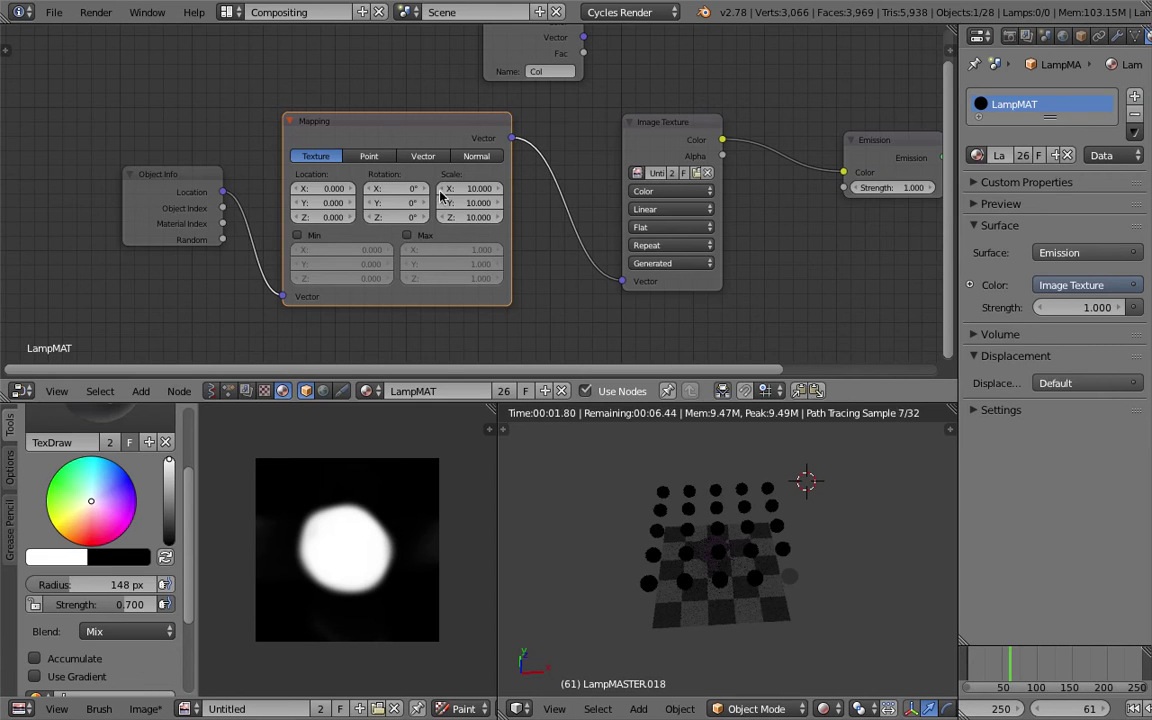
# Try scales of 30 and 1 on all three axes of the Mapping node.
pyautogui.moveTo(475, 189); pyautogui.dragTo(482, 217)
pyautogui.write('30')
pyautogui.press('Return')
pyautogui.write('1')
pyautogui.press('Return')
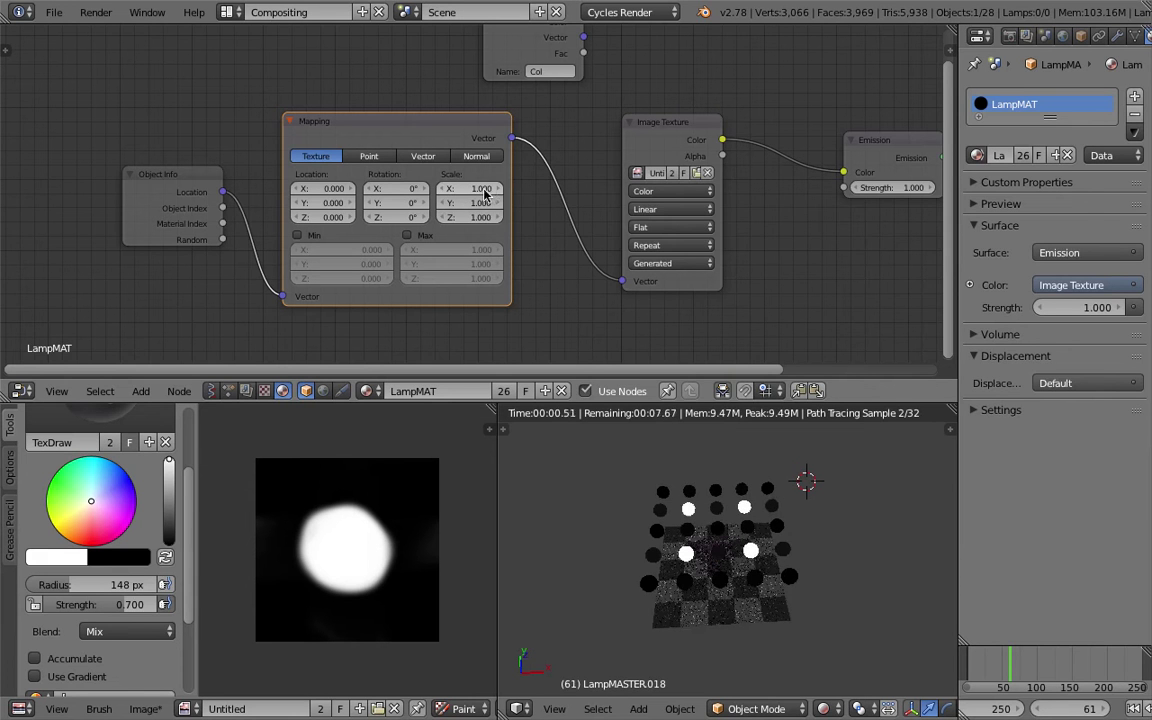
# Set the Mapping node's scale to 5 on all three axes.
pyautogui.moveTo(484, 190); pyautogui.dragTo(516, 211)
pyautogui.press('Escape')
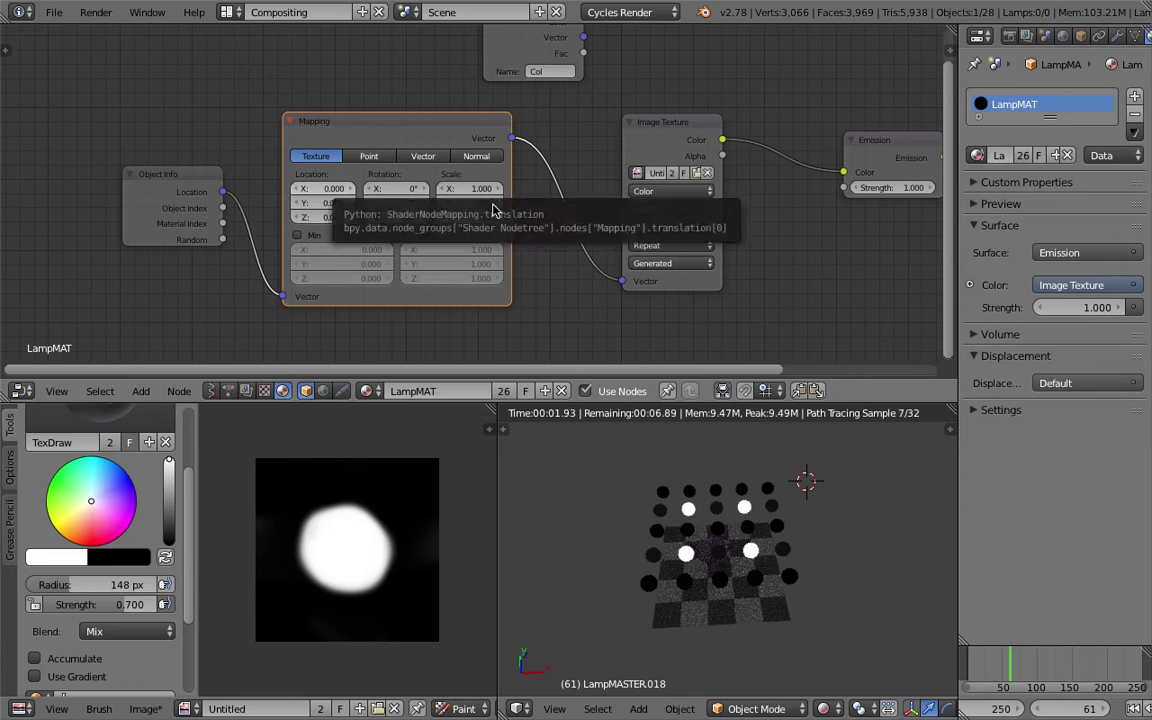
pyautogui.moveTo(484, 189); pyautogui.dragTo(572, 217)
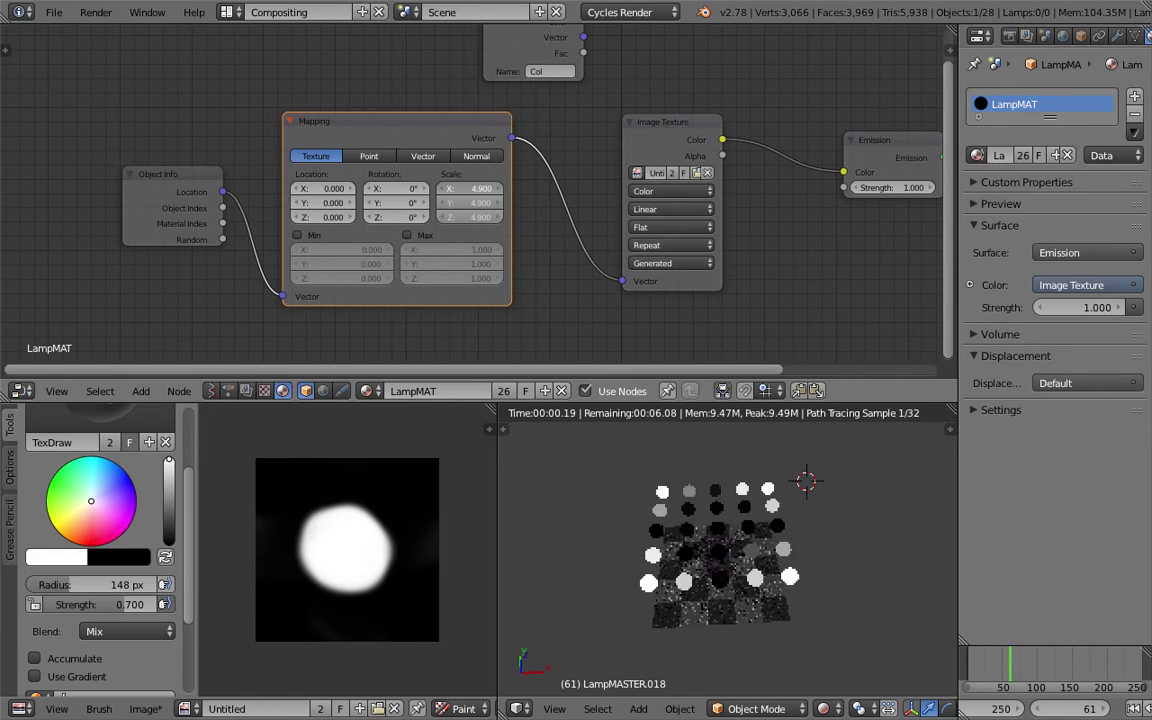
pyautogui.moveTo(650, 217); pyautogui.dragTo(522, 216)
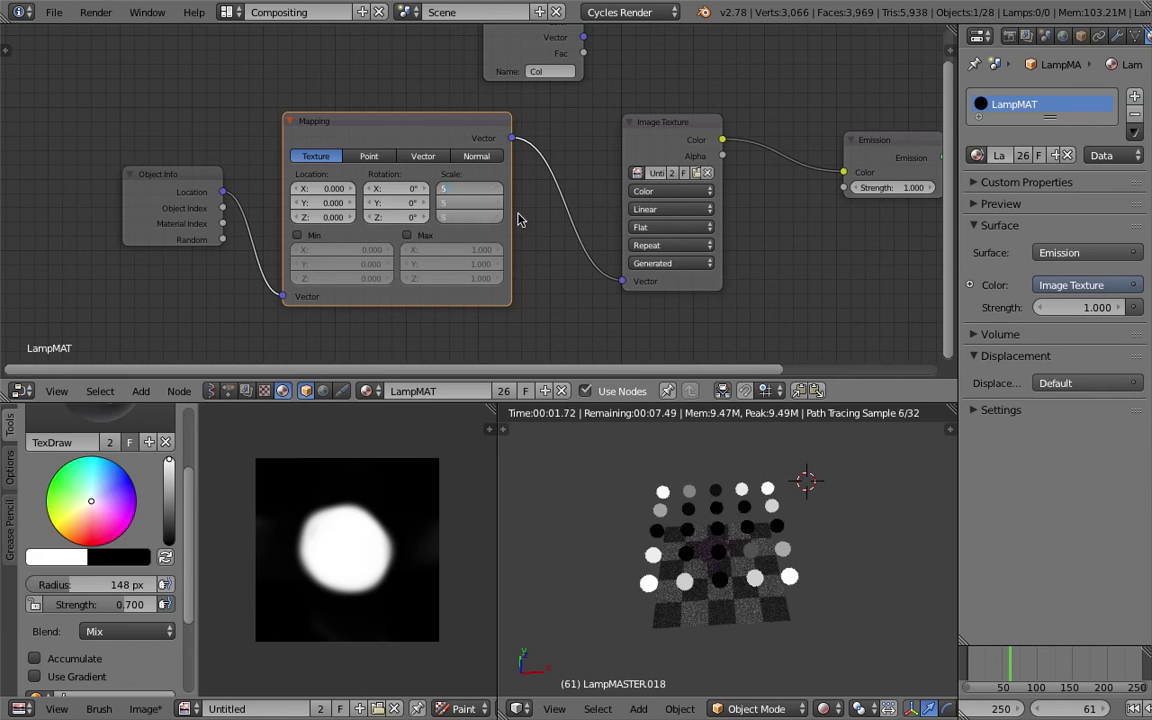
# Set the Mapping node's location to -5 on all three axes.
pyautogui.moveTo(697, 485); pyautogui.dragTo(682, 486, button='middle')
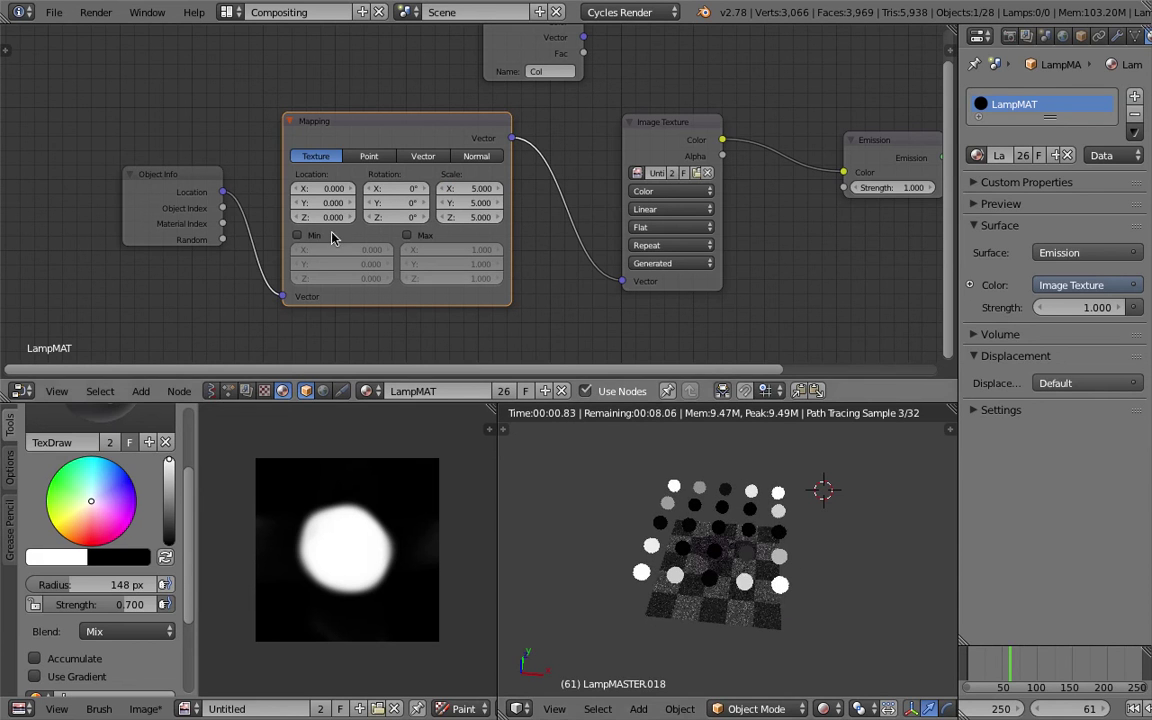
pyautogui.moveTo(325, 188)
pyautogui.mouseDown()
pyautogui.moveTo(325, 217)
pyautogui.moveTo(324, 188)
pyautogui.mouseUp()
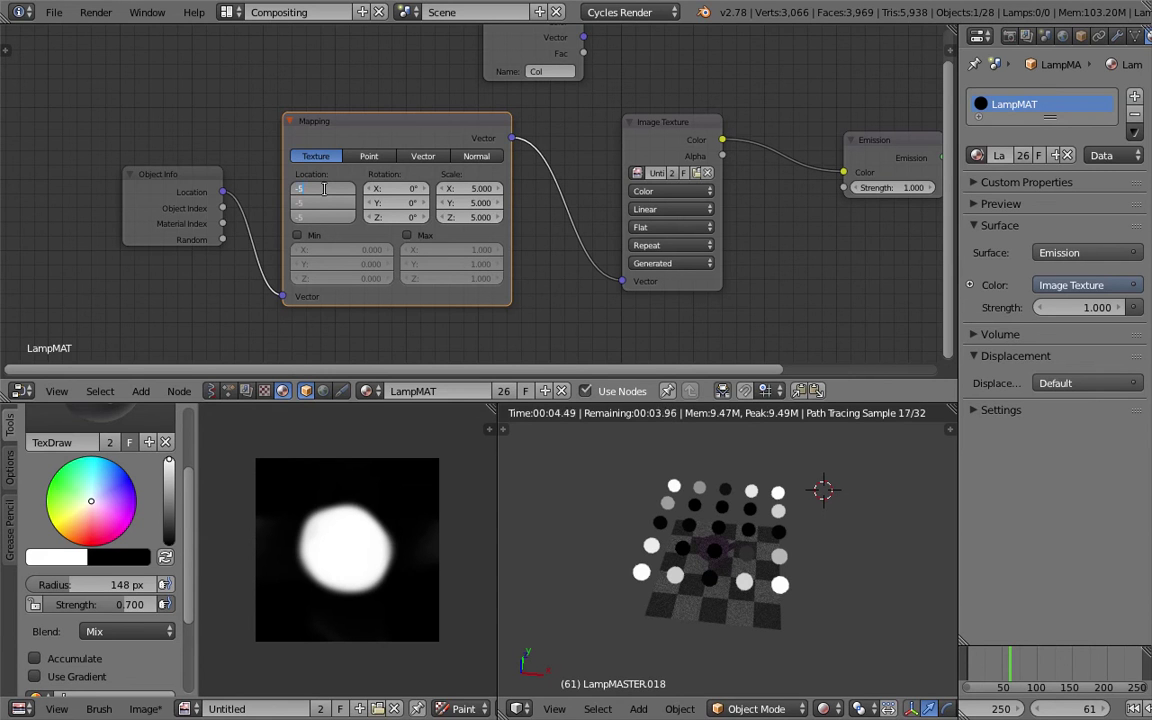
pyautogui.write('-5')
pyautogui.press('Return')
pyautogui.click(324, 188)
pyautogui.click(257, 144)
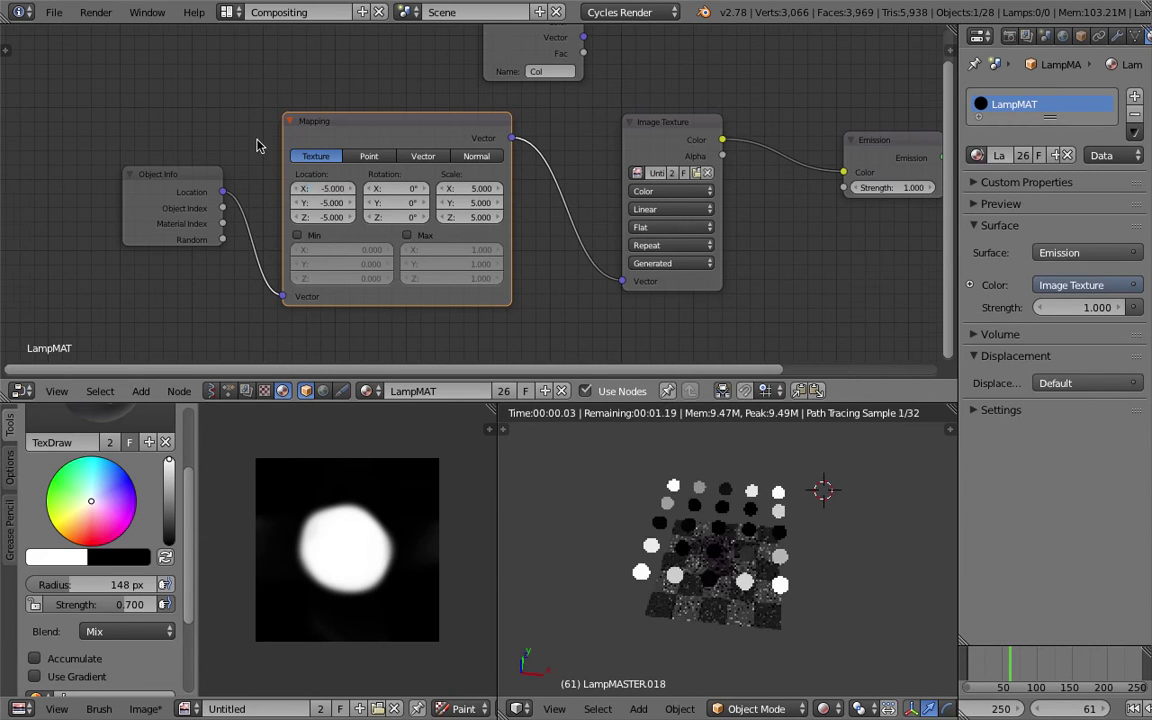
# Try a Mapping location of -1 on all axes, return it to -5 and save the file.
pyautogui.scroll(1, 257, 144)
pyautogui.moveTo(316, 189); pyautogui.dragTo(317, 218)
pyautogui.write('-1')
pyautogui.press('Return')
pyautogui.write('-5')
pyautogui.press('Return')
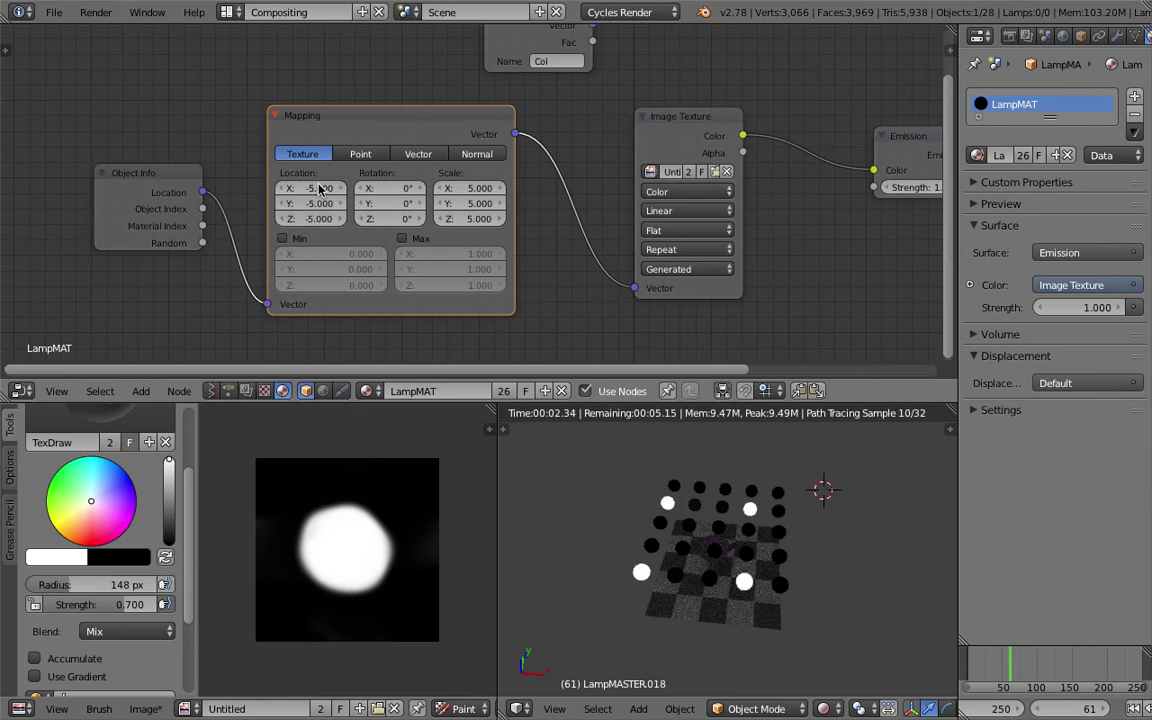
pyautogui.hotkey('ctrl', 's')
pyautogui.click(404, 203)
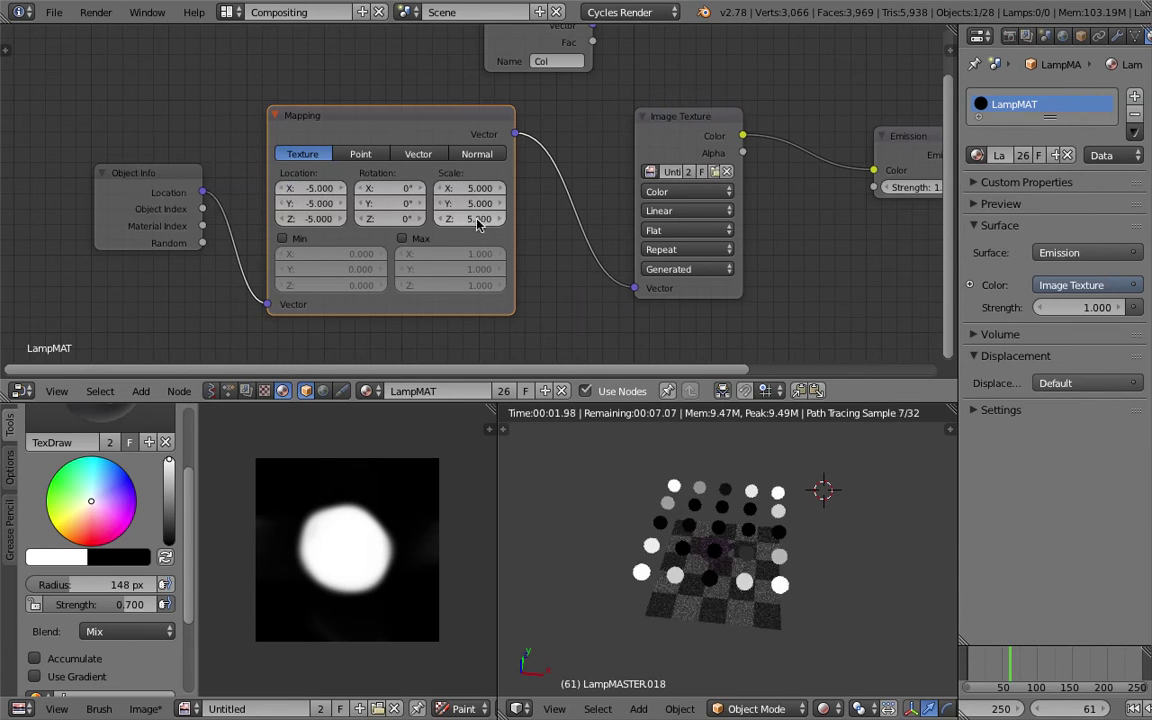
pyautogui.moveTo(478, 219); pyautogui.dragTo(509, 219)
pyautogui.click(481, 221)
pyautogui.press('Escape')
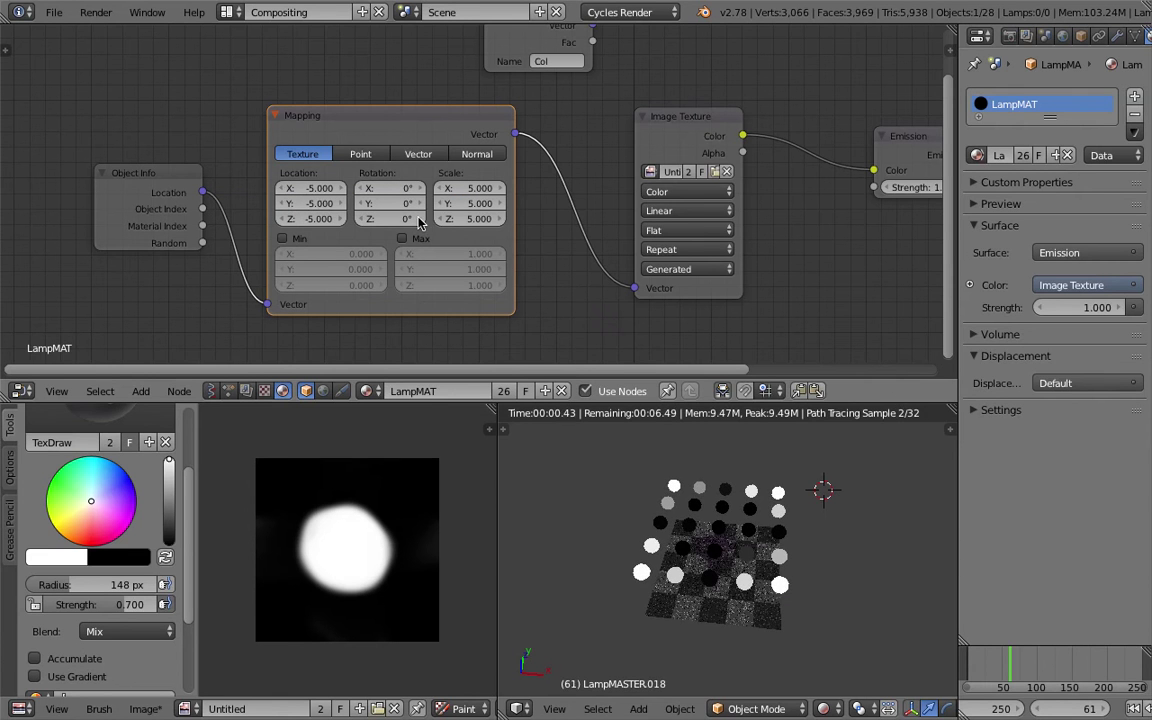
# Move the Mapping, Image Texture and Emission nodes closer together in the material node tree.
pyautogui.moveTo(332, 131); pyautogui.dragTo(316, 127)
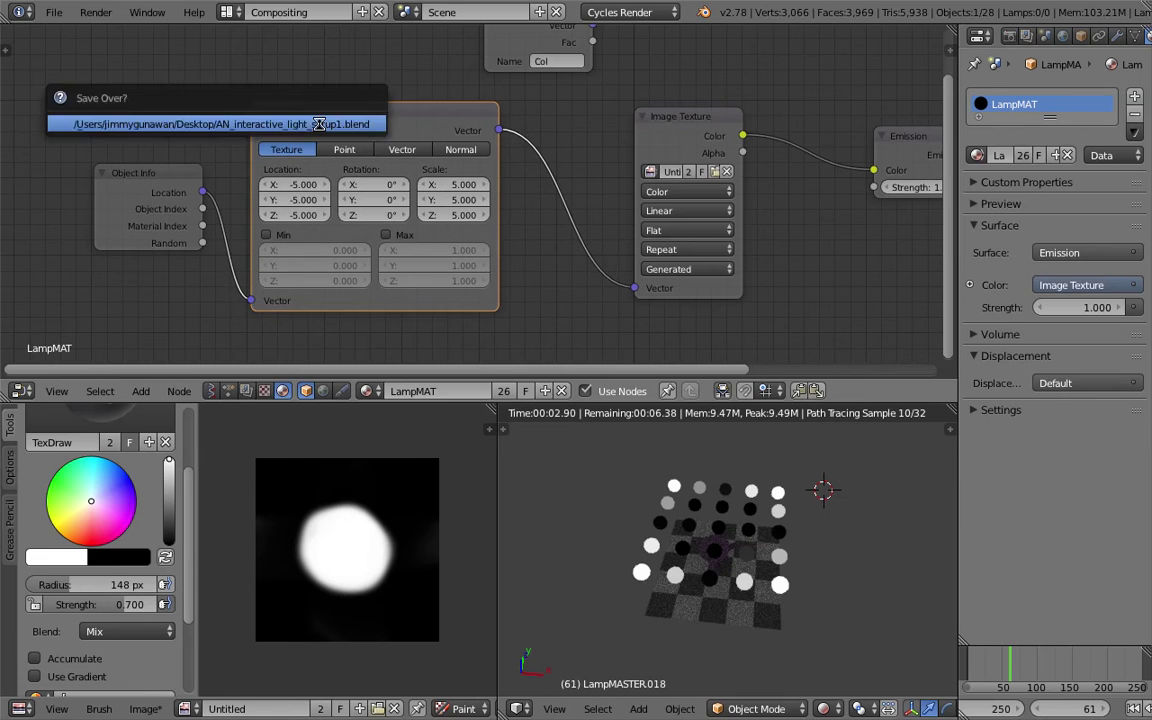
pyautogui.moveTo(680, 116); pyautogui.dragTo(638, 113)
pyautogui.moveTo(895, 137); pyautogui.dragTo(810, 132)
# Set the Mapping node's location to X 0.100 and Y -2.300, and save the file.
pyautogui.moveTo(788, 522); pyautogui.dragTo(764, 516, button='middle')
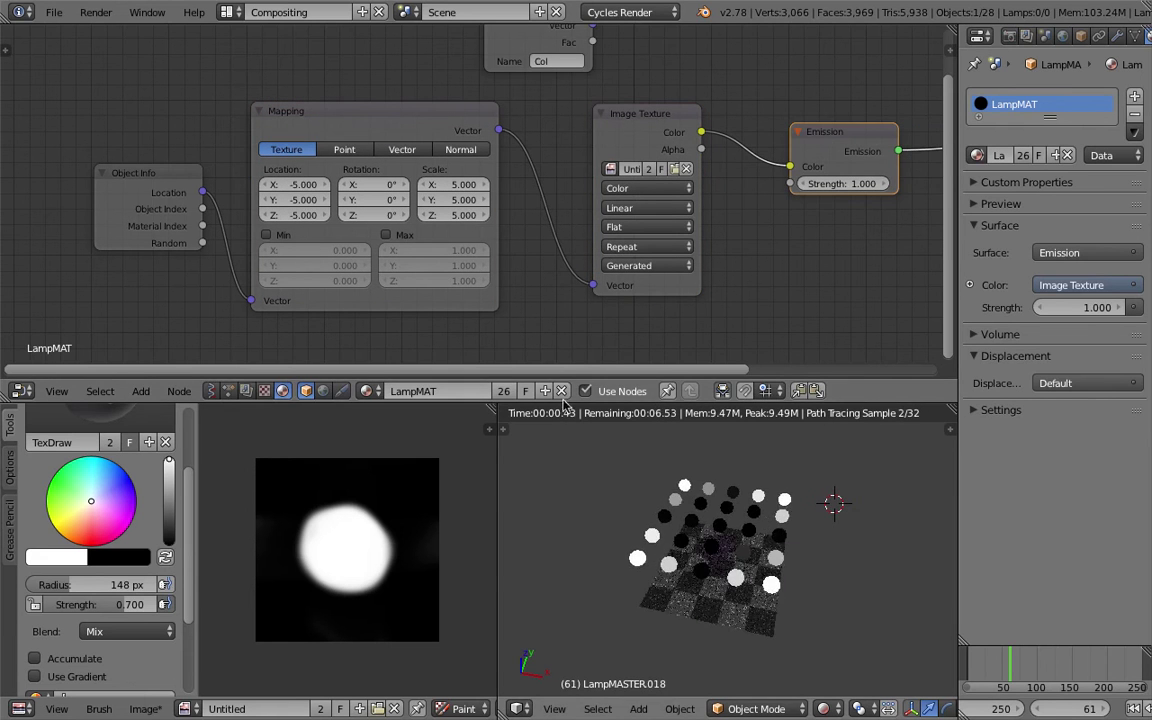
pyautogui.moveTo(295, 187); pyautogui.dragTo(425, 187)
pyautogui.moveTo(293, 201); pyautogui.dragTo(340, 200)
pyautogui.hotkey('ctrl', 's')
pyautogui.press('Return')
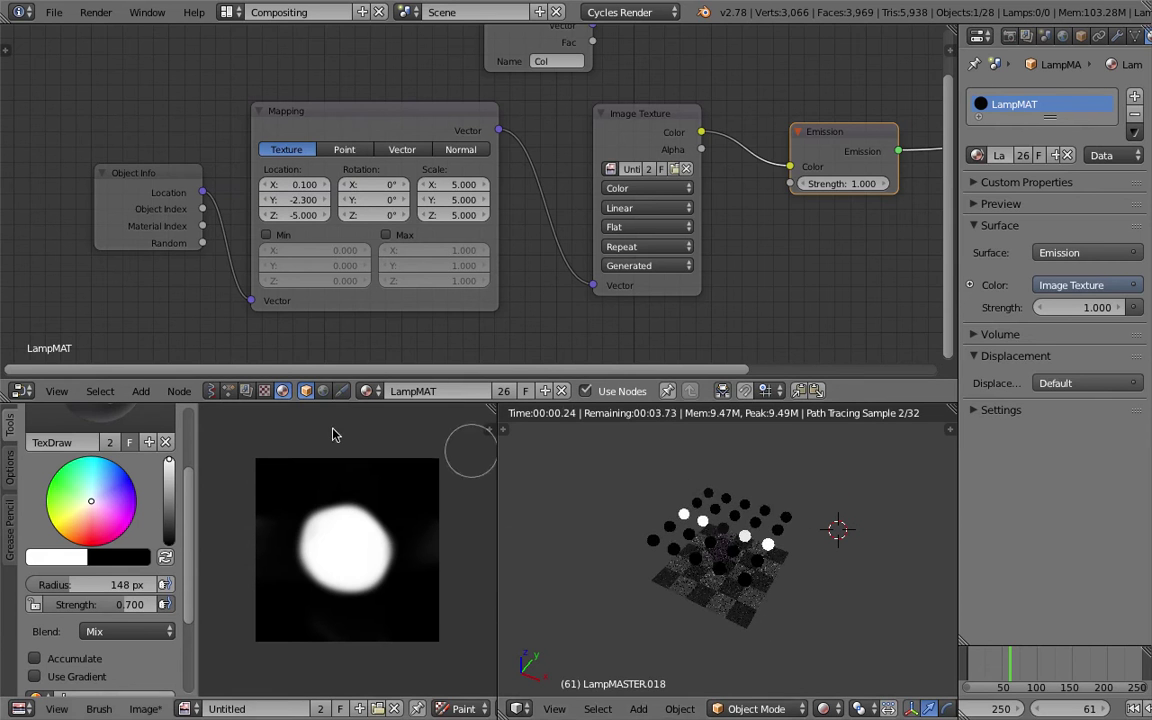
# Set the Grid Mesh node's X and Y Divisions to 10 in the Animation Nodes tree and save the file.
pyautogui.click(227, 391)
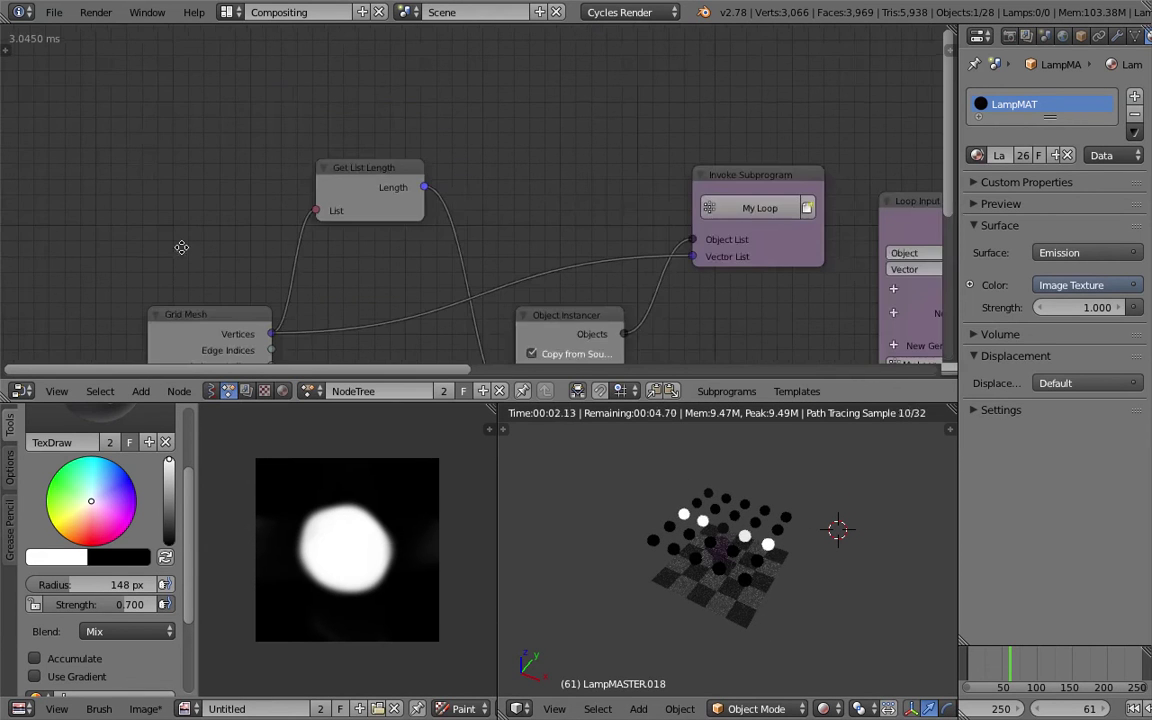
pyautogui.moveTo(181, 247); pyautogui.dragTo(305, 110, button='middle')
pyautogui.scroll(2, 221, 213)
pyautogui.moveTo(318, 281); pyautogui.dragTo(320, 300)
pyautogui.write('10')
pyautogui.press('Return')
pyautogui.hotkey('ctrl', 's')
pyautogui.press('Return')
# Move the timeline to frame 18 and save the file again.
pyautogui.click(980, 658)
pyautogui.hotkey('ctrl', 's')
pyautogui.press('Return')
pyautogui.hotkey('ctrl', 's')
pyautogui.press('Return')
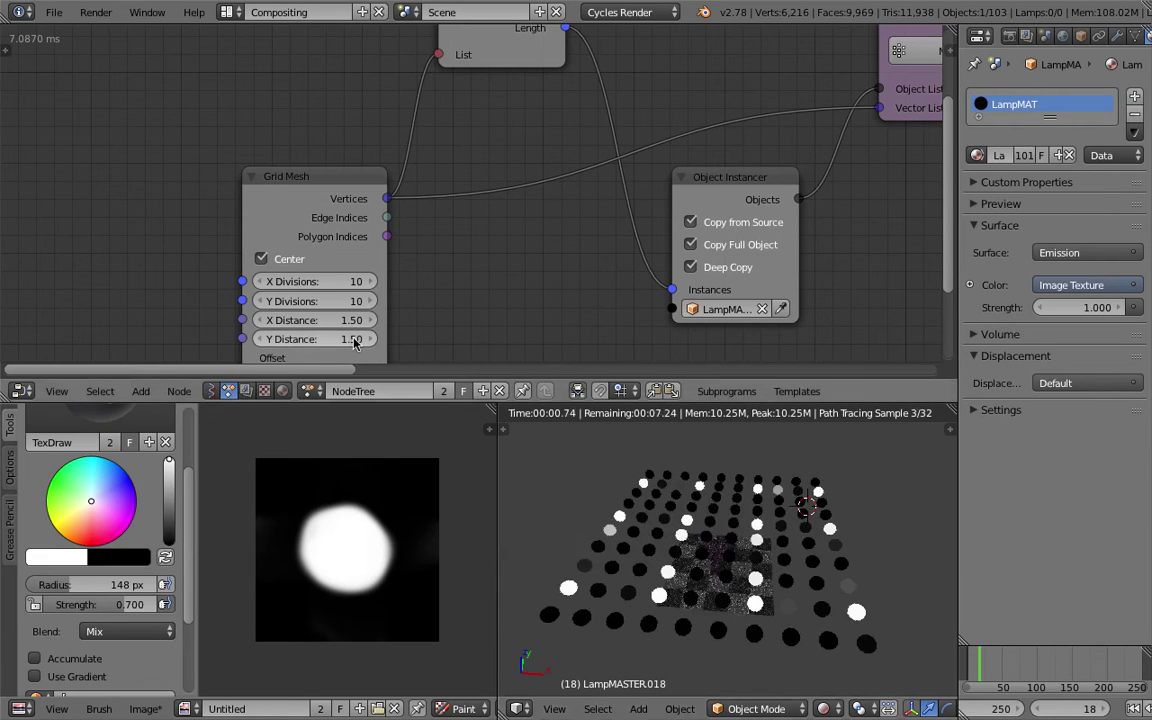
# Set the Grid Mesh node's X and Y Distance to 1.
pyautogui.moveTo(348, 323); pyautogui.dragTo(349, 339)
pyautogui.write('1')
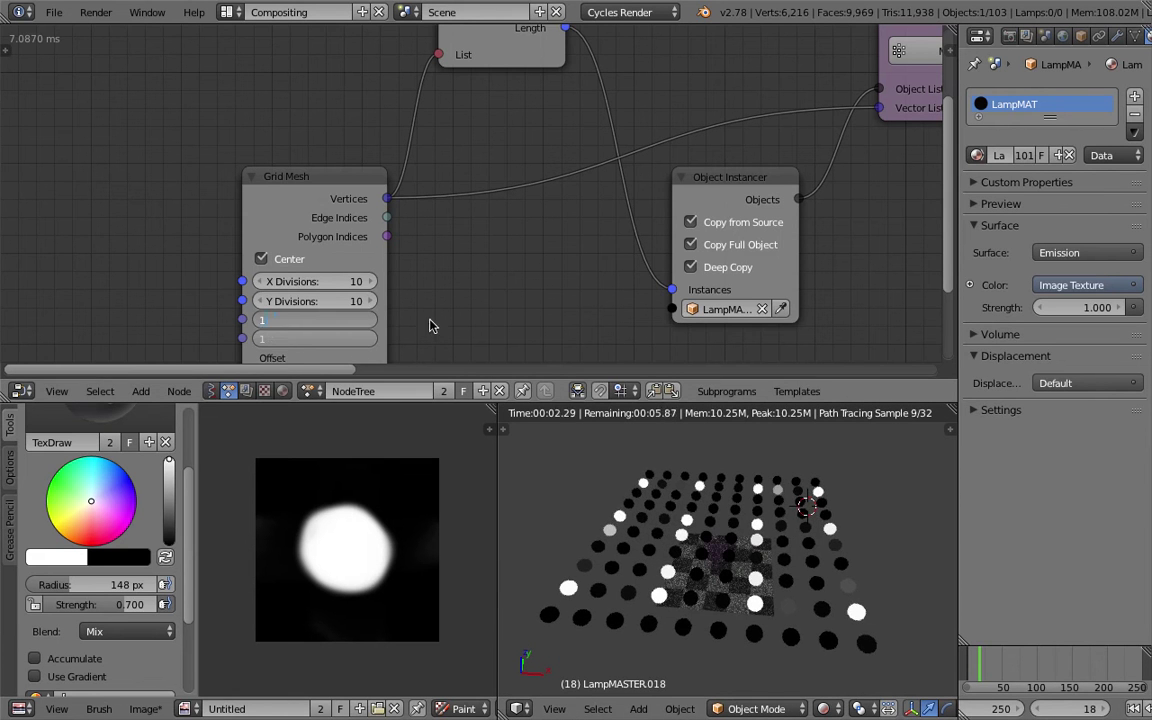
pyautogui.press('Return')
# Play the animation while viewing the lamp grid from different angles, and save the file.
pyautogui.hotkey('alt', 'a')
pyautogui.moveTo(800, 590); pyautogui.dragTo(731, 556, button='middle')
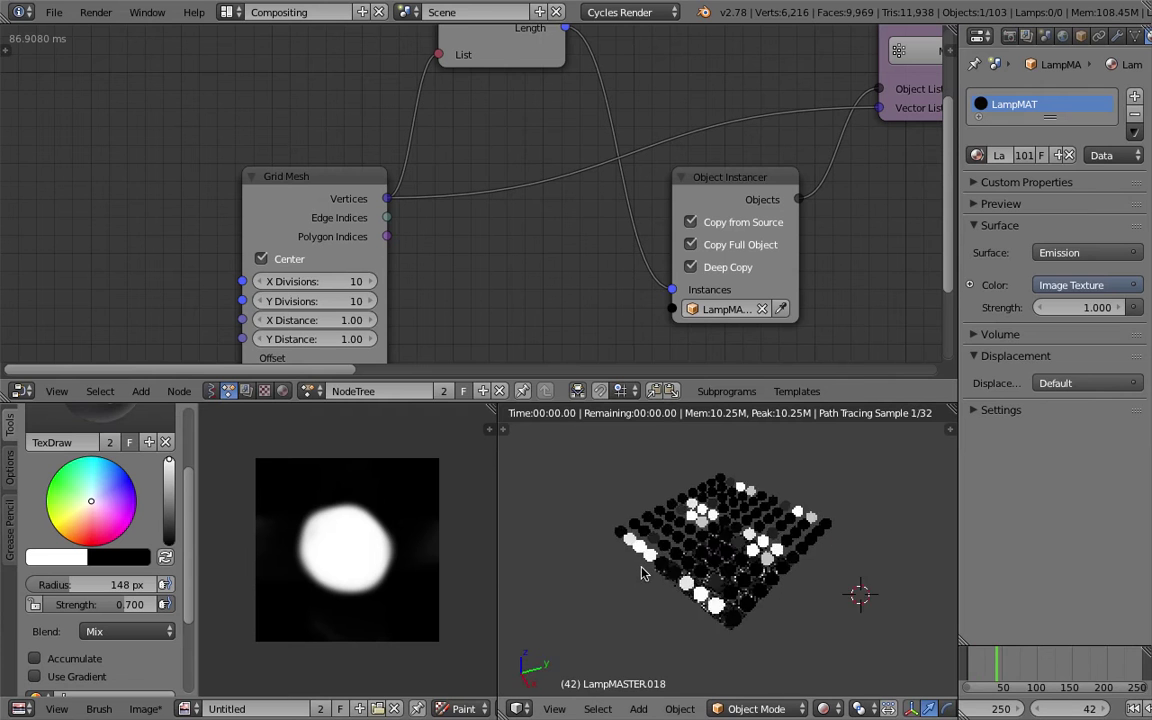
pyautogui.hotkey('ctrl', 's')
pyautogui.moveTo(741, 568); pyautogui.dragTo(772, 597, button='middle')
pyautogui.click(764, 563)
pyautogui.press('KP_6')
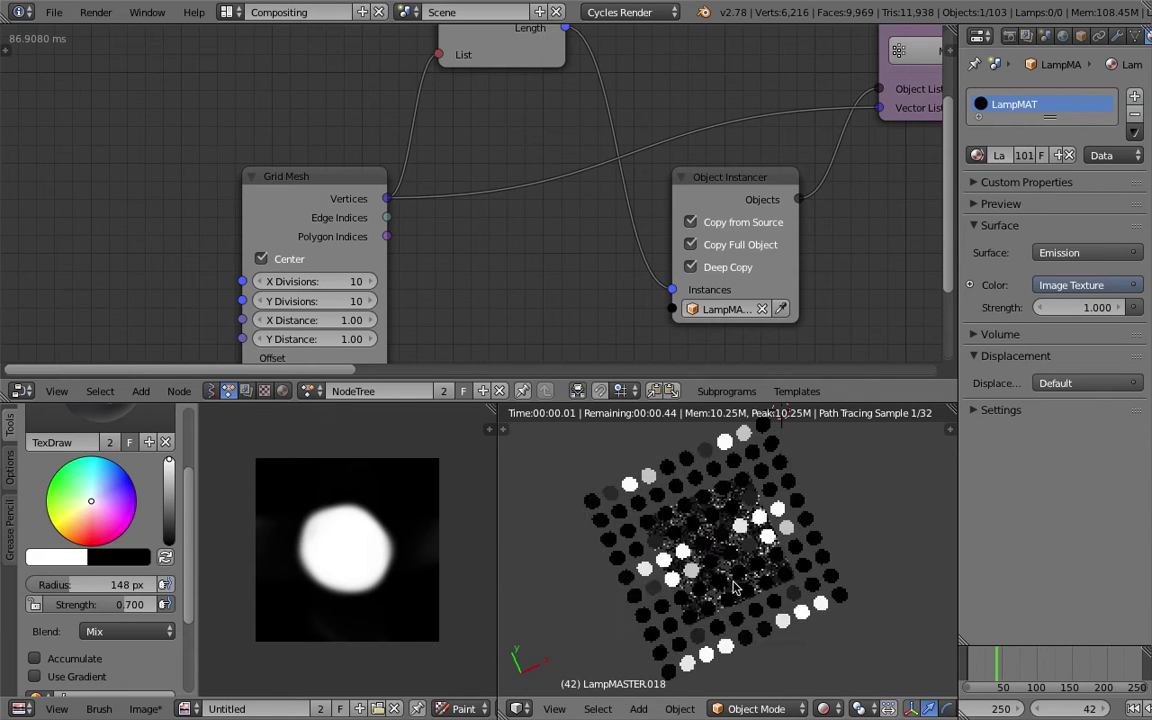
# Enlarge the white spot in the painted image and paint a red dot at its centre.
pyautogui.moveTo(320, 525)
pyautogui.mouseDown()
pyautogui.moveTo(292, 485)
pyautogui.moveTo(330, 495)
pyautogui.moveTo(386, 560)
pyautogui.moveTo(386, 527)
pyautogui.moveTo(342, 527)
pyautogui.moveTo(398, 545)
pyautogui.moveTo(333, 547)
pyautogui.mouseUp()
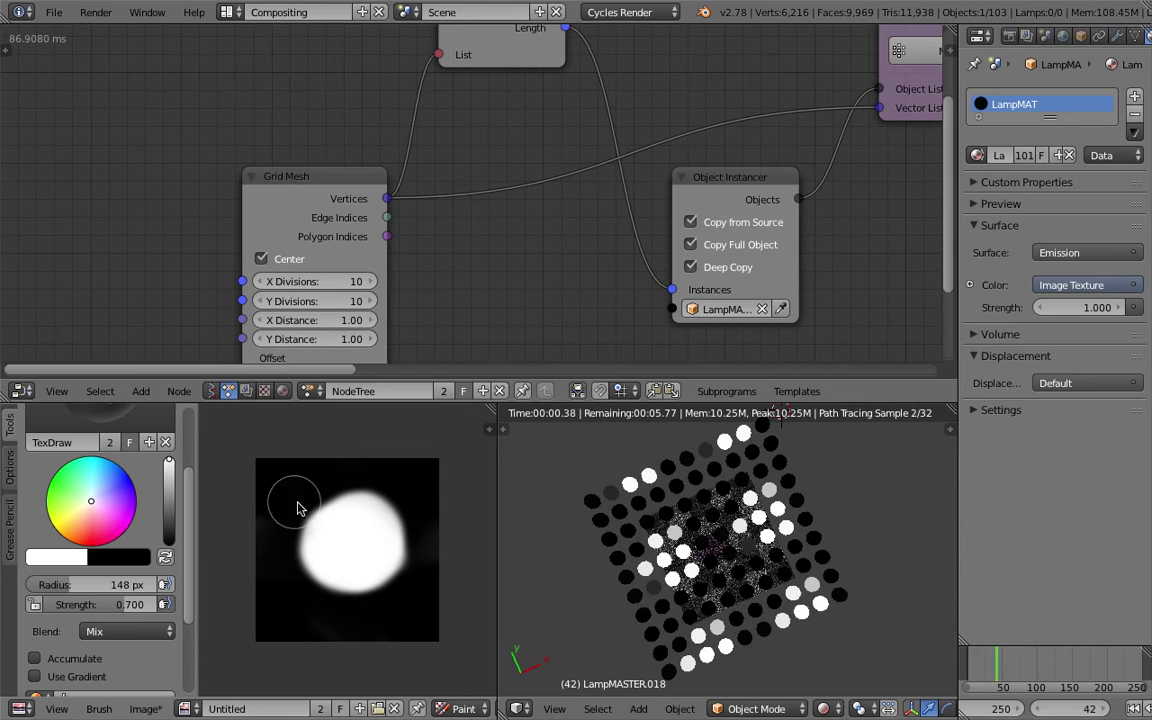
pyautogui.click(93, 540)
pyautogui.moveTo(93, 540); pyautogui.dragTo(93, 547)
pyautogui.moveTo(345, 549)
pyautogui.mouseDown()
pyautogui.moveTo(352, 540)
pyautogui.moveTo(360, 555)
pyautogui.mouseUp()
pyautogui.moveTo(766, 632); pyautogui.dragTo(712, 568, button='middle')
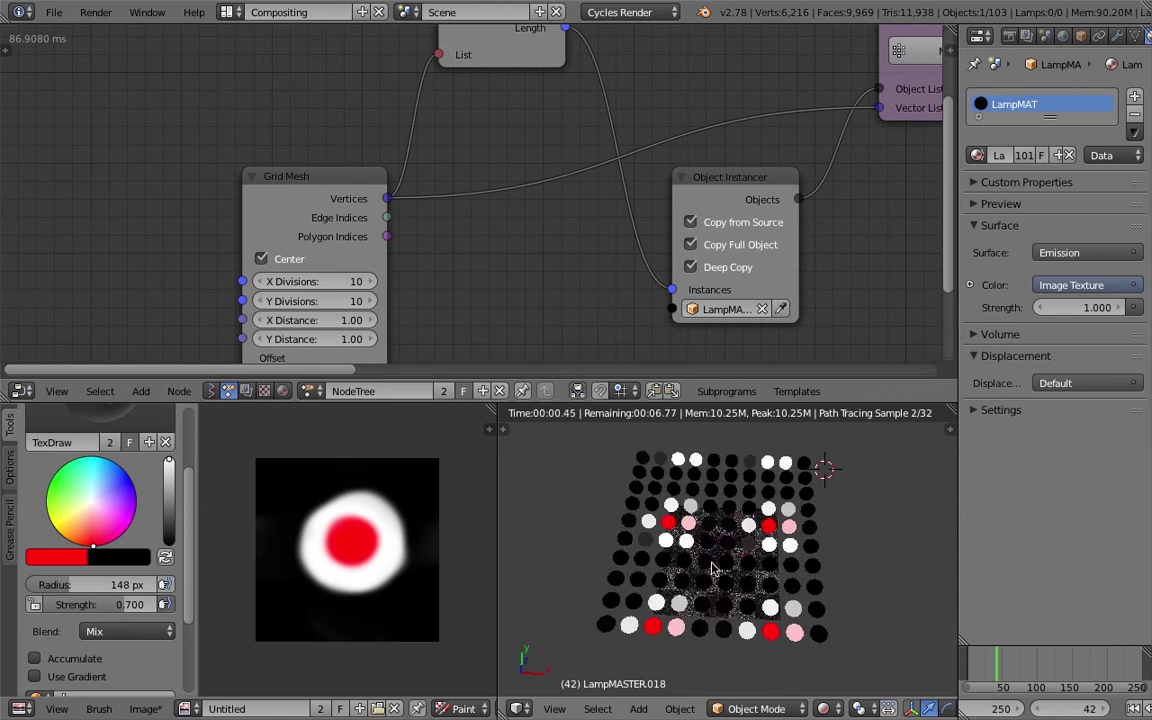
# Set the Mapping node's Location to X -5, Y -5 and Z 0 in the LampMAT shader nodes.
pyautogui.scroll(-1, 535, 300)
pyautogui.moveTo(535, 300); pyautogui.dragTo(518, 283, button='middle')
pyautogui.click(283, 391)
pyautogui.moveTo(291, 150); pyautogui.dragTo(297, 185, button='middle')
pyautogui.moveTo(305, 116); pyautogui.dragTo(294, 236, button='middle')
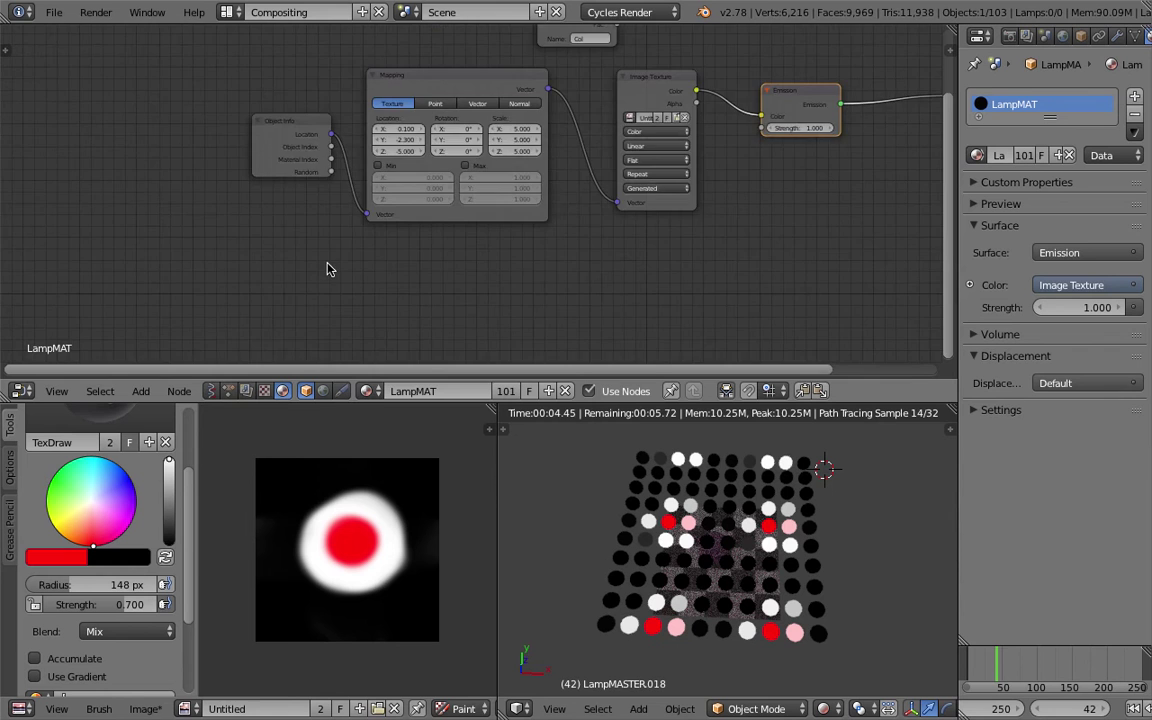
pyautogui.scroll(3, 294, 236)
pyautogui.scroll(1, 330, 178)
pyautogui.click(328, 169)
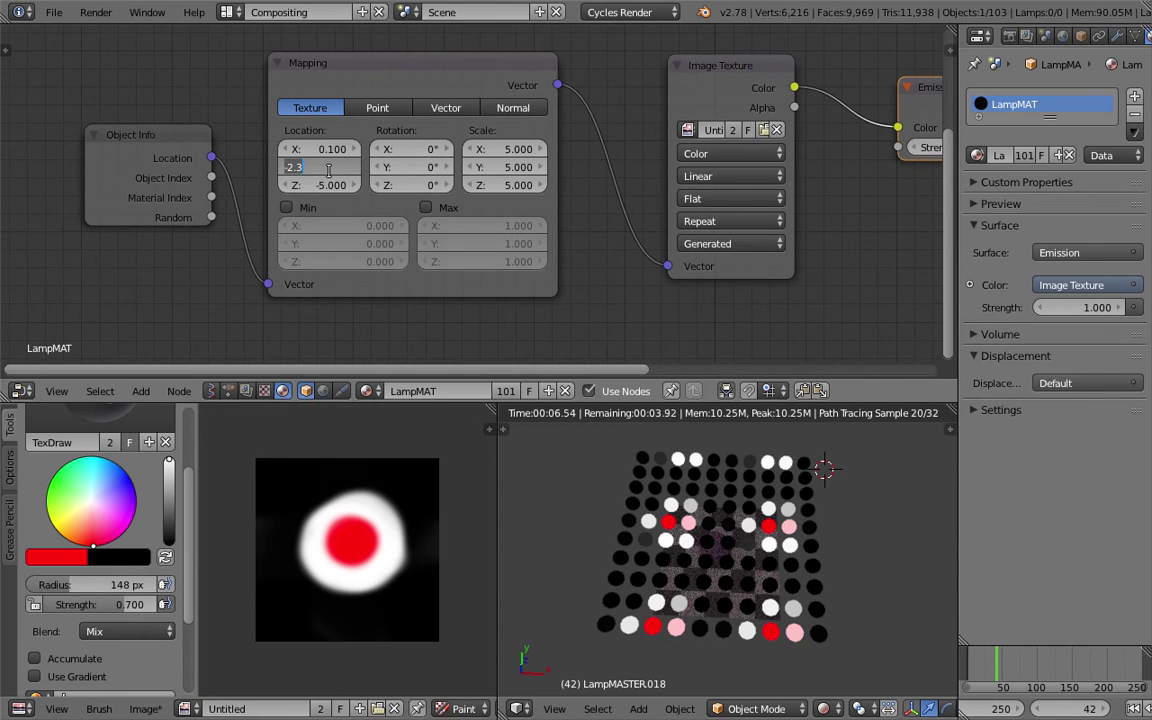
pyautogui.write('-5')
pyautogui.press('Return')
pyautogui.click(336, 150)
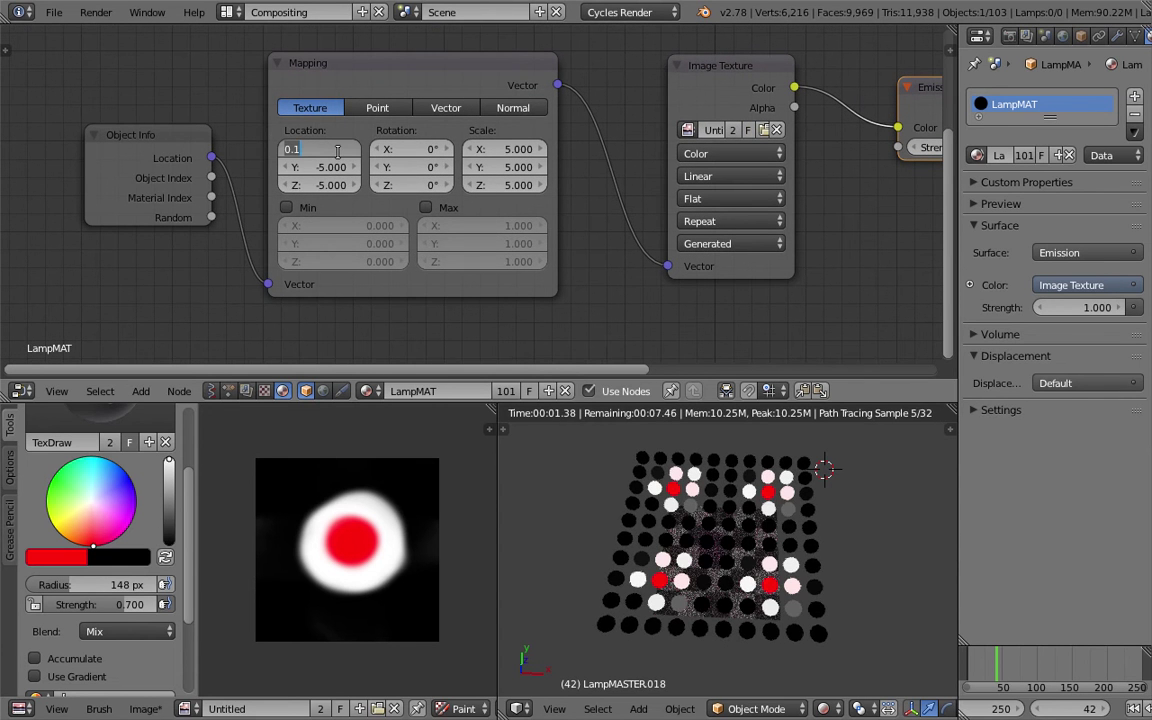
pyautogui.write('-5')
pyautogui.press('Return')
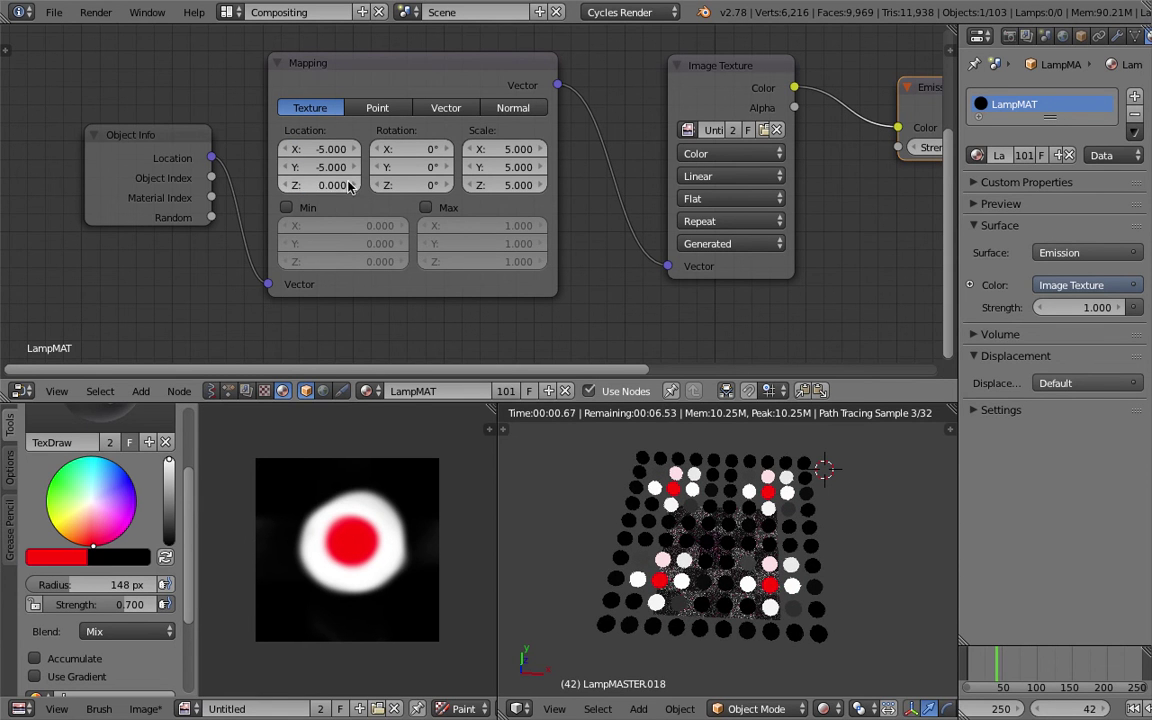
# Set the Mapping node's X, Y and Z Scale to 10 and save the file.
pyautogui.moveTo(525, 149); pyautogui.dragTo(525, 185)
pyautogui.write('10')
pyautogui.press('Return')
pyautogui.moveTo(817, 474); pyautogui.dragTo(743, 555, button='middle')
pyautogui.scroll(-2, 743, 555)
pyautogui.scroll(2, 742, 580)
pyautogui.hotkey('ctrl', 's')
pyautogui.click(743, 581)
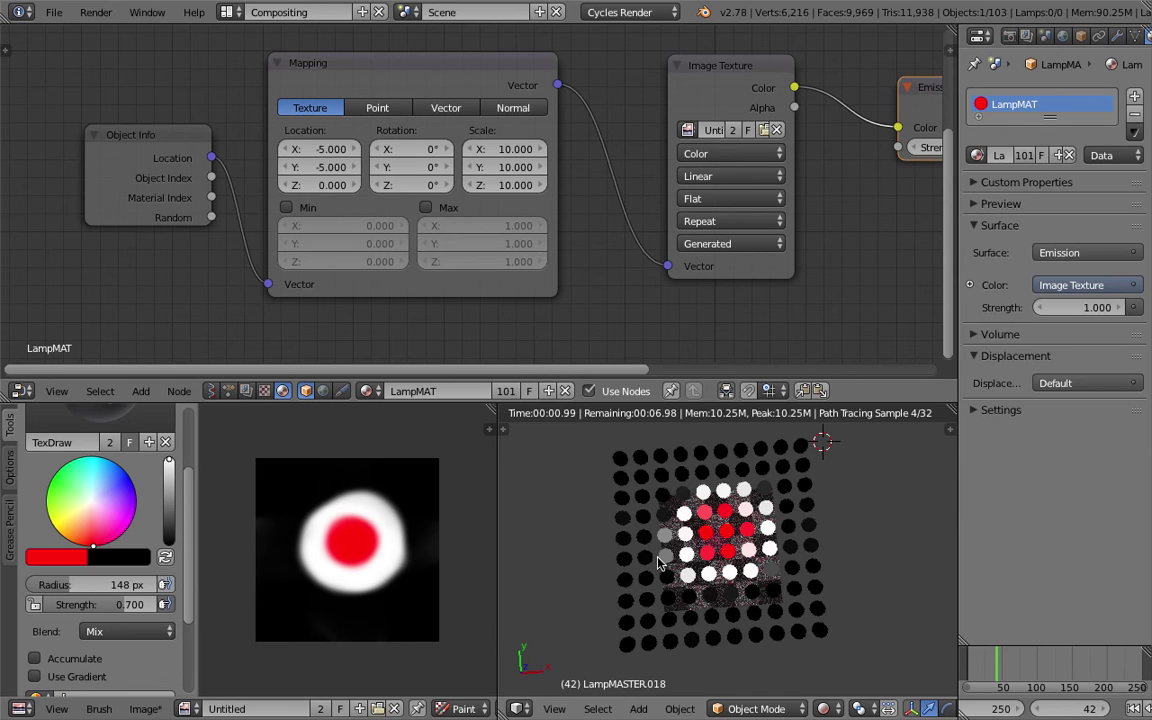
# Move the Object Info node farther from the Mapping node and save the file.
pyautogui.moveTo(662, 562); pyautogui.dragTo(640, 560, button='middle')
pyautogui.scroll(1, 269, 518)
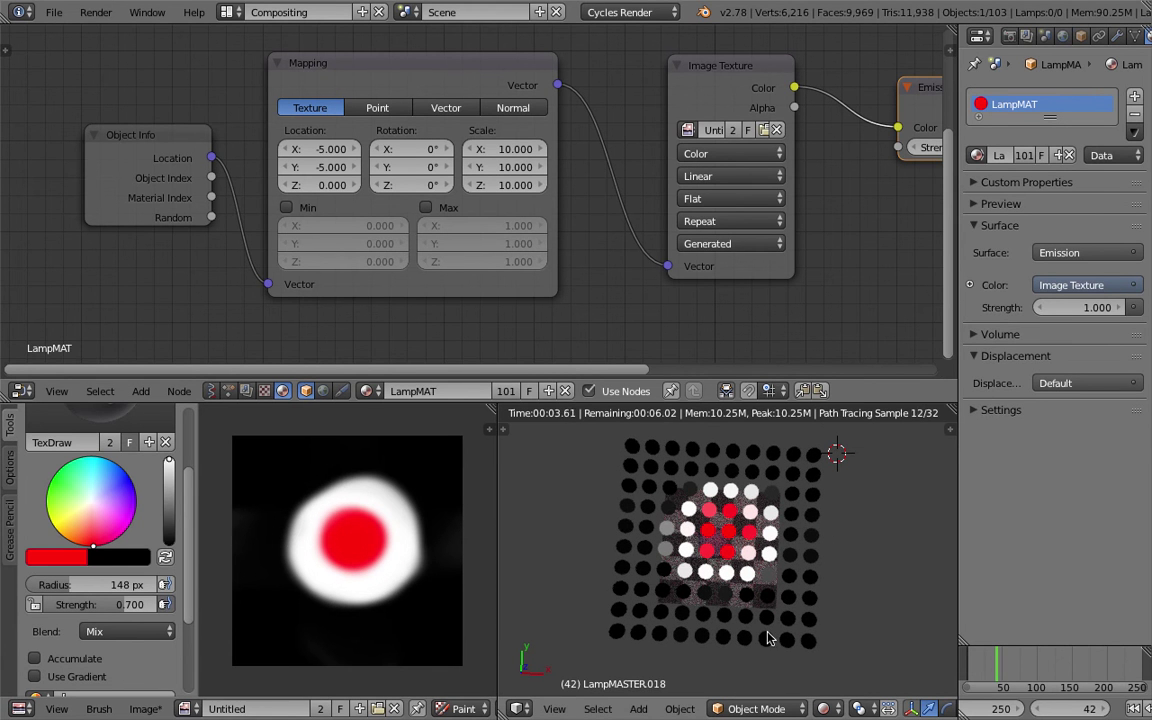
pyautogui.moveTo(801, 514); pyautogui.dragTo(812, 500, button='middle')
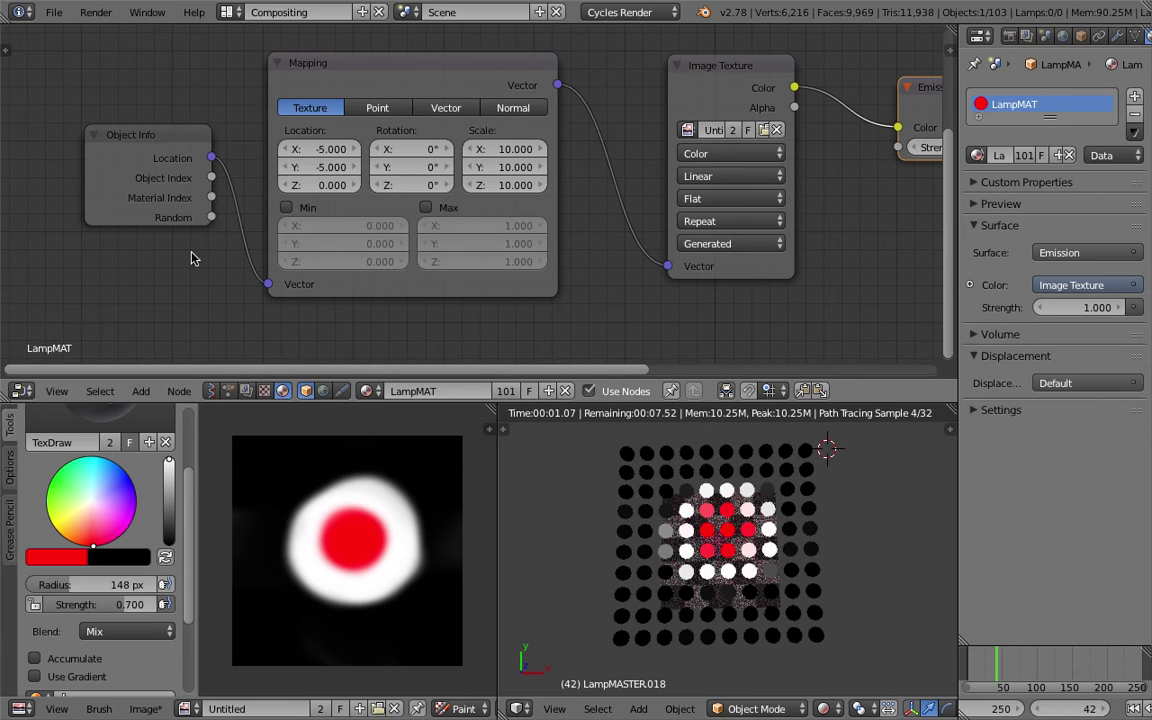
pyautogui.scroll(-1, 190, 280)
pyautogui.moveTo(660, 504); pyautogui.dragTo(688, 545, button='middle')
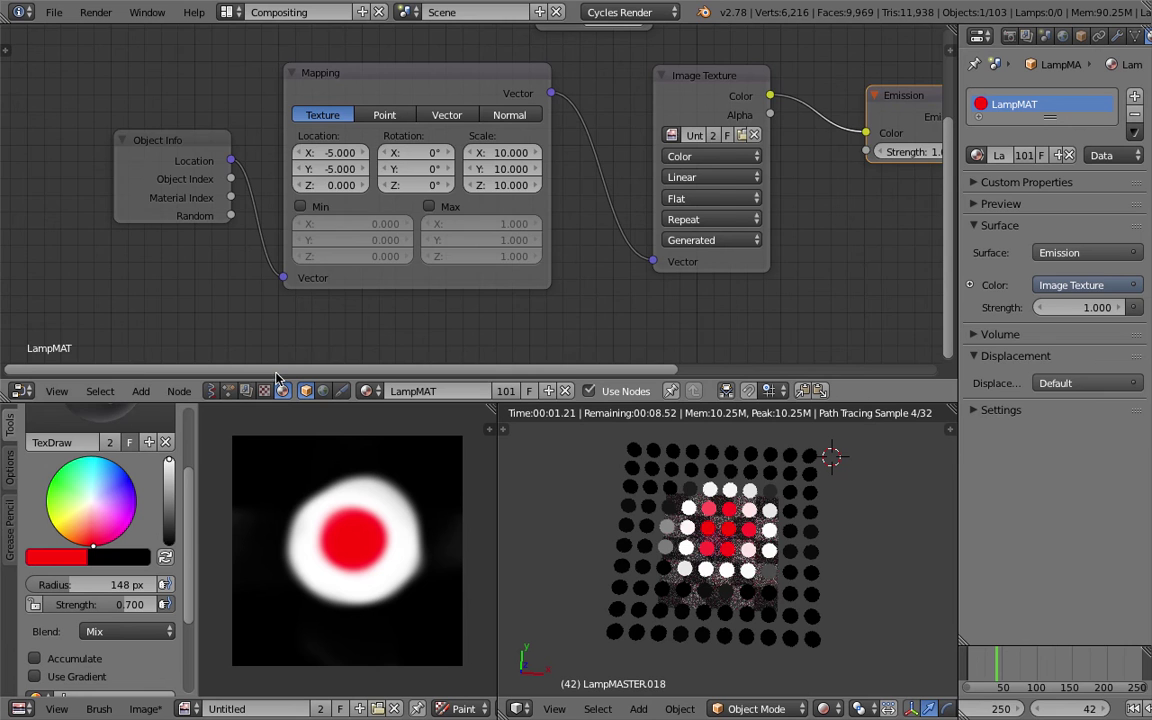
pyautogui.moveTo(199, 265); pyautogui.dragTo(203, 269, button='middle')
pyautogui.moveTo(139, 142); pyautogui.dragTo(123, 142)
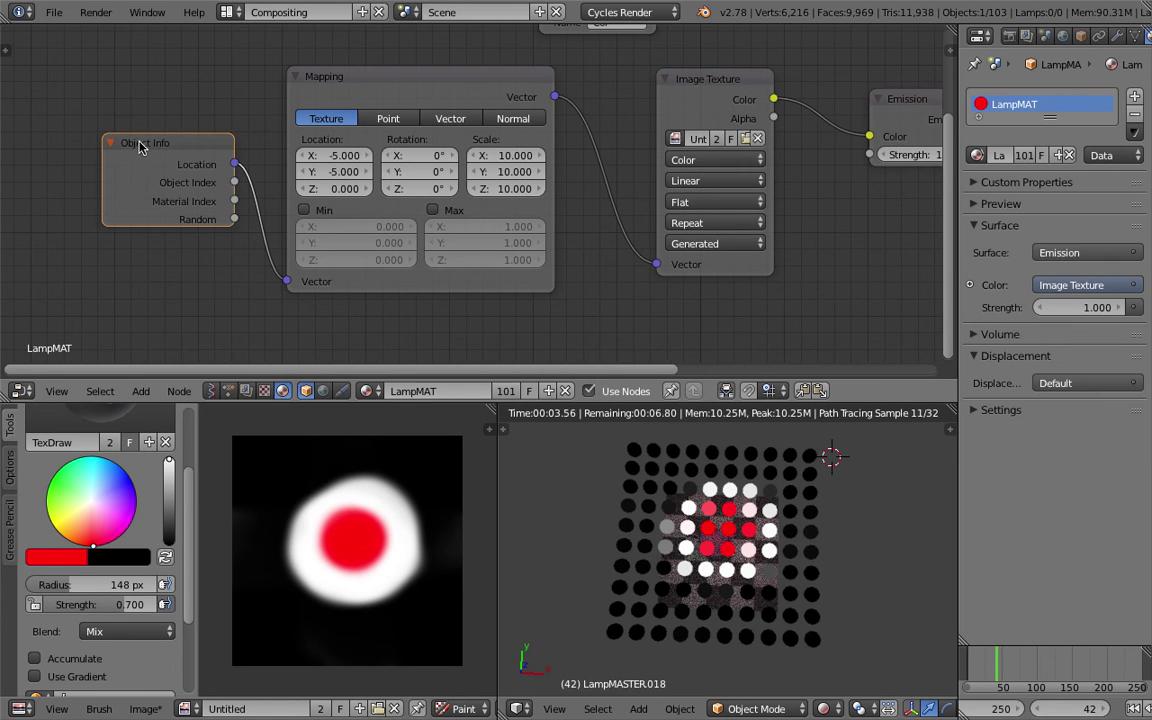
pyautogui.moveTo(186, 176); pyautogui.dragTo(154, 175)
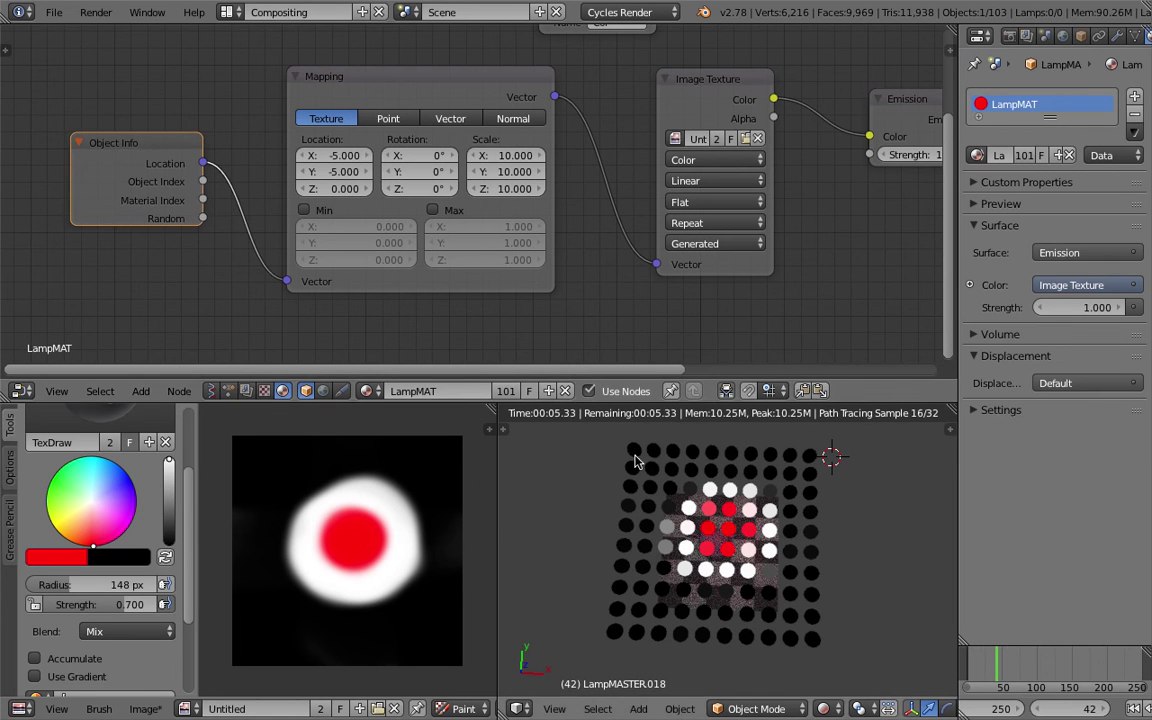
pyautogui.hotkey('ctrl', 's')
pyautogui.click(758, 512)
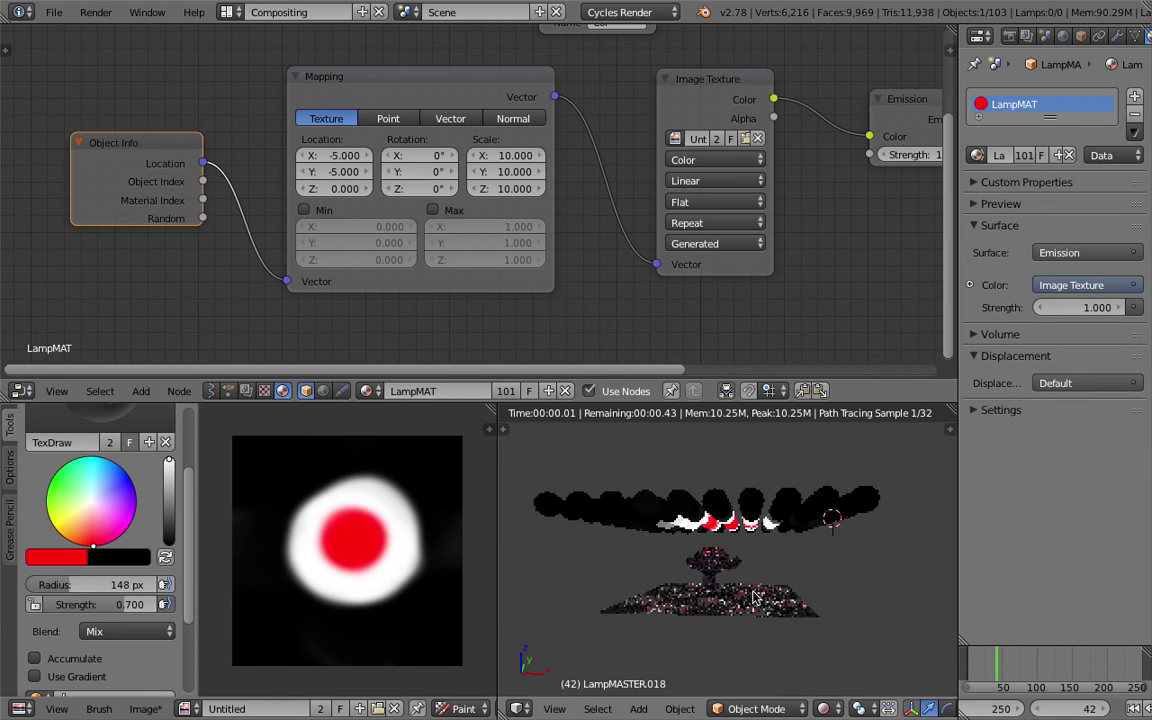
pyautogui.hotkey('ctrl', 's')
pyautogui.click(744, 665)
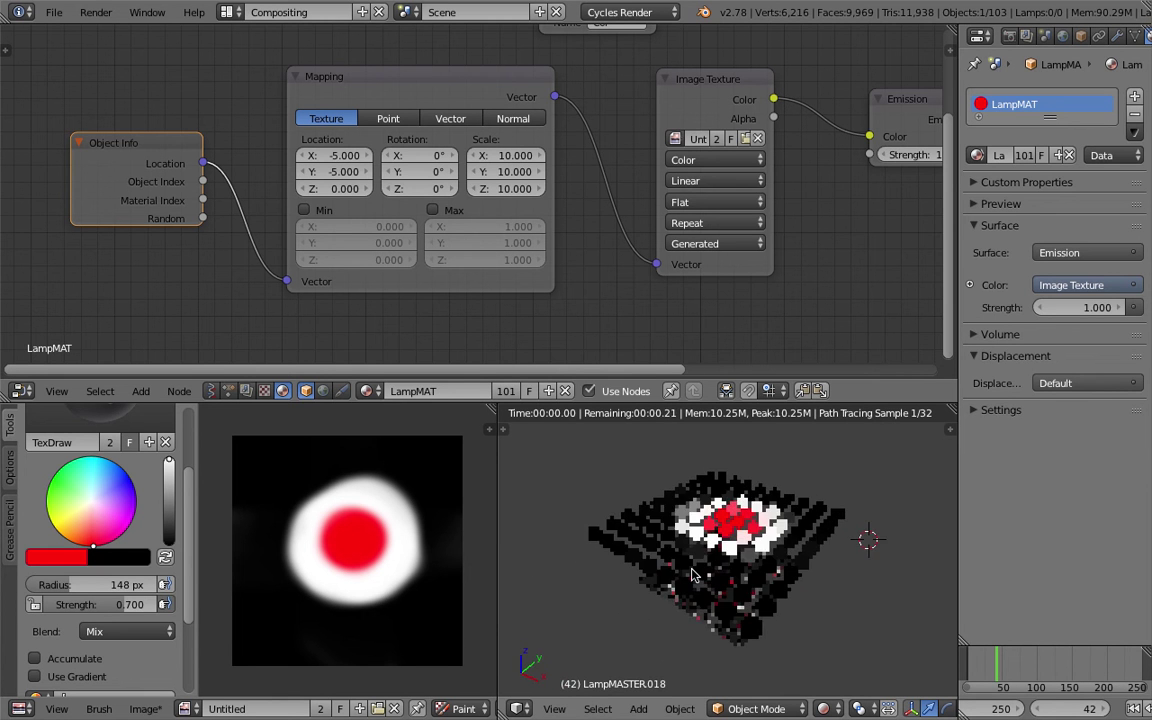
# Review the Image Texture node's projection options, keep Flat, and inspect the lamp grid from another angle.
pyautogui.scroll(-1, 790, 324)
pyautogui.moveTo(790, 324); pyautogui.dragTo(680, 324, button='middle')
pyautogui.click(604, 215)
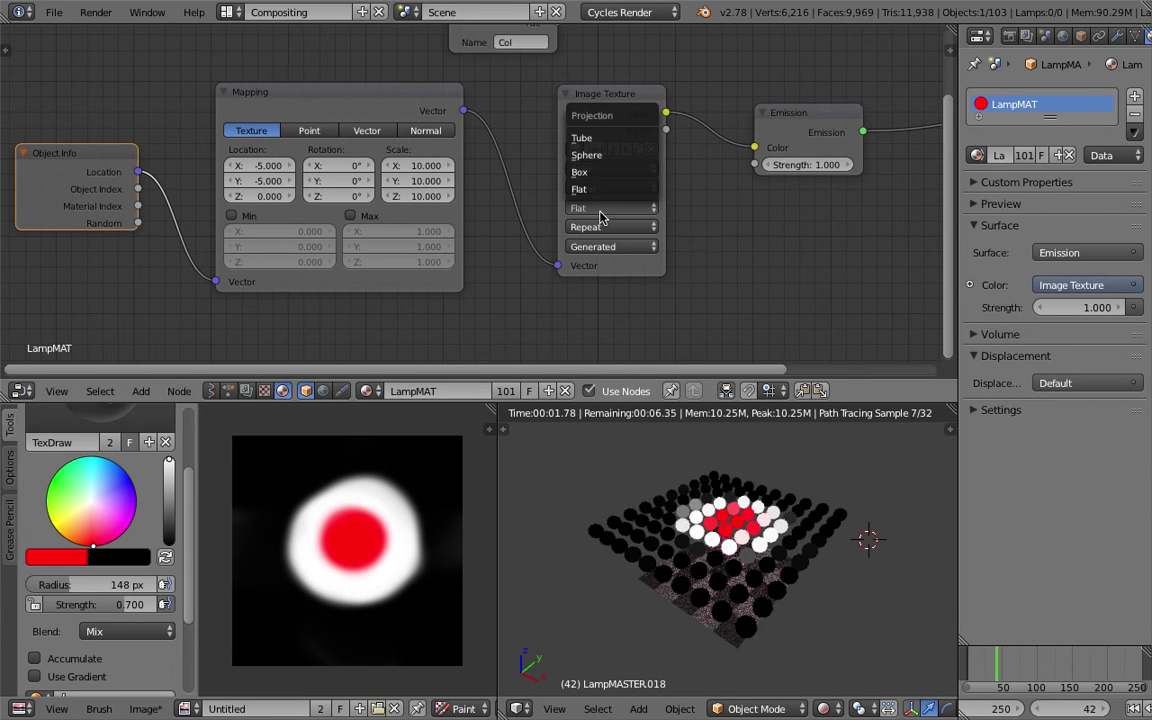
pyautogui.click(605, 191)
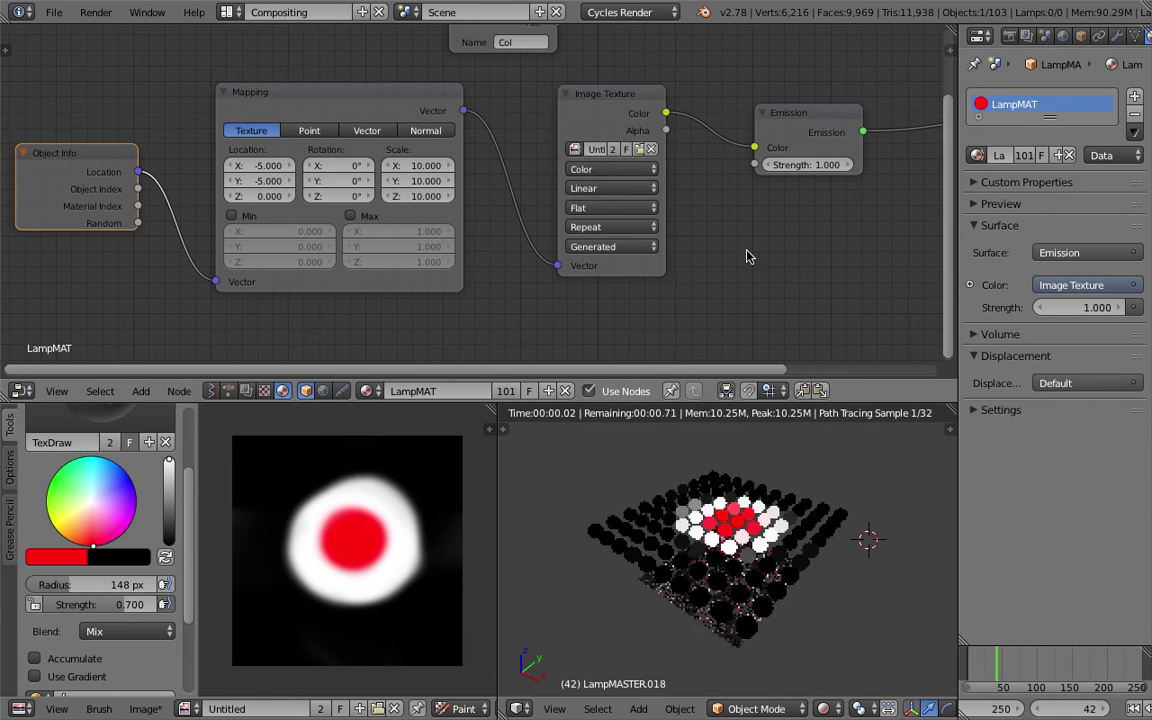
pyautogui.moveTo(793, 441)
pyautogui.mouseDown(button='middle')
pyautogui.moveTo(657, 484)
pyautogui.moveTo(745, 490)
pyautogui.moveTo(742, 558)
pyautogui.moveTo(735, 508)
pyautogui.moveTo(755, 505)
pyautogui.mouseUp(button='middle')
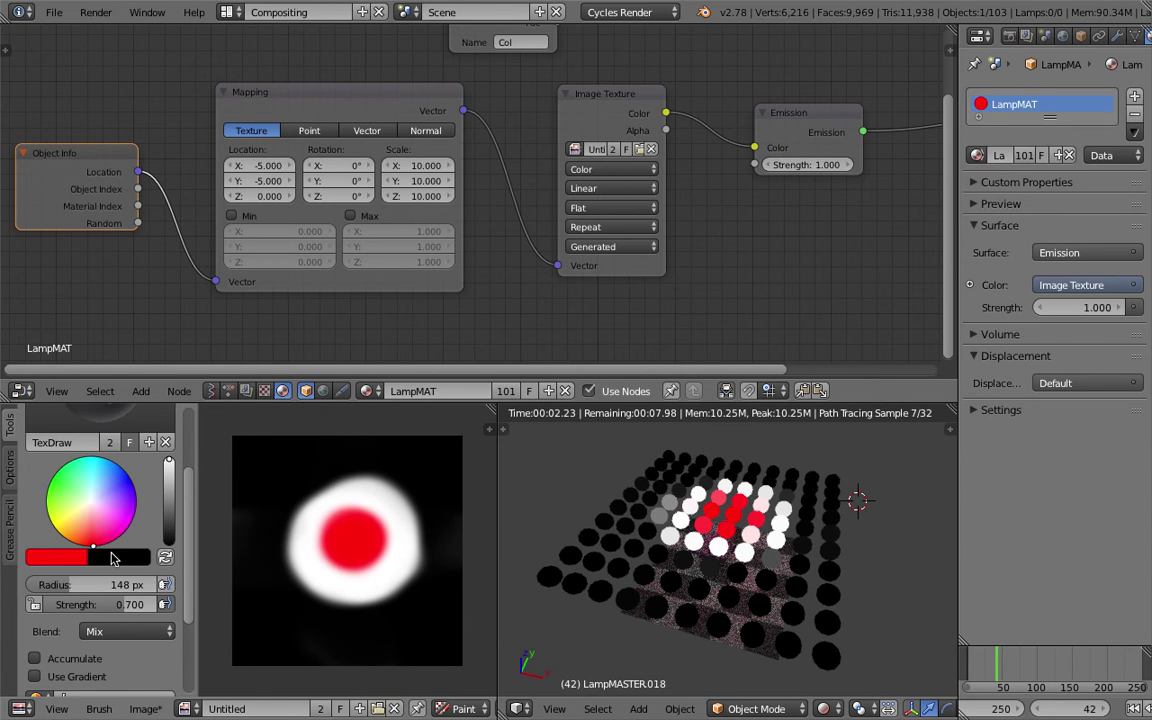
# Set the brush radius to 500 px and paint red over the spot in the image.
pyautogui.moveTo(127, 583); pyautogui.dragTo(225, 584)
pyautogui.moveTo(298, 543)
pyautogui.mouseDown()
pyautogui.moveTo(360, 532)
pyautogui.moveTo(330, 535)
pyautogui.mouseUp()
pyautogui.moveTo(690, 500); pyautogui.dragTo(745, 547, button='middle')
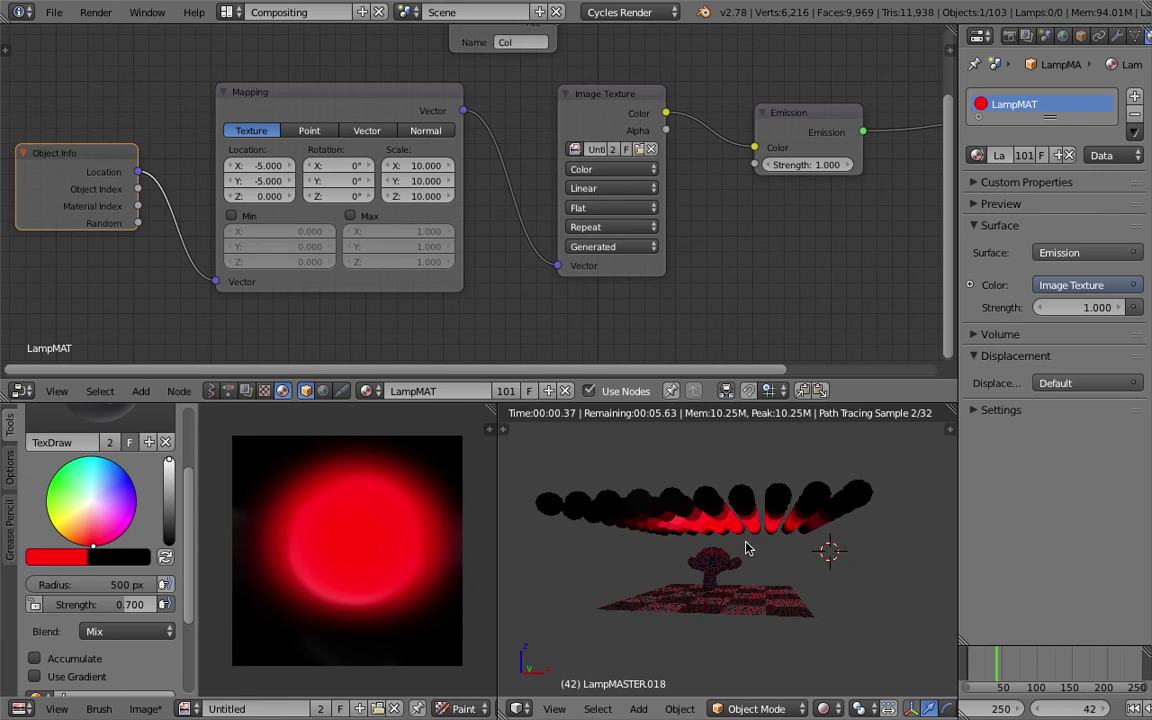
# Select Lamp on layer 2 and disable its Camera ray visibility in the object's Cycles settings.
pyautogui.press('2')
pyautogui.scroll(-1, 748, 551)
pyautogui.rightClick(776, 544)
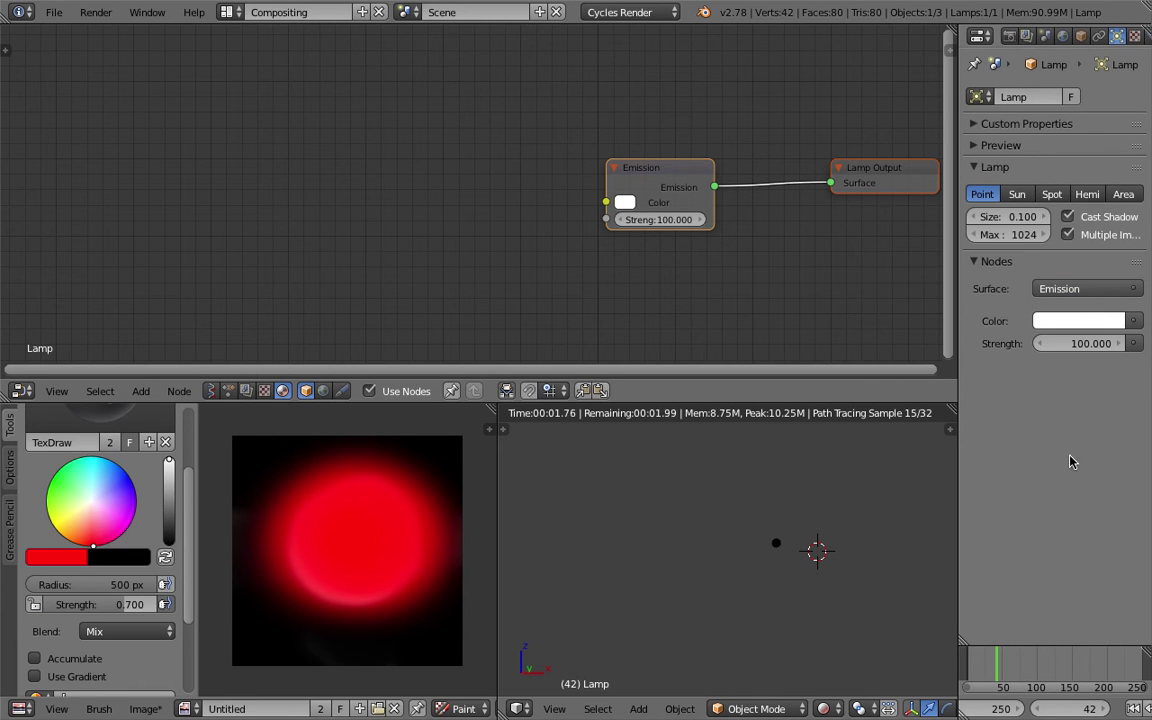
pyautogui.click(1081, 38)
pyautogui.scroll(-2, 1093, 515)
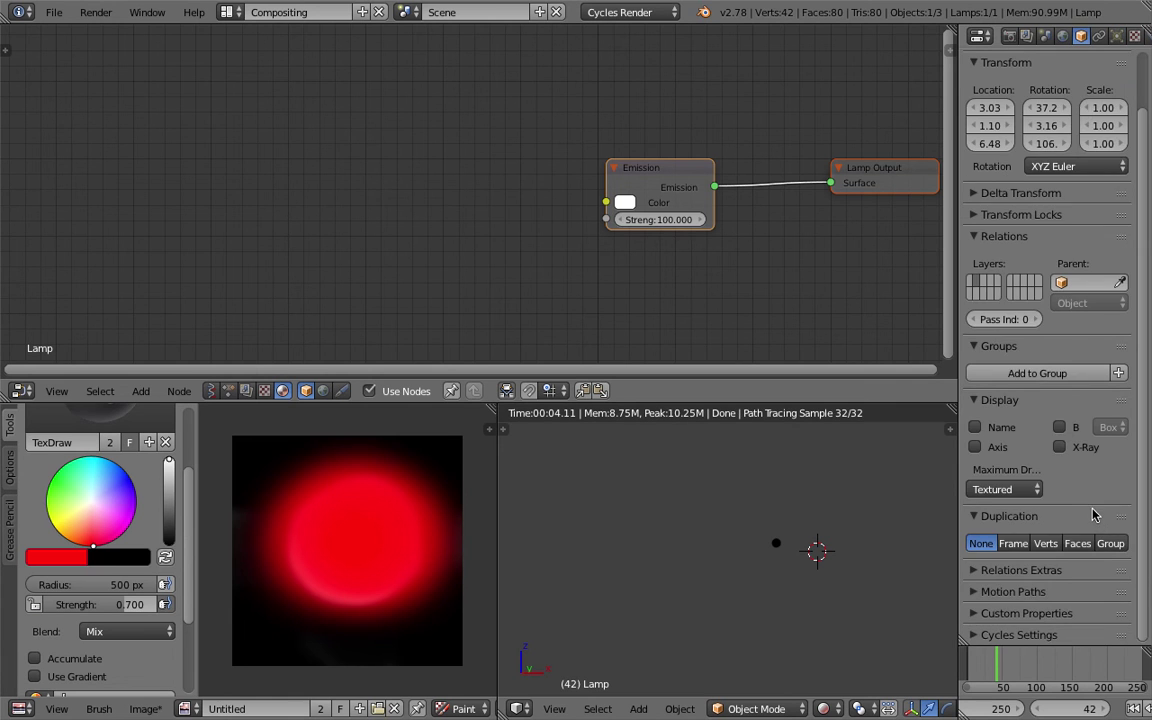
pyautogui.click(1055, 635)
pyautogui.scroll(-3, 1055, 590)
pyautogui.click(1004, 547)
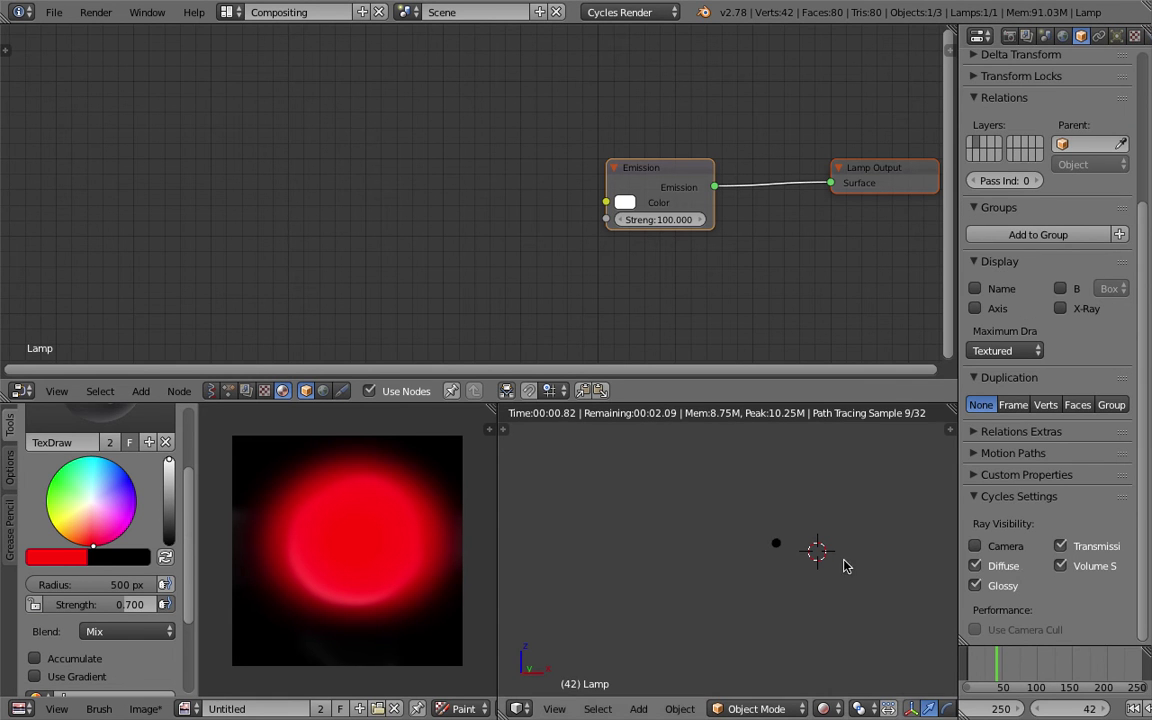
# Disable Diffuse, Glossy, Volume Scatter and Transmission ray visibility for Lamp.
pyautogui.press('2')
pyautogui.click(994, 567)
pyautogui.click(995, 585)
pyautogui.click(1063, 567)
pyautogui.click(1066, 547)
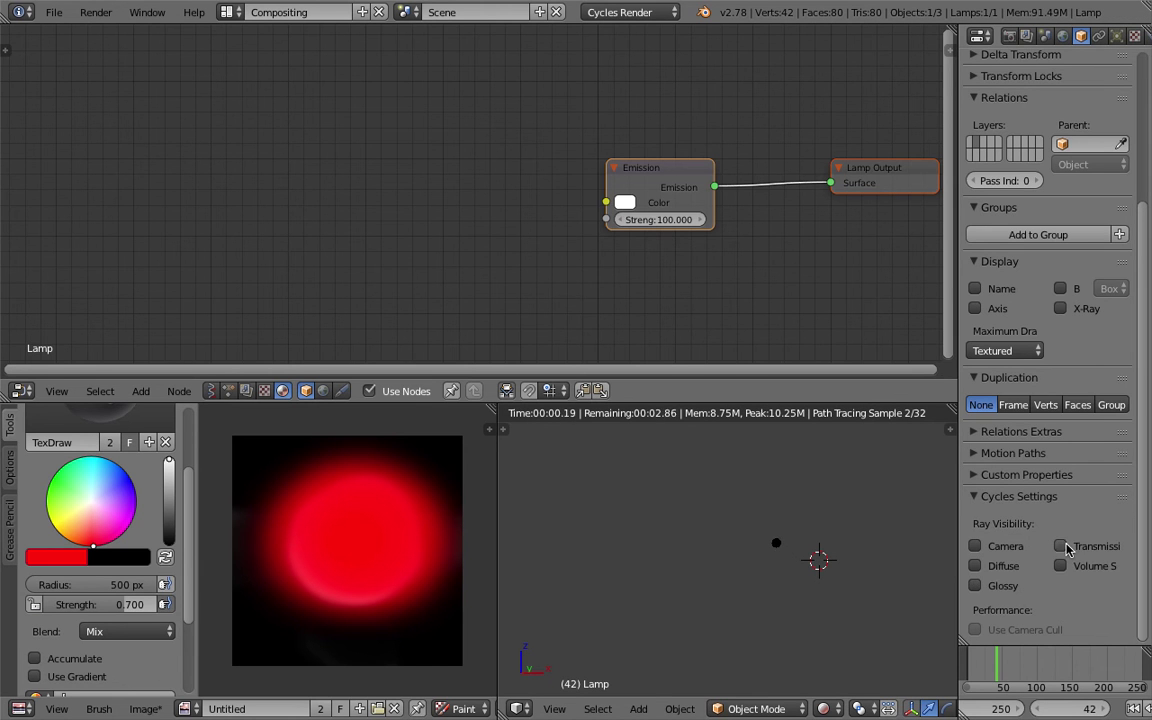
# Disable only the Camera ray visibility of LampMASTER and return to layer 1.
pyautogui.rightClick(777, 545)
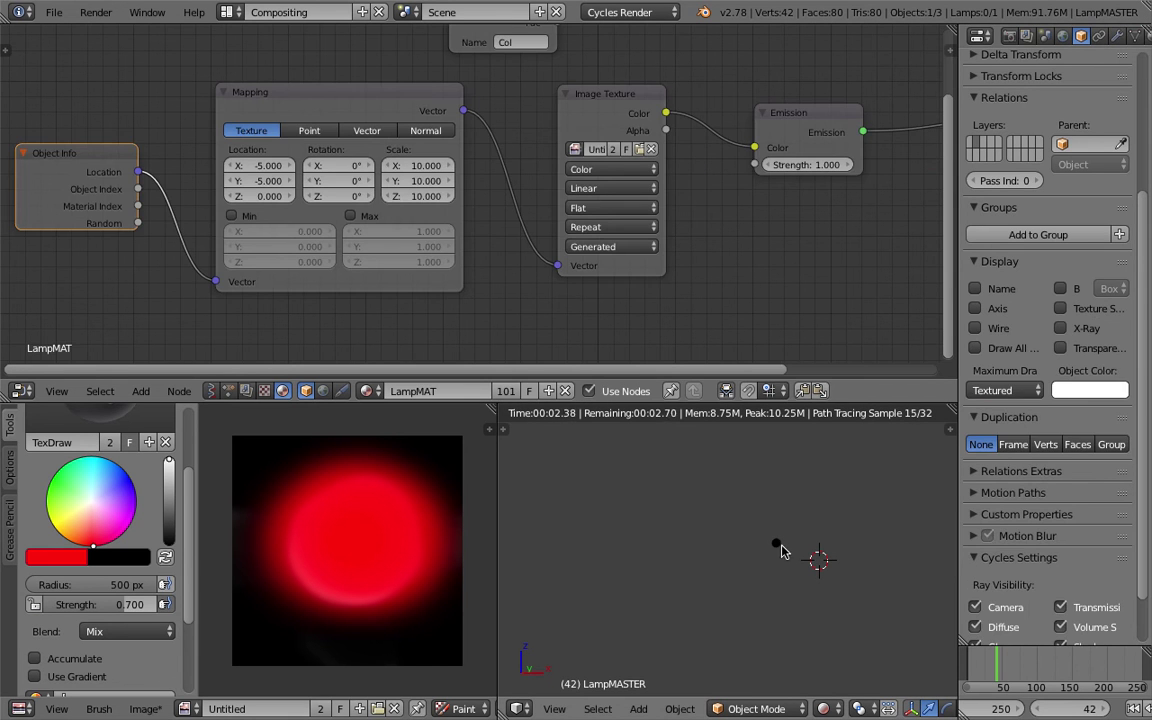
pyautogui.click(995, 547)
pyautogui.click(995, 566)
pyautogui.click(995, 587)
pyautogui.click(995, 586)
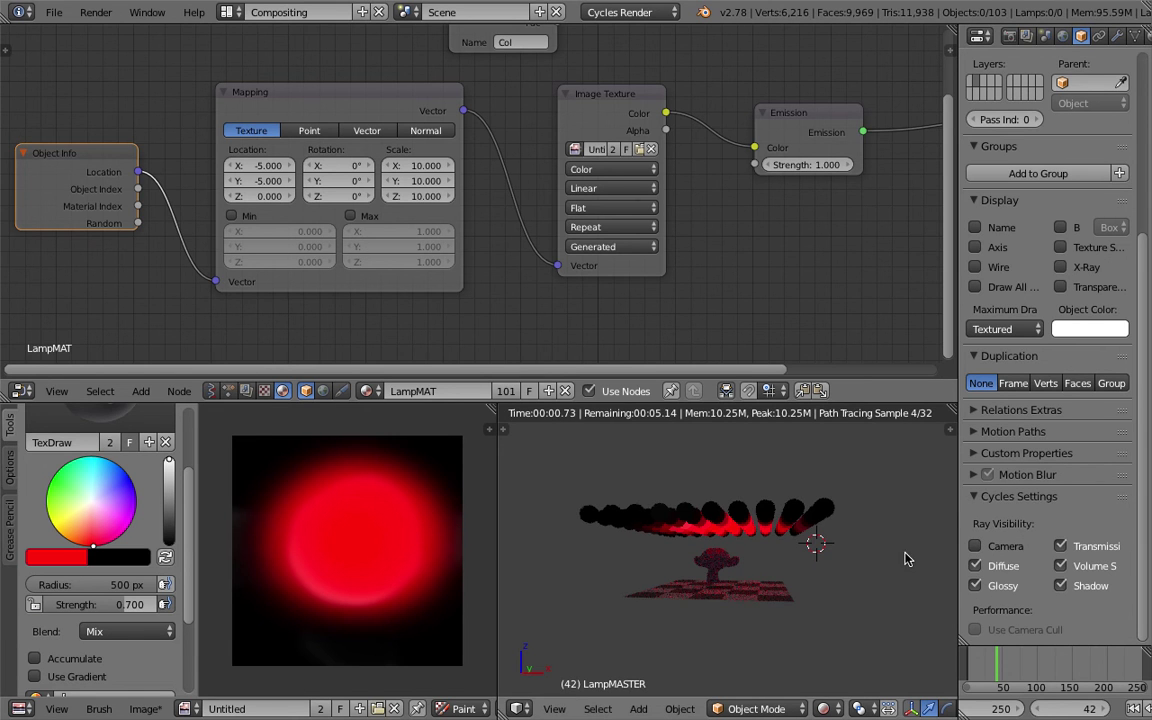
pyautogui.click(975, 566)
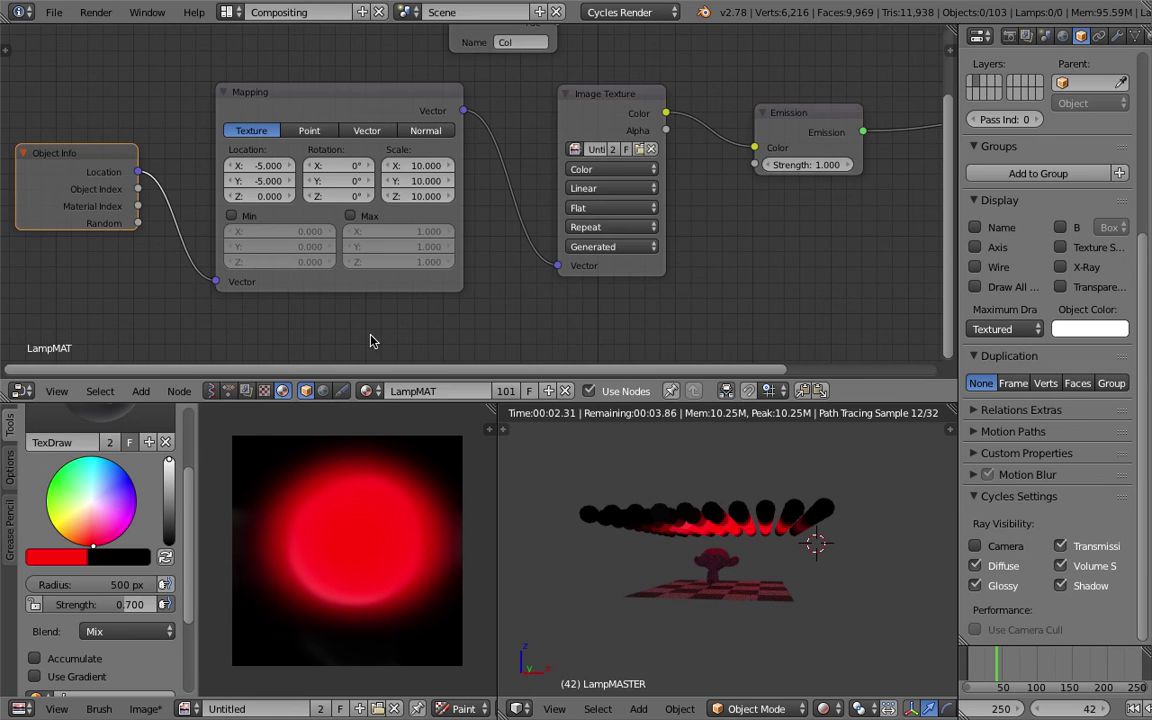
# Reset the source data of the Object Instancer node in the Animation Nodes tree.
pyautogui.click(229, 391)
pyautogui.scroll(-2, 440, 290)
pyautogui.moveTo(440, 291); pyautogui.dragTo(448, 129, button='middle')
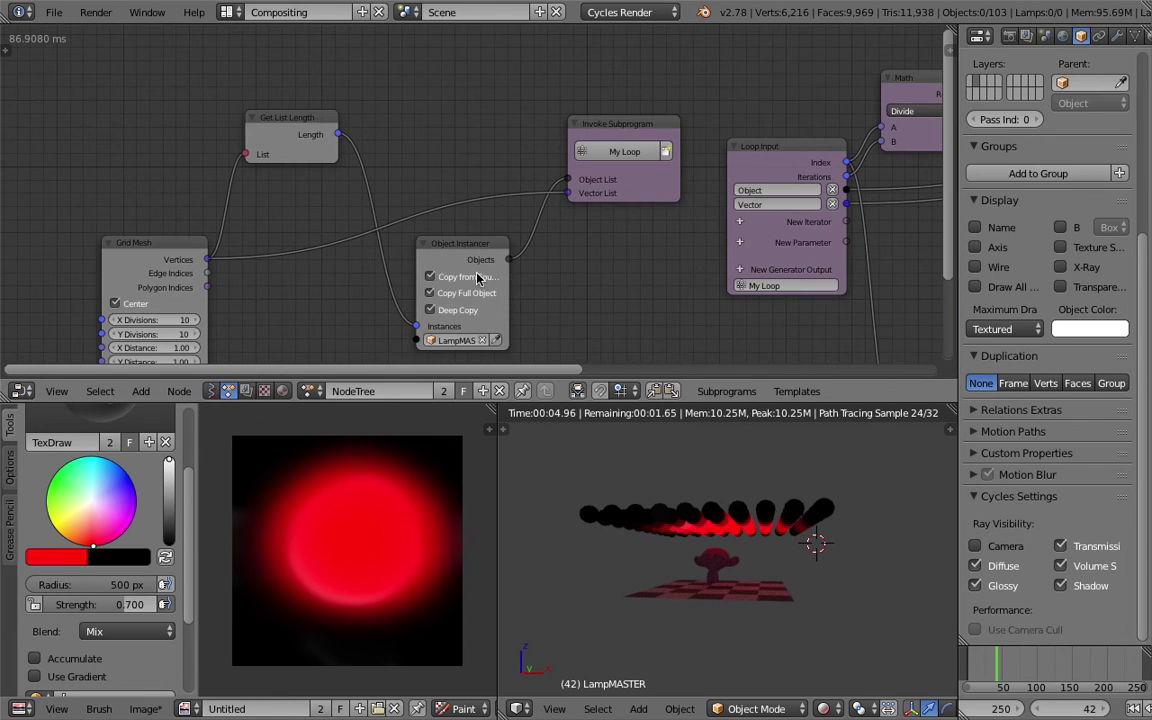
pyautogui.click(475, 255)
pyautogui.press('u')
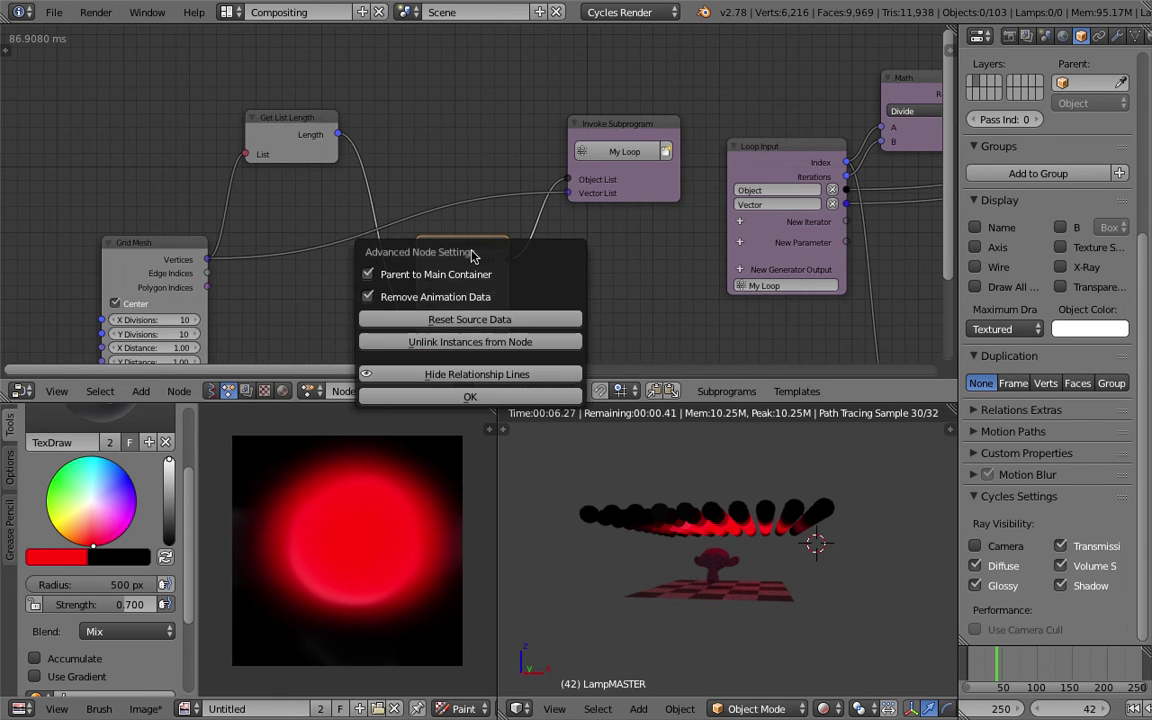
pyautogui.click(472, 321)
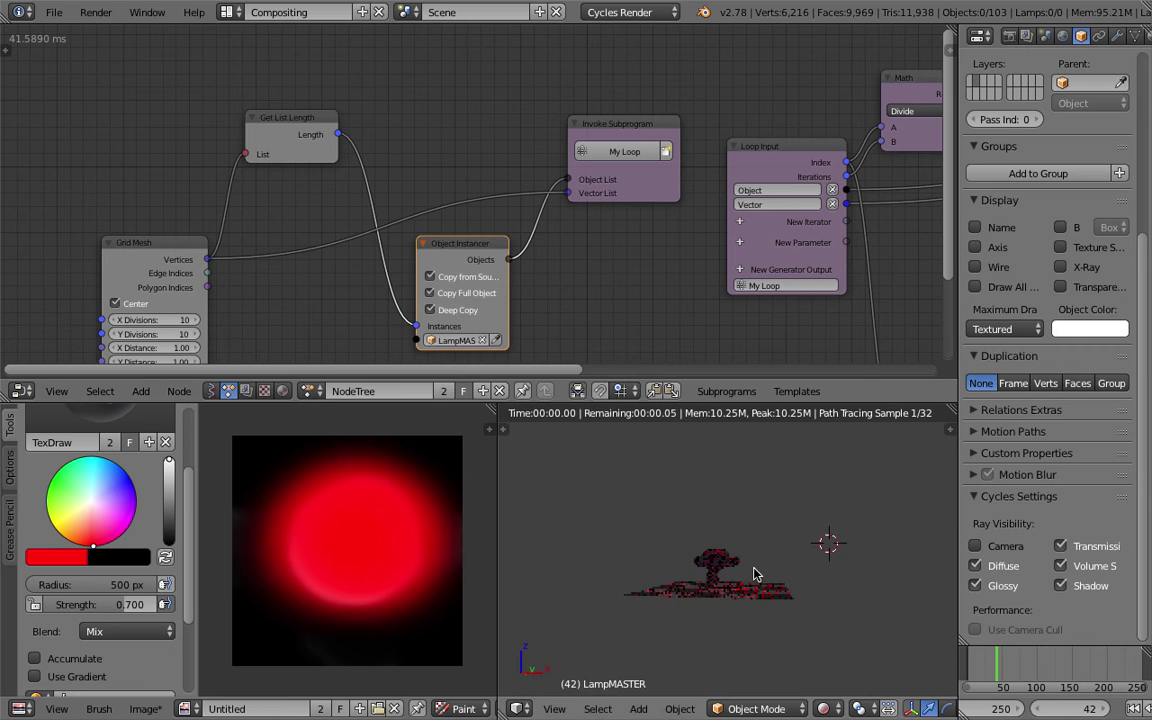
# Paint the image's upper-left area yellow and its lower-right corner blue.
pyautogui.scroll(5, 757, 574)
pyautogui.moveTo(757, 568)
pyautogui.mouseDown(button='middle')
pyautogui.moveTo(747, 582)
pyautogui.moveTo(789, 571)
pyautogui.mouseUp(button='middle')
pyautogui.click(53, 525)
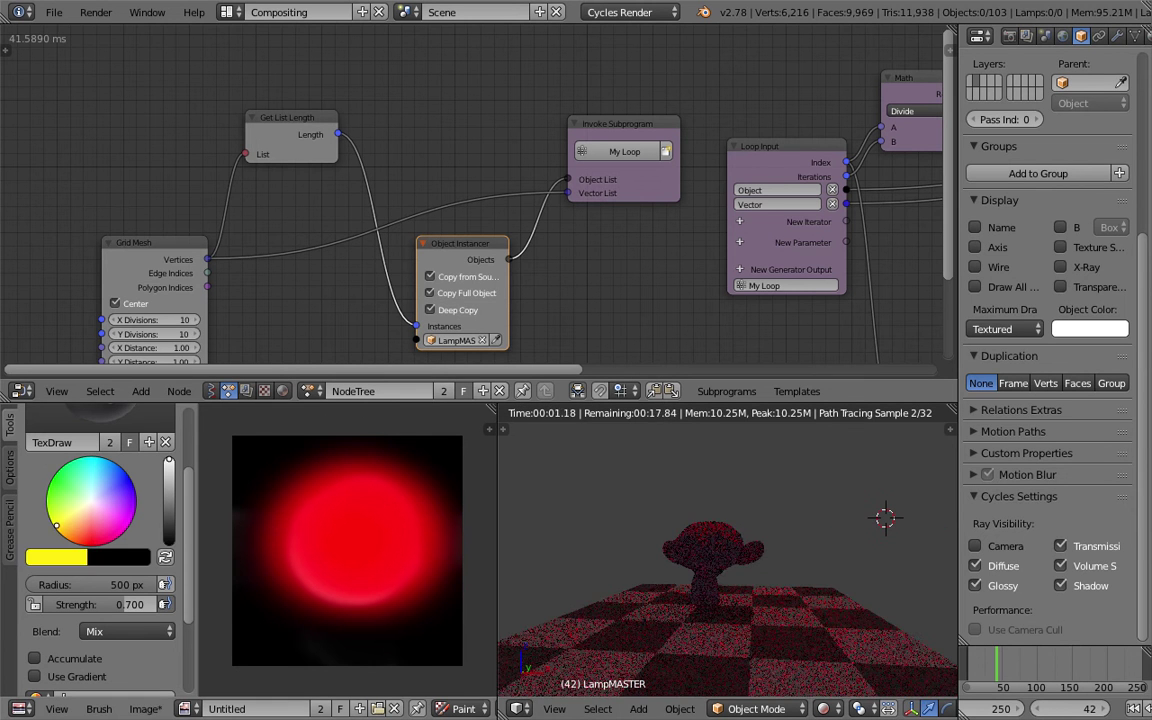
pyautogui.moveTo(278, 483)
pyautogui.mouseDown()
pyautogui.moveTo(291, 465)
pyautogui.moveTo(312, 503)
pyautogui.mouseUp()
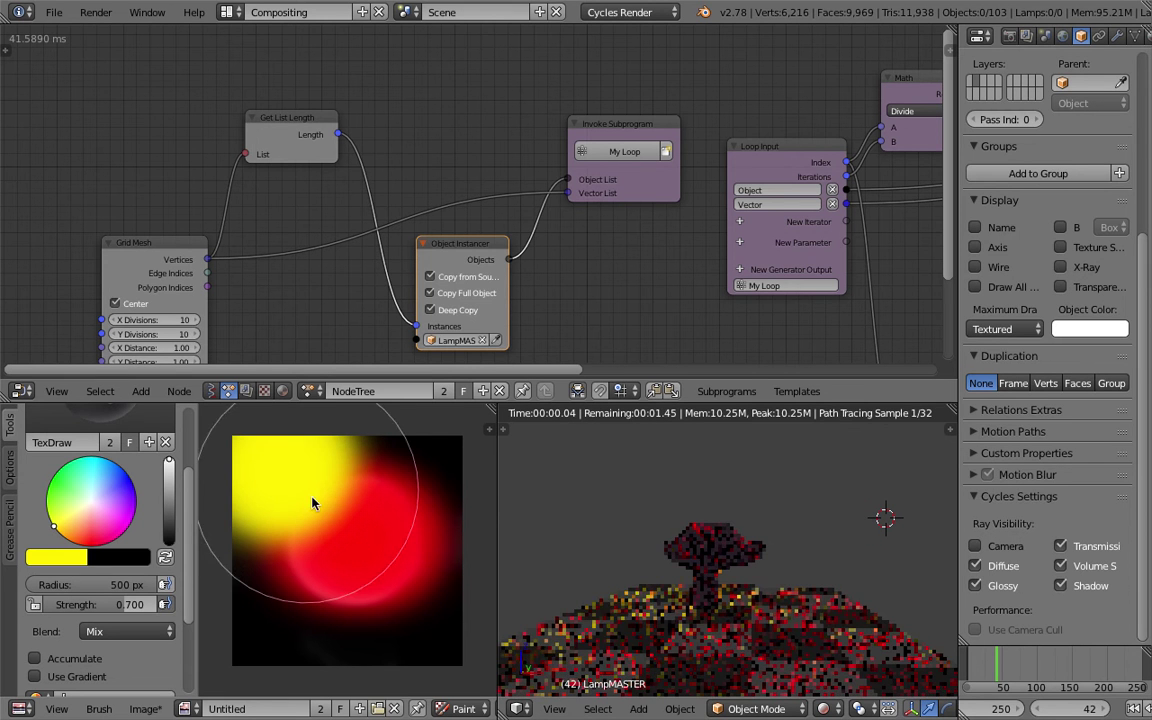
pyautogui.click(129, 478)
pyautogui.moveTo(455, 630); pyautogui.dragTo(385, 663)
pyautogui.moveTo(798, 600); pyautogui.dragTo(759, 568, button='middle')
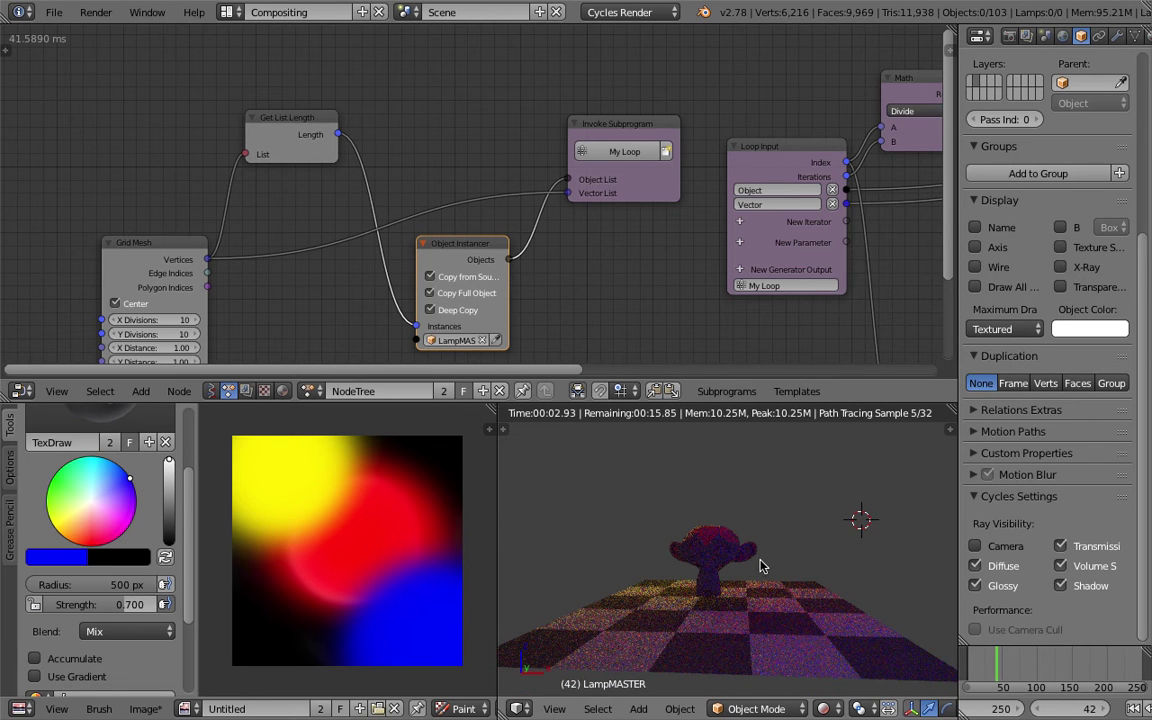
# Turn Camera ray visibility back on for LampMASTER on layer 2 and return to layer 1.
pyautogui.press('2')
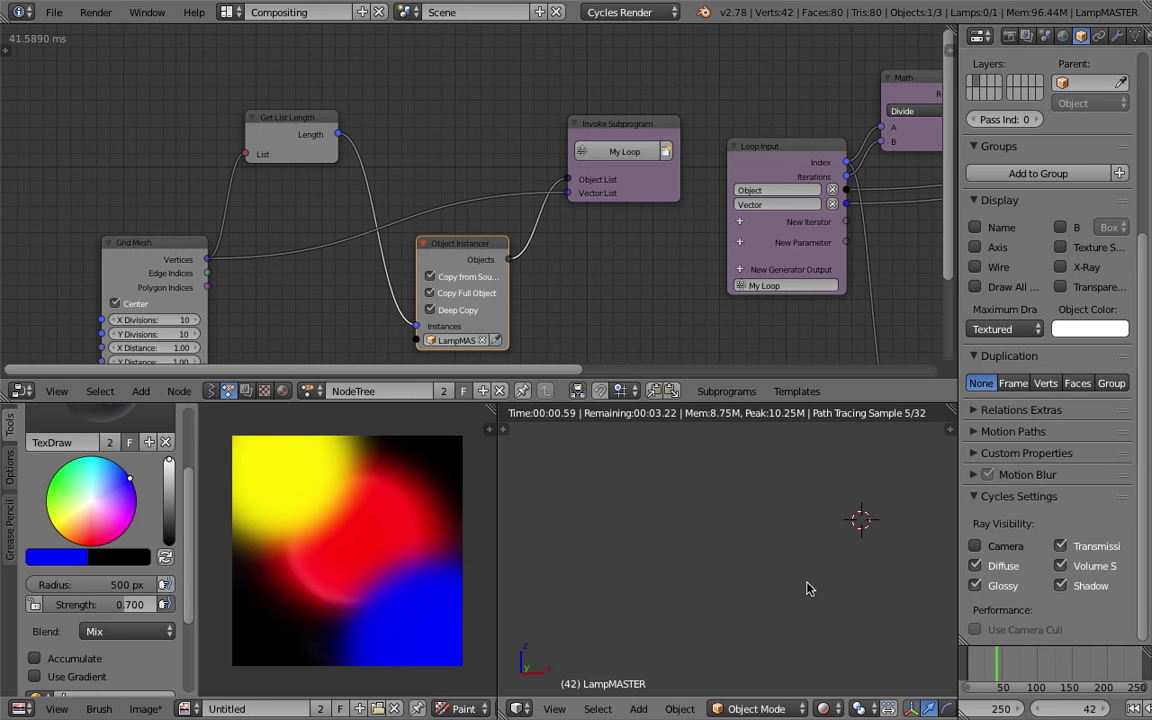
pyautogui.click(975, 546)
pyautogui.press('1')
# Reset the Object Instancer's source data again and save the file.
pyautogui.press('u')
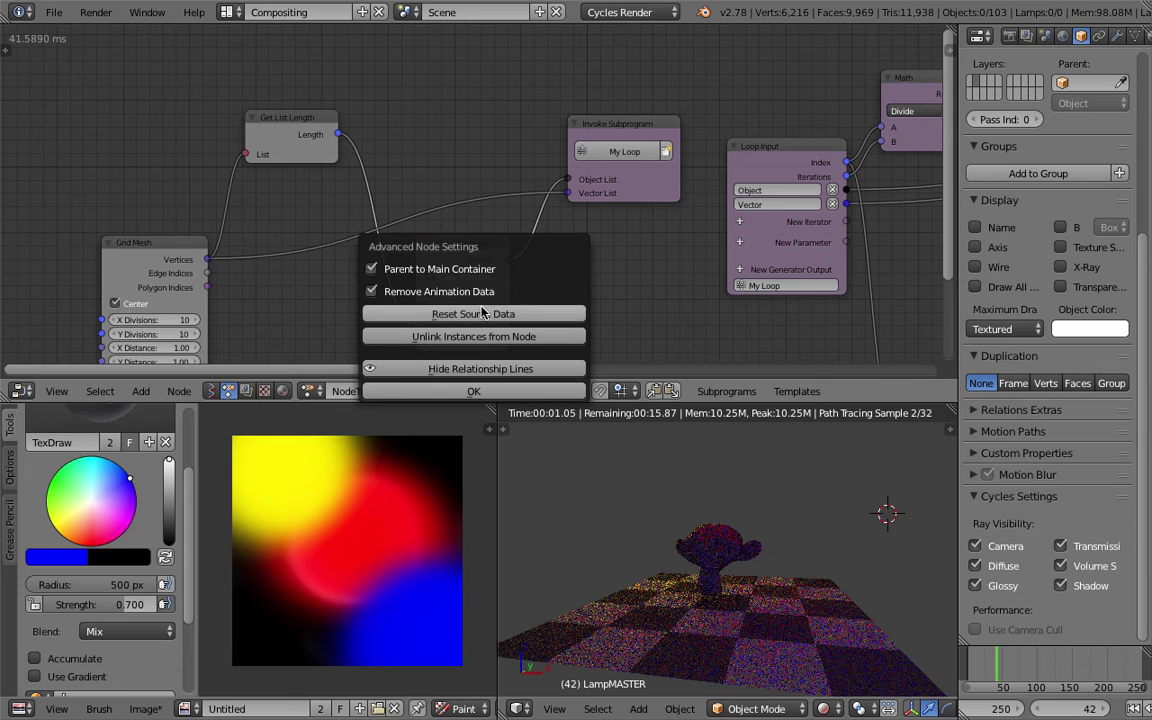
pyautogui.hotkey('ctrl', 's')
pyautogui.click(742, 585)
pyautogui.scroll(-2, 735, 565)
pyautogui.hotkey('ctrl', 's')
pyautogui.click(727, 568)
# Set the Grid Mesh node's Z offset to 6.
pyautogui.moveTo(253, 317); pyautogui.dragTo(251, 268, button='middle')
pyautogui.click(193, 322)
pyautogui.write('6')
pyautogui.press('Return')
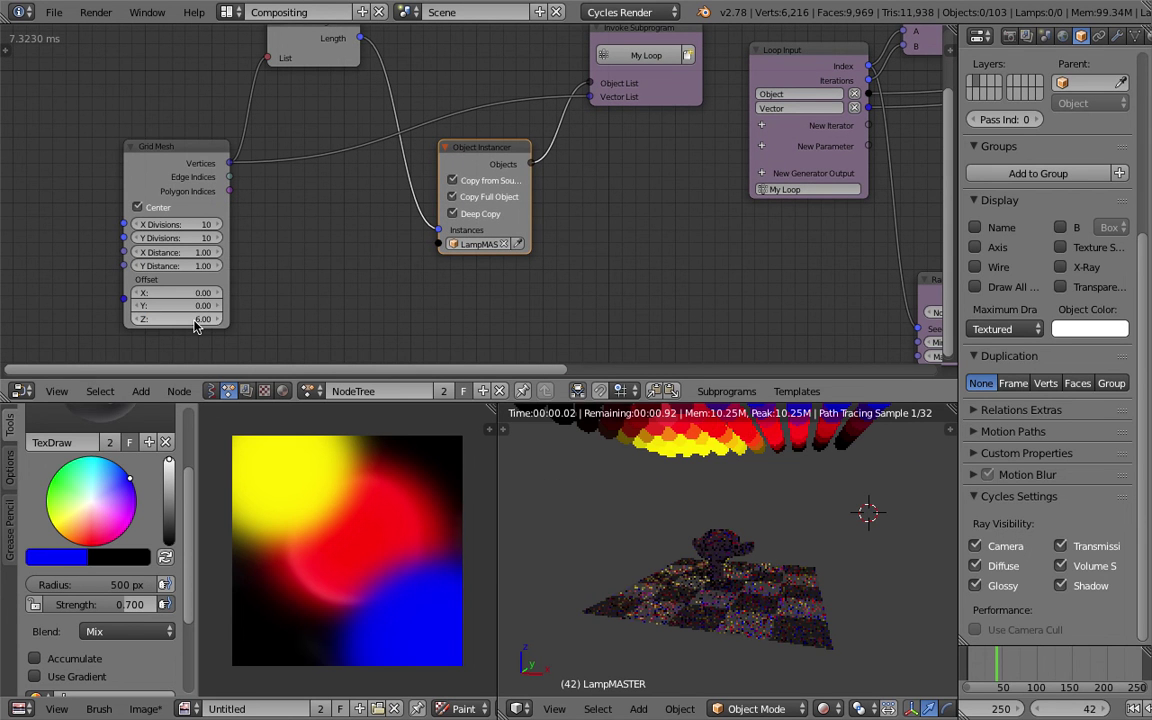
# Set the Grid Mesh node's Z offset to 4.47 and scrub the timeline to frame 60.
pyautogui.scroll(-3, 662, 514)
pyautogui.moveTo(741, 514); pyautogui.dragTo(702, 594, button='middle')
pyautogui.moveTo(203, 322); pyautogui.dragTo(142, 319)
pyautogui.moveTo(999, 663); pyautogui.dragTo(1017, 668)
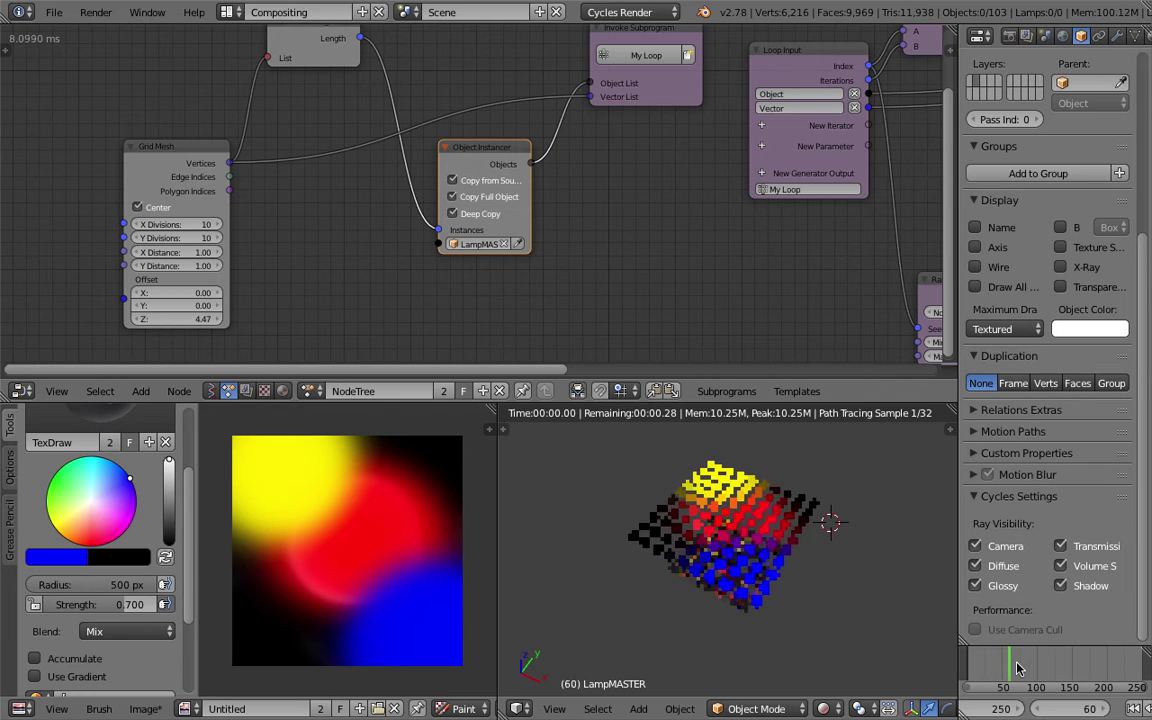
# Save the scene file over the existing version.
pyautogui.moveTo(857, 604); pyautogui.dragTo(745, 503, button='middle')
pyautogui.scroll(5, 760, 548)
pyautogui.hotkey('ctrl', 's')
pyautogui.click(756, 555)
pyautogui.moveTo(697, 618); pyautogui.dragTo(769, 631, button='middle')
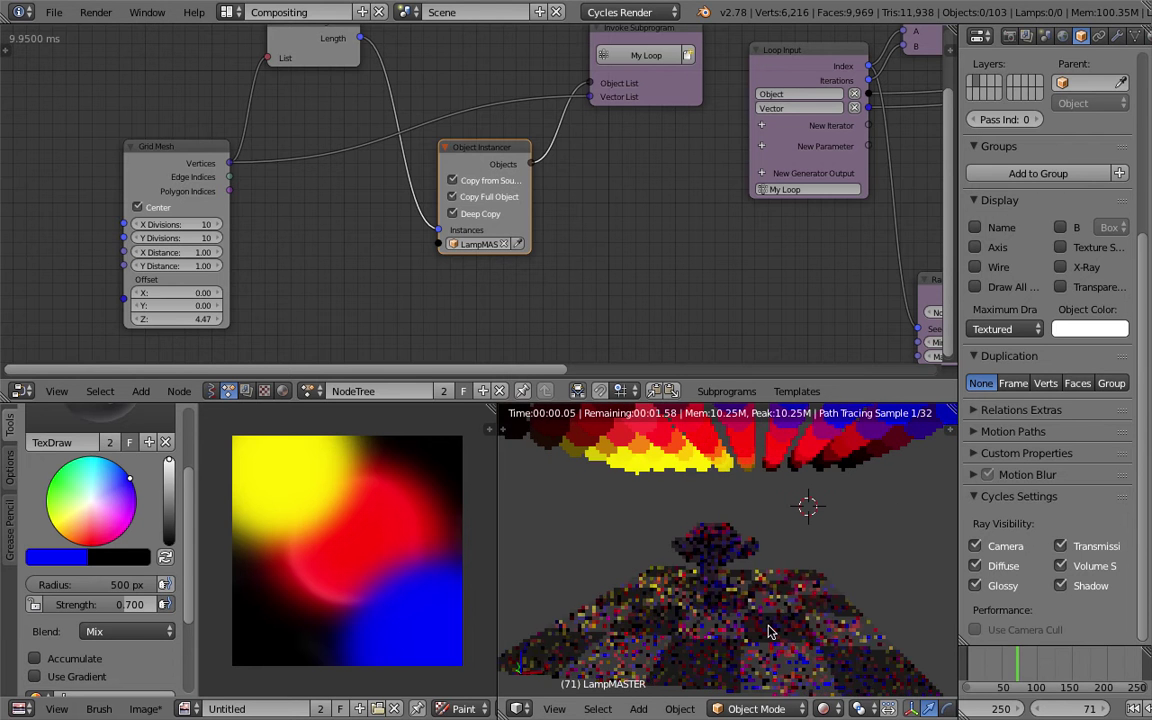
# Resize the Floor plane under the monkey head and save the file.
pyautogui.rightClick(775, 628)
pyautogui.press('s')
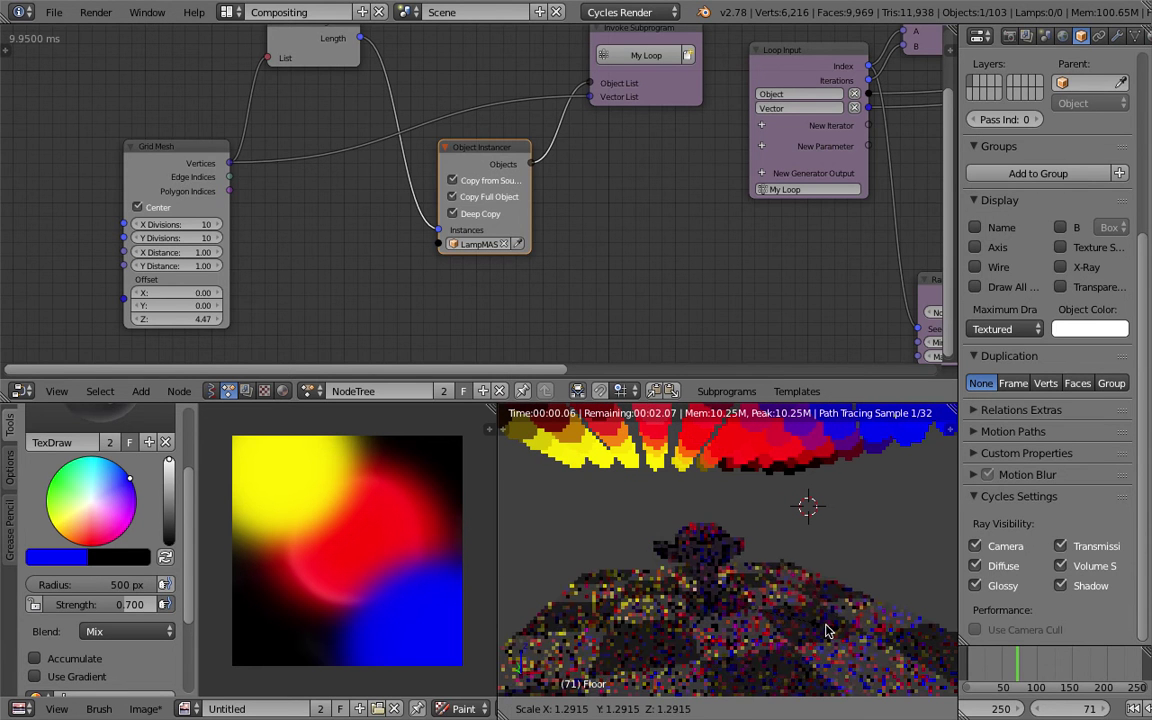
pyautogui.click(859, 638)
pyautogui.moveTo(837, 578); pyautogui.dragTo(817, 542, button='middle')
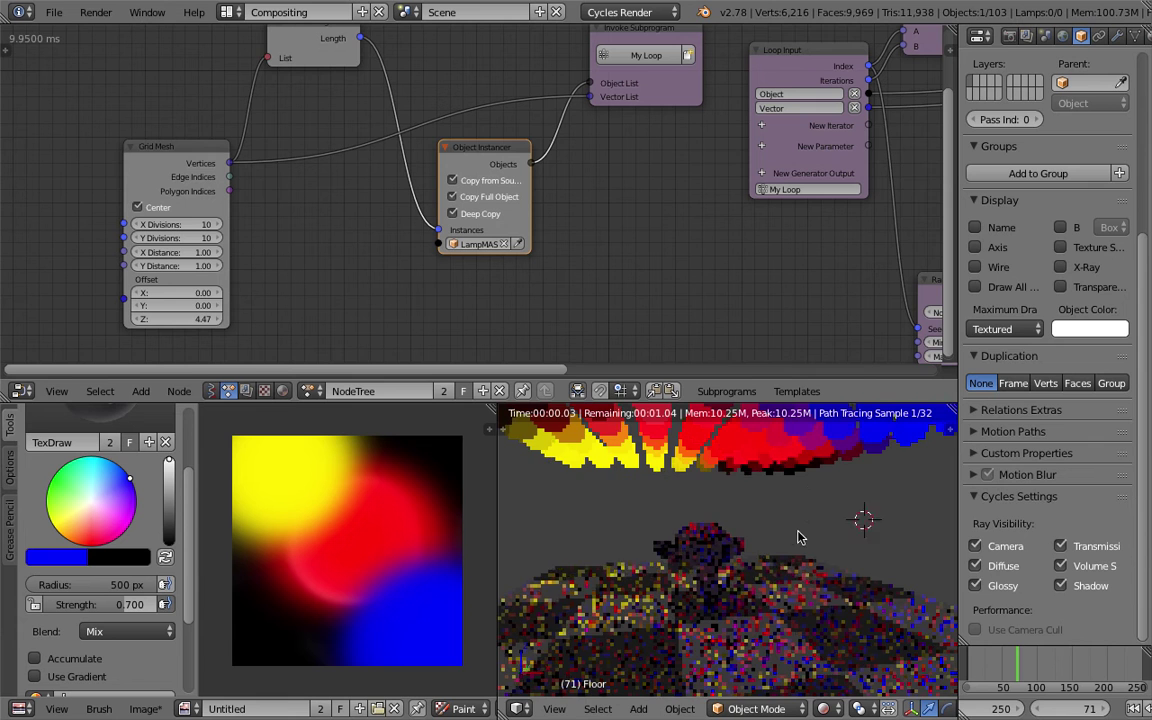
pyautogui.press('s')
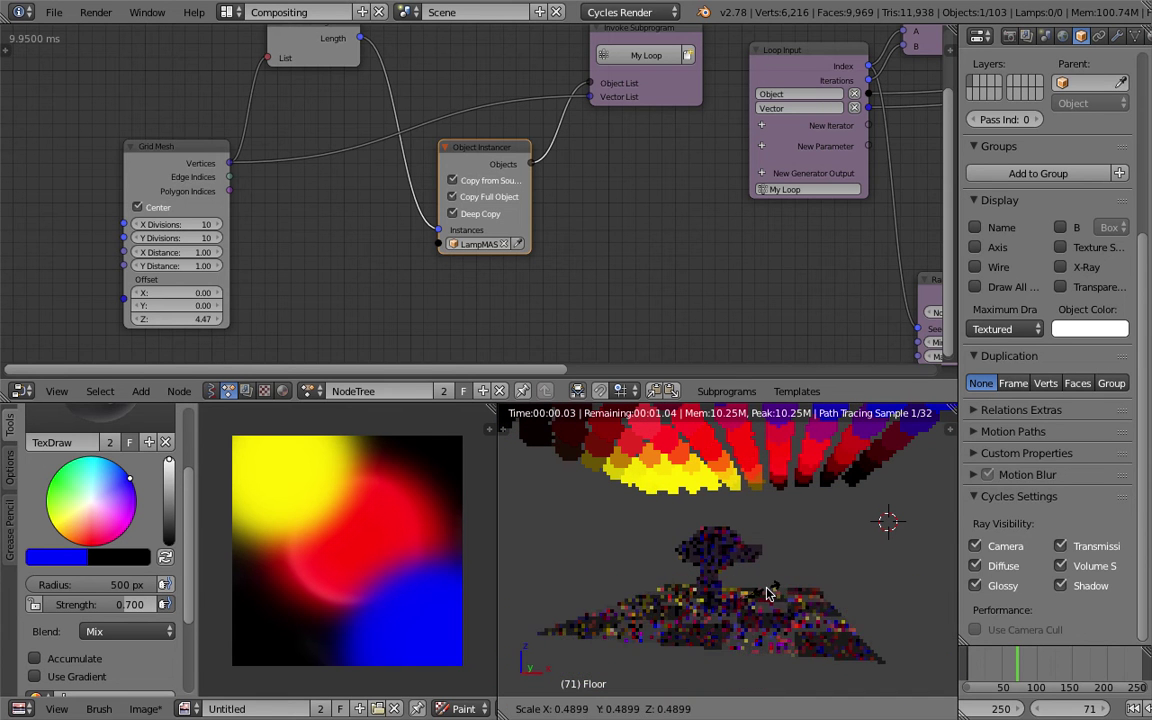
pyautogui.click(777, 524)
pyautogui.hotkey('ctrl', 's')
pyautogui.click(777, 520)
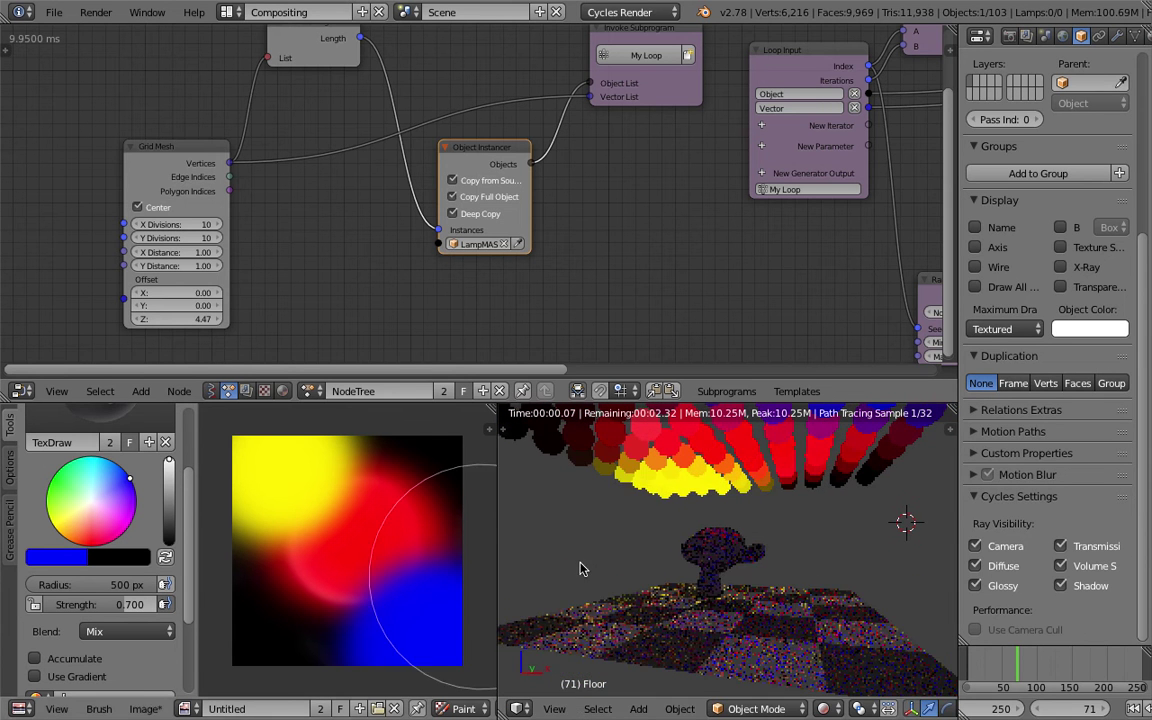
# Set the TexDraw brush colour to black and paint over the entire image.
pyautogui.moveTo(275, 514); pyautogui.dragTo(302, 461)
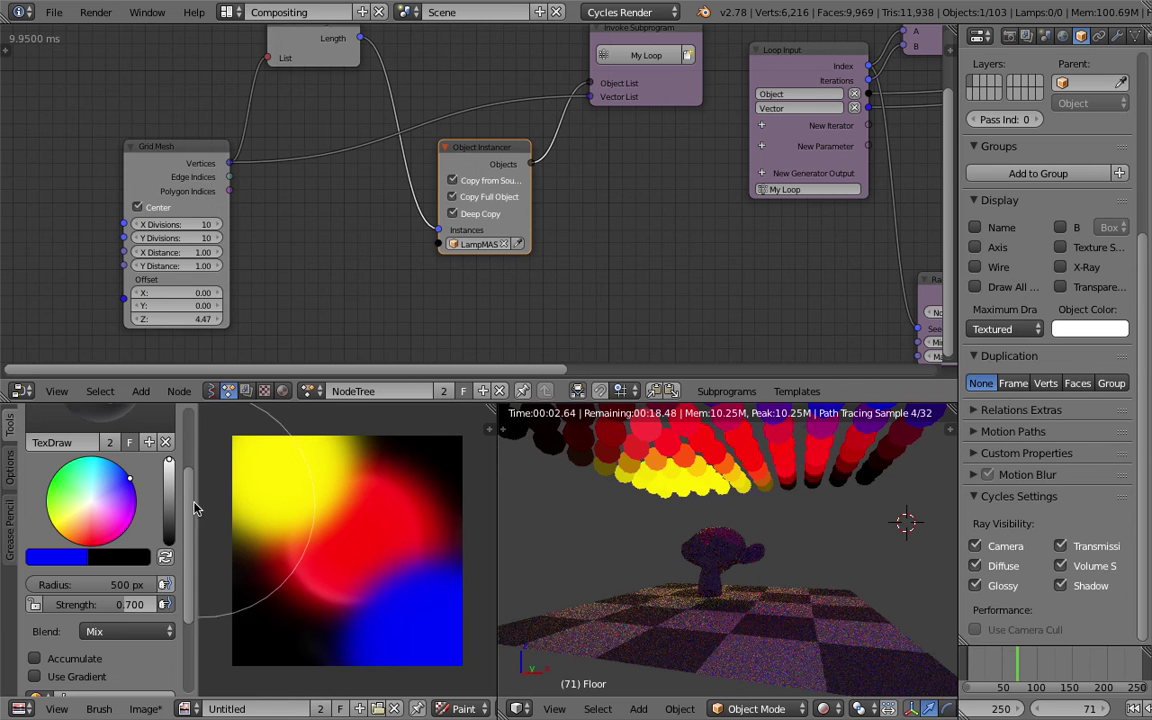
pyautogui.moveTo(100, 584); pyautogui.dragTo(89, 584)
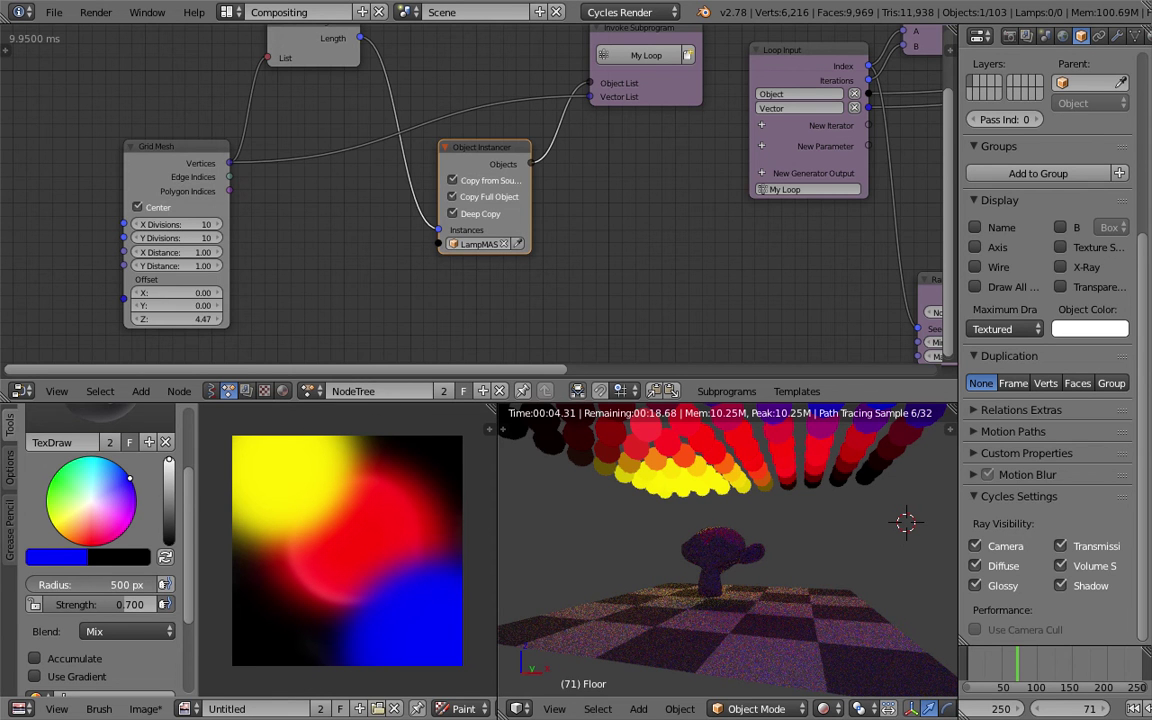
pyautogui.click(169, 542)
pyautogui.moveTo(258, 527)
pyautogui.mouseDown()
pyautogui.moveTo(371, 585)
pyautogui.moveTo(288, 521)
pyautogui.moveTo(399, 553)
pyautogui.moveTo(427, 622)
pyautogui.moveTo(450, 558)
pyautogui.moveTo(401, 603)
pyautogui.moveTo(267, 525)
pyautogui.moveTo(267, 445)
pyautogui.moveTo(321, 522)
pyautogui.moveTo(425, 620)
pyautogui.moveTo(419, 657)
pyautogui.moveTo(453, 450)
pyautogui.moveTo(306, 520)
pyautogui.mouseUp()
pyautogui.moveTo(722, 552)
pyautogui.mouseDown(button='middle')
pyautogui.moveTo(742, 556)
pyautogui.moveTo(697, 524)
pyautogui.mouseUp(button='middle')
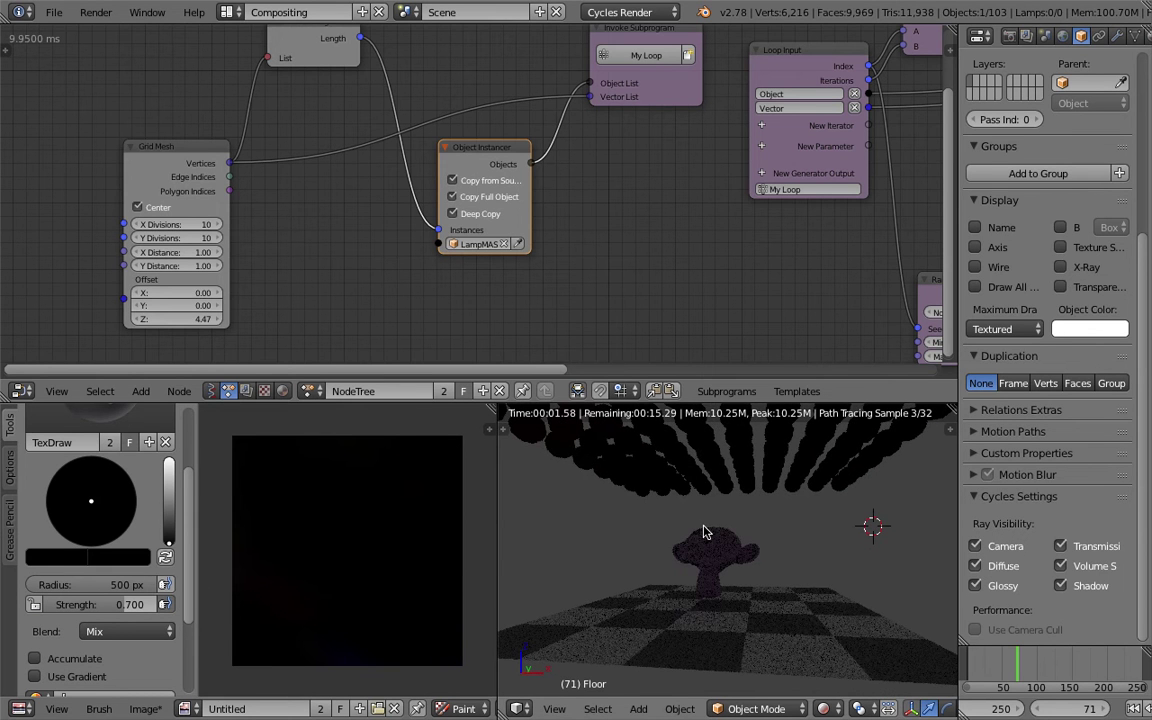
# Enable nodes for the World and set its background colour to pure black (RGB 0, 0, 0).
pyautogui.click(1062, 38)
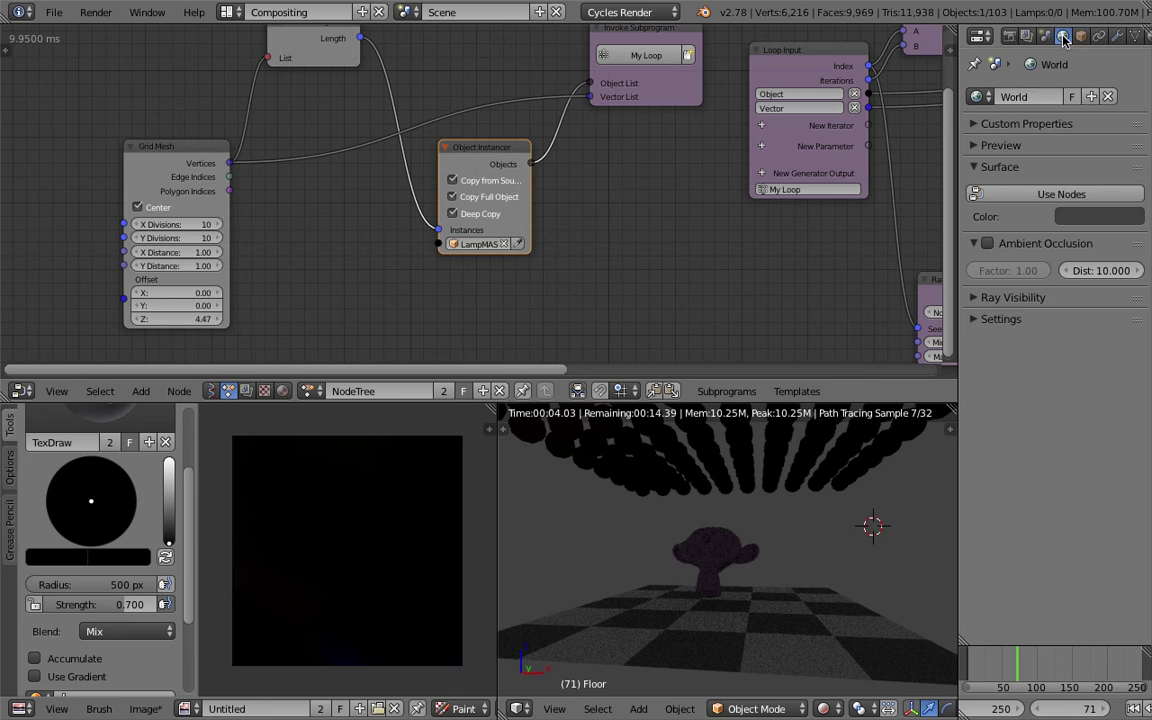
pyautogui.click(1058, 197)
pyautogui.click(1069, 228)
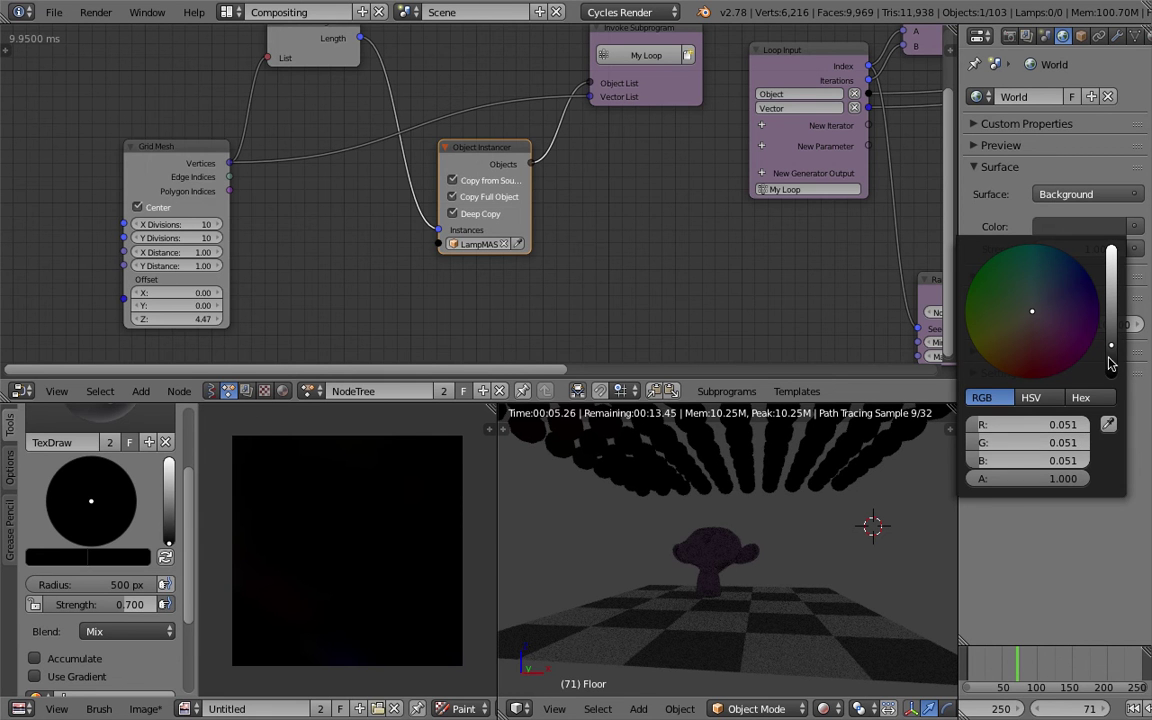
pyautogui.moveTo(1111, 360); pyautogui.dragTo(1112, 382)
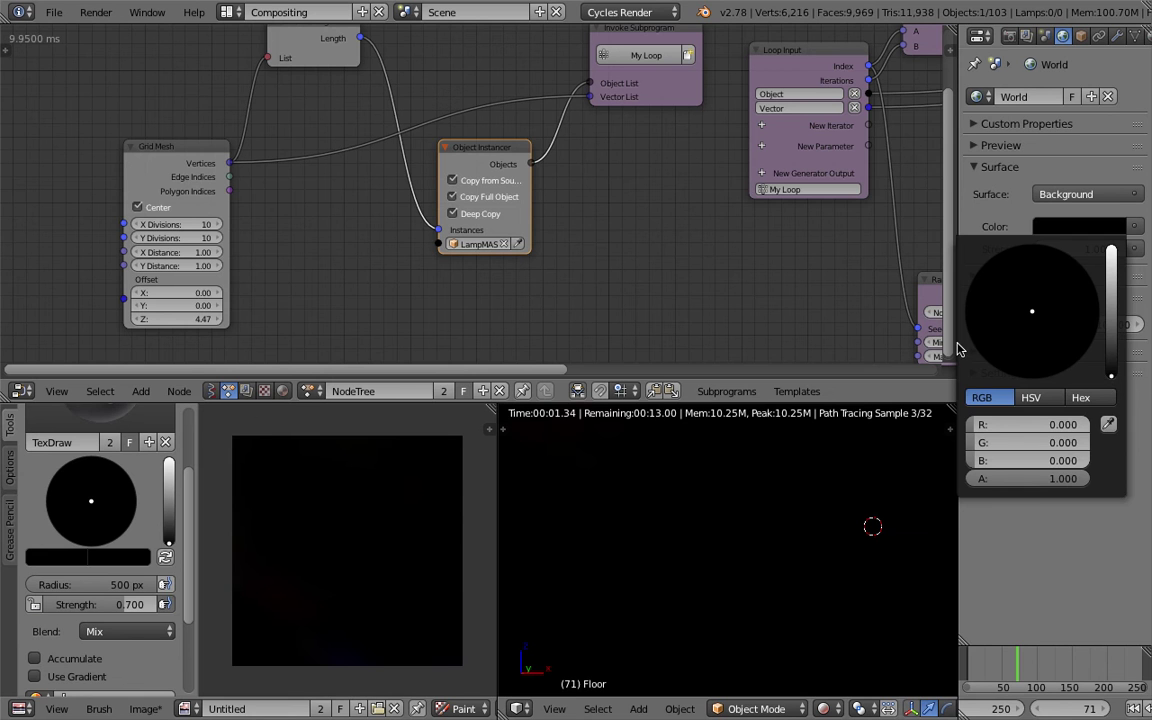
pyautogui.moveTo(958, 214); pyautogui.dragTo(987, 215)
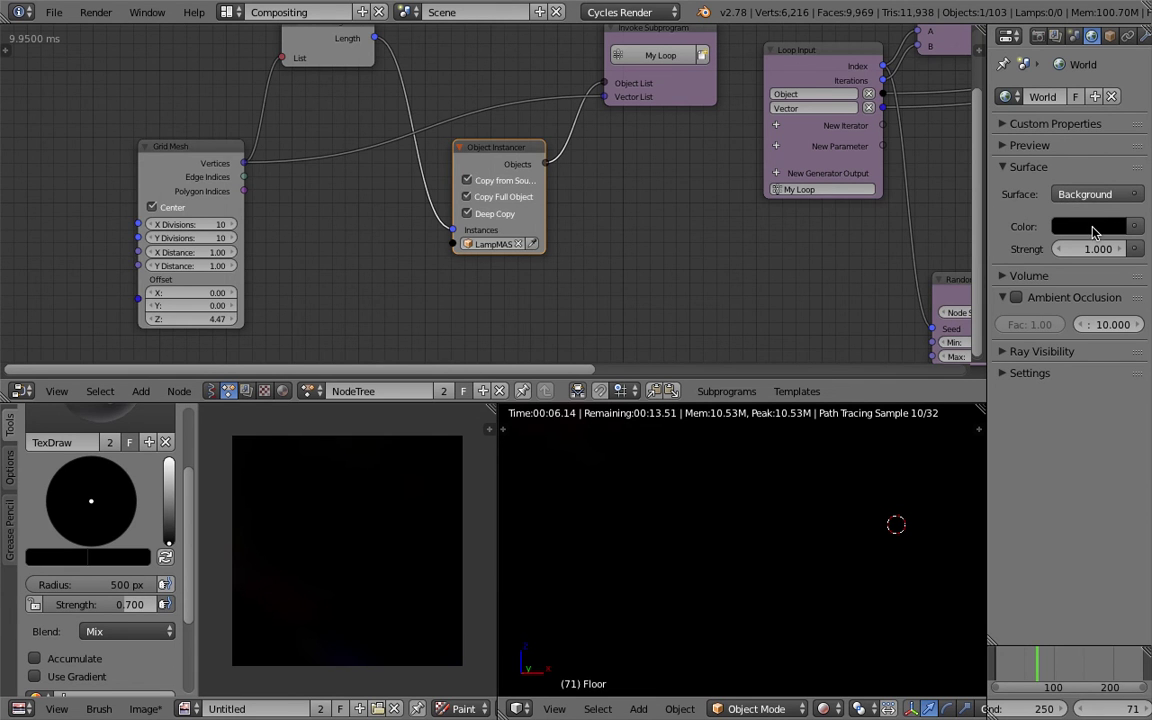
# Try world Ambient Occlusion with a factor of 0.09, and switch it off again.
pyautogui.click(1016, 297)
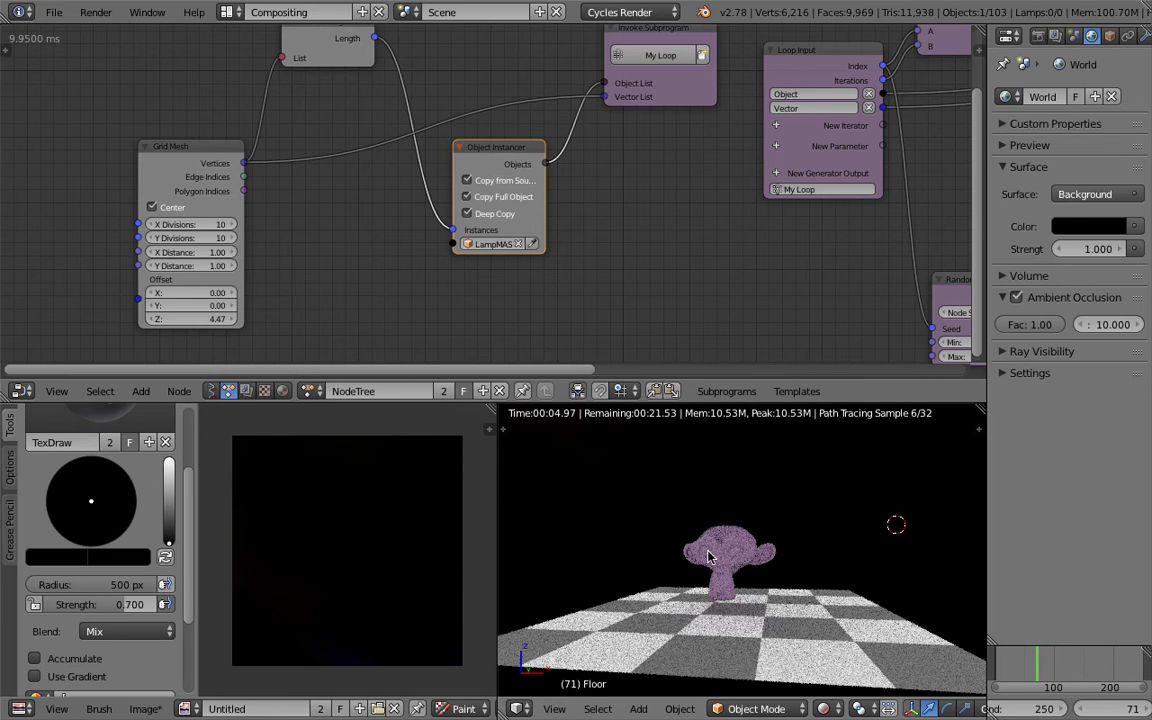
pyautogui.scroll(1, 741, 555)
pyautogui.moveTo(1040, 324)
pyautogui.mouseDown()
pyautogui.moveTo(998, 324)
pyautogui.moveTo(1048, 316)
pyautogui.mouseUp()
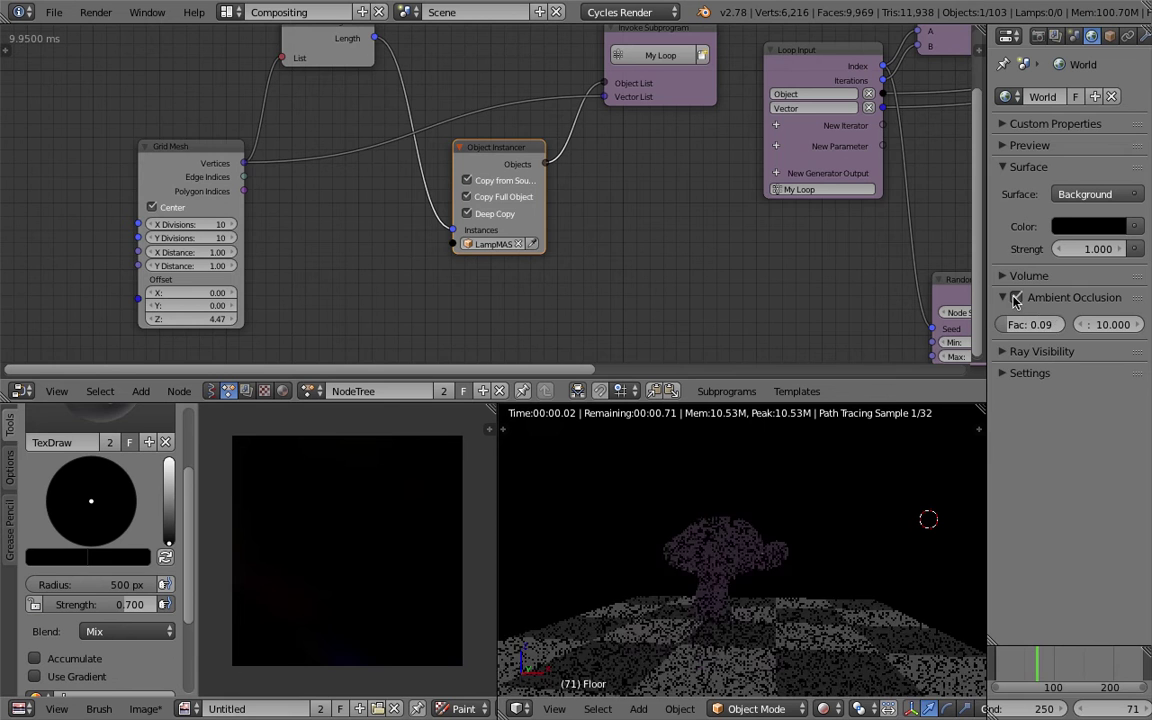
pyautogui.click(1016, 297)
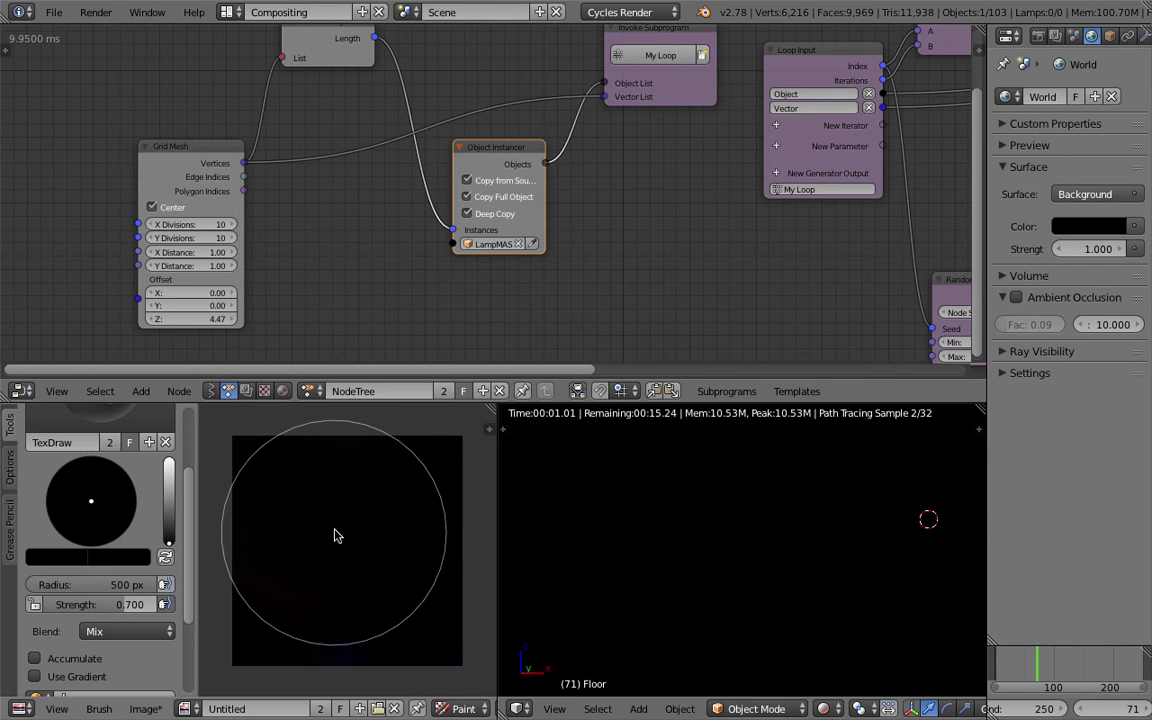
# Reduce the brush radius to 136 px and paint a red horizontal band across the middle of the image.
pyautogui.moveTo(129, 592); pyautogui.dragTo(75, 592)
pyautogui.moveTo(166, 491)
pyautogui.mouseDown()
pyautogui.moveTo(169, 459)
pyautogui.moveTo(92, 543)
pyautogui.mouseUp()
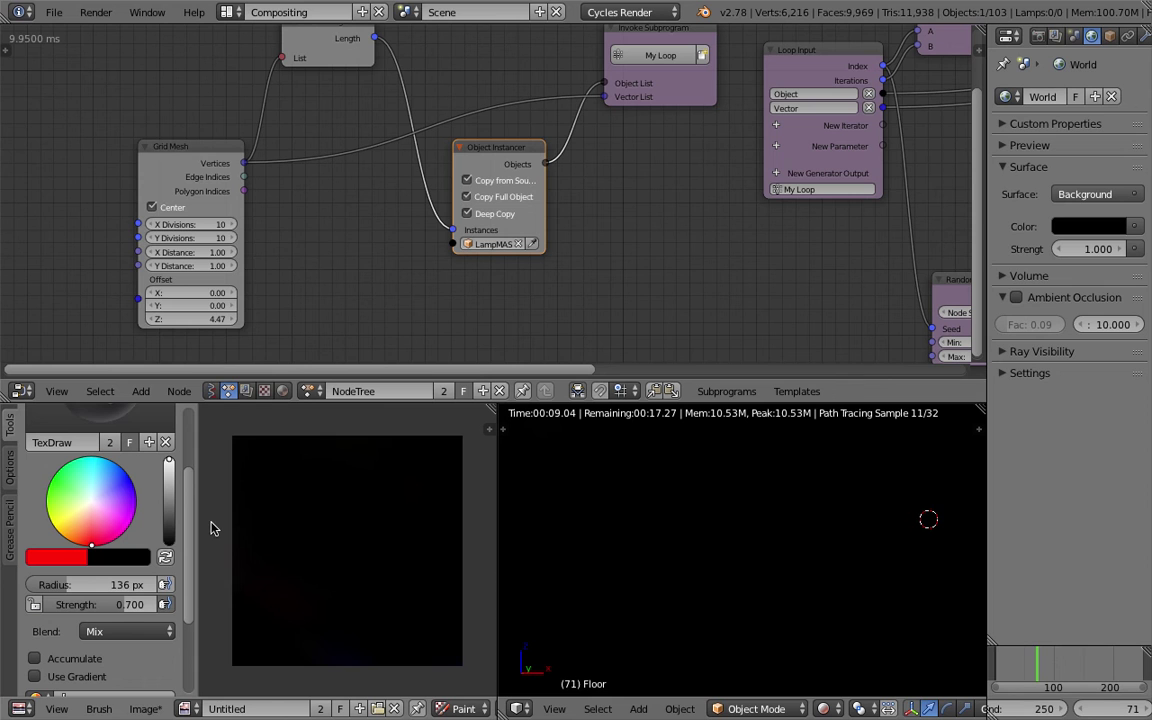
pyautogui.moveTo(239, 542)
pyautogui.mouseDown()
pyautogui.moveTo(452, 543)
pyautogui.moveTo(237, 548)
pyautogui.moveTo(473, 559)
pyautogui.moveTo(219, 560)
pyautogui.moveTo(363, 543)
pyautogui.moveTo(478, 550)
pyautogui.moveTo(229, 568)
pyautogui.moveTo(458, 581)
pyautogui.moveTo(285, 530)
pyautogui.moveTo(362, 563)
pyautogui.moveTo(396, 537)
pyautogui.moveTo(431, 571)
pyautogui.moveTo(445, 566)
pyautogui.mouseUp()
# Paint yellow-green patches in the two upper corners of the image.
pyautogui.moveTo(121, 517)
pyautogui.mouseDown()
pyautogui.moveTo(67, 496)
pyautogui.moveTo(54, 518)
pyautogui.moveTo(52, 509)
pyautogui.mouseUp()
pyautogui.click(258, 460)
pyautogui.moveTo(265, 472); pyautogui.dragTo(245, 425)
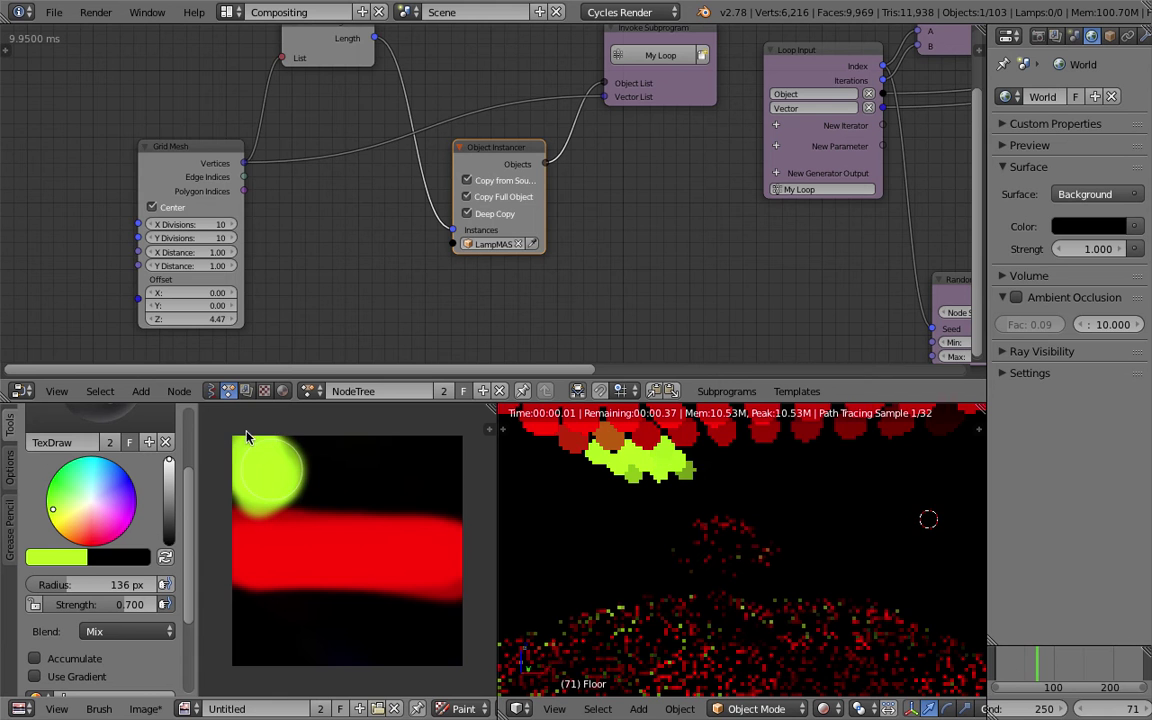
pyautogui.moveTo(416, 462)
pyautogui.mouseDown()
pyautogui.moveTo(452, 502)
pyautogui.moveTo(436, 458)
pyautogui.mouseUp()
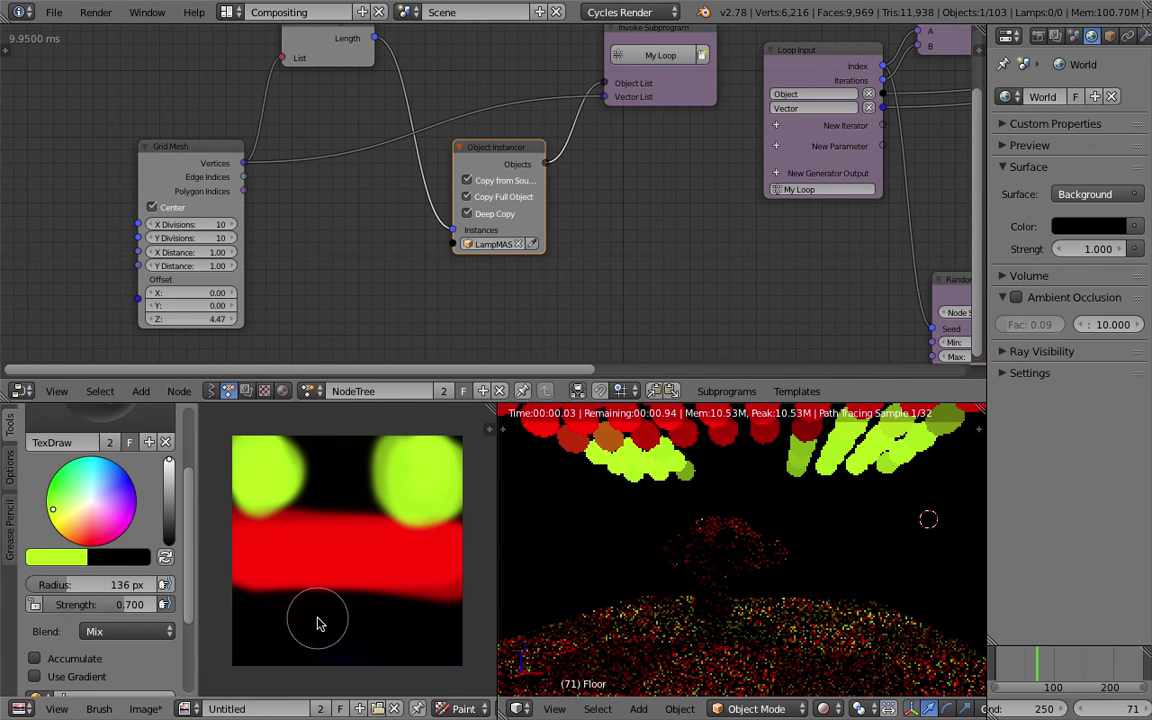
# Paint a magenta patch in the lower middle of the image, just below the red band.
pyautogui.click(125, 473)
pyautogui.moveTo(80, 484)
pyautogui.mouseDown()
pyautogui.moveTo(70, 496)
pyautogui.moveTo(92, 541)
pyautogui.mouseUp()
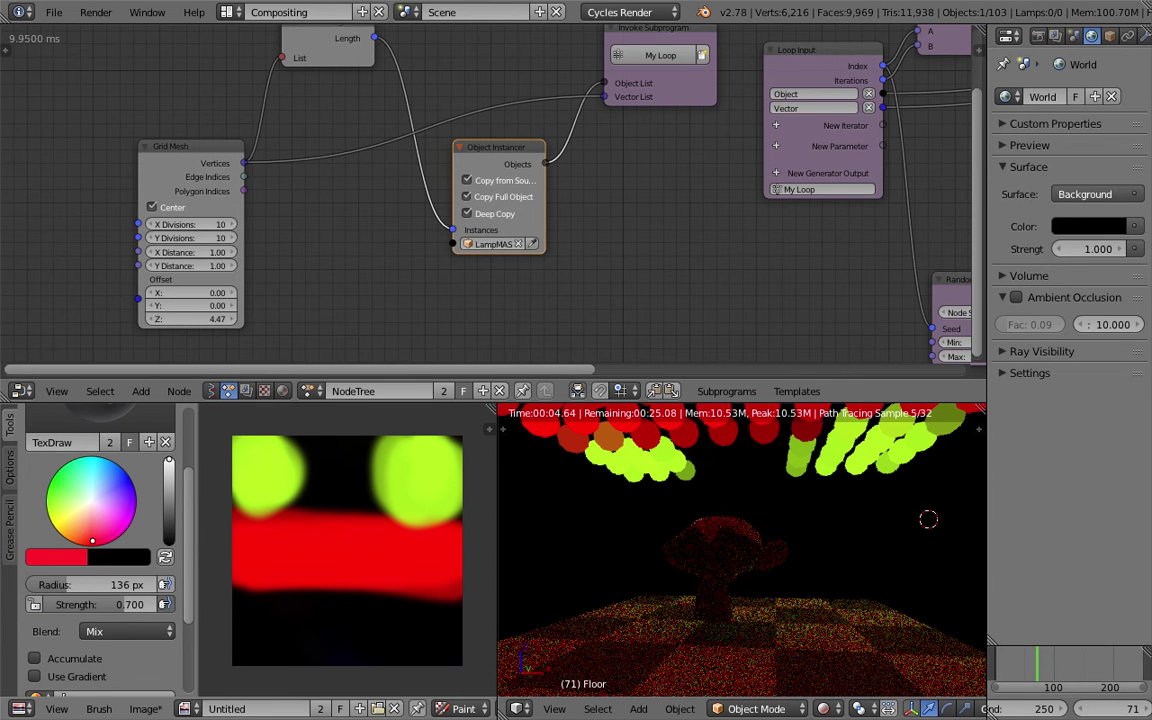
pyautogui.click(115, 539)
pyautogui.moveTo(270, 590)
pyautogui.mouseDown()
pyautogui.moveTo(321, 586)
pyautogui.moveTo(309, 609)
pyautogui.moveTo(288, 611)
pyautogui.moveTo(368, 630)
pyautogui.moveTo(352, 609)
pyautogui.moveTo(316, 609)
pyautogui.moveTo(328, 600)
pyautogui.mouseUp()
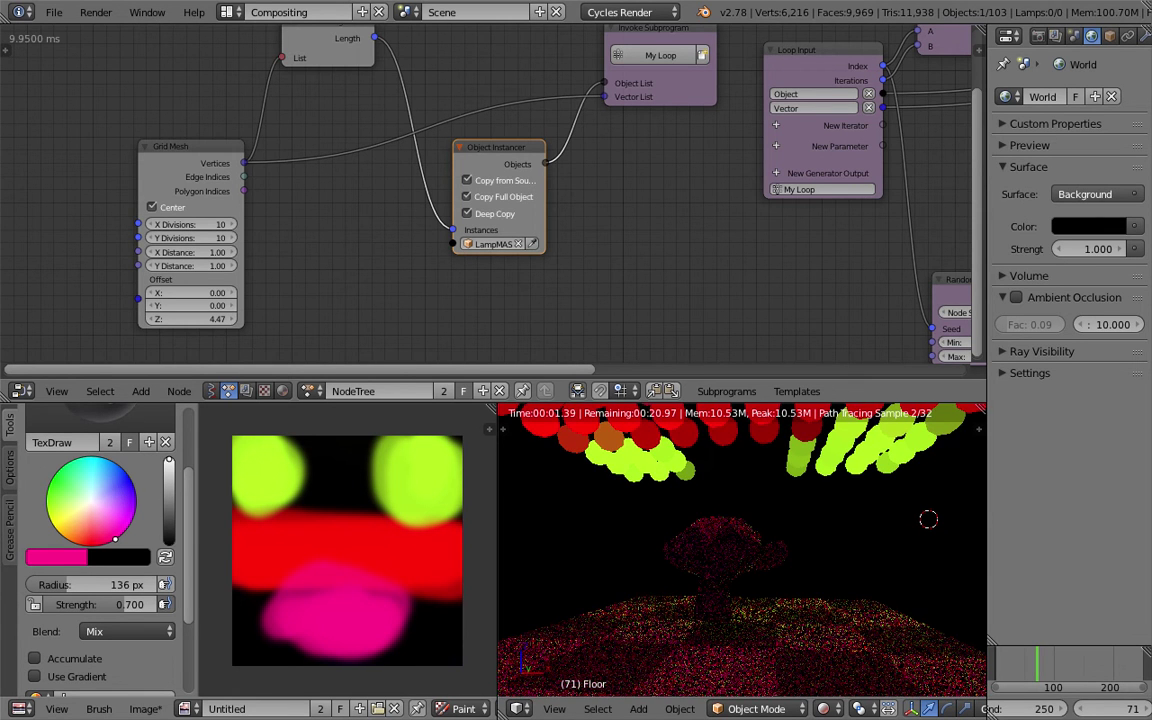
# Paint a blue patch between the two green corners of the image and save the file.
pyautogui.click(125, 477)
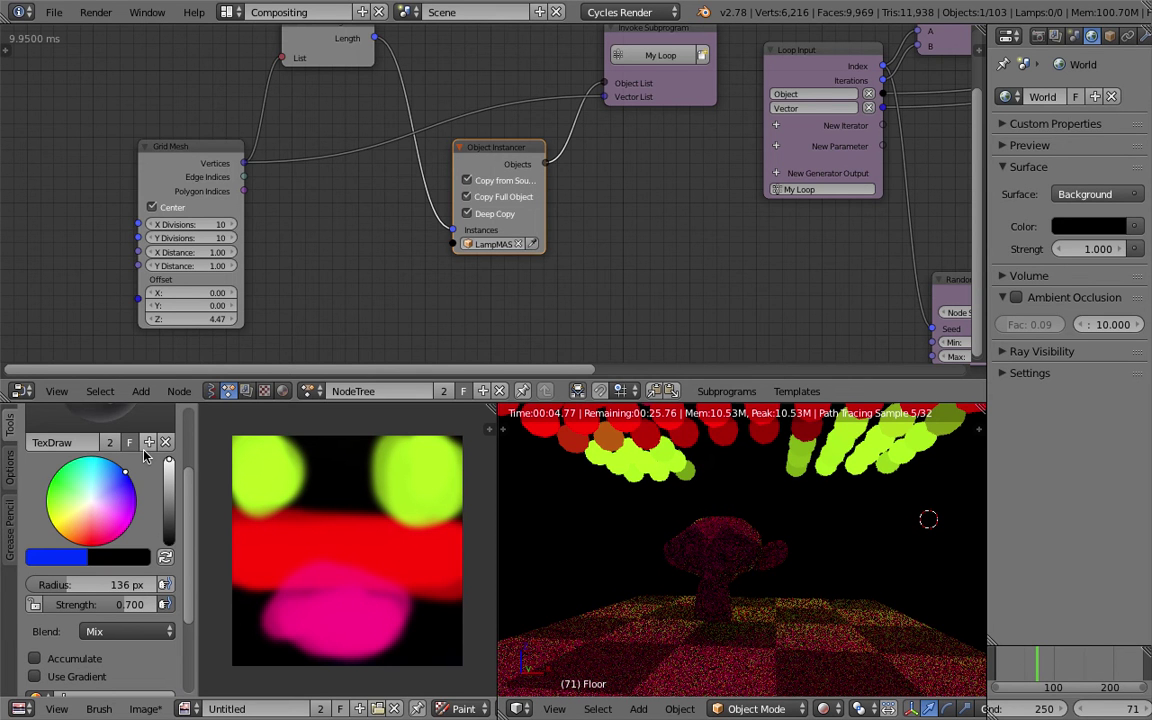
pyautogui.click(322, 465)
pyautogui.moveTo(307, 464)
pyautogui.mouseDown()
pyautogui.moveTo(360, 460)
pyautogui.moveTo(342, 450)
pyautogui.moveTo(375, 463)
pyautogui.moveTo(296, 450)
pyautogui.moveTo(411, 458)
pyautogui.moveTo(330, 466)
pyautogui.mouseUp()
pyautogui.moveTo(843, 508); pyautogui.dragTo(760, 530, button='middle')
pyautogui.moveTo(337, 502)
pyautogui.mouseDown()
pyautogui.moveTo(404, 450)
pyautogui.moveTo(398, 440)
pyautogui.mouseUp()
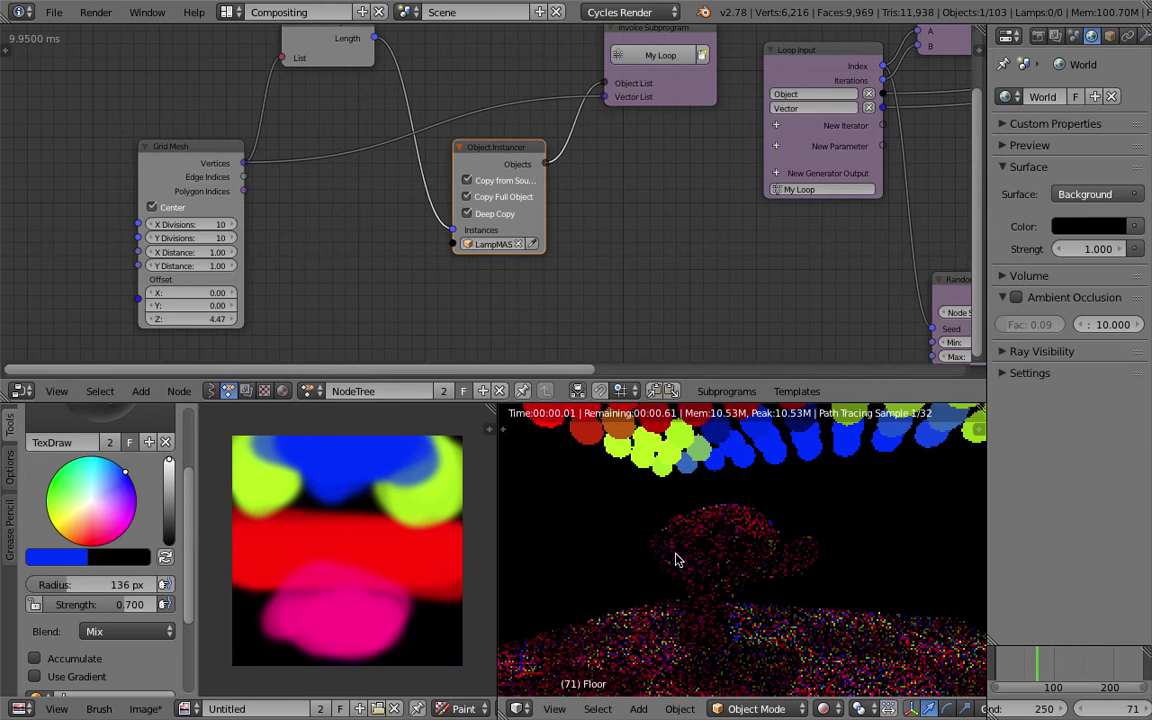
pyautogui.moveTo(730, 567); pyautogui.dragTo(755, 580, button='middle')
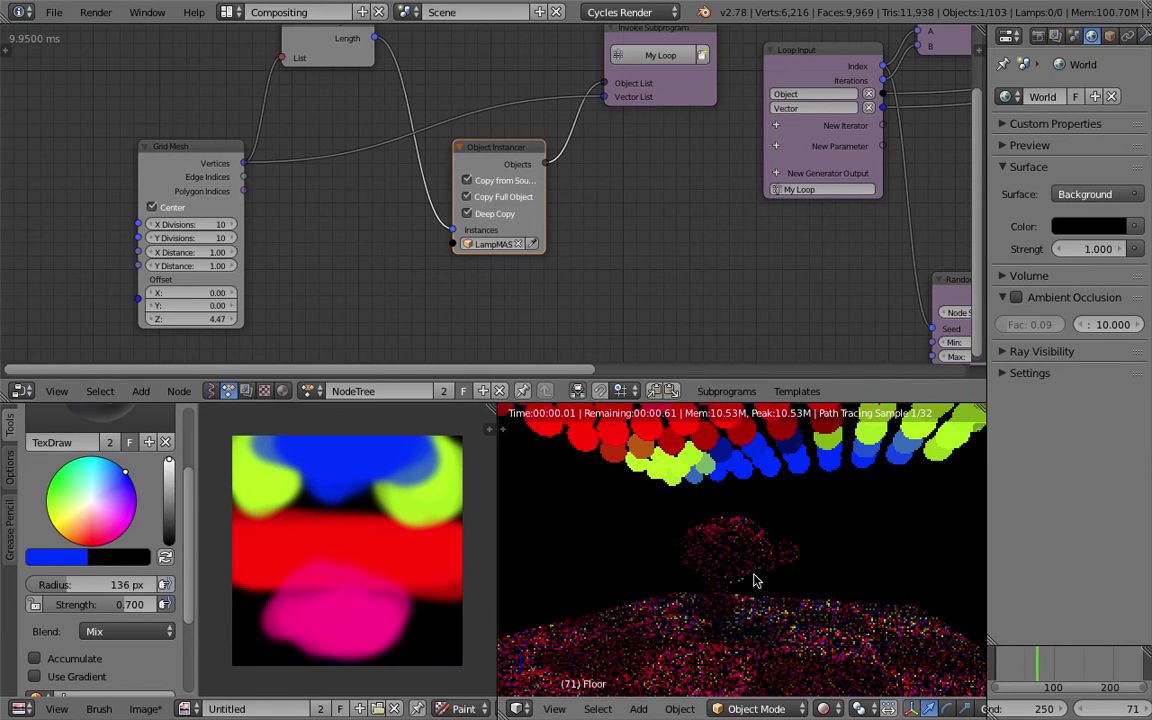
pyautogui.scroll(-2, 754, 575)
pyautogui.hotkey('ctrl', 's')
pyautogui.click(772, 567)
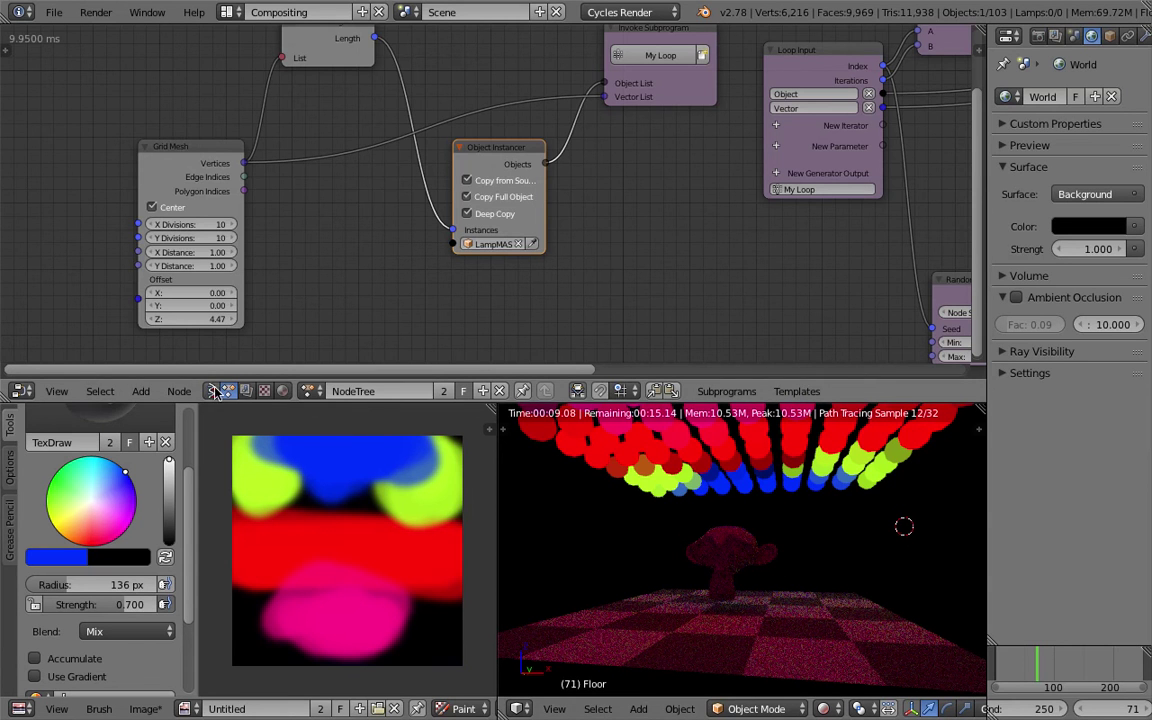
# Look over the My Loop part of the Animation Nodes tree and save the file.
pyautogui.scroll(-3, 730, 279)
pyautogui.moveTo(737, 269); pyautogui.dragTo(462, 255, button='middle')
pyautogui.scroll(-1, 714, 188)
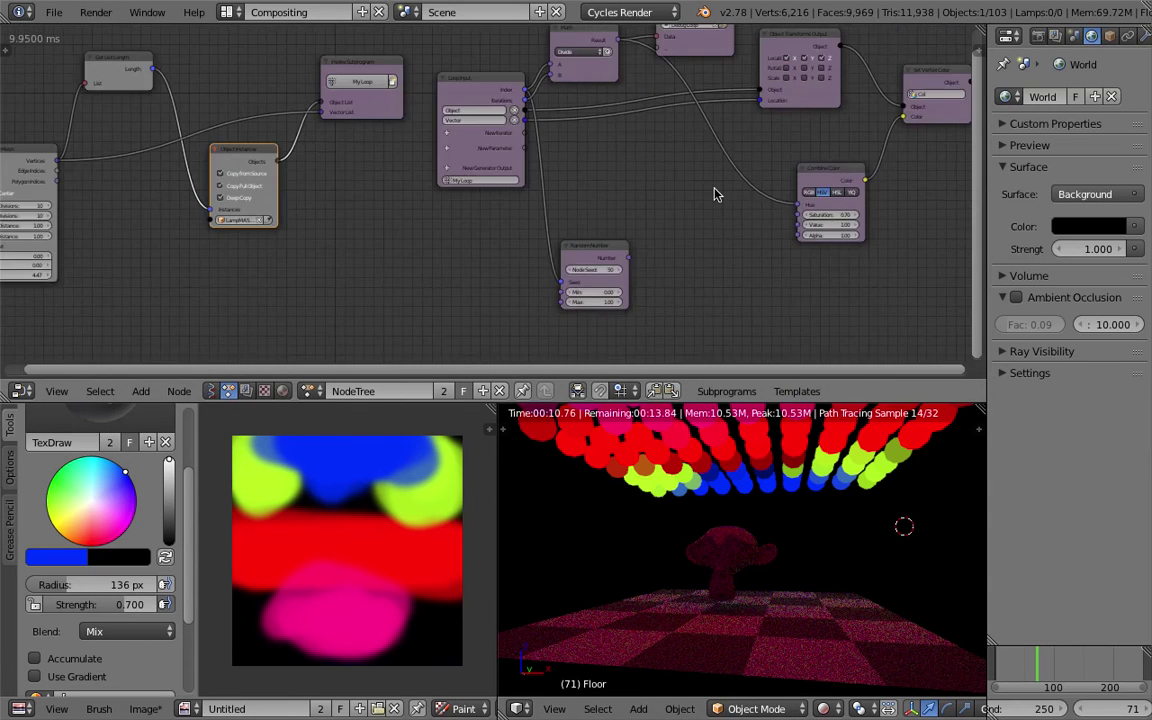
pyautogui.moveTo(714, 194); pyautogui.dragTo(334, 228, button='middle')
pyautogui.moveTo(725, 224); pyautogui.dragTo(669, 254, button='middle')
pyautogui.scroll(3, 625, 247)
pyautogui.hotkey('ctrl', 's')
pyautogui.click(625, 247)
# Space out the shader nodes of the floor's FlootMAT material and save the file.
pyautogui.click(283, 391)
pyautogui.scroll(-5, 425, 266)
pyautogui.moveTo(78, 170); pyautogui.dragTo(620, 284, button='middle')
pyautogui.scroll(7, 620, 284)
pyautogui.moveTo(578, 129); pyautogui.dragTo(616, 114)
pyautogui.moveTo(611, 138); pyautogui.dragTo(575, 194, button='middle')
pyautogui.moveTo(342, 130); pyautogui.dragTo(317, 143)
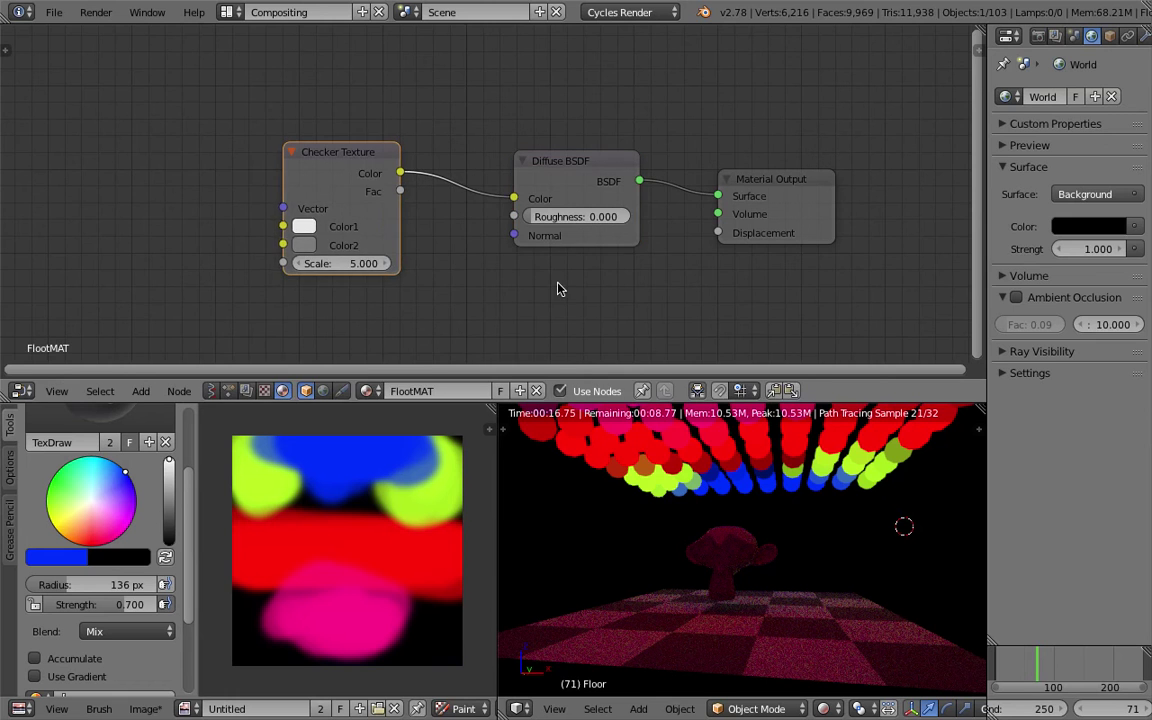
pyautogui.moveTo(558, 285); pyautogui.dragTo(492, 231, button='middle')
pyautogui.hotkey('ctrl', 's')
pyautogui.click(491, 229)
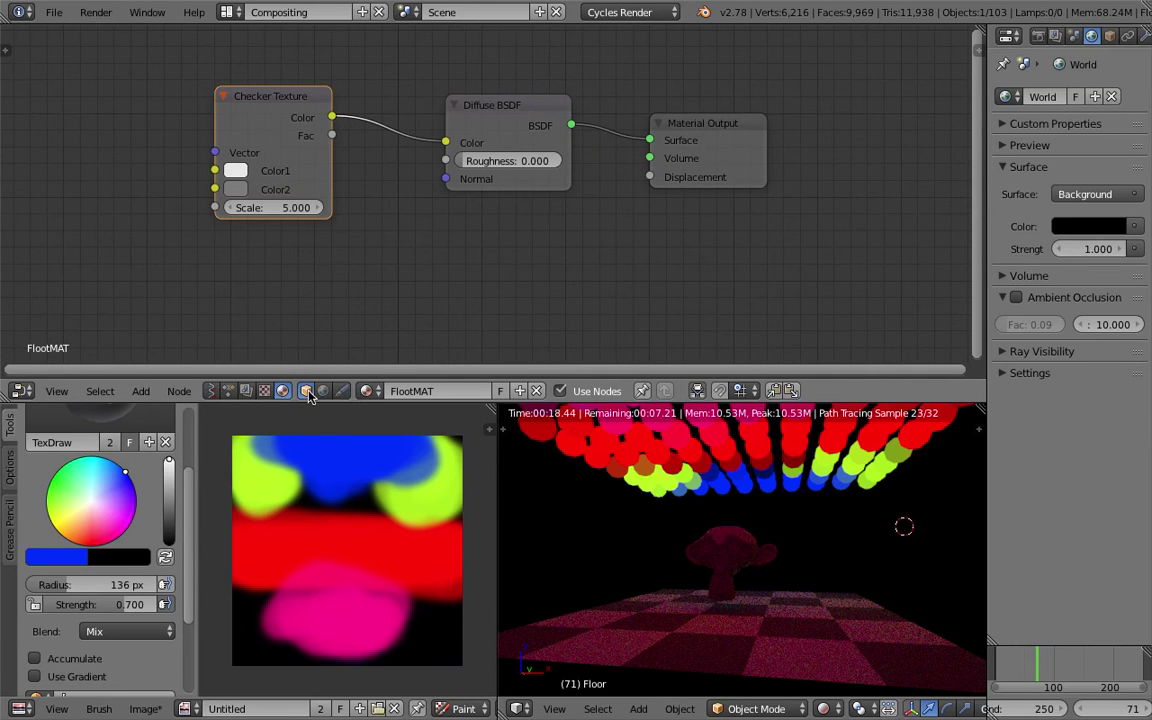
# Save the file and move the Combine Color and Set Vertex Color nodes apart in the Animation Nodes tree.
pyautogui.click(228, 396)
pyautogui.moveTo(626, 290); pyautogui.dragTo(527, 143, button='middle')
pyautogui.hotkey('ctrl', 's')
pyautogui.click(527, 145)
pyautogui.moveTo(862, 243); pyautogui.dragTo(599, 190, button='middle')
pyautogui.moveTo(671, 211); pyautogui.dragTo(627, 219)
pyautogui.moveTo(836, 138); pyautogui.dragTo(882, 157)
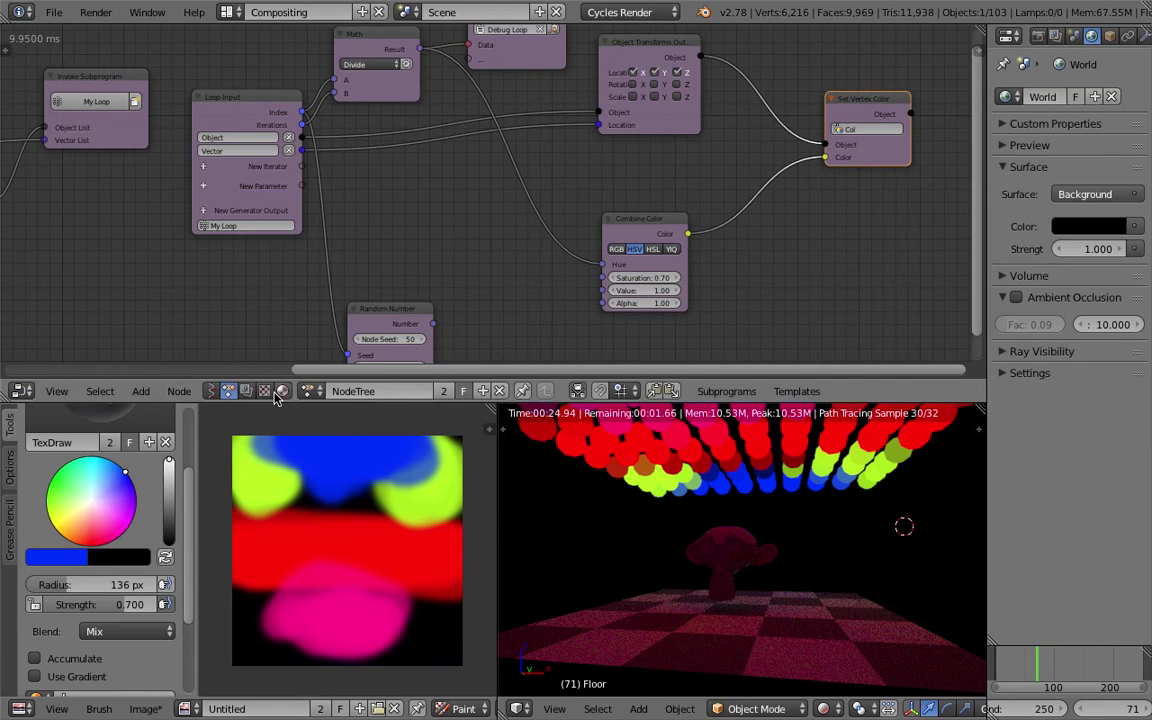
# Reposition the Diffuse BSDF and Material Output nodes in the FlootMAT shader tree and save the file.
pyautogui.click(283, 391)
pyautogui.press('Home')
pyautogui.moveTo(352, 143); pyautogui.dragTo(397, 107)
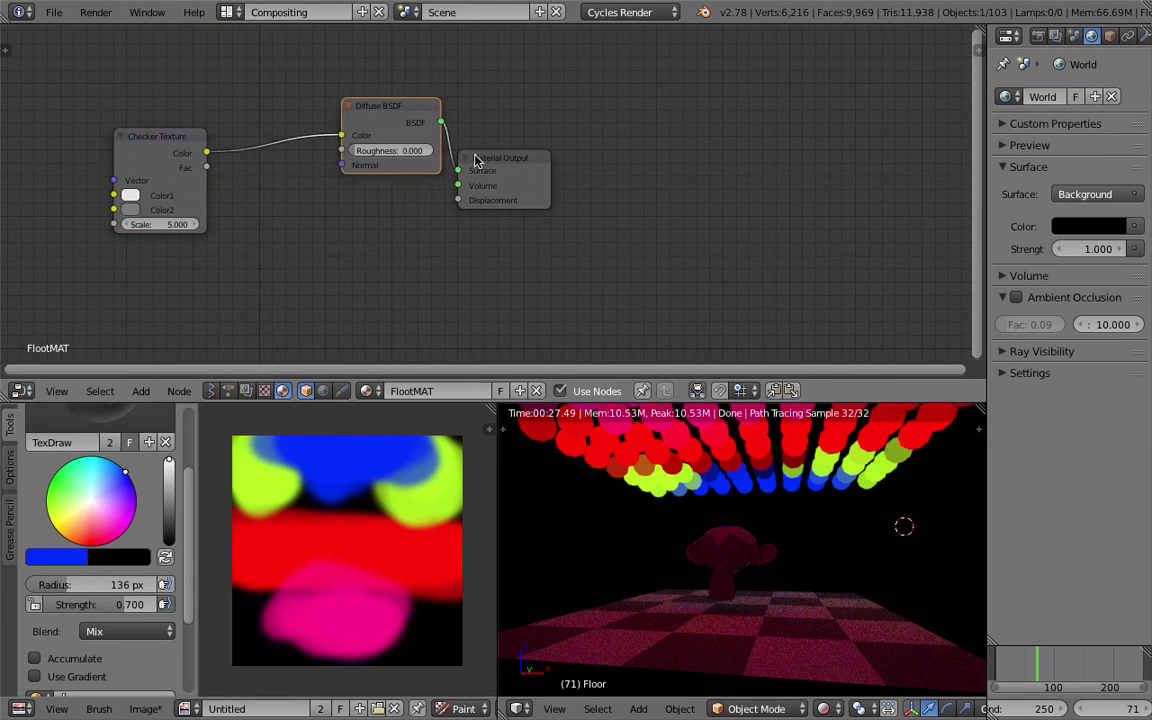
pyautogui.moveTo(477, 157); pyautogui.dragTo(521, 147)
pyautogui.hotkey('ctrl', 's')
pyautogui.click(521, 148)
# Select a lamp sphere, set LampMAT's Emission strength to 3.3 and spread out its shader nodes.
pyautogui.rightClick(785, 445)
pyautogui.press('Home')
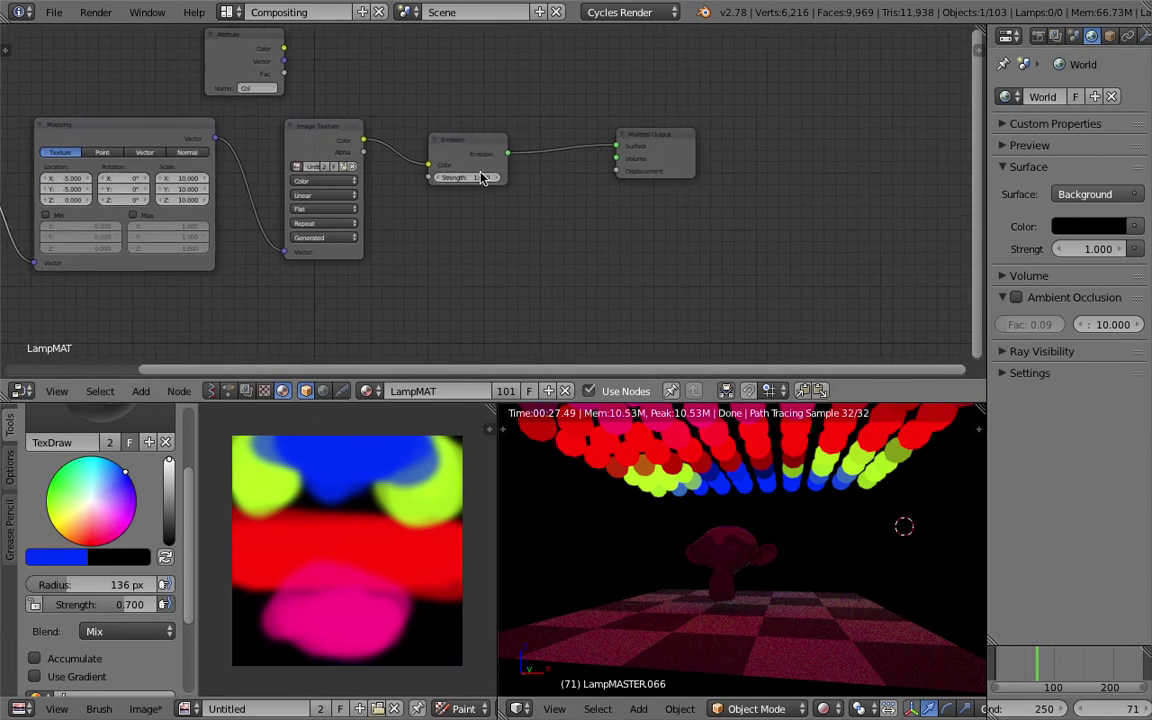
pyautogui.moveTo(699, 134); pyautogui.dragTo(756, 126)
pyautogui.moveTo(515, 117); pyautogui.dragTo(667, 186)
pyautogui.moveTo(567, 152); pyautogui.dragTo(598, 264)
pyautogui.moveTo(595, 273); pyautogui.dragTo(648, 219, button='middle')
pyautogui.moveTo(648, 219); pyautogui.dragTo(578, 284)
pyautogui.scroll(-2, 401, 221)
pyautogui.moveTo(370, 202); pyautogui.dragTo(511, 200, button='middle')
pyautogui.scroll(1, 481, 204)
pyautogui.moveTo(190, 137); pyautogui.dragTo(167, 143)
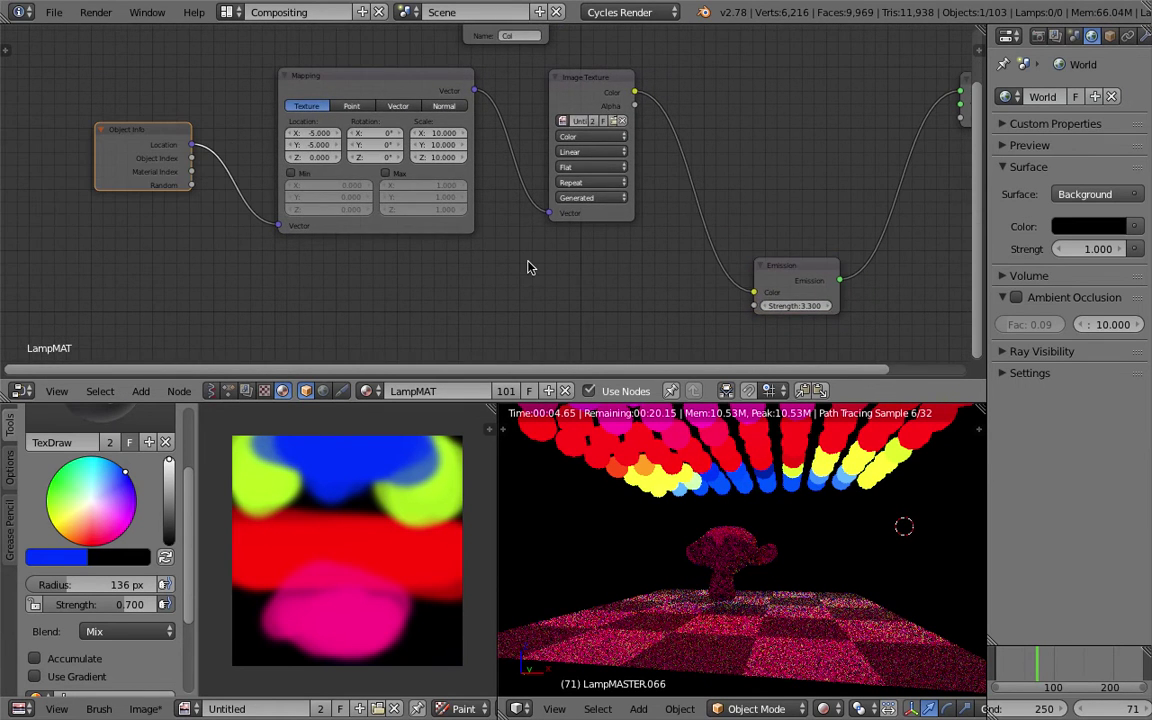
# Move the Emission and Attribute nodes above the Image Texture node in LampMAT, with free space between them.
pyautogui.scroll(-2, 527, 262)
pyautogui.moveTo(732, 284); pyautogui.dragTo(677, 357, button='middle')
pyautogui.moveTo(677, 362); pyautogui.dragTo(657, 104)
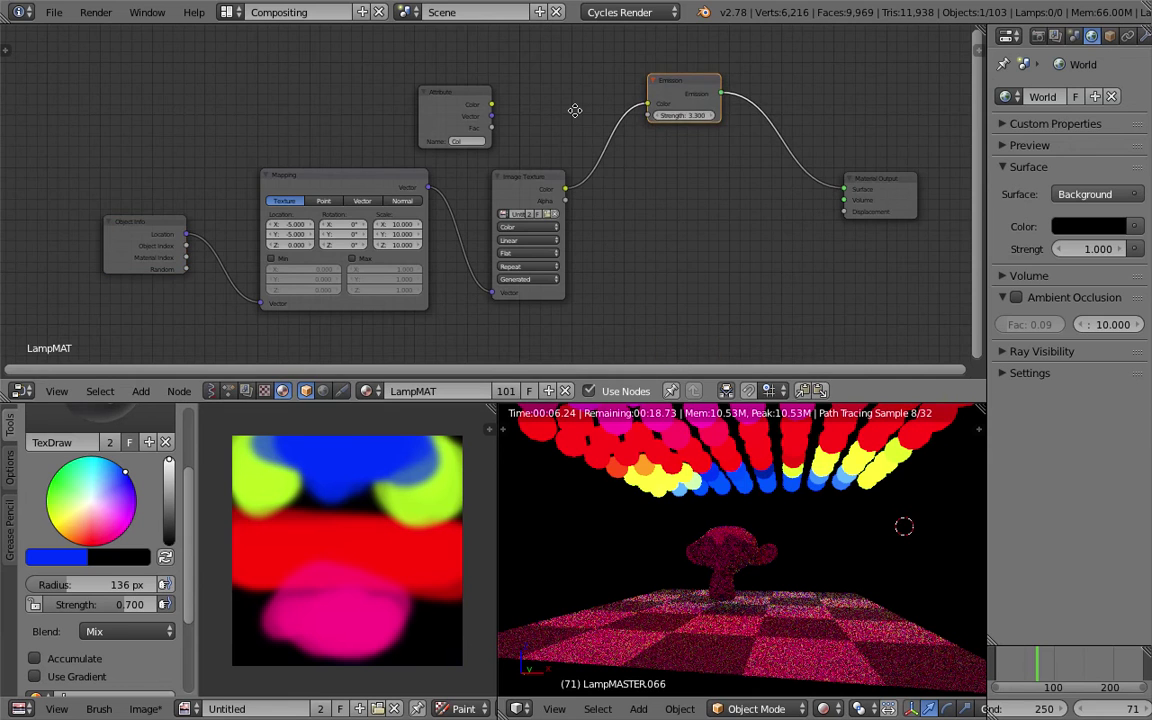
pyautogui.moveTo(575, 111); pyautogui.dragTo(570, 217, button='middle')
pyautogui.scroll(4, 568, 219)
pyautogui.moveTo(472, 225); pyautogui.dragTo(476, 185)
pyautogui.scroll(4, 476, 185)
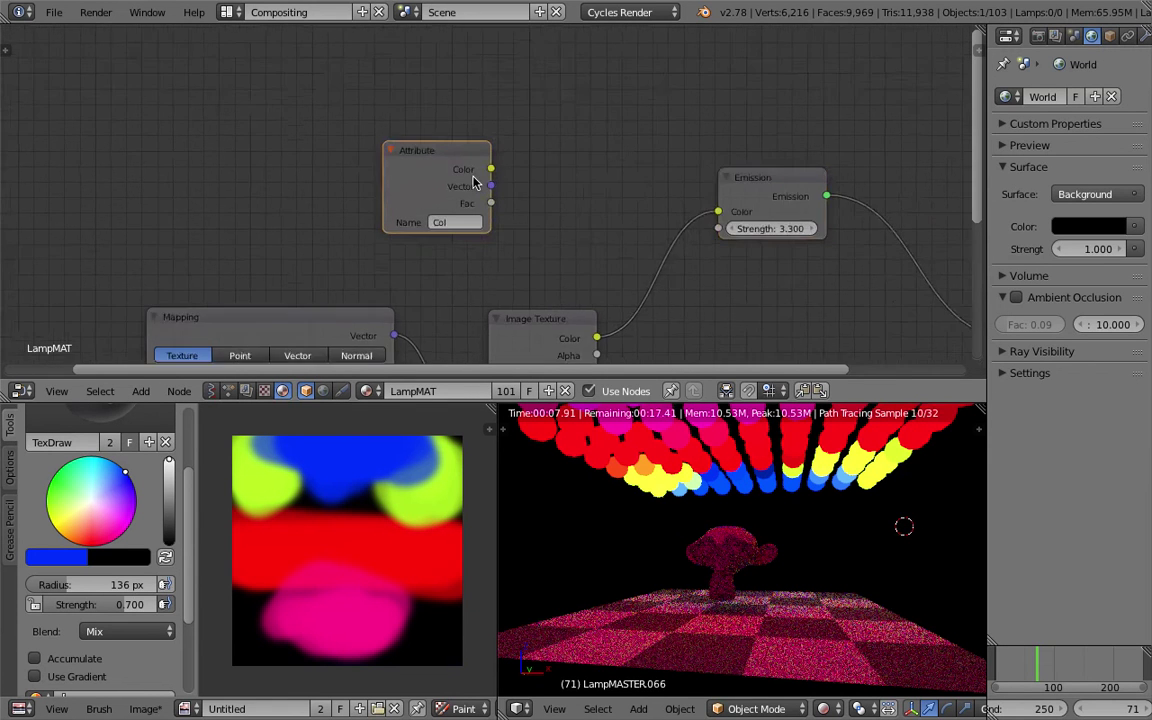
pyautogui.moveTo(501, 222); pyautogui.dragTo(508, 216)
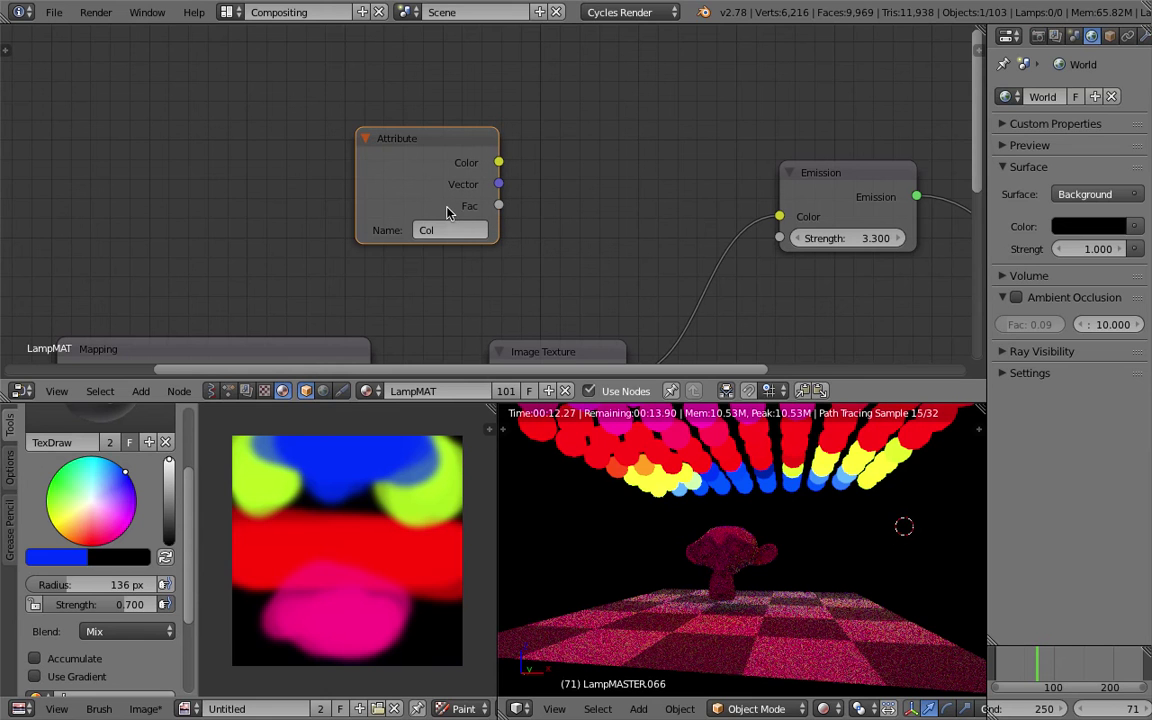
pyautogui.moveTo(447, 165); pyautogui.dragTo(510, 160)
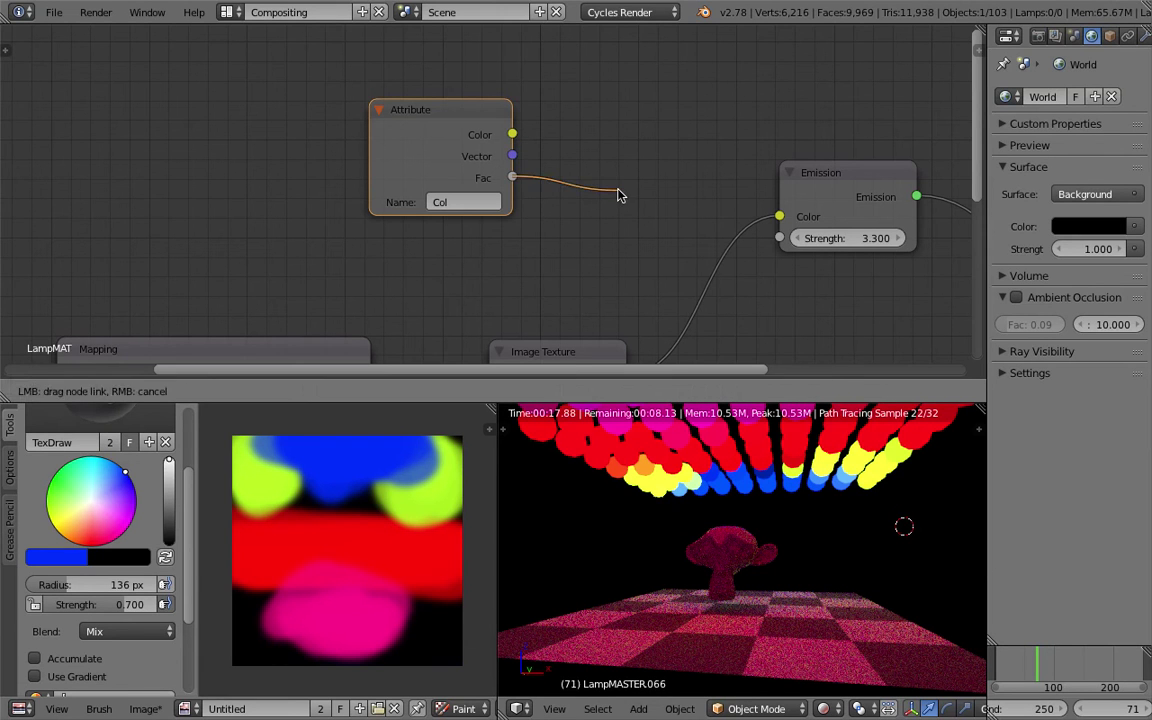
# Duplicate the Attribute node in LampMAT, place the copy below the original and set its attribute name to Int.
pyautogui.moveTo(476, 129); pyautogui.dragTo(486, 103)
pyautogui.scroll(-1, 632, 274)
pyautogui.hotkey('ctrl', 's')
pyautogui.click(746, 475)
pyautogui.moveTo(443, 120); pyautogui.dragTo(449, 104)
pyautogui.hotkey('shift', 'd')
pyautogui.click(499, 294)
pyautogui.click(498, 292)
pyautogui.write('Int')
pyautogui.press('Return')
# Duplicate the Set Vertex Color node in the Animation Nodes tree and place the copy below the original.
pyautogui.click(228, 391)
pyautogui.scroll(-5, 605, 225)
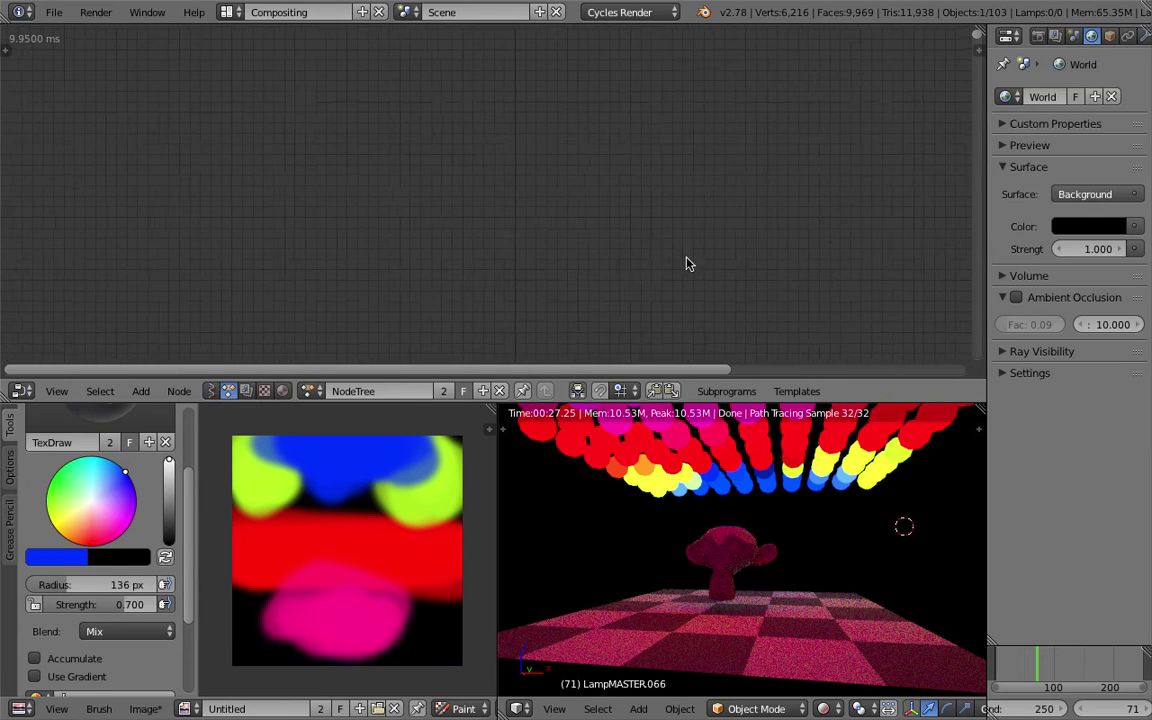
pyautogui.moveTo(613, 199); pyautogui.dragTo(553, 134, button='middle')
pyautogui.scroll(3, 590, 200)
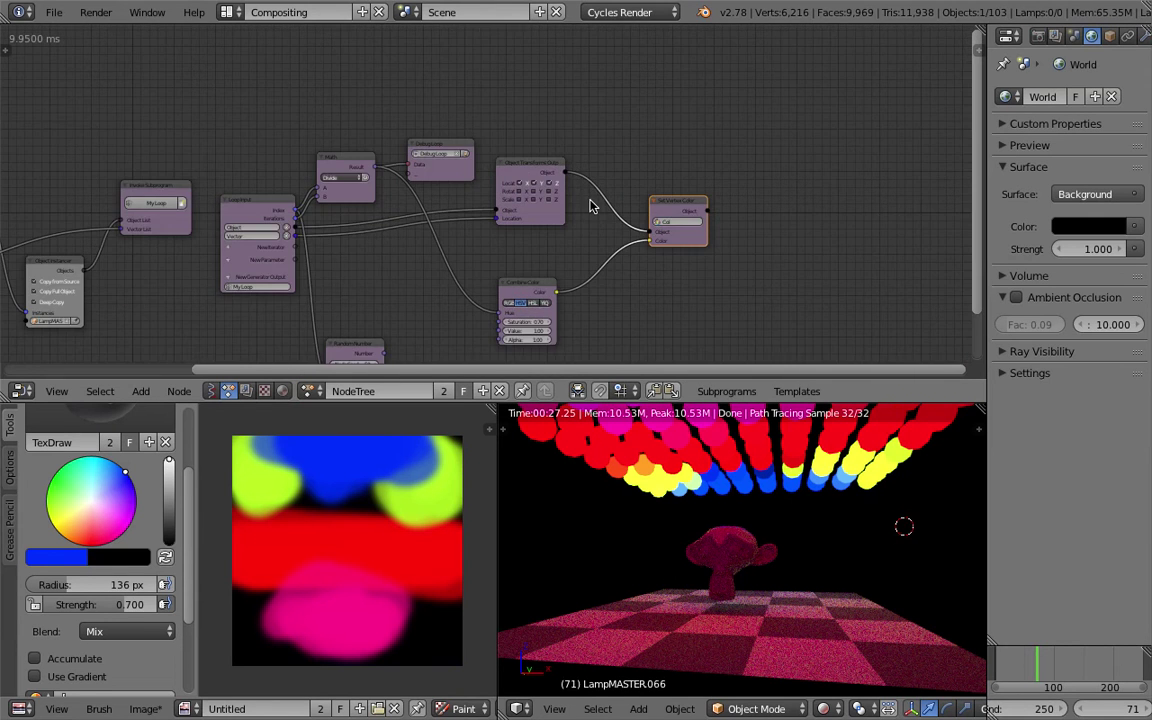
pyautogui.moveTo(590, 206); pyautogui.dragTo(549, 171, button='middle')
pyautogui.scroll(4, 560, 185)
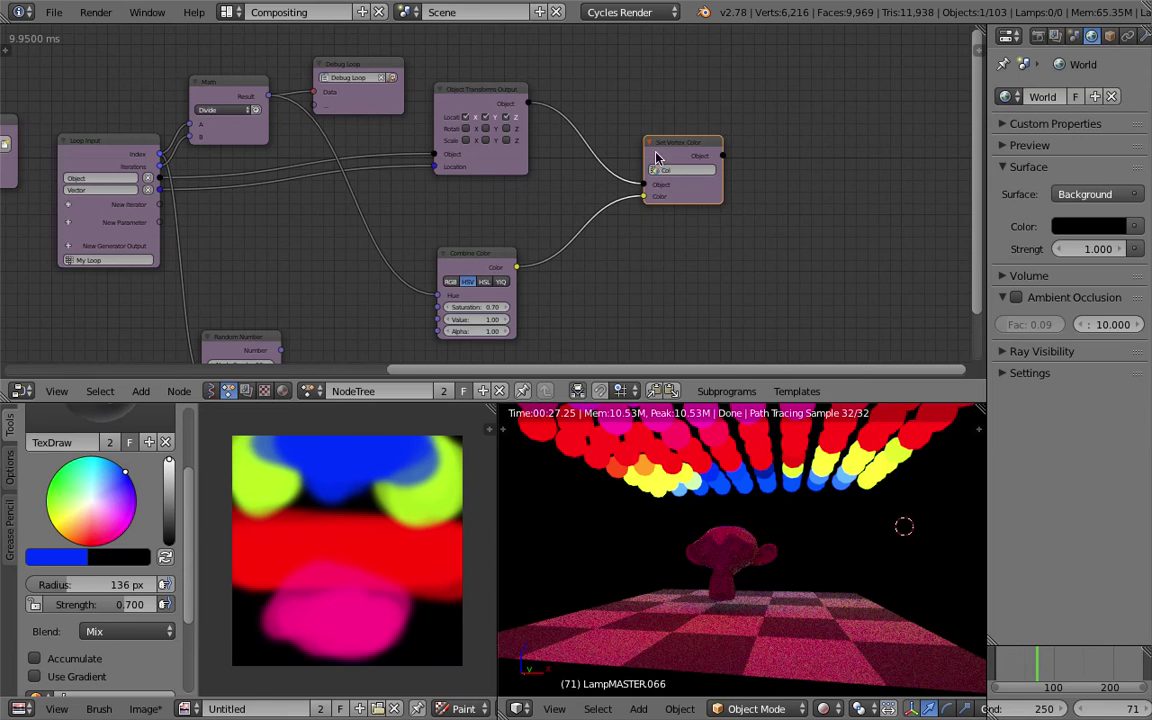
pyautogui.scroll(2, 613, 135)
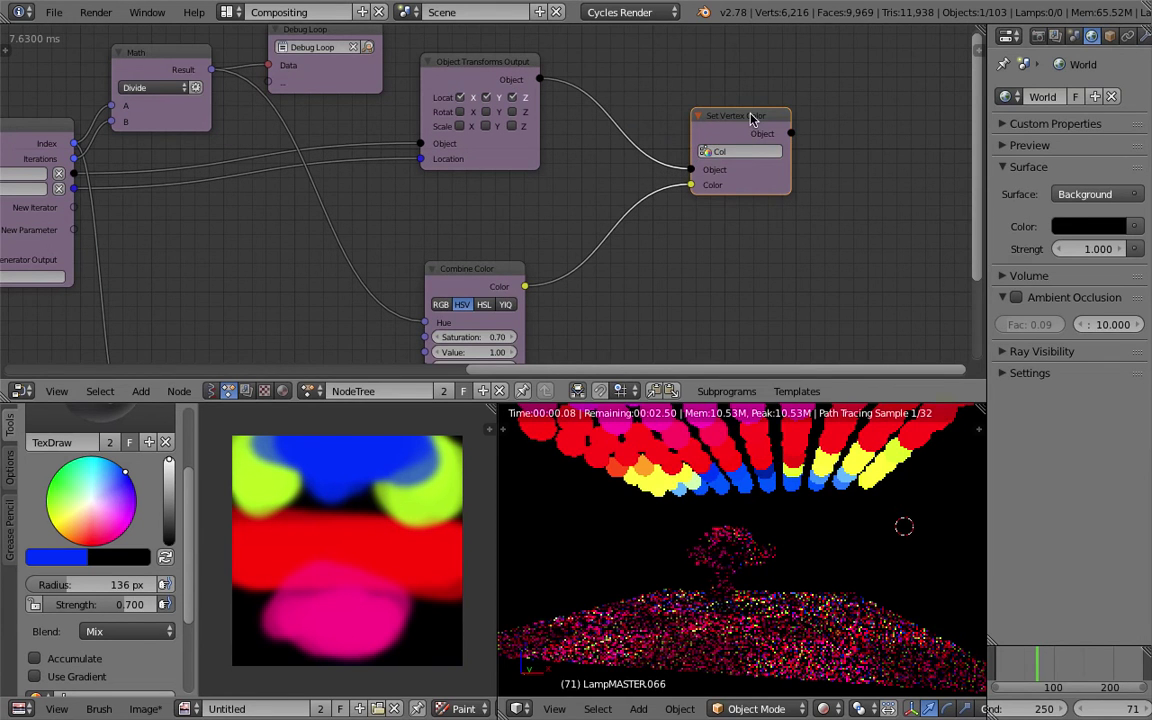
pyautogui.hotkey('shift', 'd')
pyautogui.click(760, 223)
# Set the vertex color layer name of the duplicated Set Vertex Color node to Int and save the file.
pyautogui.moveTo(757, 219); pyautogui.dragTo(702, 180, button='middle')
pyautogui.scroll(2, 708, 182)
pyautogui.hotkey('ctrl', 's')
pyautogui.click(720, 185)
pyautogui.click(736, 222)
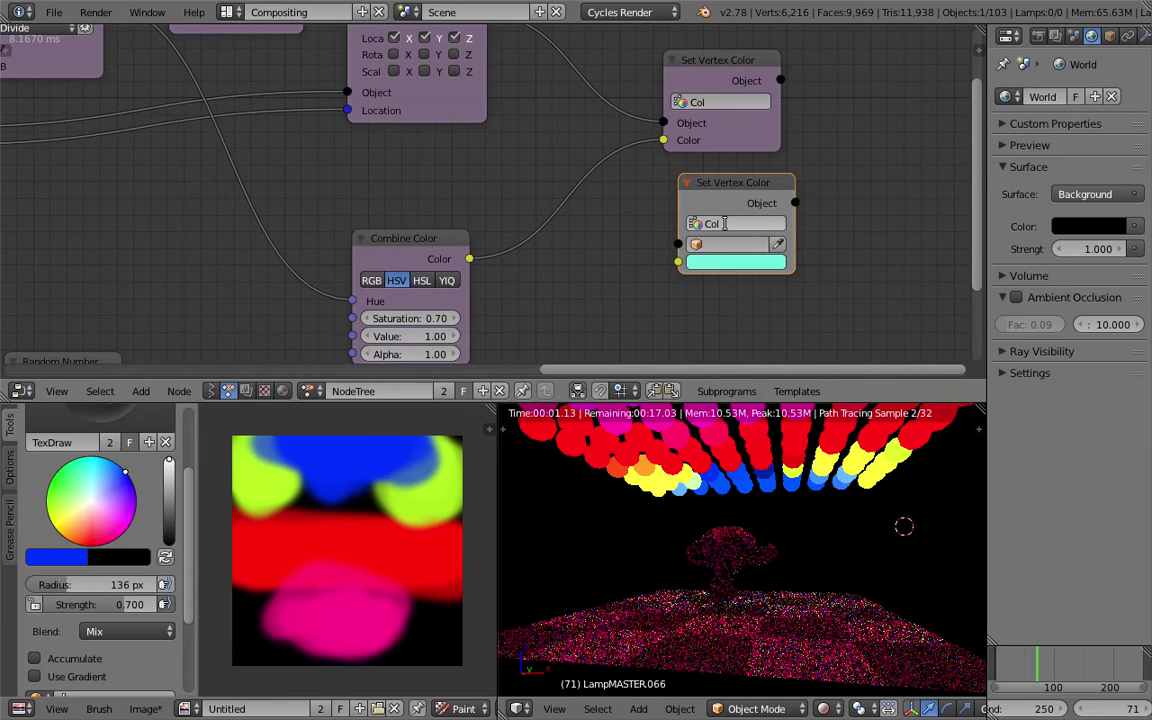
pyautogui.press('Return')
pyautogui.hotkey('ctrl', 's')
pyautogui.click(740, 222)
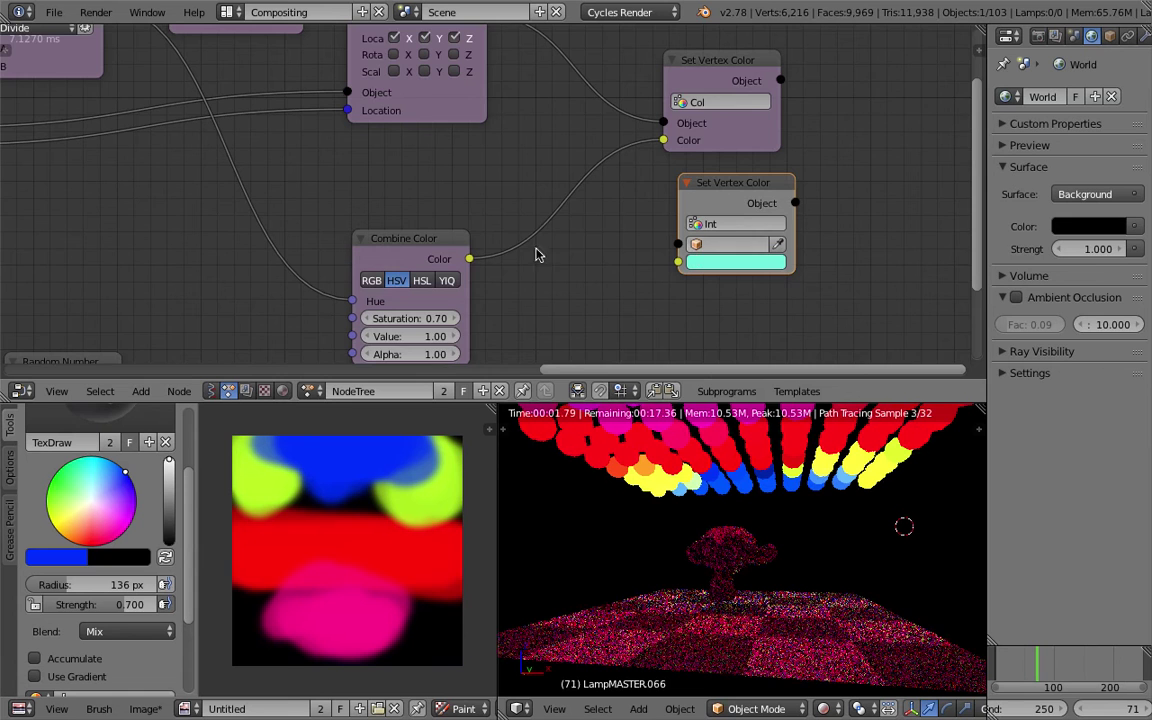
# Link Object Transforms Output's Object to the Int Set Vertex Color node's Object input and move that node away from the original.
pyautogui.scroll(-1, 537, 252)
pyautogui.moveTo(497, 68); pyautogui.dragTo(660, 263)
pyautogui.hotkey('ctrl', 's')
pyautogui.click(532, 288)
pyautogui.moveTo(480, 240); pyautogui.dragTo(493, 172, button='middle')
pyautogui.moveTo(452, 200); pyautogui.dragTo(414, 141)
pyautogui.scroll(-2, 750, 250)
pyautogui.moveTo(725, 200); pyautogui.dragTo(792, 210)
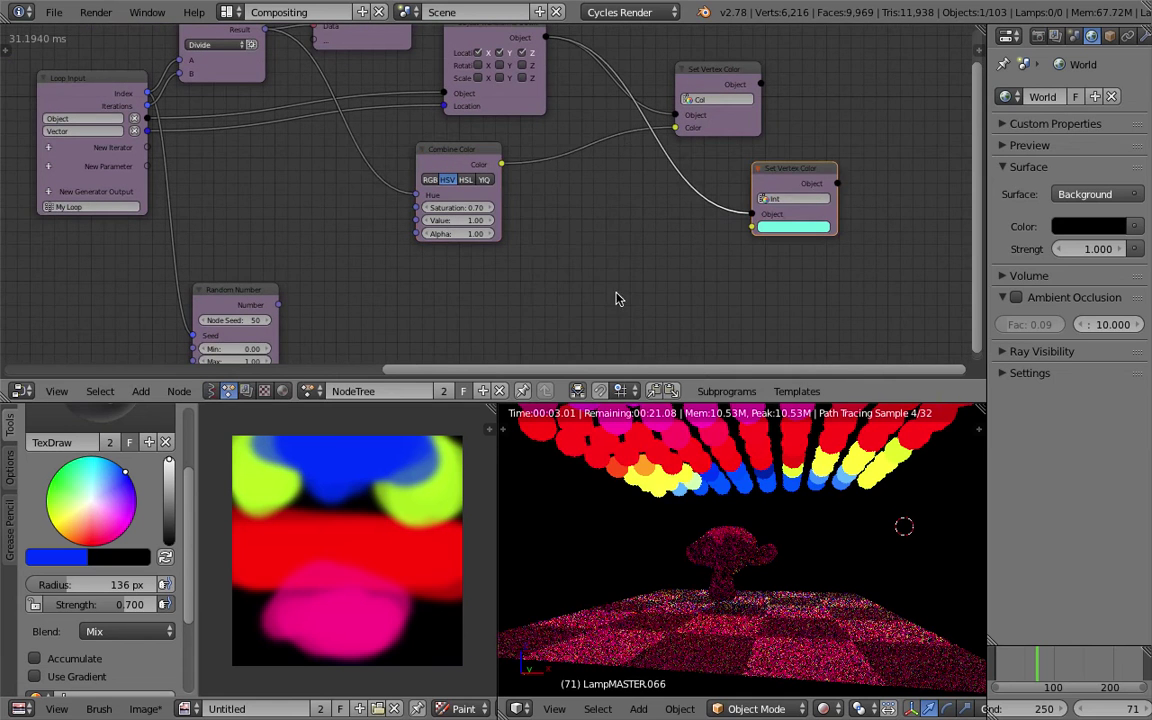
pyautogui.hotkey('shift', 'a')
pyautogui.moveTo(610, 272)
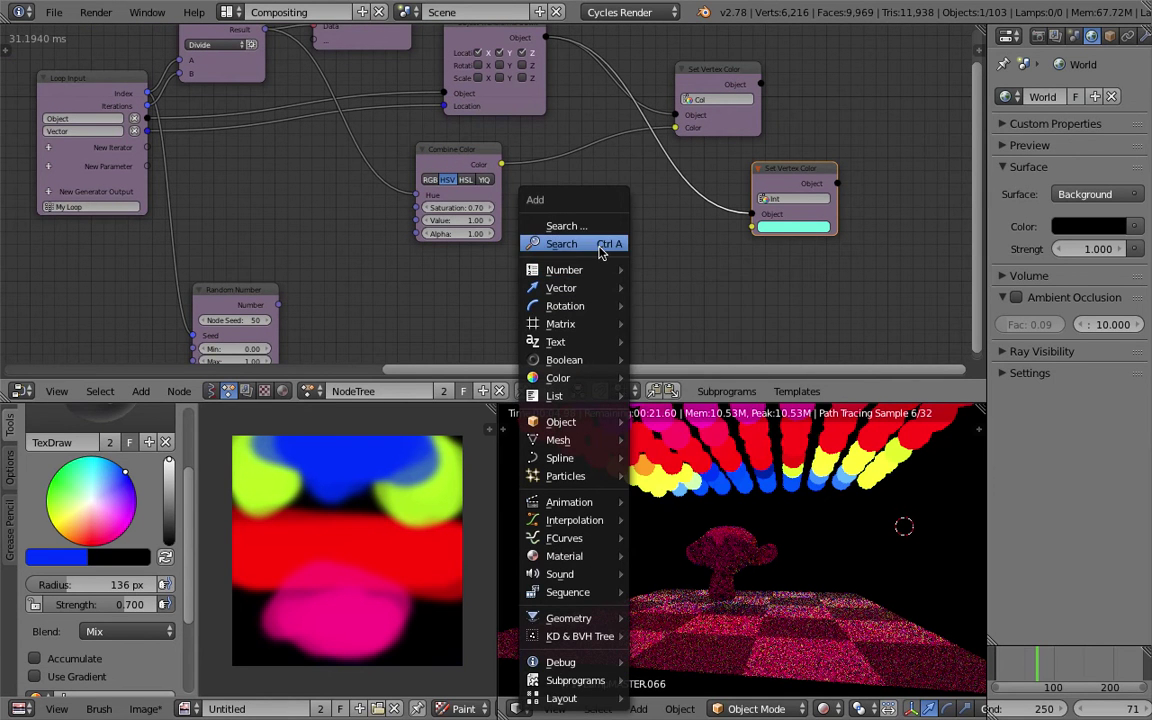
pyautogui.click(570, 244)
pyautogui.press('Escape')
pyautogui.hotkey('shift', 'a')
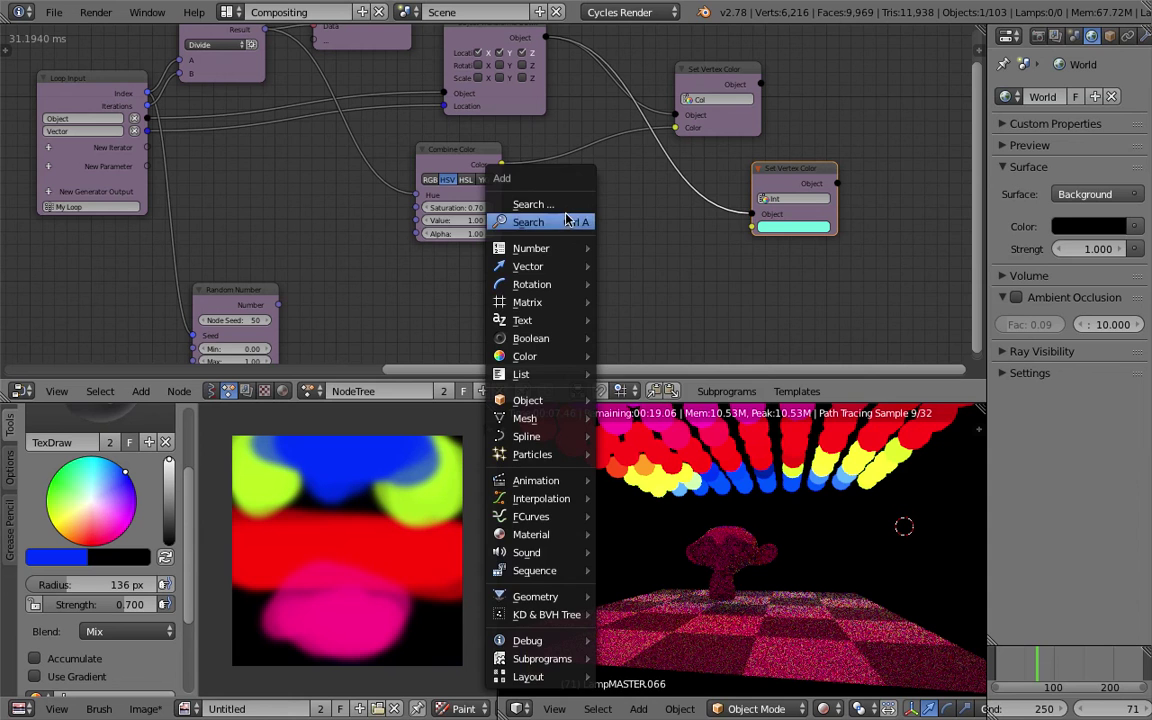
pyautogui.click(575, 222)
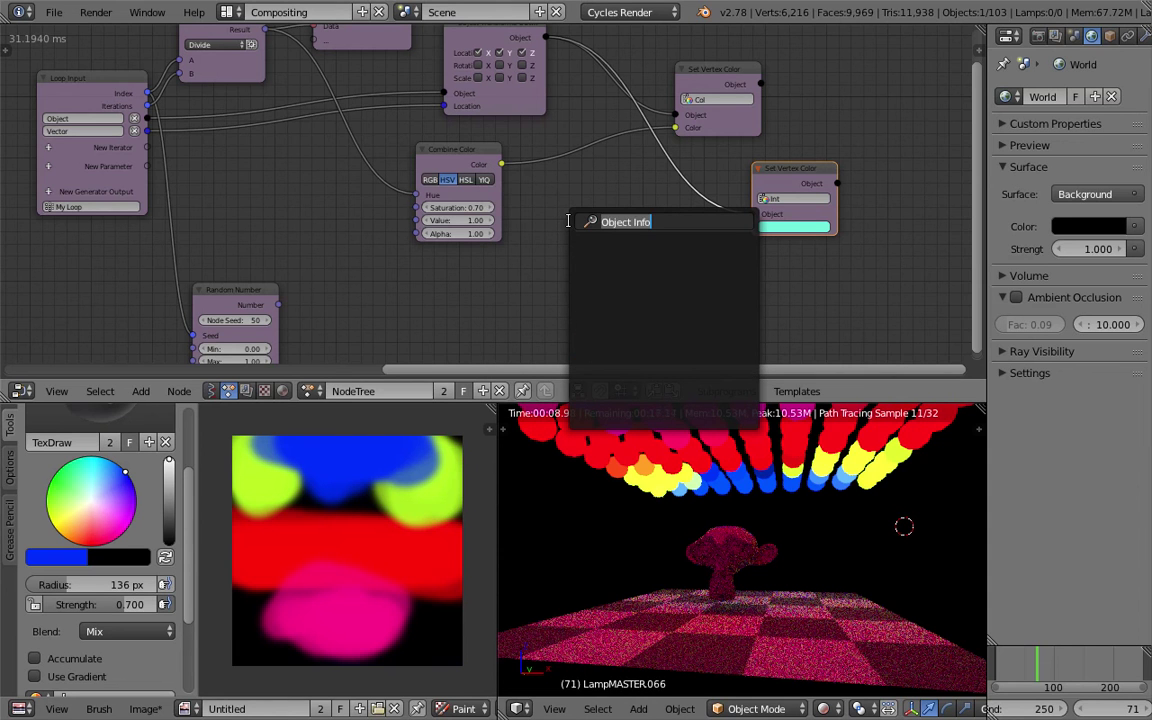
pyautogui.press('Escape')
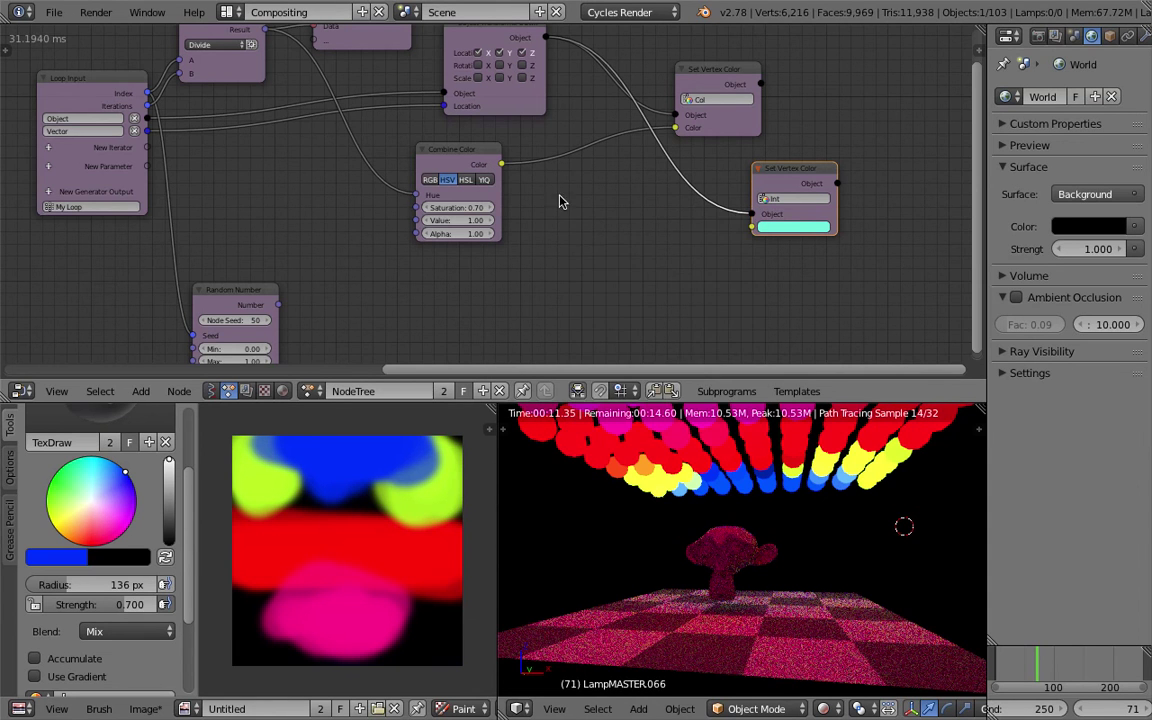
pyautogui.hotkey('shift', 'a')
pyautogui.click(580, 223)
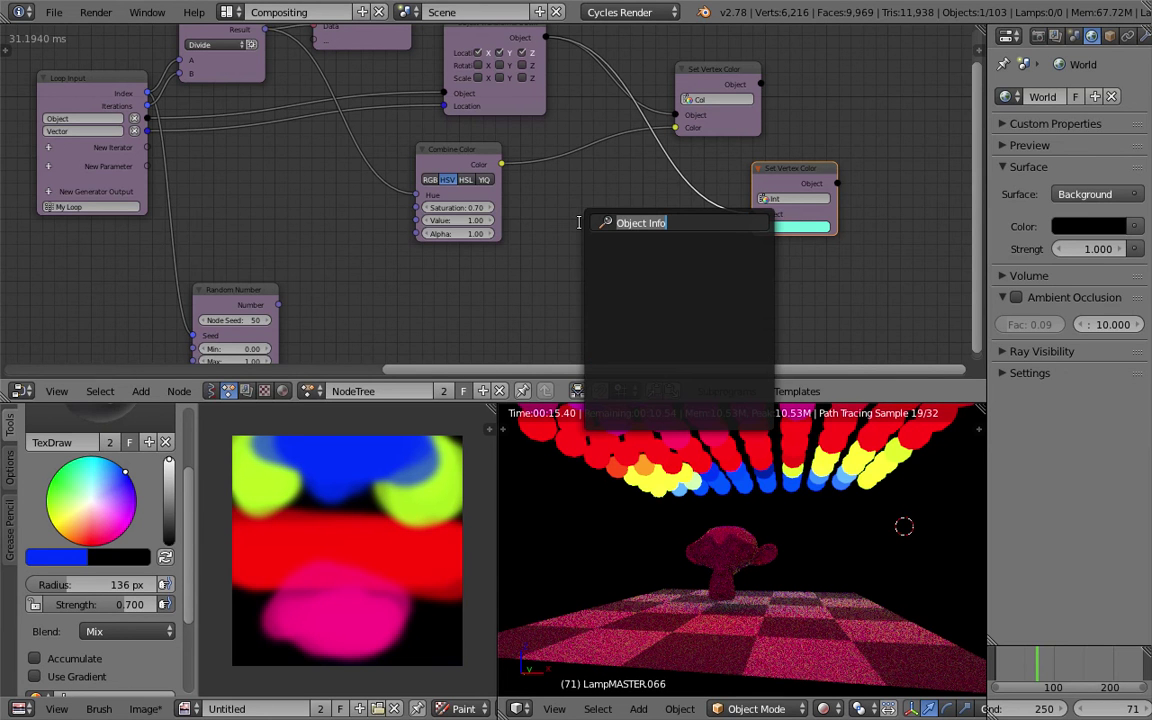
pyautogui.write('rgb')
pyautogui.press('Escape')
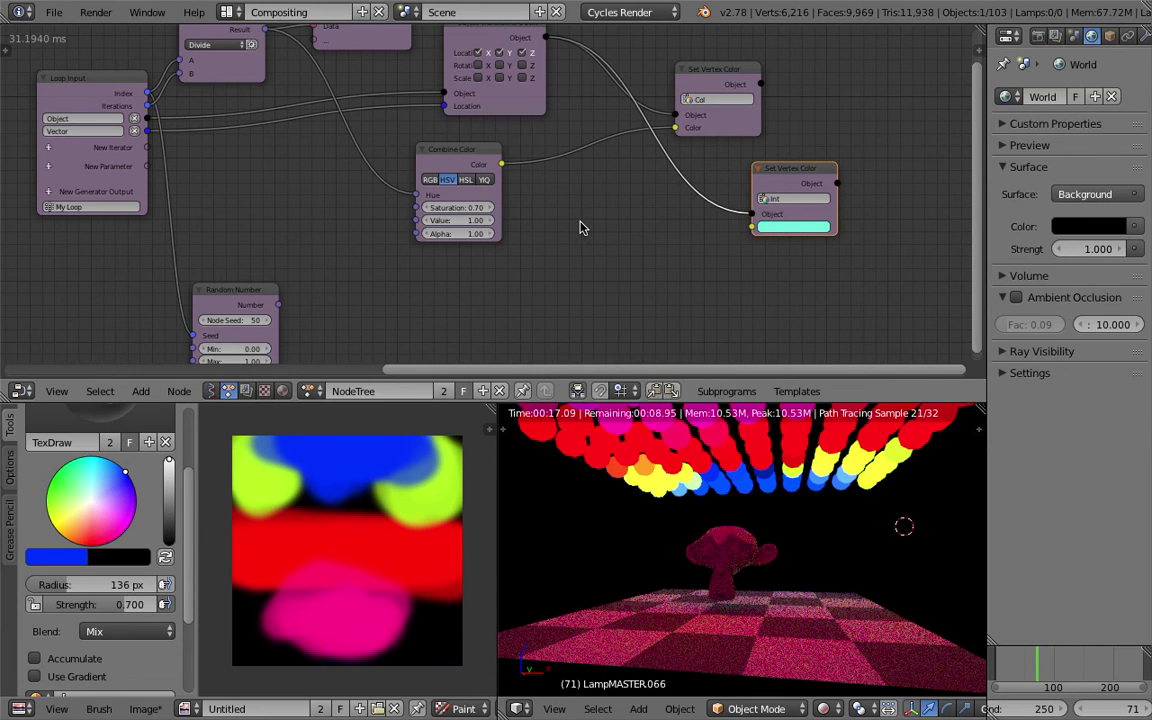
# Set the Int Set Vertex Color node's color to near-white and show the lamp mesh's vertex color layers.
pyautogui.click(775, 226)
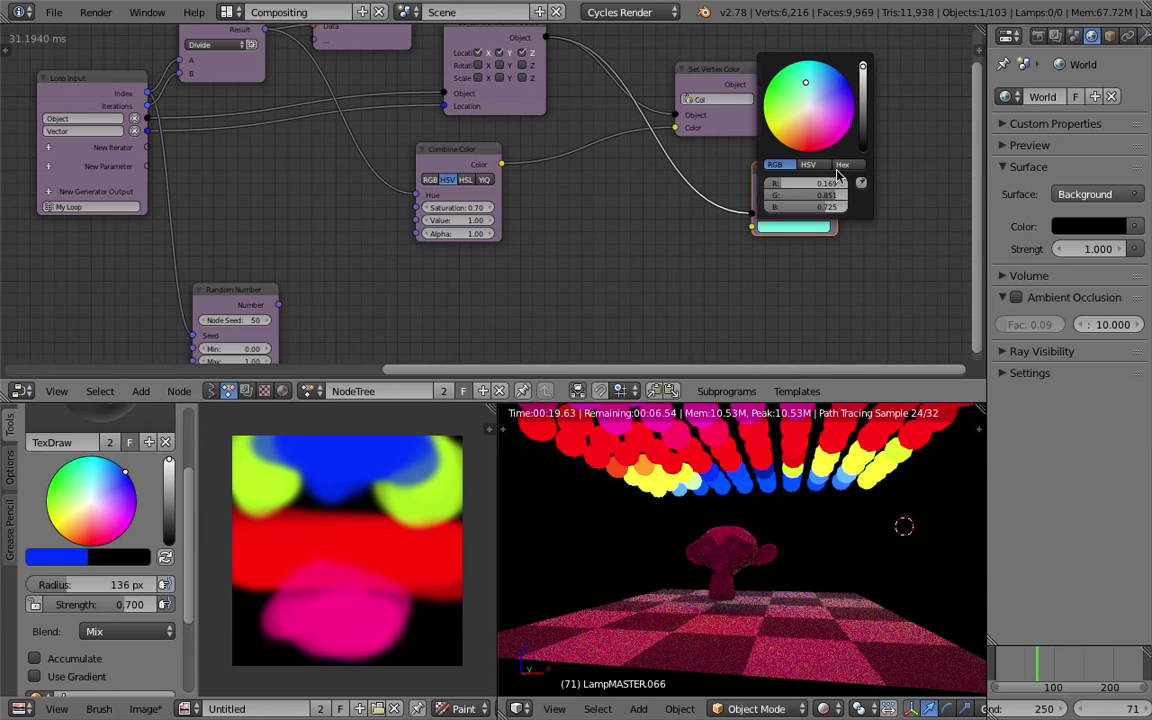
pyautogui.moveTo(778, 184); pyautogui.dragTo(846, 206)
pyautogui.click(808, 164)
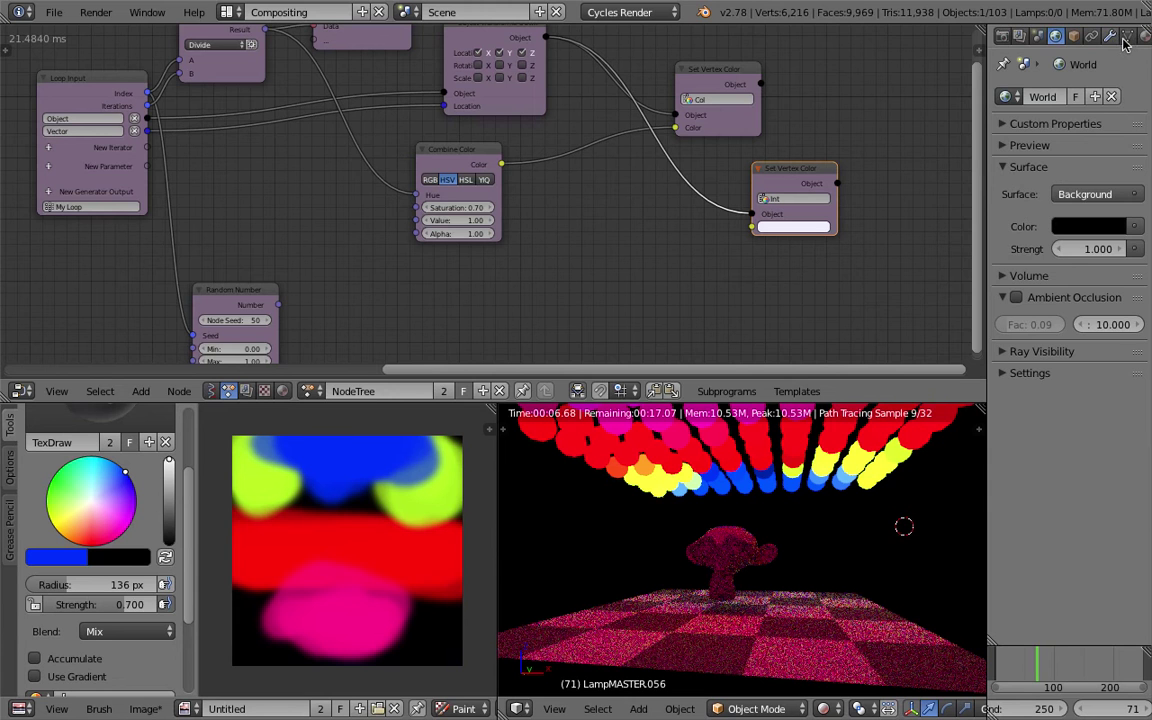
pyautogui.click(1125, 37)
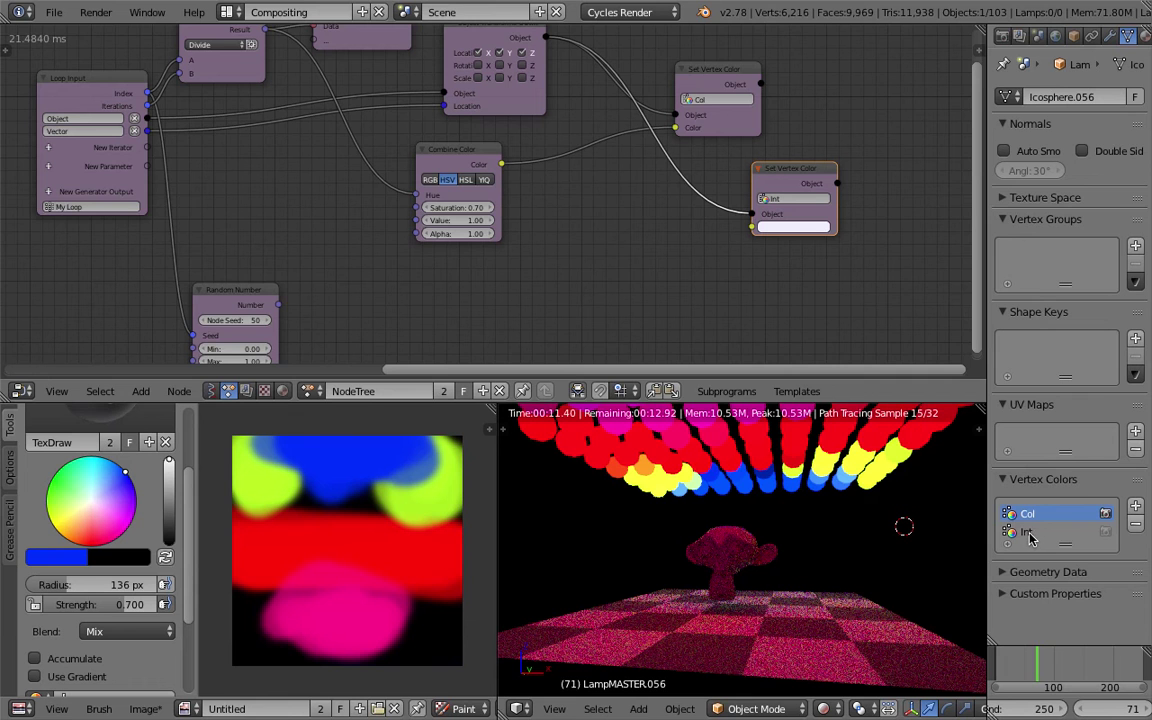
pyautogui.moveTo(790, 298); pyautogui.dragTo(801, 298, button='middle')
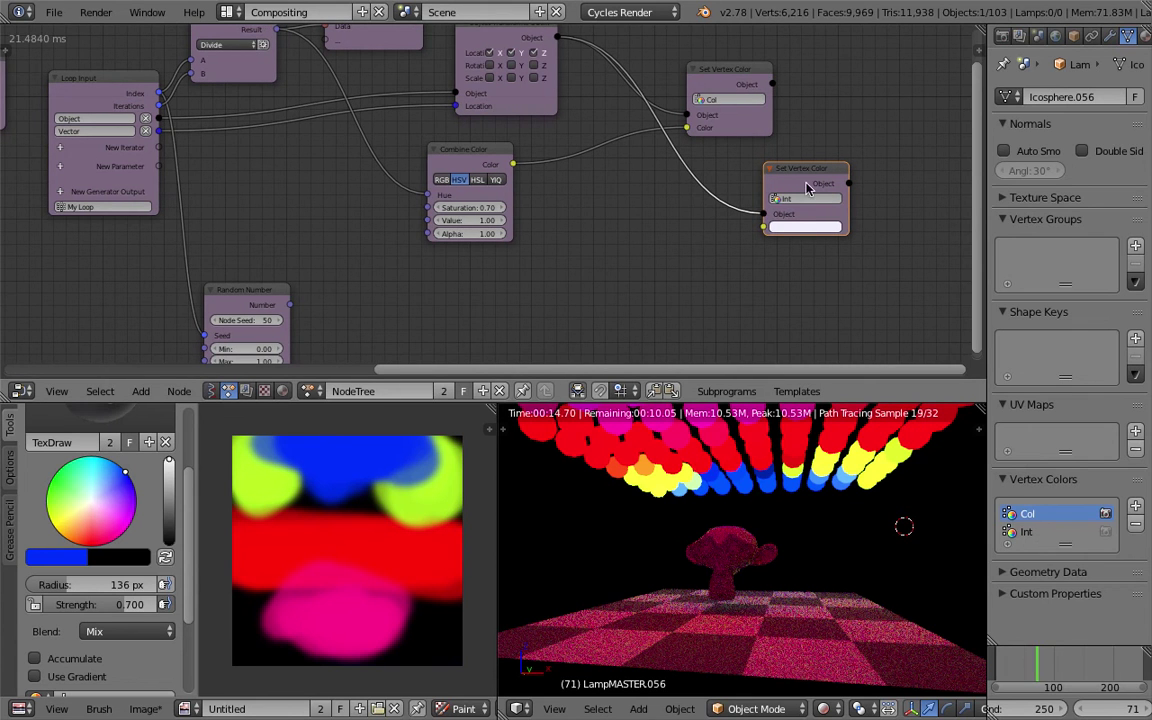
pyautogui.moveTo(791, 200); pyautogui.dragTo(806, 203)
pyautogui.moveTo(671, 229); pyautogui.dragTo(674, 217, button='middle')
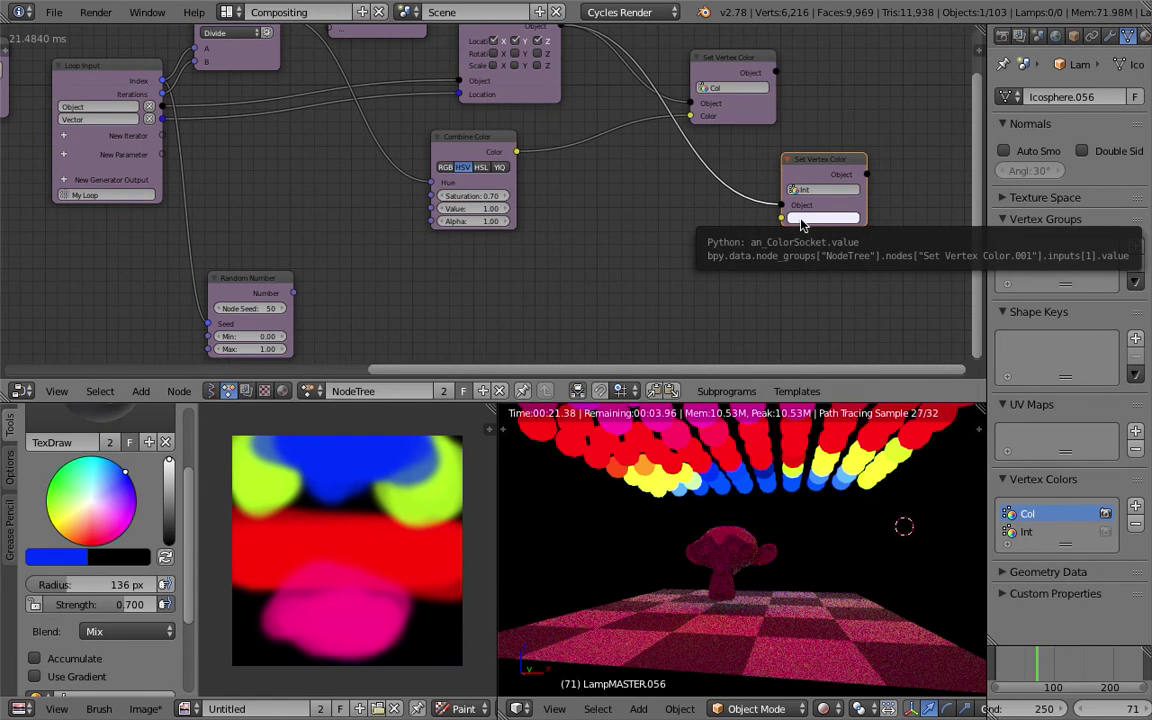
# Add a Random Number node below the Combine Color node in the Animation Nodes tree.
pyautogui.hotkey('shift', 'a')
pyautogui.click(604, 210)
pyautogui.write('randpm')
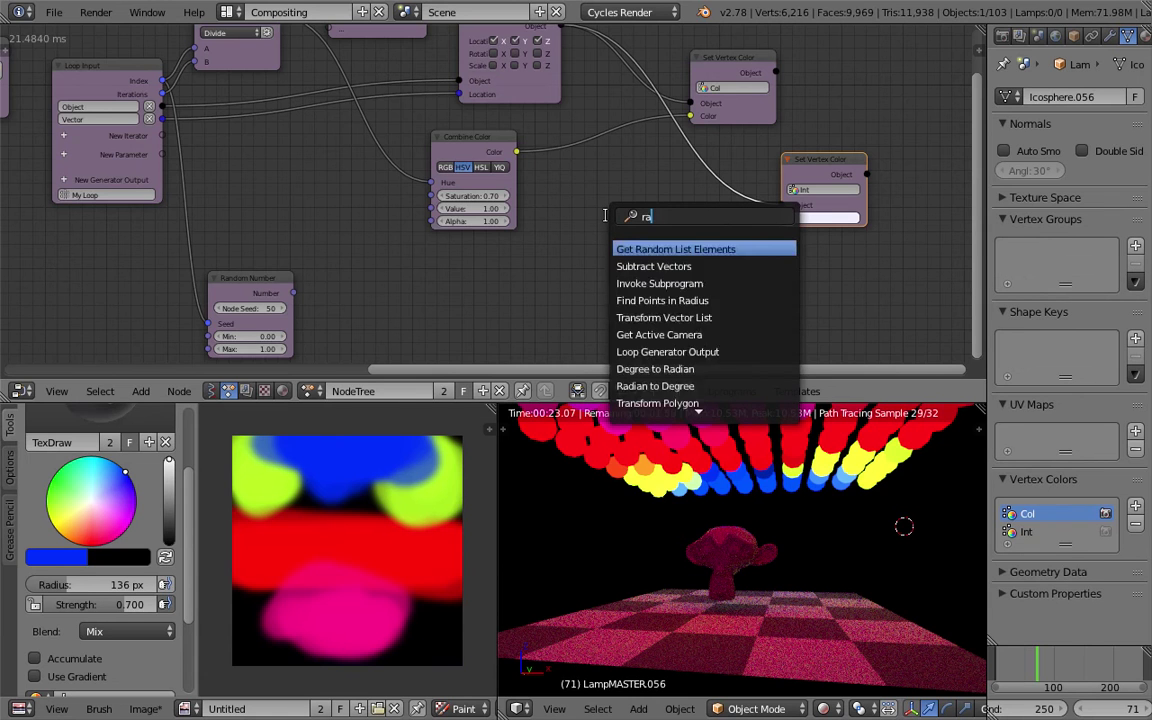
pyautogui.press('BackSpace')
pyautogui.press('BackSpace')
pyautogui.press('BackSpace')
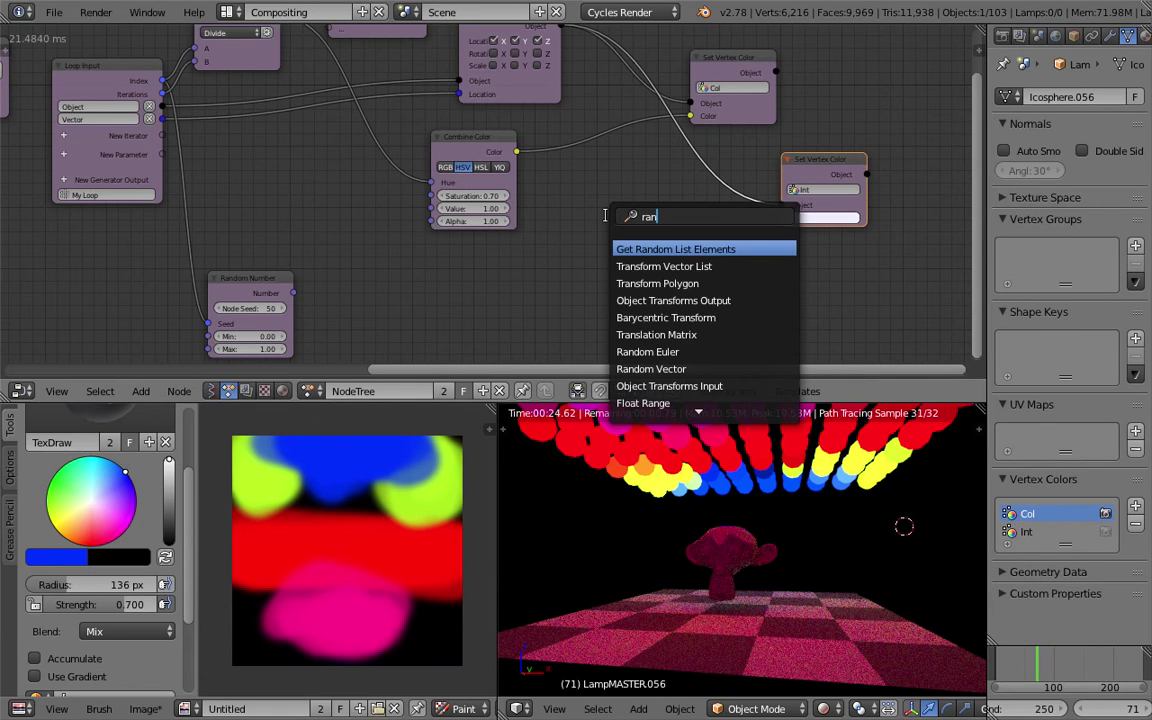
pyautogui.write('dom')
pyautogui.press('Down')
pyautogui.press('Down')
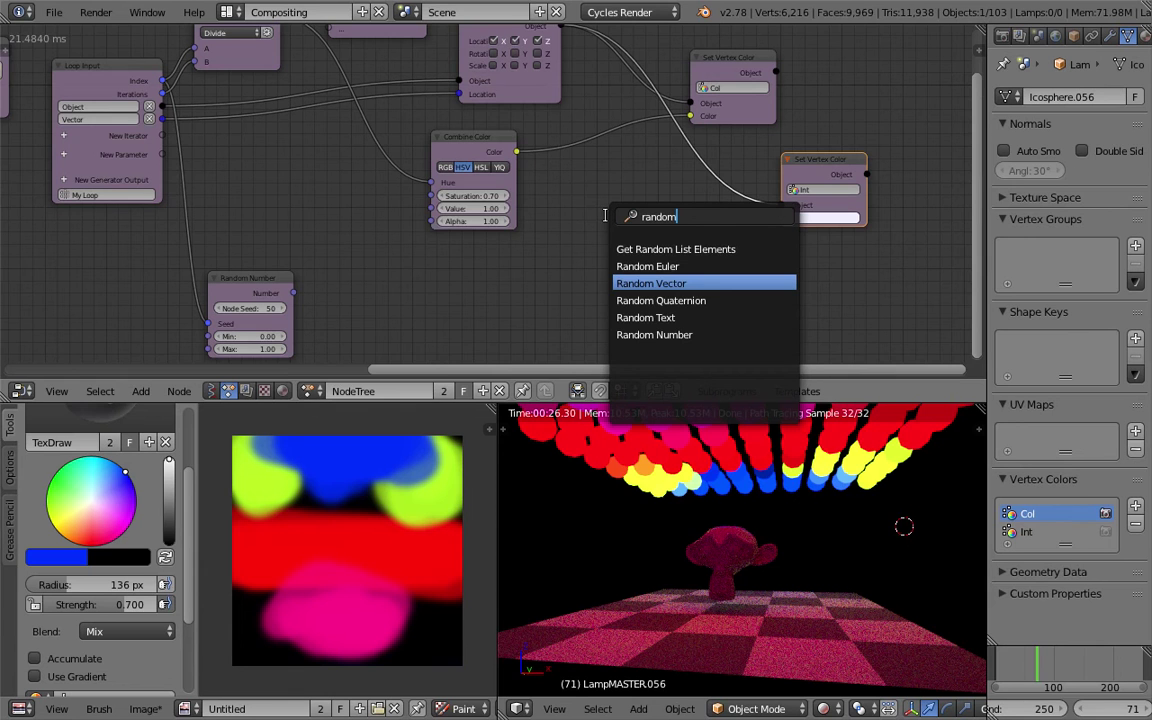
pyautogui.press('Down')
pyautogui.press('Down')
pyautogui.press('Down')
pyautogui.press('Return')
pyautogui.click(584, 218)
# Link Loop Input's Index to the new Random Number's Seed and set its range from 1 to 10, making room beside it.
pyautogui.moveTo(163, 80); pyautogui.dragTo(592, 270)
pyautogui.click(625, 293)
pyautogui.write('10')
pyautogui.press('Return')
pyautogui.moveTo(635, 231); pyautogui.dragTo(802, 216)
pyautogui.click(586, 286)
pyautogui.write('1')
pyautogui.press('Return')
pyautogui.moveTo(840, 160); pyautogui.dragTo(882, 154)
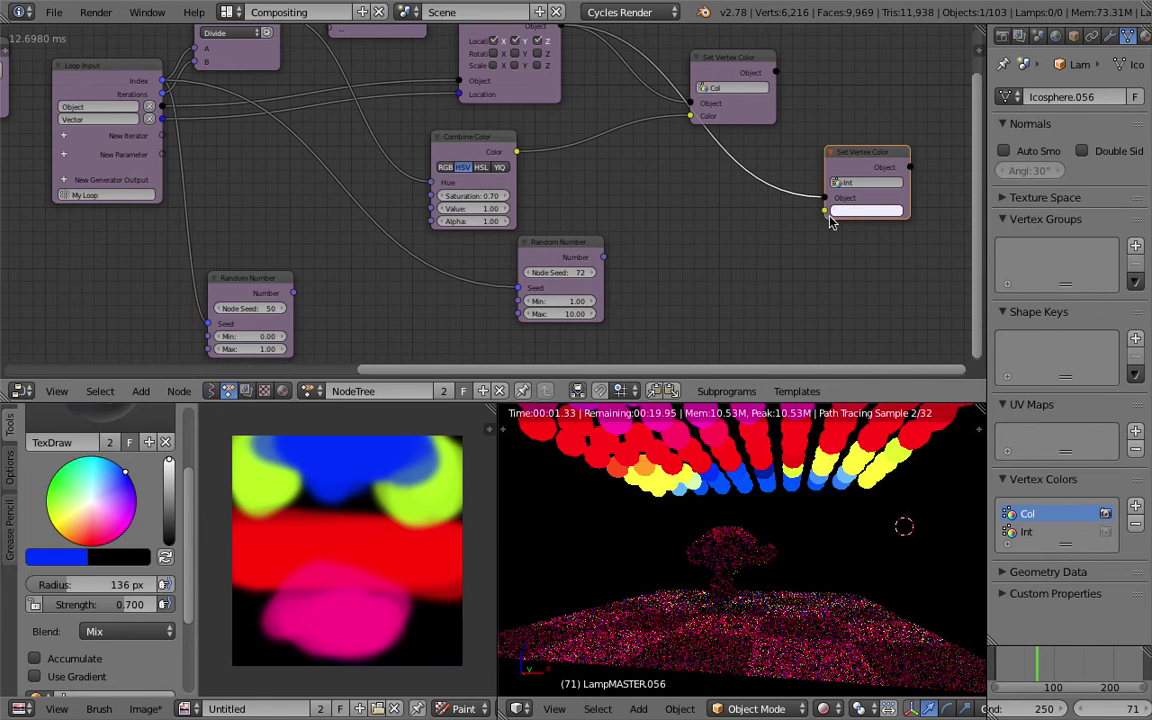
# Add a Create Float List node between the new Random Number node and the Int Set Vertex Color node.
pyautogui.scroll(1, 720, 243)
pyautogui.moveTo(720, 243); pyautogui.dragTo(674, 209, button='middle')
pyautogui.hotkey('ctrl', 's')
pyautogui.click(695, 227)
pyautogui.hotkey('ctrl', 'a')
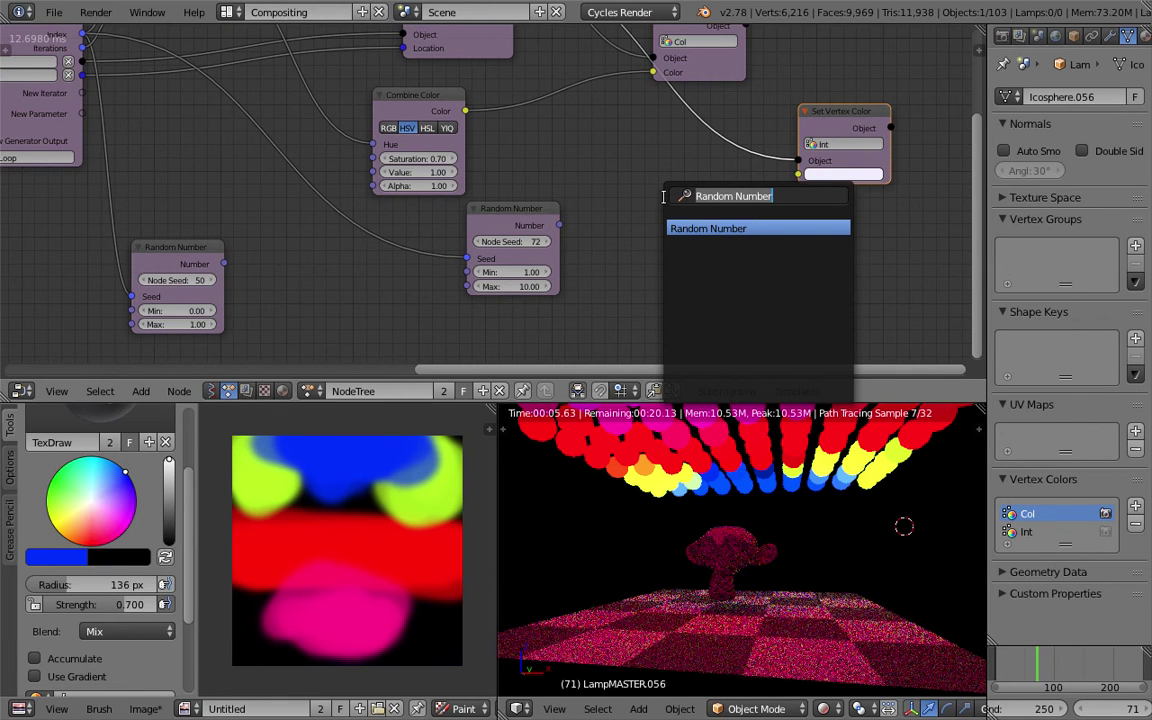
pyautogui.write('floa')
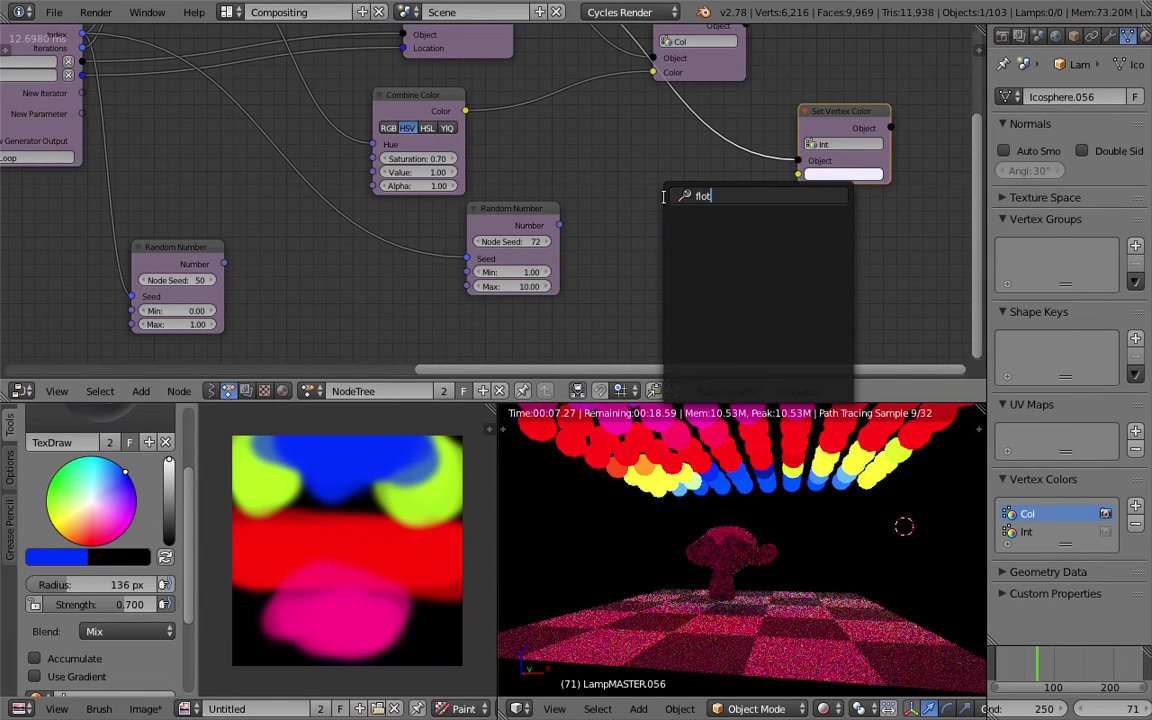
pyautogui.write('t li')
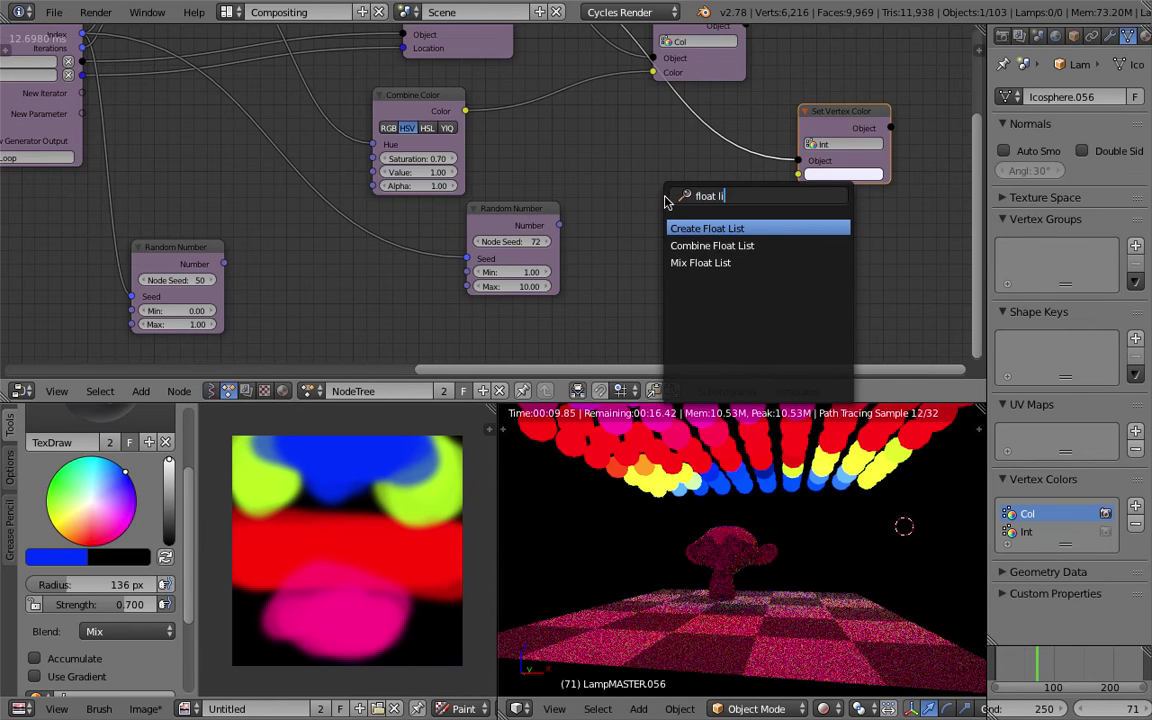
pyautogui.press('Return')
pyautogui.click(667, 229)
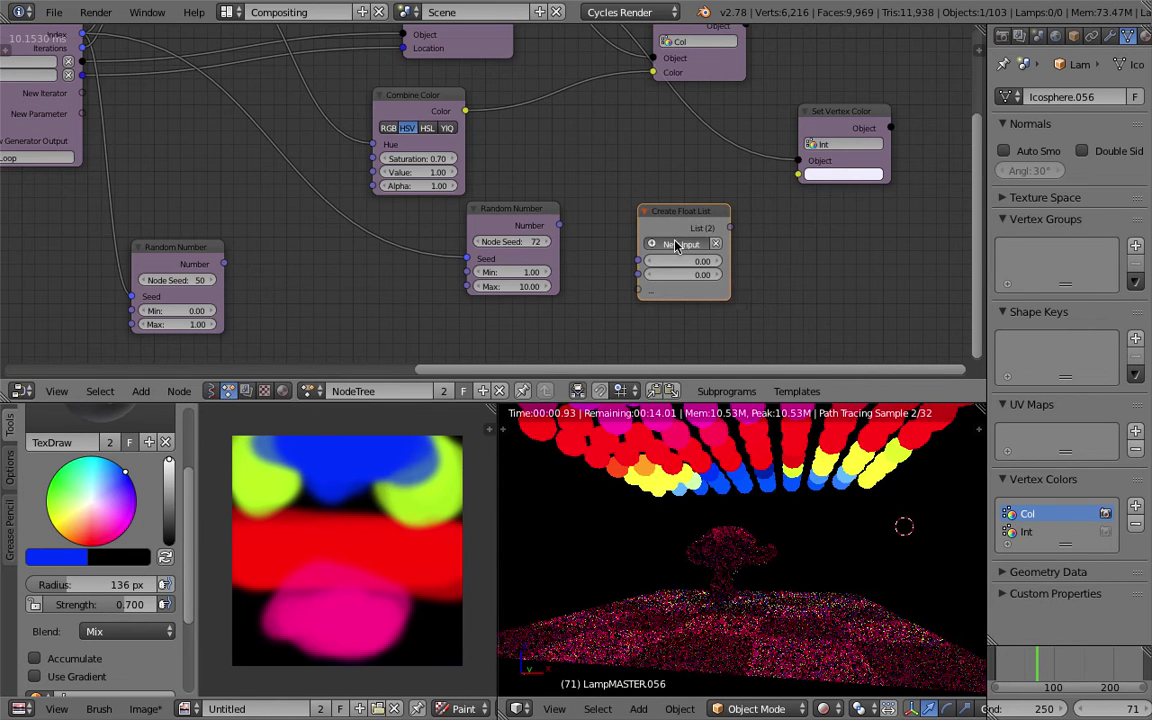
# Expand the Create Float List node to four elements and set the fourth element to 1.00.
pyautogui.click(675, 244)
pyautogui.click(675, 244)
pyautogui.hotkey('ctrl', 's')
pyautogui.click(687, 248)
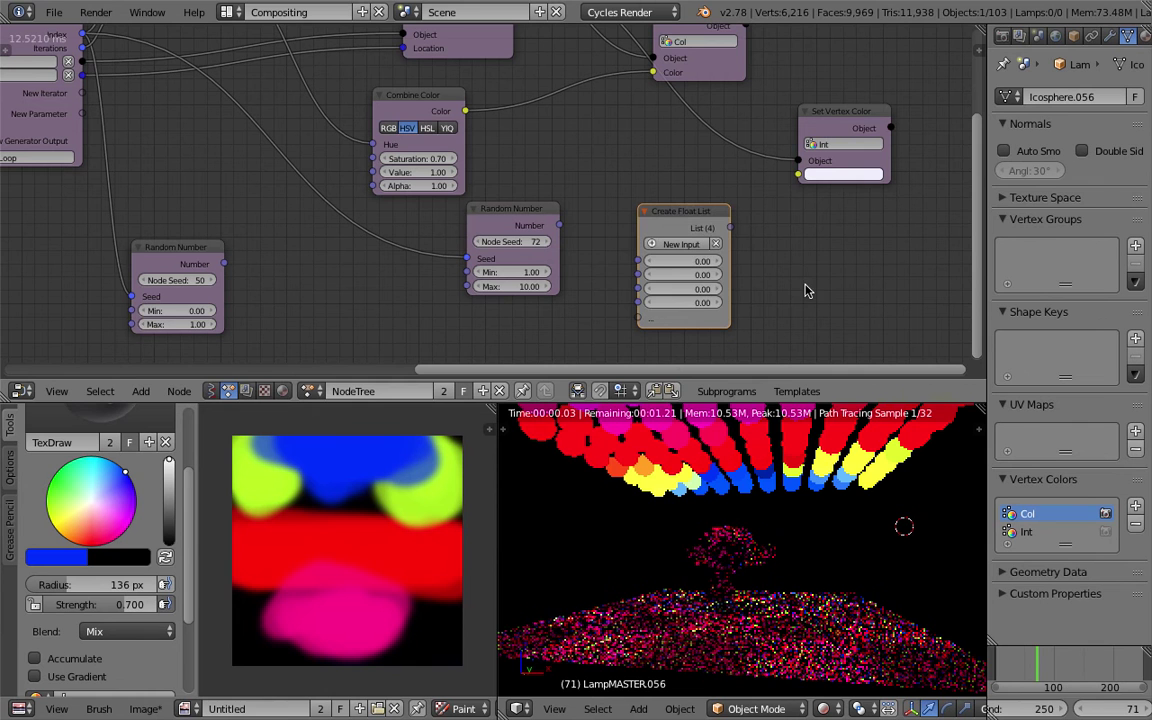
pyautogui.click(702, 299)
pyautogui.write('1')
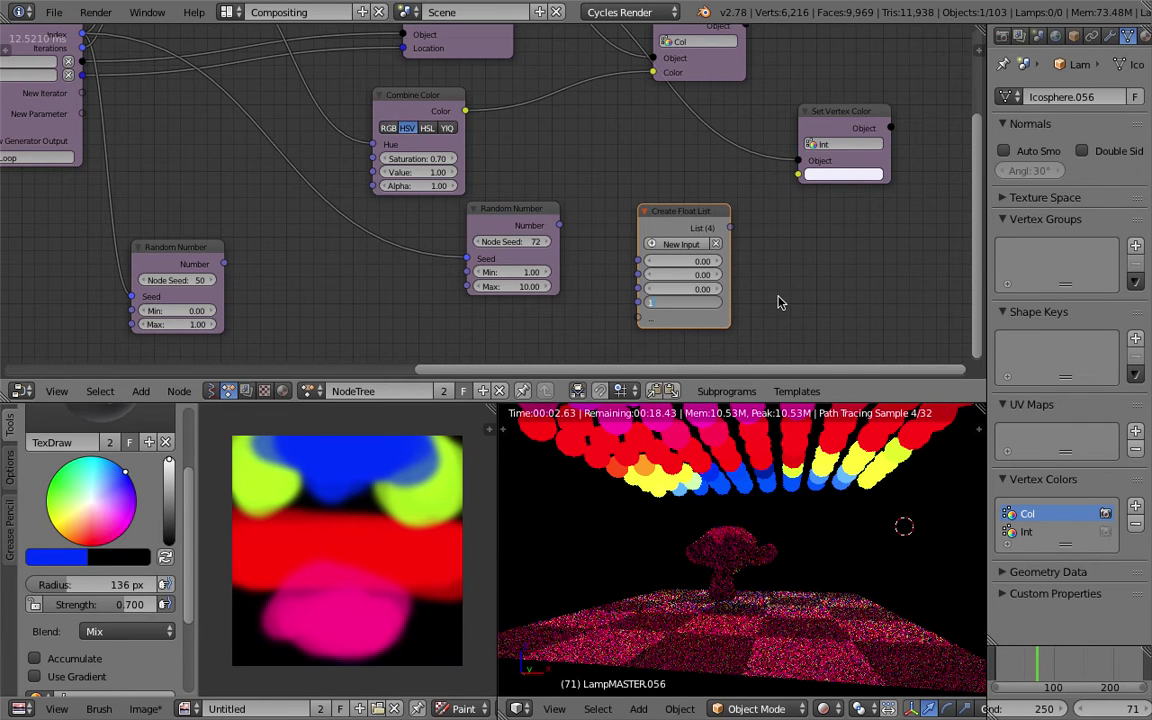
pyautogui.press('Return')
# Link the new Random Number's output to the first three Create Float List elements and move the list node closer.
pyautogui.moveTo(559, 225); pyautogui.dragTo(637, 288)
pyautogui.hotkey('ctrl', 's')
pyautogui.click(614, 275)
pyautogui.moveTo(705, 215); pyautogui.dragTo(654, 225)
# Add a Convert node after the Create Float List node.
pyautogui.hotkey('ctrl', 'a')
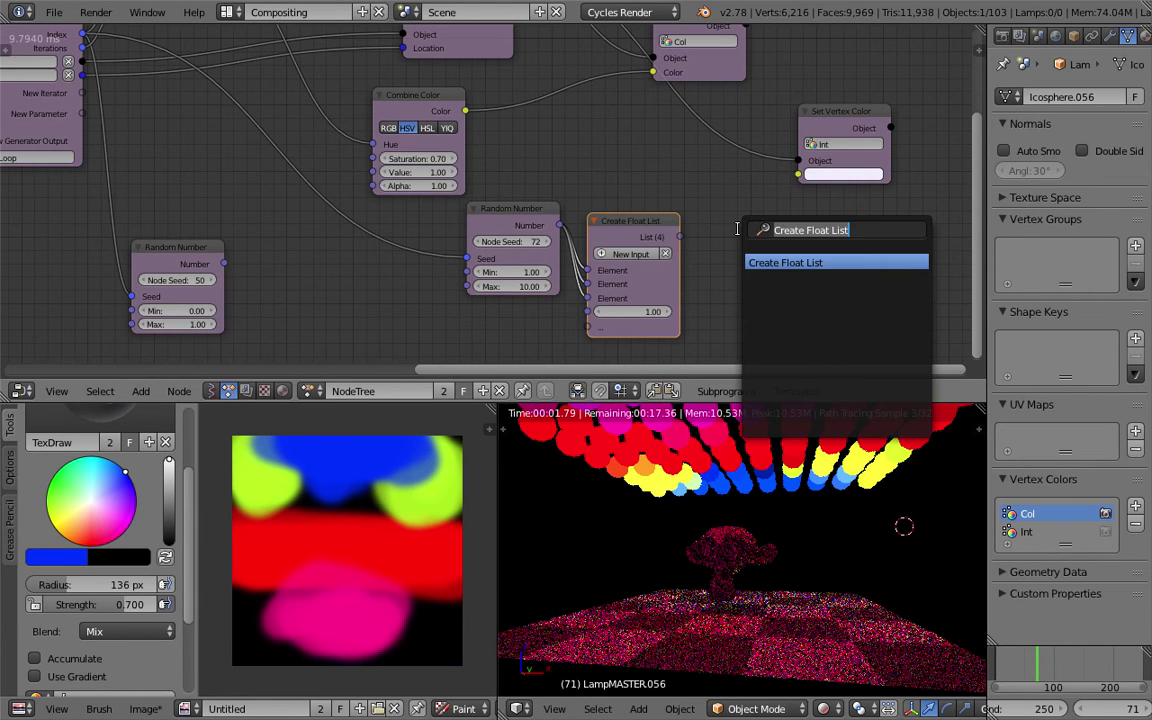
pyautogui.write('conv')
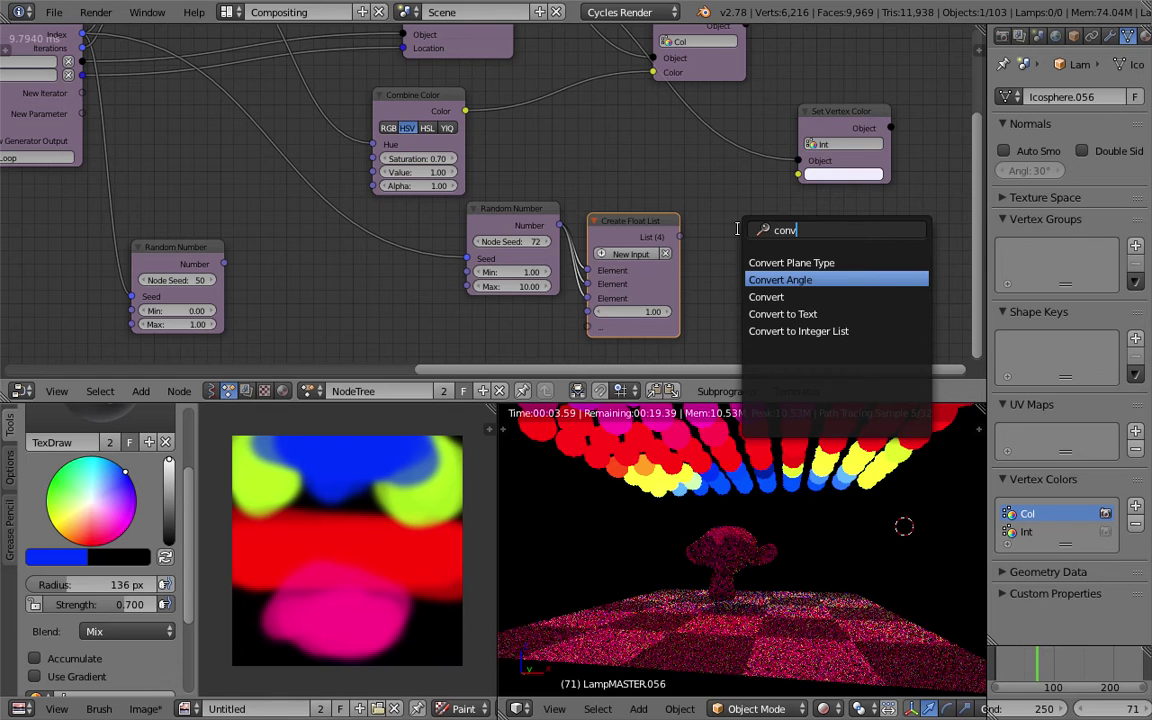
pyautogui.press('Return')
pyautogui.hotkey('ctrl', 's')
pyautogui.click(739, 229)
# Link the float list through the Convert node into the Int Set Vertex Color node's Color input and tidy their spacing.
pyautogui.moveTo(680, 237); pyautogui.dragTo(738, 274)
pyautogui.moveTo(831, 253); pyautogui.dragTo(798, 174)
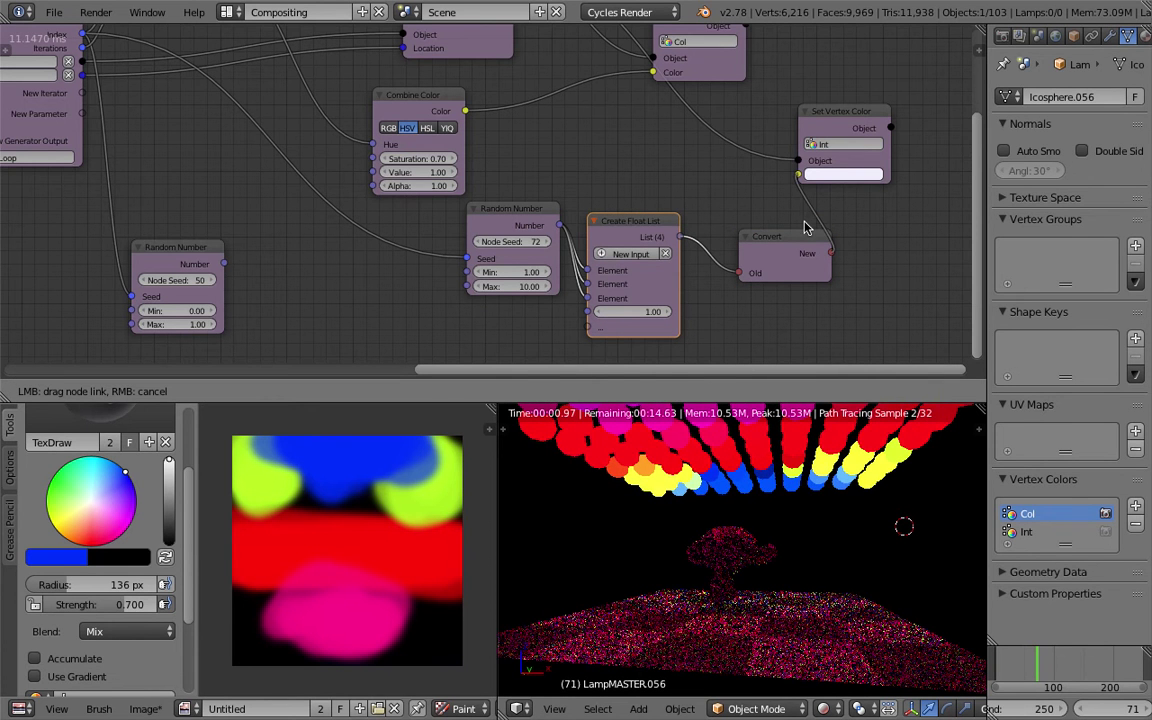
pyautogui.moveTo(796, 241); pyautogui.dragTo(761, 230)
pyautogui.moveTo(857, 170); pyautogui.dragTo(913, 175)
pyautogui.hotkey('ctrl', 's')
pyautogui.click(787, 243)
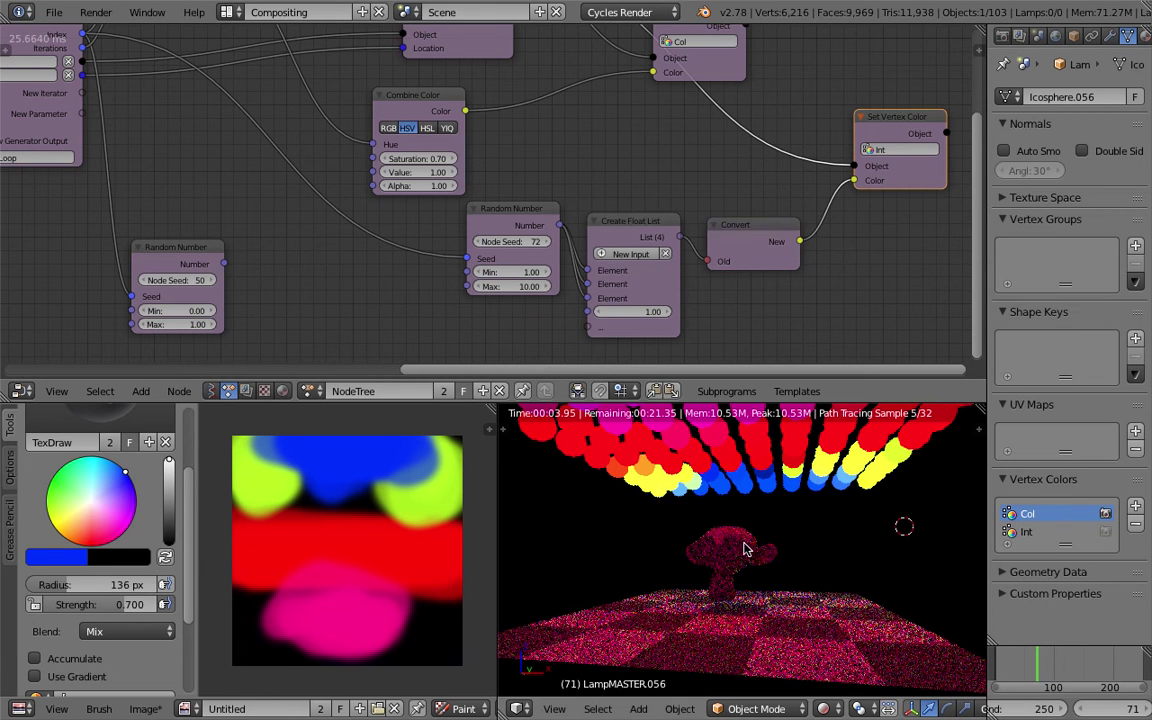
# Return to the LampMAT shader tree and space the Col and Int Attribute nodes apart above the Image Texture node.
pyautogui.click(282, 391)
pyautogui.moveTo(324, 165); pyautogui.dragTo(493, 307, button='middle')
pyautogui.scroll(2, 493, 307)
pyautogui.scroll(1, 640, 268)
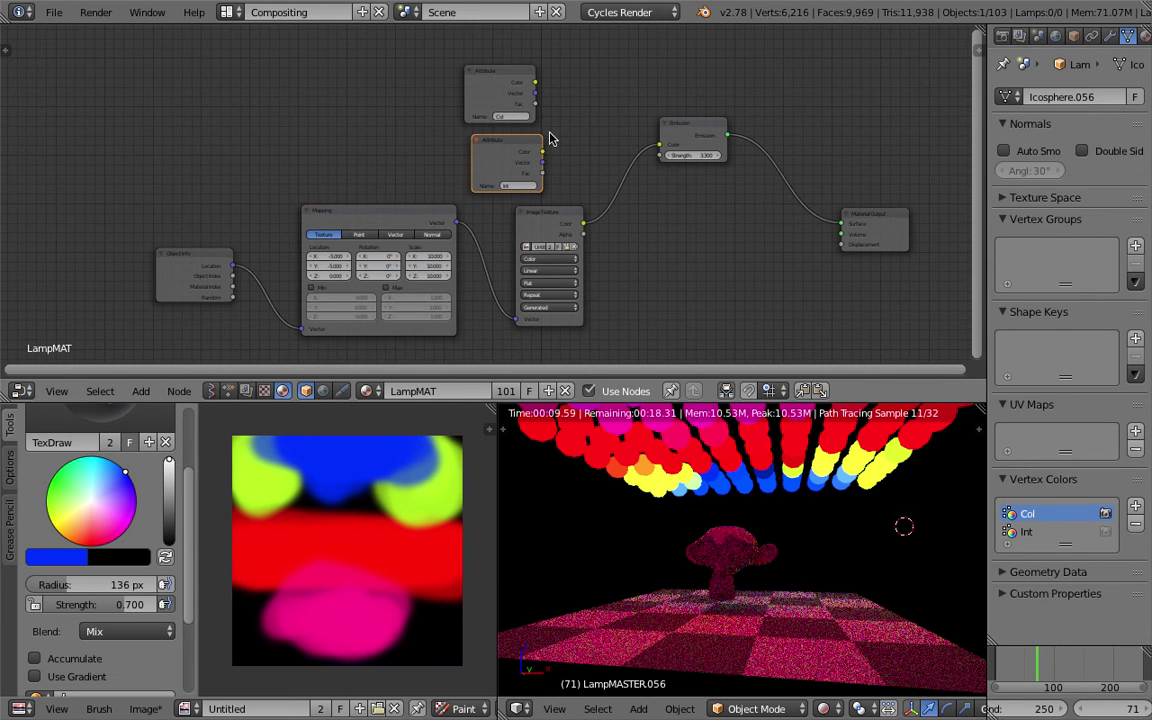
pyautogui.moveTo(514, 103); pyautogui.dragTo(522, 90)
pyautogui.click(530, 136)
pyautogui.scroll(1, 515, 140)
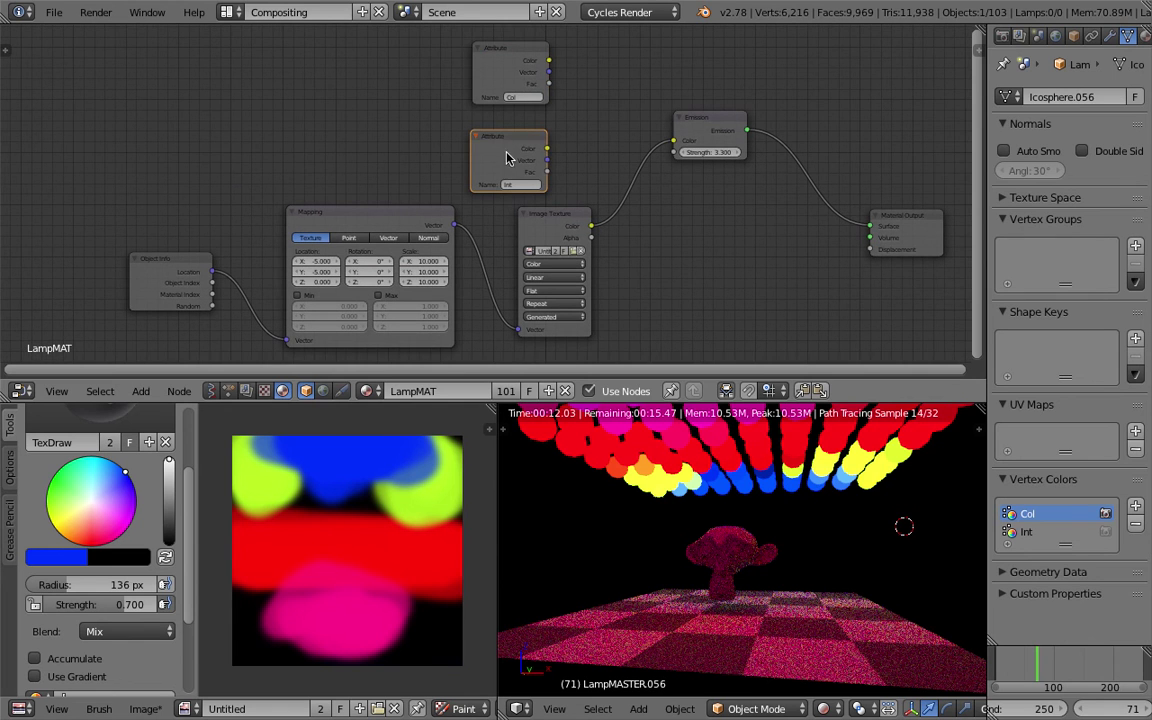
# Link the Int Attribute node's Color output to the Emission node's Strength input in LampMAT and save the file.
pyautogui.moveTo(547, 148); pyautogui.dragTo(674, 152)
pyautogui.hotkey('ctrl', 's')
pyautogui.click(615, 160)
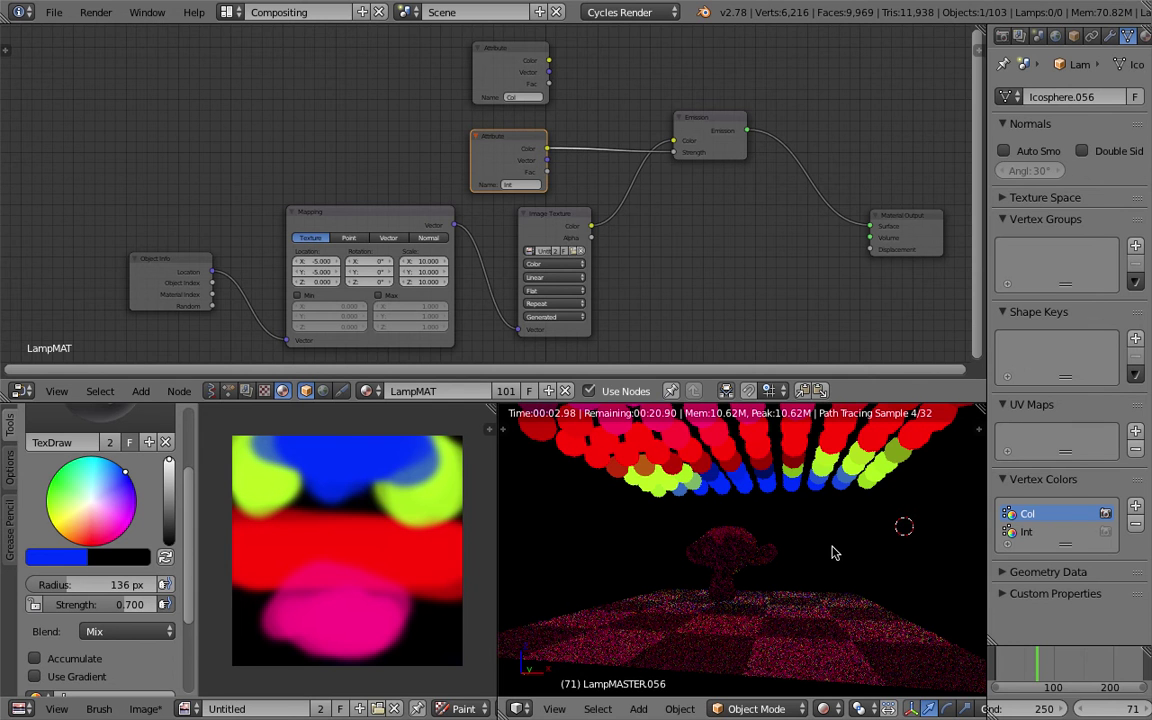
# Link the Int Attribute node's Fac output to the Emission node's Strength input in LampMAT and save the file.
pyautogui.moveTo(548, 174); pyautogui.dragTo(674, 152)
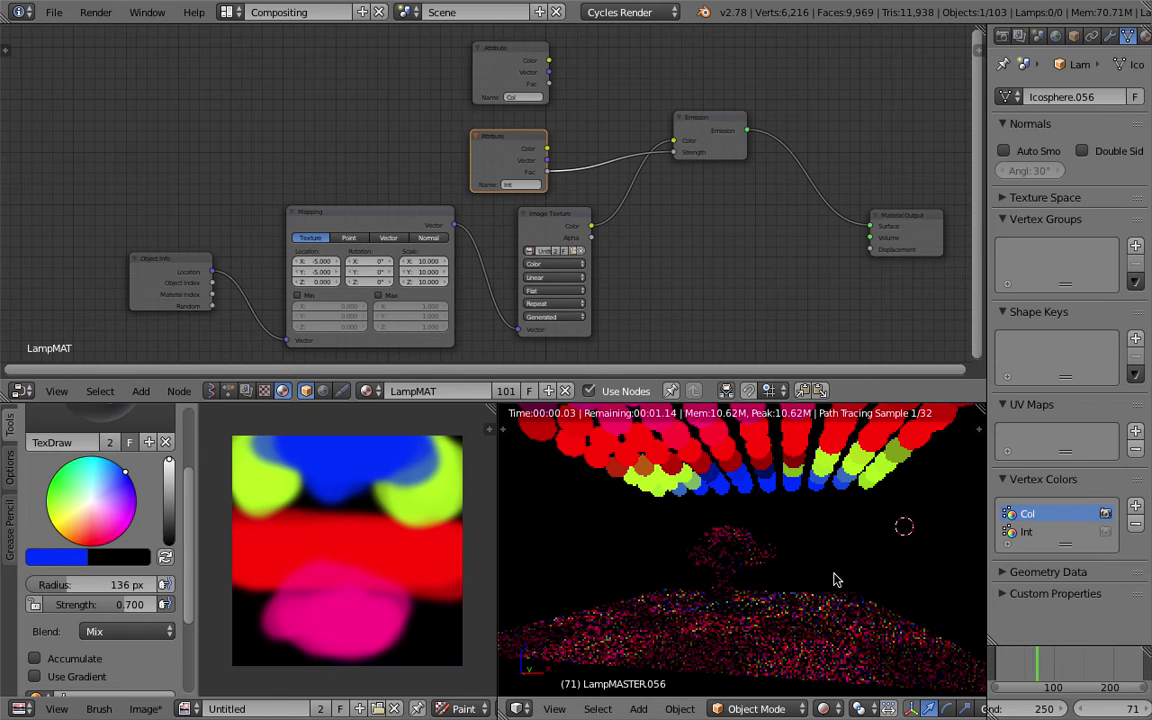
pyautogui.hotkey('ctrl', 's')
pyautogui.click(753, 539)
# Reposition the Emission node between the Int Attribute and Material Output nodes and save over AN_interactive_light_setup1.blend.
pyautogui.scroll(1, 725, 195)
pyautogui.moveTo(775, 157); pyautogui.dragTo(753, 141)
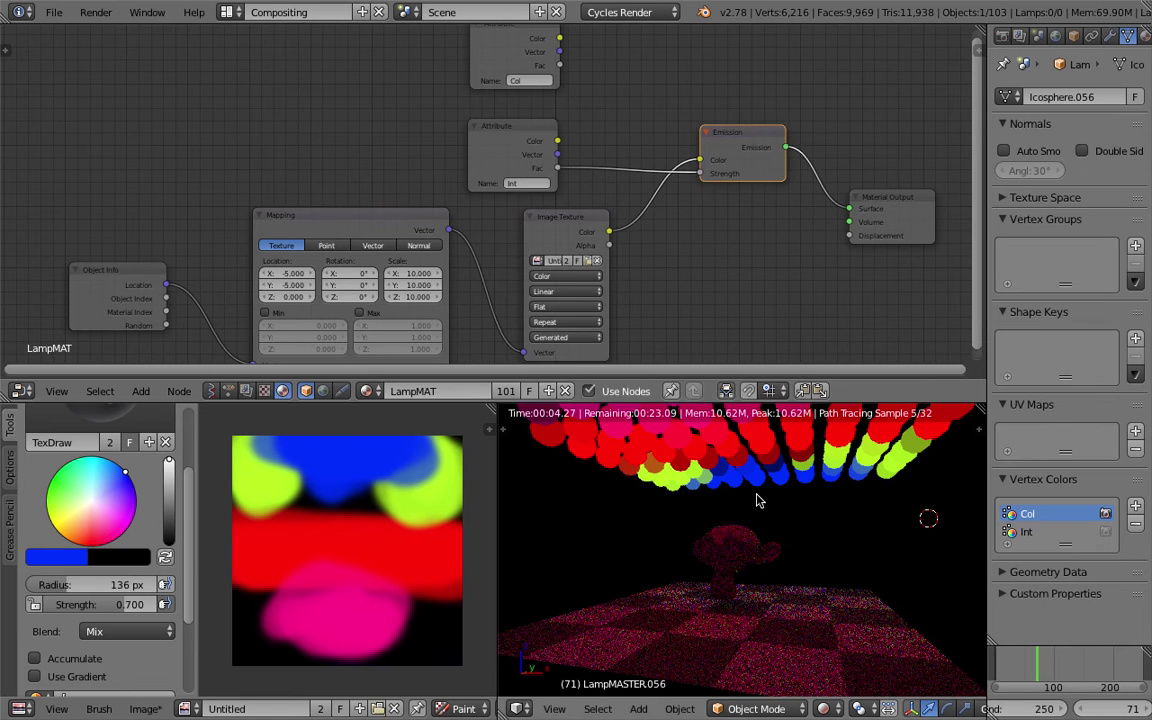
pyautogui.moveTo(757, 500); pyautogui.dragTo(737, 537, button='middle')
pyautogui.hotkey('ctrl', 's')
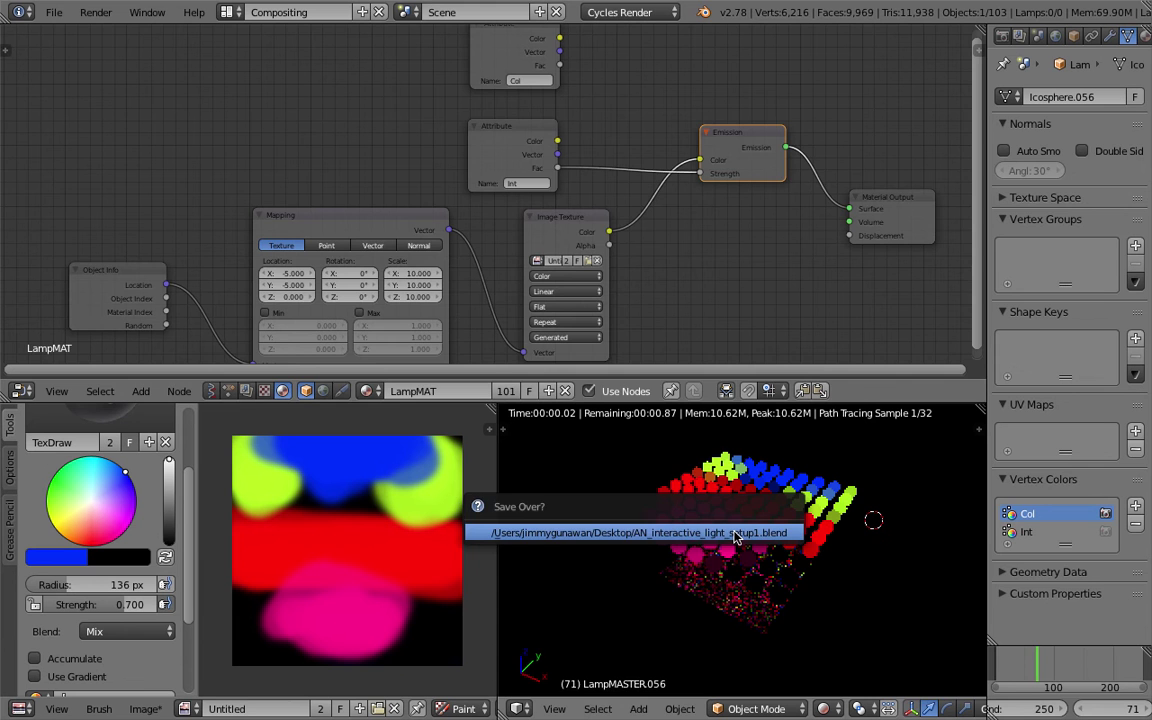
pyautogui.click(737, 537)
# Return to the Animation Nodes tree and reposition the Random Number node that feeds the Create Float List node.
pyautogui.click(230, 392)
pyautogui.scroll(-3, 322, 312)
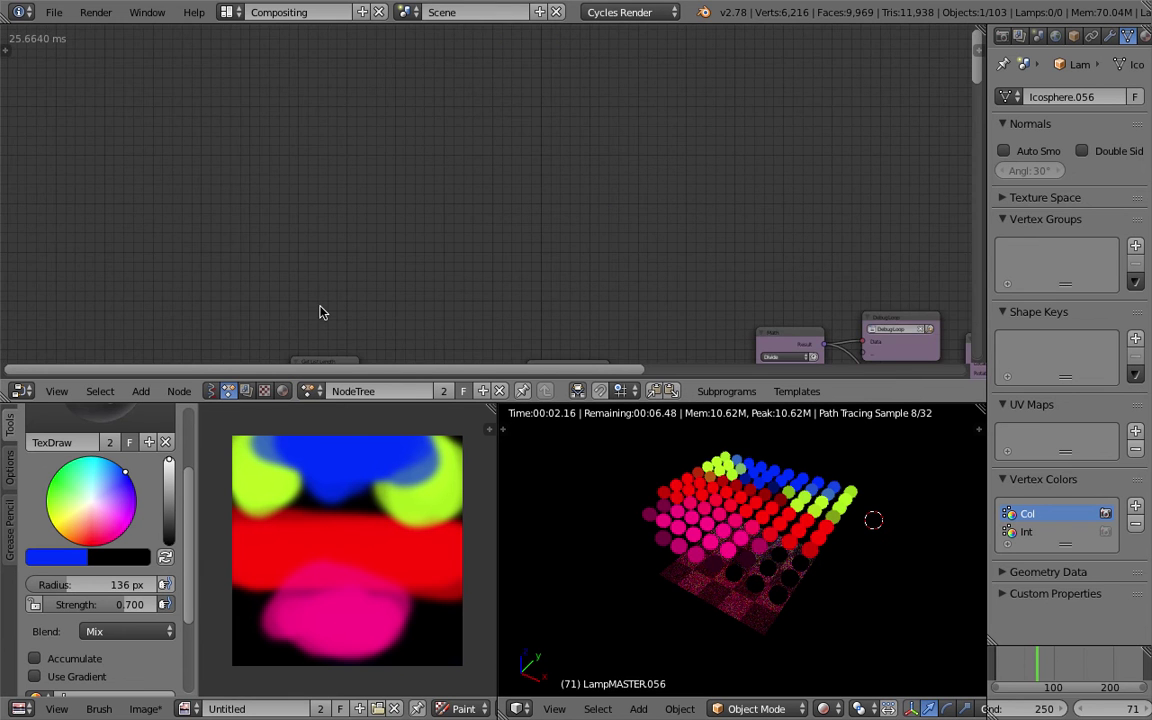
pyautogui.scroll(-4, 322, 312)
pyautogui.moveTo(458, 351); pyautogui.dragTo(391, 203, button='middle')
pyautogui.scroll(4, 600, 310)
pyautogui.scroll(2, 604, 283)
pyautogui.moveTo(662, 259); pyautogui.dragTo(295, 173, button='middle')
pyautogui.click(489, 234)
pyautogui.moveTo(489, 234); pyautogui.dragTo(507, 257)
pyautogui.scroll(2, 490, 239)
pyautogui.scroll(-3, 1086, 714)
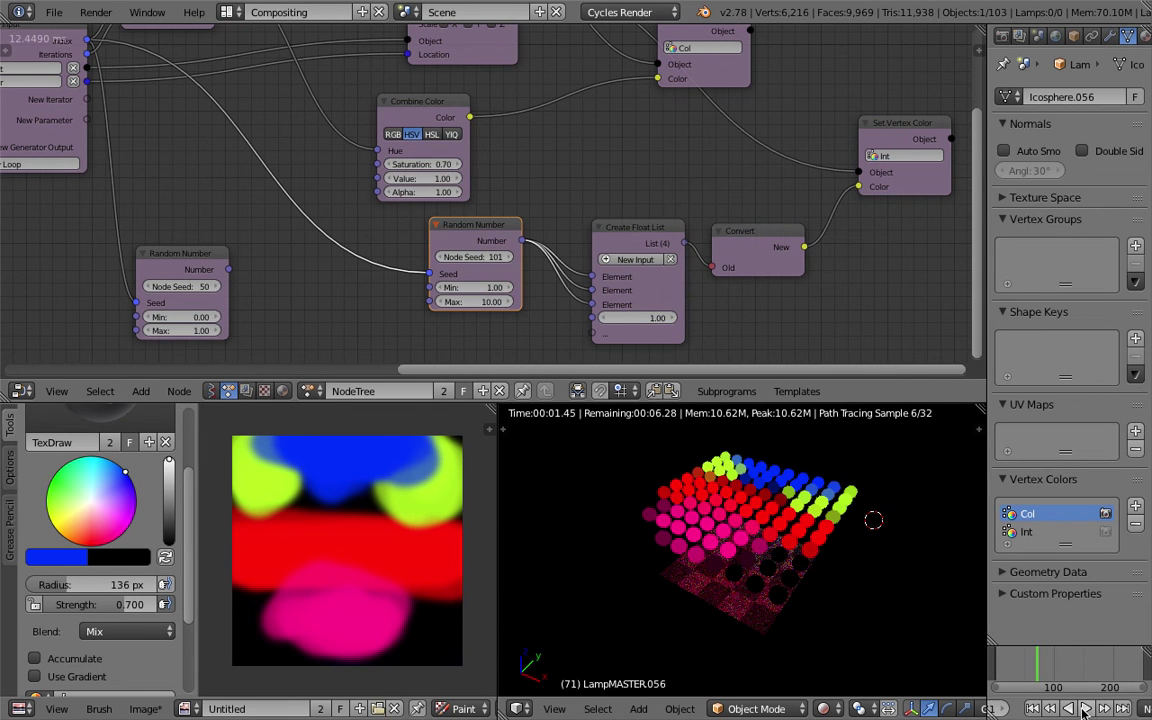
# Play the animation while setting the linked Random Number node's Min to 5.77 and Node Seed to 183, and stop playback.
pyautogui.click(1085, 709)
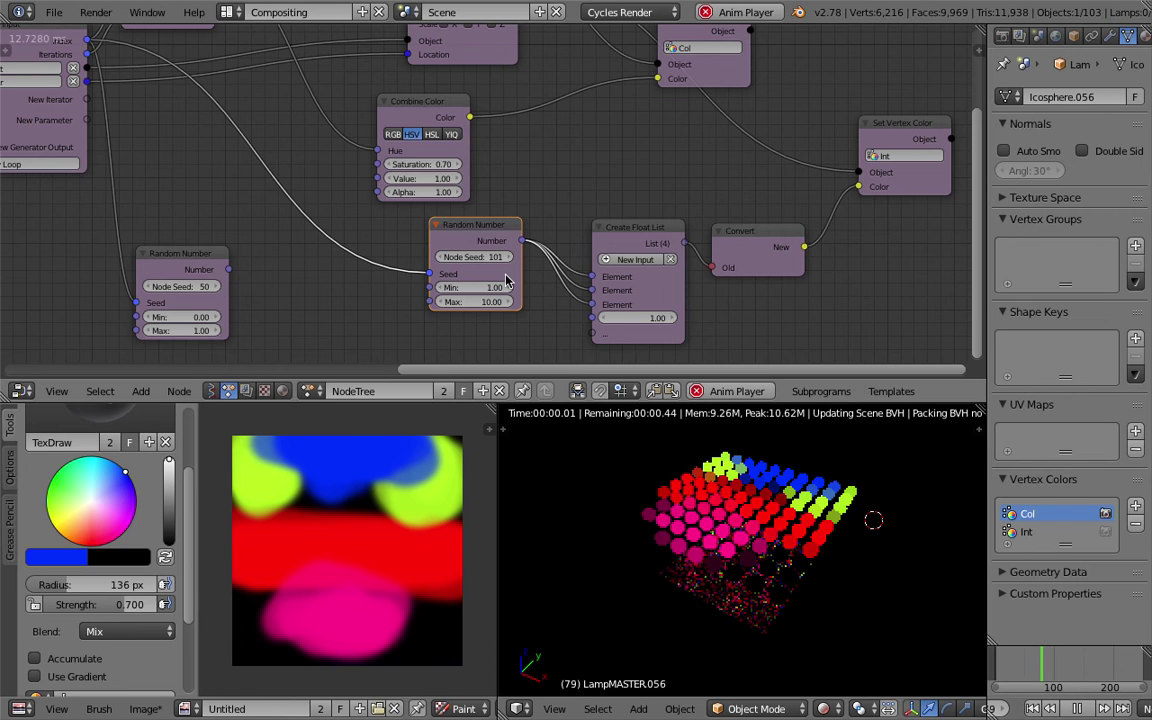
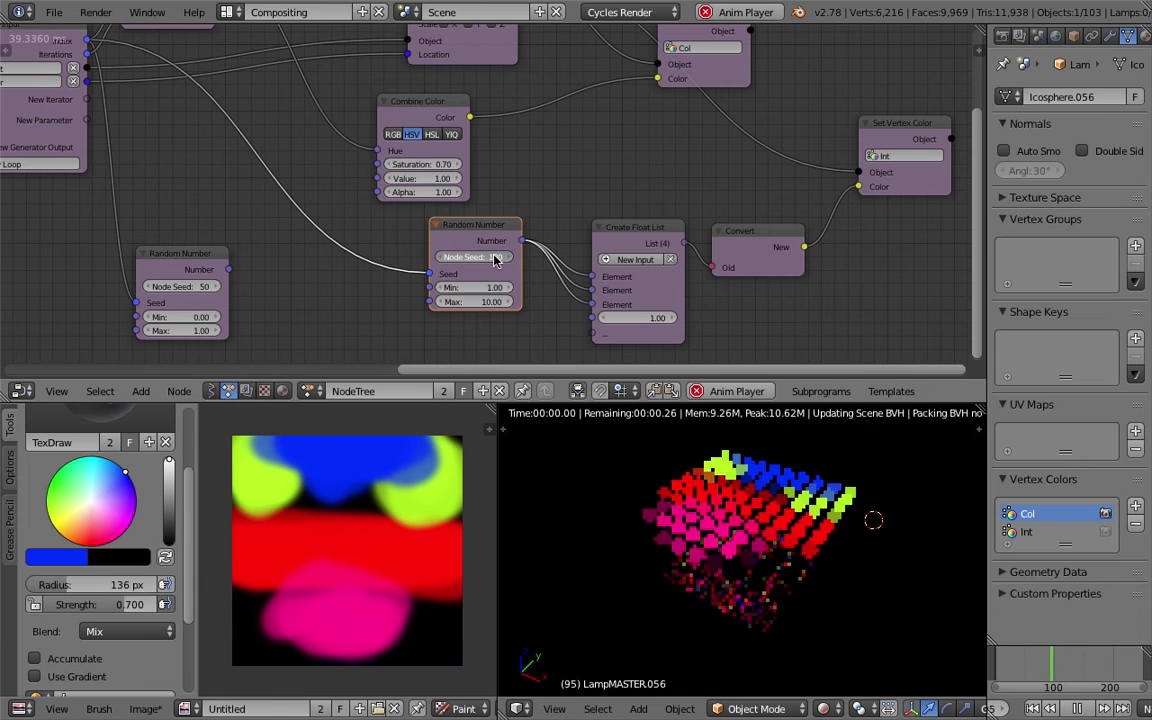
pyautogui.moveTo(484, 289); pyautogui.dragTo(536, 289)
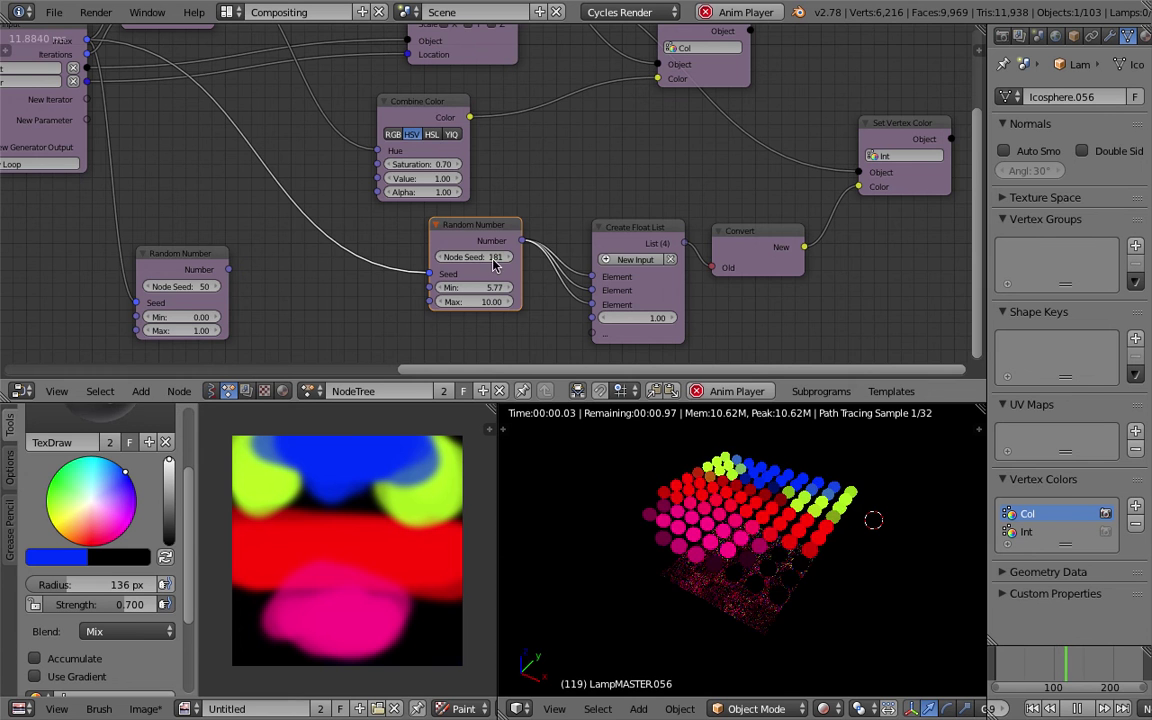
pyautogui.click(1080, 709)
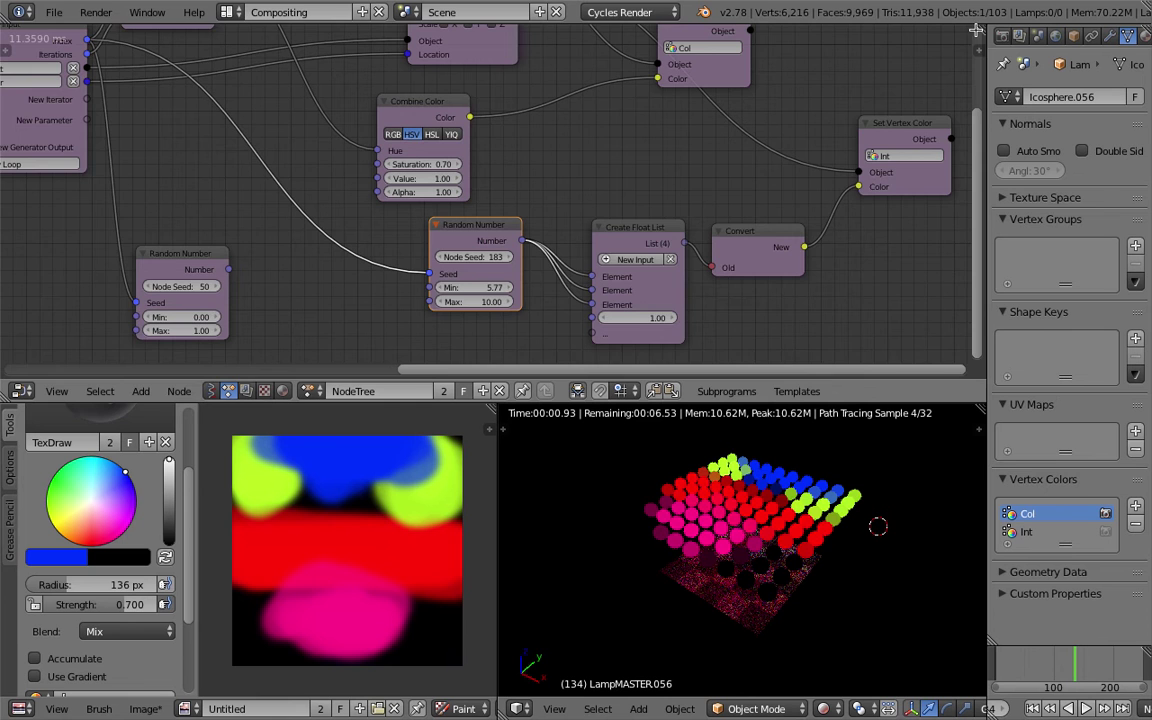
# Split the node editor in two and show the LampMAT shader tree in the second one, framed on its Attribute and Emission nodes.
pyautogui.moveTo(975, 31); pyautogui.dragTo(560, 50)
pyautogui.scroll(-1, 763, 221)
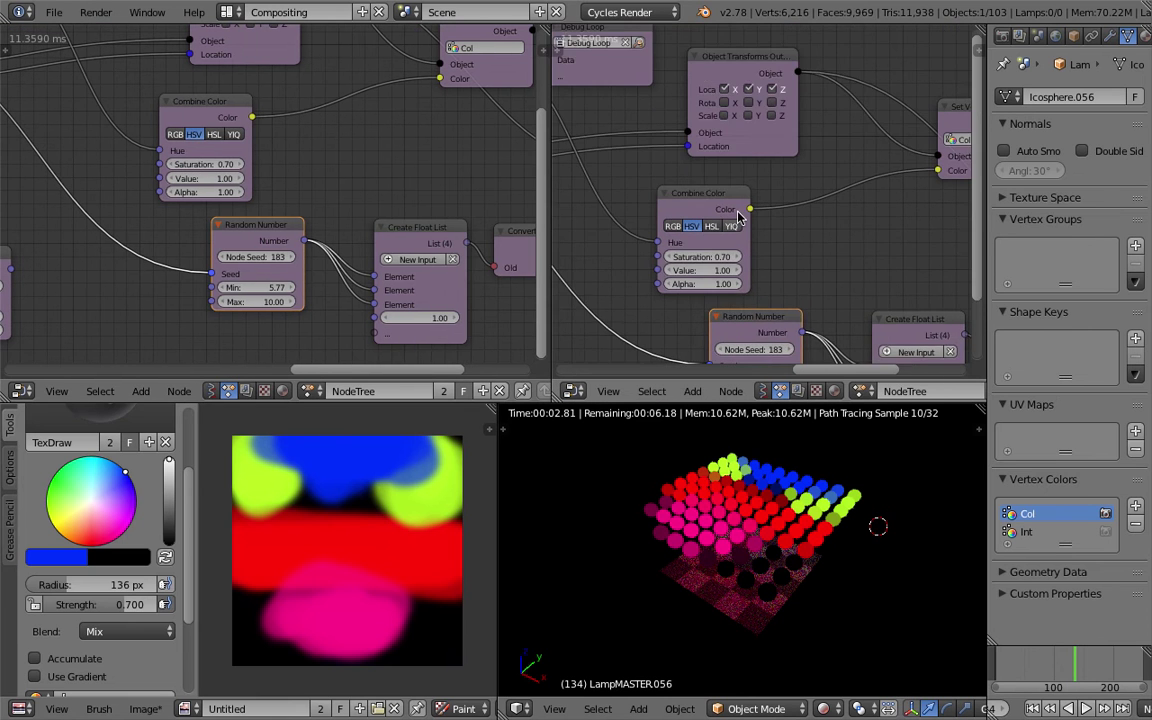
pyautogui.click(835, 391)
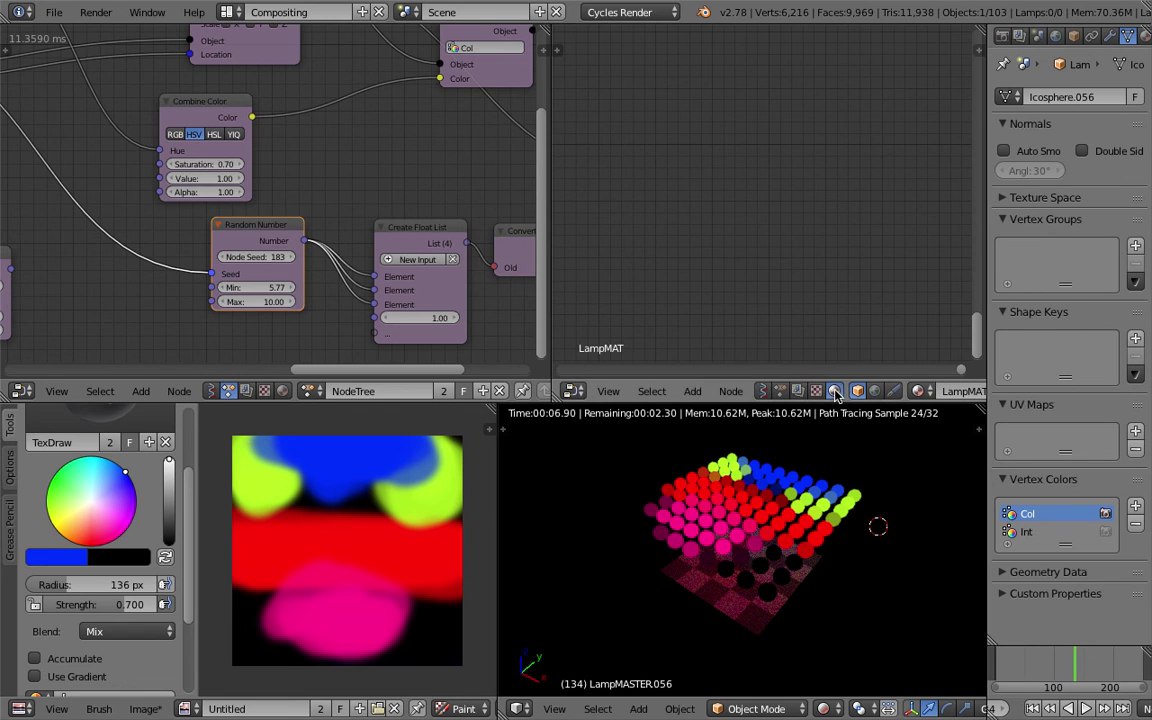
pyautogui.moveTo(602, 108); pyautogui.dragTo(717, 231, button='middle')
pyautogui.moveTo(701, 100); pyautogui.dragTo(829, 228, button='middle')
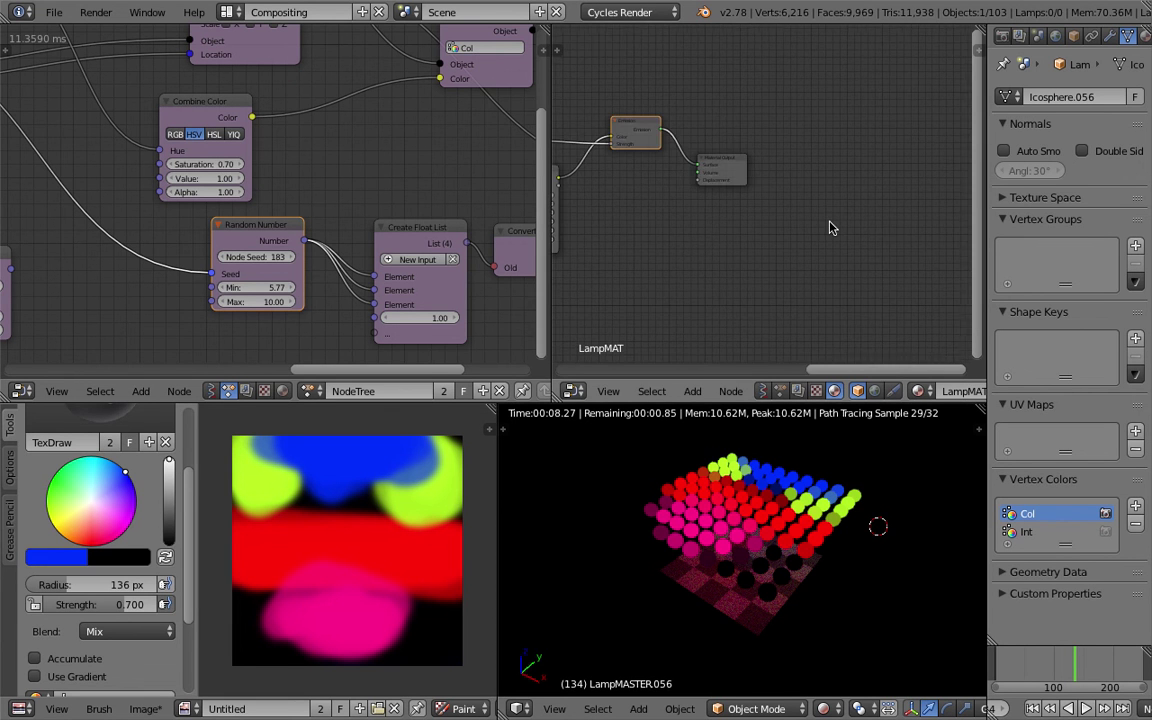
pyautogui.moveTo(616, 184); pyautogui.dragTo(769, 252, button='middle')
pyautogui.scroll(9, 769, 252)
pyautogui.moveTo(682, 188); pyautogui.dragTo(738, 200, button='middle')
# Link the Int Attribute node's Color output to the Emission node's Strength input and save the file.
pyautogui.moveTo(621, 175); pyautogui.dragTo(822, 222)
pyautogui.hotkey('ctrl', 's')
pyautogui.click(810, 243)
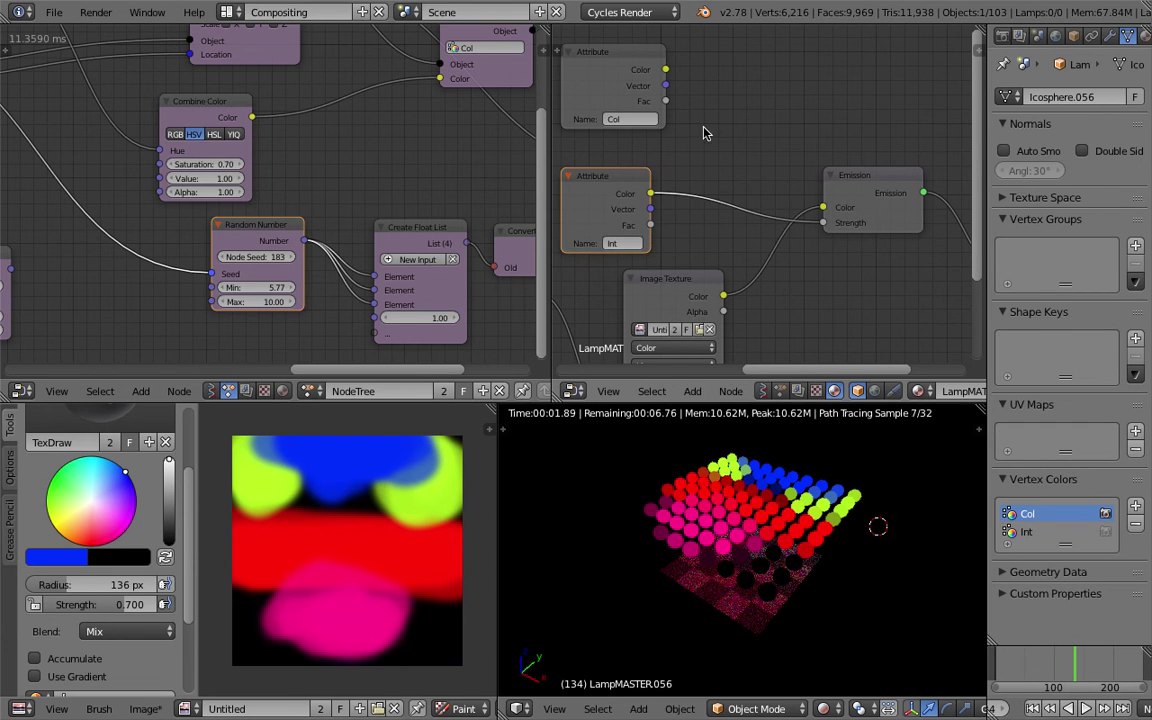
# Add a Separate XYZ node fed by the Int Attribute's Color and link its X output to the Emission node's Strength.
pyautogui.hotkey('shift', 'a')
pyautogui.click(742, 118)
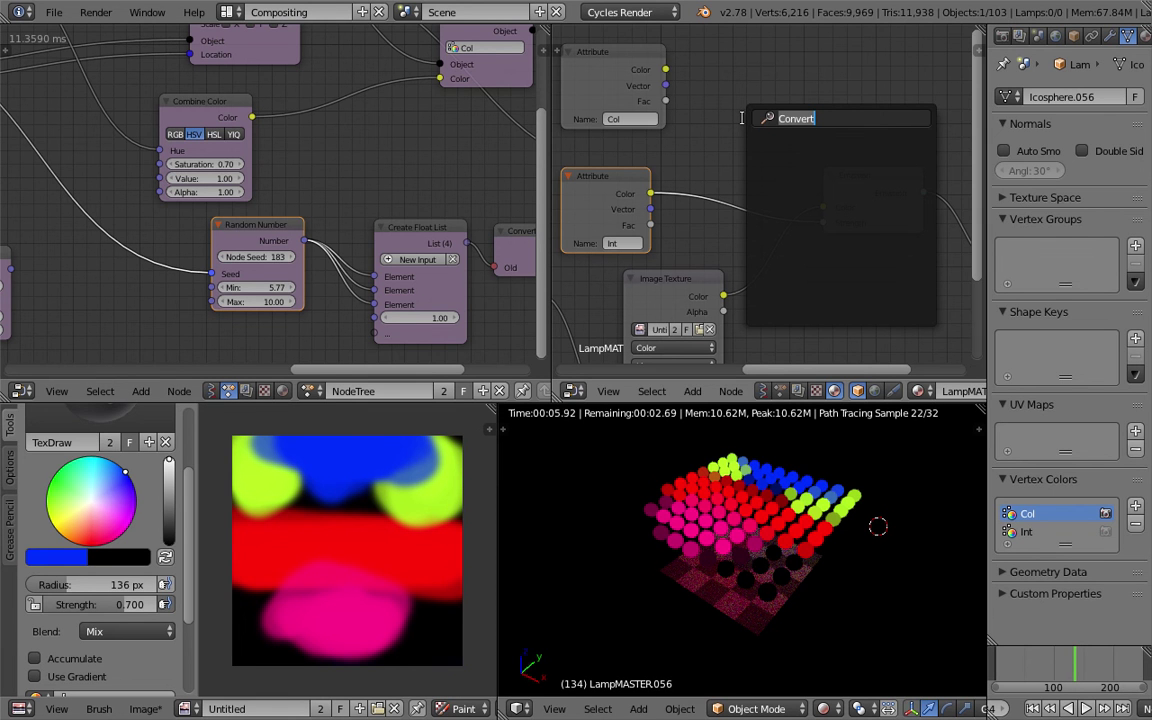
pyautogui.write('xyz')
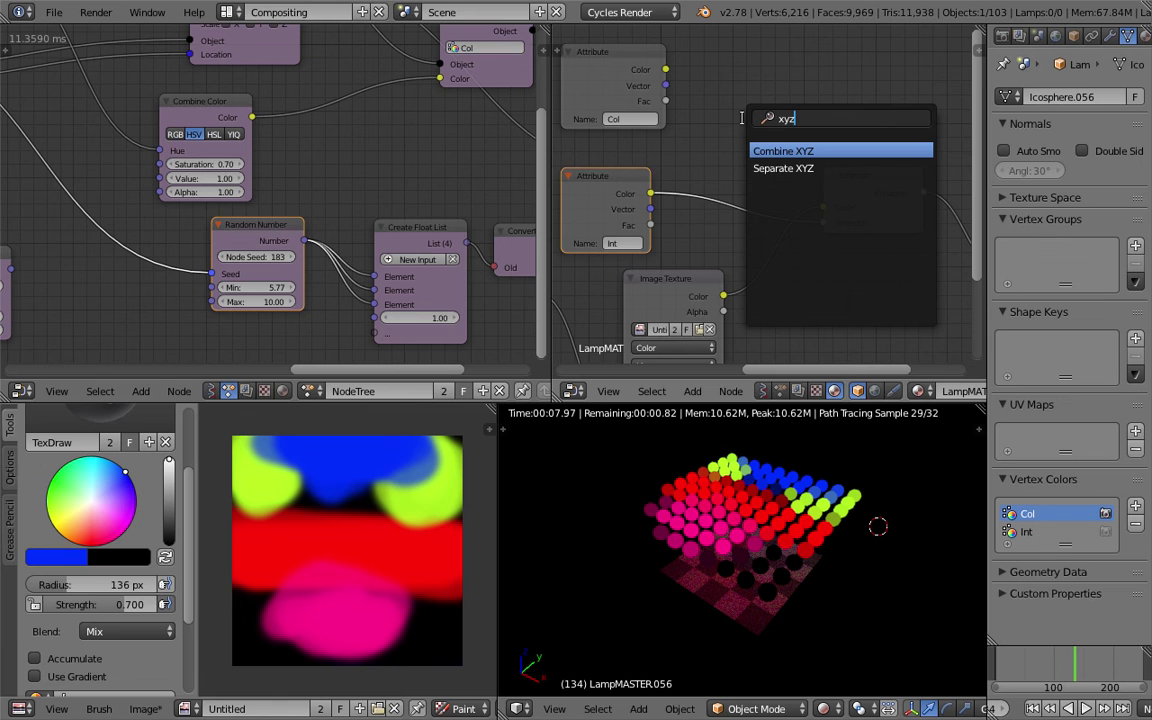
pyautogui.press('Down')
pyautogui.press('Return')
pyautogui.click(733, 89)
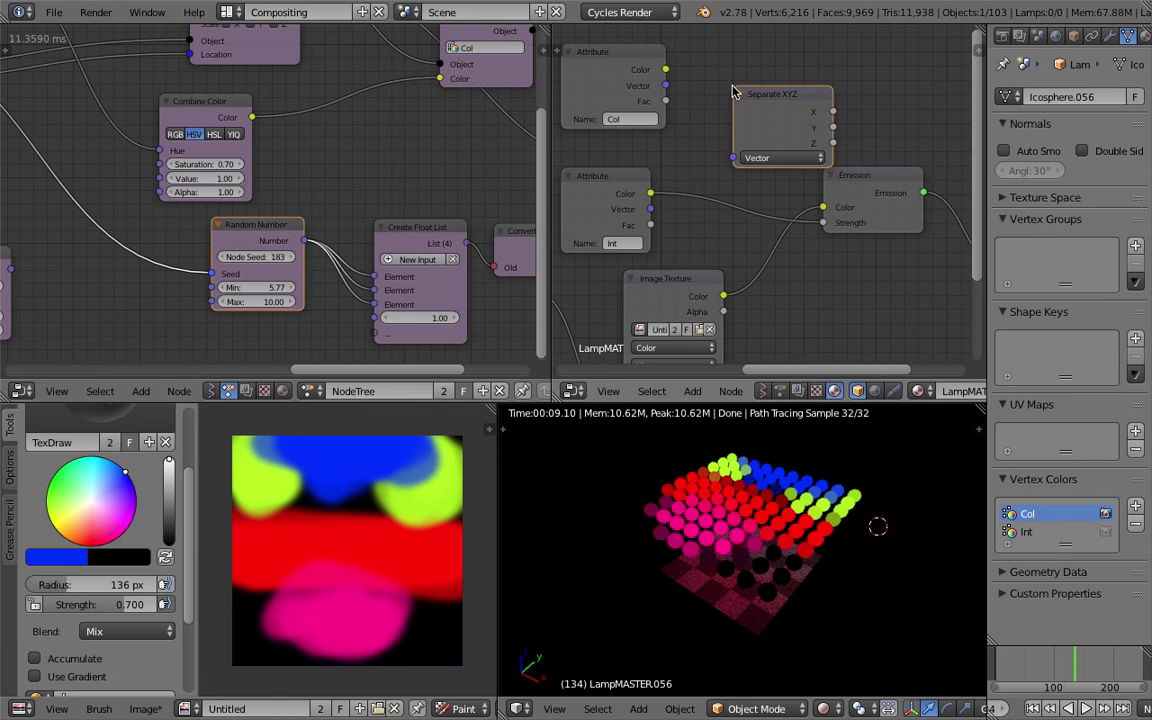
pyautogui.moveTo(651, 194); pyautogui.dragTo(733, 157)
pyautogui.moveTo(784, 110); pyautogui.dragTo(824, 224)
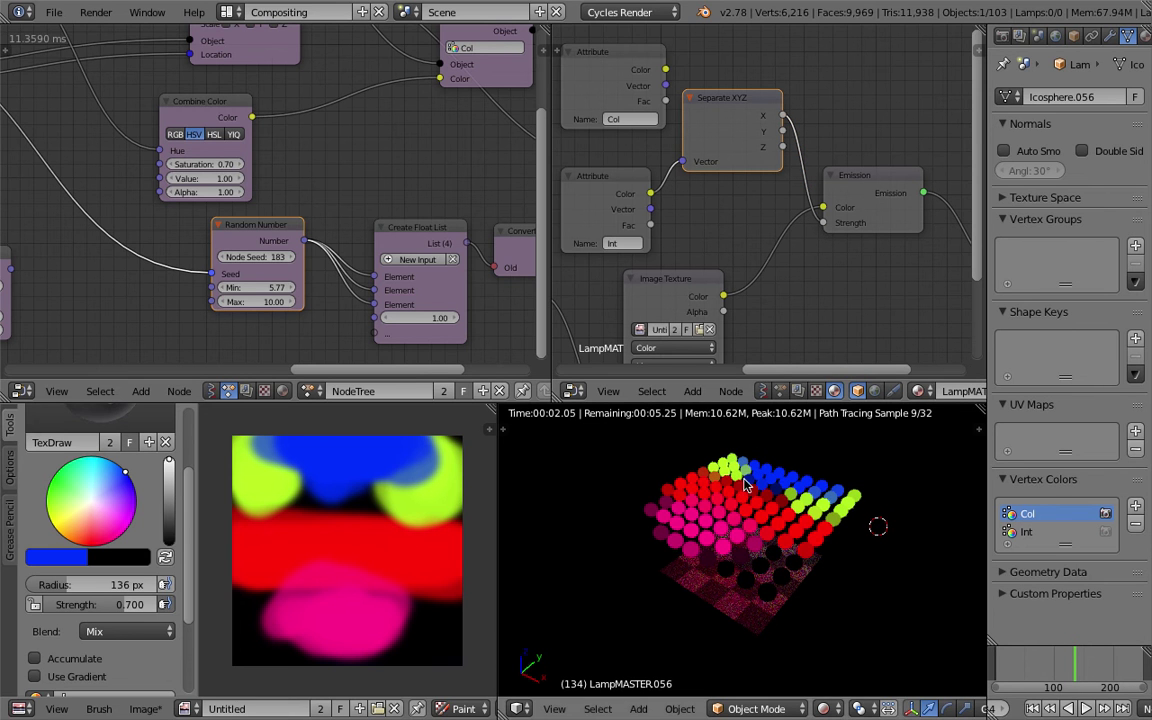
# Go to frame 60, cut the Random Number node's Seed link, and set Node Seed to 218, Seed to 72 and Min to 5.98.
pyautogui.click(1031, 669)
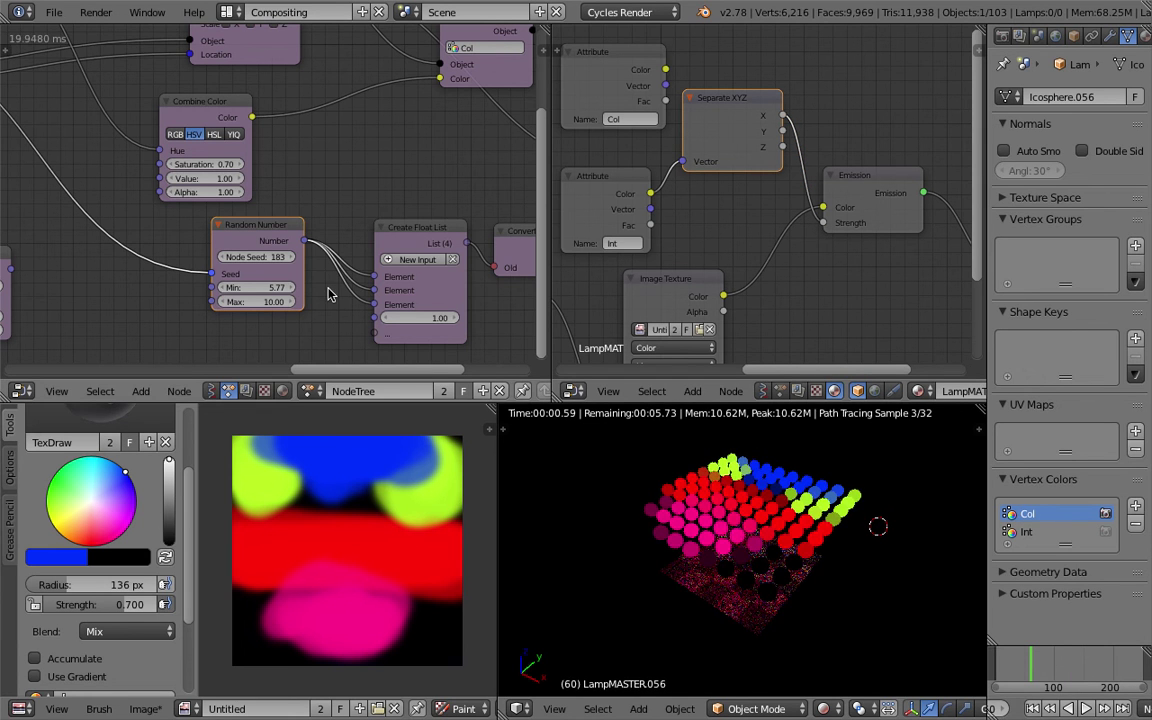
pyautogui.scroll(-3, 290, 245)
pyautogui.hscroll(-2, 240, 253)
pyautogui.moveTo(227, 255); pyautogui.dragTo(250, 255, button='middle')
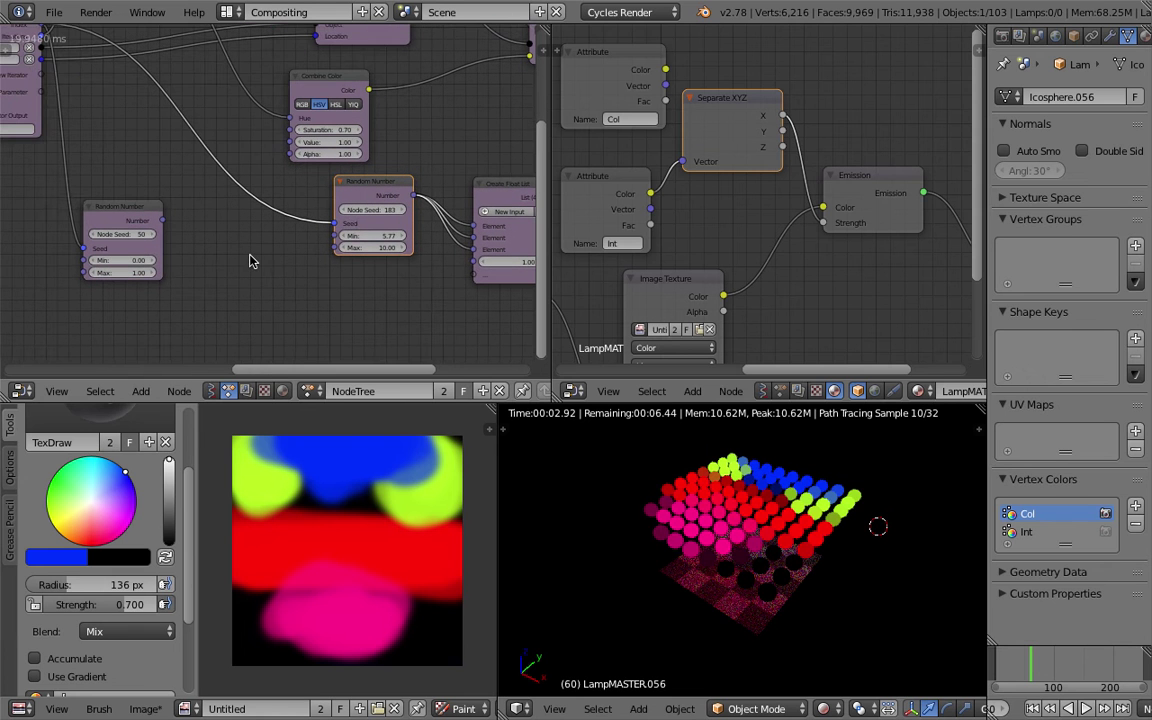
pyautogui.moveTo(360, 236); pyautogui.dragTo(400, 209)
pyautogui.keyDown('ctrl'); pyautogui.moveTo(292, 202); pyautogui.dragTo(274, 249); pyautogui.keyUp('ctrl')
pyautogui.moveTo(366, 223); pyautogui.dragTo(411, 223)
pyautogui.moveTo(200, 146); pyautogui.dragTo(220, 180, button='middle')
pyautogui.scroll(-2, 185, 178)
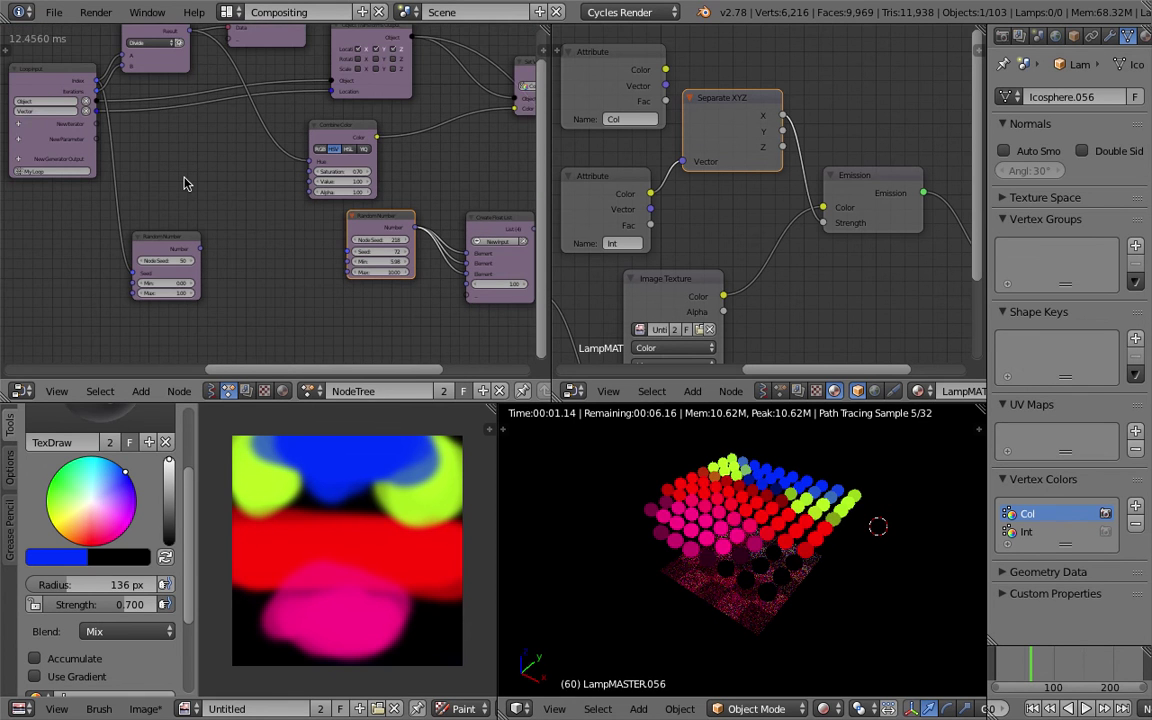
# Link the loop's Index output back into the Random Number node's Seed input and save the file.
pyautogui.moveTo(96, 80); pyautogui.dragTo(348, 251)
pyautogui.hotkey('ctrl', 's')
pyautogui.click(358, 290)
pyautogui.moveTo(723, 236); pyautogui.dragTo(774, 217, button='middle')
pyautogui.scroll(-1, 766, 220)
pyautogui.moveTo(478, 183); pyautogui.dragTo(286, 183, button='middle')
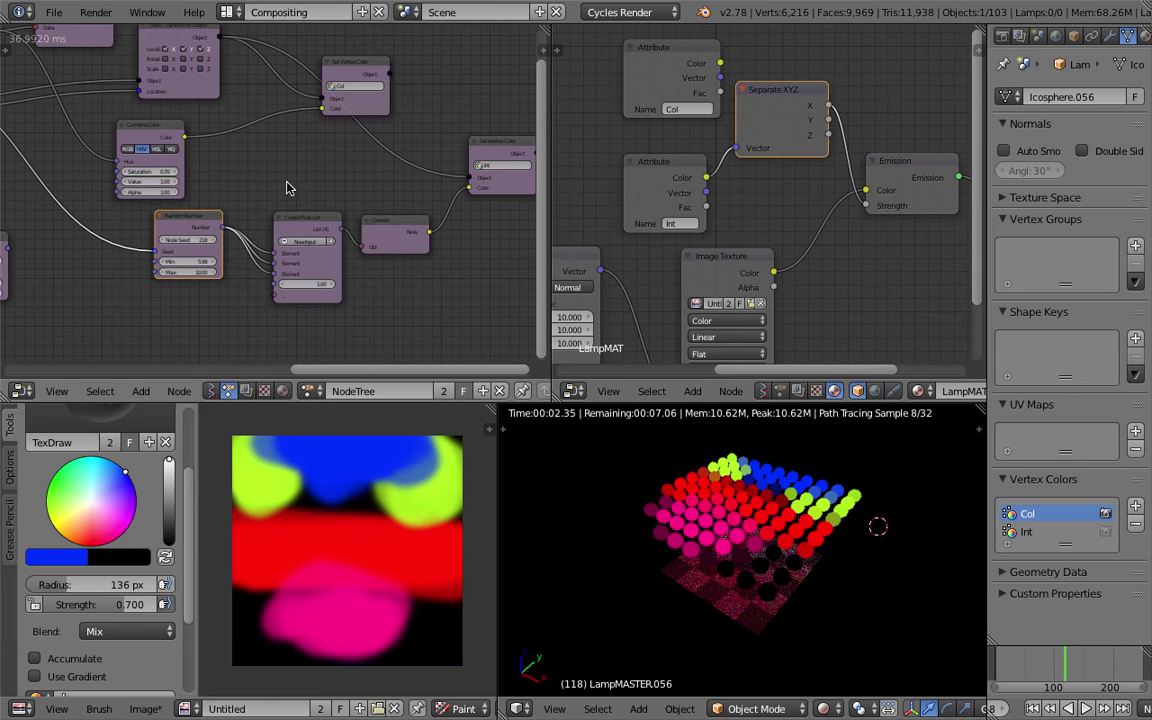
pyautogui.keyDown('ctrl'); pyautogui.scroll(2, 250, 184); pyautogui.keyUp('ctrl')
pyautogui.scroll(3, 230, 182)
pyautogui.hotkey('ctrl', 's')
pyautogui.click(230, 182)
# Space the Col and Int Set Vertex Color nodes farther apart from the nodes feeding them.
pyautogui.moveTo(268, 195); pyautogui.dragTo(162, 198, button='middle')
pyautogui.moveTo(332, 197); pyautogui.dragTo(363, 195)
pyautogui.scroll(-3, 290, 214)
pyautogui.moveTo(290, 224); pyautogui.dragTo(381, 266, button='middle')
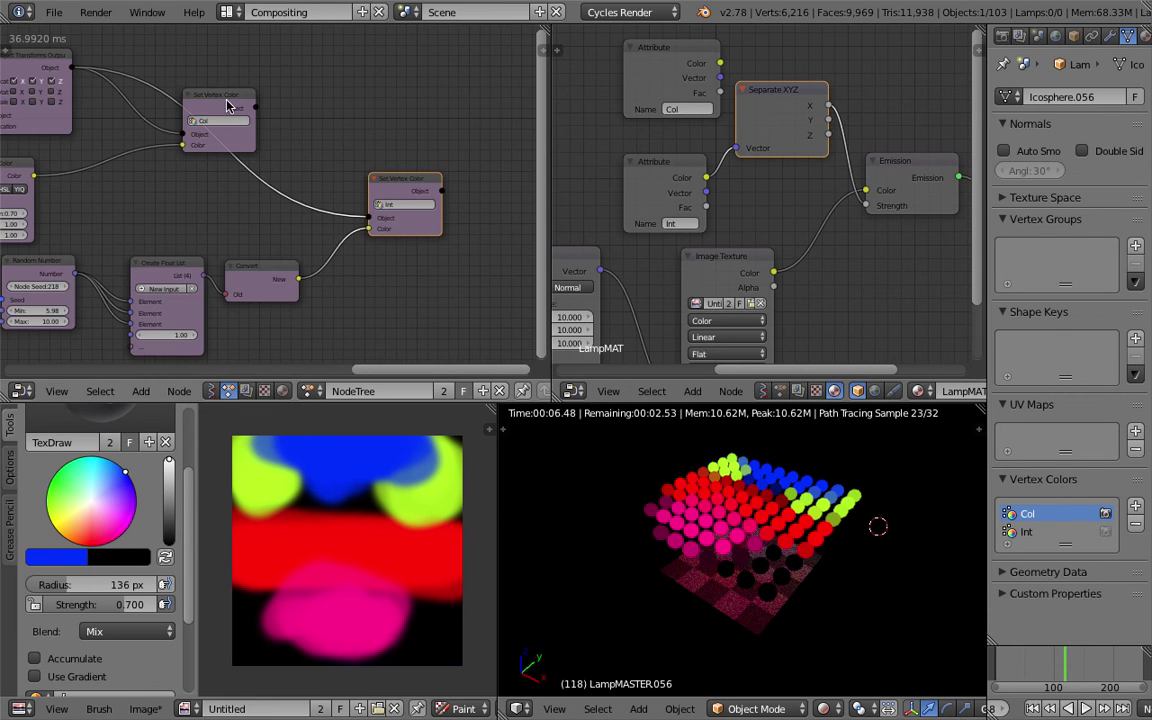
pyautogui.moveTo(228, 105); pyautogui.dragTo(295, 96)
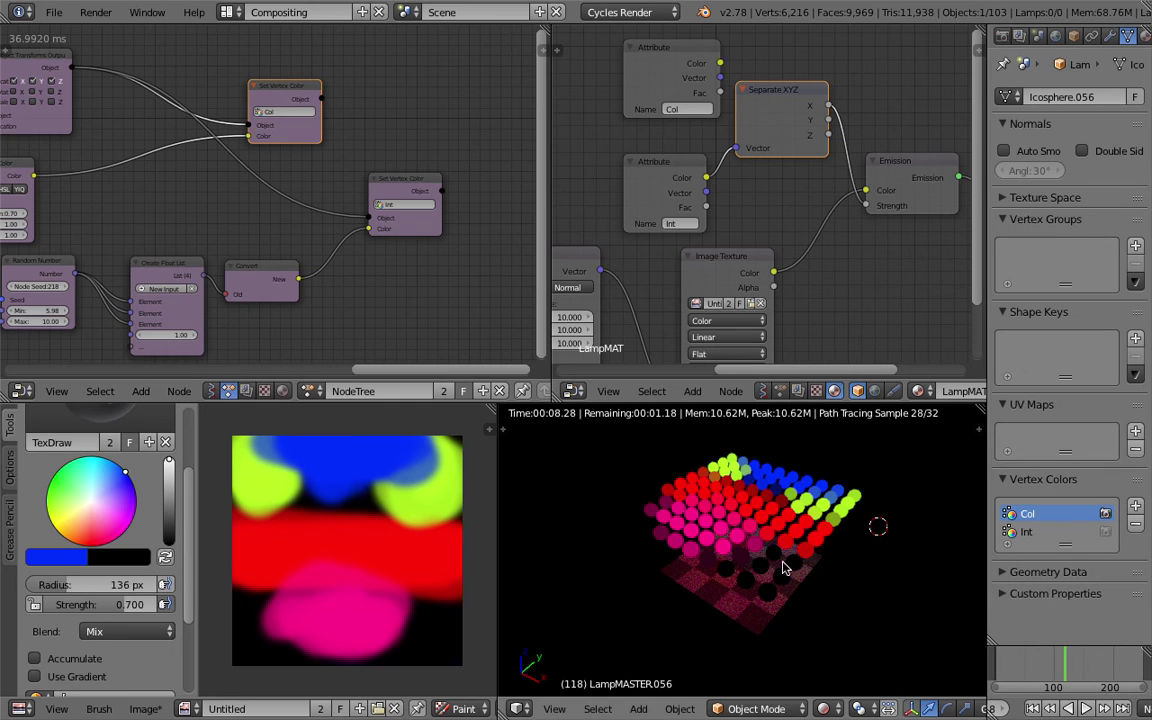
pyautogui.click(836, 524)
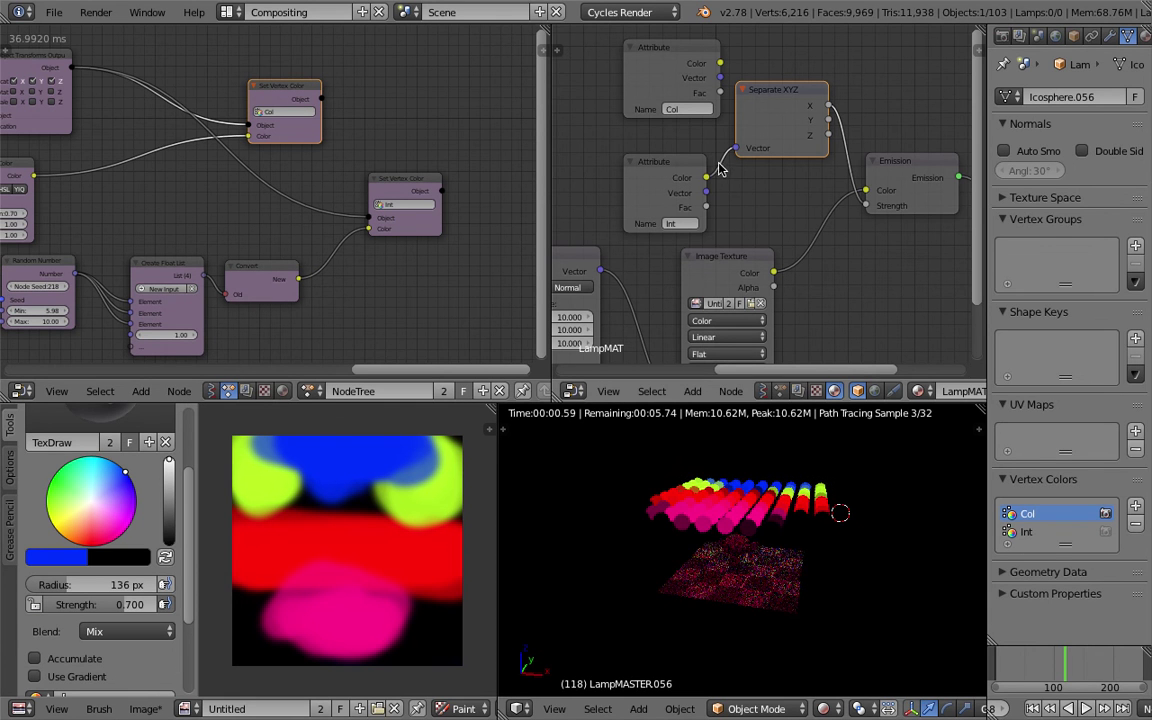
# Cut the link from Separate XYZ to the Emission node in LampMAT and set the emission Strength to 1.900.
pyautogui.moveTo(802, 201); pyautogui.dragTo(768, 204, button='middle')
pyautogui.moveTo(752, 109); pyautogui.dragTo(740, 116)
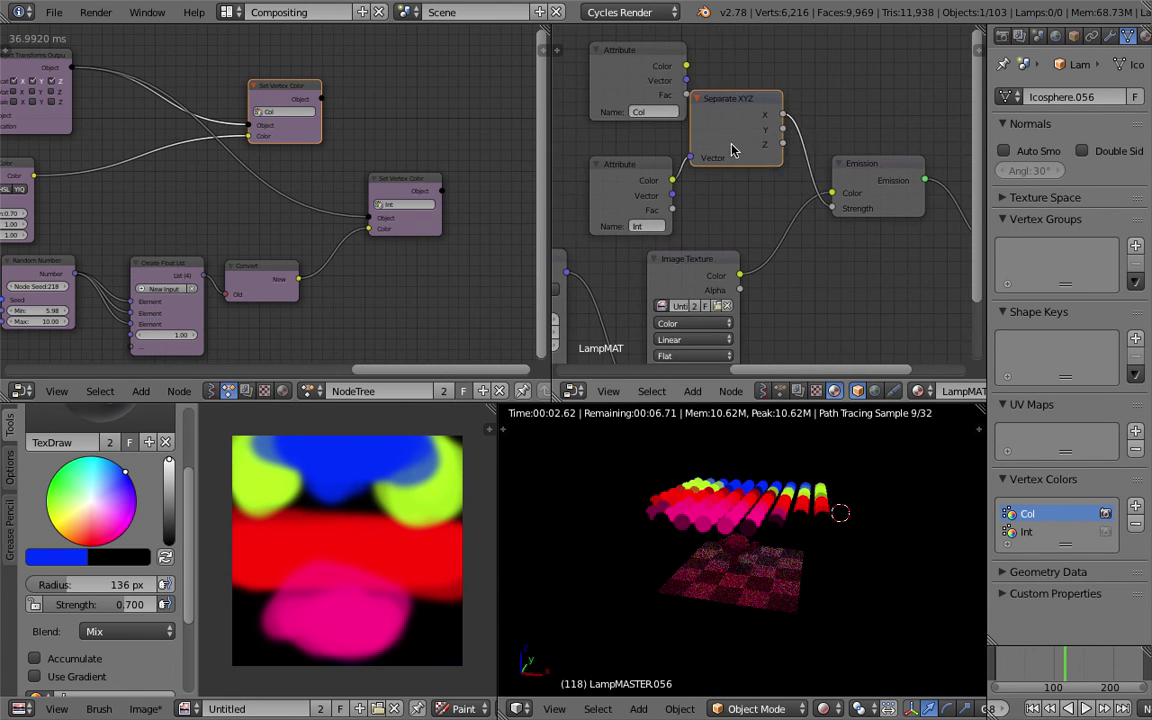
pyautogui.moveTo(802, 168)
pyautogui.keyDown('ctrl'); pyautogui.mouseDown(button='right')
pyautogui.moveTo(836, 140)
pyautogui.moveTo(860, 175)
pyautogui.mouseUp(button='right'); pyautogui.keyUp('ctrl')
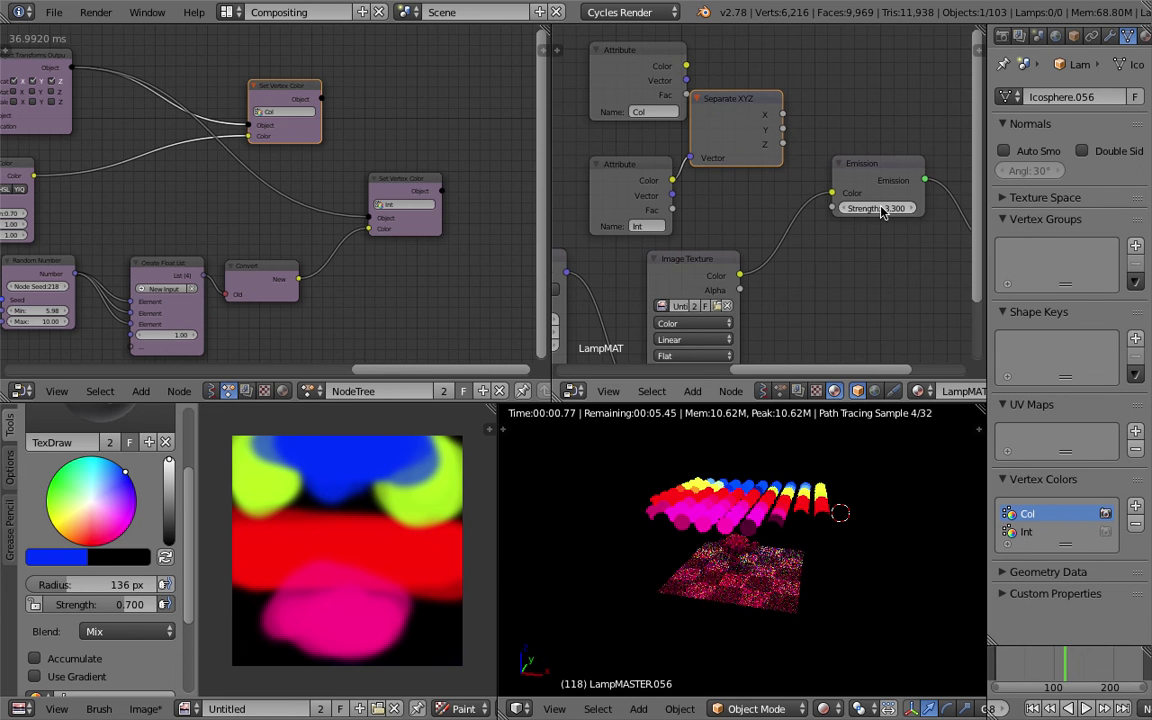
pyautogui.moveTo(878, 208)
pyautogui.mouseDown()
pyautogui.moveTo(919, 208)
pyautogui.moveTo(864, 208)
pyautogui.mouseUp()
pyautogui.click(879, 208)
pyautogui.write('0.2')
pyautogui.press('Return')
pyautogui.moveTo(879, 208); pyautogui.dragTo(896, 208)
# Choose yellow as the brush colour and paint both lower corners of the lamp image.
pyautogui.moveTo(822, 480); pyautogui.dragTo(482, 602, button='middle')
pyautogui.moveTo(99, 536); pyautogui.dragTo(51, 521)
pyautogui.click(450, 620)
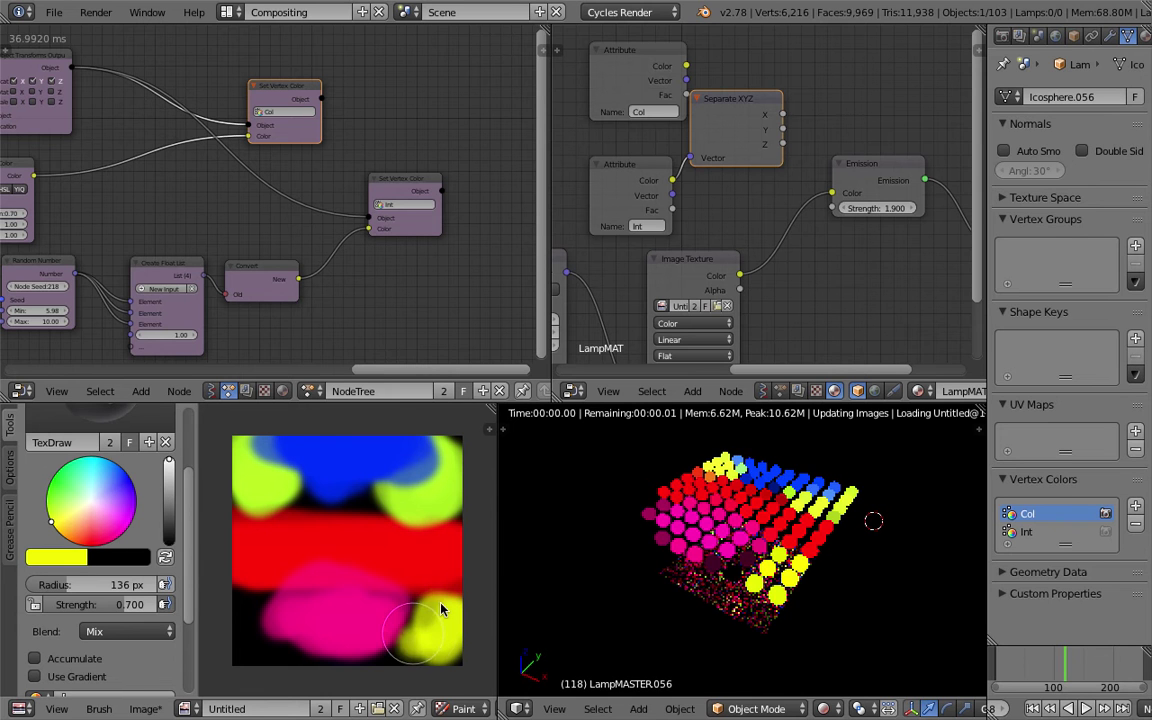
pyautogui.click(255, 600)
pyautogui.moveTo(800, 586); pyautogui.dragTo(814, 527, button='middle')
pyautogui.scroll(3, 796, 540)
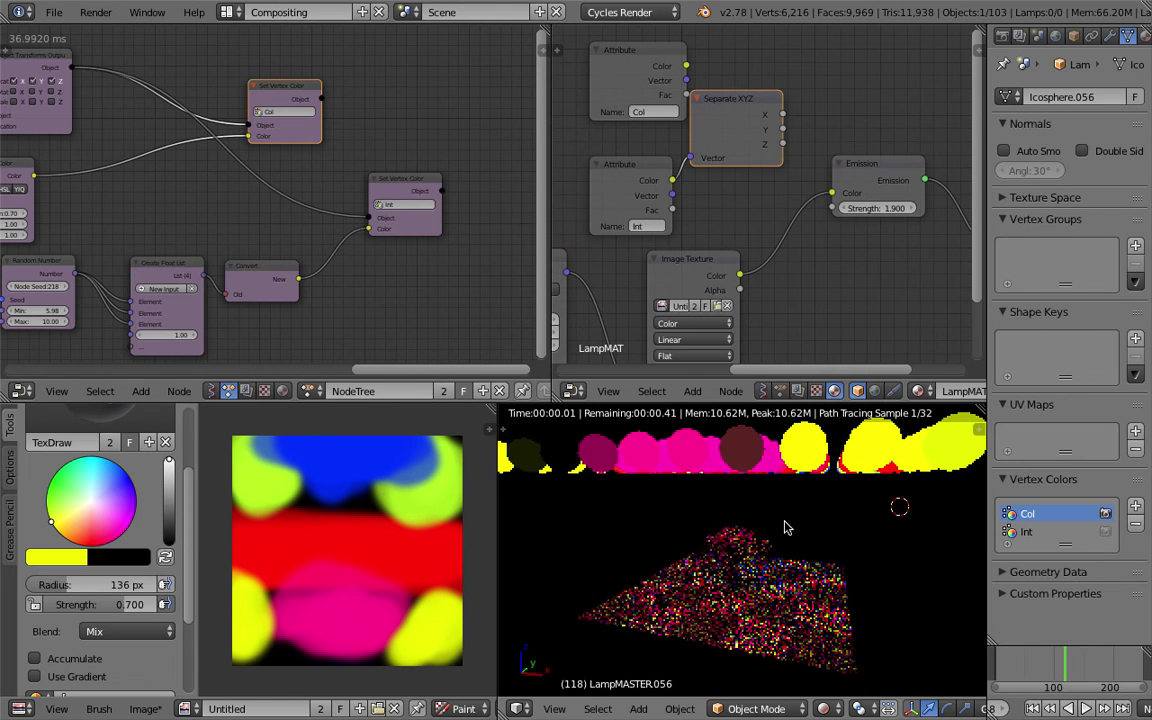
# Spread the Col Attribute, Int Attribute and Separate XYZ nodes apart in LampMAT and save over AN_interactive_light_setup1.blend.
pyautogui.moveTo(728, 123); pyautogui.dragTo(737, 142)
pyautogui.scroll(-1, 736, 141)
pyautogui.moveTo(736, 141); pyautogui.dragTo(748, 155, button='middle')
pyautogui.moveTo(675, 88); pyautogui.dragTo(653, 77)
pyautogui.moveTo(652, 177); pyautogui.dragTo(608, 154)
pyautogui.moveTo(736, 150); pyautogui.dragTo(731, 167)
pyautogui.hotkey('ctrl', 's')
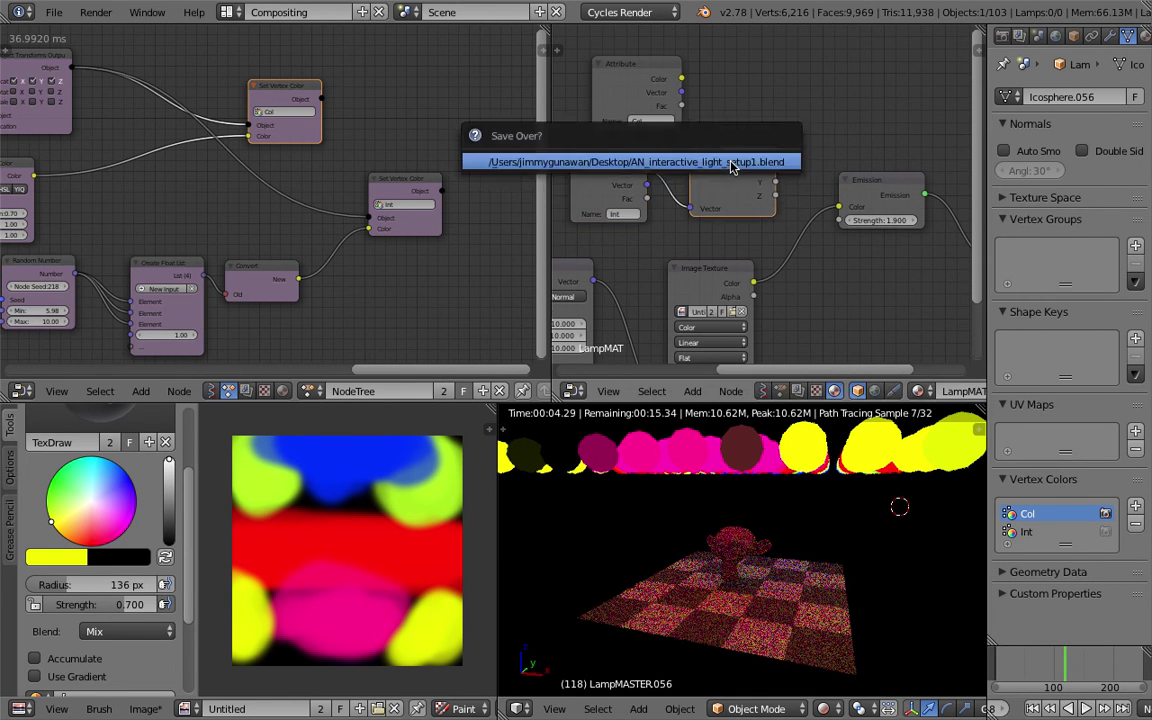
pyautogui.click(731, 163)
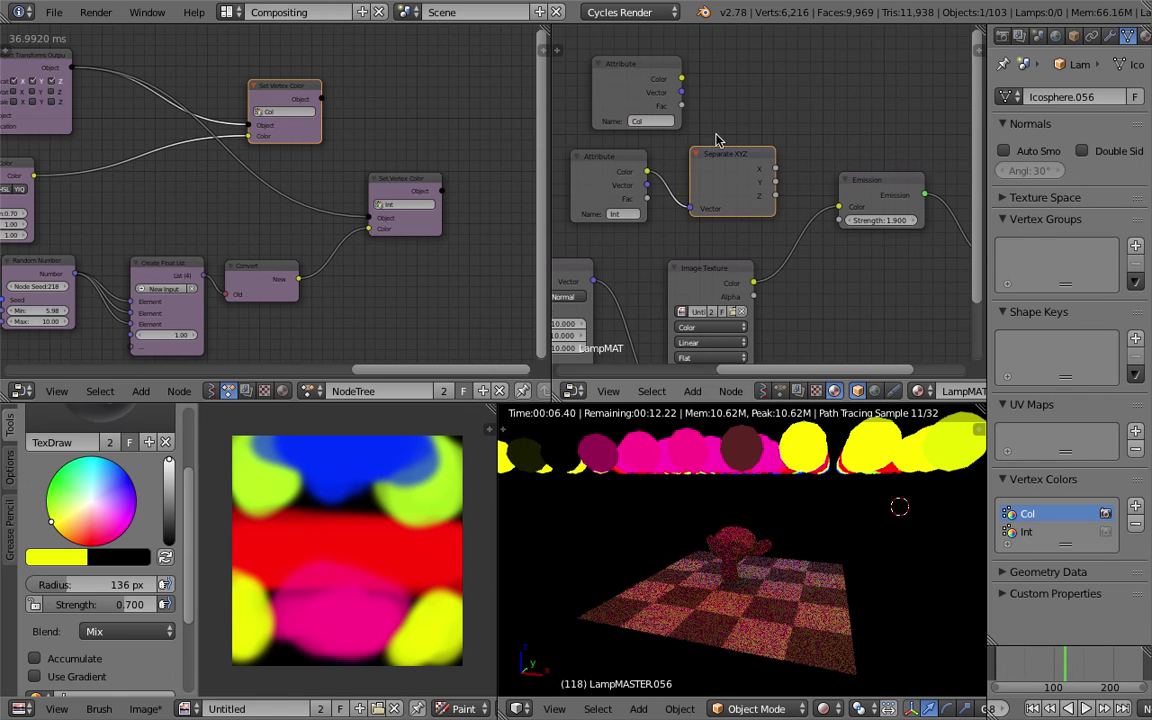
# Link the Int Attribute's Color output to the Emission node's Color input in place of the Image Texture.
pyautogui.moveTo(716, 170); pyautogui.dragTo(679, 211)
pyautogui.moveTo(646, 171); pyautogui.dragTo(838, 207)
pyautogui.moveTo(791, 551); pyautogui.dragTo(780, 515, button='middle')
pyautogui.scroll(1, 274, 309)
# Set the Random Number node's Min to 0 and Max to 1 and save the file.
pyautogui.moveTo(274, 309); pyautogui.dragTo(374, 301, button='middle')
pyautogui.click(145, 308)
pyautogui.write('0')
pyautogui.press('Tab')
pyautogui.write('1')
pyautogui.press('Return')
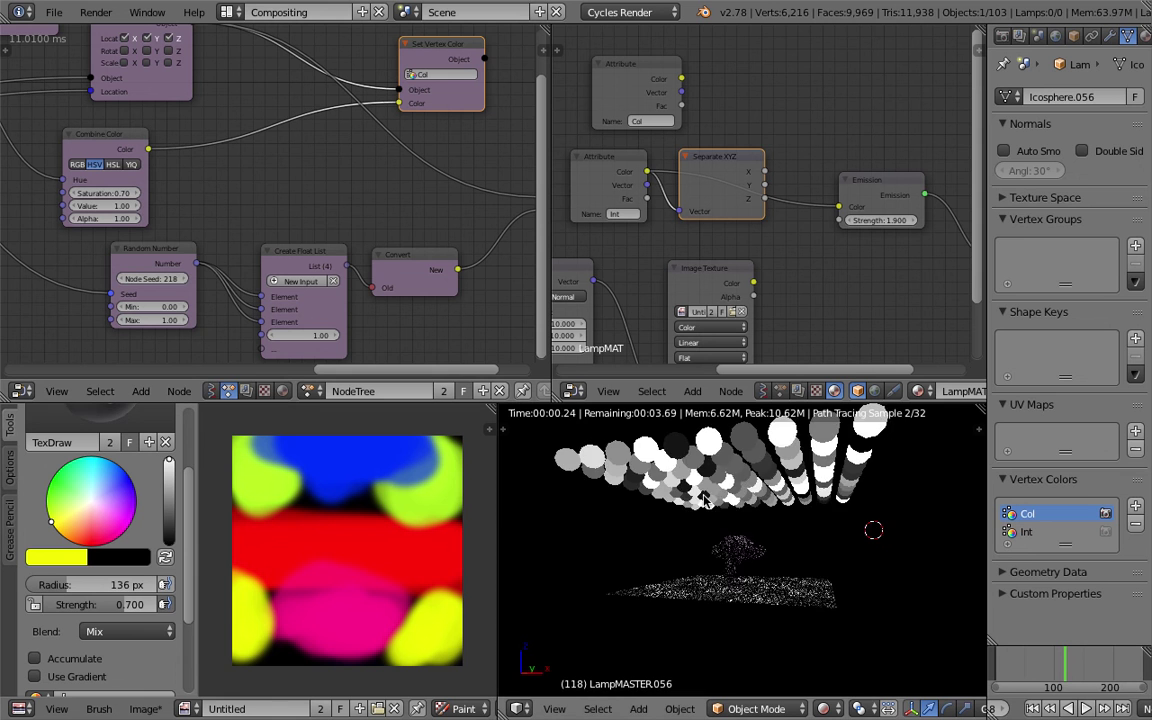
pyautogui.moveTo(700, 497); pyautogui.dragTo(766, 512, button='middle')
pyautogui.hotkey('ctrl', 's')
pyautogui.click(766, 512)
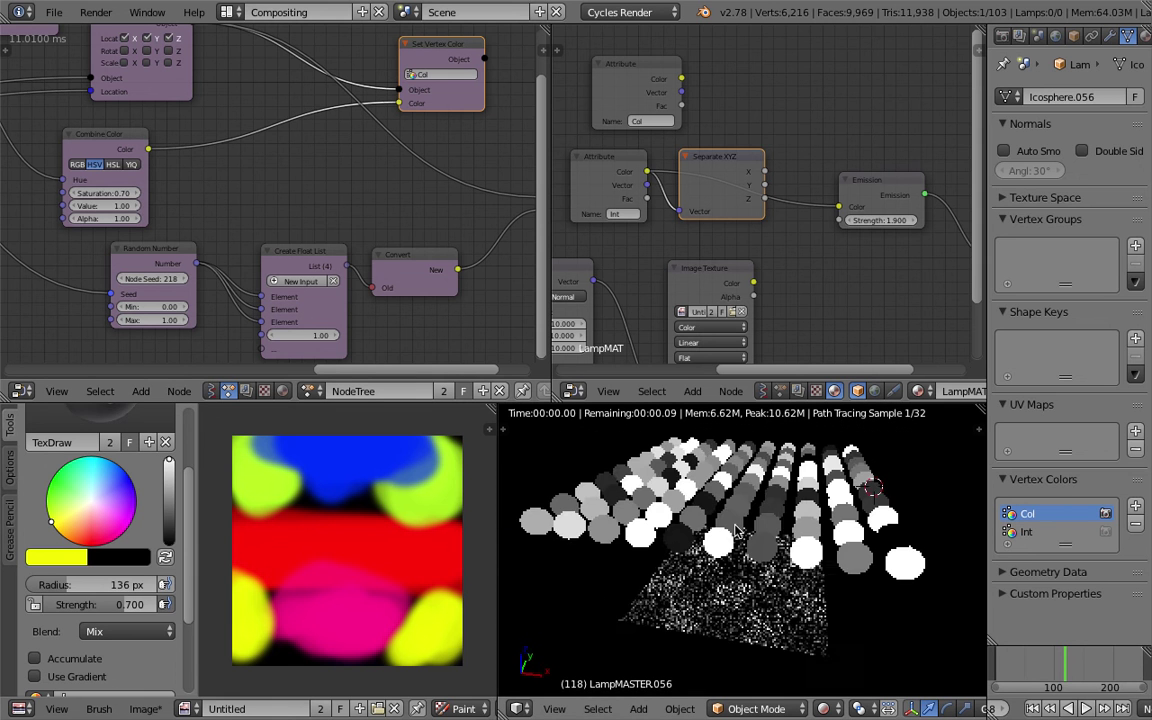
# Raise the Random Number node's Min to 0.45 and save over AN_interactive_light_setup1.blend.
pyautogui.moveTo(160, 307); pyautogui.dragTo(215, 307)
pyautogui.moveTo(775, 606); pyautogui.dragTo(771, 522, button='middle')
pyautogui.hotkey('ctrl', 's')
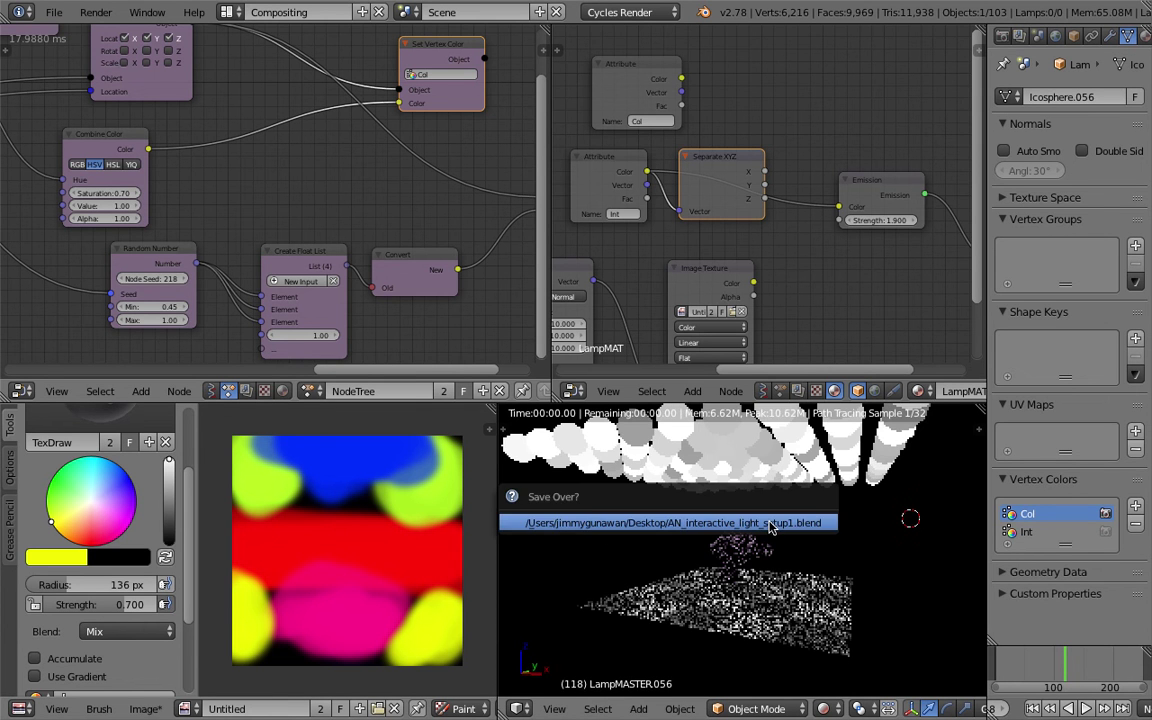
pyautogui.click(771, 522)
# Move the Separate XYZ node above the Int-to-Emission link and widen the LampMAT node editor.
pyautogui.scroll(-1, 740, 180)
pyautogui.moveTo(735, 160); pyautogui.dragTo(775, 110)
pyautogui.scroll(1, 680, 192)
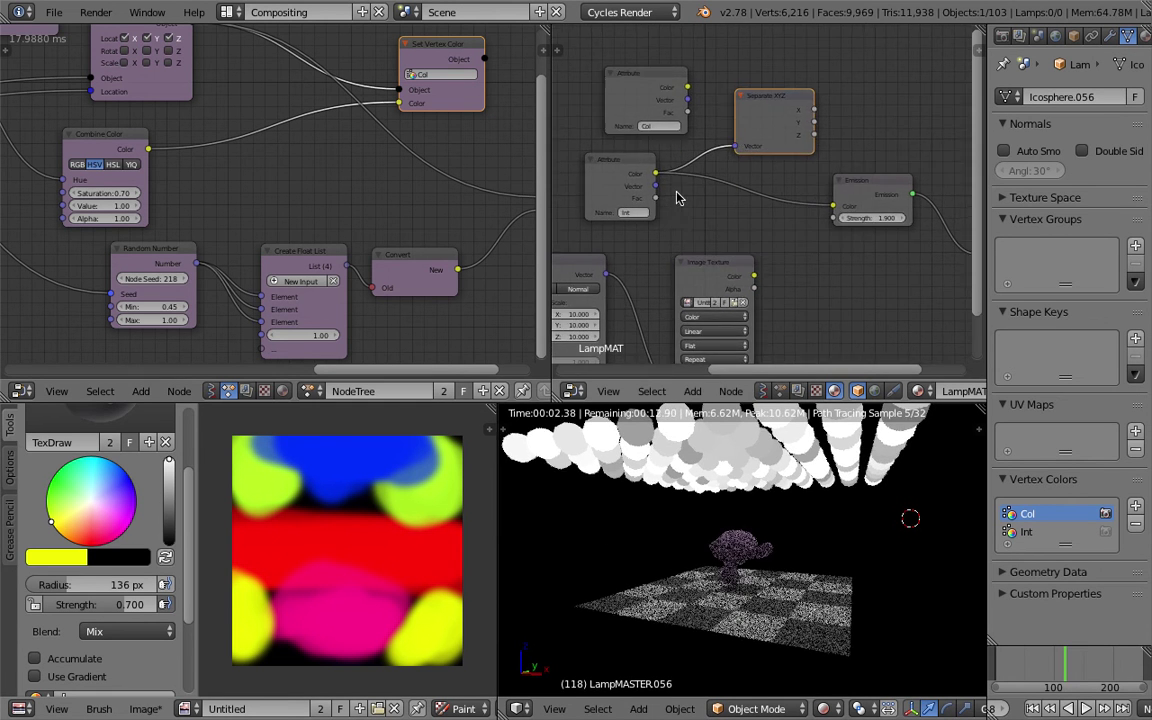
pyautogui.moveTo(551, 168); pyautogui.dragTo(404, 30)
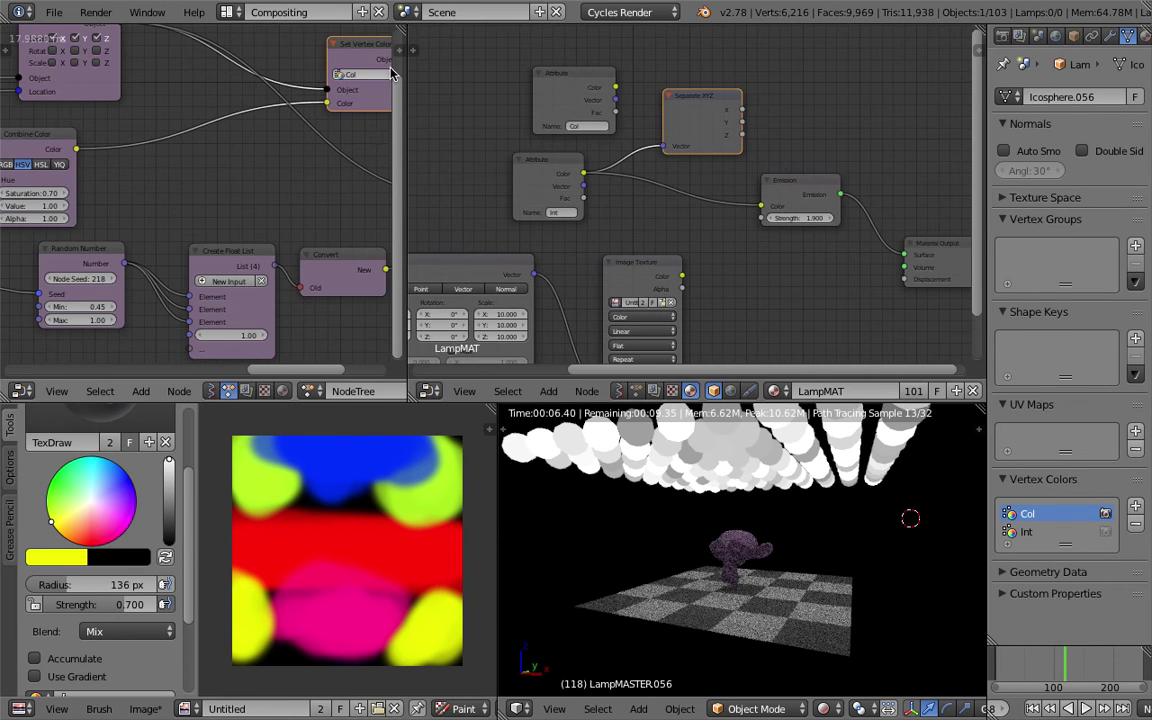
# Merge the two node editors into a single wide LampMAT node editor and save the file.
pyautogui.moveTo(399, 30); pyautogui.dragTo(251, 164)
pyautogui.scroll(3, 251, 164)
pyautogui.hotkey('ctrl', 's')
pyautogui.click(257, 167)
pyautogui.scroll(-1, 398, 244)
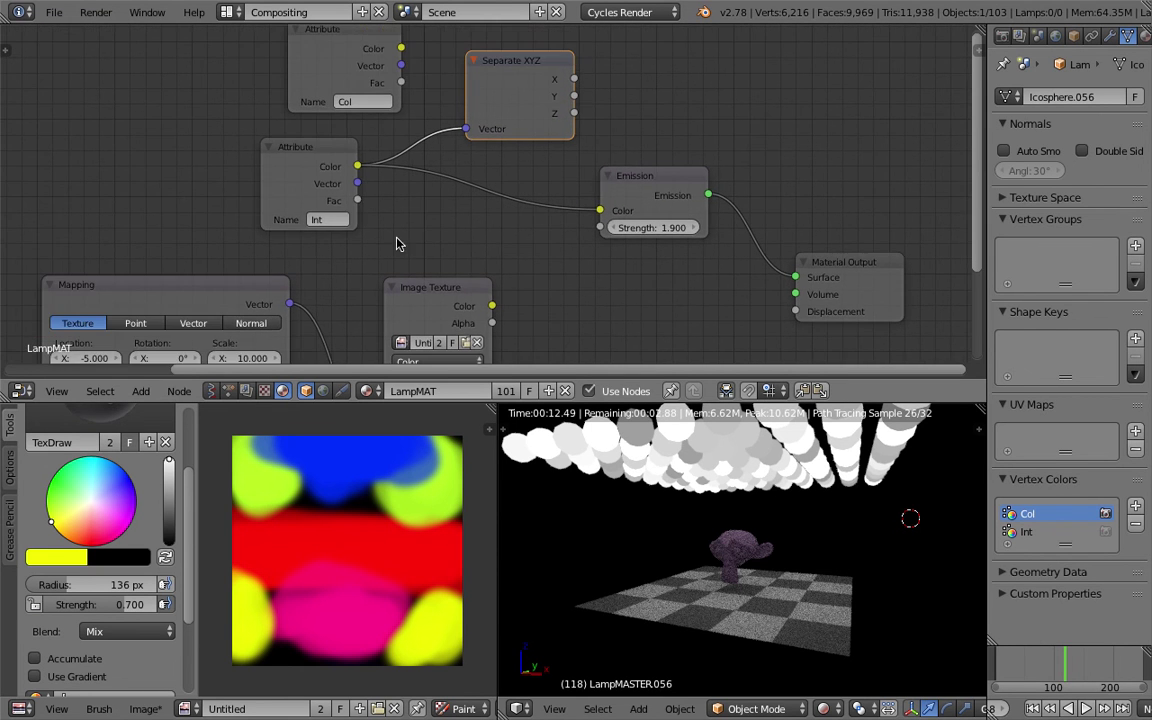
pyautogui.scroll(-1, 470, 242)
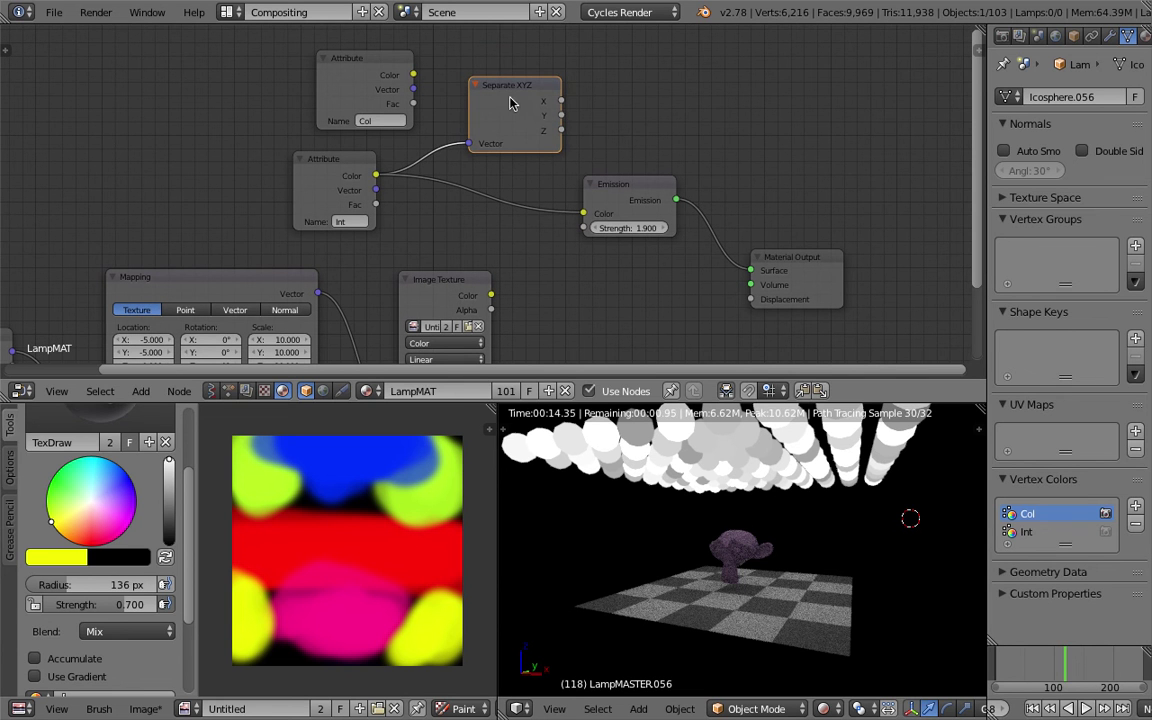
# Spread out the Separate XYZ, Emission and Material Output nodes to free space before Emission.
pyautogui.moveTo(529, 97); pyautogui.dragTo(503, 104)
pyautogui.moveTo(624, 188); pyautogui.dragTo(645, 190)
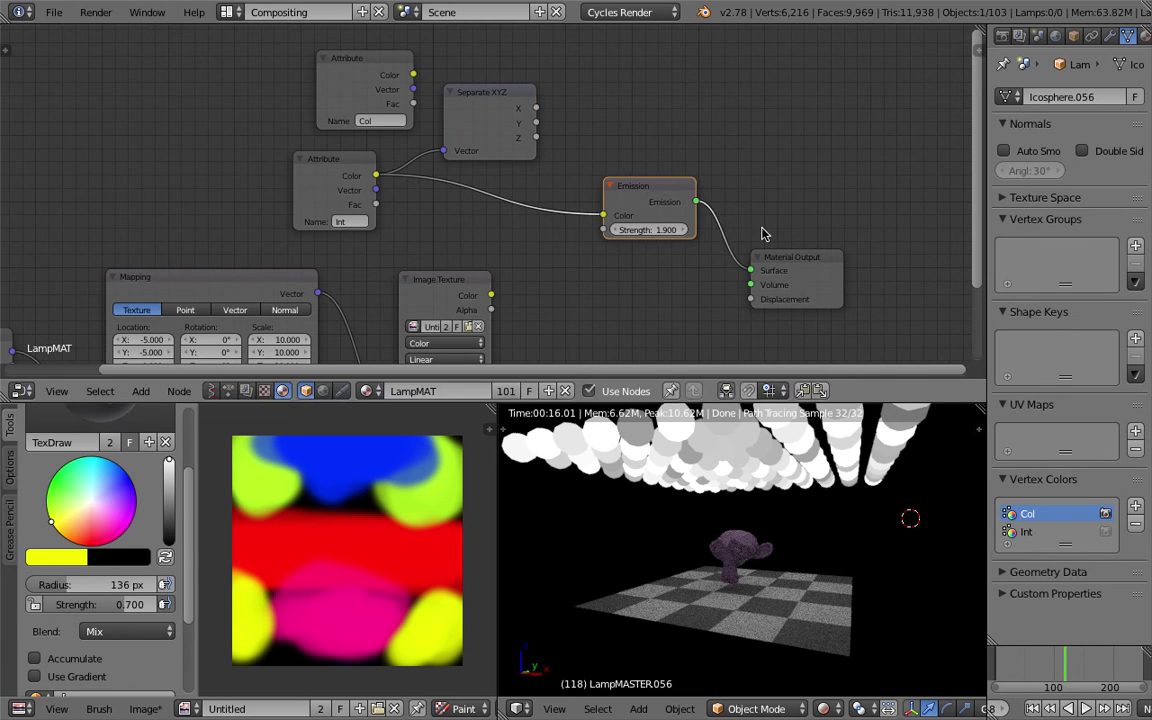
pyautogui.moveTo(767, 258); pyautogui.dragTo(810, 256)
pyautogui.moveTo(641, 195); pyautogui.dragTo(674, 224)
pyautogui.moveTo(496, 149); pyautogui.dragTo(504, 147)
# Add a Separate RGB node onto the link between the Int Attribute's Color output and the Emission node.
pyautogui.hotkey('shift', 'a')
pyautogui.click(648, 109)
pyautogui.write('rgb')
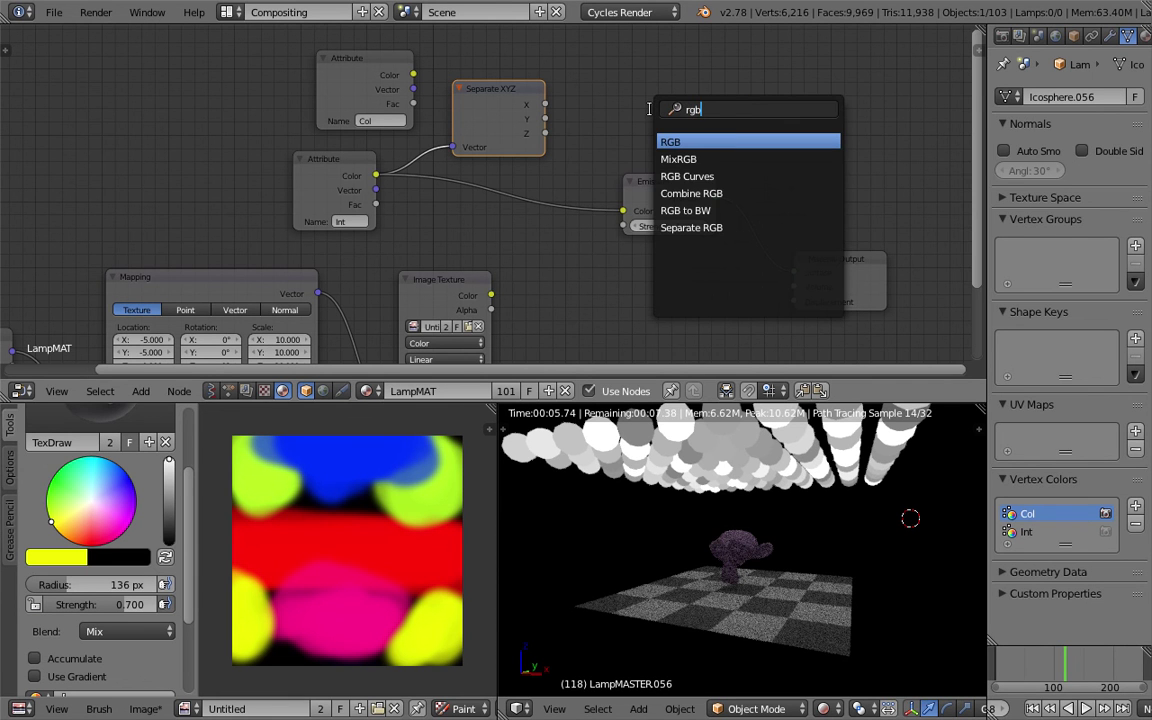
pyautogui.press('Down')
pyautogui.press('Down')
pyautogui.press('Down')
pyautogui.press('Down')
pyautogui.press('Down')
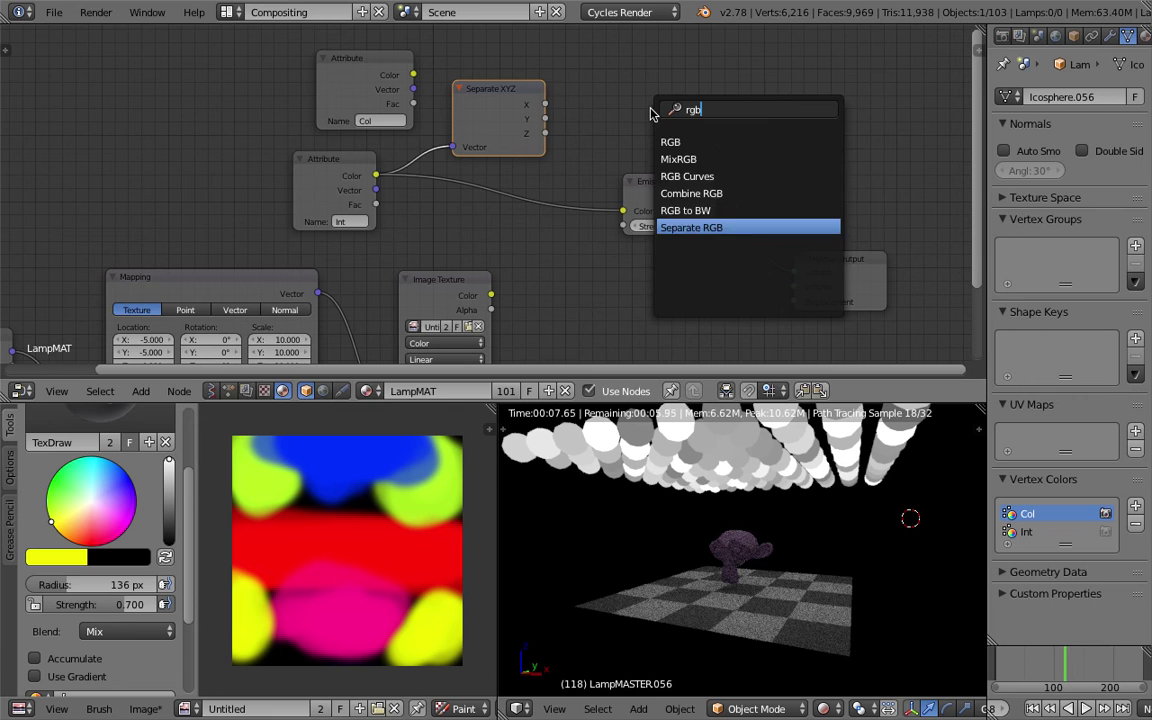
pyautogui.press('Return')
pyautogui.click(480, 190)
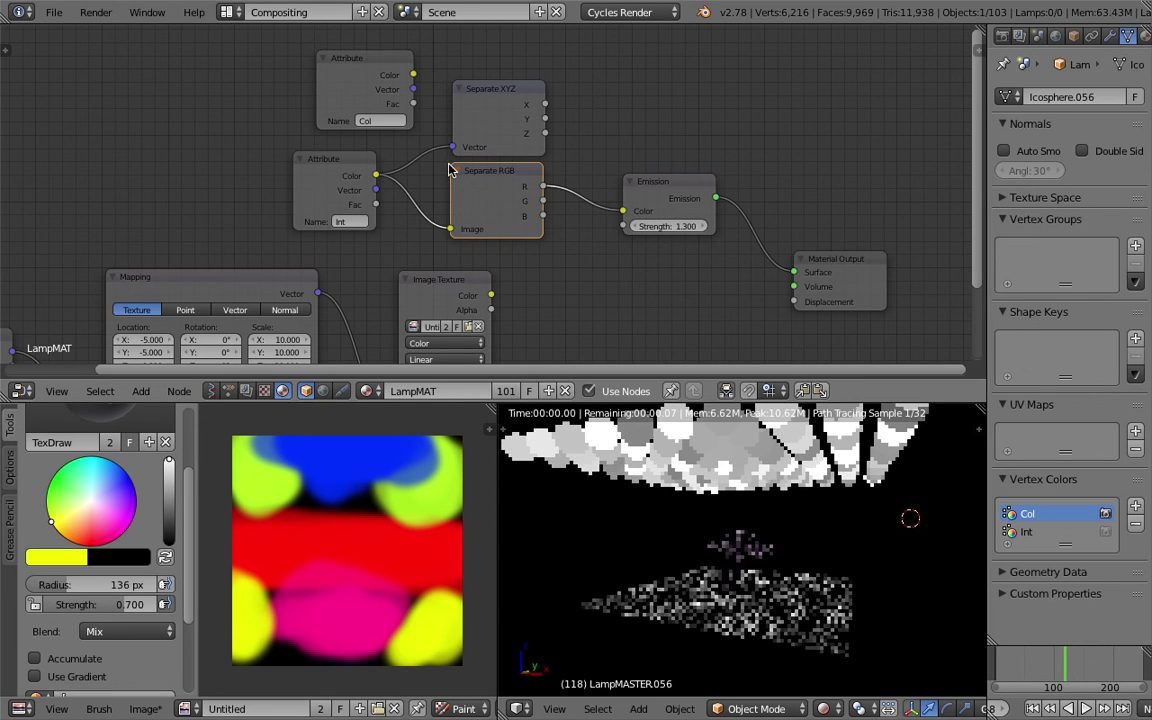
# Link Separate RGB's R output to Emission's Strength and the Col Attribute's Color output to Emission's Color.
pyautogui.moveTo(480, 190); pyautogui.dragTo(601, 178)
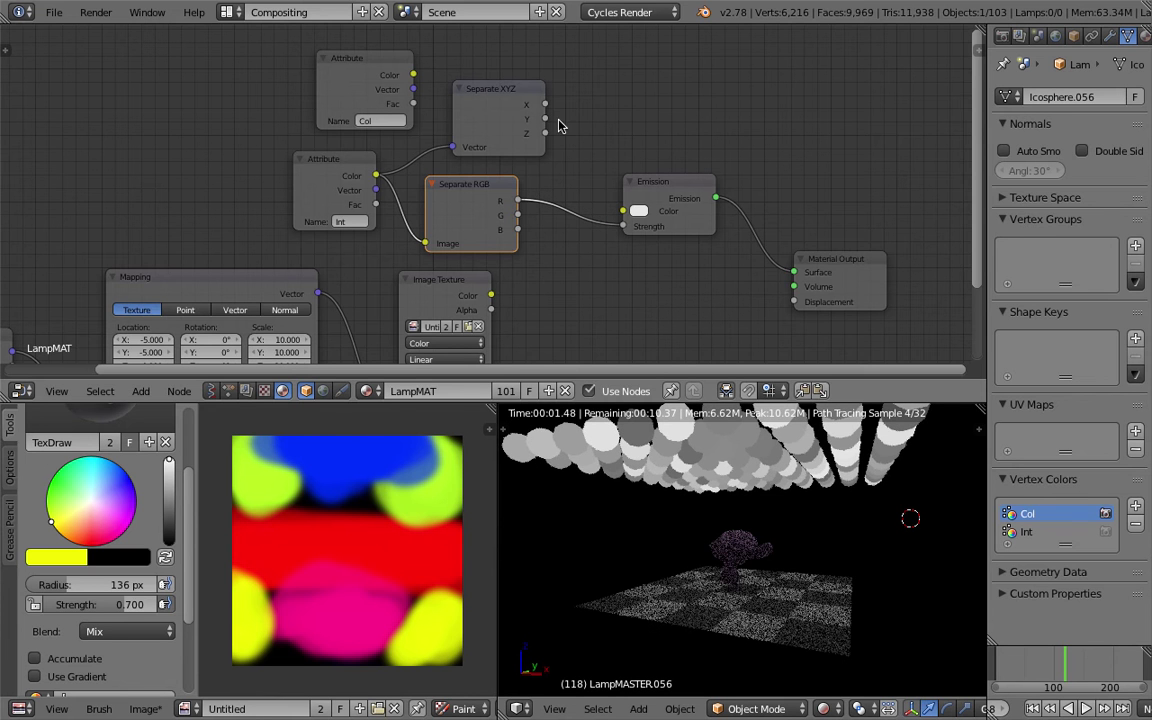
pyautogui.click(639, 211)
pyautogui.click(689, 106)
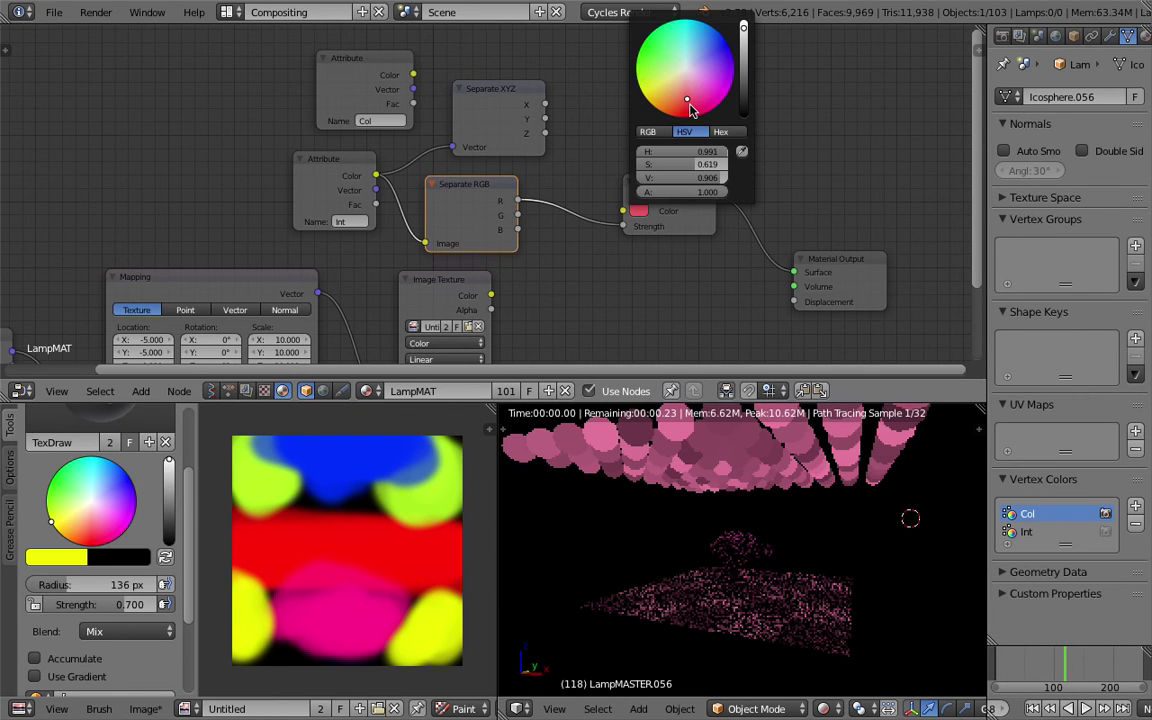
pyautogui.moveTo(413, 74); pyautogui.dragTo(622, 211)
# Delete the Separate XYZ node and save over the existing file.
pyautogui.click(525, 95)
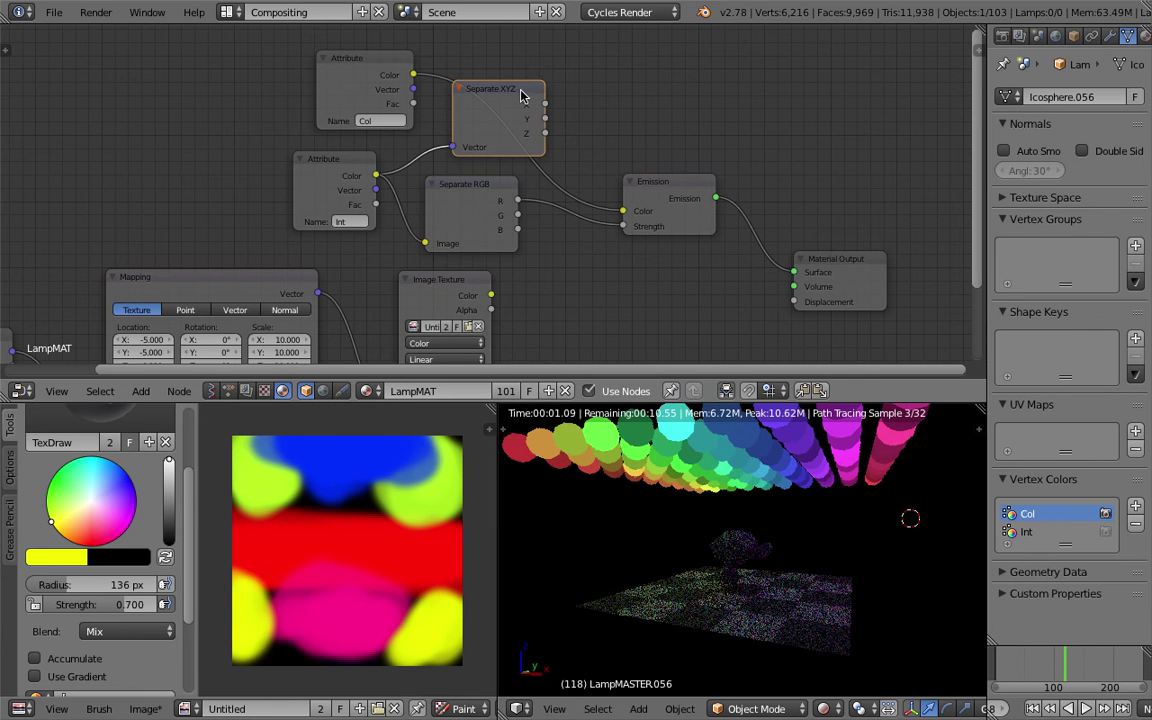
pyautogui.press('x')
pyautogui.hotkey('ctrl', 's')
pyautogui.click(548, 116)
pyautogui.moveTo(738, 499); pyautogui.dragTo(772, 514, button='middle')
pyautogui.hotkey('ctrl', 's')
pyautogui.press('Return')
# Set the Random Number node's Node Seed to 258 in the animation node tree and save the file.
pyautogui.moveTo(295, 260); pyautogui.dragTo(439, 166, button='middle')
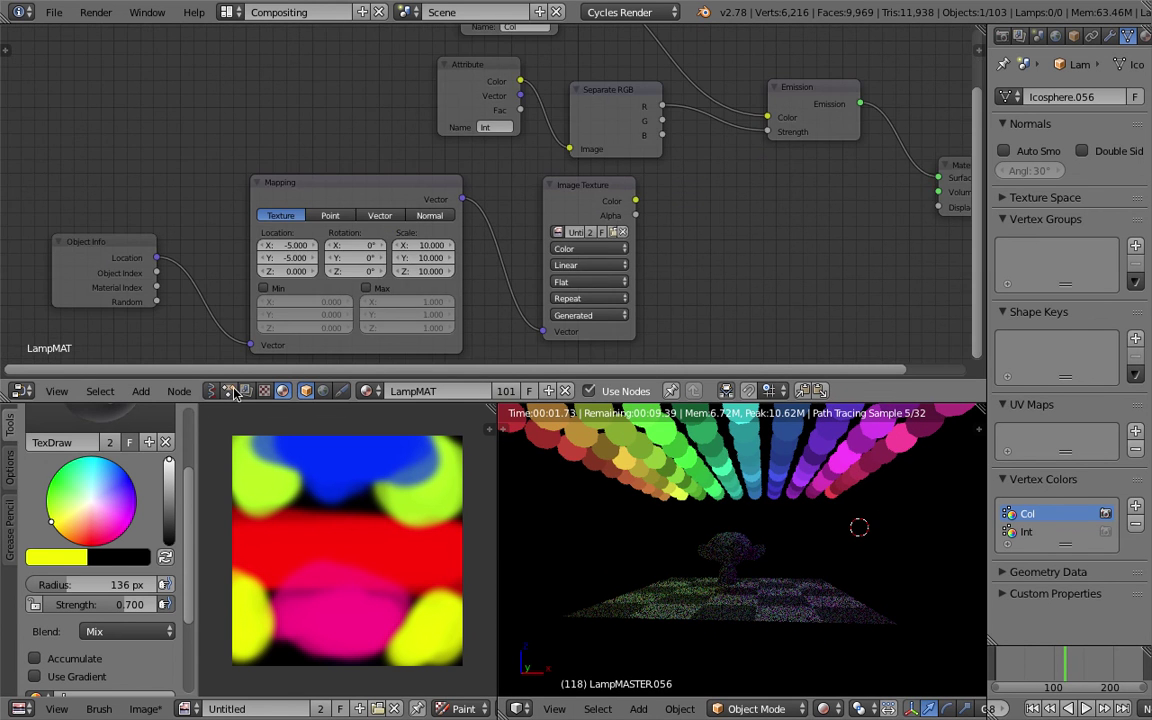
pyautogui.click(229, 391)
pyautogui.scroll(-4, 414, 279)
pyautogui.moveTo(414, 279); pyautogui.dragTo(426, 258, button='middle')
pyautogui.moveTo(542, 350); pyautogui.dragTo(282, 80, button='middle')
pyautogui.scroll(1, 337, 183)
pyautogui.moveTo(569, 237); pyautogui.dragTo(410, 259, button='middle')
pyautogui.scroll(1, 527, 226)
pyautogui.click(527, 226)
pyautogui.press('x')
pyautogui.scroll(1, 410, 259)
pyautogui.moveTo(588, 251)
pyautogui.mouseDown()
pyautogui.moveTo(618, 251)
pyautogui.moveTo(594, 251)
pyautogui.mouseUp()
pyautogui.moveTo(748, 552)
pyautogui.mouseDown(button='middle')
pyautogui.moveTo(784, 507)
pyautogui.moveTo(748, 548)
pyautogui.mouseUp(button='middle')
pyautogui.hotkey('ctrl', 's')
pyautogui.click(748, 516)
# Set the Random Number node's Min to 0.2 and Max to 10.
pyautogui.moveTo(661, 252); pyautogui.dragTo(562, 215, button='middle')
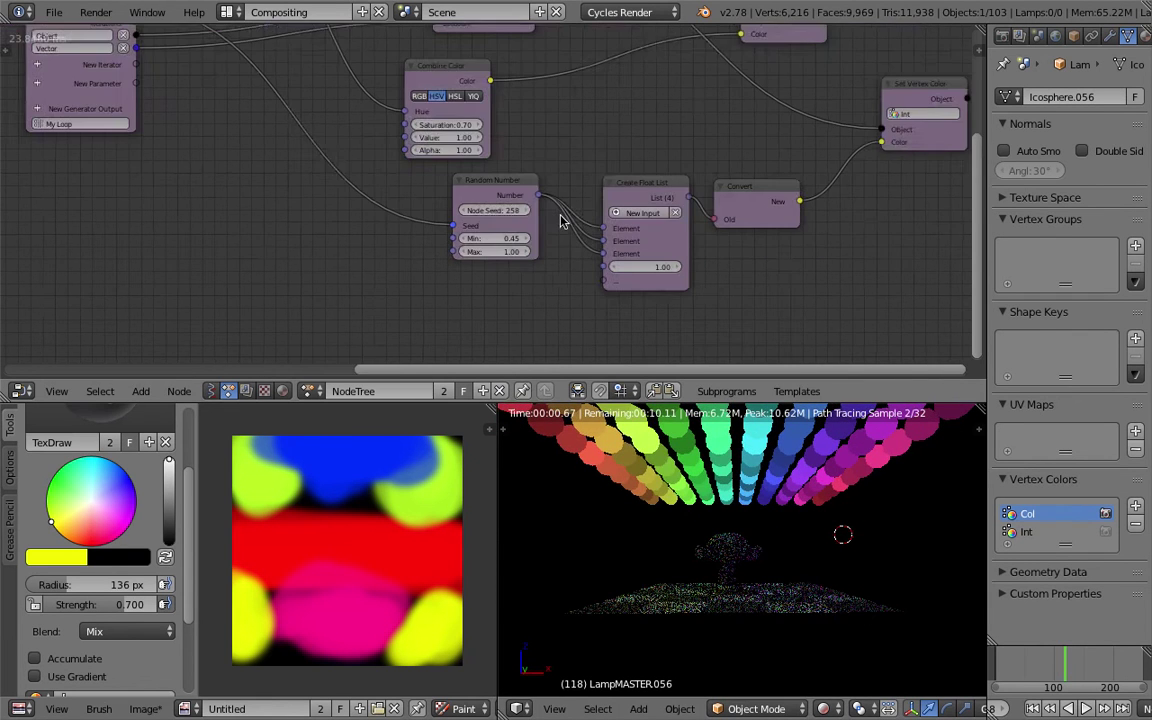
pyautogui.scroll(1, 512, 235)
pyautogui.click(510, 245)
pyautogui.write('45')
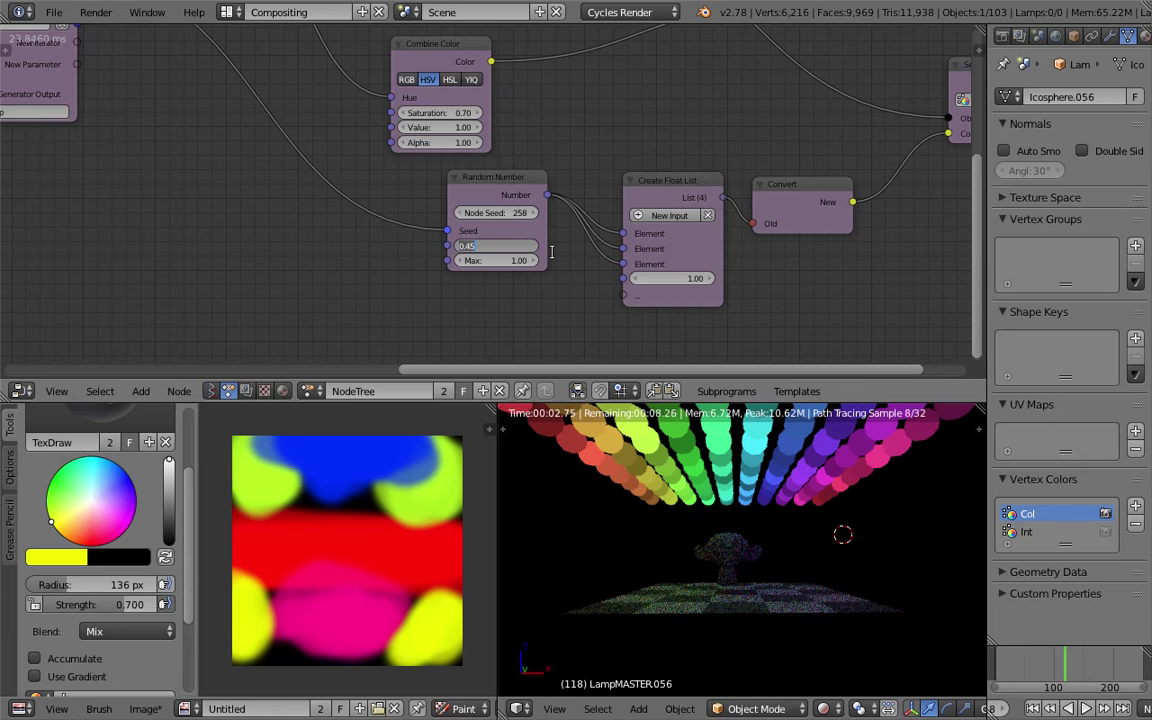
pyautogui.press('Tab')
pyautogui.write('10')
pyautogui.press('Return')
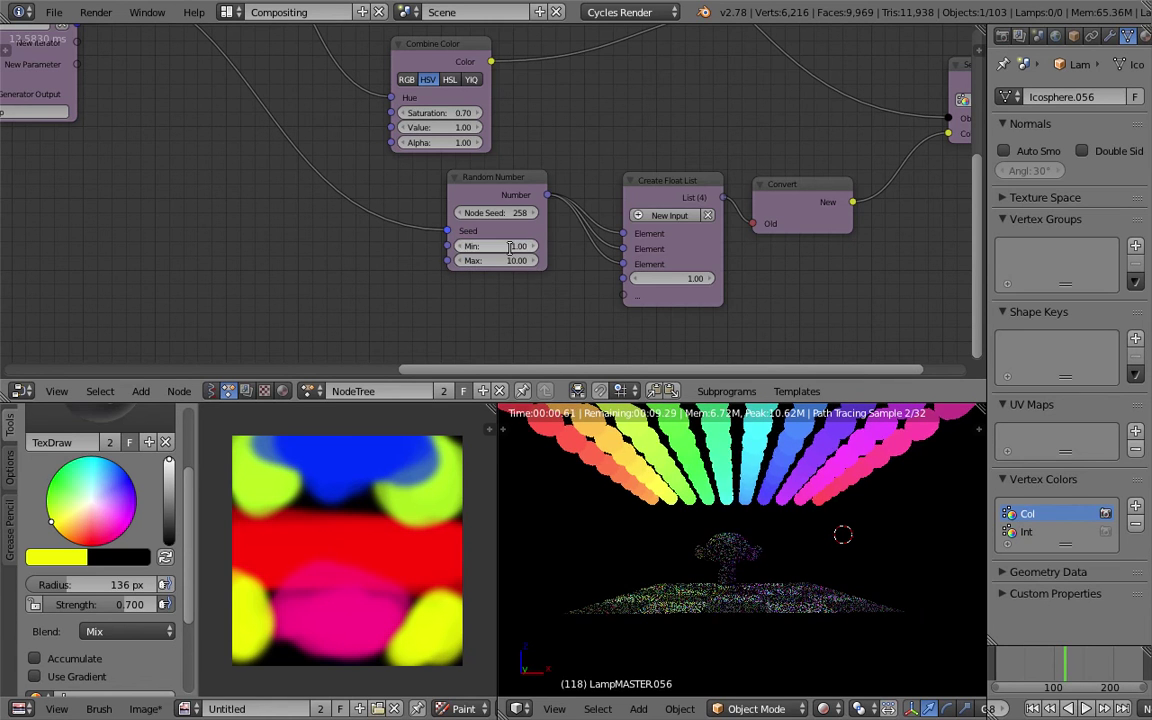
pyautogui.click(510, 248)
pyautogui.write('.2')
pyautogui.press('Return')
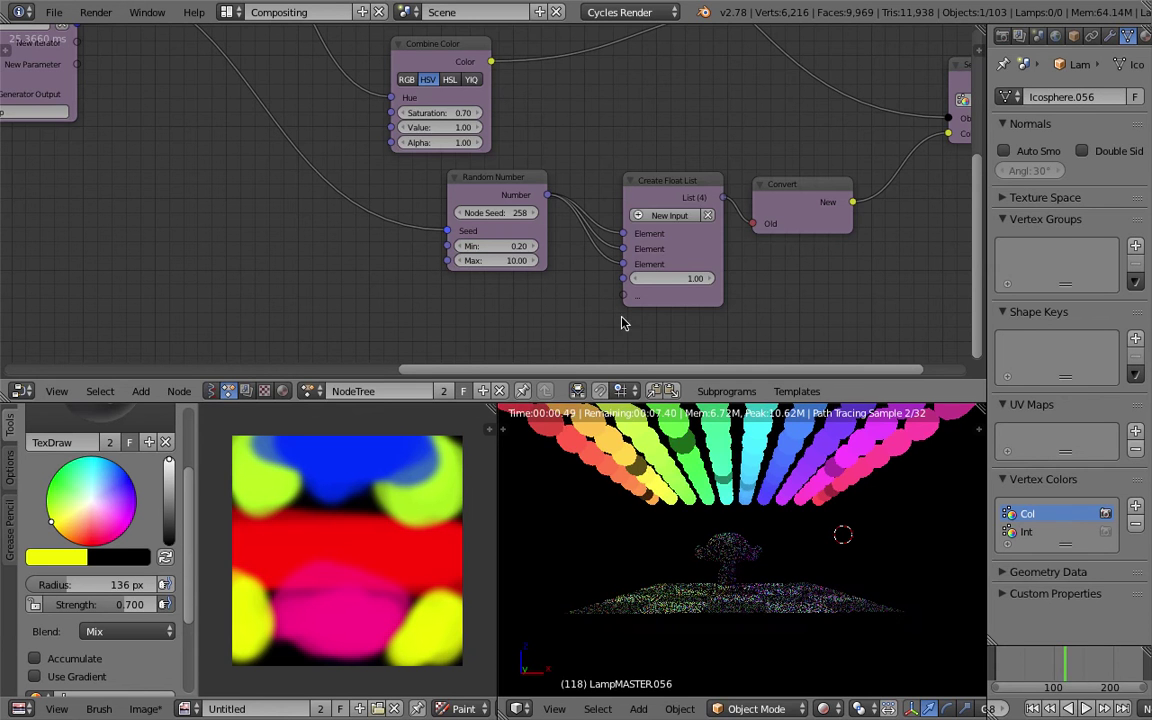
# Raise the Random Number node's Max to 30 and Min to 0.83, and change its Node Seed to 327.
pyautogui.moveTo(508, 262); pyautogui.dragTo(840, 262)
pyautogui.click(517, 261)
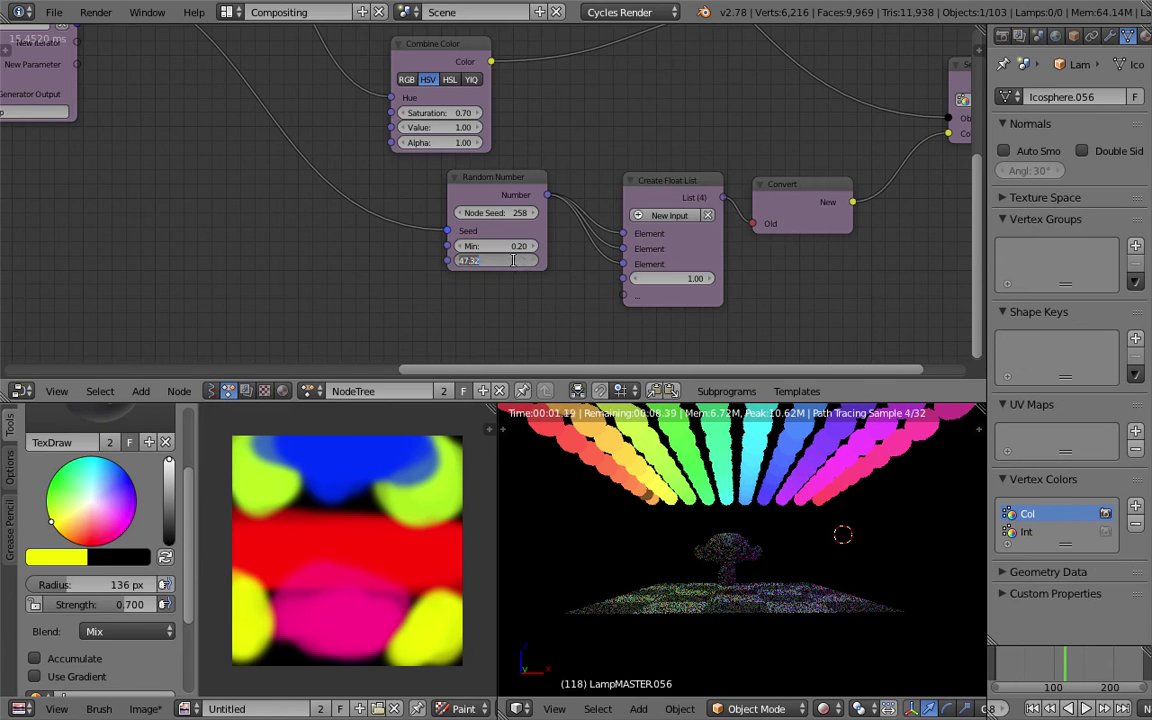
pyautogui.write('30')
pyautogui.press('Return')
pyautogui.moveTo(507, 247); pyautogui.dragTo(570, 247)
pyautogui.moveTo(513, 217); pyautogui.dragTo(620, 217)
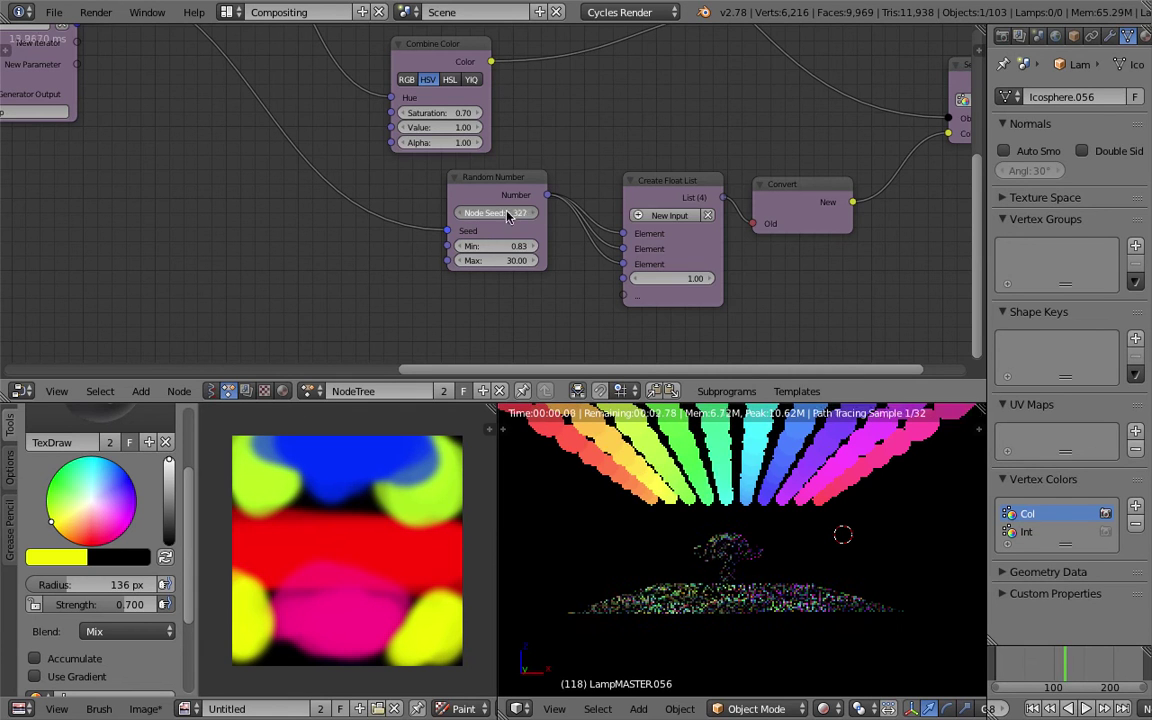
# Set the Random Number node's Min to 0.09, Max to 1 and Node Seed to 418.
pyautogui.moveTo(507, 246); pyautogui.dragTo(570, 246)
pyautogui.moveTo(507, 261)
pyautogui.mouseDown()
pyautogui.moveTo(434, 261)
pyautogui.moveTo(511, 262)
pyautogui.moveTo(500, 248)
pyautogui.mouseUp()
pyautogui.click(508, 249)
pyautogui.write('0')
pyautogui.press('Tab')
pyautogui.write('1')
pyautogui.press('Tab')
pyautogui.click(507, 279)
pyautogui.moveTo(507, 247); pyautogui.dragTo(517, 247)
pyautogui.moveTo(508, 213); pyautogui.dragTo(559, 213)
# Set the Random Number node's Max to 20 and save the file.
pyautogui.moveTo(764, 558); pyautogui.dragTo(728, 532, button='middle')
pyautogui.scroll(4, 751, 588)
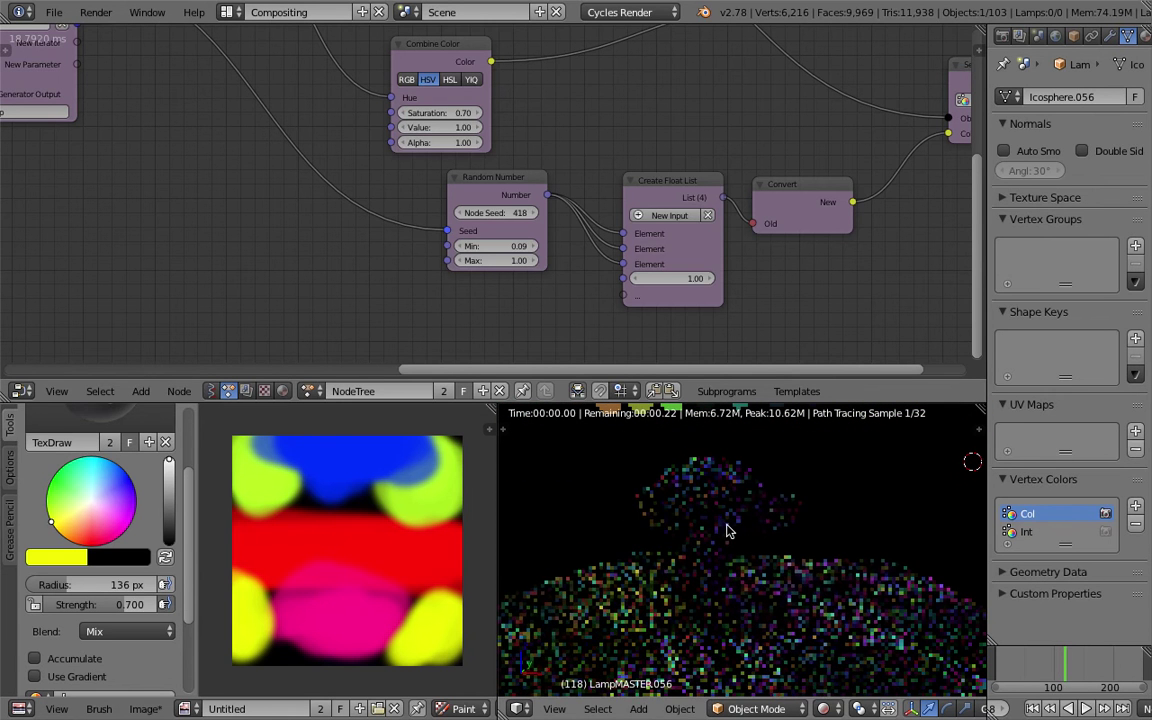
pyautogui.click(494, 264)
pyautogui.write('7.97')
pyautogui.press('Return')
pyautogui.click(505, 262)
pyautogui.write('20')
pyautogui.press('Return')
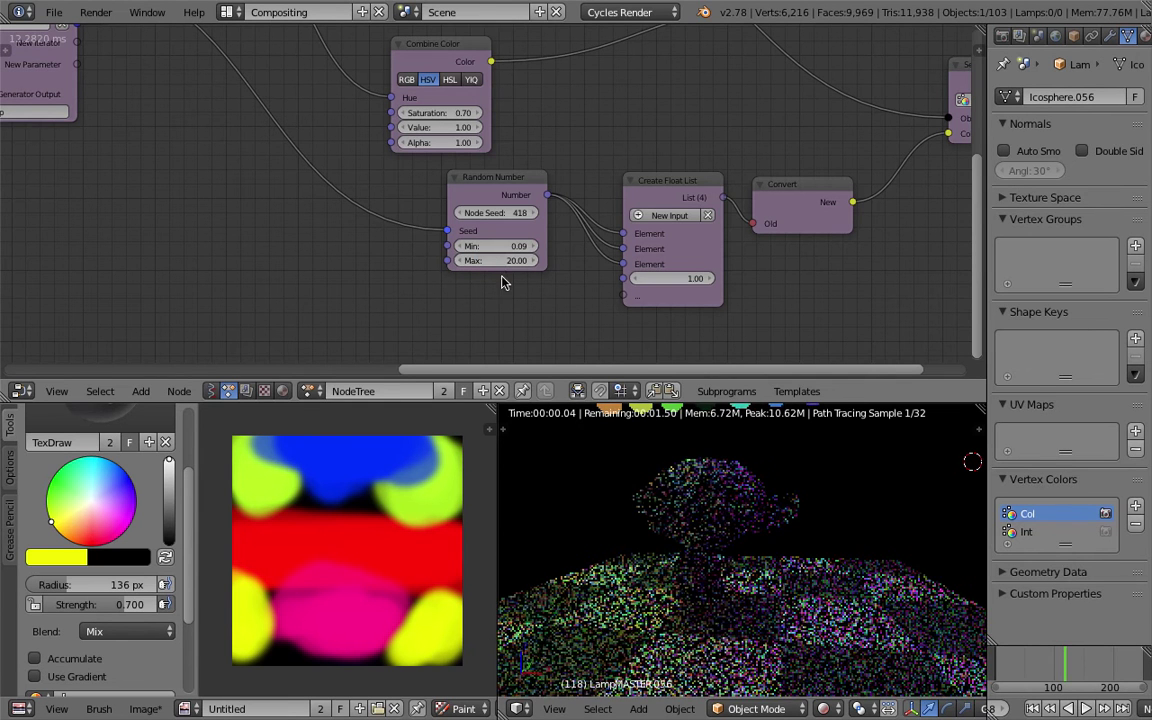
pyautogui.hotkey('ctrl', 's')
pyautogui.click(715, 550)
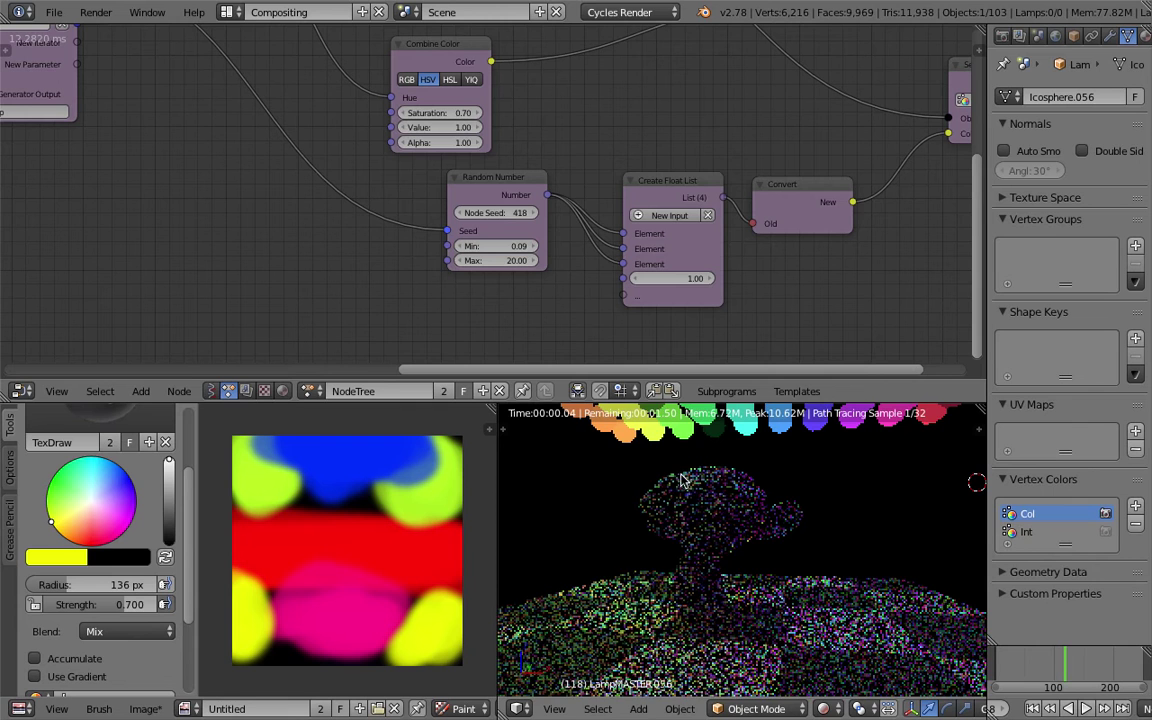
pyautogui.moveTo(698, 506); pyautogui.dragTo(722, 562, button='middle')
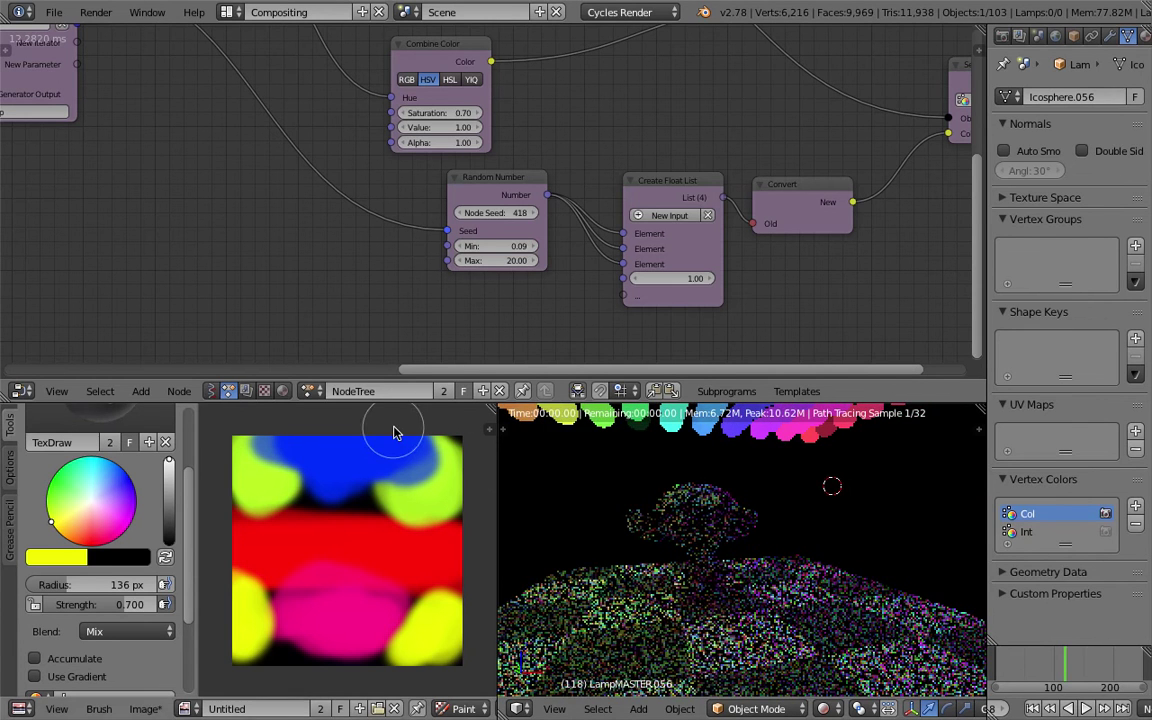
# Switch back to the LampMAT material nodes and move the Emission and Material Output nodes up.
pyautogui.click(282, 391)
pyautogui.moveTo(568, 194); pyautogui.dragTo(559, 274, button='middle')
pyautogui.scroll(2, 559, 274)
pyautogui.moveTo(565, 150); pyautogui.dragTo(574, 115)
pyautogui.moveTo(730, 234); pyautogui.dragTo(735, 155)
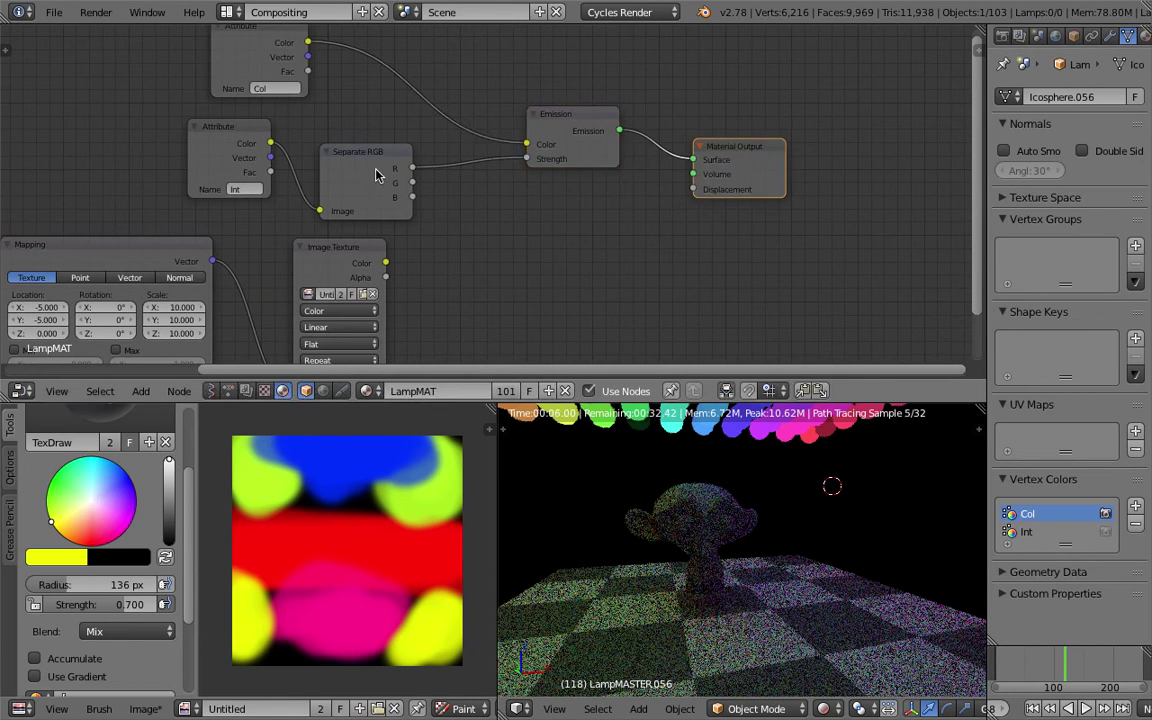
# Detach the Separate RGB node from Emission and try Emission Strength values of 20 and 10.
pyautogui.moveTo(376, 175); pyautogui.dragTo(456, 205)
pyautogui.click(556, 158)
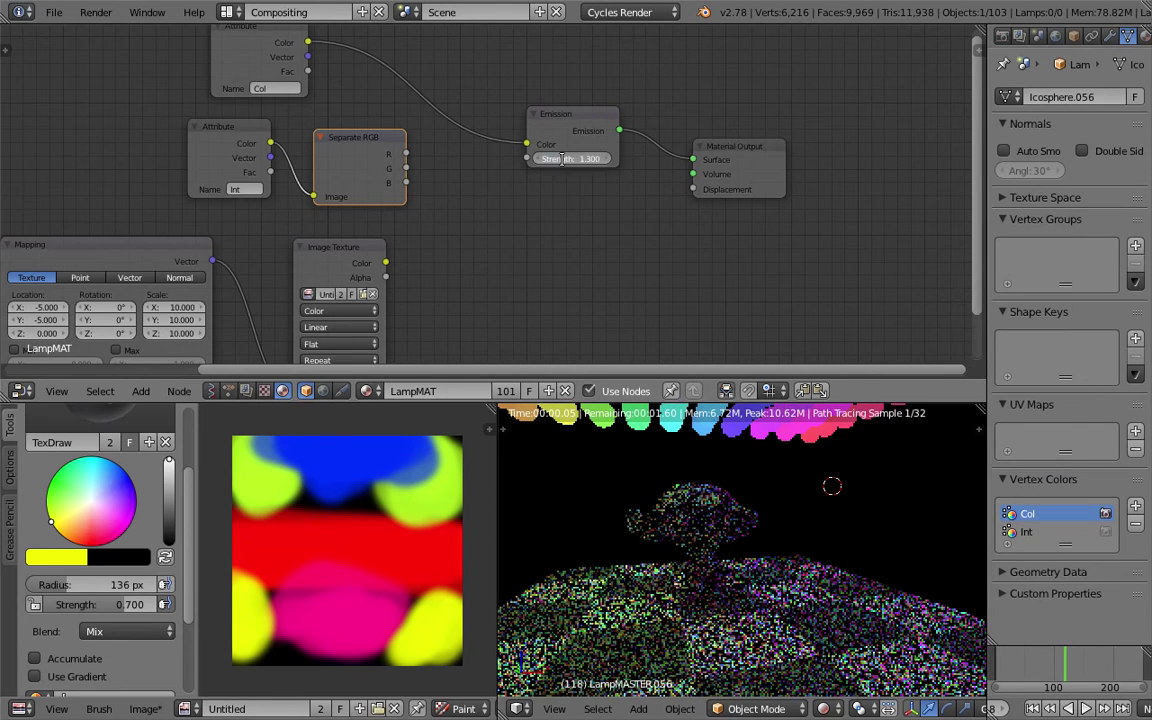
pyautogui.write('20')
pyautogui.press('Return')
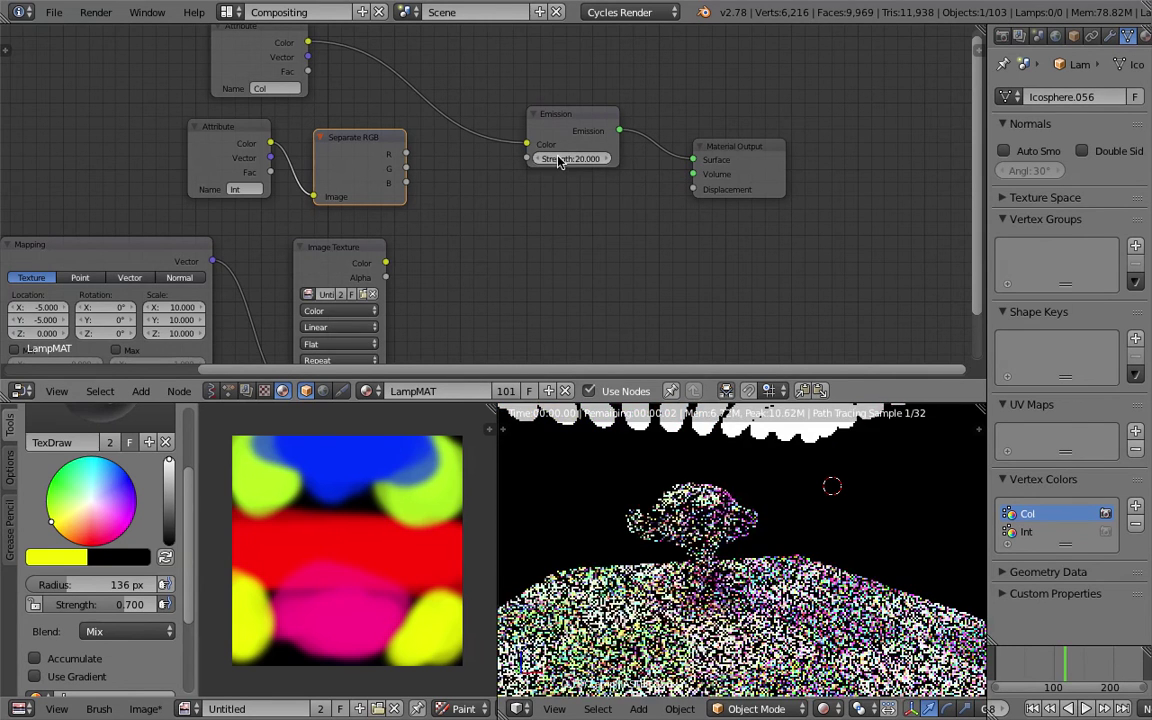
pyautogui.click(586, 162)
pyautogui.write('10')
pyautogui.press('Return')
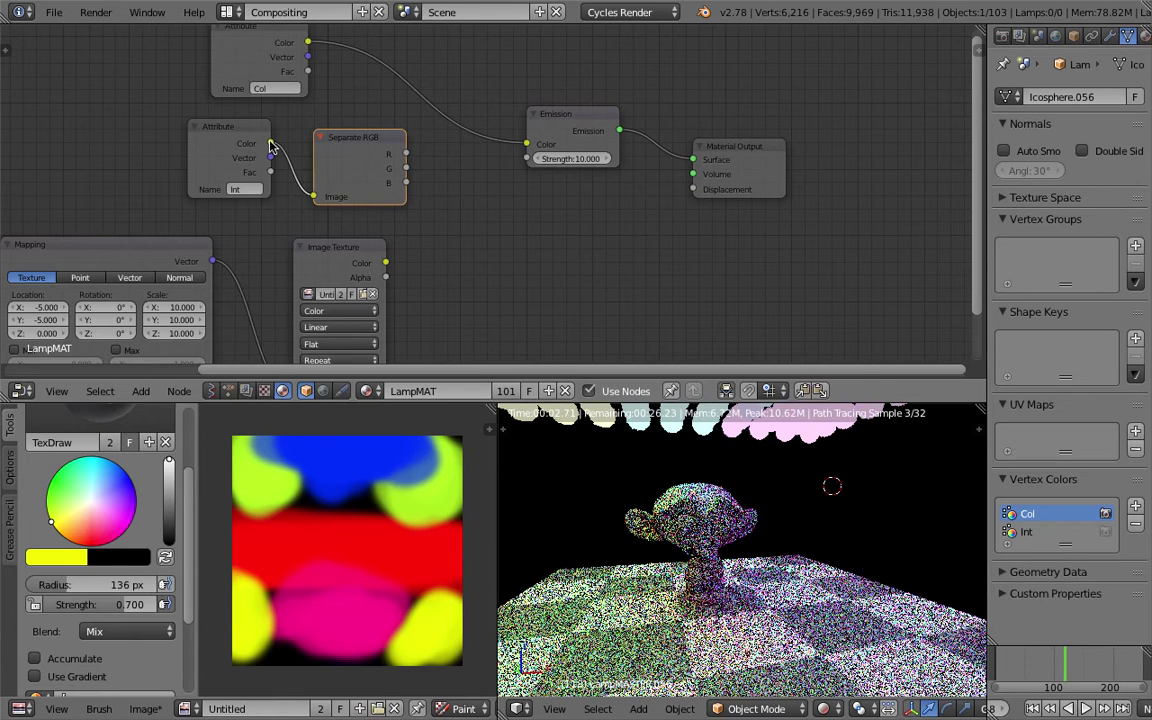
# Shift and widen the Int Attribute node, and relink Separate RGB's R output to Emission's Strength, moving Emission further away.
pyautogui.moveTo(266, 146); pyautogui.dragTo(242, 148)
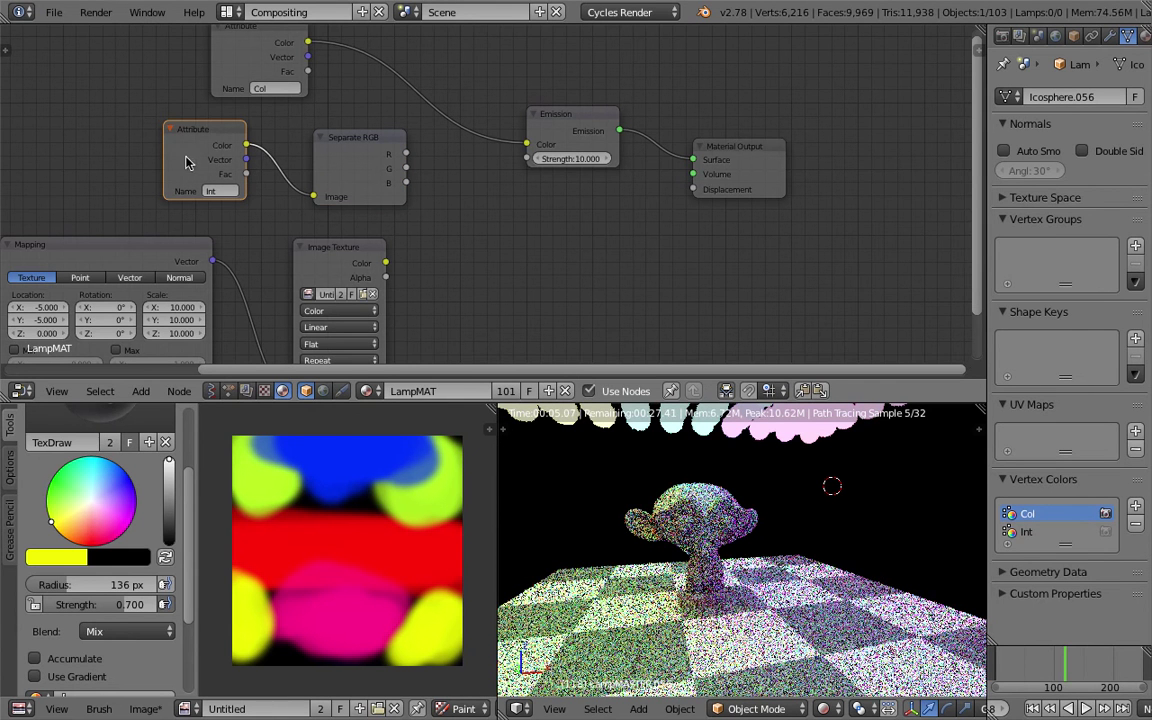
pyautogui.moveTo(164, 153); pyautogui.dragTo(122, 150)
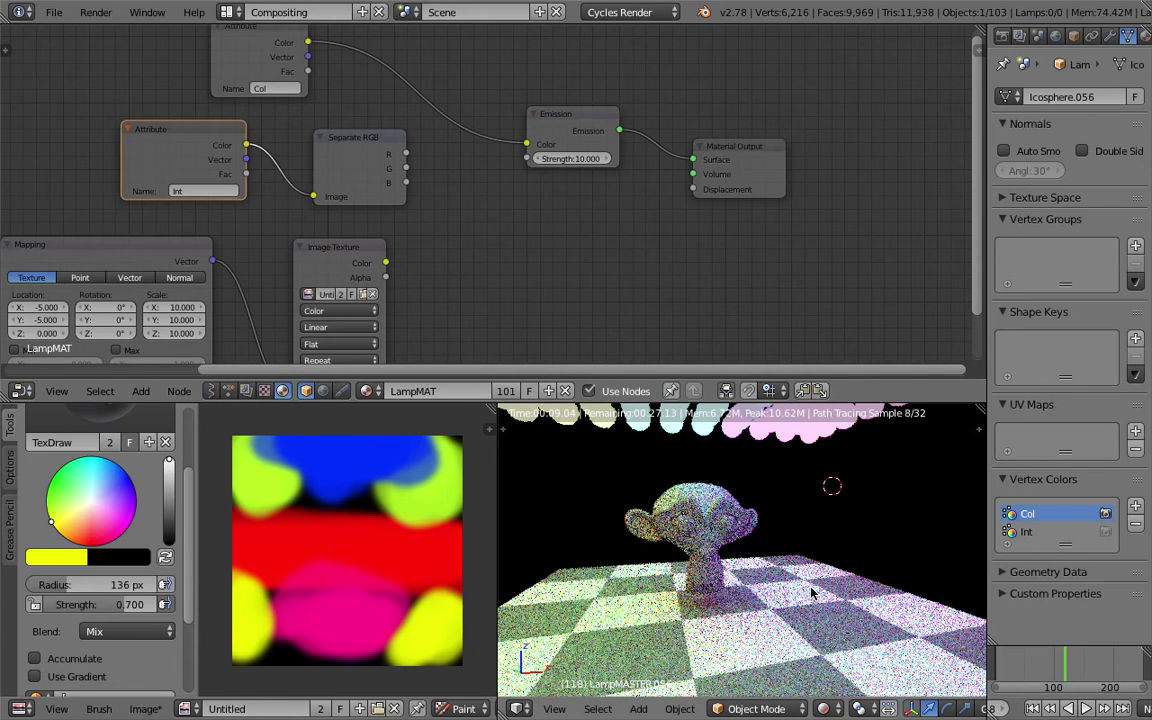
pyautogui.moveTo(407, 153); pyautogui.dragTo(526, 158)
pyautogui.moveTo(560, 122); pyautogui.dragTo(615, 97)
# Insert a Math node set to Multiply between Separate RGB's R output and Emission's Strength.
pyautogui.hotkey('shift', 'a')
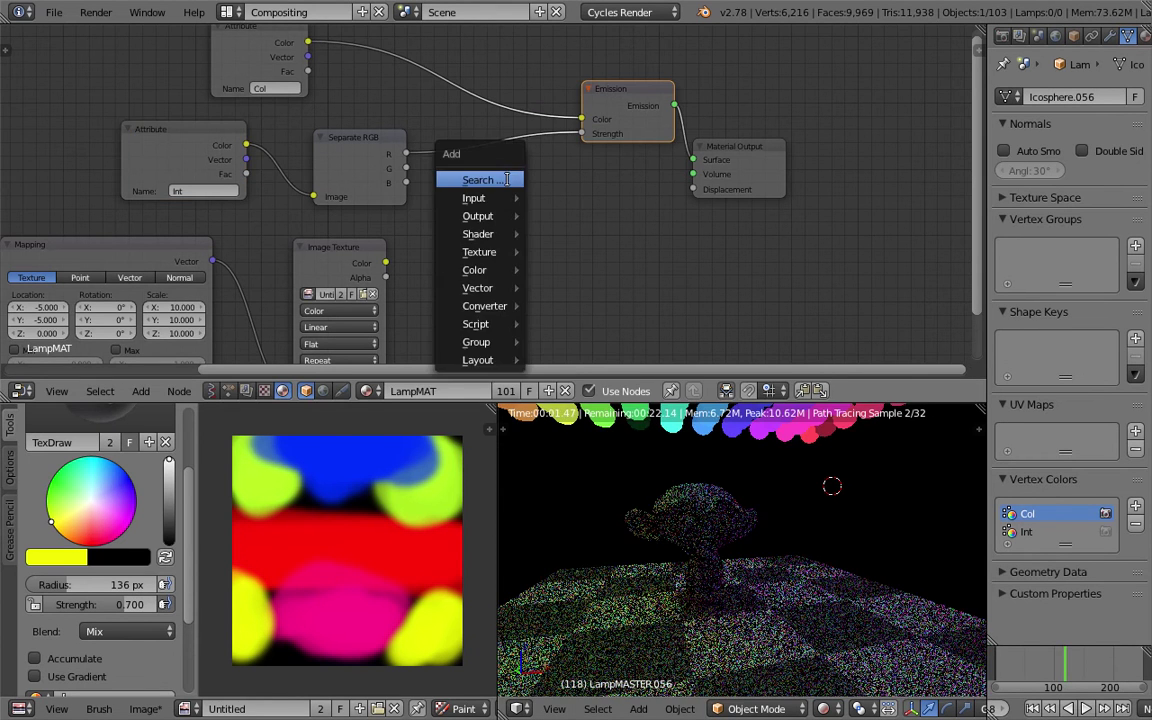
pyautogui.click(507, 177)
pyautogui.write('math')
pyautogui.press('Return')
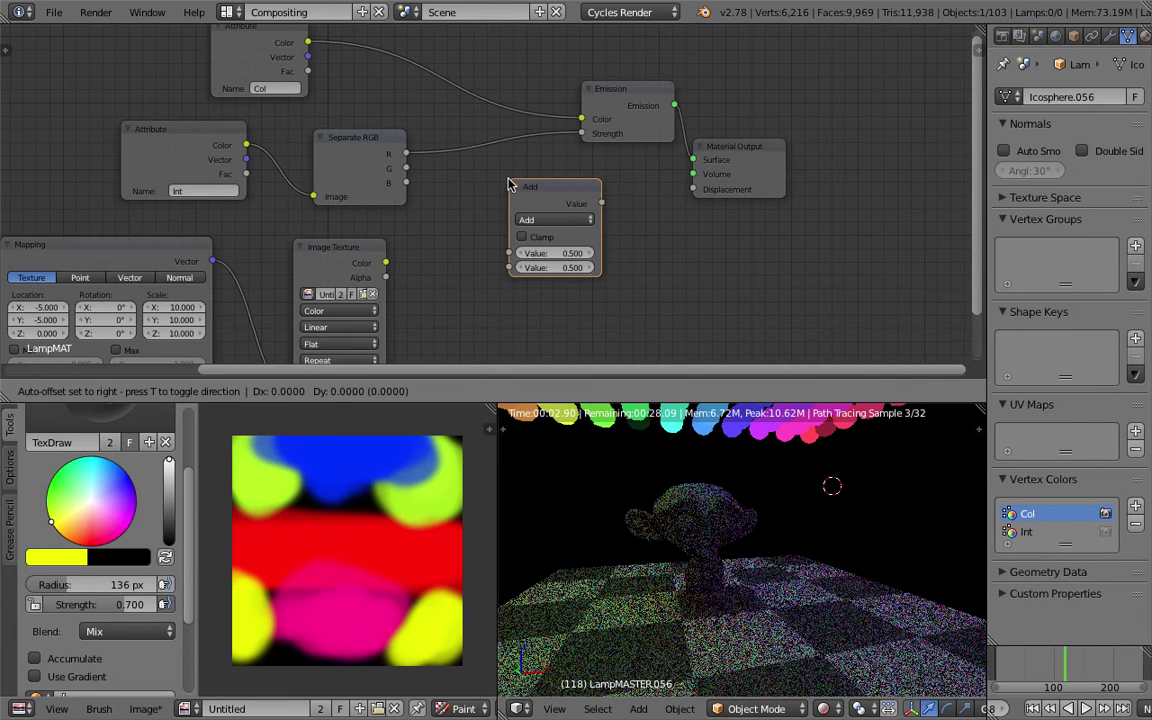
pyautogui.click(476, 150)
pyautogui.click(518, 184)
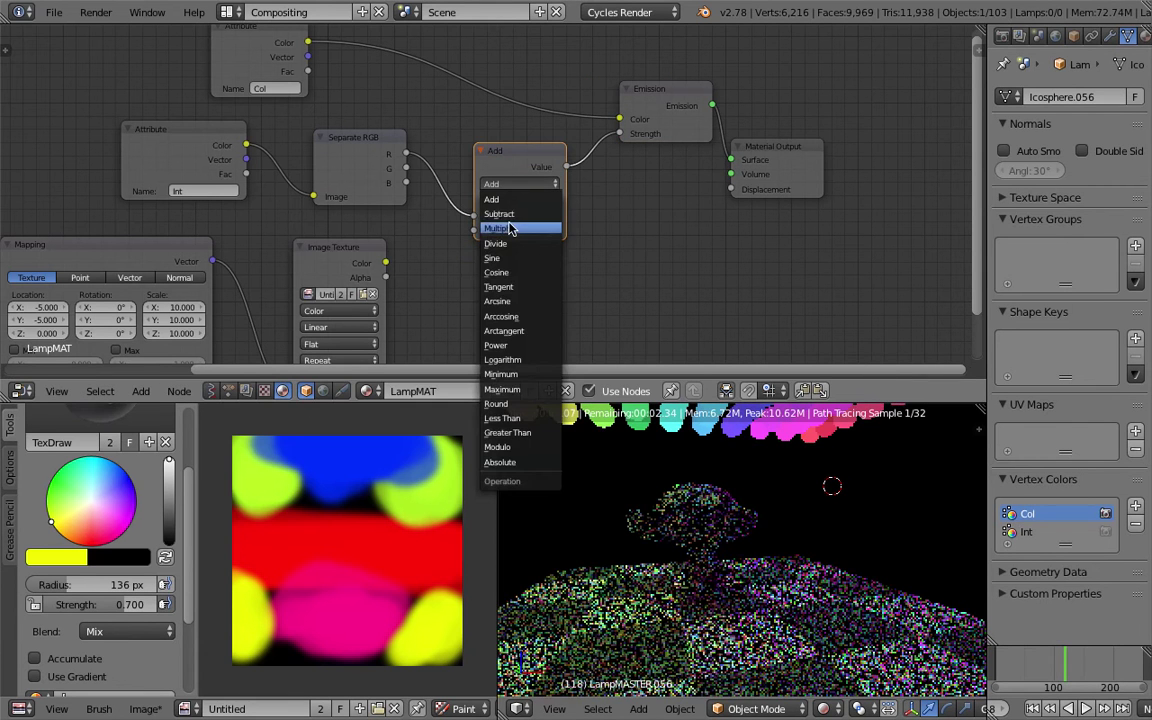
pyautogui.click(523, 227)
# Set the Multiply node's second value to 10.
pyautogui.click(525, 231)
pyautogui.write('5')
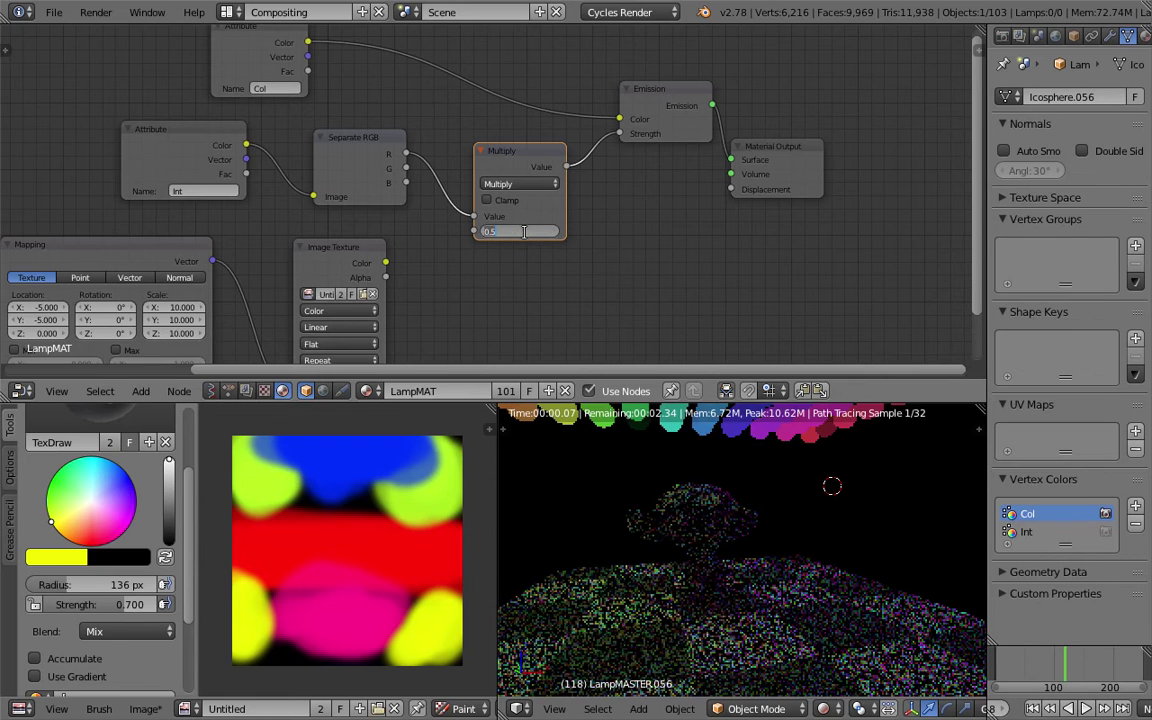
pyautogui.press('Return')
pyautogui.click(525, 231)
pyautogui.write('10')
pyautogui.press('Return')
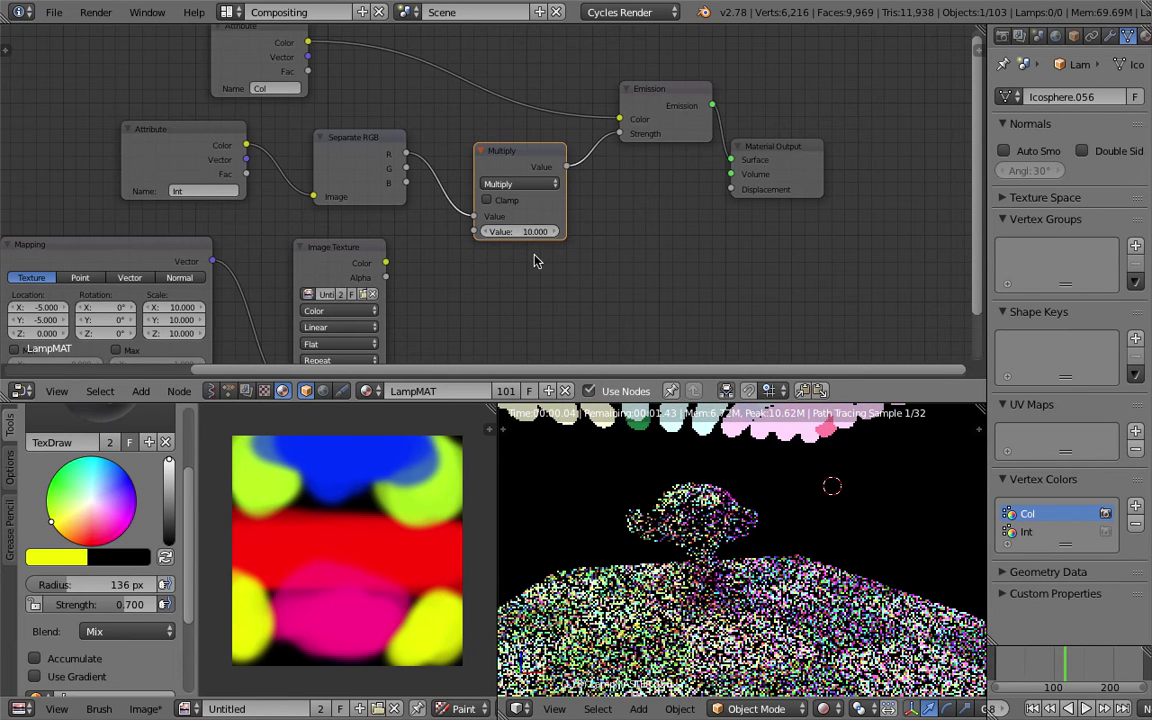
# Switch to the animation node tree and save the file.
pyautogui.click(229, 391)
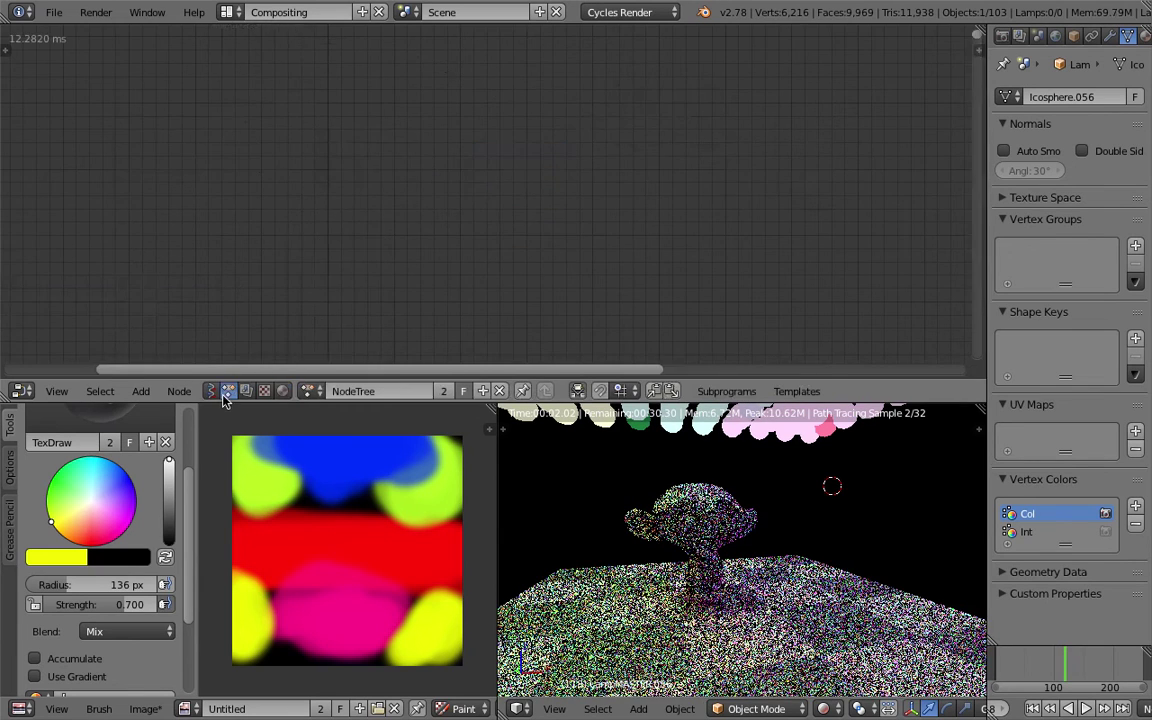
pyautogui.scroll(3, 452, 172)
pyautogui.moveTo(550, 247); pyautogui.dragTo(440, 197, button='middle')
pyautogui.hotkey('ctrl', 's')
pyautogui.click(440, 197)
# Set the Random Number node's Min to 0, Max to 1 and Node Seed to 508.
pyautogui.moveTo(705, 352); pyautogui.dragTo(499, 121, button='middle')
pyautogui.moveTo(543, 219); pyautogui.dragTo(440, 231, button='middle')
pyautogui.scroll(5, 445, 232)
pyautogui.scroll(1, 460, 236)
pyautogui.click(462, 235)
pyautogui.write('0')
pyautogui.press('Tab')
pyautogui.write('1')
pyautogui.press('Return')
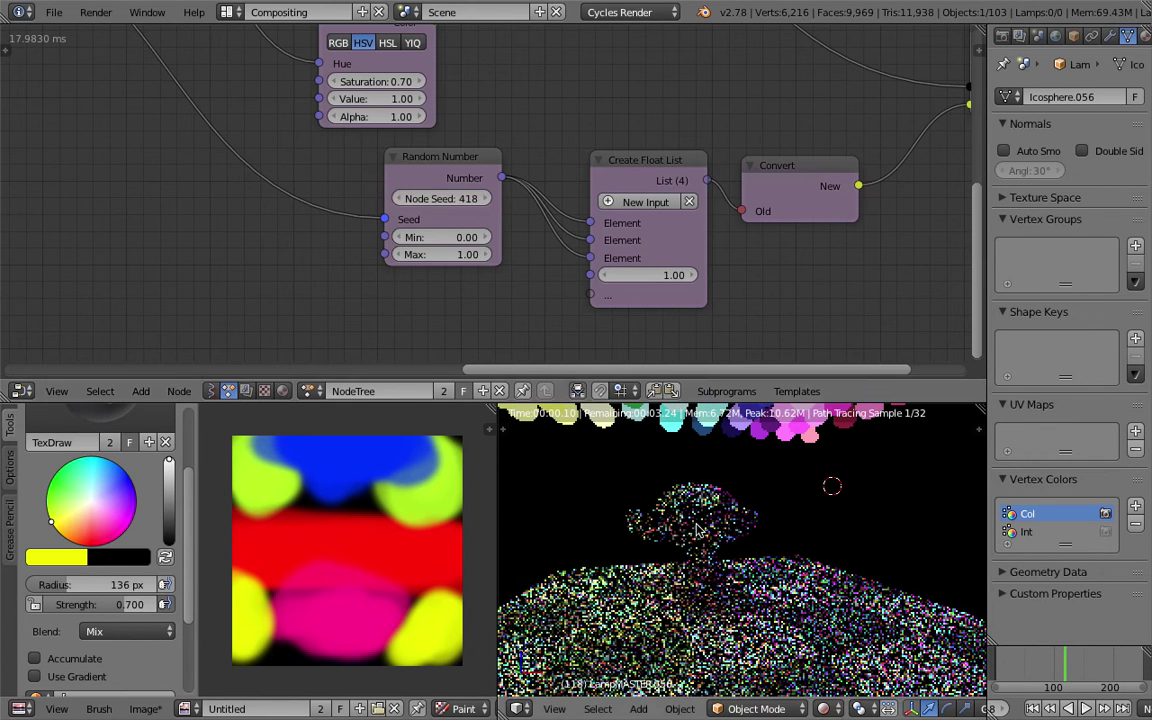
pyautogui.moveTo(432, 200); pyautogui.dragTo(478, 200)
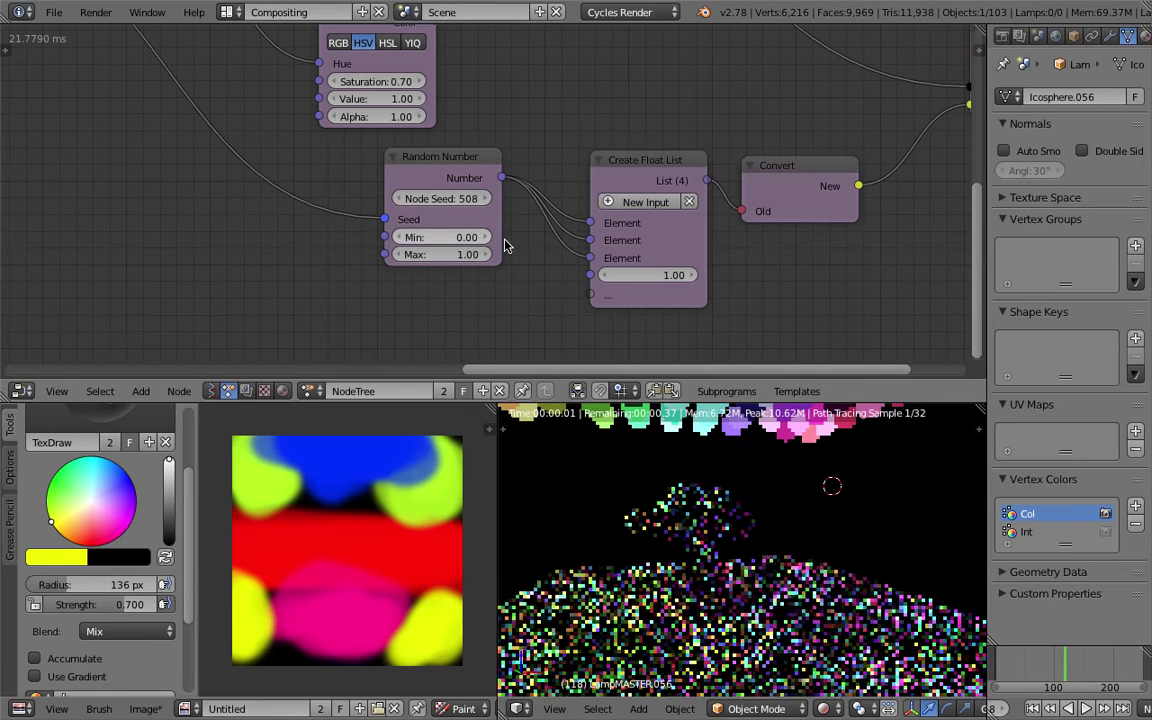
pyautogui.moveTo(786, 563); pyautogui.dragTo(766, 548, button='middle')
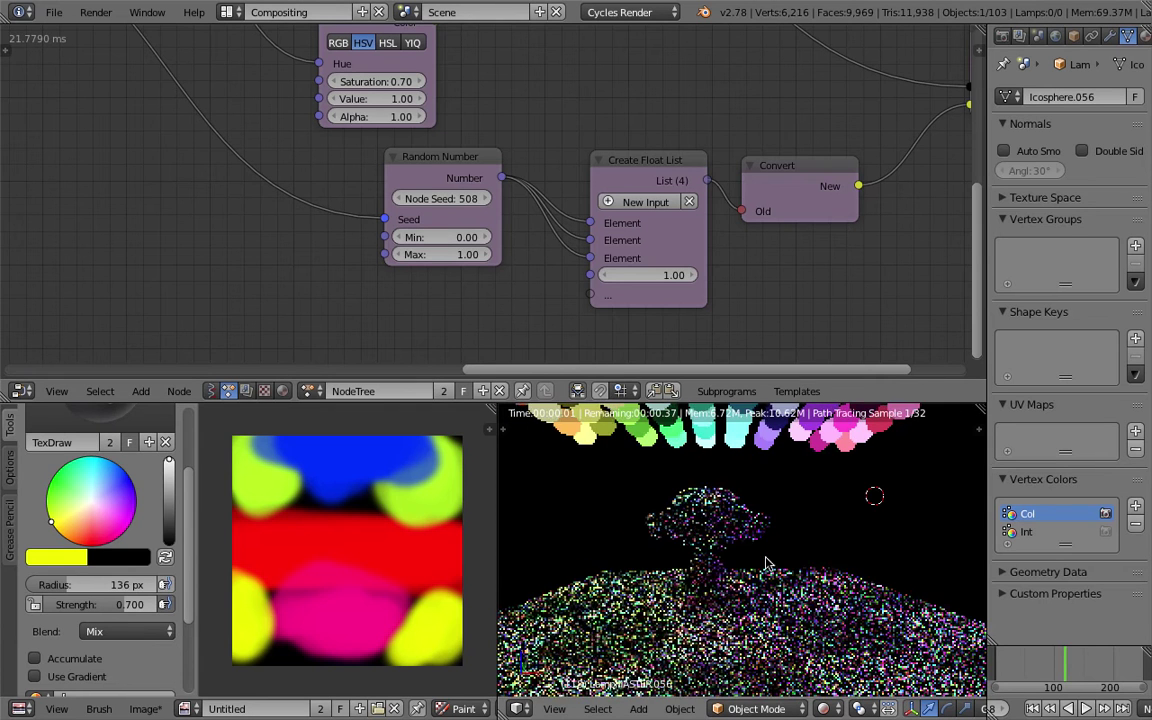
# Save the file and inspect the lit monkey's rendered preview close up in a maximized viewport.
pyautogui.hotkey('ctrl', 's')
pyautogui.click(766, 564)
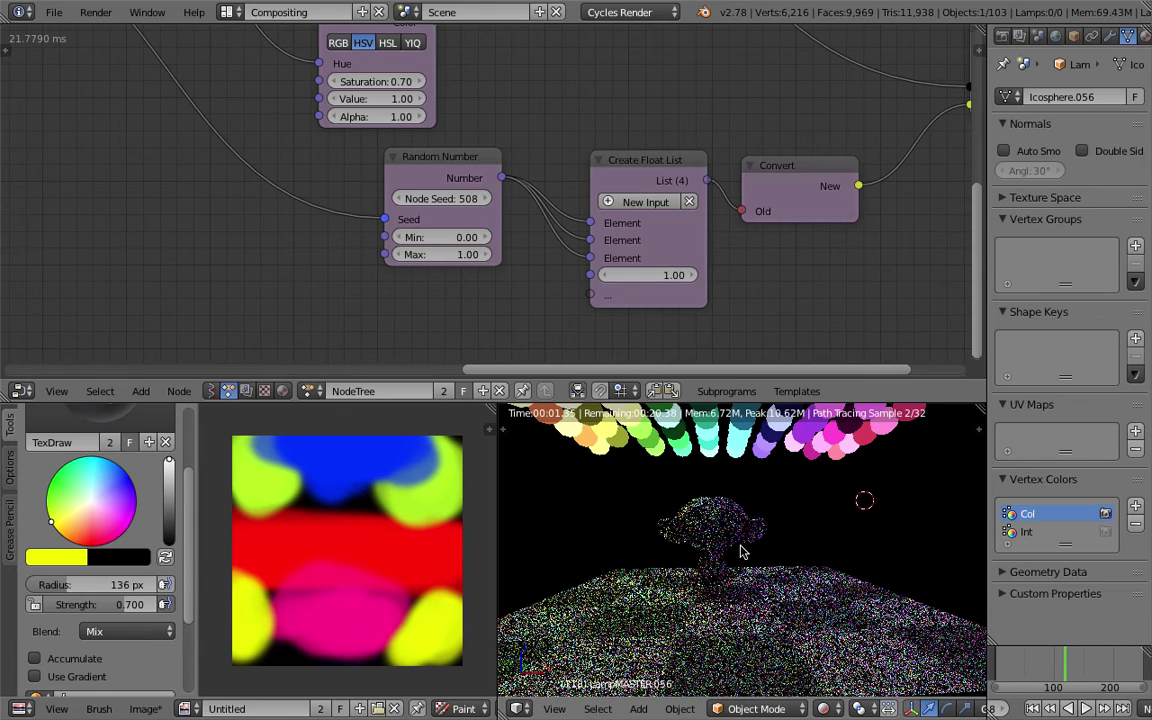
pyautogui.moveTo(712, 503); pyautogui.dragTo(708, 532, button='middle')
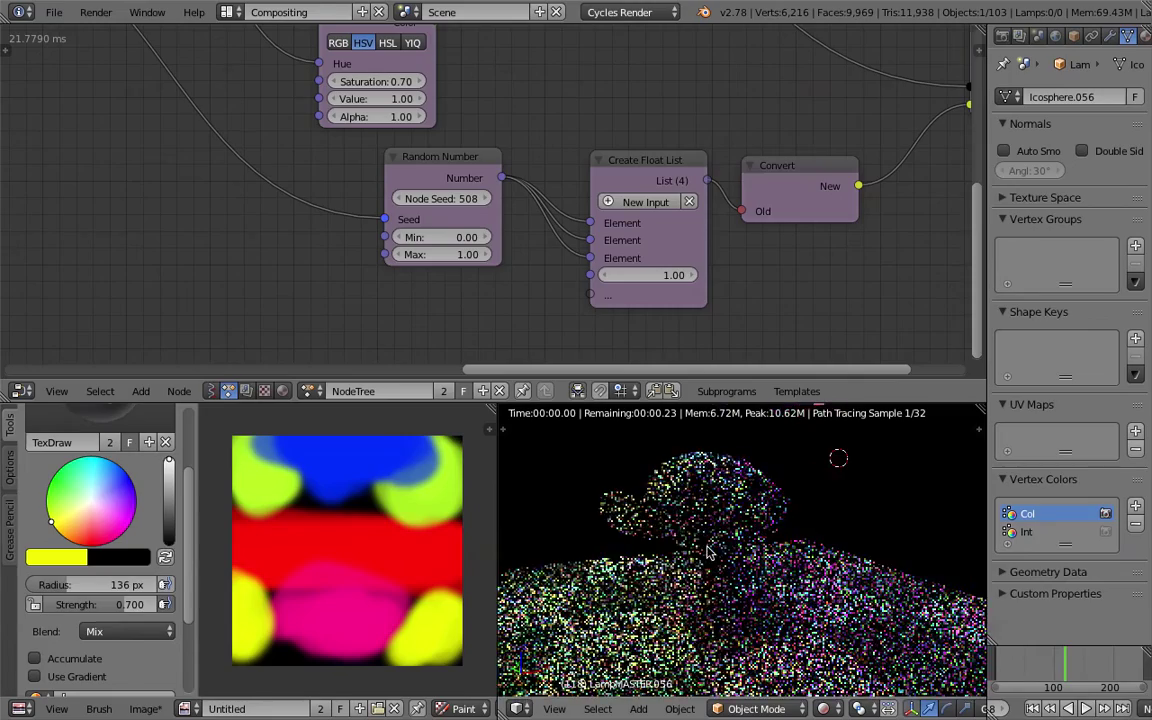
pyautogui.hotkey('ctrl', 'space')
pyautogui.moveTo(573, 404); pyautogui.dragTo(556, 405, button='middle')
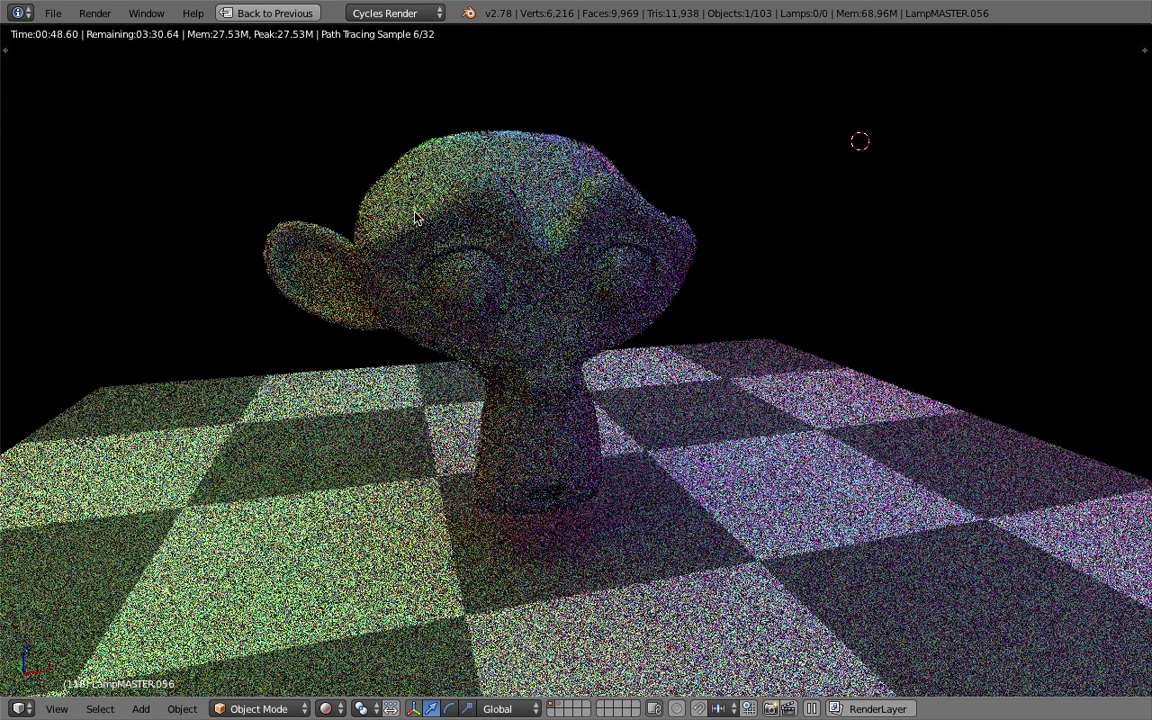
pyautogui.click(268, 13)
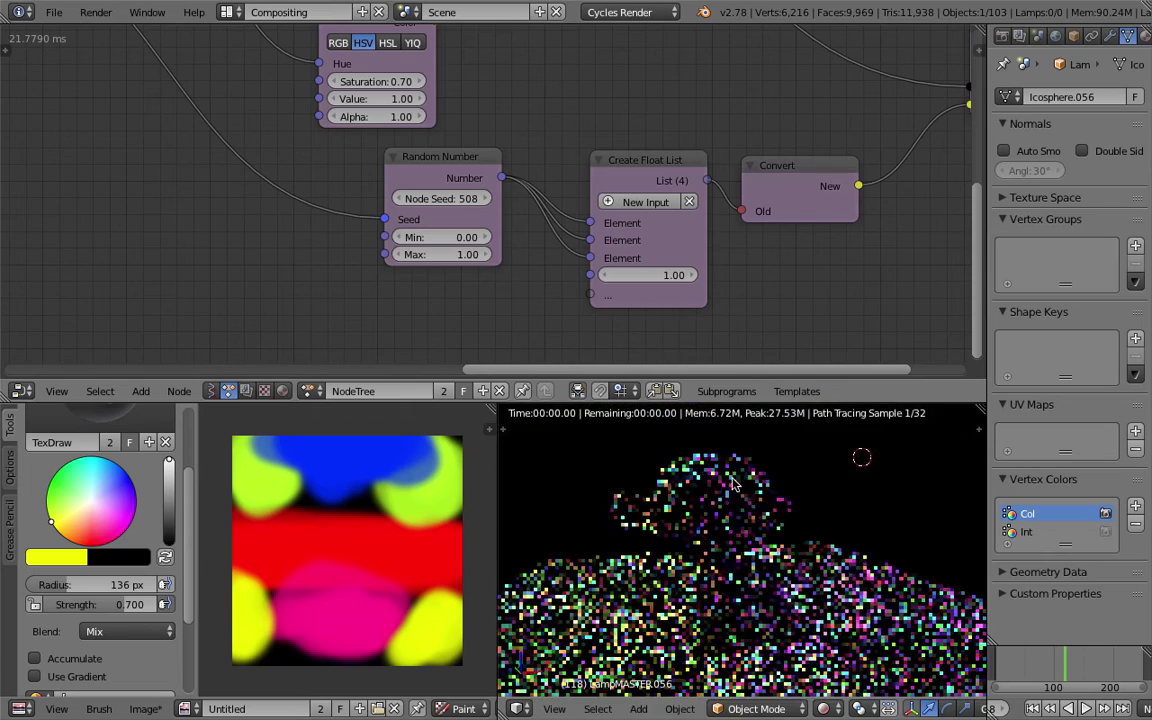
# Save the file again and switch the 3D viewport to Solid shading.
pyautogui.hotkey('ctrl', 's')
pyautogui.click(748, 520)
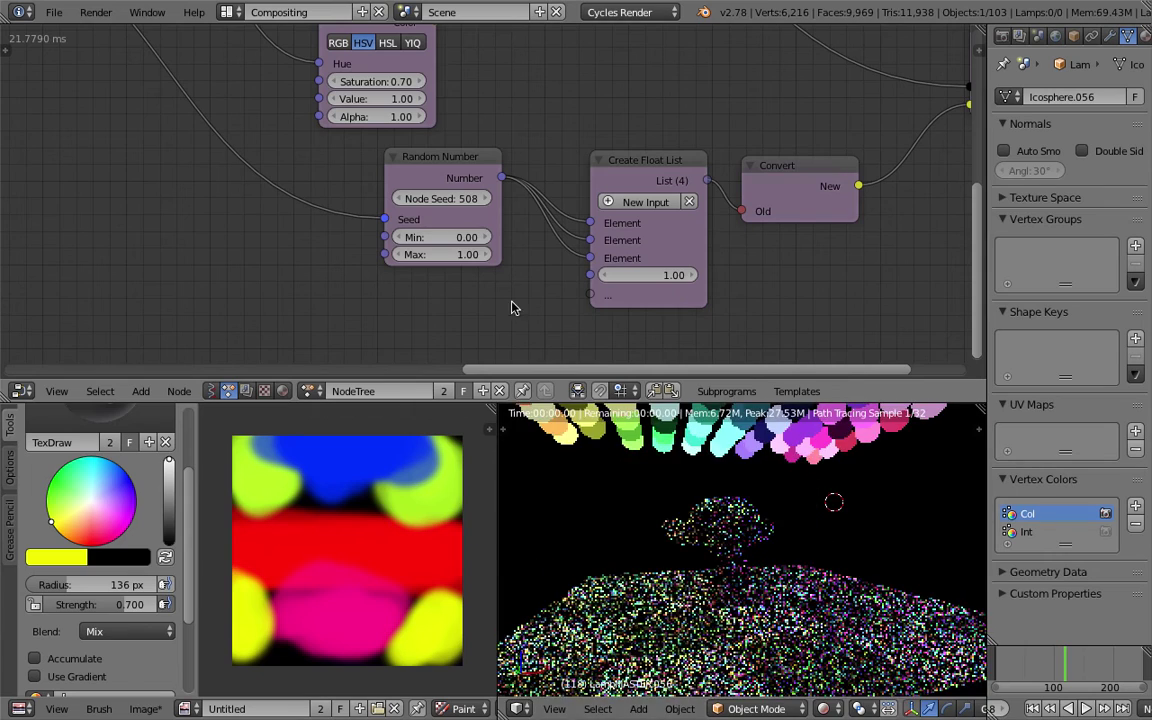
pyautogui.moveTo(712, 537); pyautogui.dragTo(740, 525, button='middle')
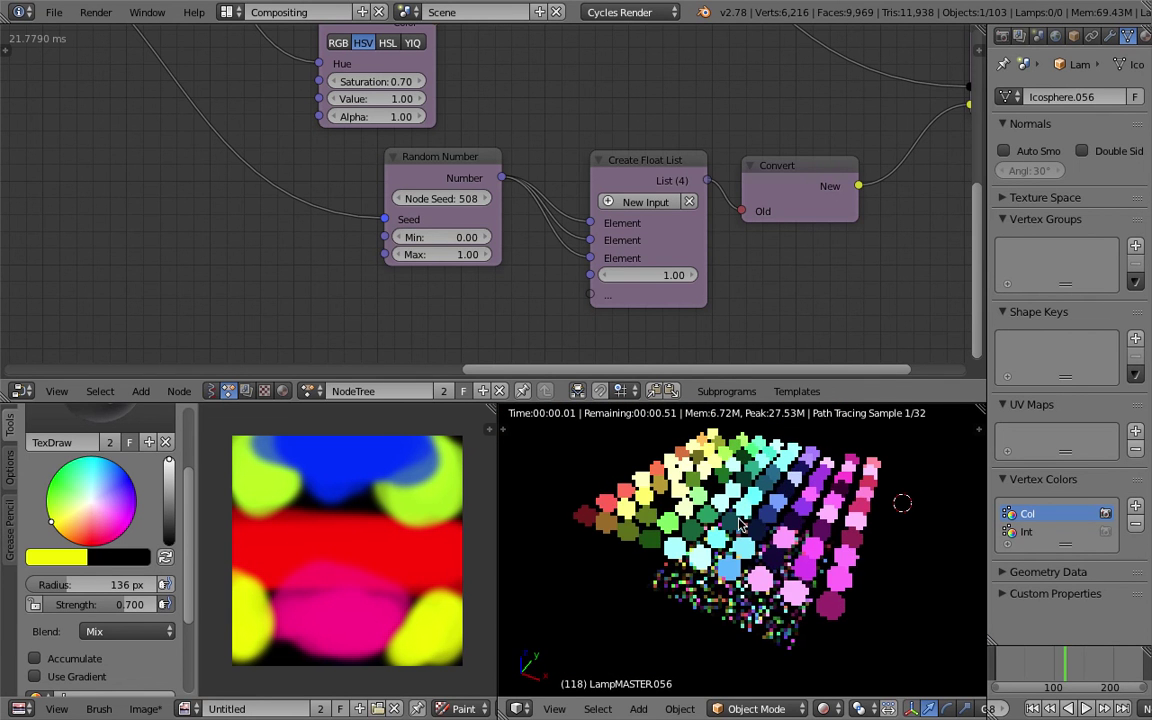
pyautogui.scroll(-6, 282, 260)
pyautogui.moveTo(283, 260); pyautogui.dragTo(406, 278, button='middle')
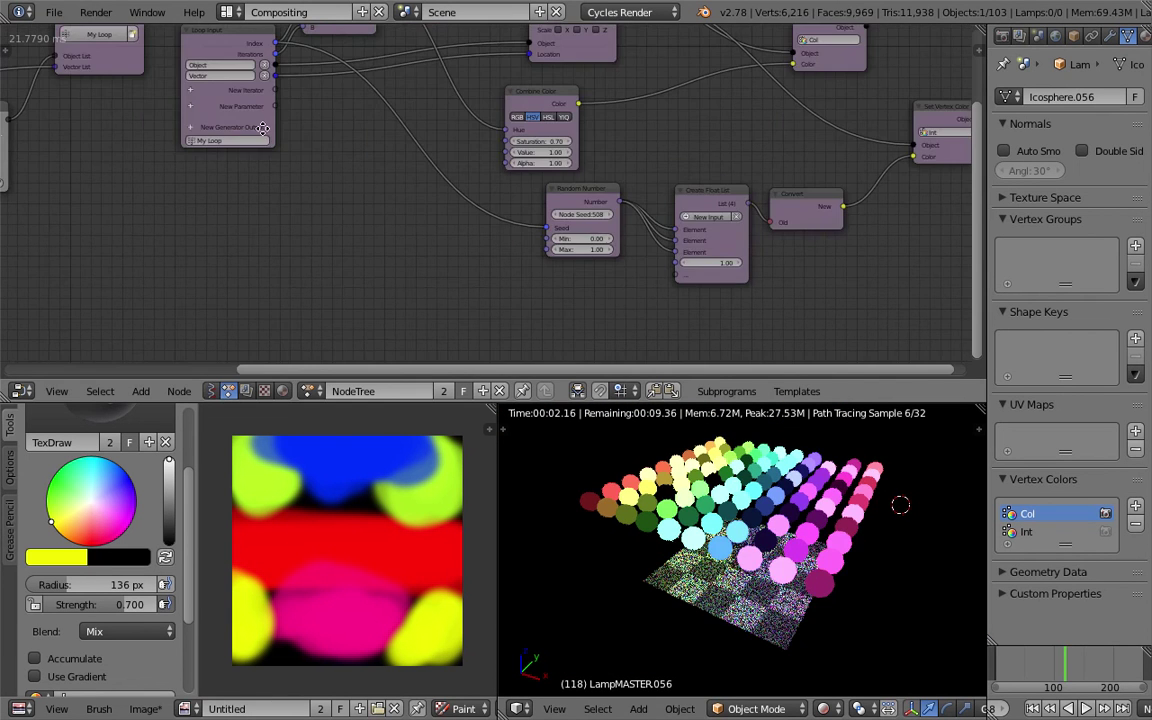
pyautogui.moveTo(127, 149); pyautogui.dragTo(322, 200, button='middle')
pyautogui.scroll(1, 322, 200)
pyautogui.moveTo(322, 200); pyautogui.dragTo(262, 190)
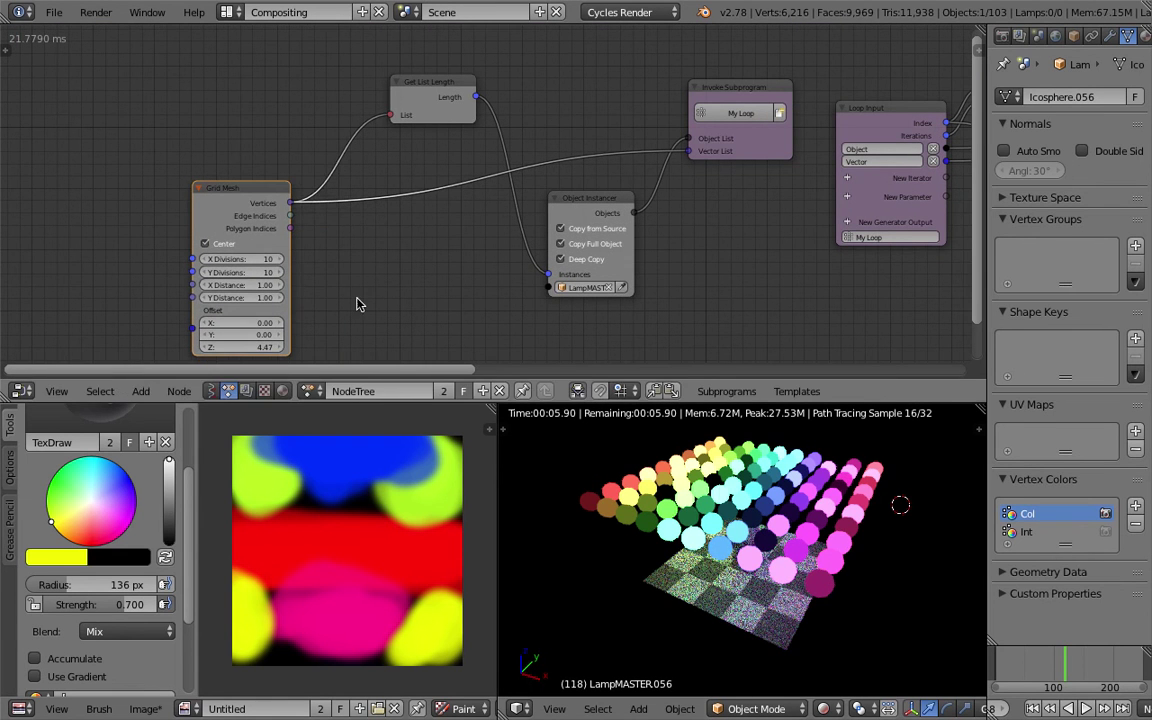
pyautogui.click(823, 708)
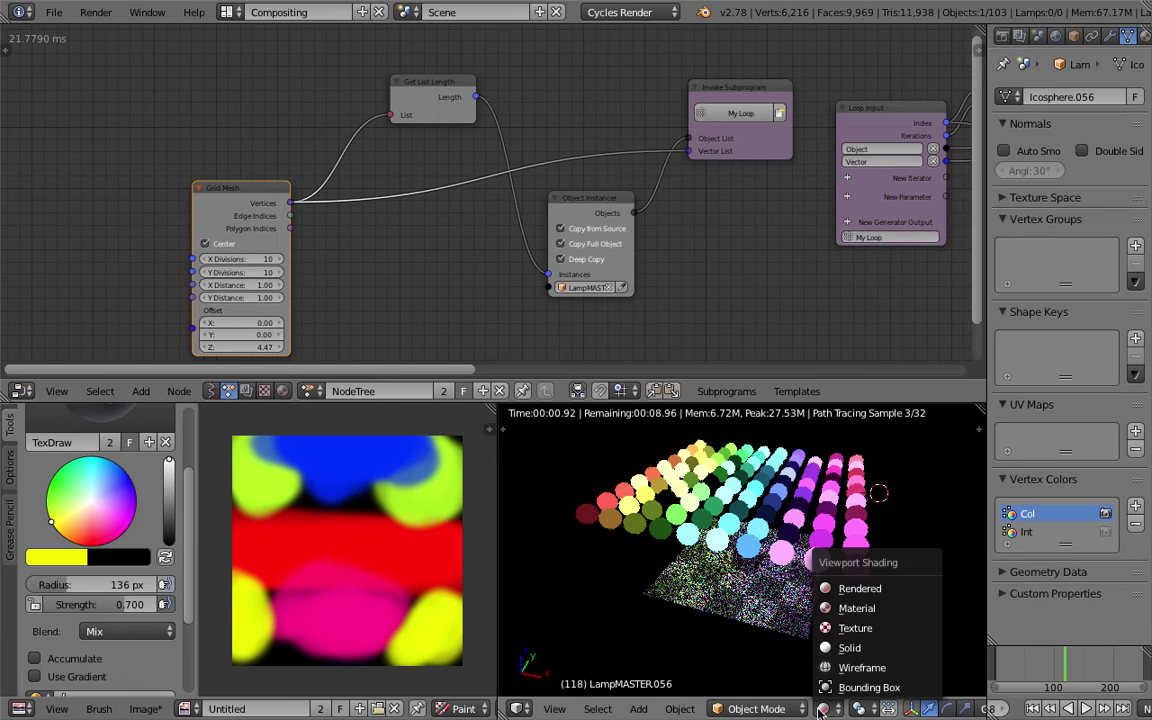
pyautogui.click(846, 644)
# Delete the Grid Mesh and Get List Length nodes from the animation node tree.
pyautogui.scroll(-1, 337, 235)
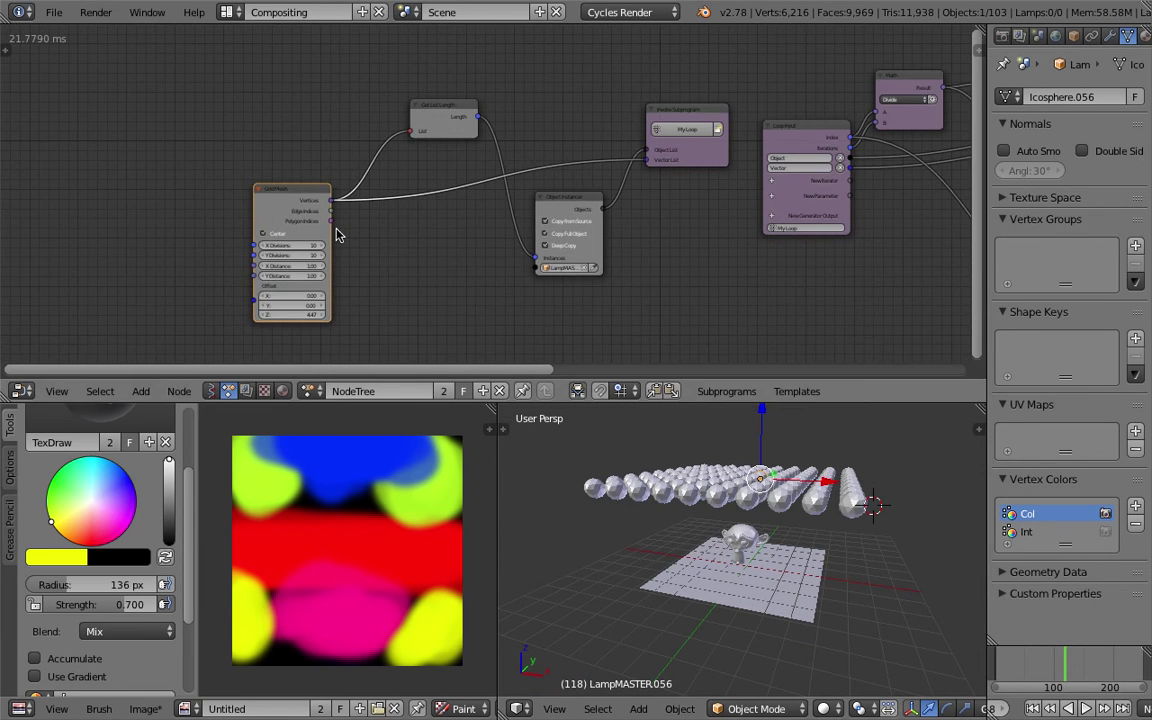
pyautogui.moveTo(320, 190); pyautogui.dragTo(195, 187)
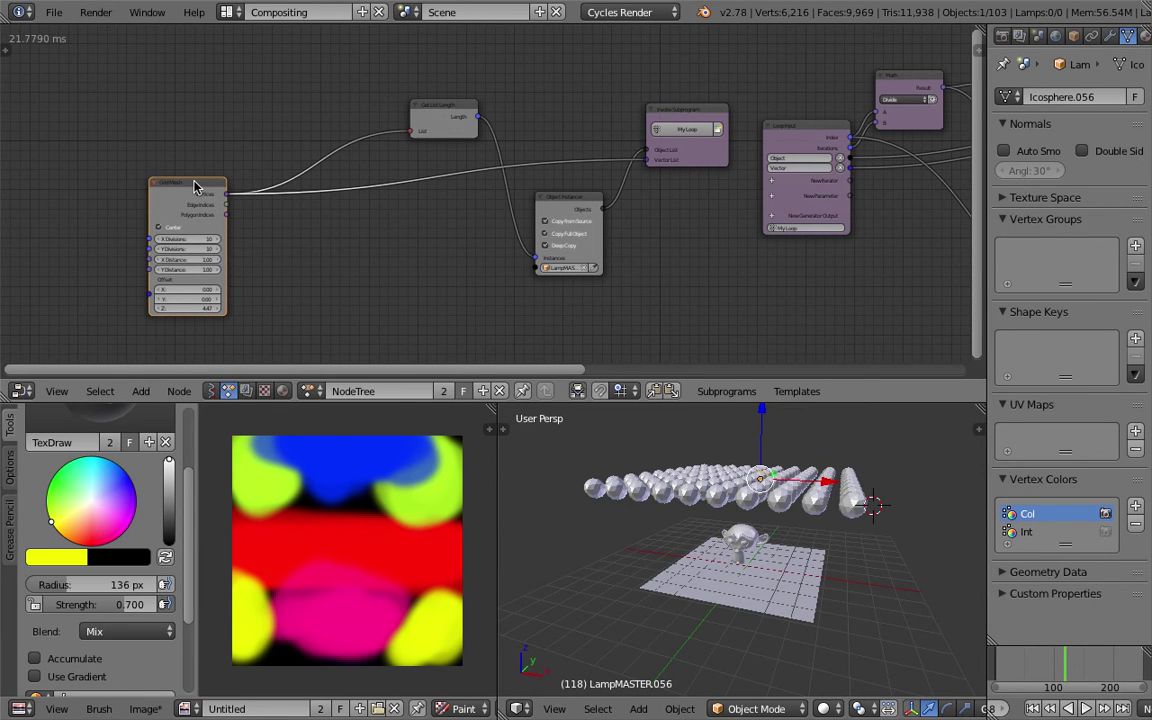
pyautogui.press('x')
pyautogui.moveTo(440, 111); pyautogui.dragTo(396, 104)
pyautogui.press('x')
# Add an Ico Sphere mesh to the scene and reset its location to the world origin.
pyautogui.moveTo(750, 521)
pyautogui.mouseDown(button='middle')
pyautogui.moveTo(747, 535)
pyautogui.moveTo(752, 516)
pyautogui.mouseUp(button='middle')
pyautogui.moveTo(770, 572); pyautogui.dragTo(738, 548, button='middle')
pyautogui.hotkey('shift', 'a')
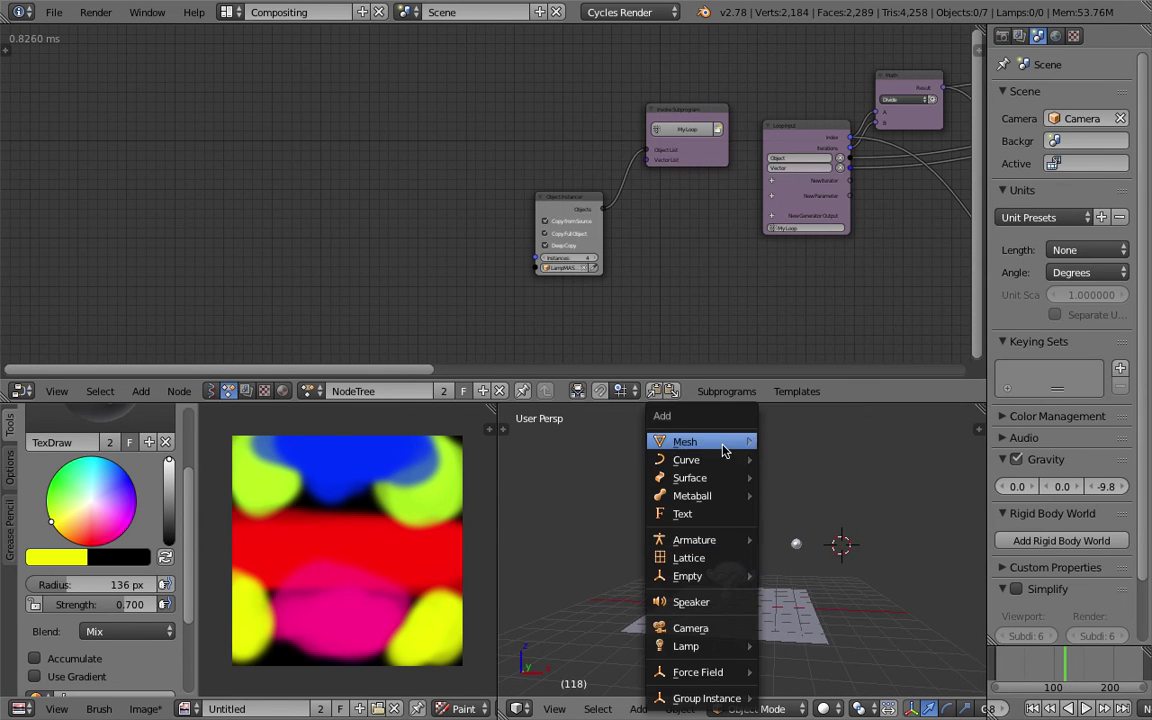
pyautogui.moveTo(724, 452)
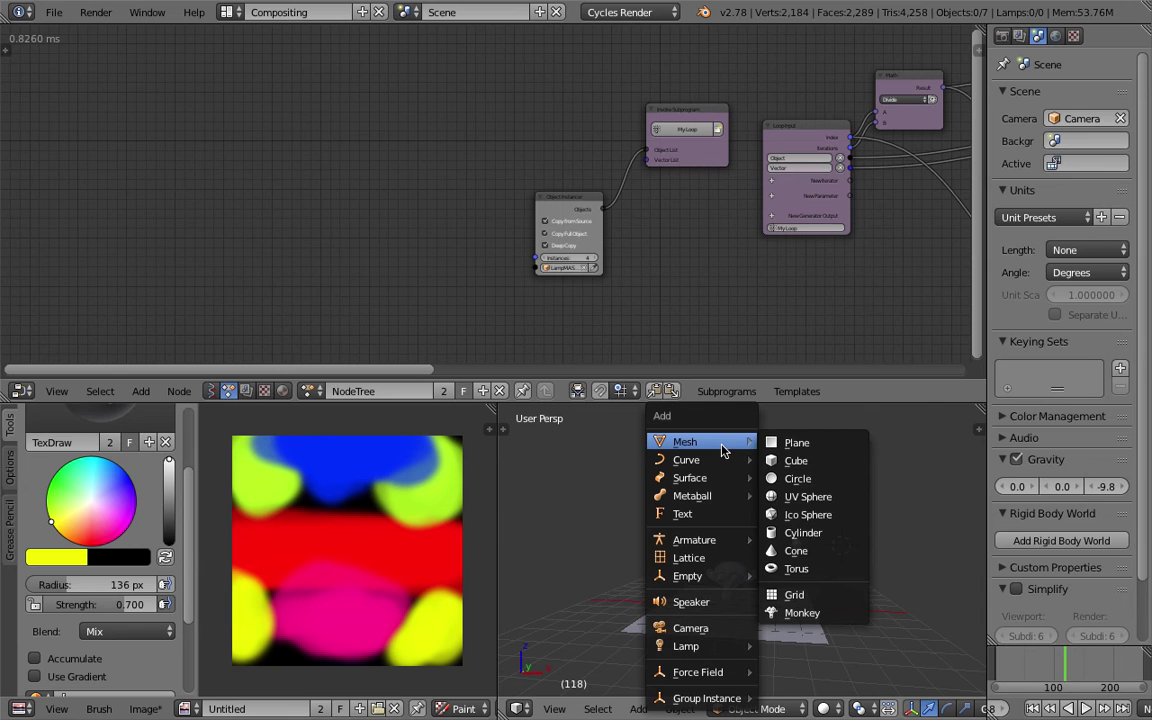
pyautogui.click(820, 516)
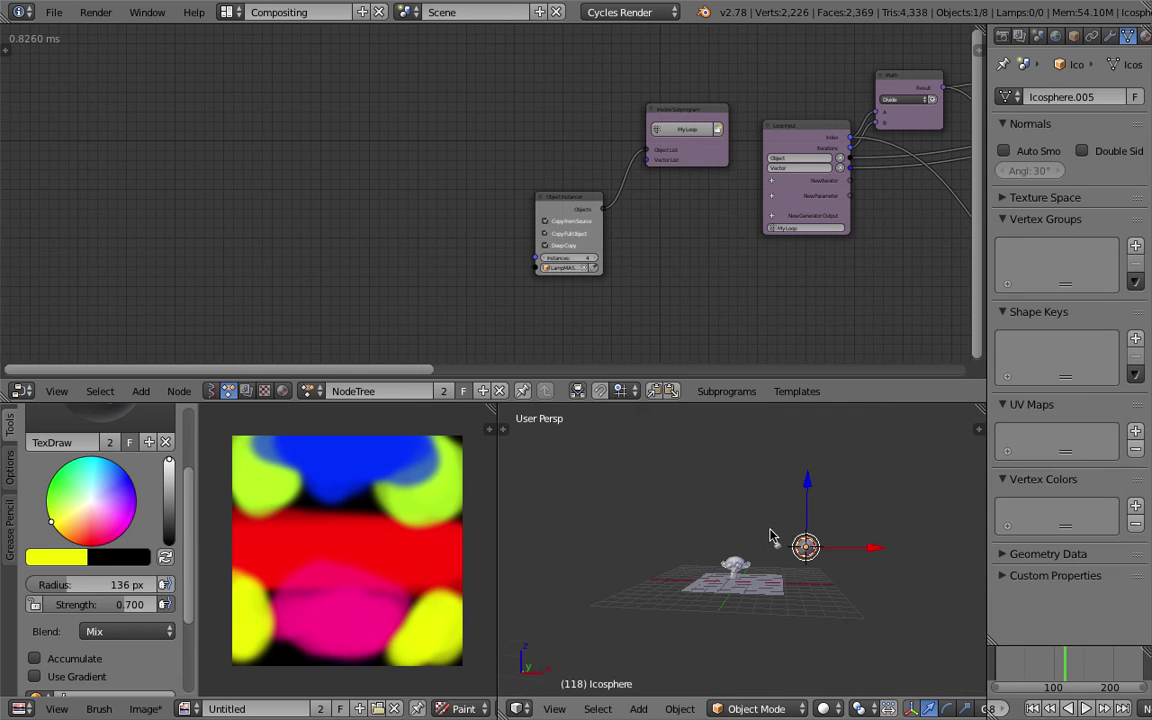
pyautogui.hotkey('alt', 'g')
# Scale the Icosphere up until it encloses the monkey and the whole floor.
pyautogui.press('s')
pyautogui.click(850, 540)
pyautogui.press('s')
pyautogui.click(864, 534)
pyautogui.press('s')
pyautogui.click(848, 541)
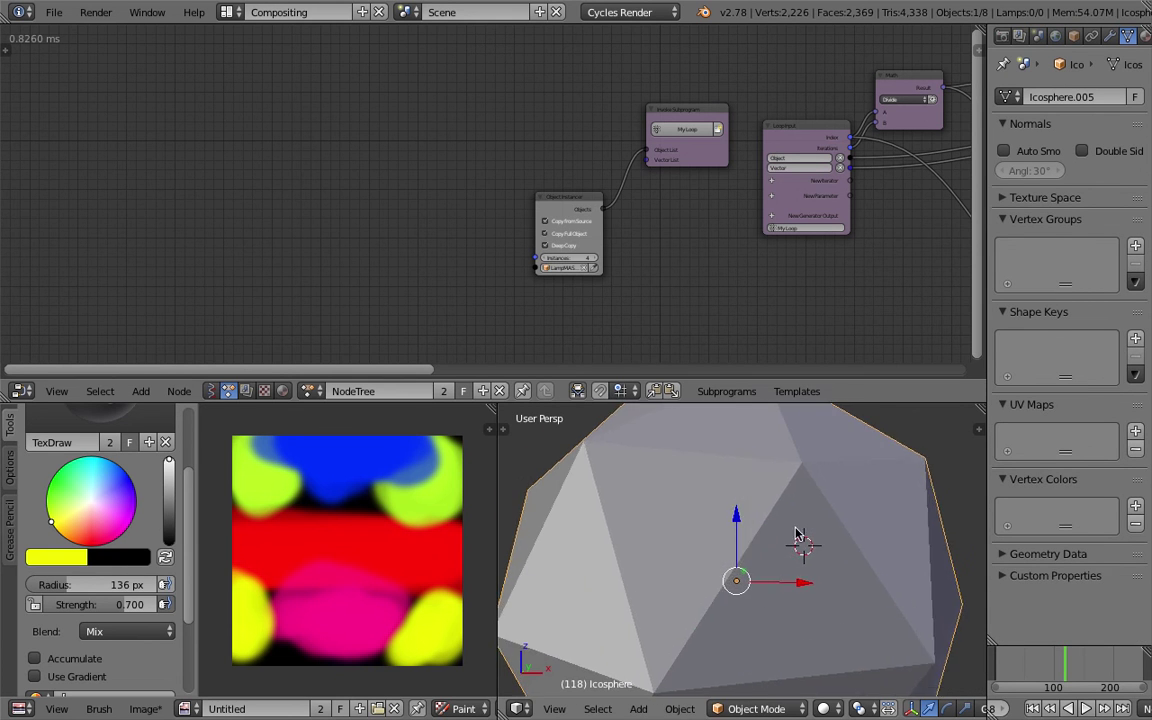
pyautogui.scroll(3, 797, 532)
pyautogui.moveTo(795, 530); pyautogui.dragTo(756, 522, button='middle')
pyautogui.scroll(-1, 762, 550)
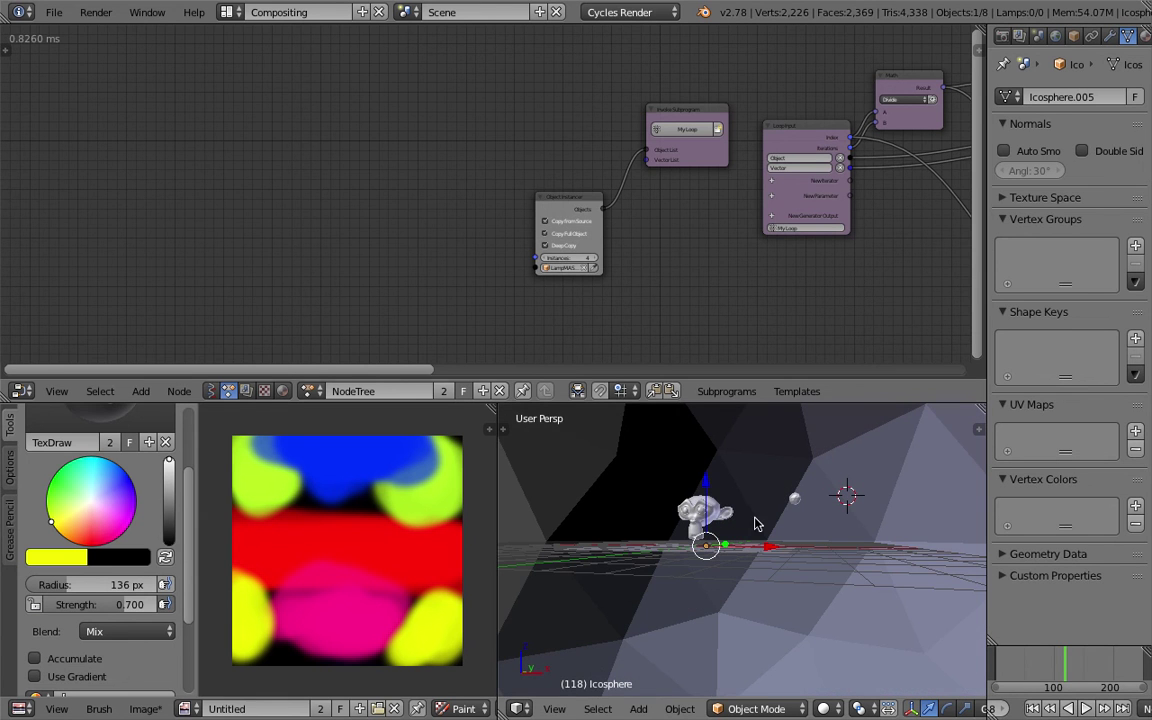
# Add an Object Mesh Data node beside Object Instancer and set its source object to Icosphere.
pyautogui.hotkey('shift', 'a')
pyautogui.moveTo(320, 170)
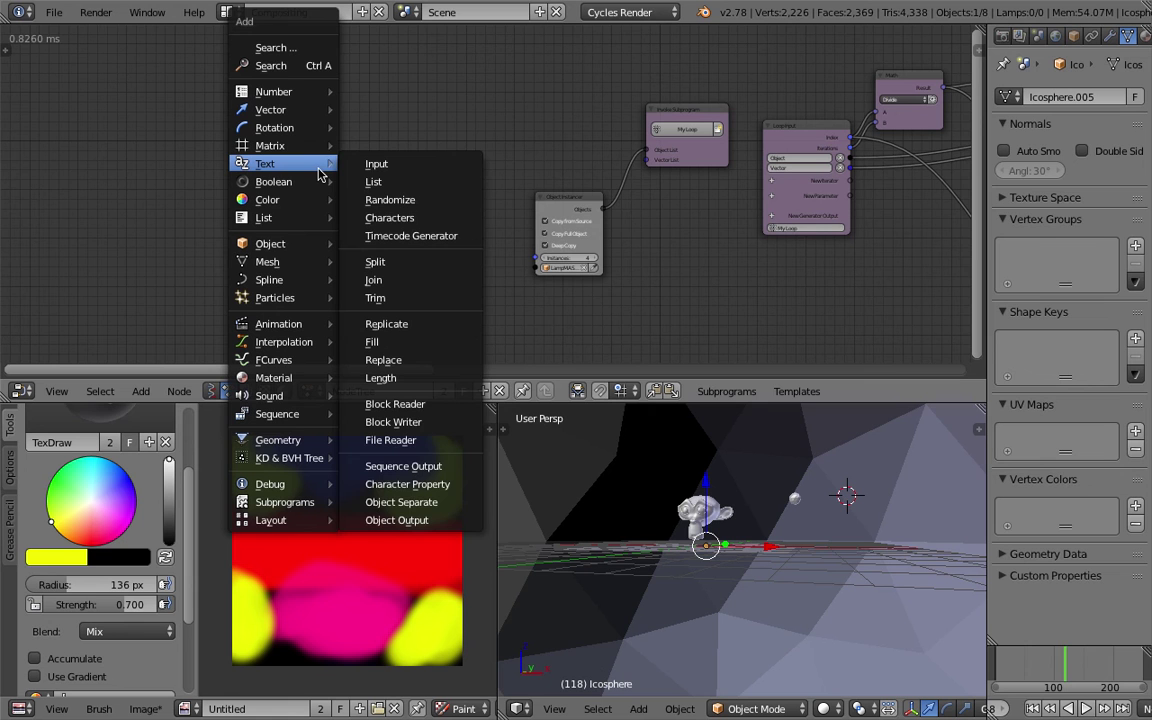
pyautogui.moveTo(342, 262)
pyautogui.click(398, 260)
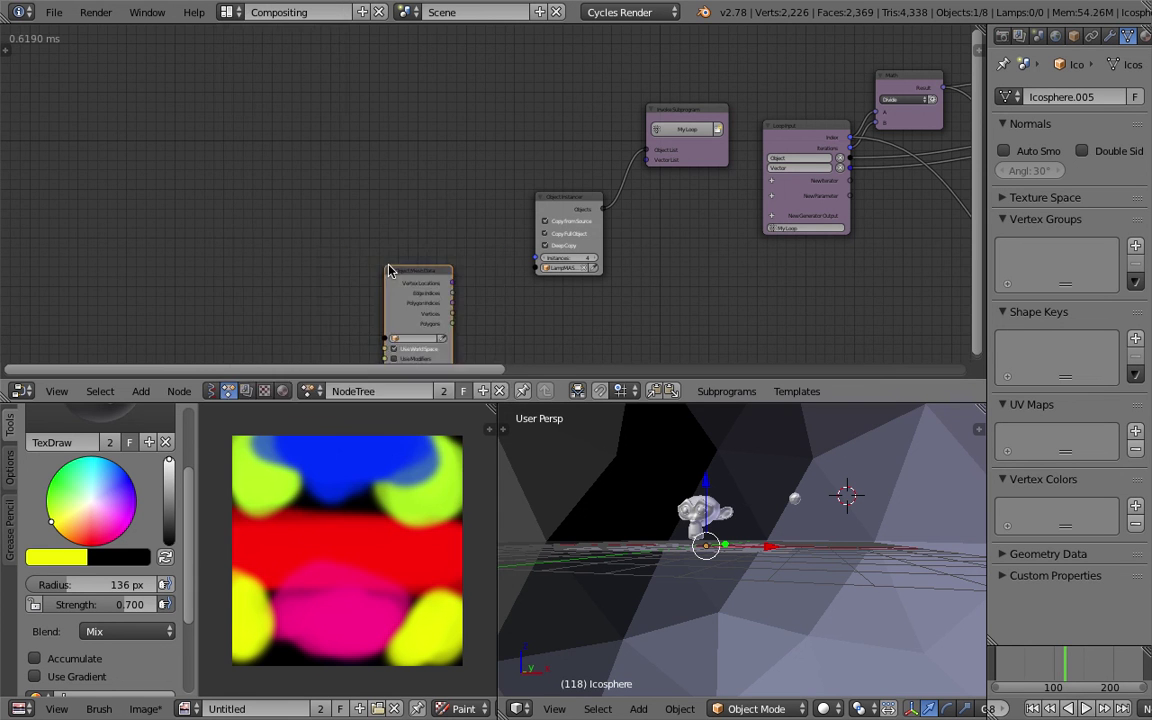
pyautogui.click(405, 205)
pyautogui.scroll(1, 368, 197)
pyautogui.click(413, 294)
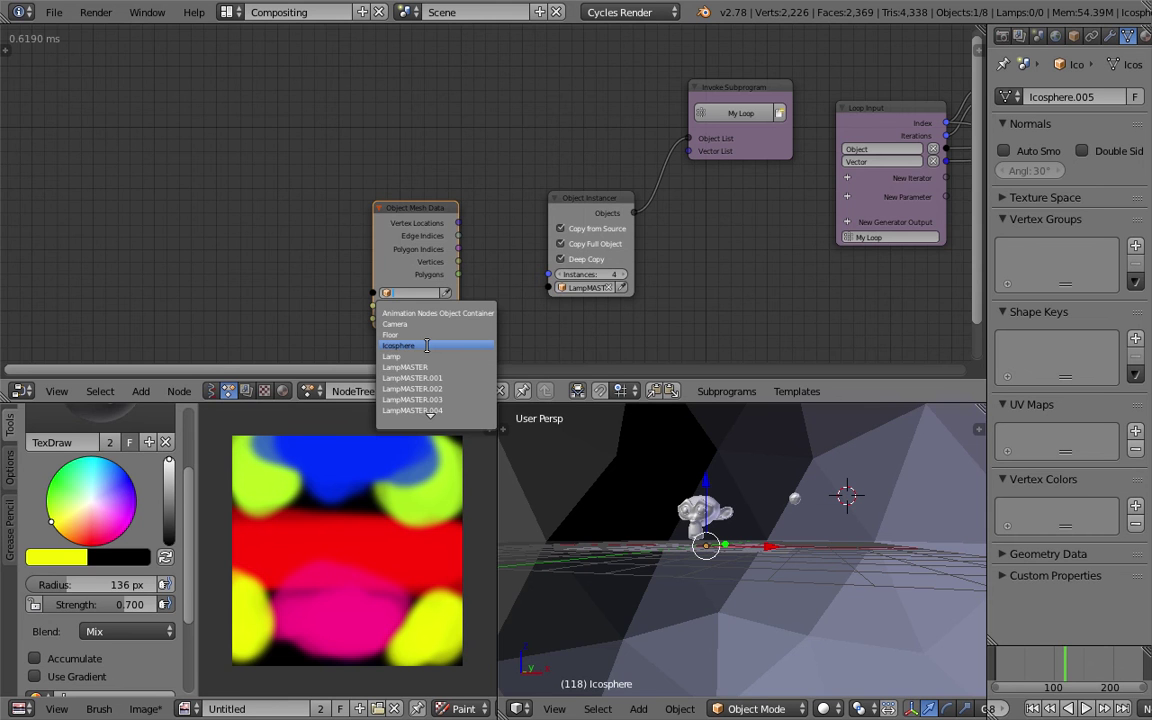
pyautogui.click(427, 345)
pyautogui.scroll(1, 389, 311)
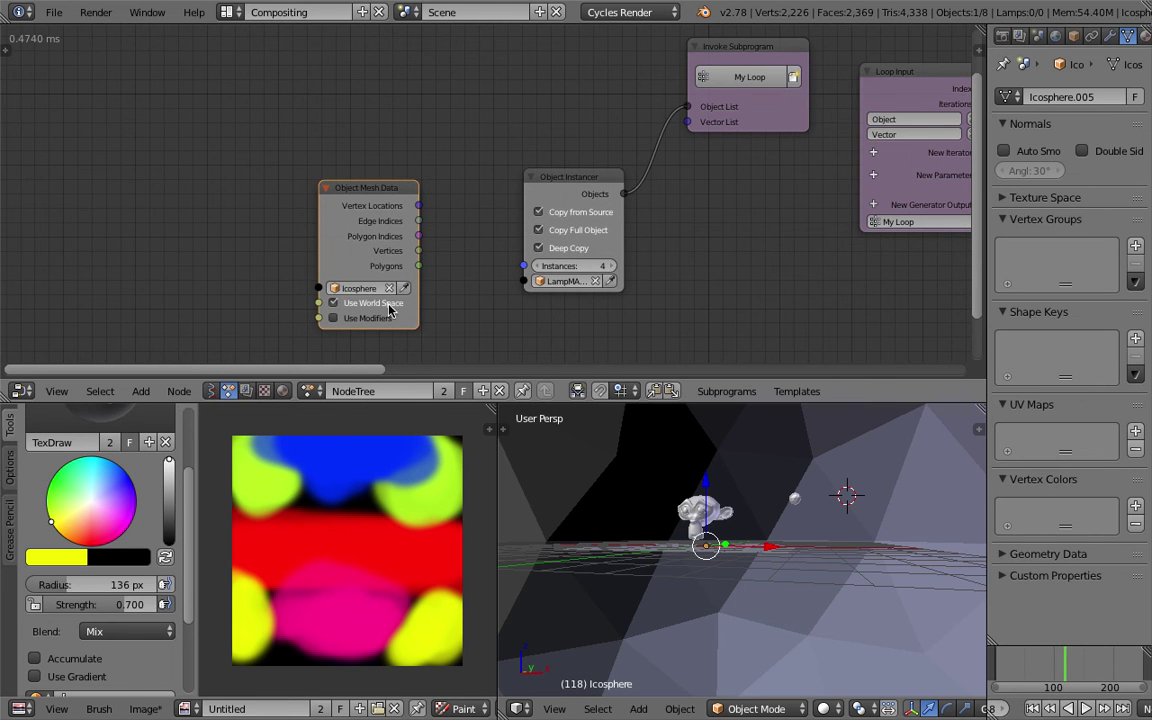
# Connect Vertex Locations to Object Instancer's Instances through Get List Length and to My Loop's Vector List.
pyautogui.moveTo(417, 207); pyautogui.dragTo(518, 265)
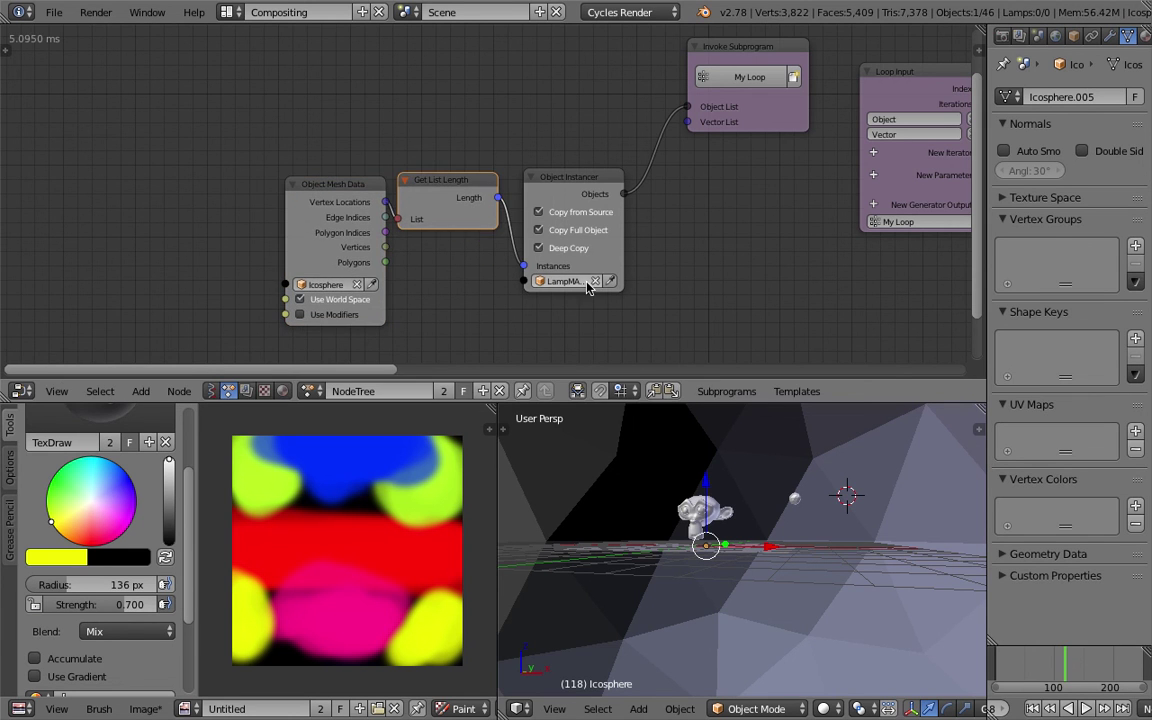
pyautogui.moveTo(359, 190); pyautogui.dragTo(686, 124)
pyautogui.moveTo(782, 267); pyautogui.dragTo(671, 262, button='middle')
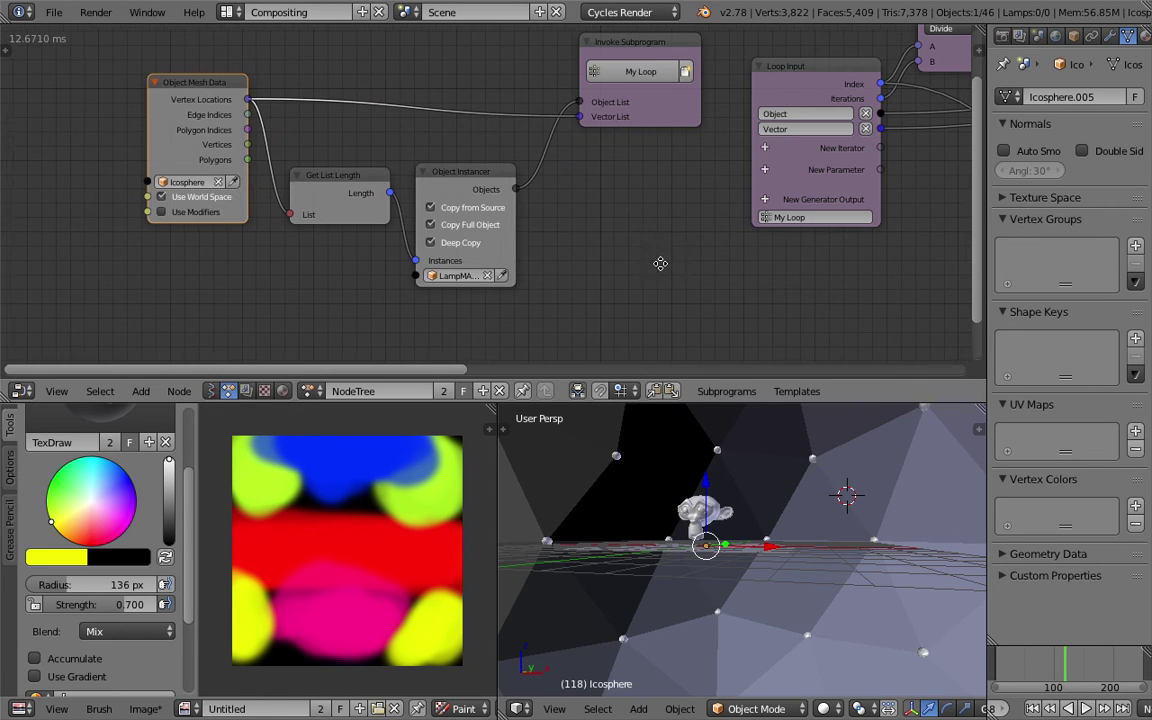
# Save the file and switch the 3D viewport to Rendered shading.
pyautogui.moveTo(822, 560); pyautogui.dragTo(687, 564, button='middle')
pyautogui.hotkey('ctrl', 's')
pyautogui.click(687, 563)
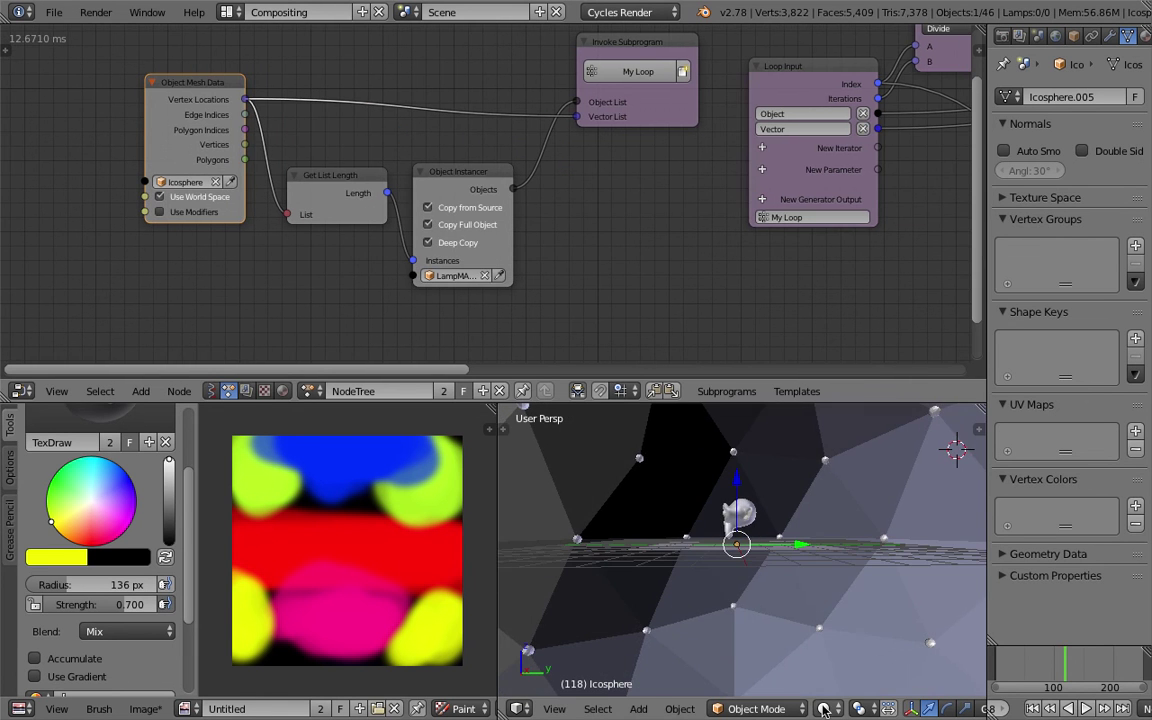
pyautogui.press('z')
pyautogui.click(752, 529)
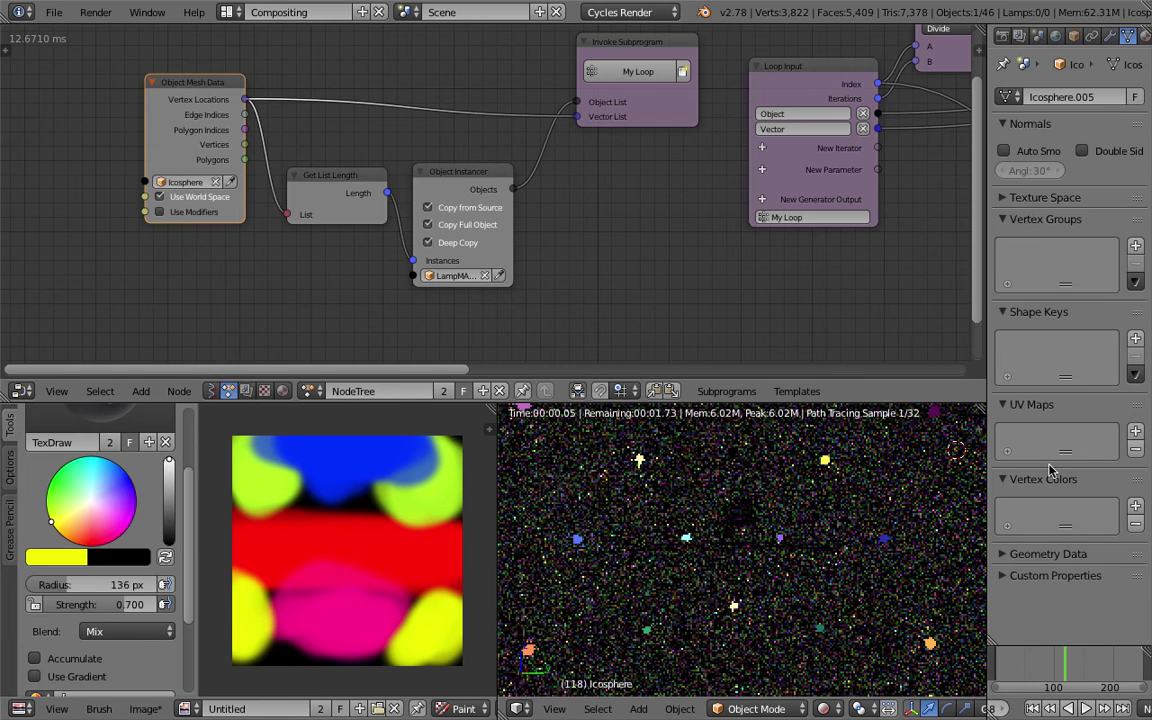
# Disable the Icosphere's Camera, Diffuse, Glossy, Transmission, Volume and Shadow ray visibility in the object's Cycles settings.
pyautogui.click(1055, 36)
pyautogui.click(1073, 36)
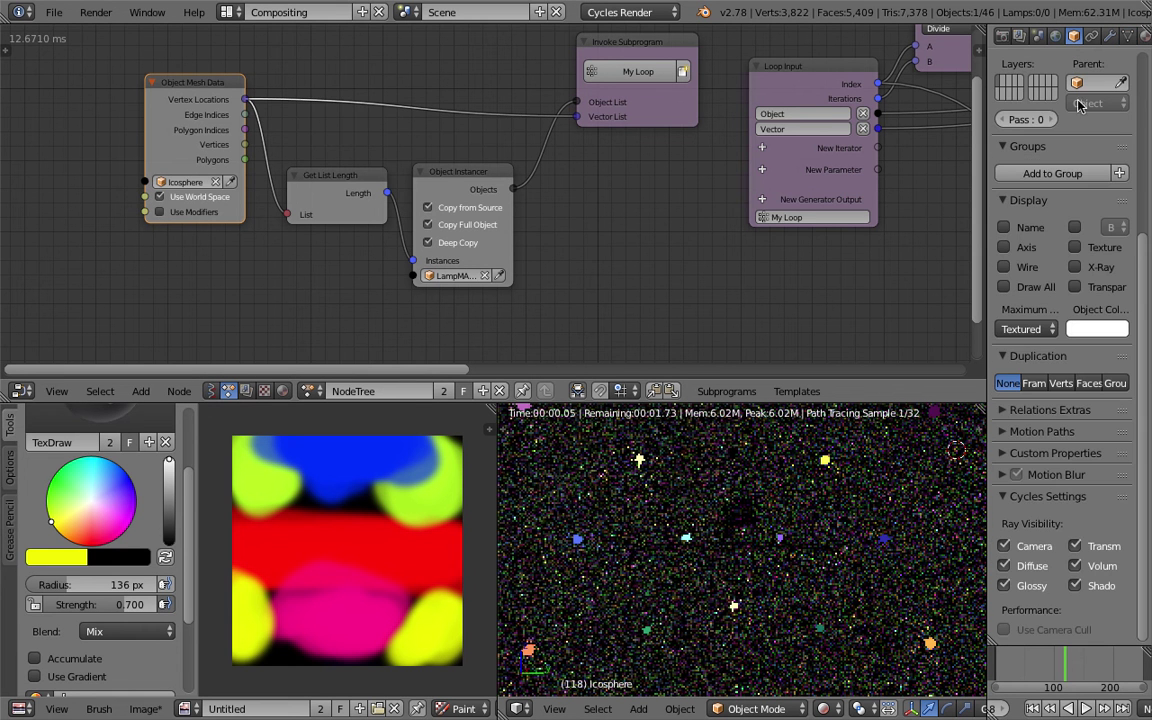
pyautogui.click(1029, 546)
pyautogui.click(1030, 567)
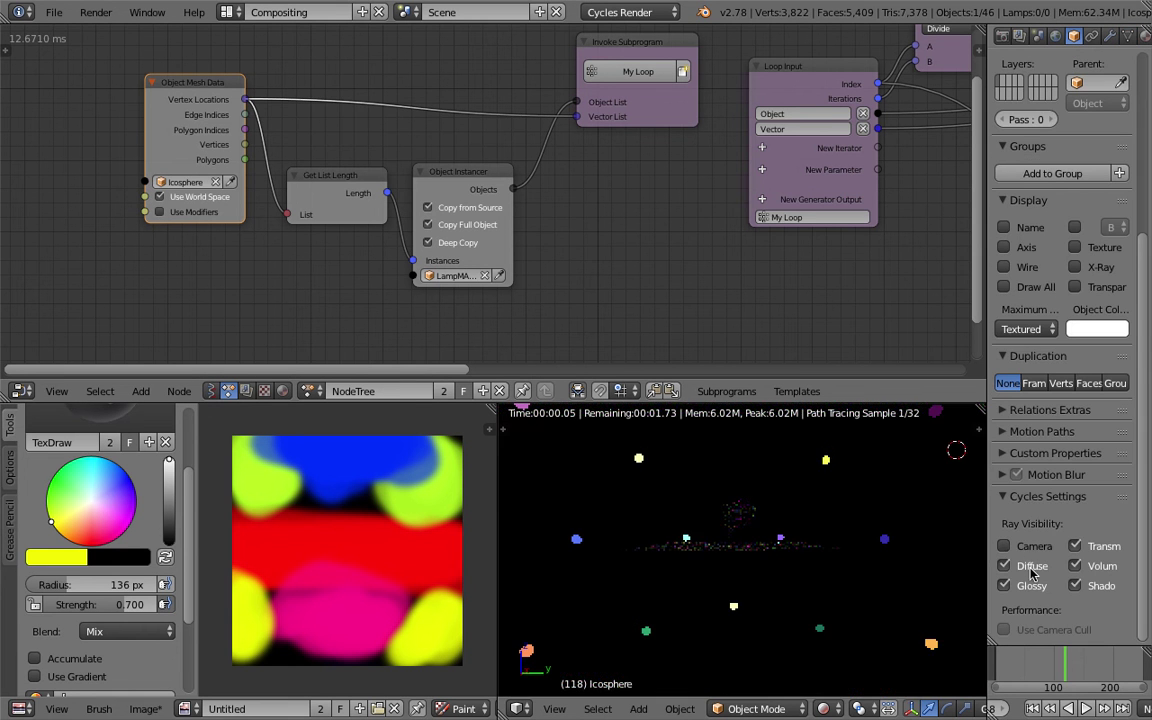
pyautogui.click(1030, 585)
pyautogui.click(1097, 586)
pyautogui.click(1096, 568)
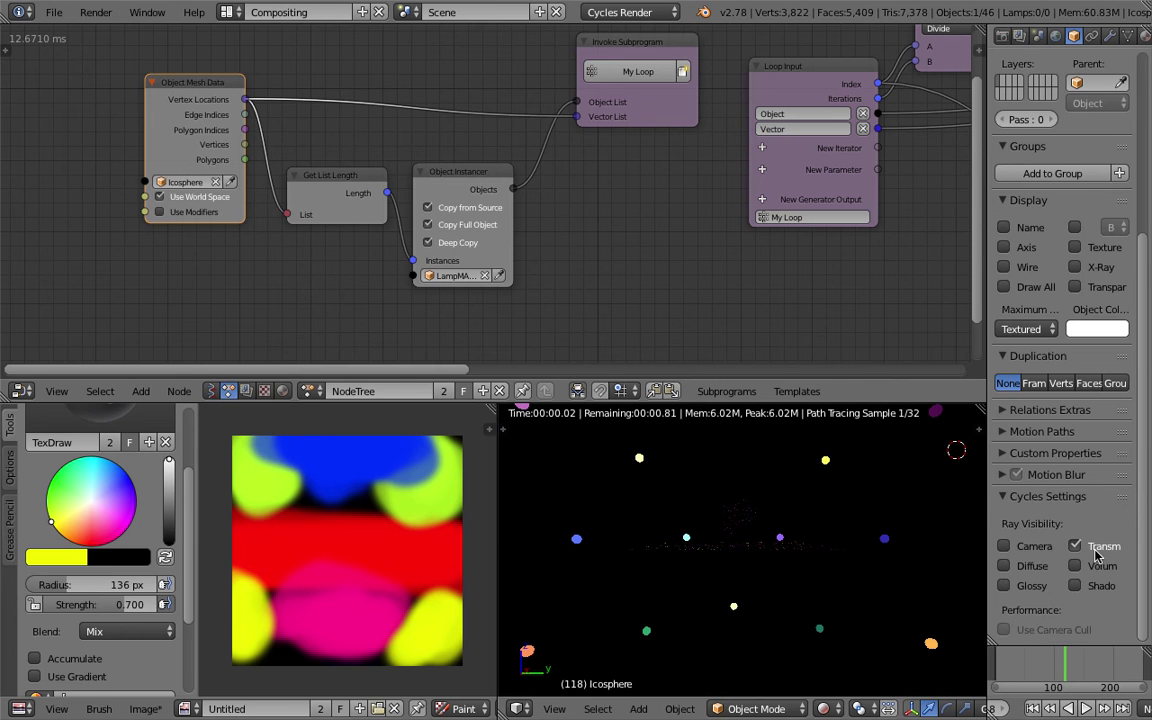
pyautogui.click(1096, 548)
# Return the 3D viewport to Solid shading and save over the existing blend file.
pyautogui.moveTo(856, 544); pyautogui.dragTo(728, 527, button='middle')
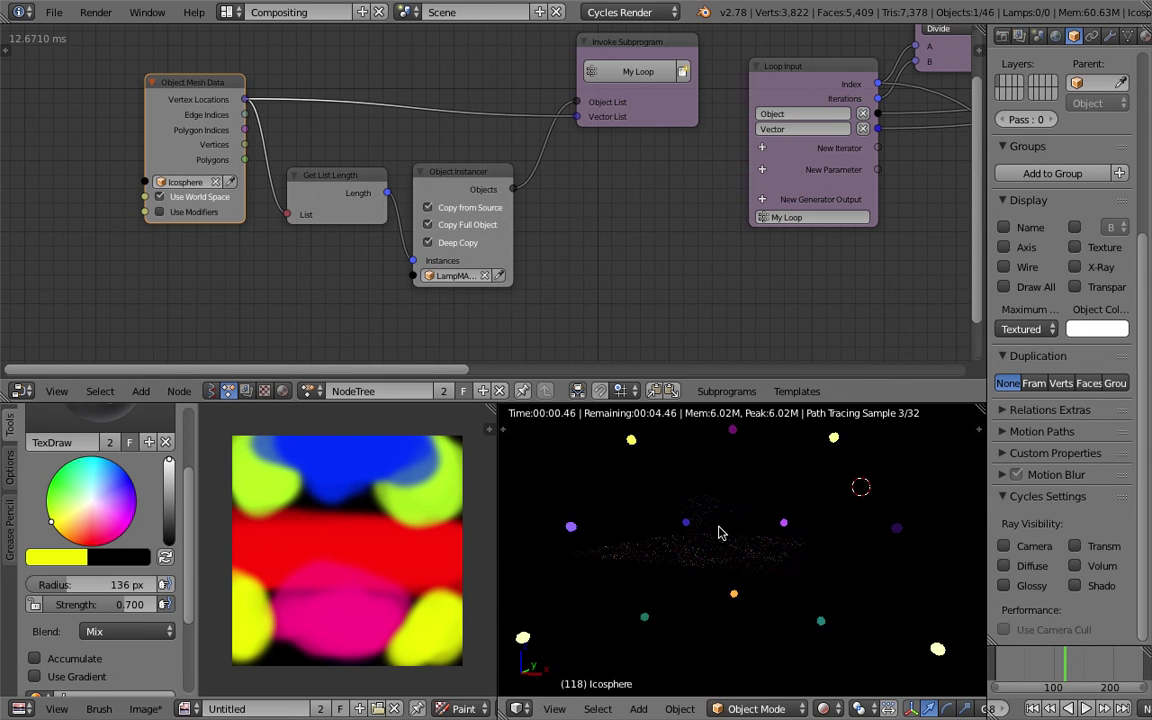
pyautogui.scroll(-8, 726, 528)
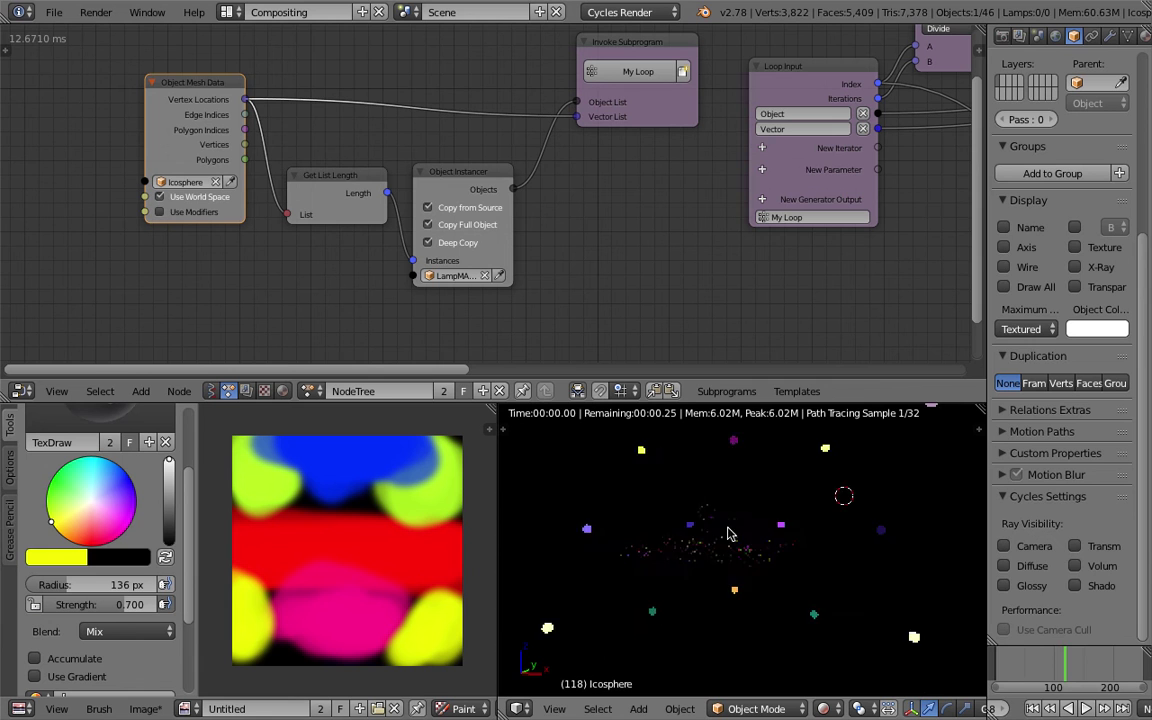
pyautogui.scroll(1, 741, 539)
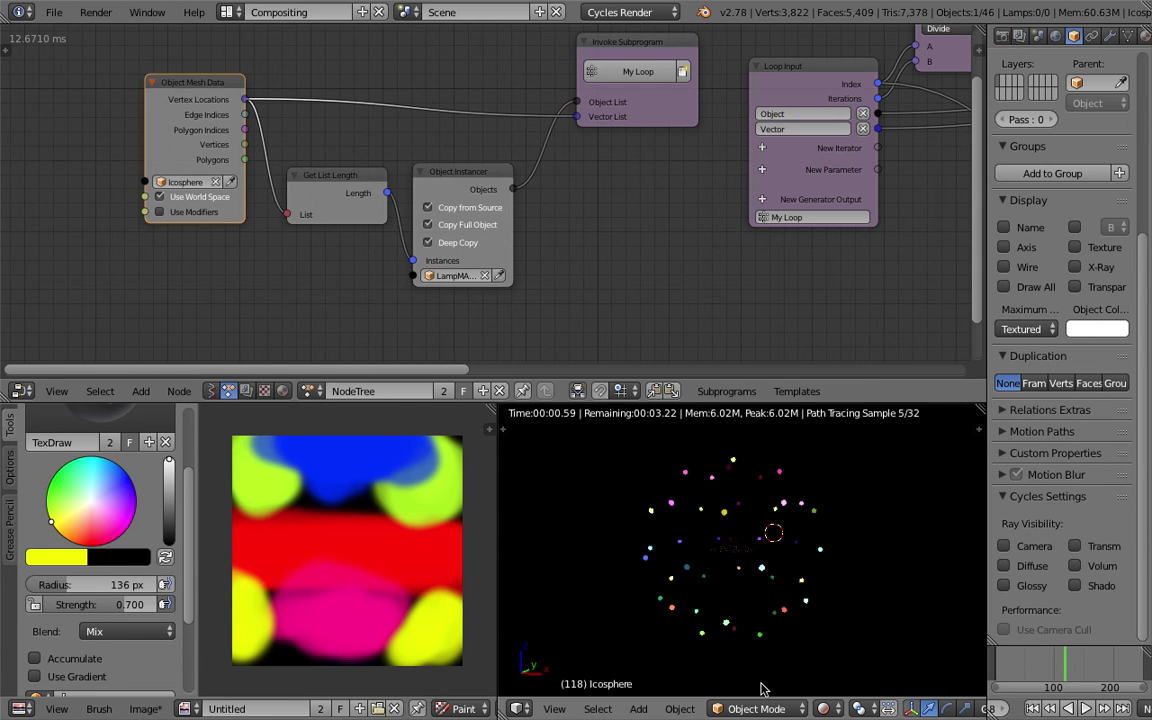
pyautogui.click(823, 708)
pyautogui.click(812, 583)
pyautogui.hotkey('ctrl', 's')
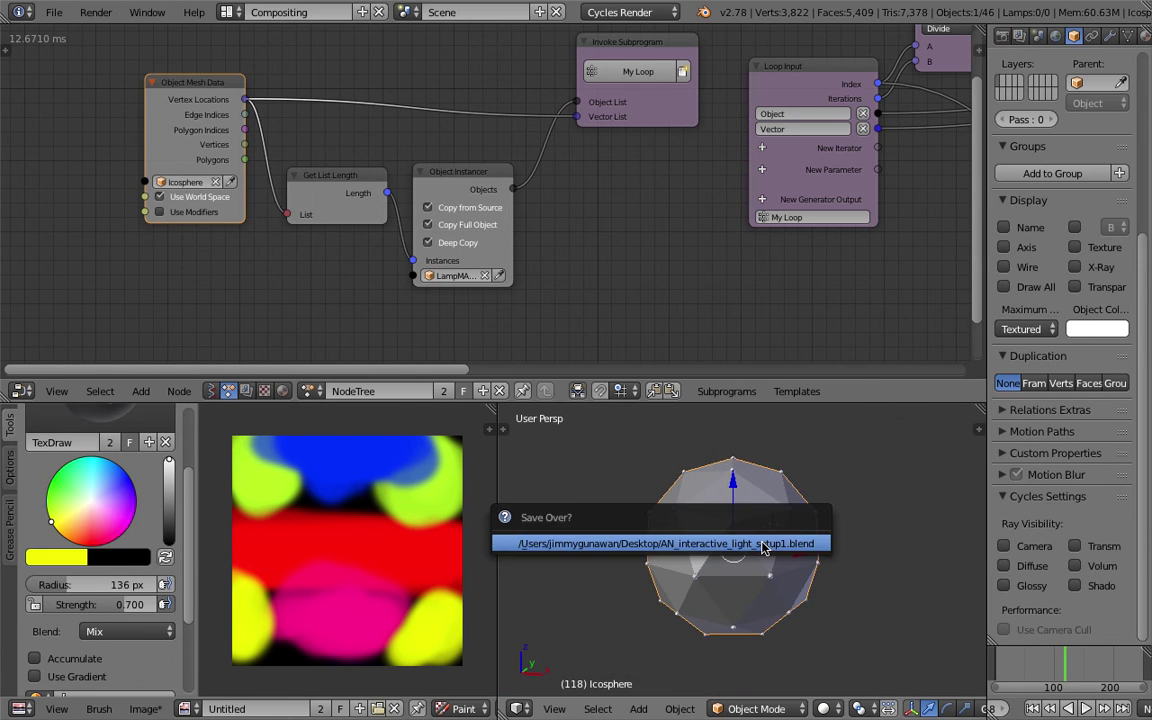
pyautogui.click(762, 545)
# Scale the Icosphere down to slightly under half its size and go to frame 27 to refresh the lamp positions.
pyautogui.rightClick(795, 537)
pyautogui.rightClick(812, 551)
pyautogui.press('s')
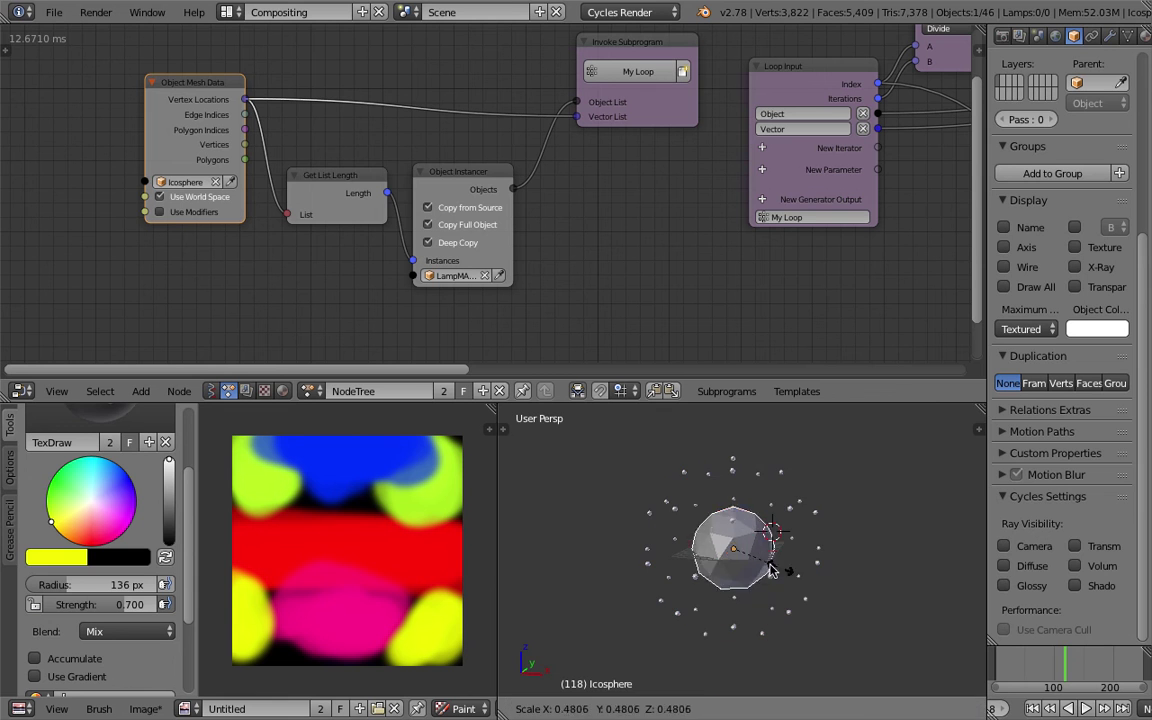
pyautogui.click(698, 508)
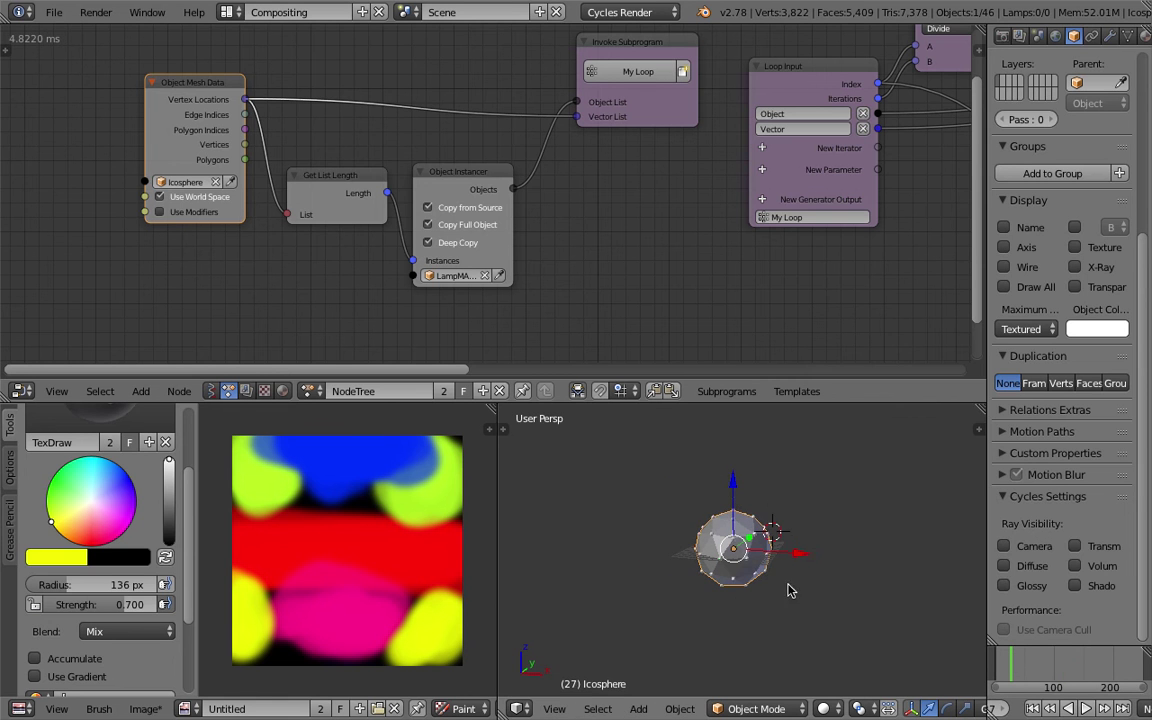
# Switch the 3D viewport to Rendered shading and examine the monkey lit by the surrounding lamps.
pyautogui.scroll(4, 788, 587)
pyautogui.click(829, 709)
pyautogui.click(837, 589)
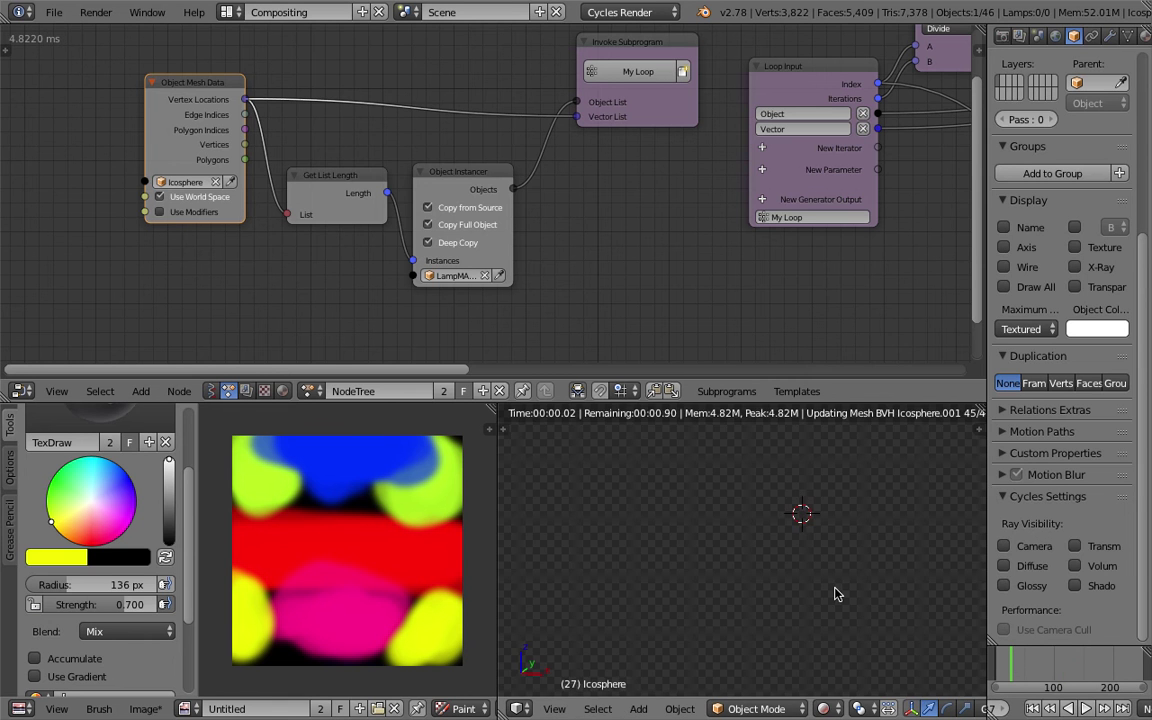
pyautogui.scroll(6, 752, 570)
pyautogui.moveTo(743, 556); pyautogui.dragTo(800, 567, button='middle')
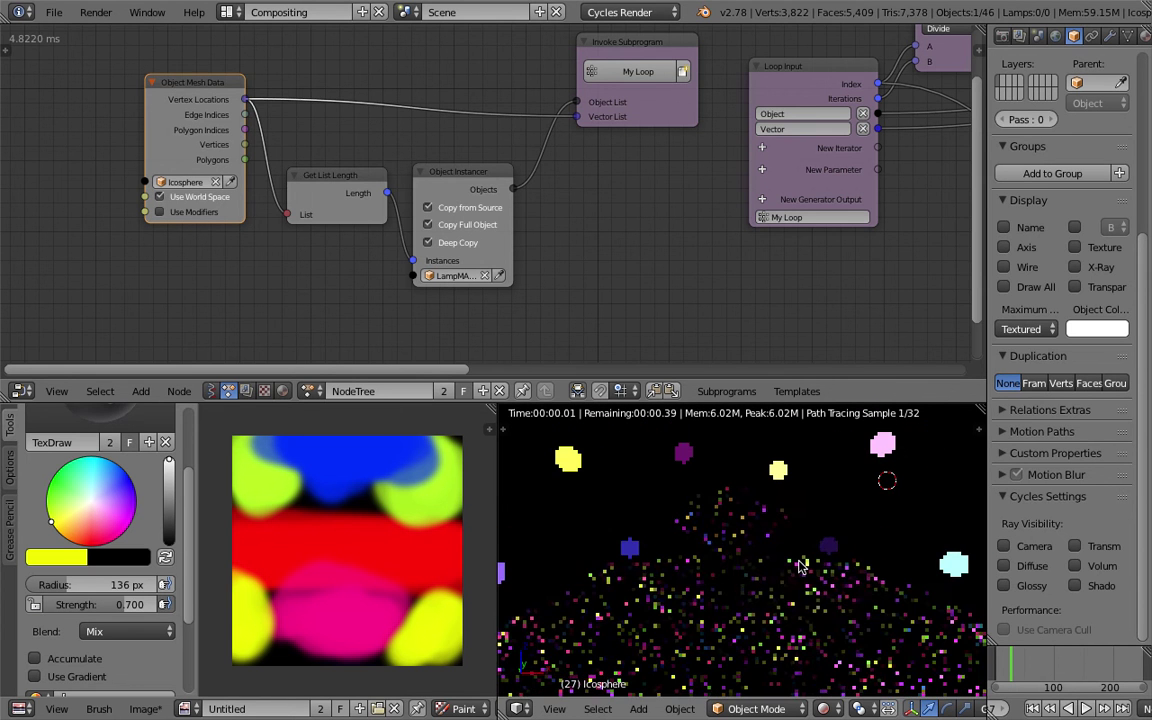
# Play the animation up to frame 63 and save over the existing blend file.
pyautogui.hotkey('alt', 'a')
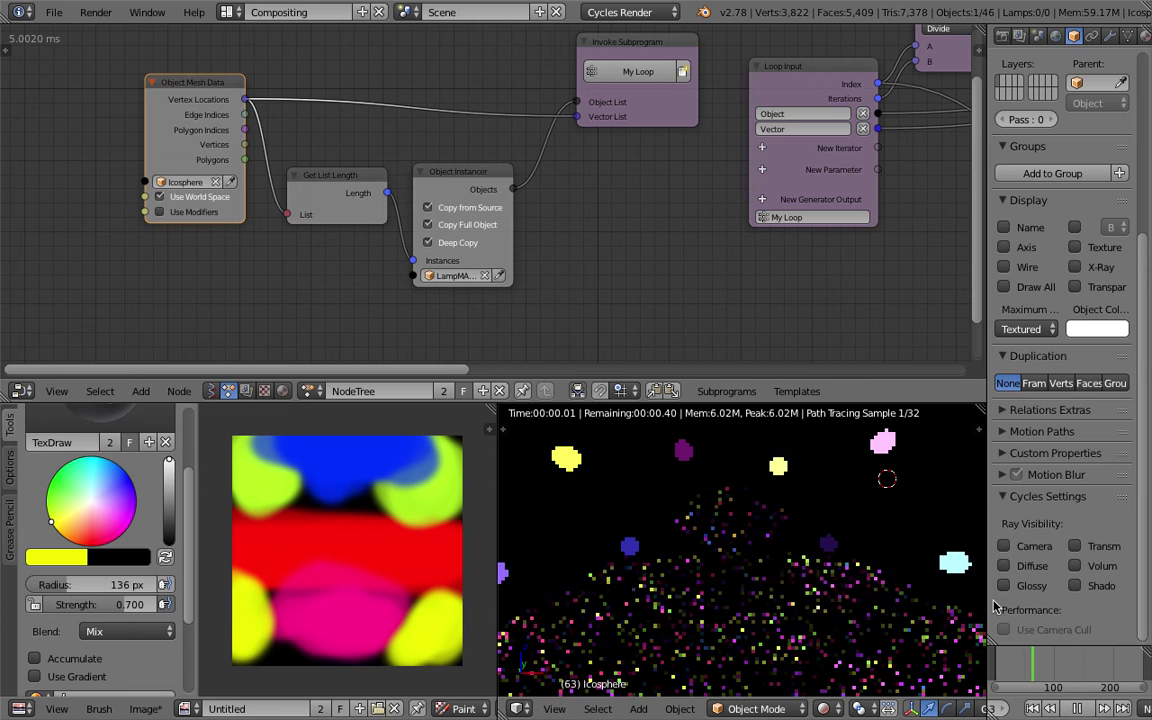
pyautogui.moveTo(879, 287); pyautogui.dragTo(360, 274, button='middle')
pyautogui.scroll(-3, 592, 268)
pyautogui.hotkey('ctrl', 's')
pyautogui.click(534, 289)
pyautogui.moveTo(585, 226); pyautogui.dragTo(247, 196, button='middle')
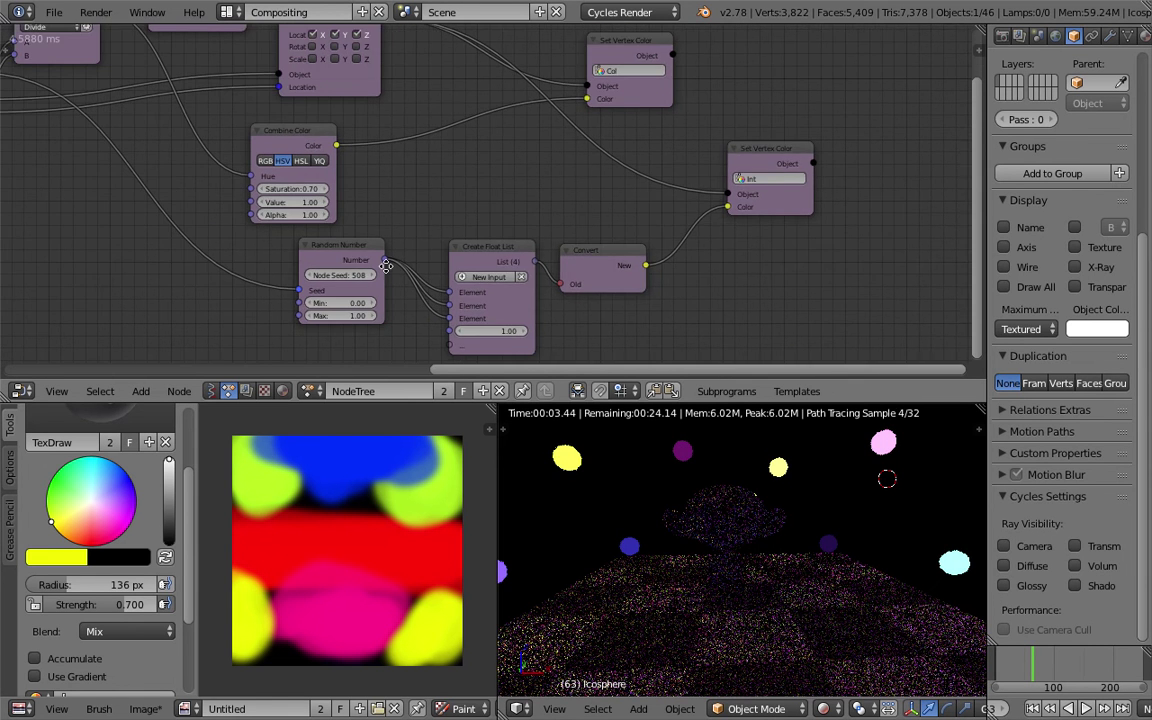
# Reposition the Random Number and Combine Color nodes slightly within the loop's node layout.
pyautogui.moveTo(452, 255); pyautogui.dragTo(496, 232, button='middle')
pyautogui.scroll(1, 496, 232)
pyautogui.moveTo(367, 257)
pyautogui.mouseDown()
pyautogui.moveTo(385, 257)
pyautogui.moveTo(330, 236)
pyautogui.moveTo(336, 264)
pyautogui.moveTo(356, 265)
pyautogui.mouseUp()
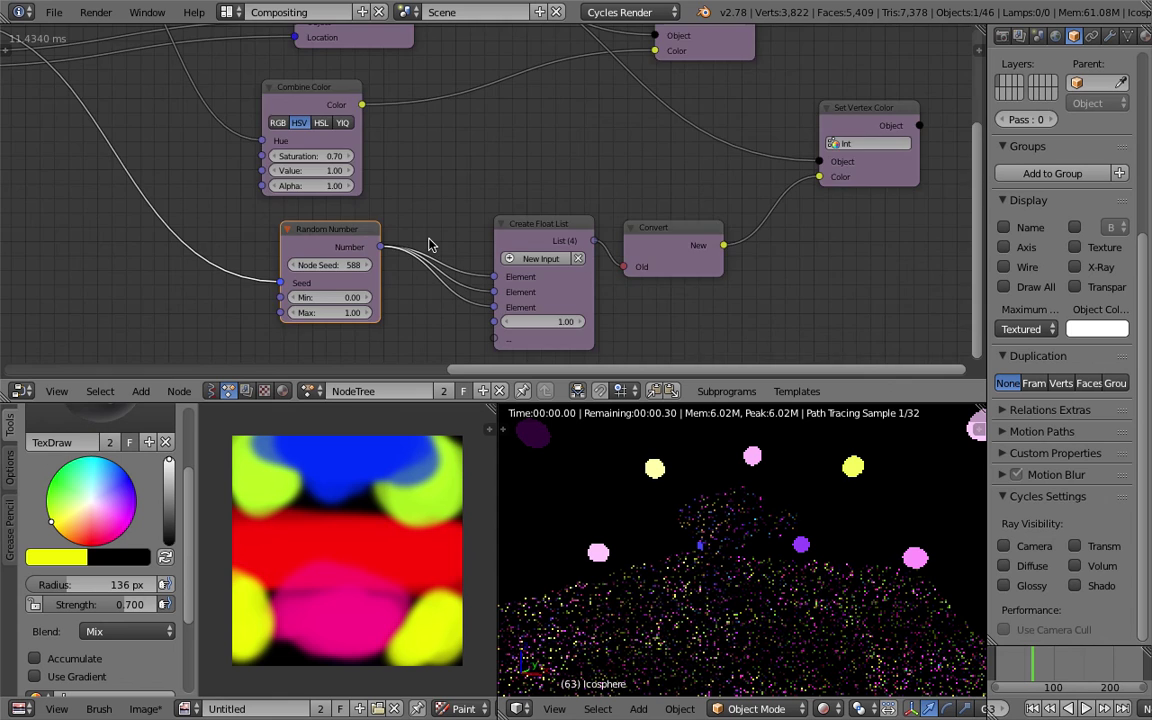
pyautogui.scroll(-3, 432, 175)
pyautogui.scroll(3, 488, 247)
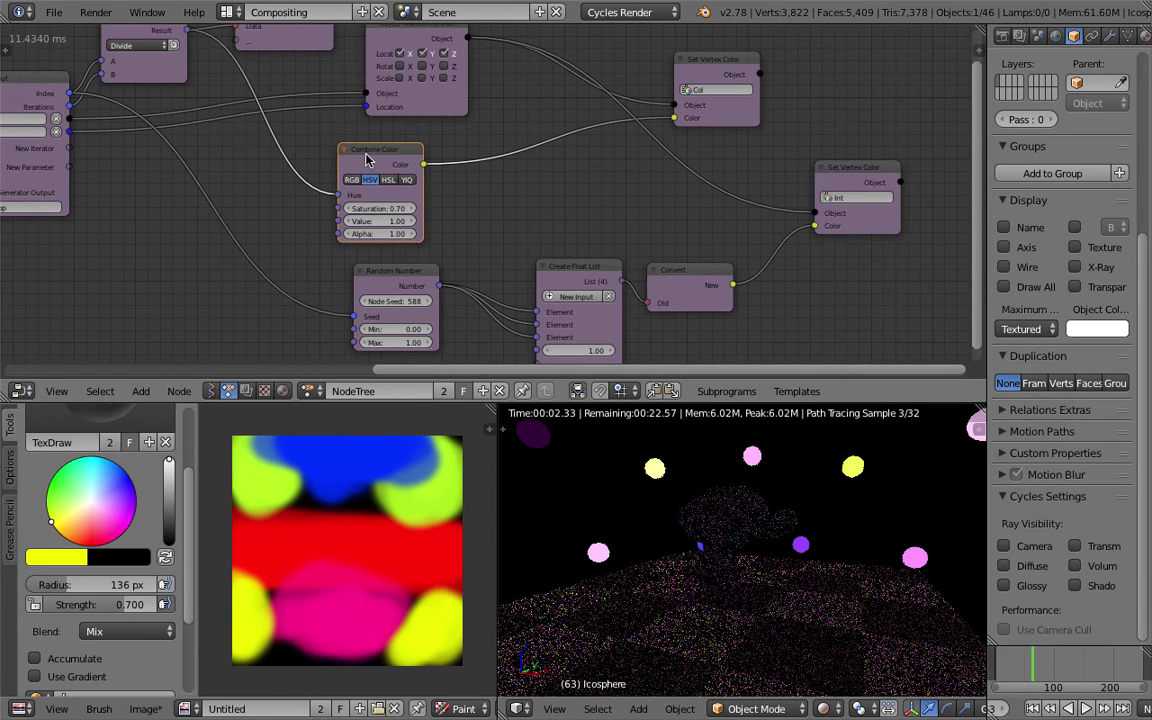
pyautogui.moveTo(407, 205); pyautogui.dragTo(378, 206)
# Set the Combine Color node's Saturation to 0.79.
pyautogui.scroll(1, 331, 183)
pyautogui.moveTo(329, 155); pyautogui.dragTo(399, 169, button='middle')
pyautogui.scroll(1, 396, 185)
pyautogui.click(400, 222)
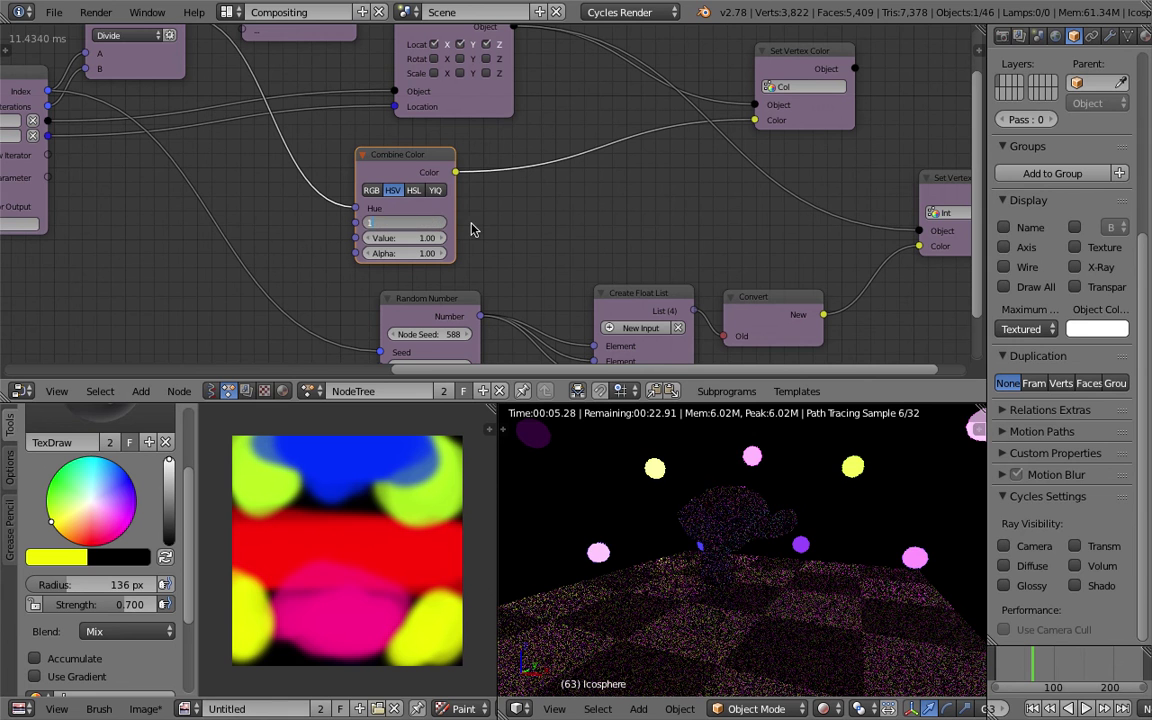
pyautogui.press('Return')
pyautogui.hotkey('ctrl', 'z')
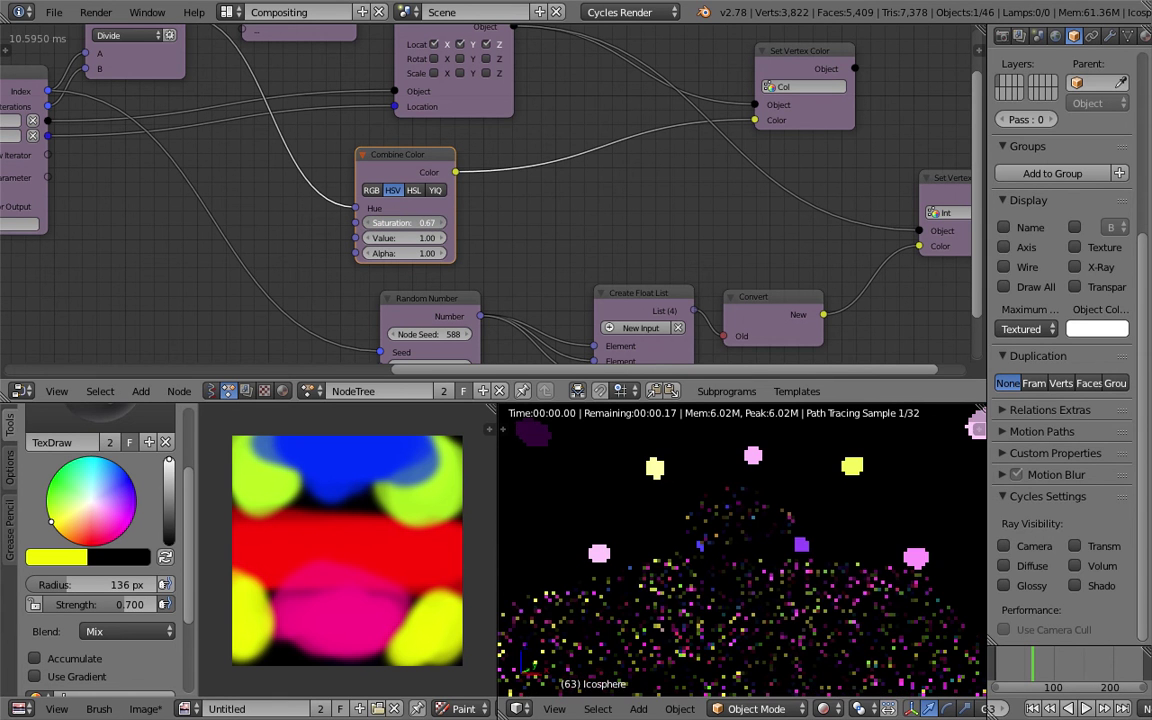
pyautogui.moveTo(405, 222); pyautogui.dragTo(424, 222)
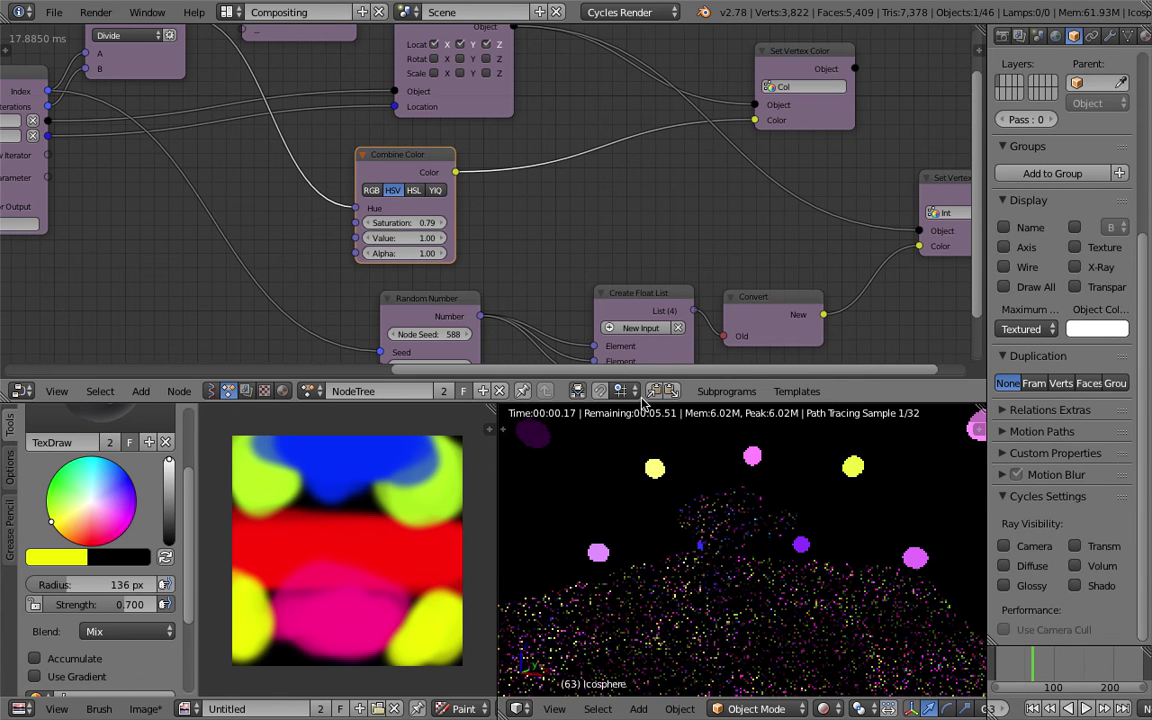
# Save over the existing blend file and examine the rendered monkey and surrounding lamps from different distances.
pyautogui.scroll(-3, 680, 460)
pyautogui.moveTo(705, 505); pyautogui.dragTo(762, 581, button='middle')
pyautogui.scroll(-3, 762, 581)
pyautogui.hotkey('ctrl', 's')
pyautogui.click(770, 566)
pyautogui.moveTo(764, 566); pyautogui.dragTo(799, 553, button='middle')
pyautogui.scroll(5, 772, 548)
pyautogui.scroll(1, 772, 548)
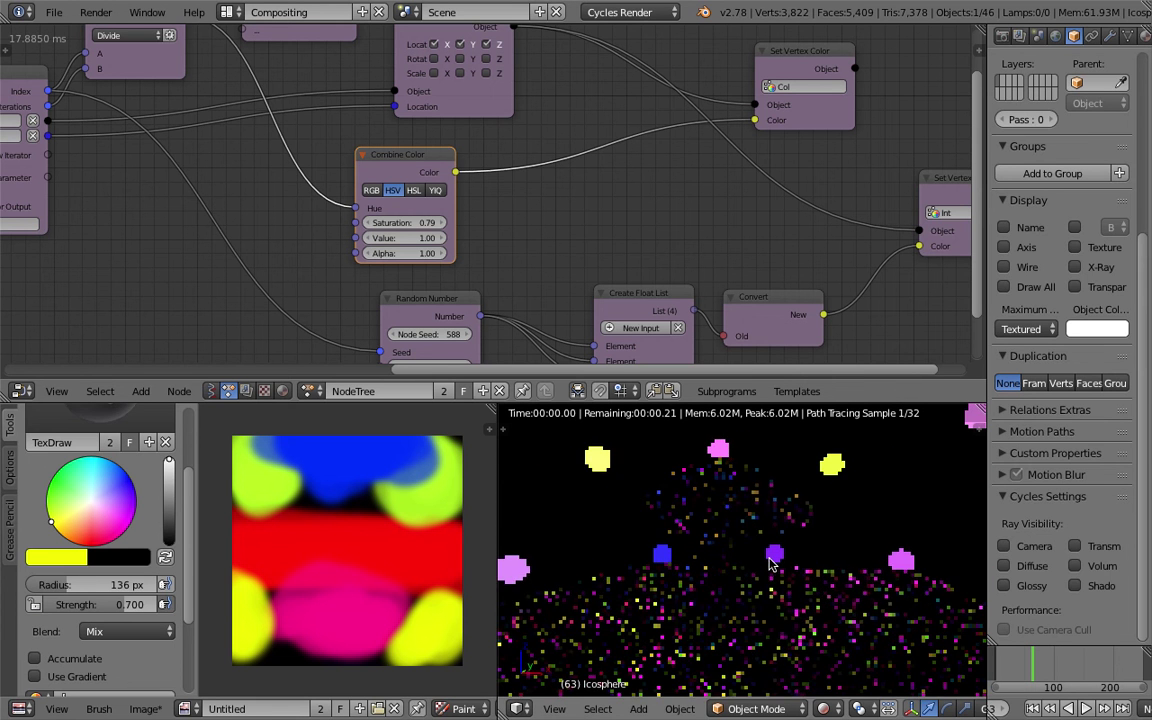
pyautogui.scroll(-2, 770, 565)
# Switch the node editor to material shader nodes and load the LampMAT material.
pyautogui.click(498, 391)
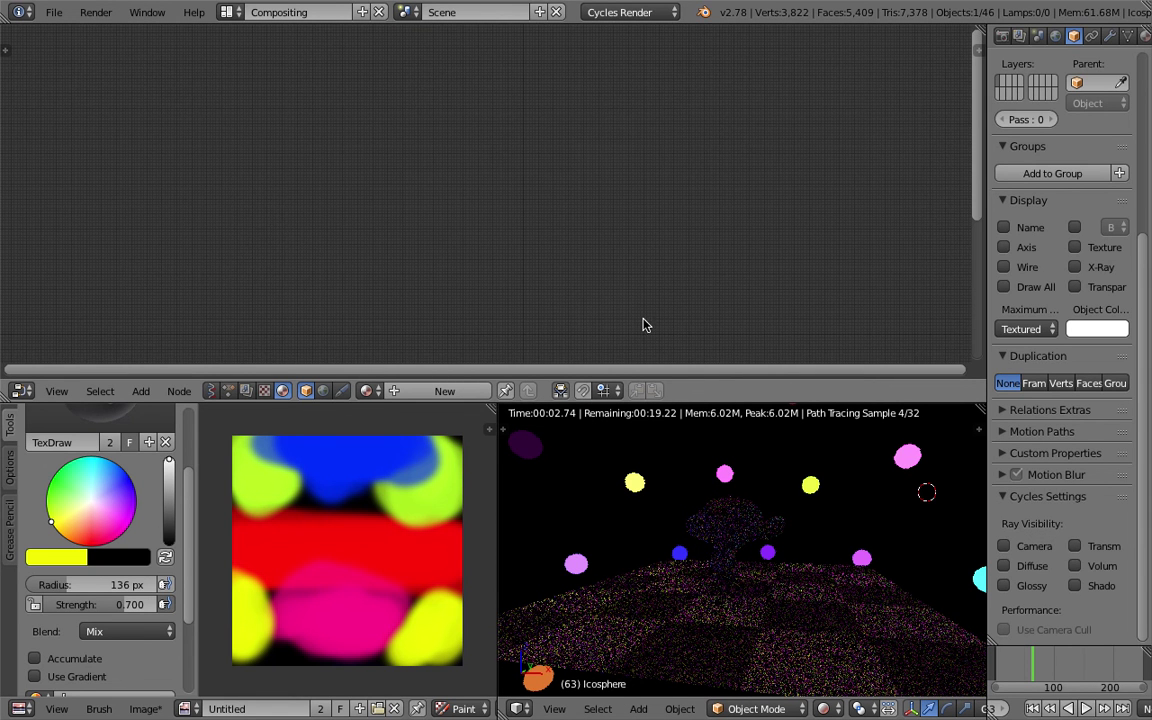
pyautogui.click(370, 391)
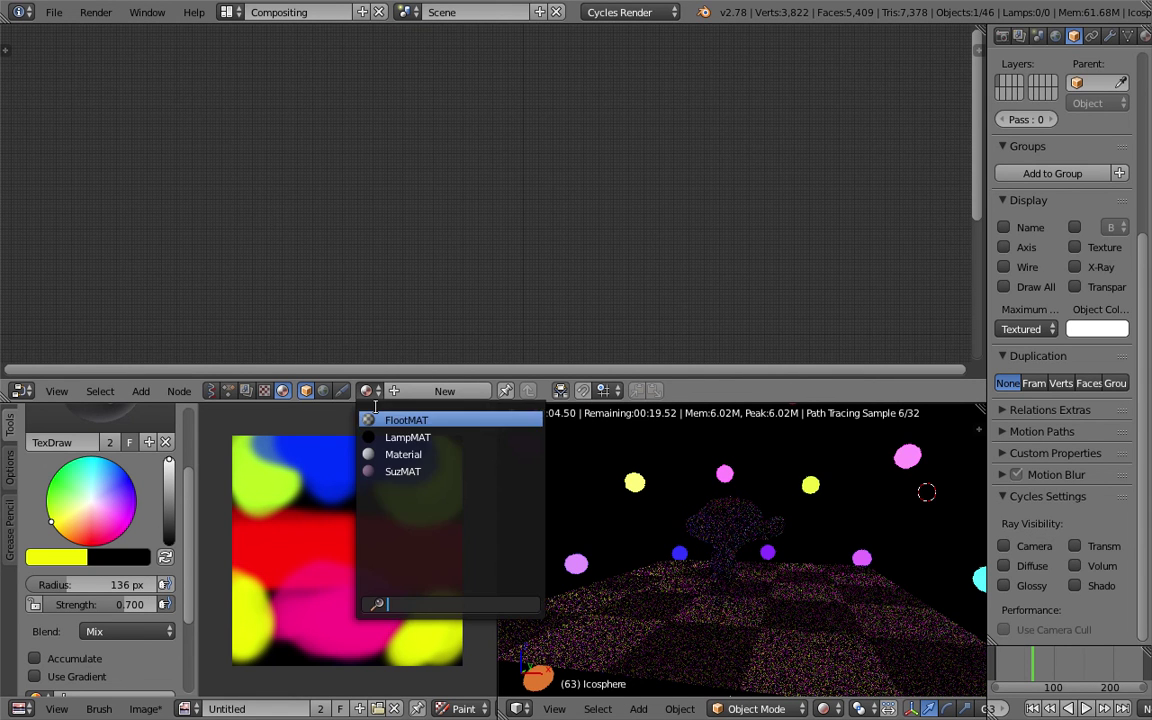
pyautogui.click(417, 437)
pyautogui.scroll(5, 515, 220)
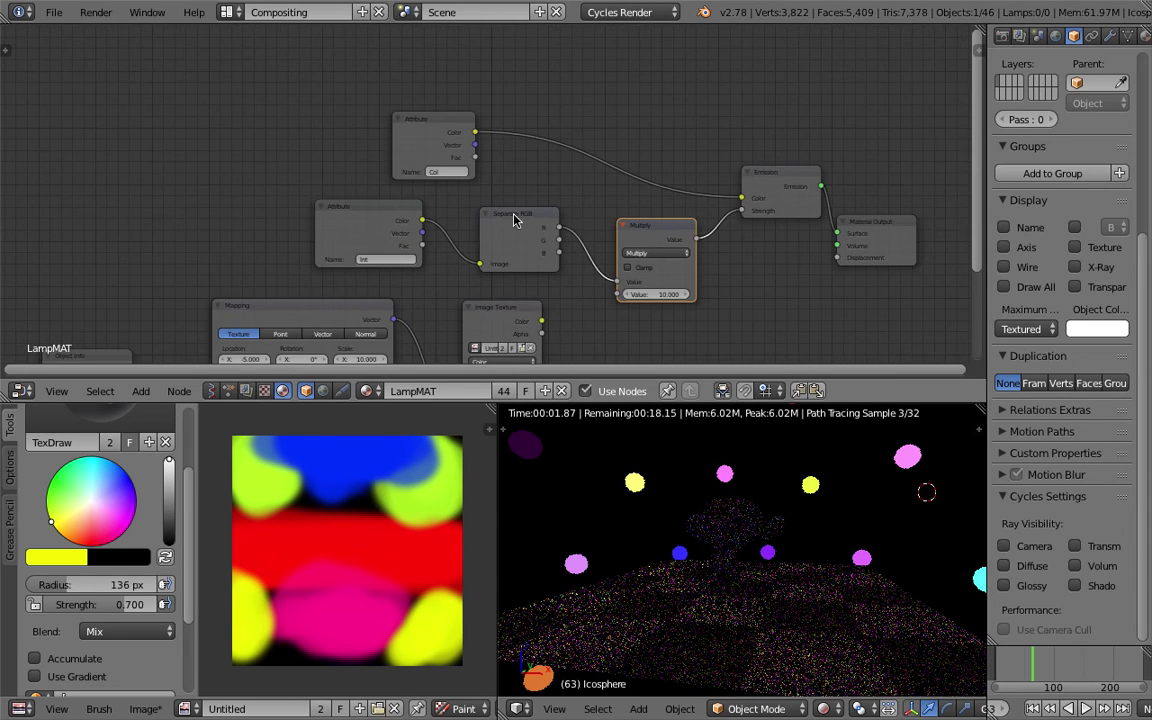
pyautogui.scroll(2, 515, 220)
# Try values of 50 and 100 in the Multiply node that drives LampMAT's emission strength.
pyautogui.click(612, 283)
pyautogui.write('50')
pyautogui.press('Return')
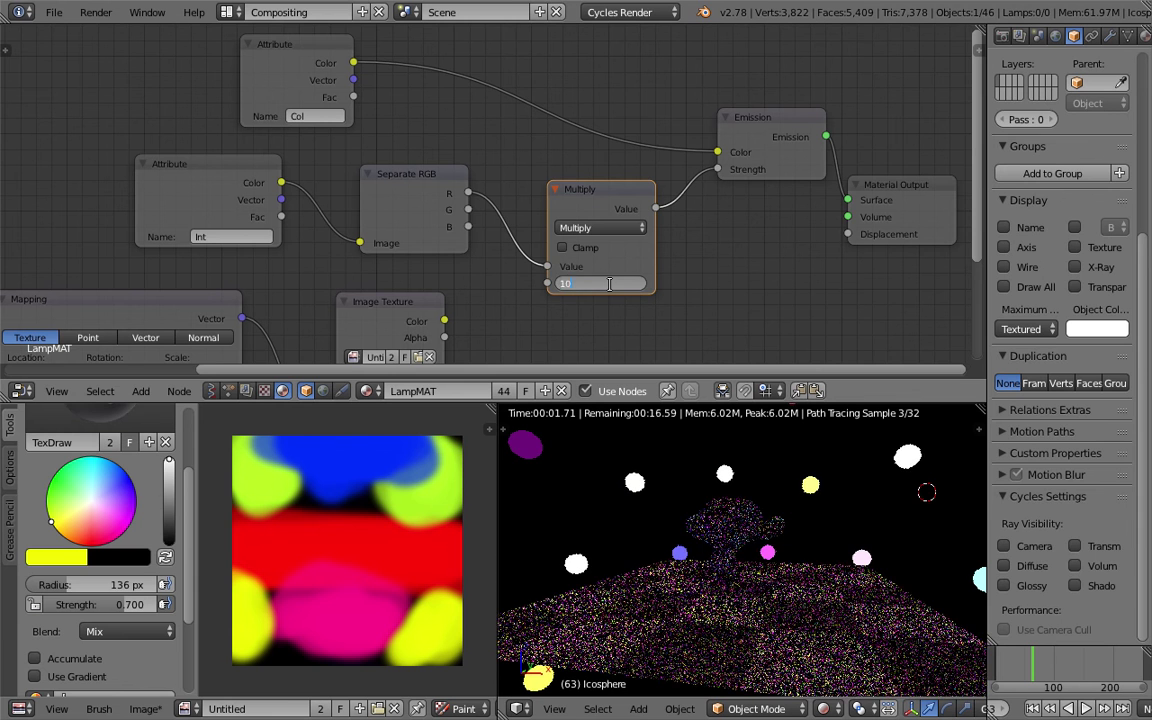
pyautogui.moveTo(612, 284); pyautogui.dragTo(635, 284)
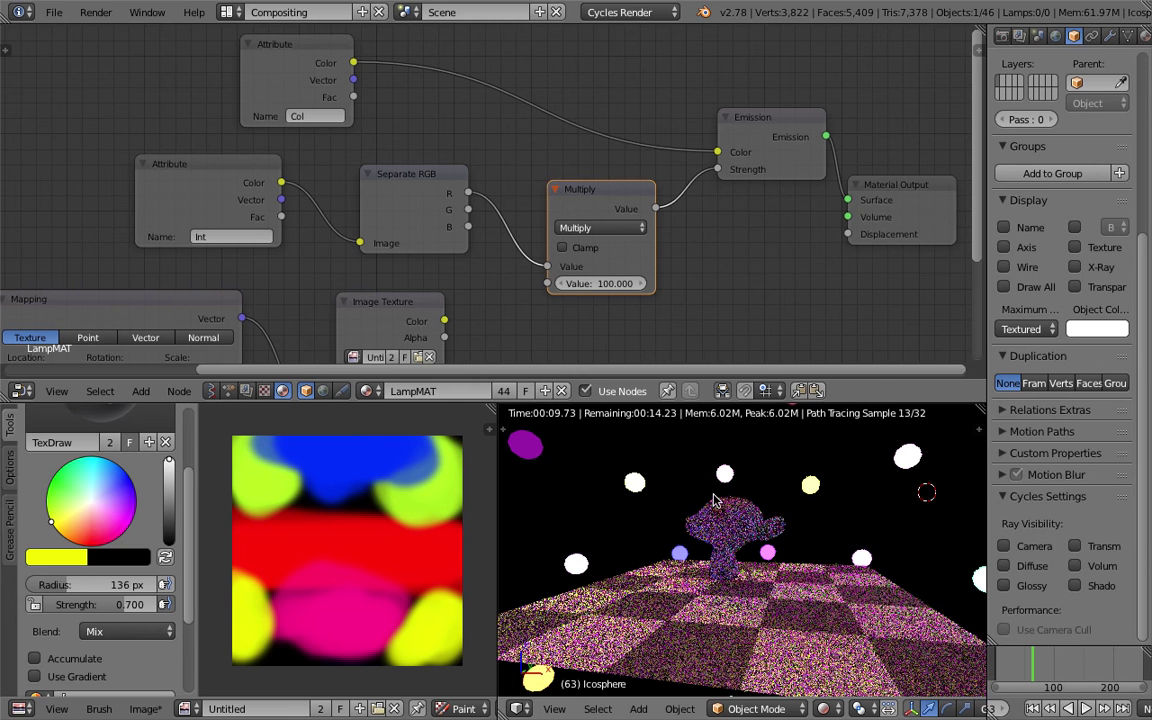
# Set the Multiply node's value to 40 and move the node closer to Separate RGB.
pyautogui.click(603, 283)
pyautogui.write('40')
pyautogui.press('Return')
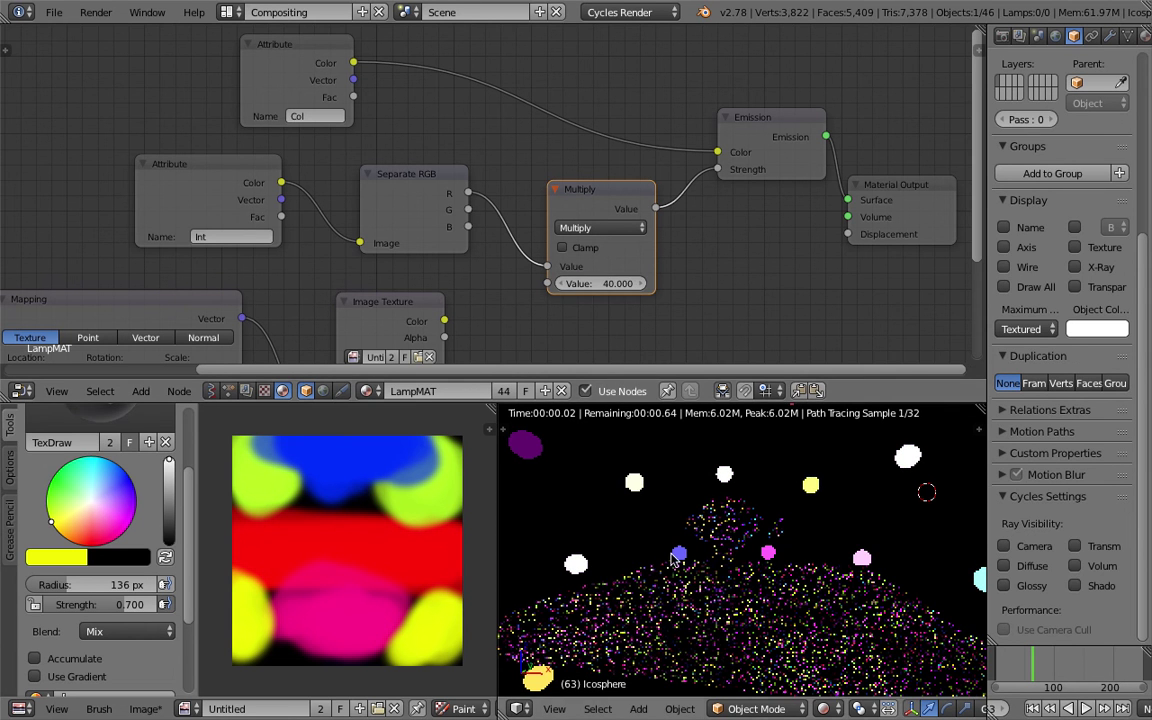
pyautogui.click(601, 228)
pyautogui.moveTo(591, 194); pyautogui.dragTo(568, 179)
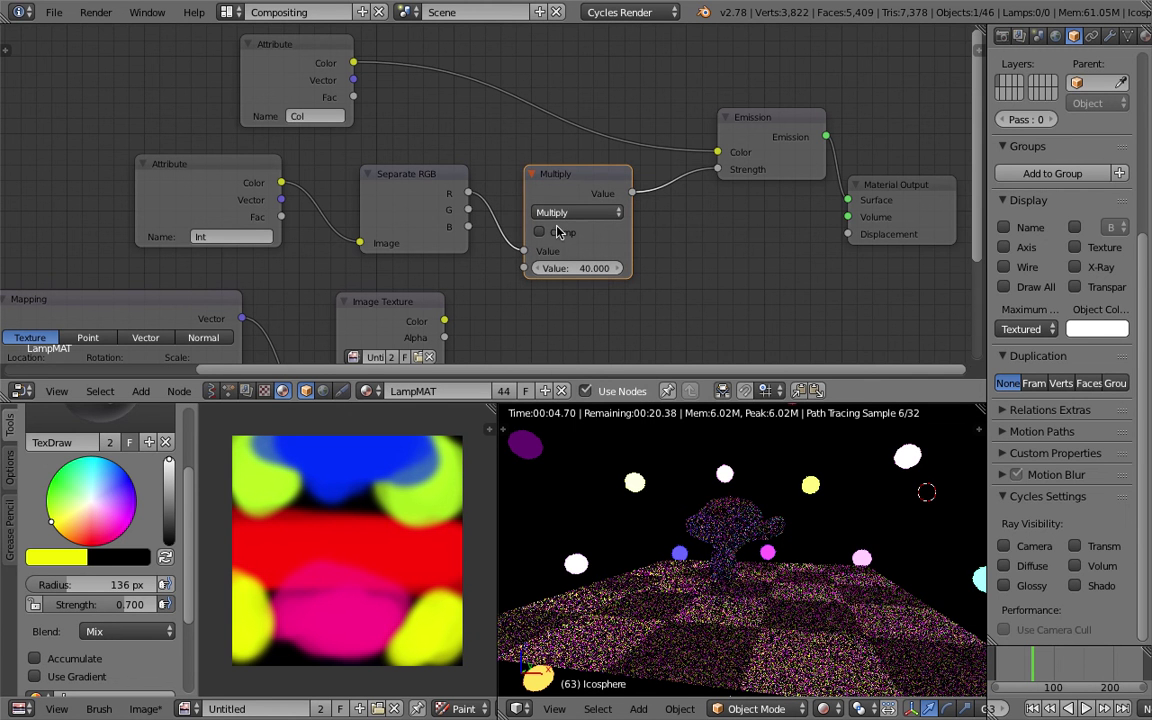
# Try clamping the Multiply node's result, remove the clamp again, and save over the existing blend file.
pyautogui.click(559, 233)
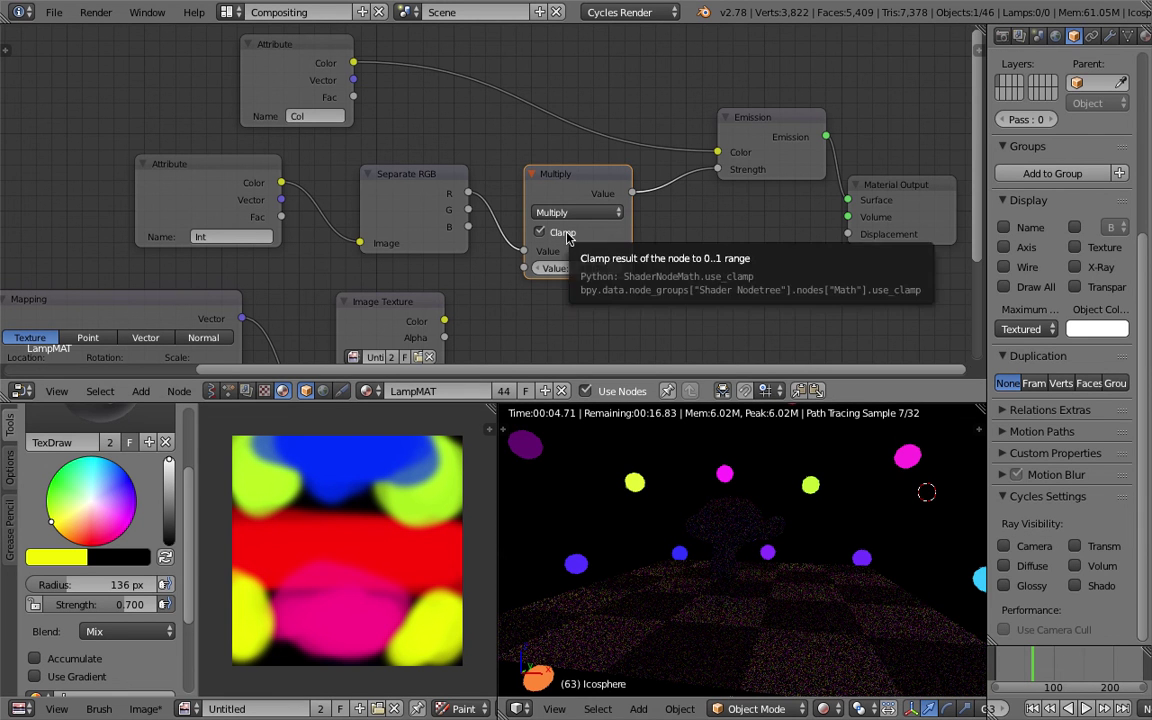
pyautogui.click(540, 232)
pyautogui.hotkey('ctrl', 's')
pyautogui.click(765, 557)
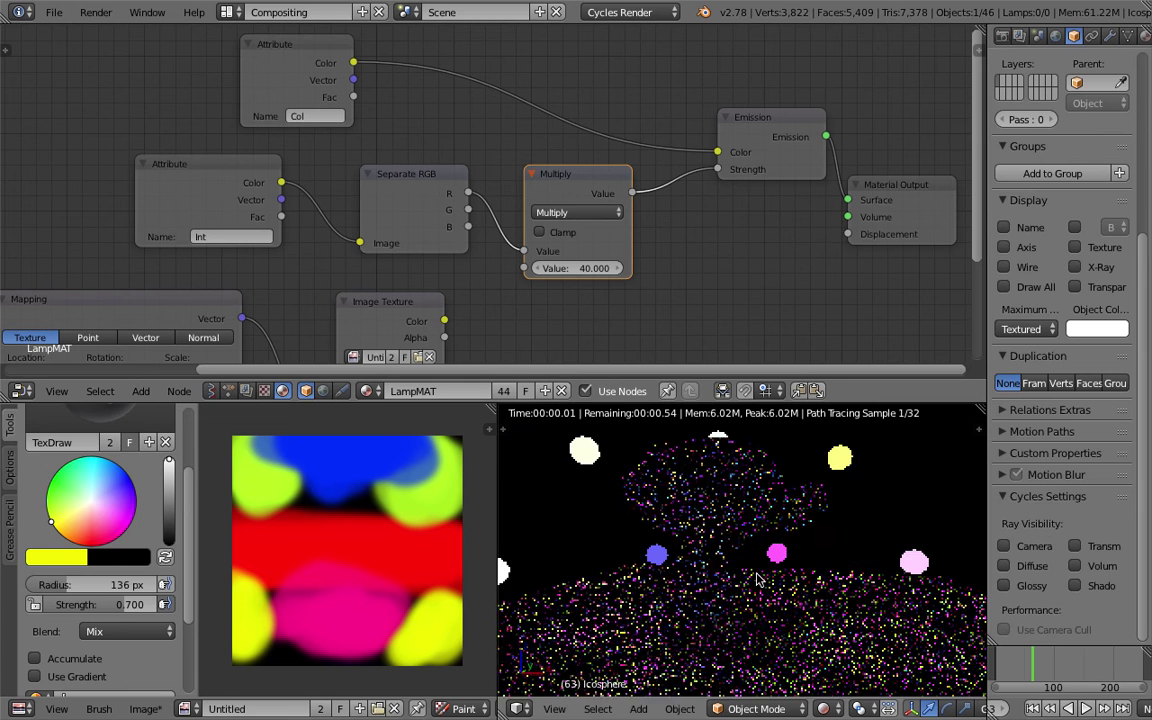
pyautogui.scroll(-5, 762, 574)
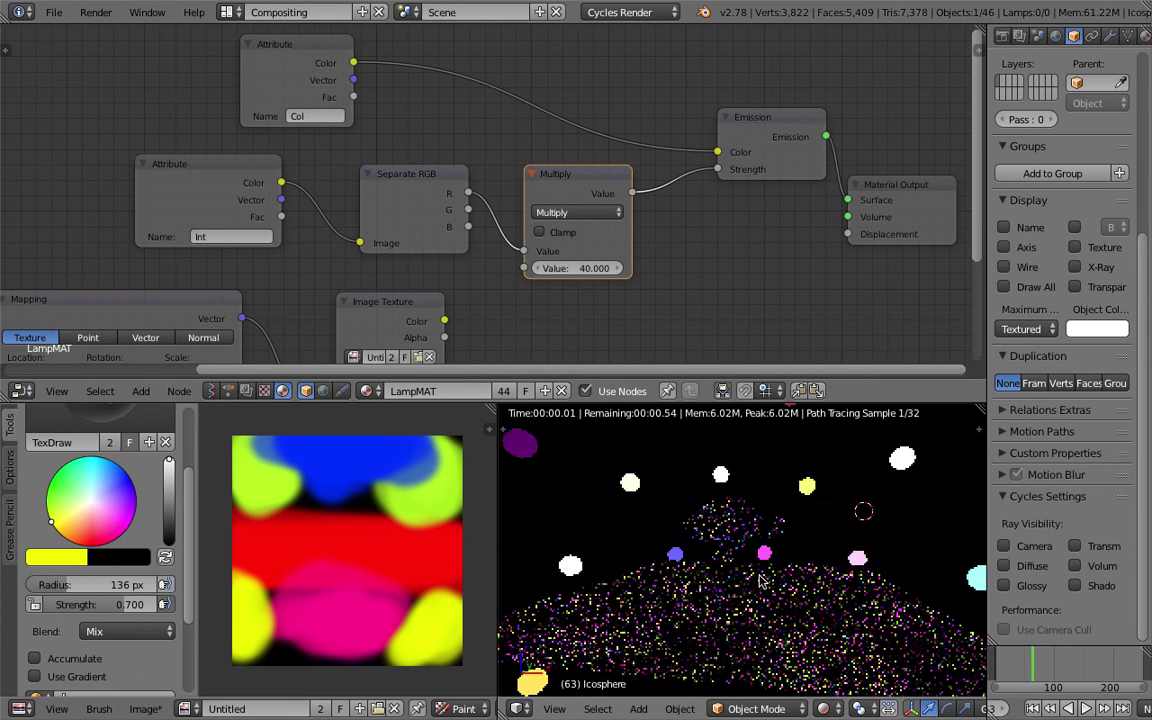
pyautogui.moveTo(760, 581)
pyautogui.keyDown('ctrl'); pyautogui.mouseDown(button='middle')
pyautogui.moveTo(879, 545)
pyautogui.moveTo(750, 563)
pyautogui.mouseUp(button='middle'); pyautogui.keyUp('ctrl')
pyautogui.hotkey('ctrl', 's')
pyautogui.click(733, 558)
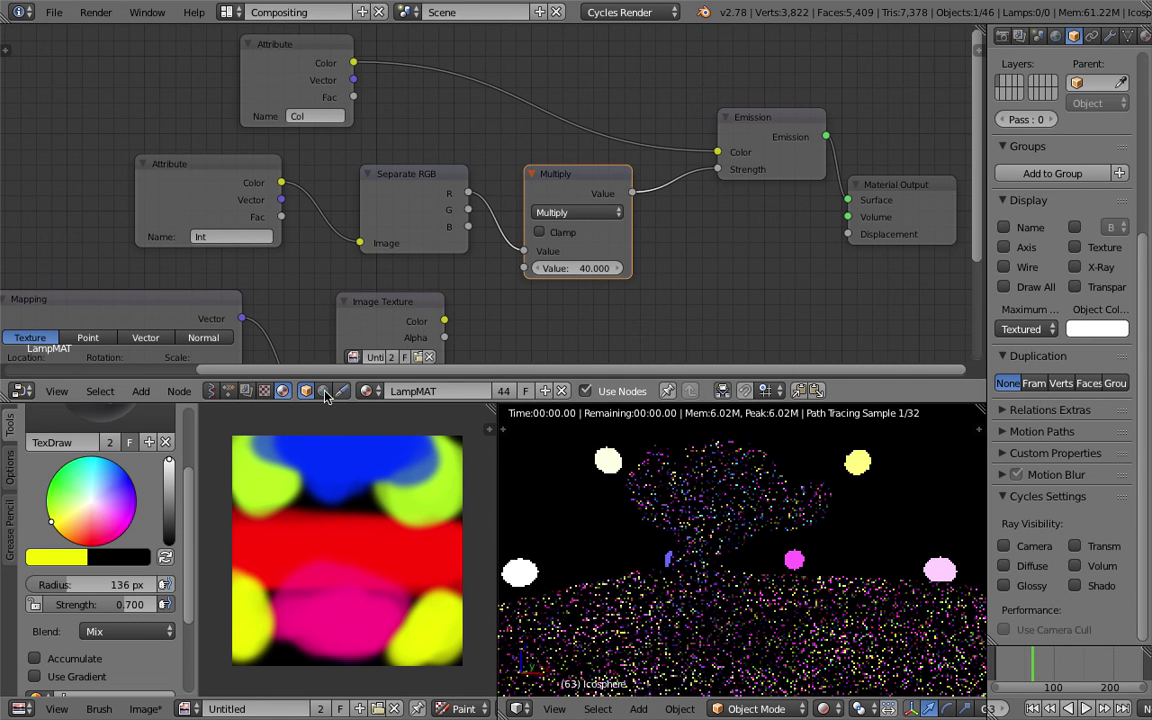
# Return the node editor to the Animation Nodes tree NodeTree and bring the whole node network into view.
pyautogui.click(228, 391)
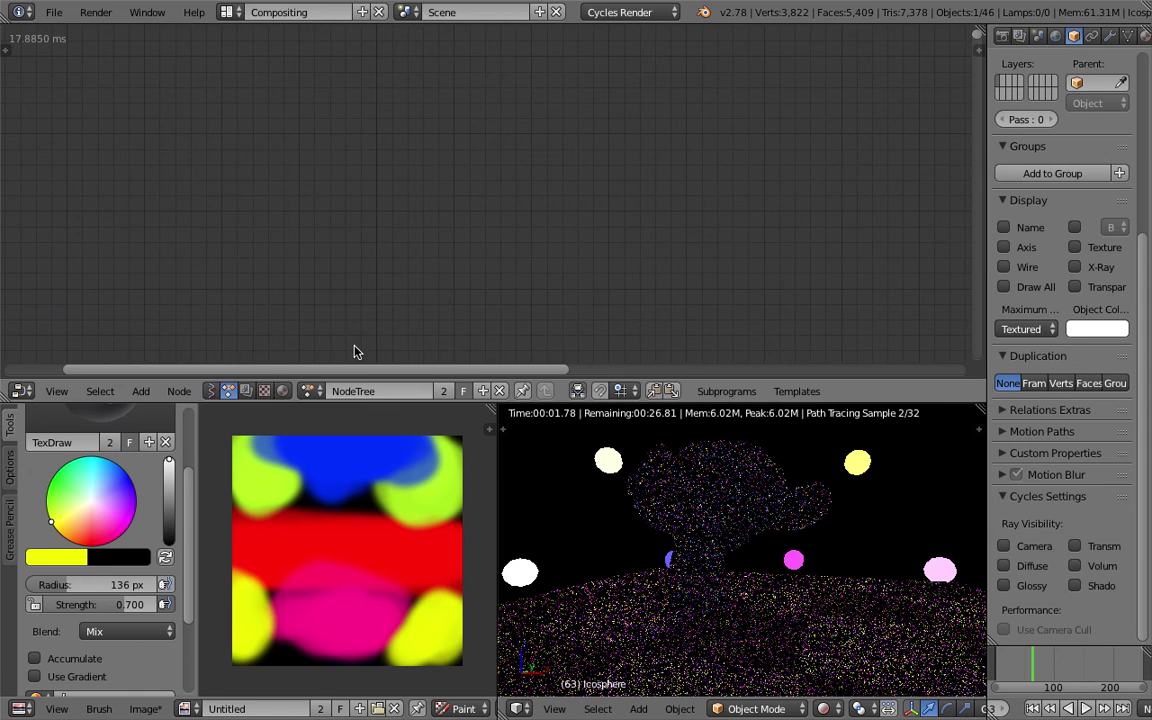
pyautogui.moveTo(468, 293); pyautogui.dragTo(518, 78, button='middle')
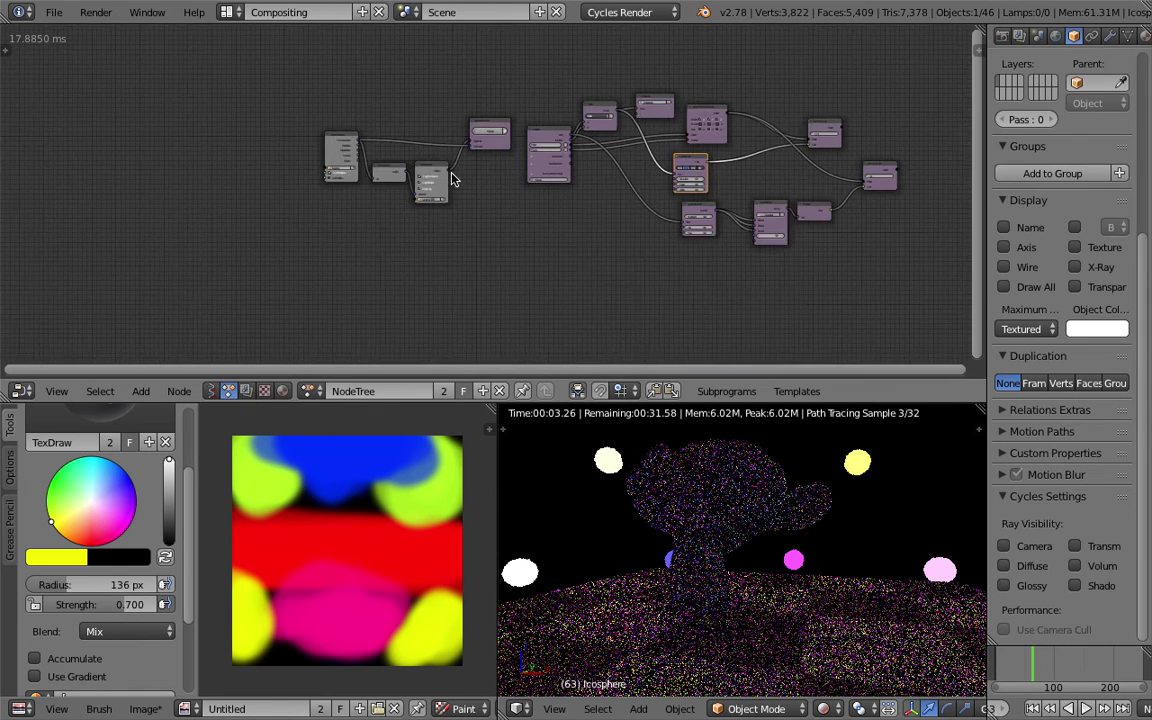
pyautogui.scroll(2, 453, 208)
# Add a cube mesh to the scene.
pyautogui.scroll(-6, 777, 533)
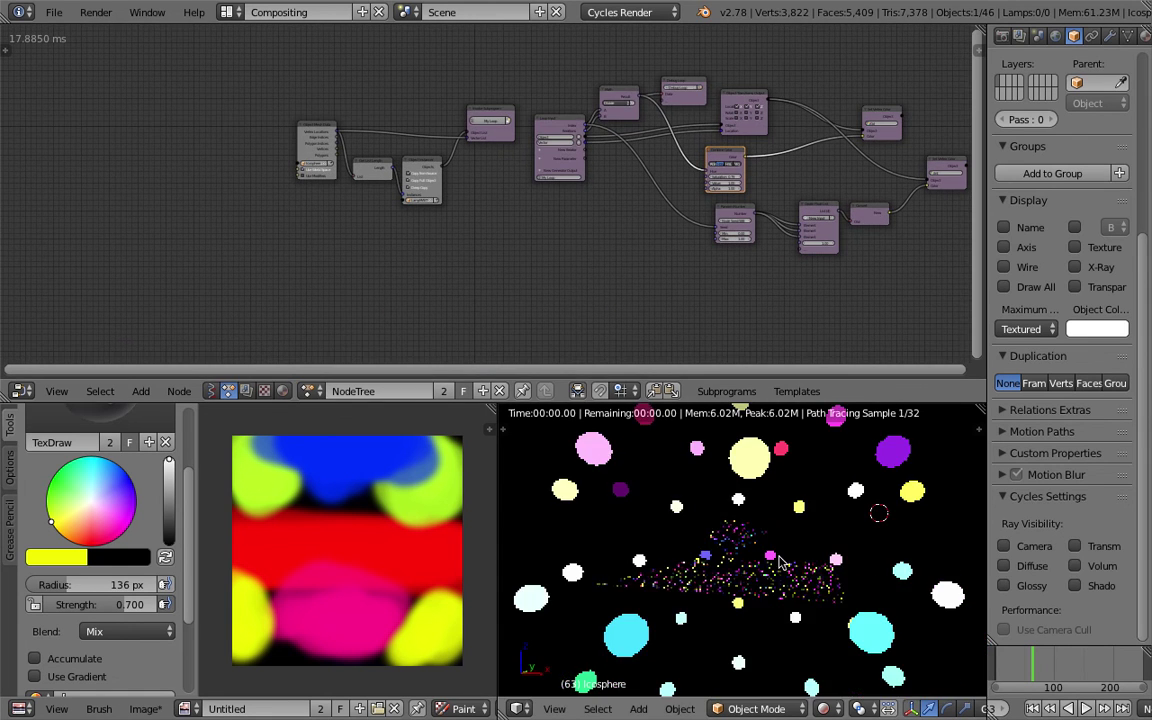
pyautogui.moveTo(748, 560); pyautogui.dragTo(736, 575, button='middle')
pyautogui.hotkey('shift', 'a')
pyautogui.moveTo(724, 441)
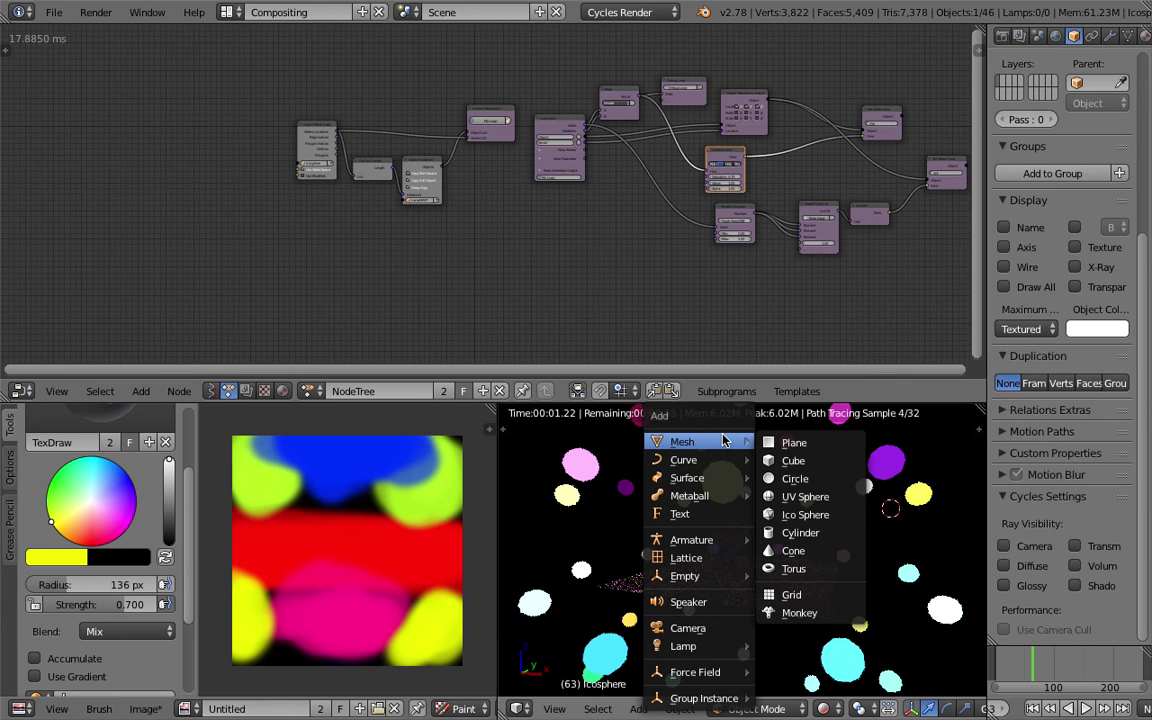
pyautogui.click(800, 461)
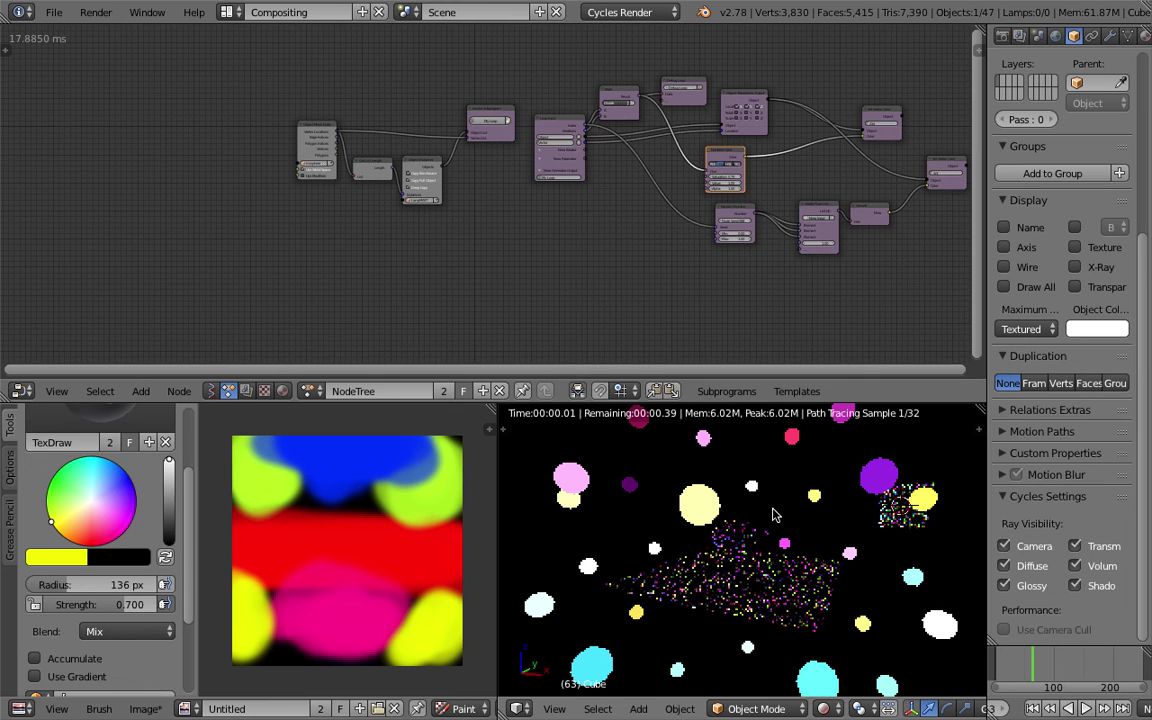
# Switch the 3D viewport to Solid shading and delete the Icosphere.
pyautogui.click(780, 707)
pyautogui.click(823, 708)
pyautogui.click(838, 645)
pyautogui.rightClick(770, 555)
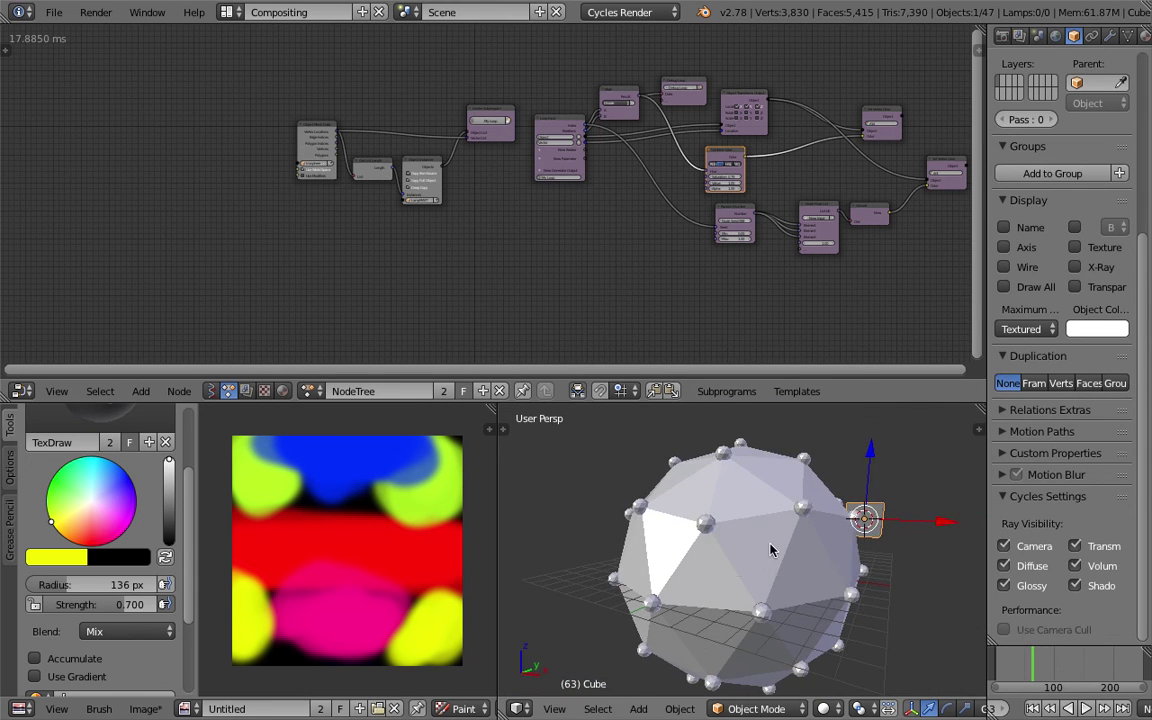
pyautogui.press('Delete')
# Move the cube to the scene origin and scale it up about 3.7 times to enclose the monkey.
pyautogui.rightClick(886, 527)
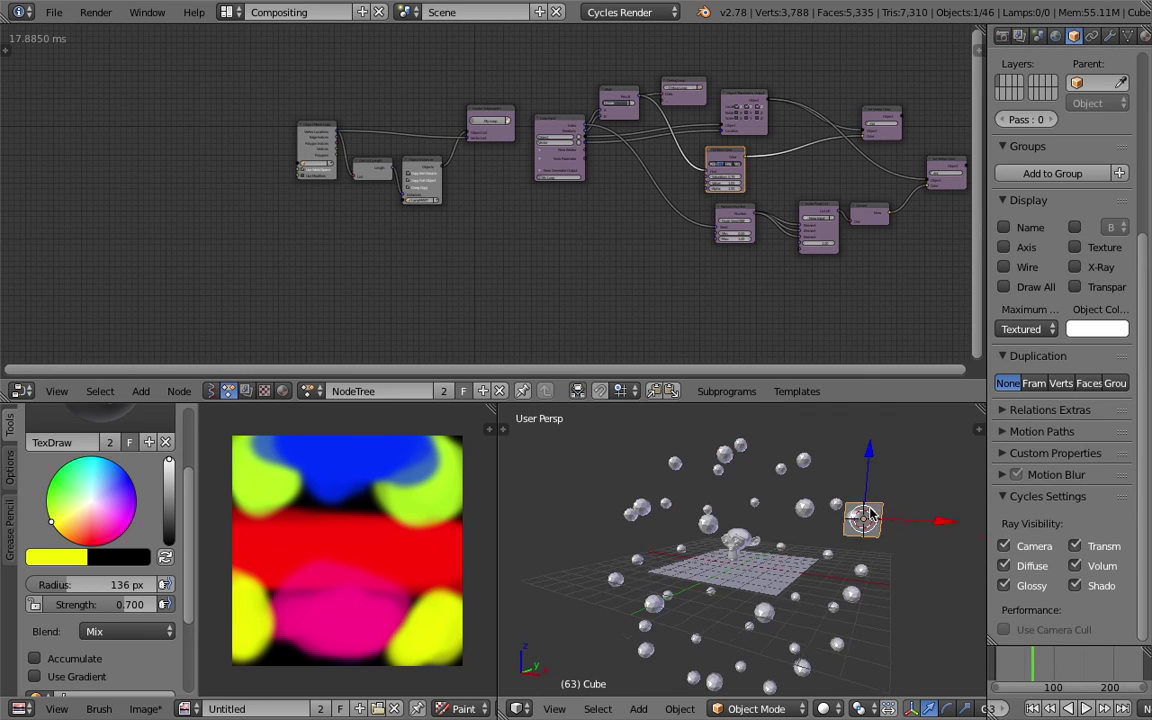
pyautogui.press('KP_Decimal')
pyautogui.press('s')
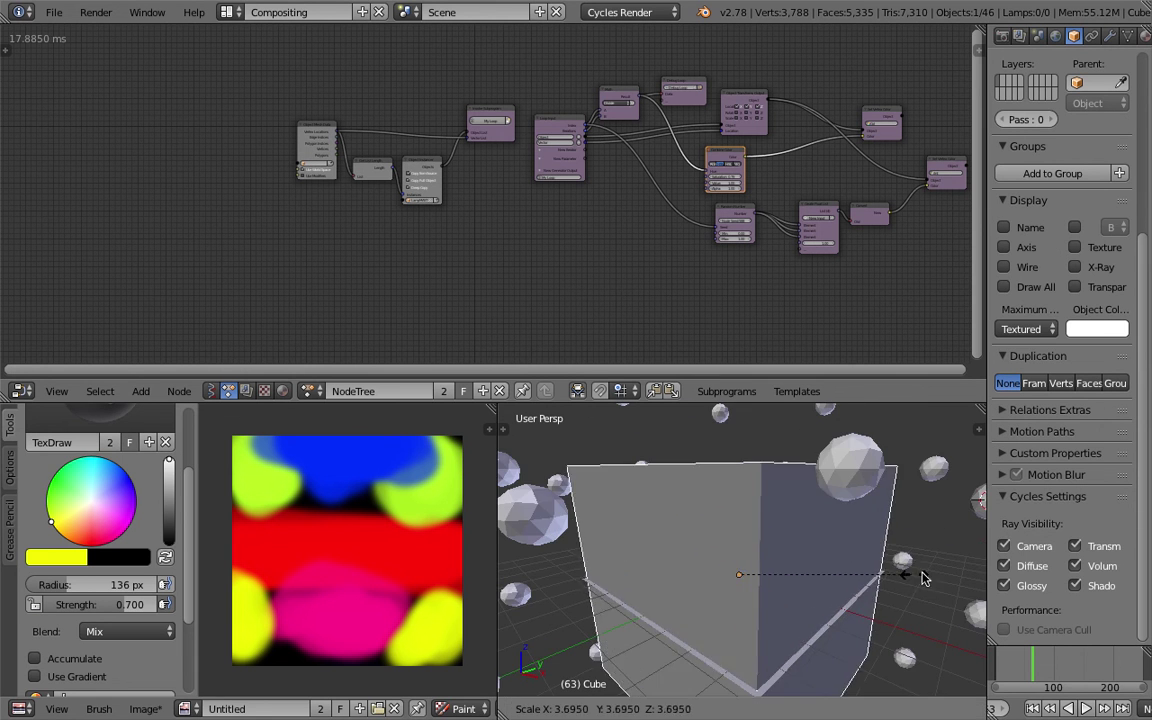
pyautogui.click(915, 575)
pyautogui.scroll(-4, 780, 540)
# Display the 3D viewport in wireframe and put the cube into Edit Mode.
pyautogui.press('z')
pyautogui.press('z')
pyautogui.press('z')
pyautogui.press('Tab')
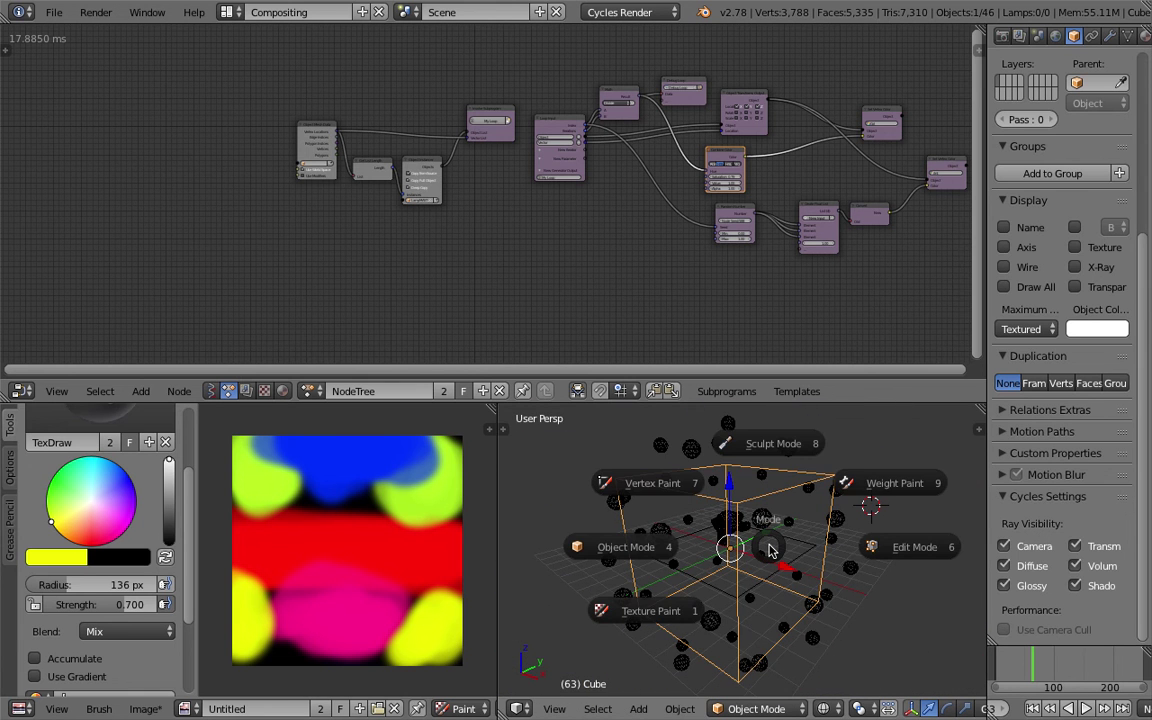
pyautogui.click(855, 566)
# Subdivide the entire cube mesh.
pyautogui.press('space')
pyautogui.write('sub')
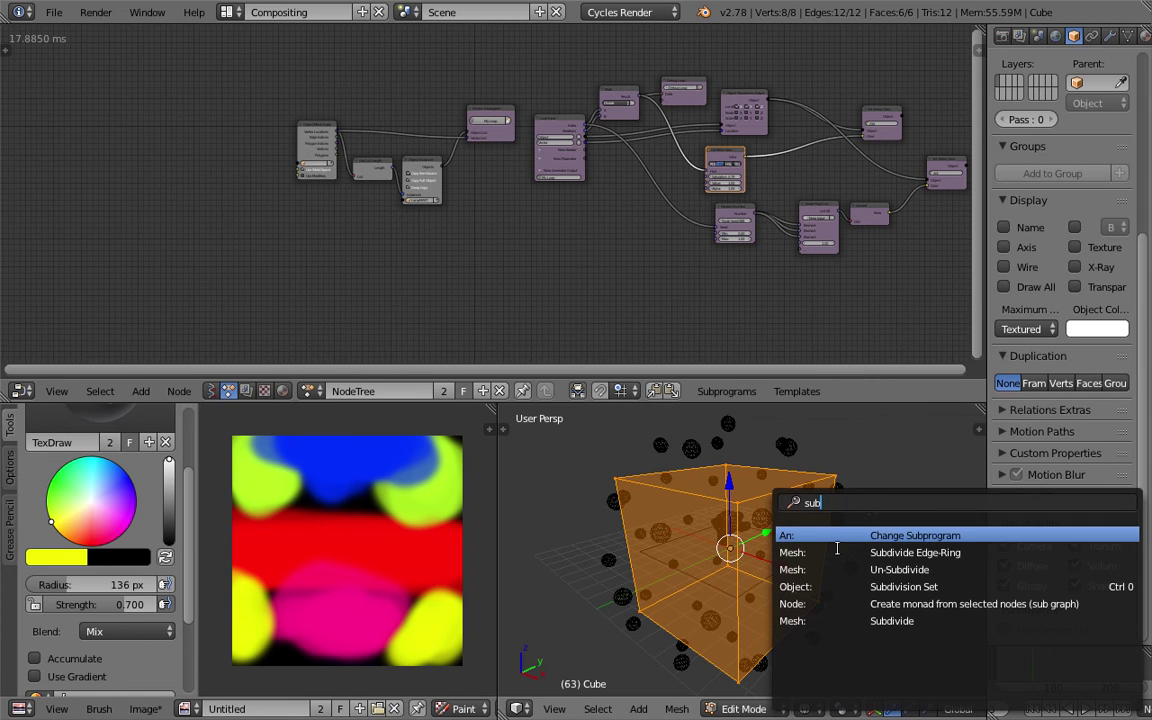
pyautogui.press('Down')
pyautogui.press('Down')
pyautogui.press('Down')
pyautogui.press('Down')
pyautogui.press('Down')
pyautogui.press('Return')
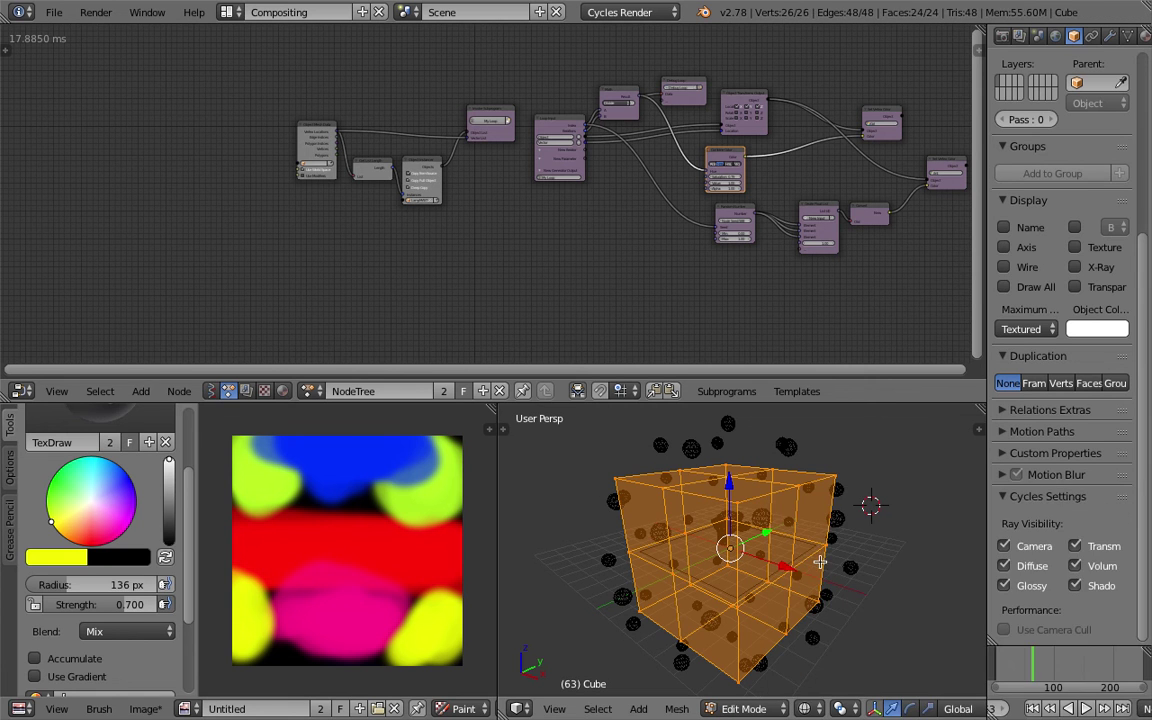
# Set the cube subdivision's Number of Cuts to 4.
pyautogui.press('t')
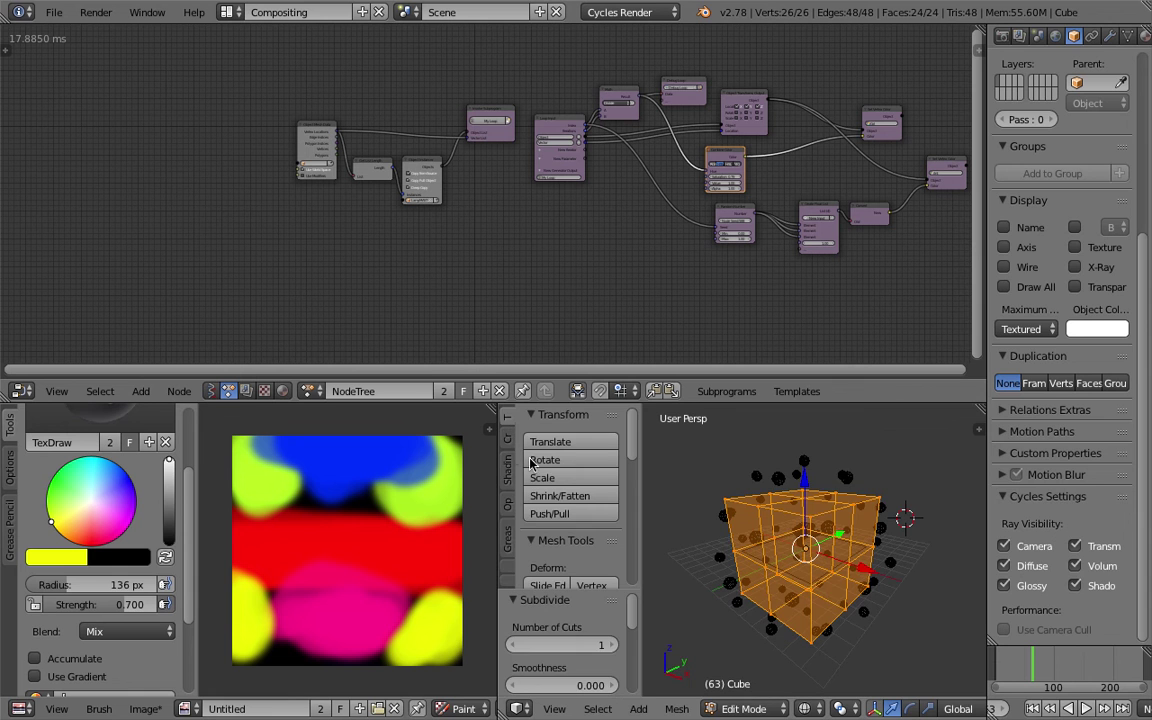
pyautogui.click(610, 645)
pyautogui.click(610, 645)
pyautogui.moveTo(660, 628); pyautogui.dragTo(688, 620, button='middle')
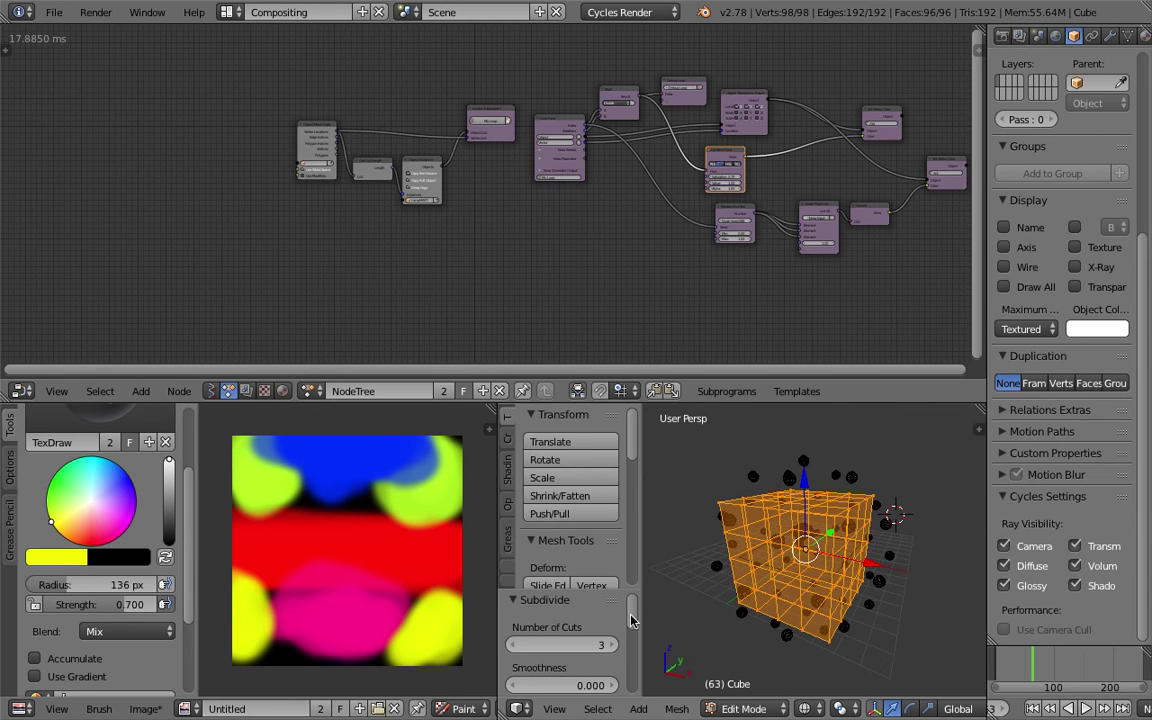
pyautogui.click(612, 644)
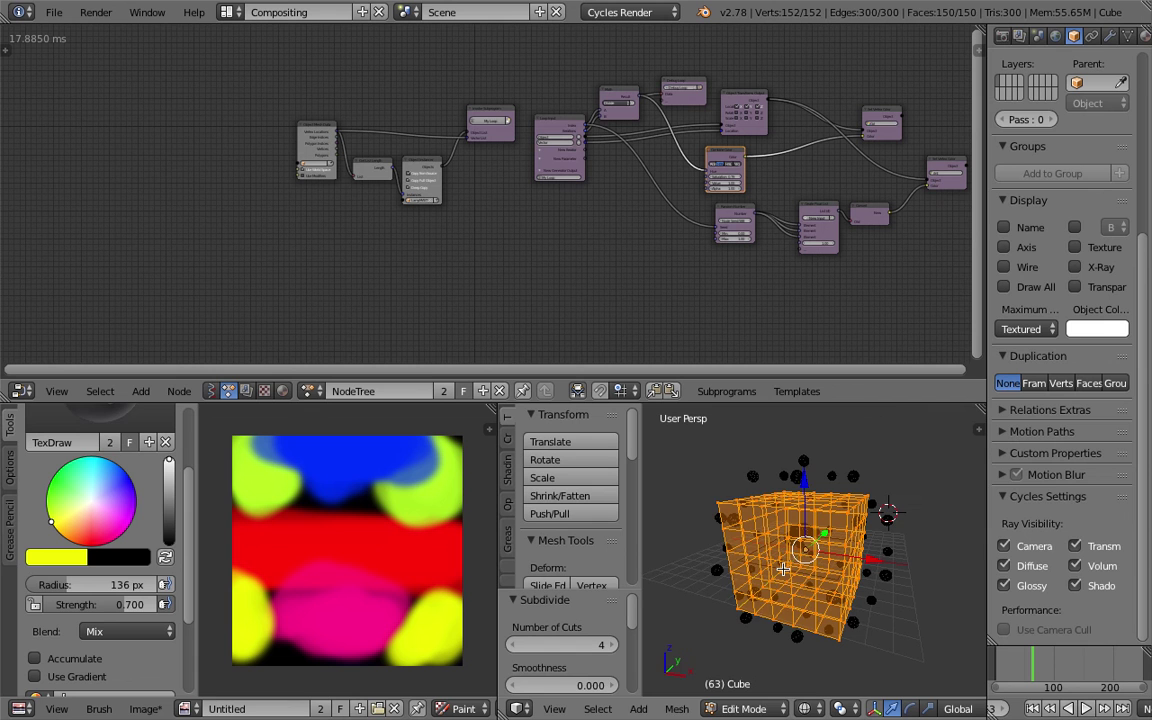
# Unwrap the whole cube mesh with Smart UV Project using an Angle Limit of 66 and Island Margin of 0.
pyautogui.press('u')
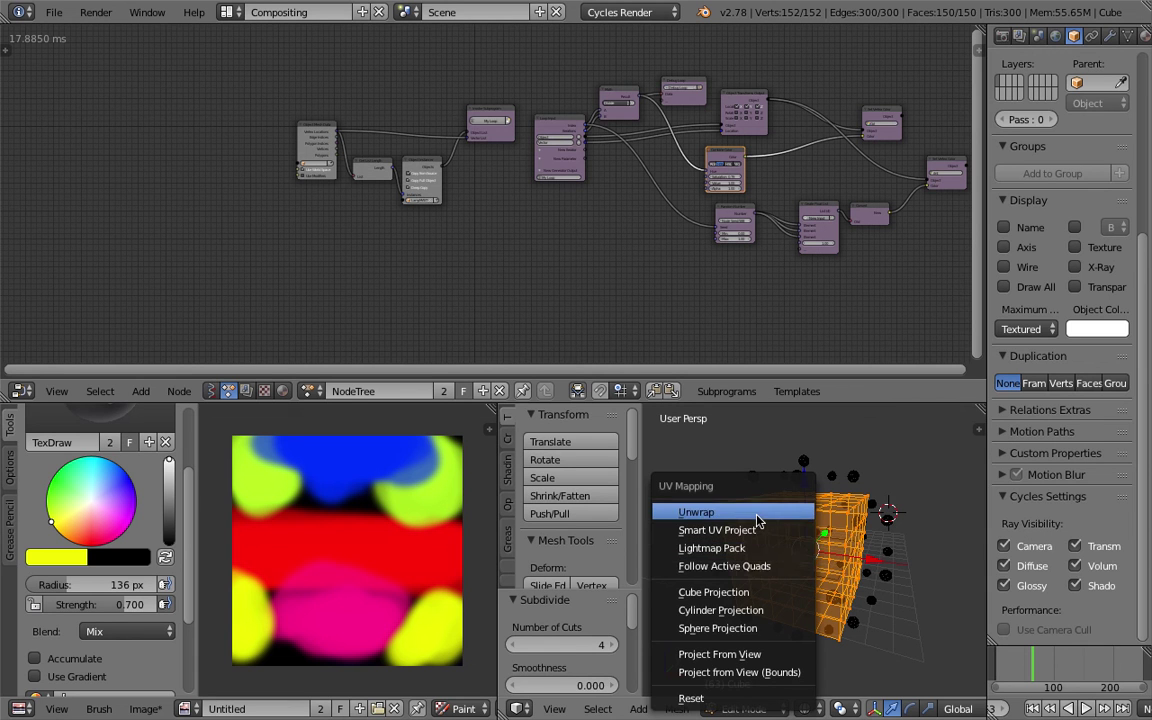
pyautogui.click(760, 530)
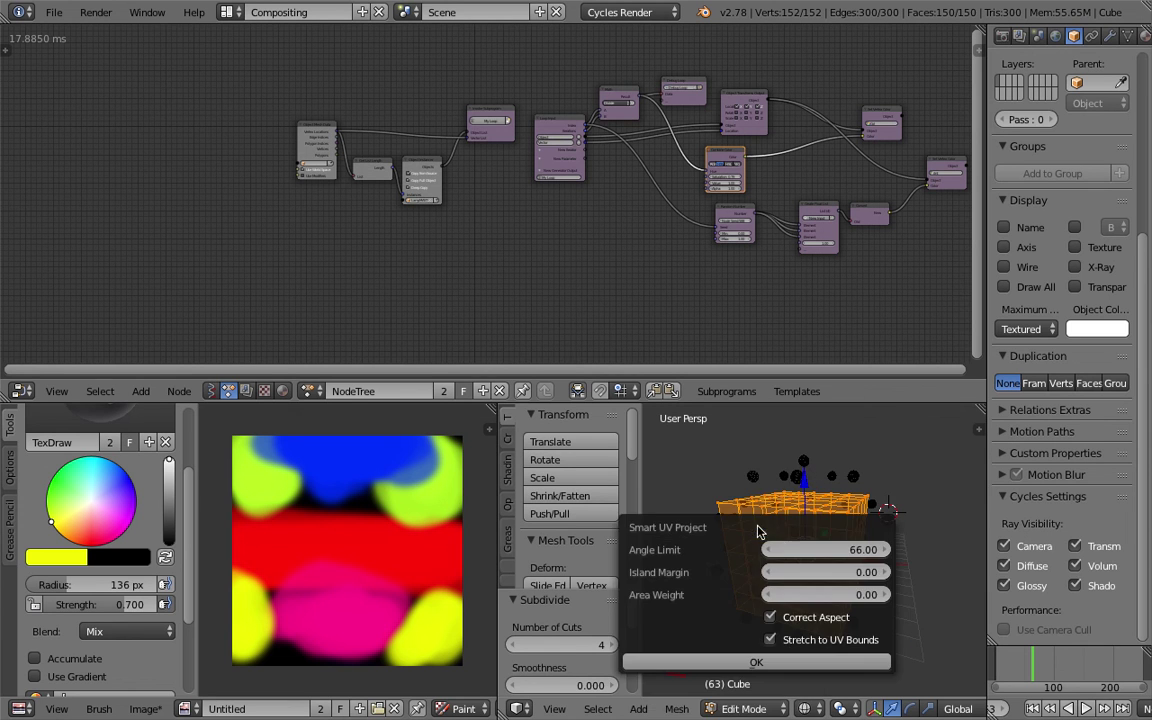
pyautogui.click(777, 660)
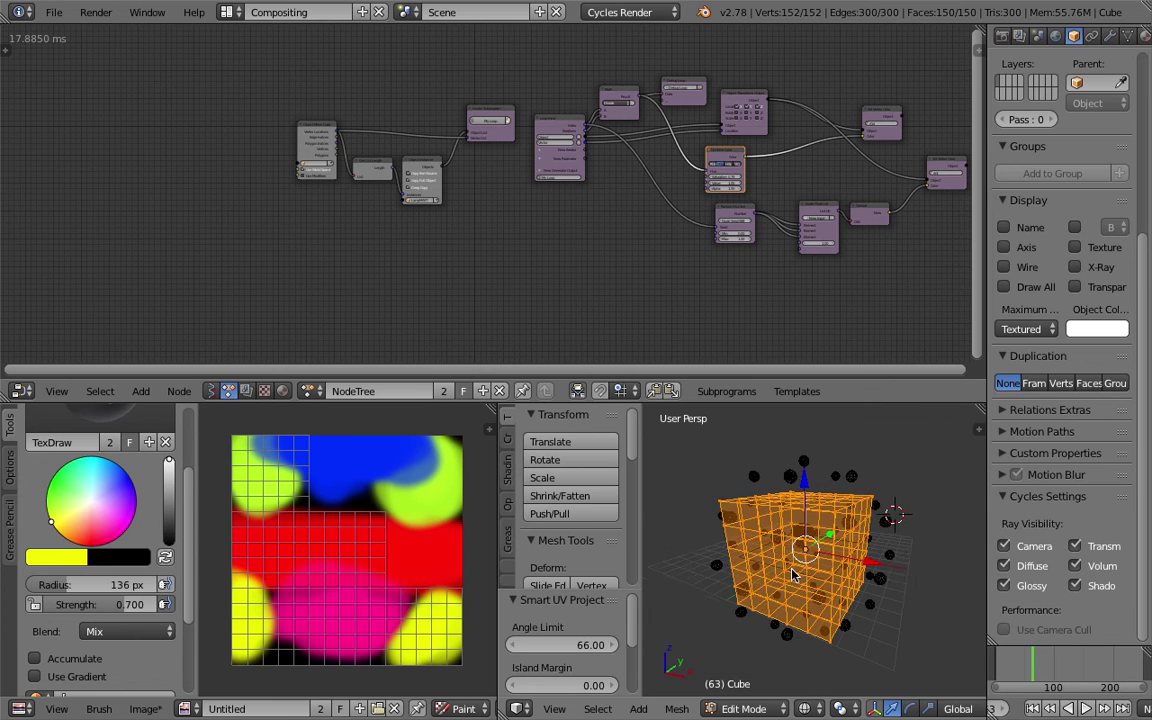
pyautogui.hotkey('ctrl', 'Tab')
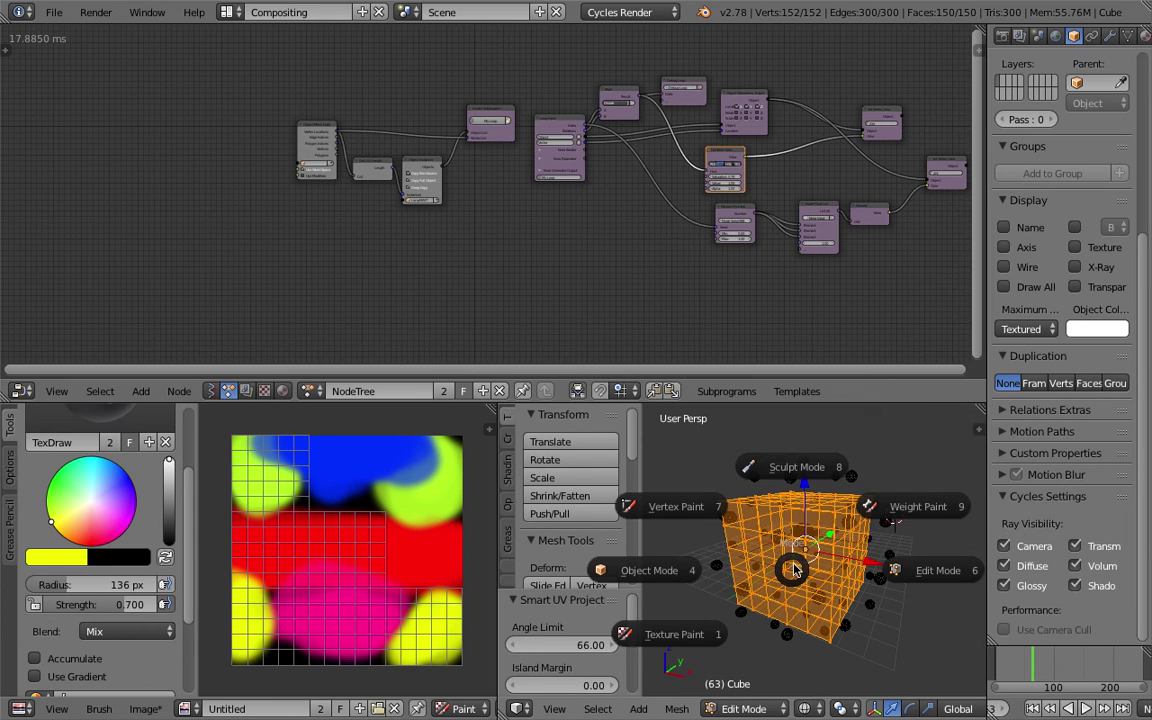
pyautogui.press('Escape')
# Reset the cube's UV mapping and return the cube to Object Mode.
pyautogui.press('u')
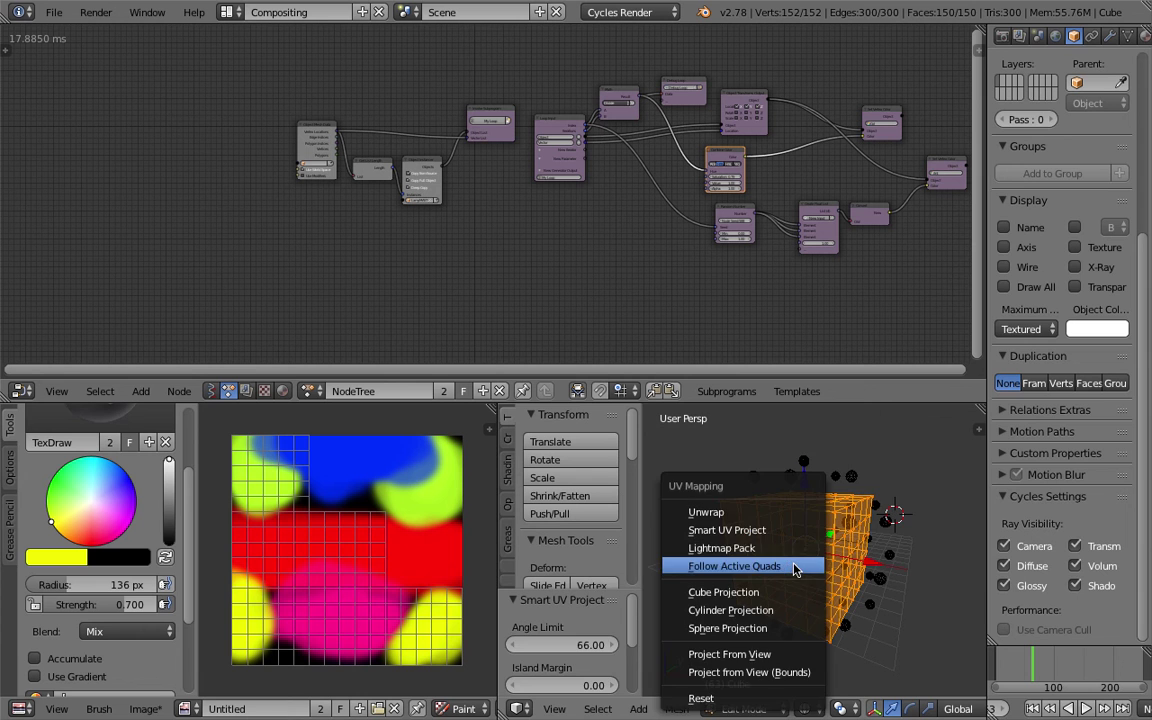
pyautogui.click(777, 697)
pyautogui.press('Tab')
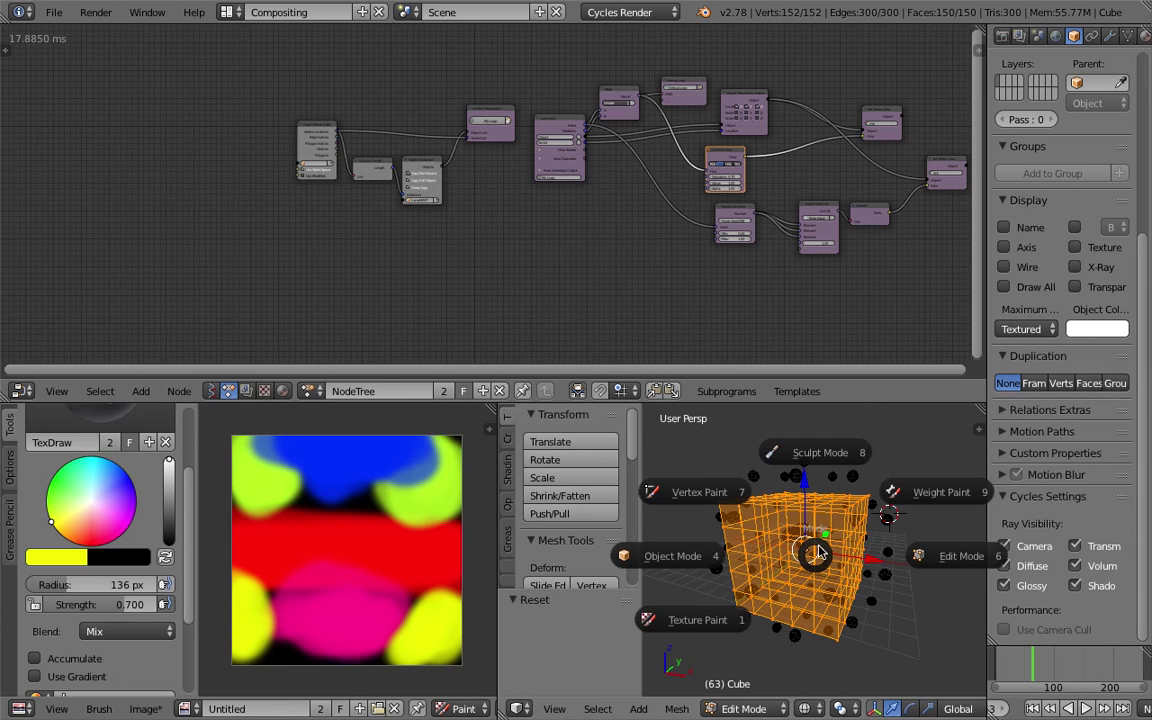
pyautogui.click(808, 550)
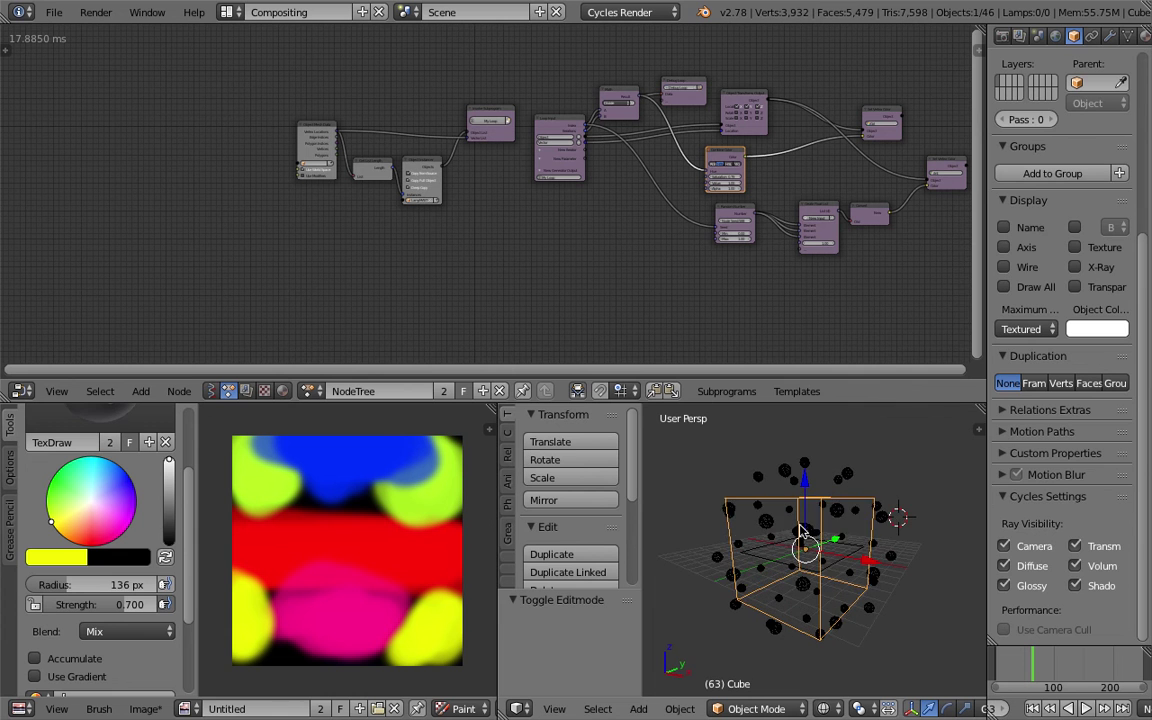
# Assign the cube as the source object of the Object Mesh Data node and save the file over the existing one.
pyautogui.scroll(5, 792, 520)
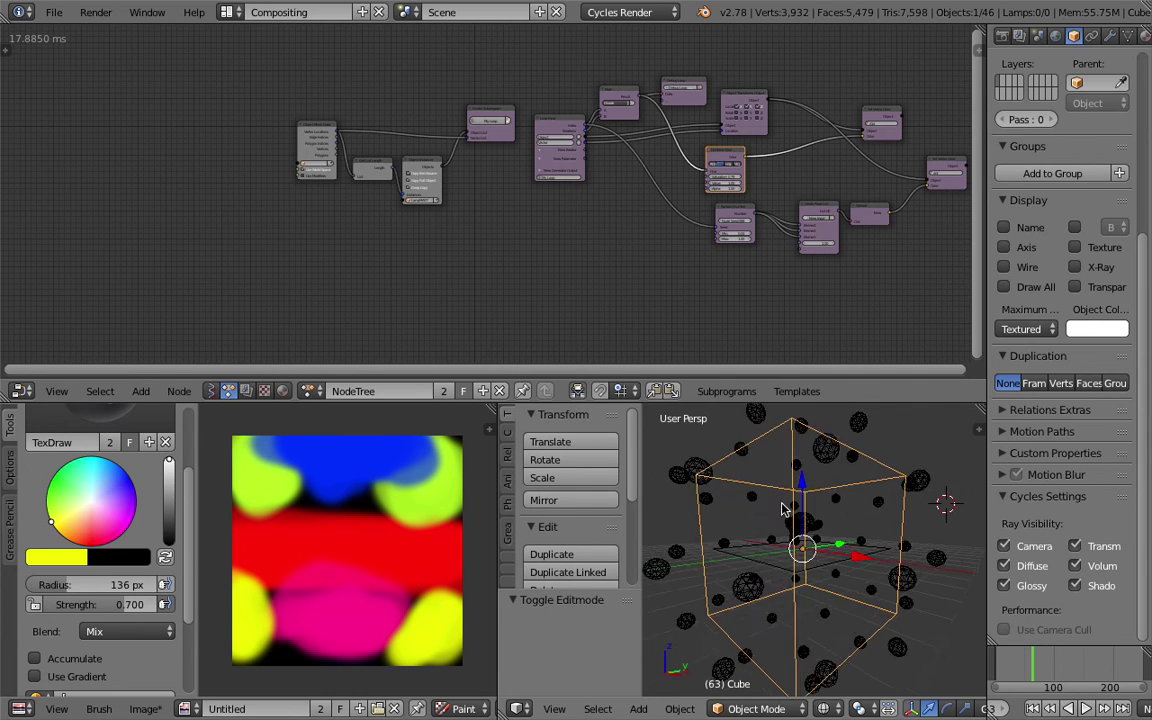
pyautogui.scroll(3, 342, 226)
pyautogui.click(269, 217)
pyautogui.hotkey('ctrl', 's')
pyautogui.moveTo(804, 563)
pyautogui.mouseDown(button='middle')
pyautogui.moveTo(889, 543)
pyautogui.moveTo(808, 553)
pyautogui.moveTo(870, 558)
pyautogui.moveTo(775, 579)
pyautogui.moveTo(783, 569)
pyautogui.mouseUp(button='middle')
pyautogui.click(889, 543)
pyautogui.hotkey('ctrl', 's')
pyautogui.click(870, 558)
pyautogui.hotkey('ctrl', 's')
pyautogui.click(782, 564)
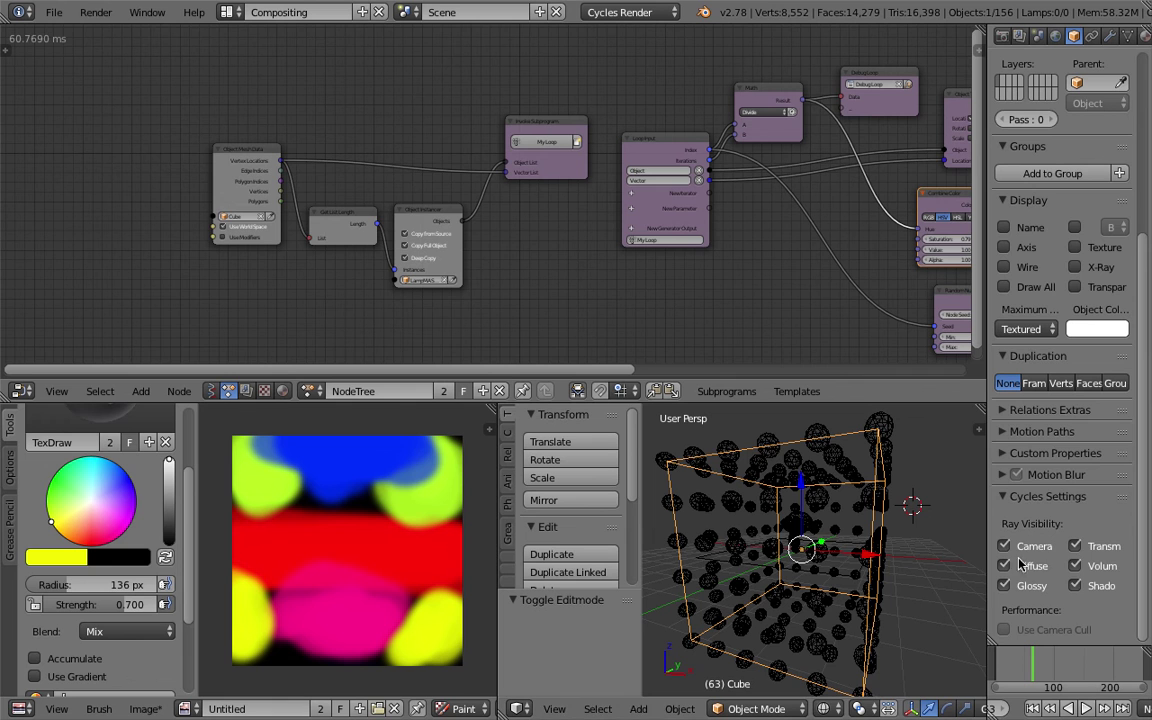
# Disable all of the cube's Cycles ray visibility options: Camera, Diffuse, Glossy, Transmission, Volume Scatter and Shadow.
pyautogui.moveTo(1021, 550); pyautogui.dragTo(1043, 583)
pyautogui.moveTo(1092, 549); pyautogui.dragTo(1090, 585)
pyautogui.click(1083, 562)
# Display the 3D viewport in Rendered shading and examine the monkey and floor up close under the lamp spheres.
pyautogui.moveTo(808, 532); pyautogui.dragTo(800, 548, button='middle')
pyautogui.press('z')
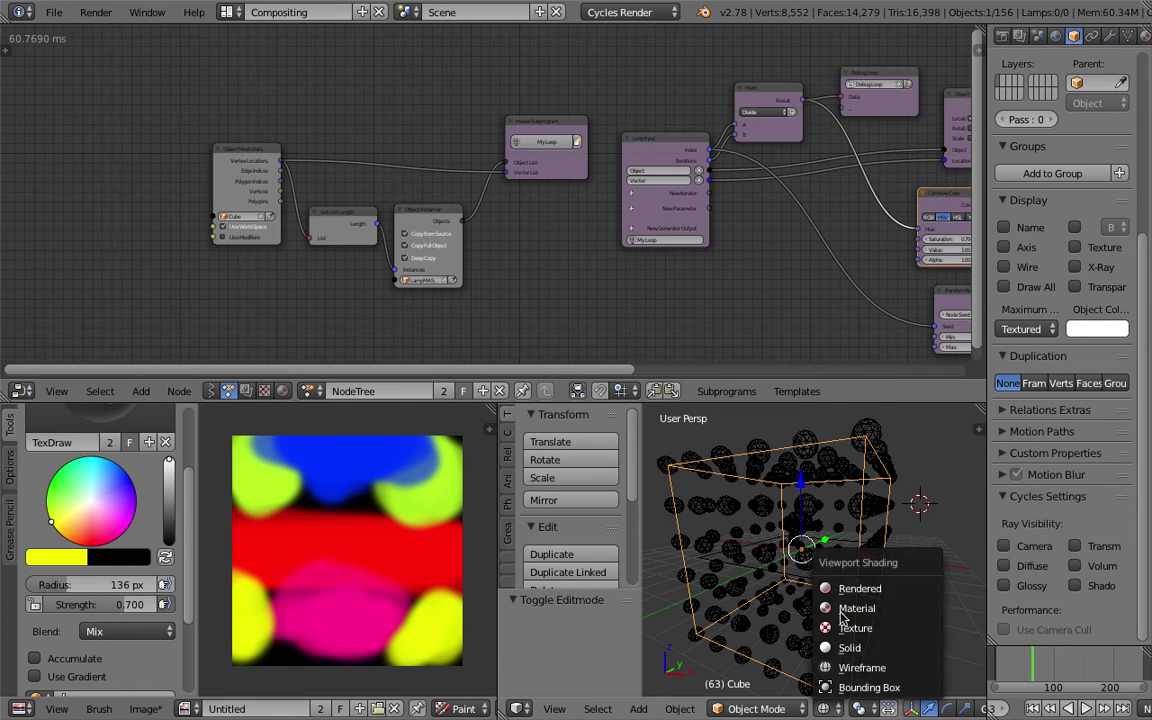
pyautogui.click(848, 590)
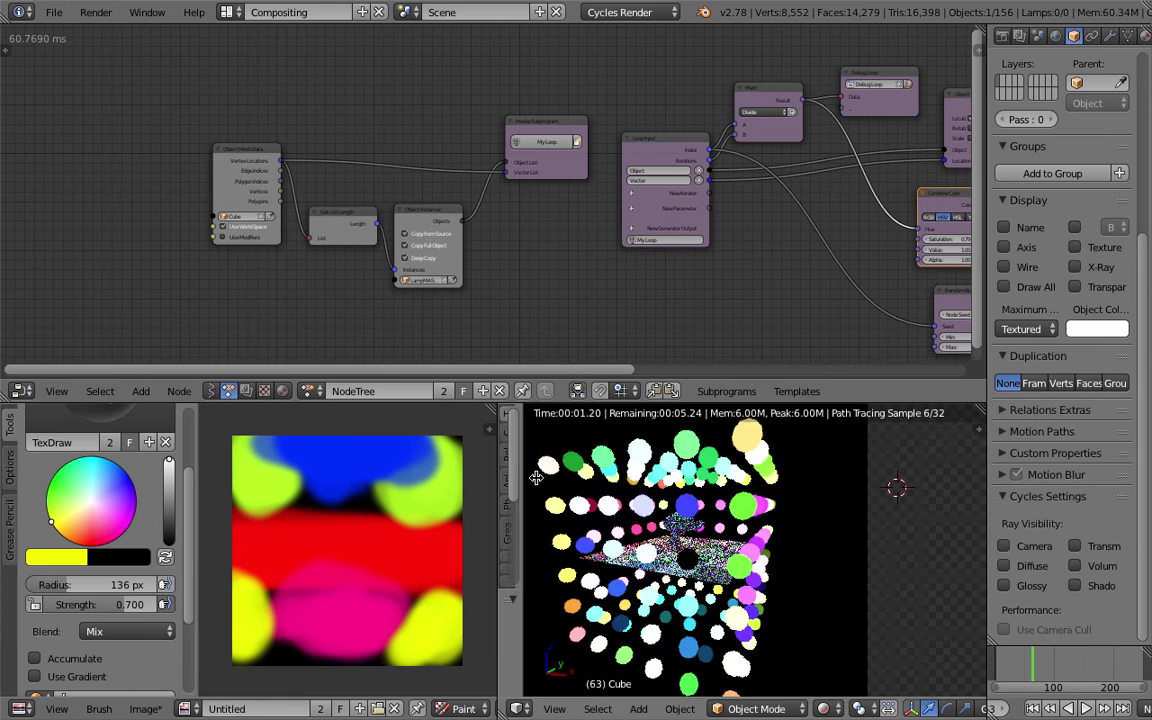
pyautogui.moveTo(720, 545)
pyautogui.mouseDown(button='middle')
pyautogui.moveTo(680, 530)
pyautogui.moveTo(762, 497)
pyautogui.moveTo(675, 492)
pyautogui.moveTo(670, 507)
pyautogui.mouseUp(button='middle')
pyautogui.scroll(4, 679, 530)
pyautogui.scroll(3, 720, 492)
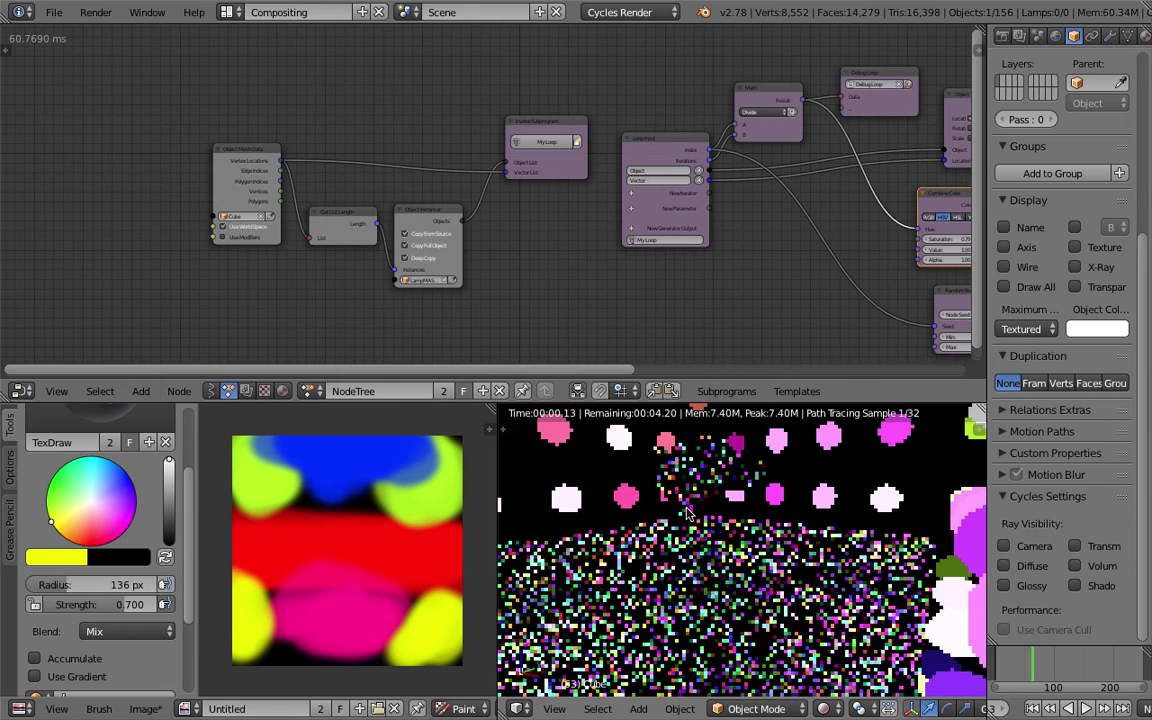
pyautogui.moveTo(702, 516); pyautogui.dragTo(699, 498, button='middle')
# Show the LampMAT material's node tree in the node editor.
pyautogui.click(284, 391)
pyautogui.click(367, 390)
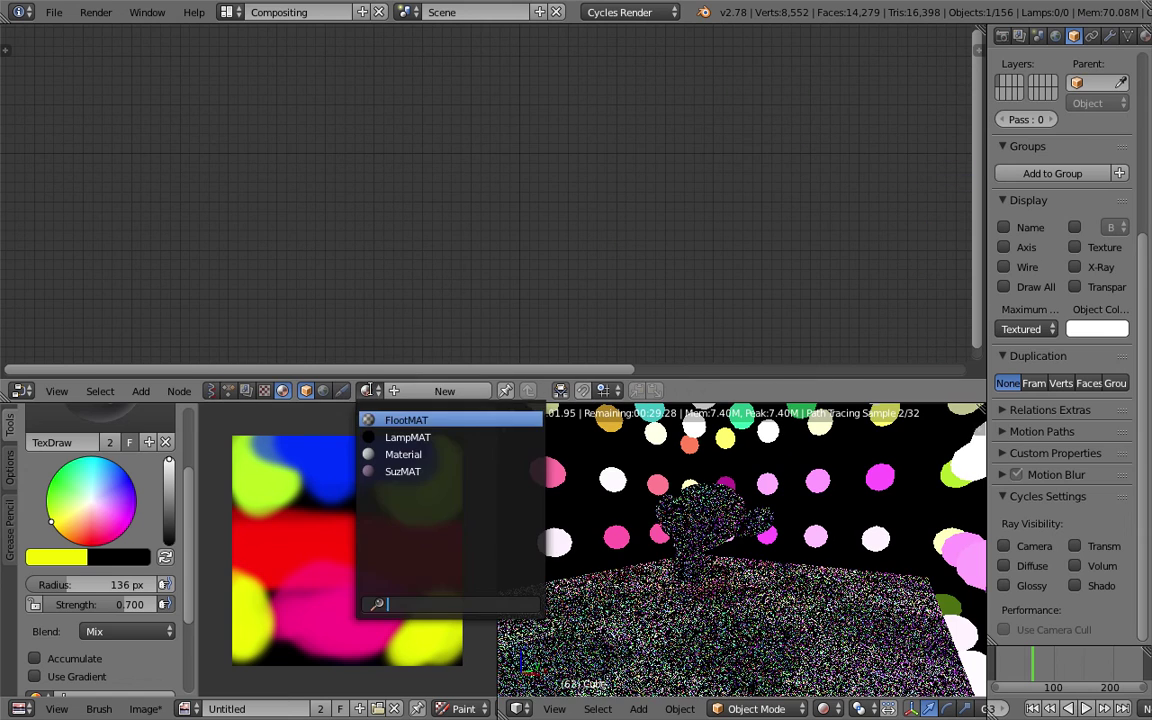
pyautogui.click(403, 438)
pyautogui.moveTo(593, 240); pyautogui.dragTo(620, 131, button='middle')
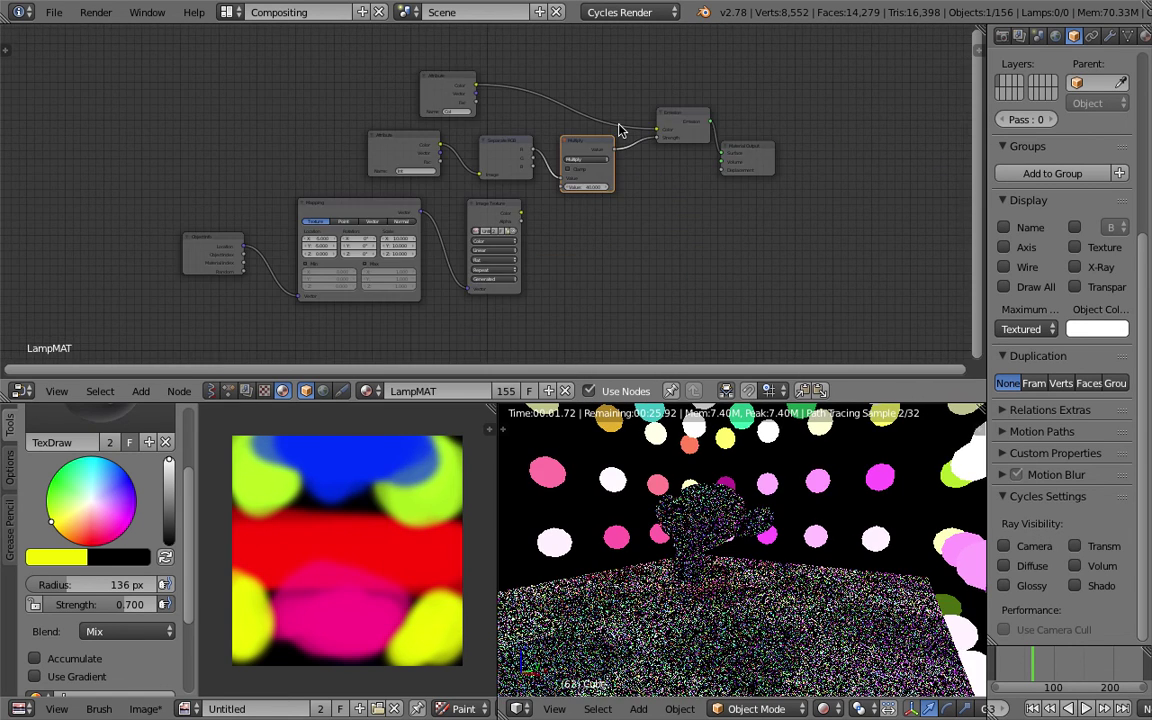
pyautogui.scroll(8, 622, 135)
# Try 10 as the LampMAT Multiply node's value, set it to 30, and save the file.
pyautogui.click(679, 184)
pyautogui.write('10')
pyautogui.press('Return')
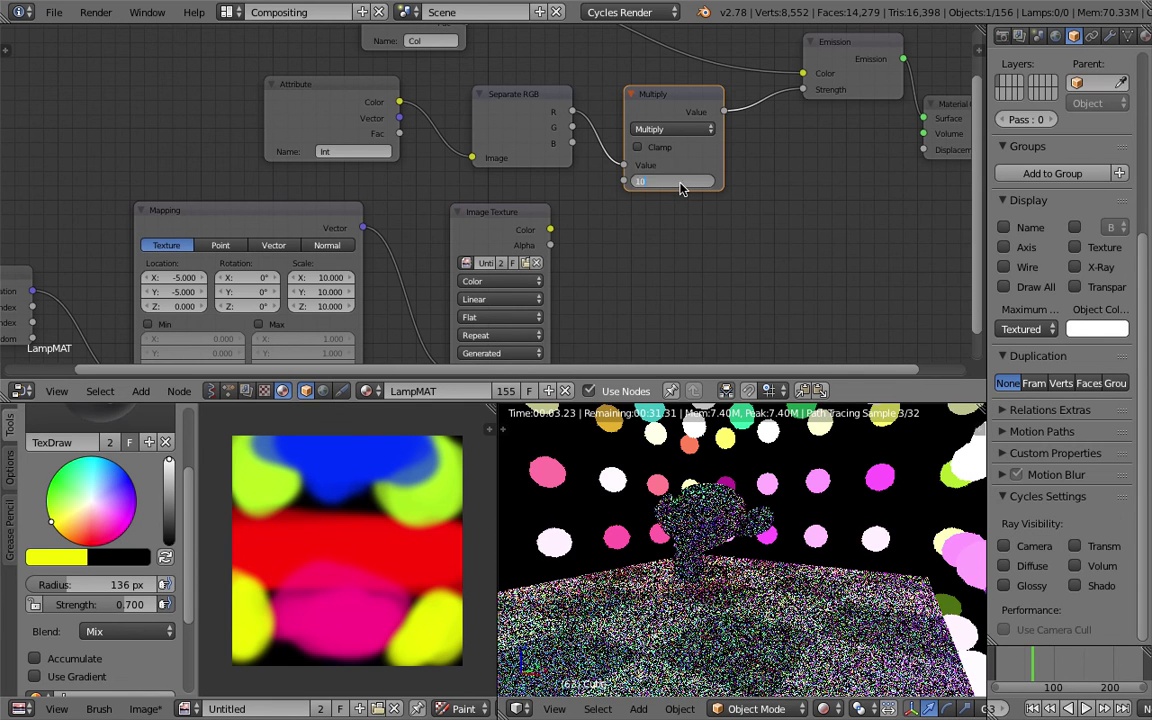
pyautogui.click(684, 181)
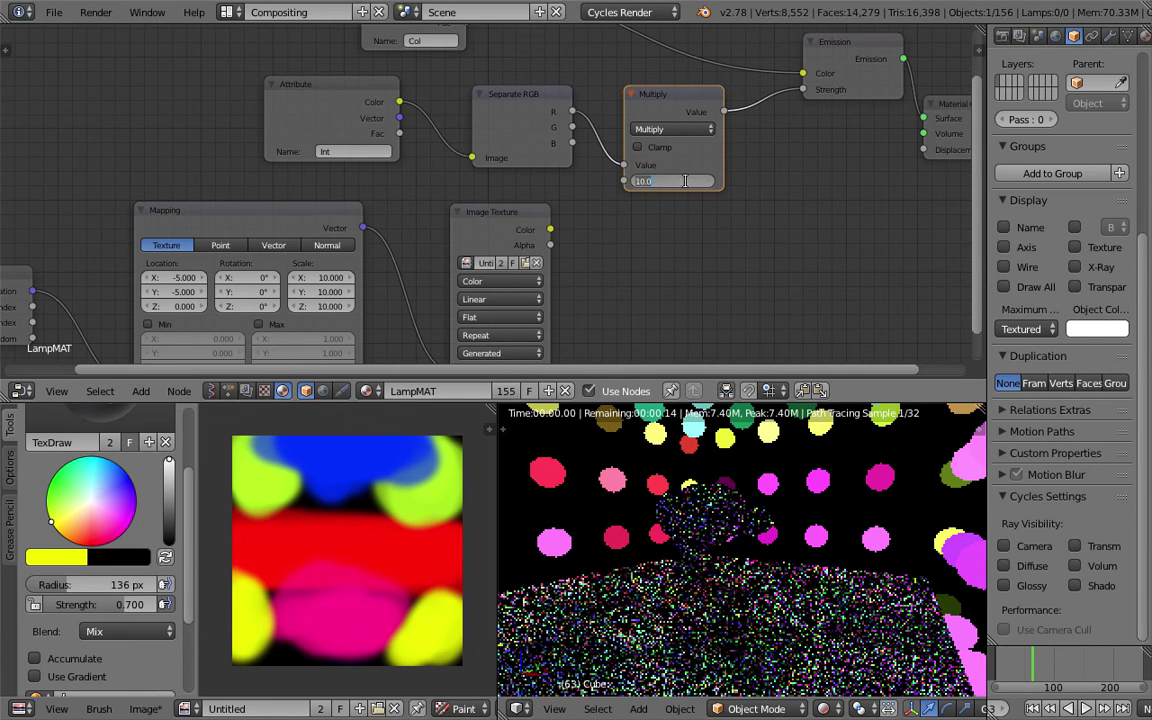
pyautogui.write('30')
pyautogui.press('Return')
pyautogui.scroll(-6, 775, 535)
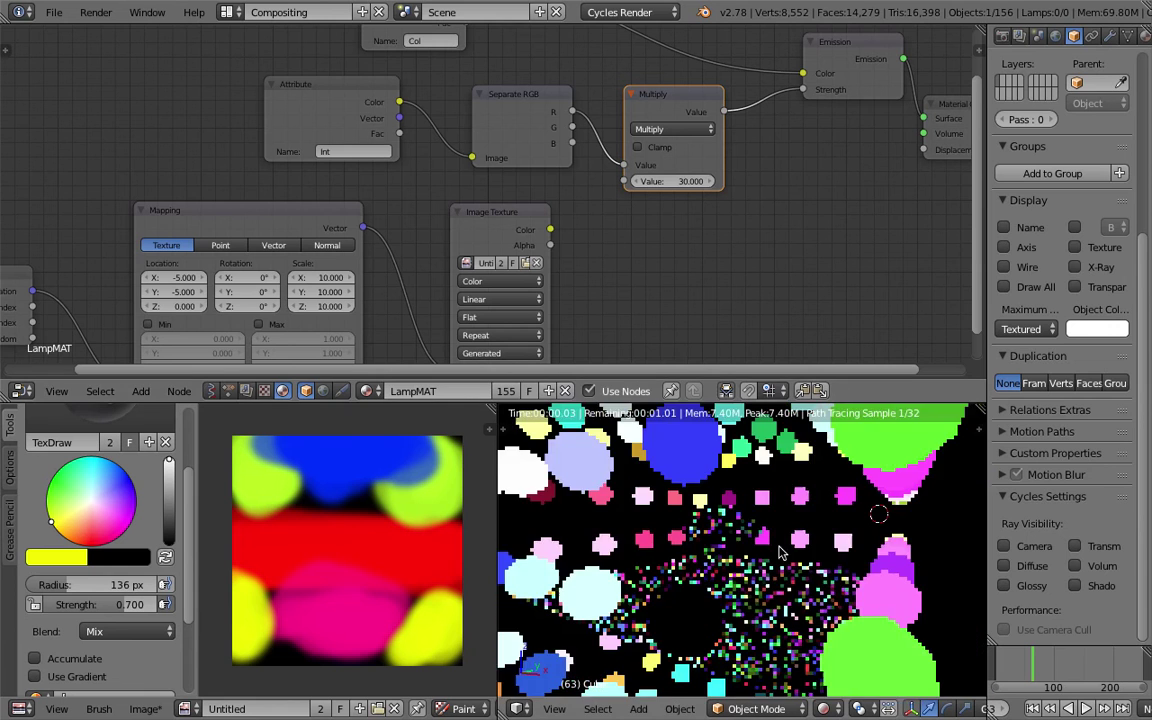
pyautogui.hotkey('ctrl', 's')
pyautogui.click(783, 548)
# In Solid shading on layer 2, disable every ray visibility option except Camera for the LampMASTER sphere and save the file.
pyautogui.click(823, 708)
pyautogui.click(850, 645)
pyautogui.press('2')
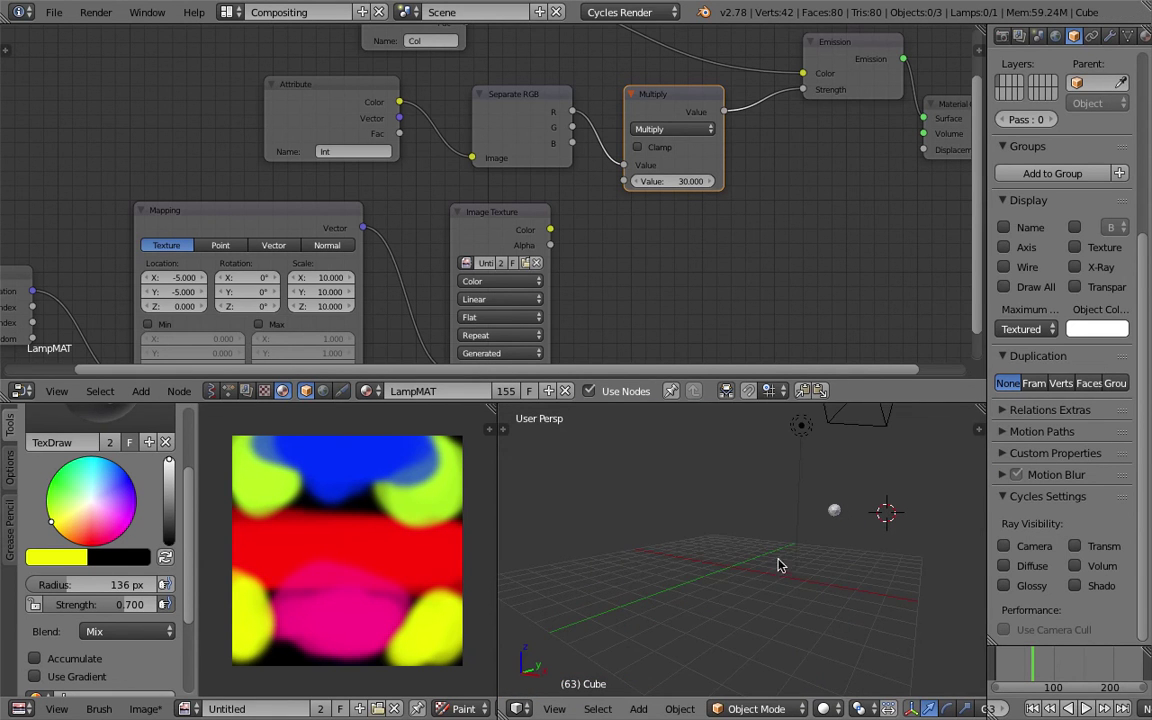
pyautogui.rightClick(835, 510)
pyautogui.moveTo(1099, 548); pyautogui.dragTo(1104, 586)
pyautogui.moveTo(1039, 567); pyautogui.dragTo(1035, 587)
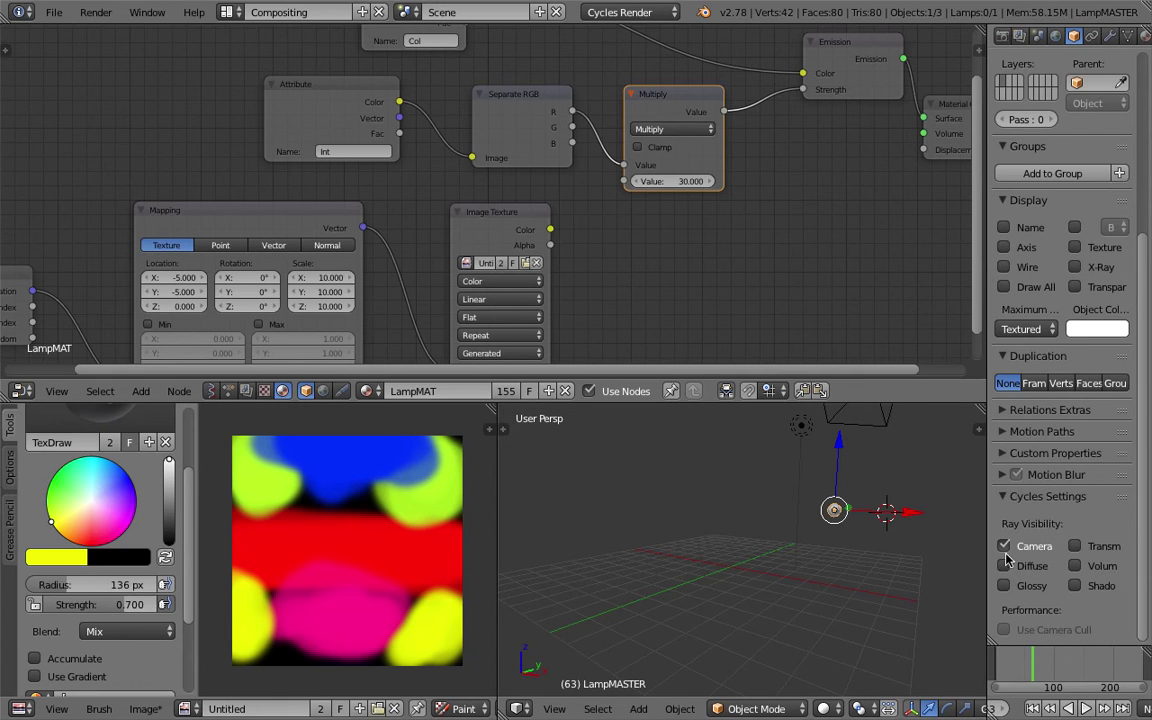
pyautogui.hotkey('ctrl', 's')
pyautogui.click(1012, 550)
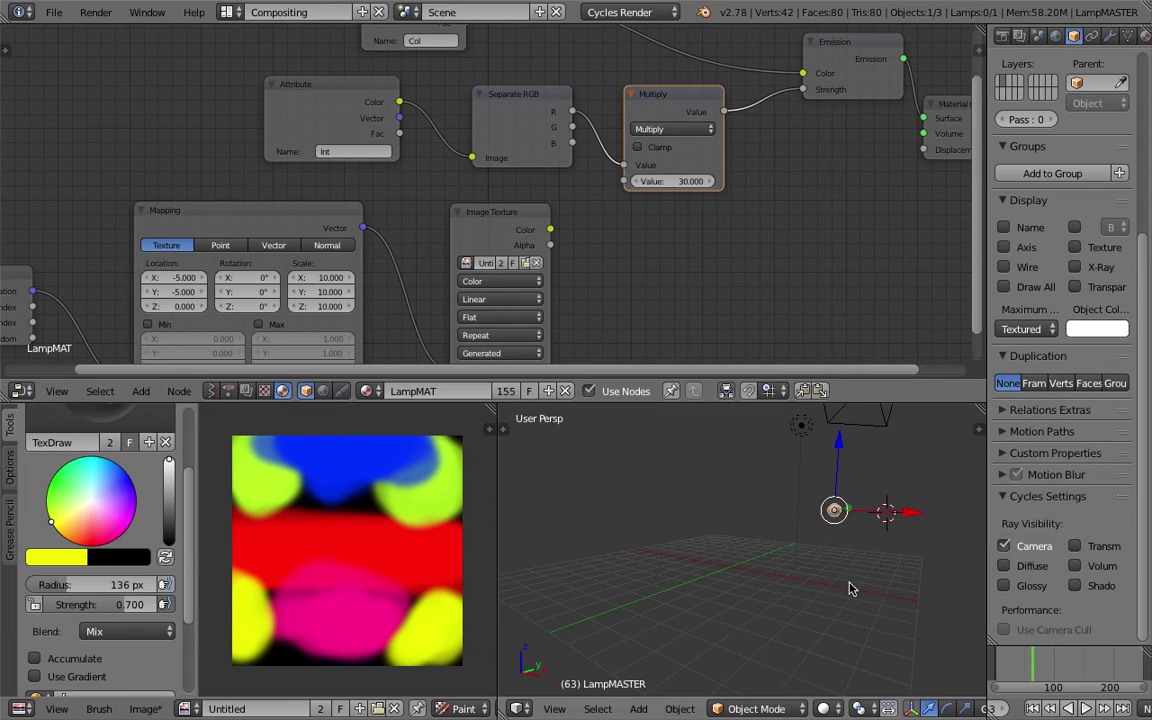
# Test LampMASTER's ray visibility options in Rendered shading, leave Transmission enabled alongside Camera, and widen the properties editor.
pyautogui.click(828, 708)
pyautogui.click(841, 590)
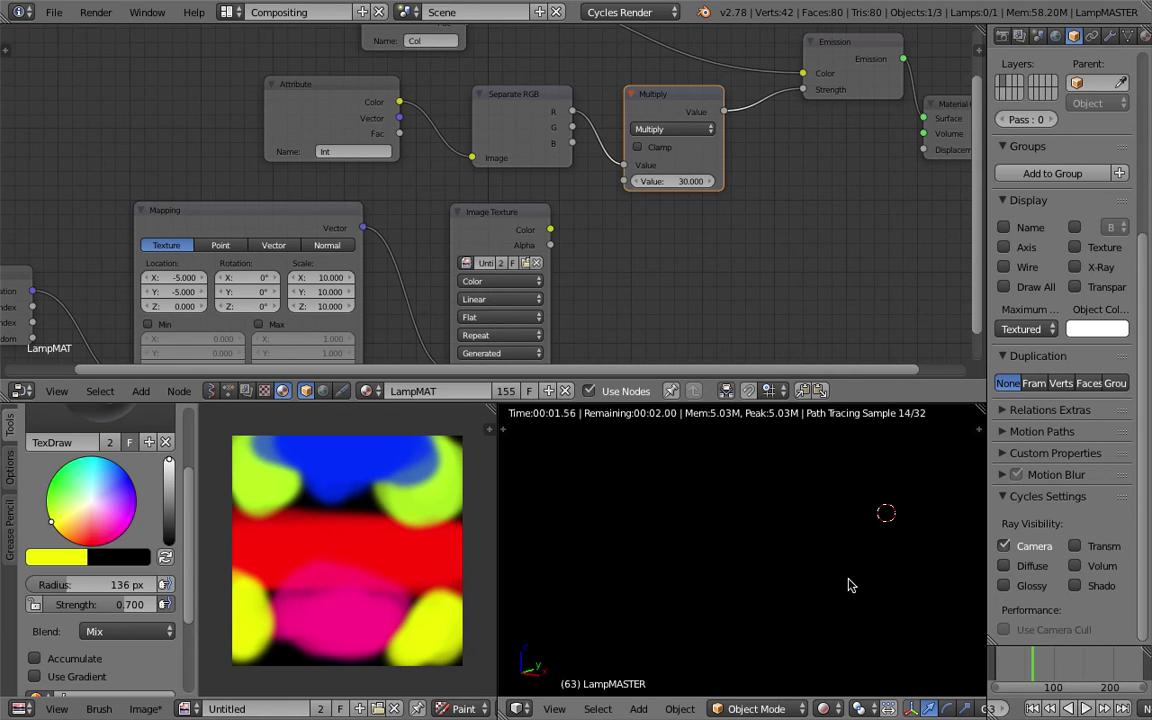
pyautogui.click(1080, 547)
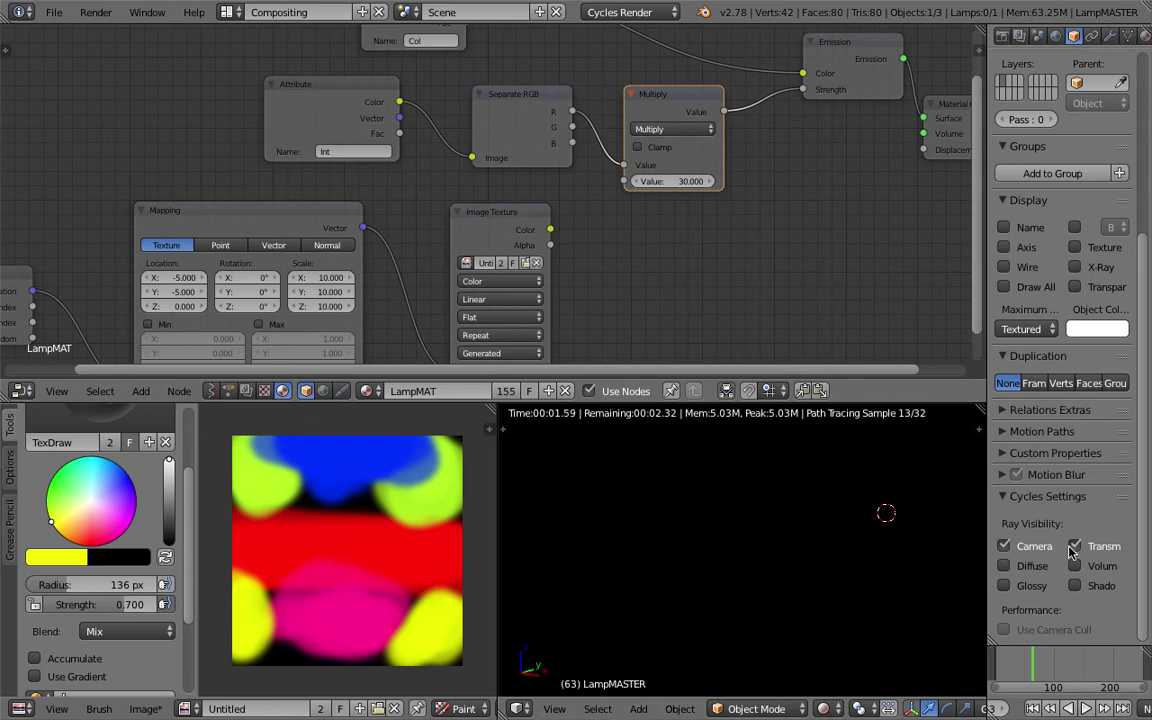
pyautogui.click(1084, 553)
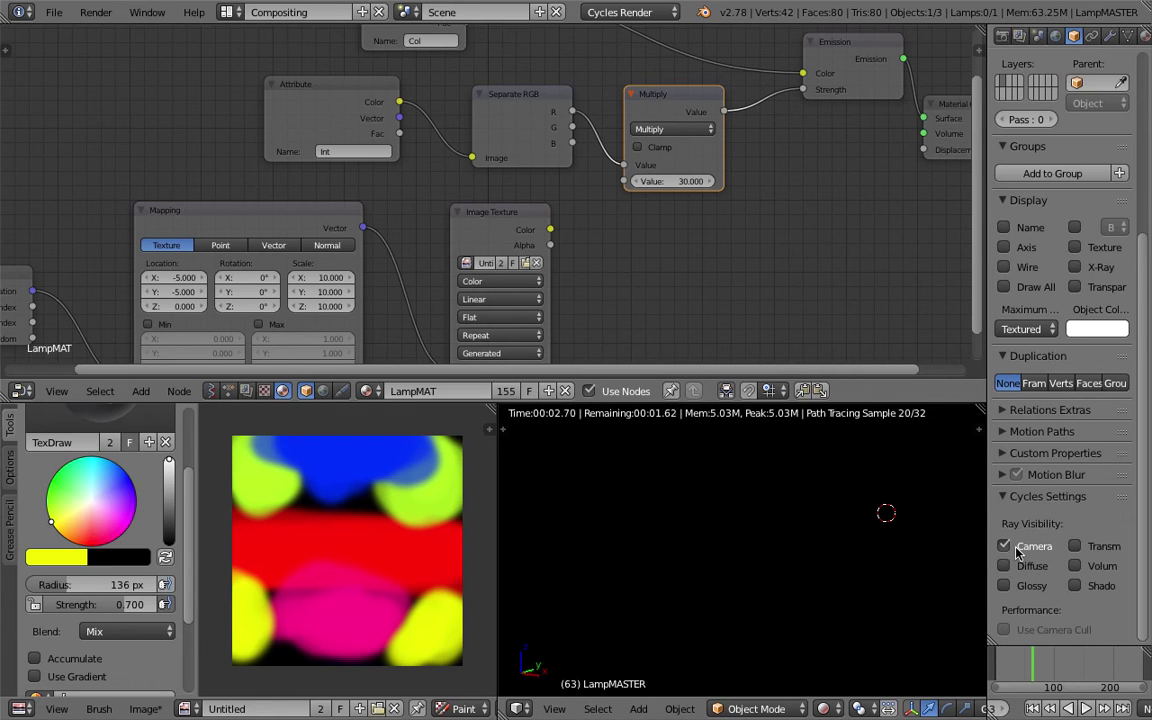
pyautogui.click(1012, 566)
pyautogui.click(1030, 567)
pyautogui.click(1089, 549)
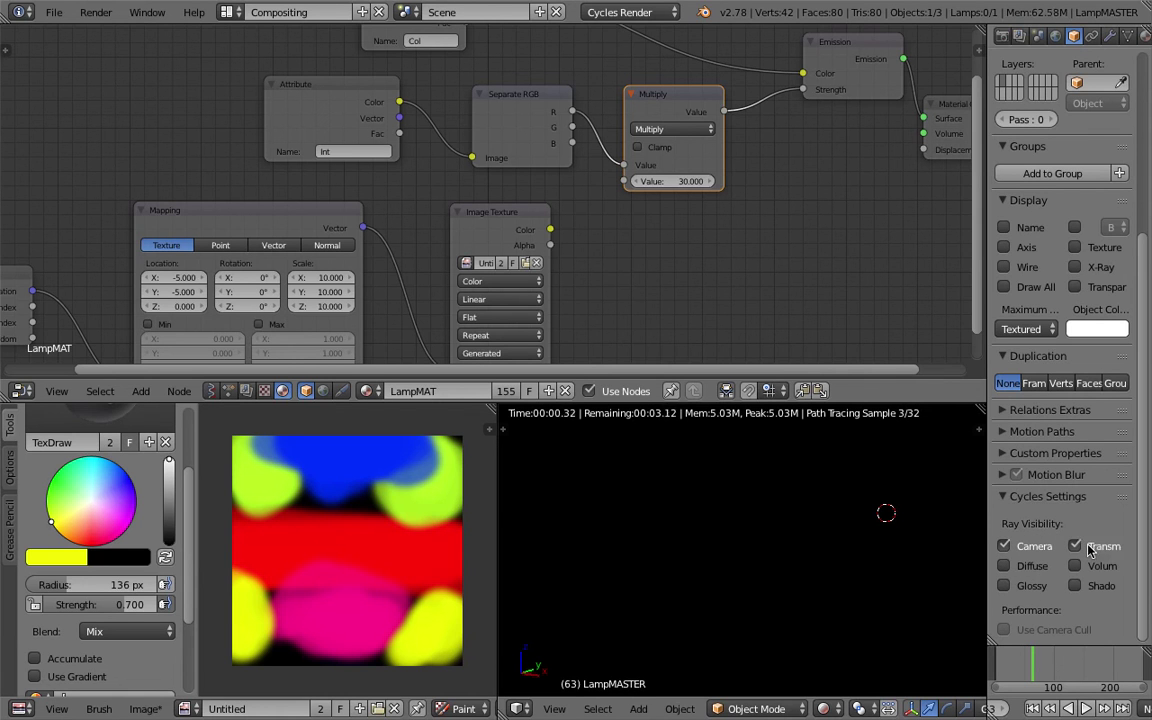
pyautogui.moveTo(987, 518); pyautogui.dragTo(958, 518)
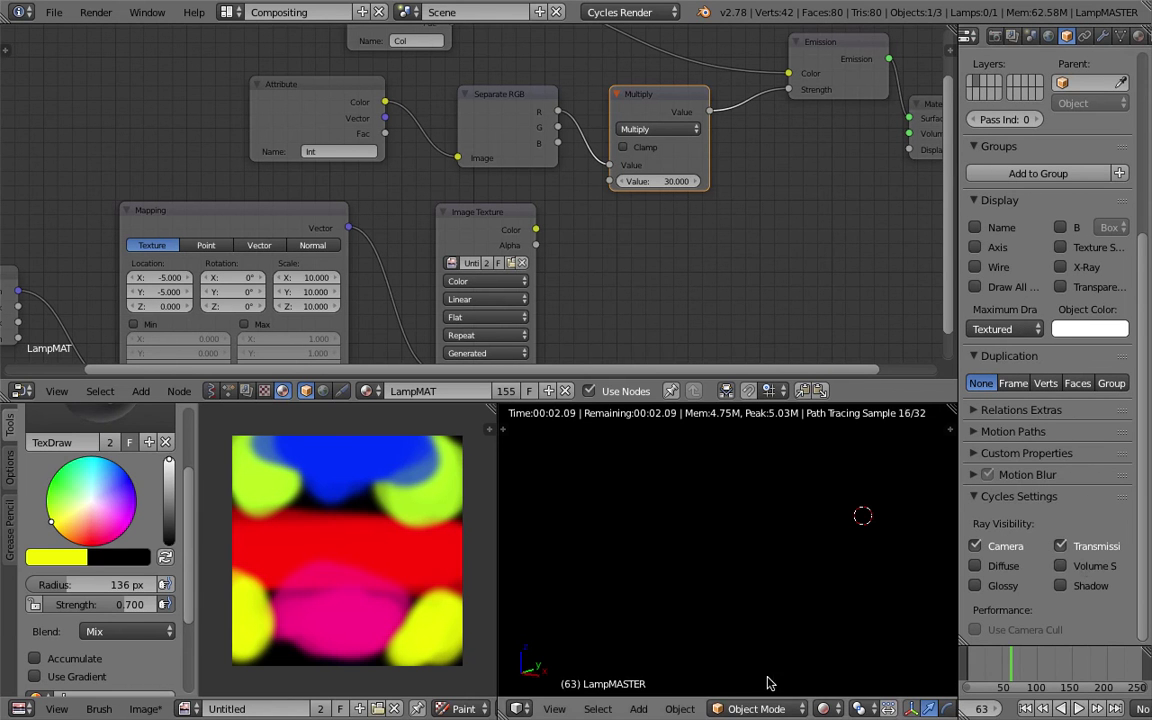
# Switch the 3D viewport back to Solid shading and save over the existing blend file.
pyautogui.click(823, 708)
pyautogui.click(834, 648)
pyautogui.hotkey('ctrl', 's')
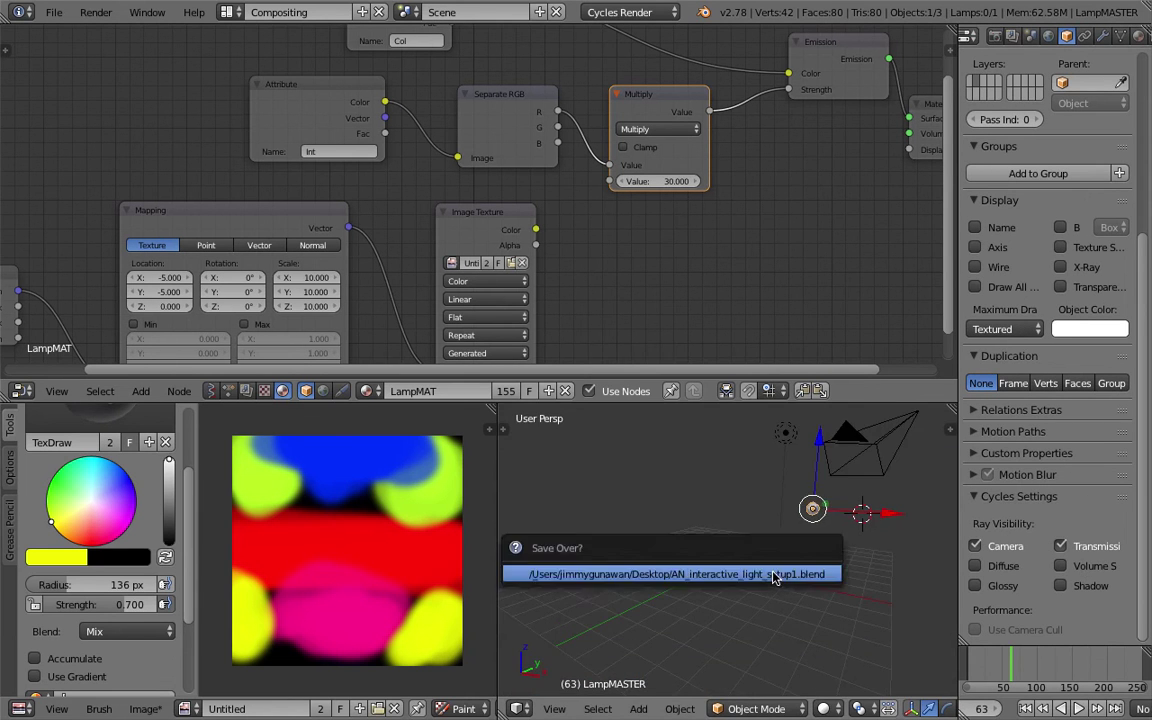
pyautogui.click(774, 576)
# Preview layer 1 in Rendered shading close to the monkey and save the file.
pyautogui.press('1')
pyautogui.click(823, 708)
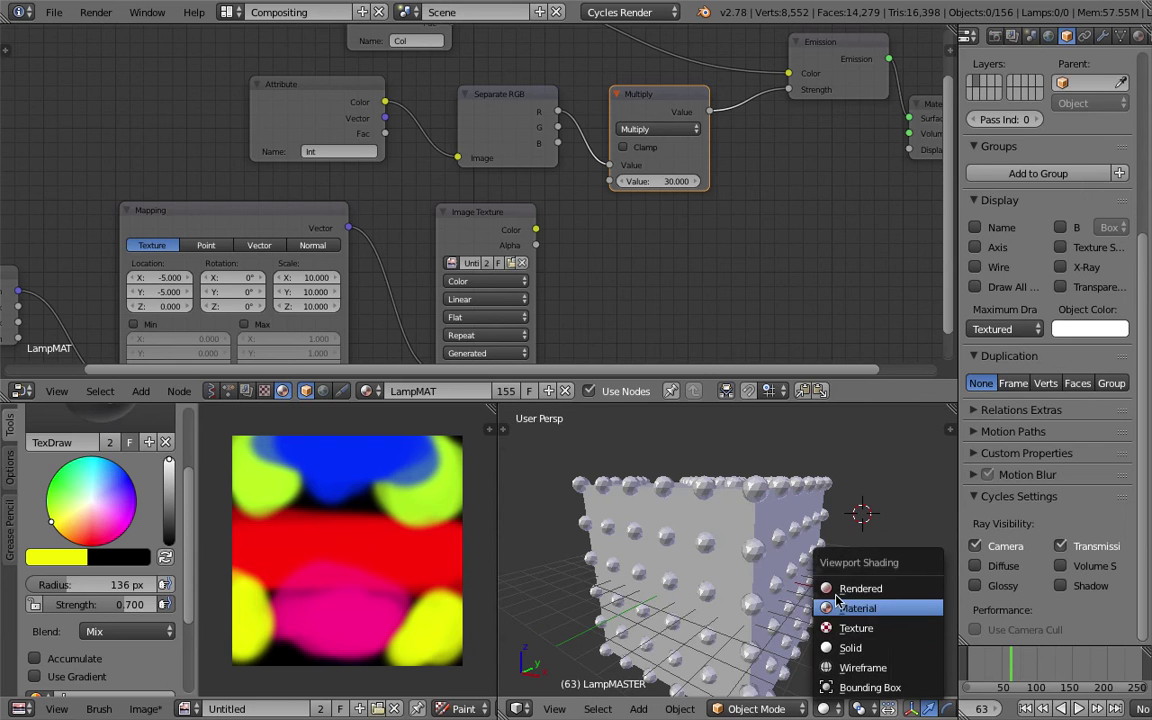
pyautogui.click(840, 589)
pyautogui.scroll(5, 680, 507)
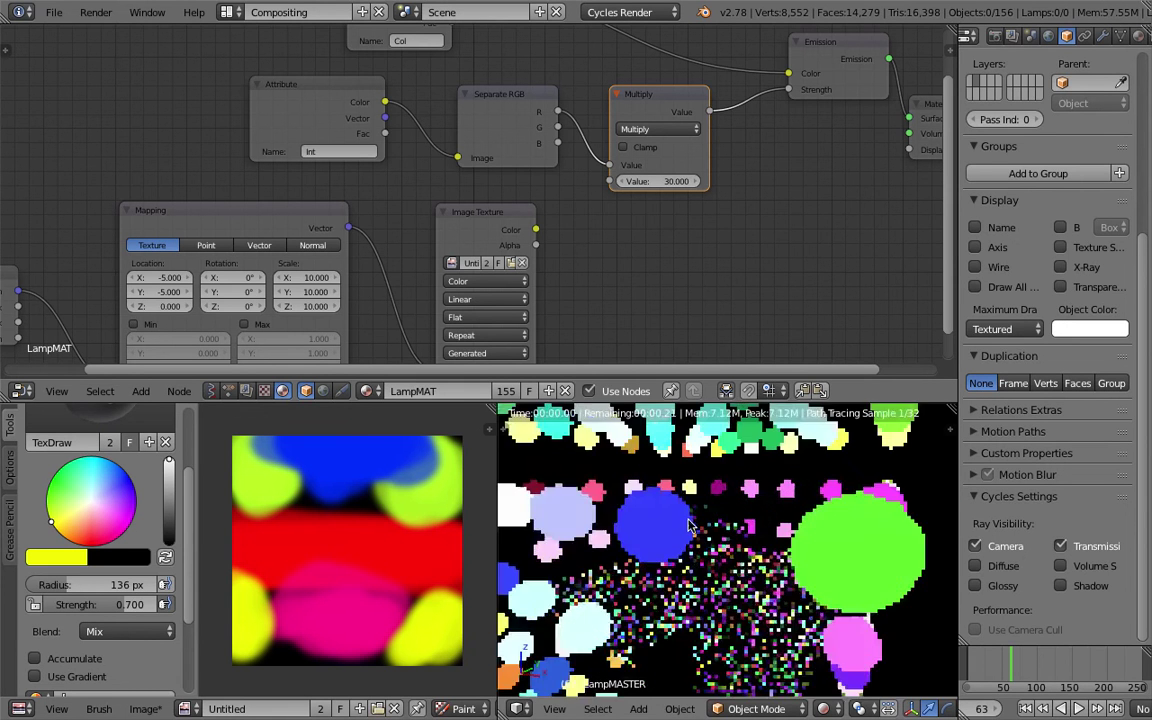
pyautogui.scroll(5, 682, 508)
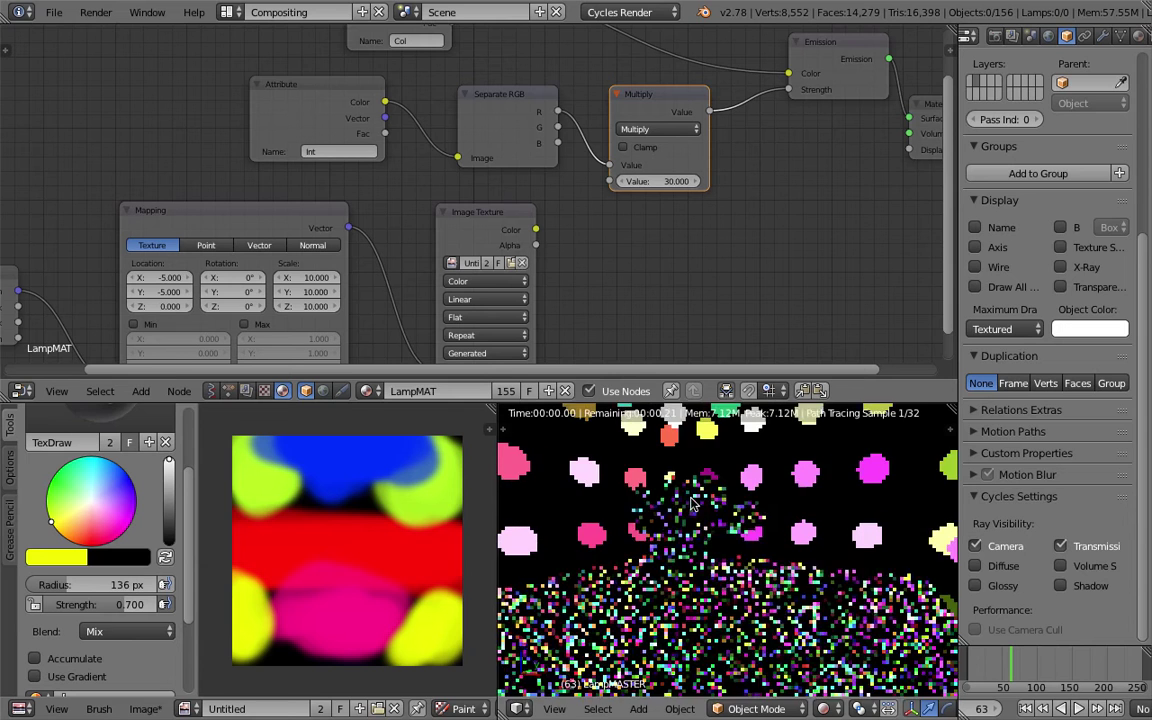
pyautogui.hotkey('ctrl', 's')
pyautogui.click(742, 517)
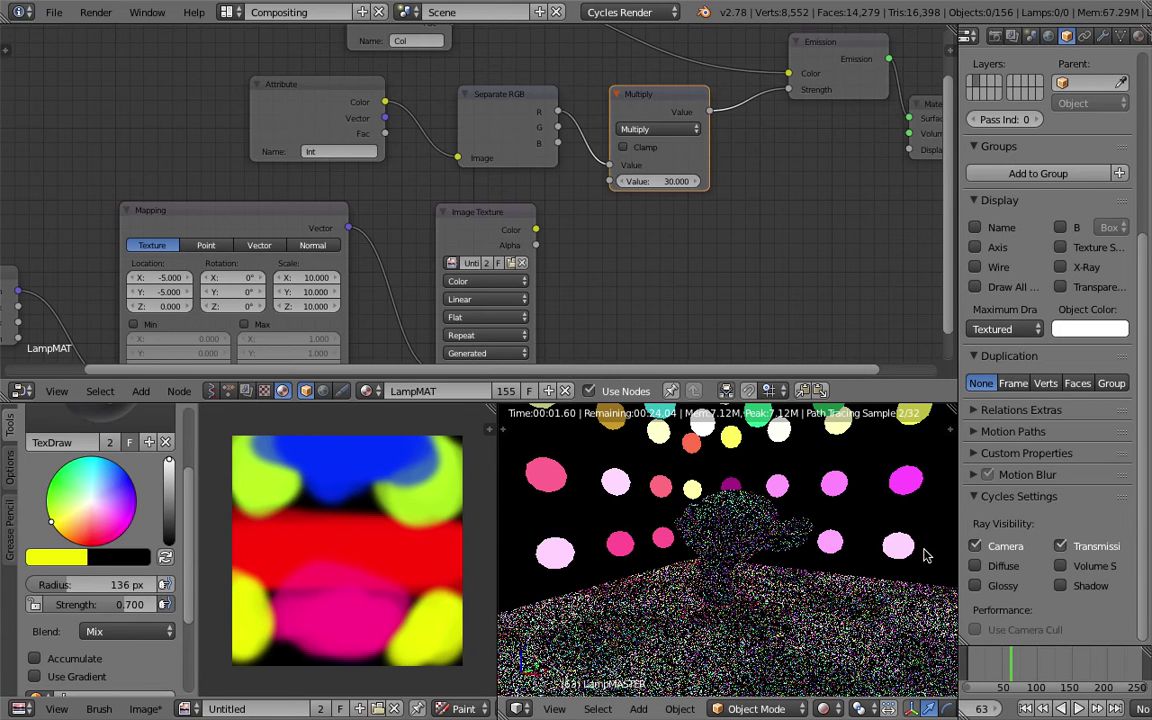
# Return to Solid shading on layer 2 and disable Camera ray visibility for the LampMASTER sphere.
pyautogui.click(824, 708)
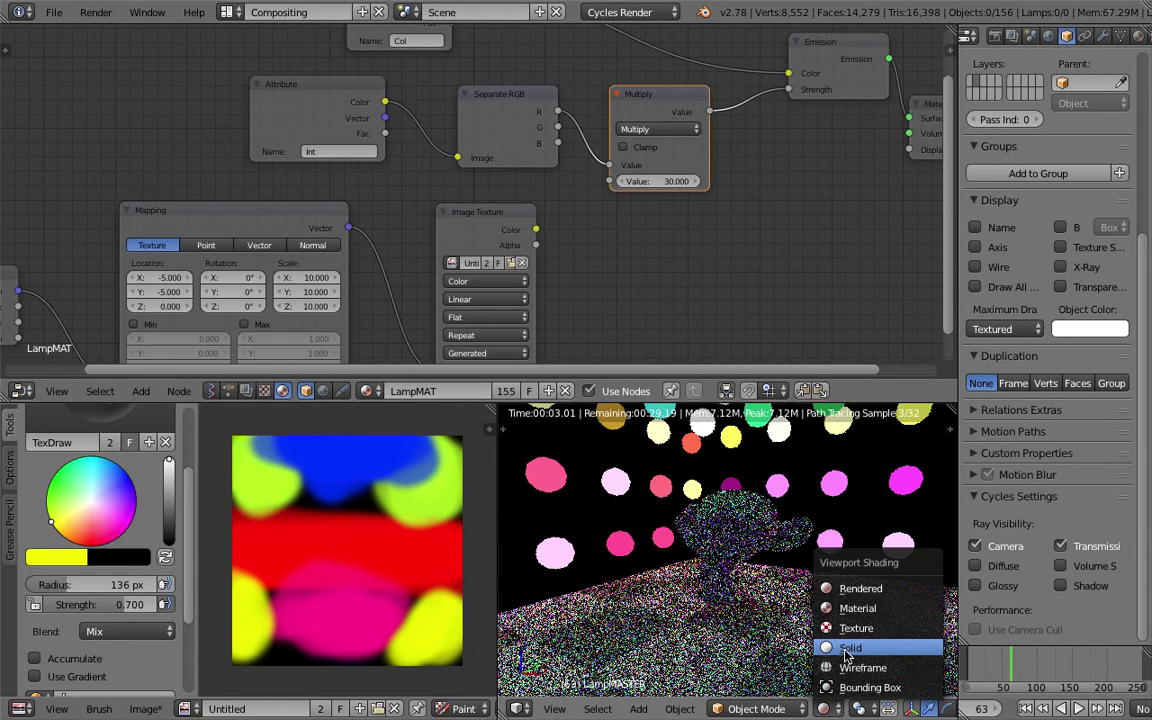
pyautogui.click(843, 649)
pyautogui.press('2')
pyautogui.scroll(-1, 774, 569)
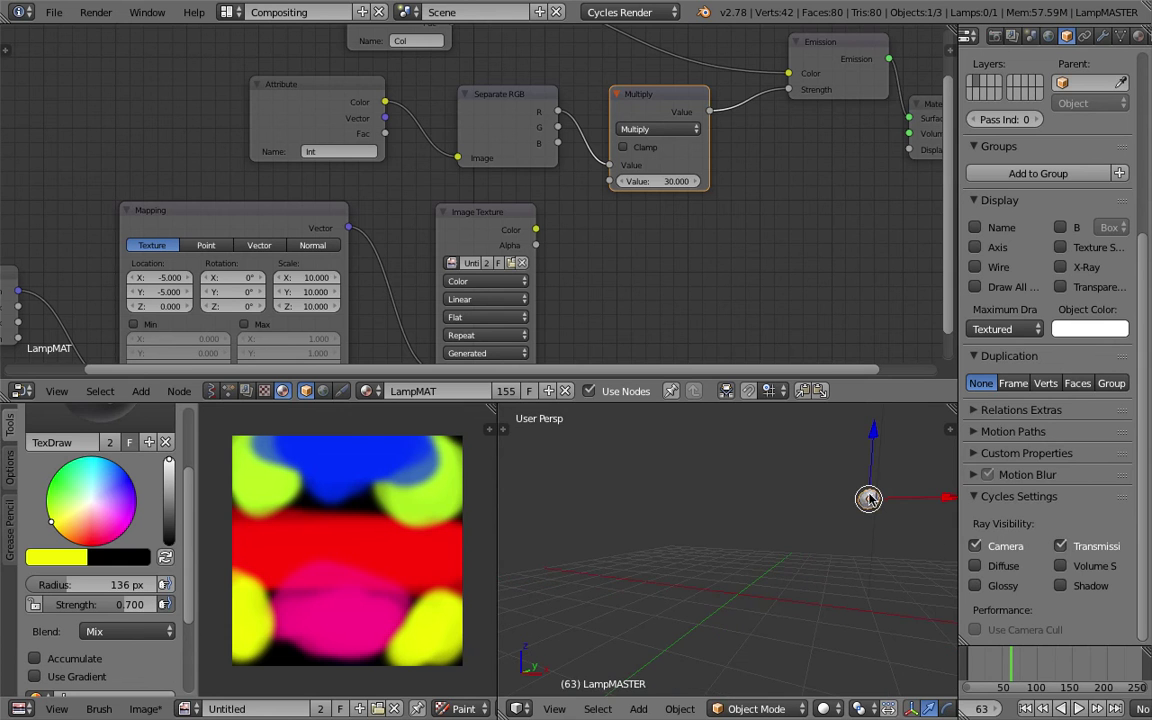
pyautogui.click(1010, 548)
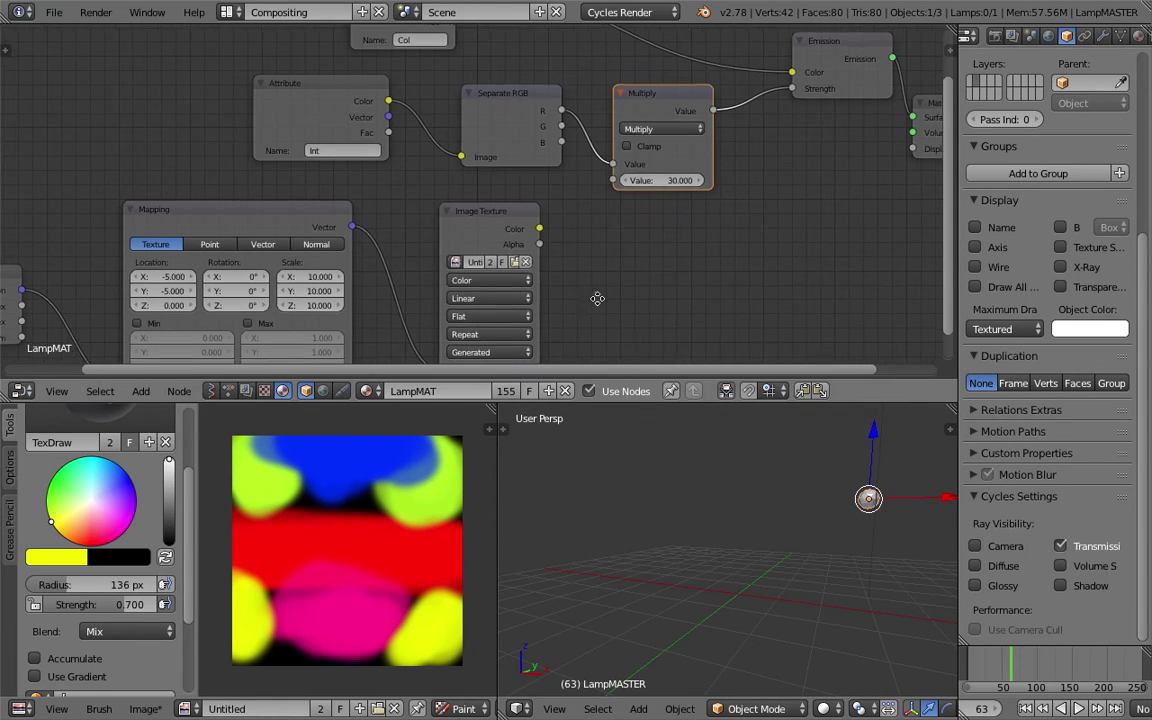
# Switch the node editor to the animation node tree and reset the Object Instancer's source data in its advanced settings.
pyautogui.press('Home')
pyautogui.click(231, 390)
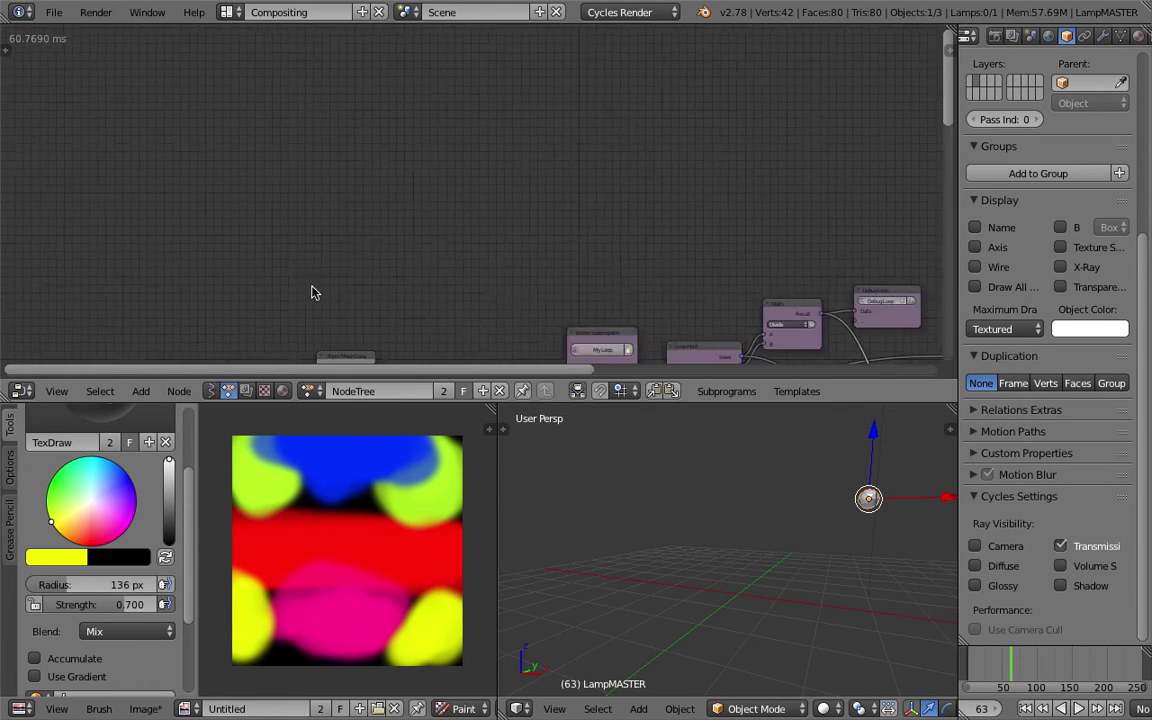
pyautogui.scroll(-2, 282, 288)
pyautogui.moveTo(468, 298); pyautogui.dragTo(350, 191, button='middle')
pyautogui.moveTo(364, 290); pyautogui.dragTo(379, 209, button='middle')
pyautogui.scroll(5, 379, 209)
pyautogui.moveTo(151, 177); pyautogui.dragTo(136, 171)
pyautogui.press('u')
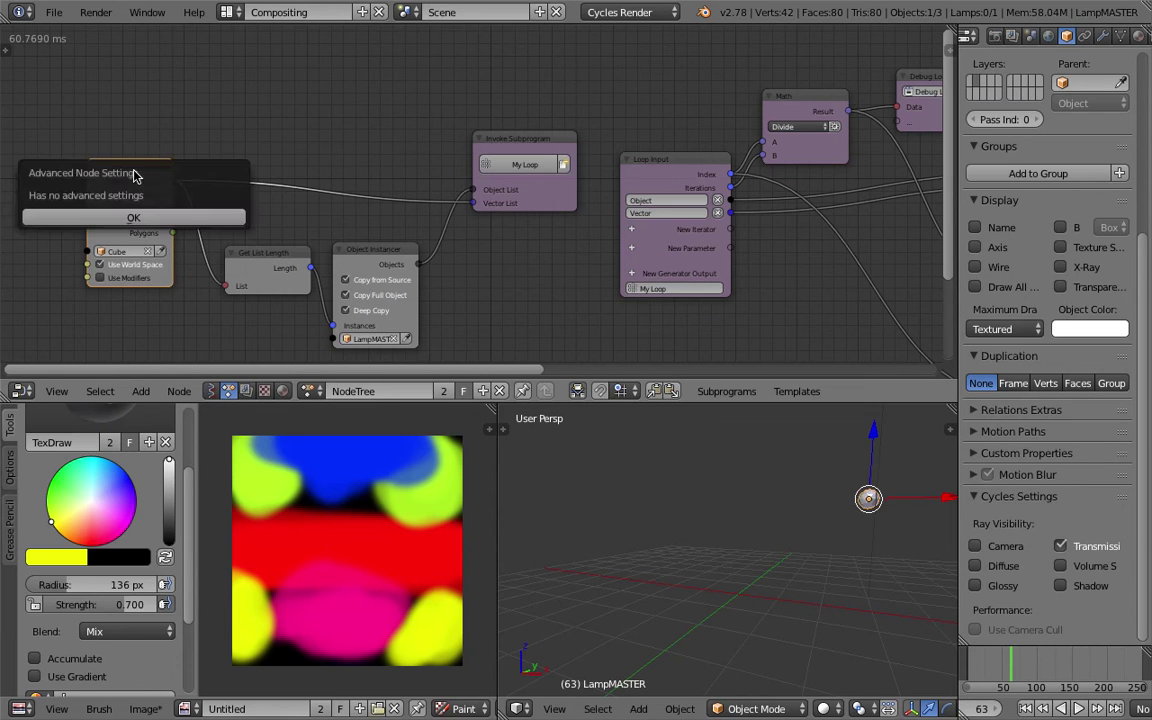
pyautogui.moveTo(362, 249); pyautogui.dragTo(397, 236)
pyautogui.press('u')
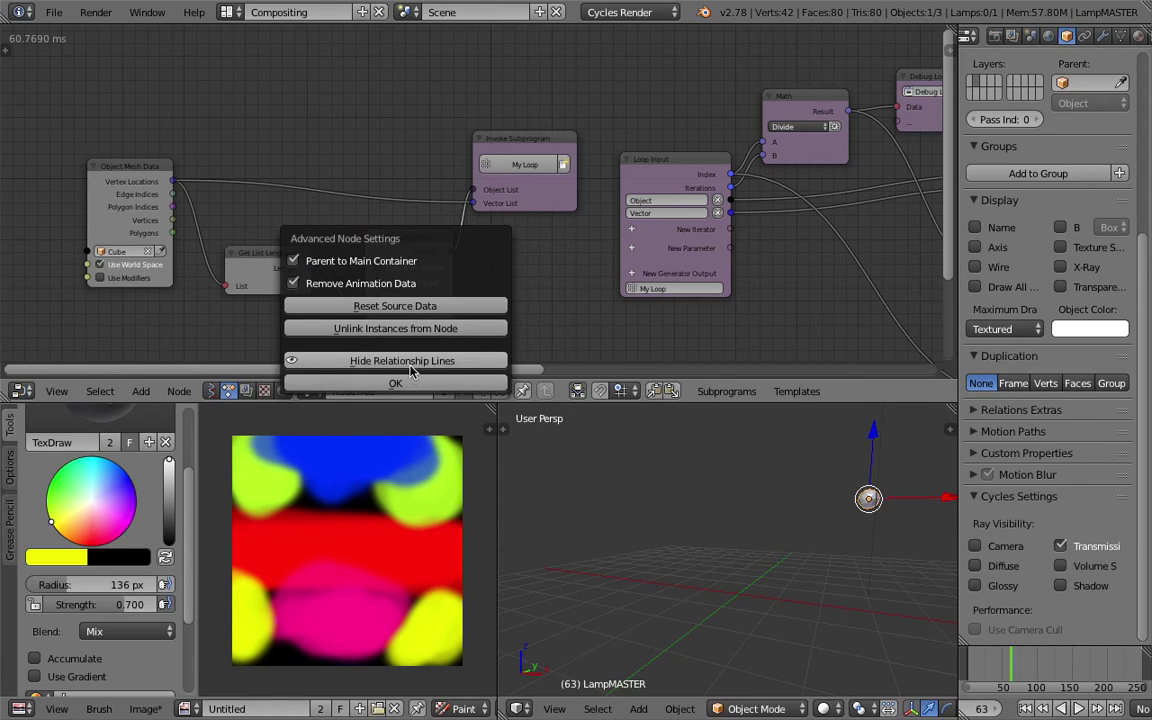
pyautogui.click(385, 309)
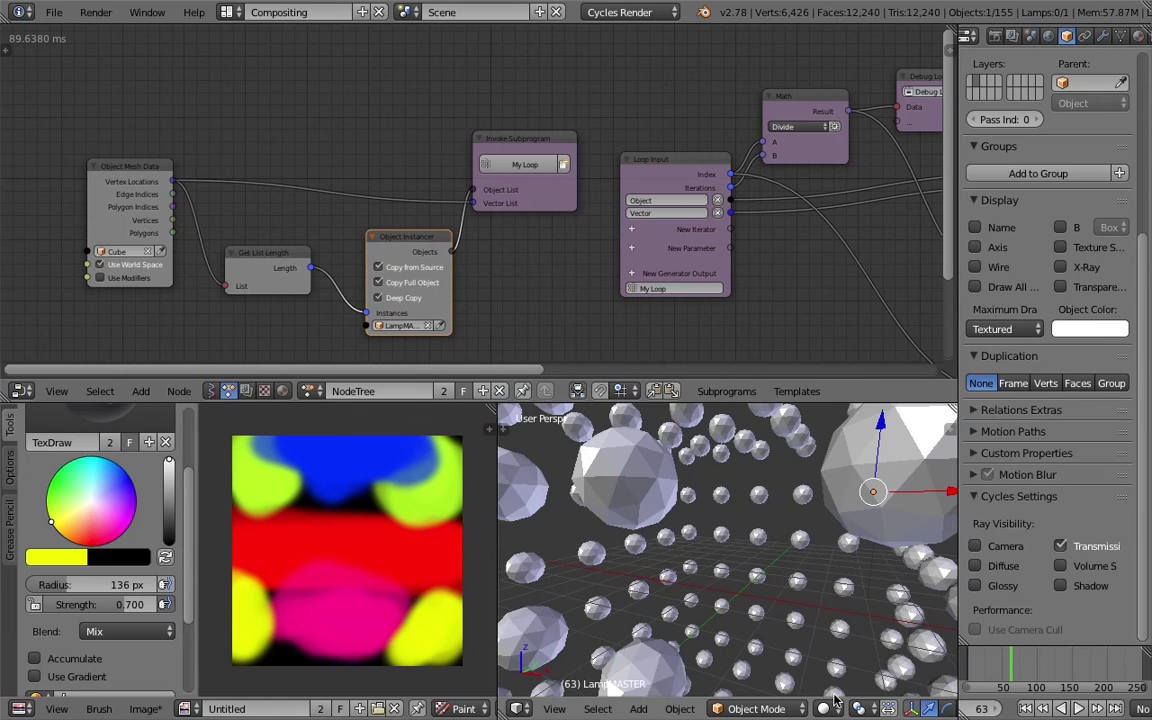
# Show layer 1 in the 3D viewport and reset the Object Instancer's source data for that layer.
pyautogui.scroll(-4, 781, 585)
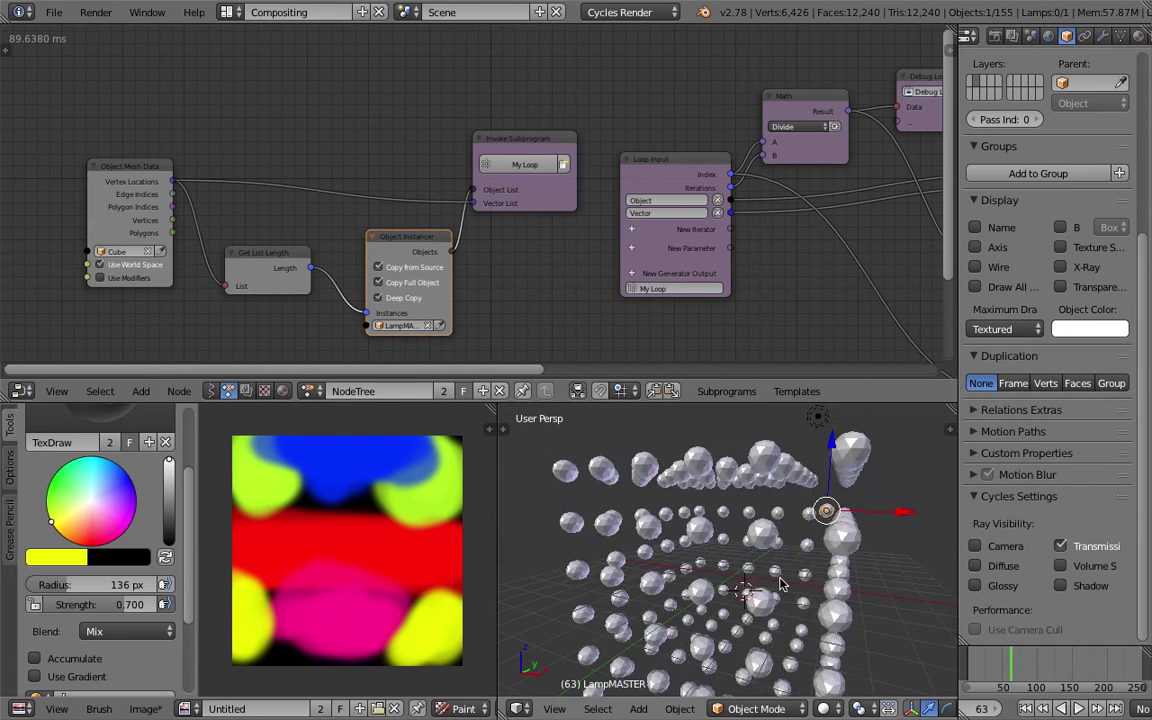
pyautogui.press('1')
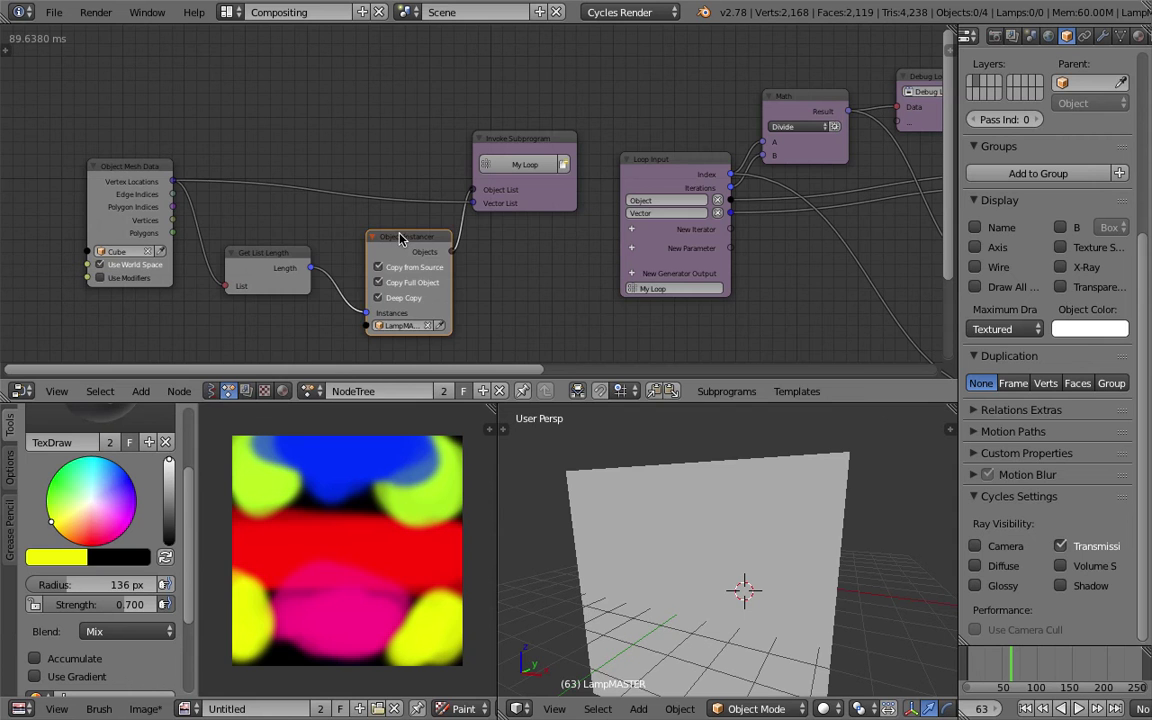
pyautogui.press('u')
pyautogui.click(401, 304)
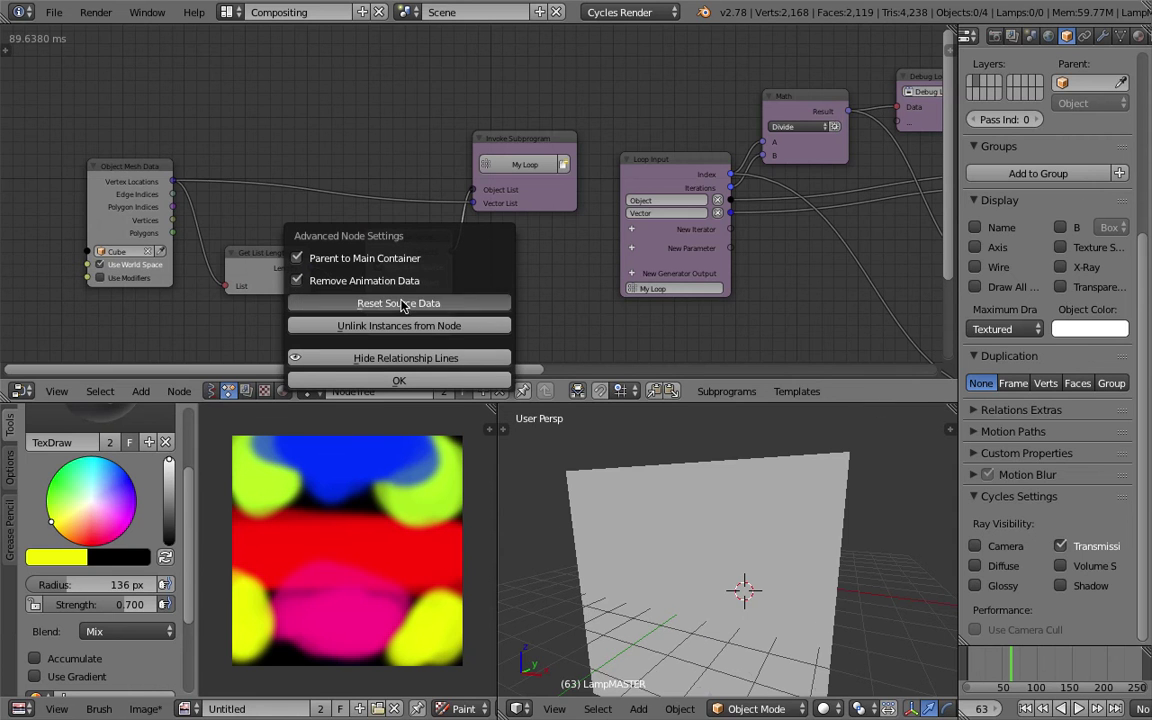
# Set the Cube's maximum draw type to Wire and enable drawing of all its edges.
pyautogui.rightClick(716, 450)
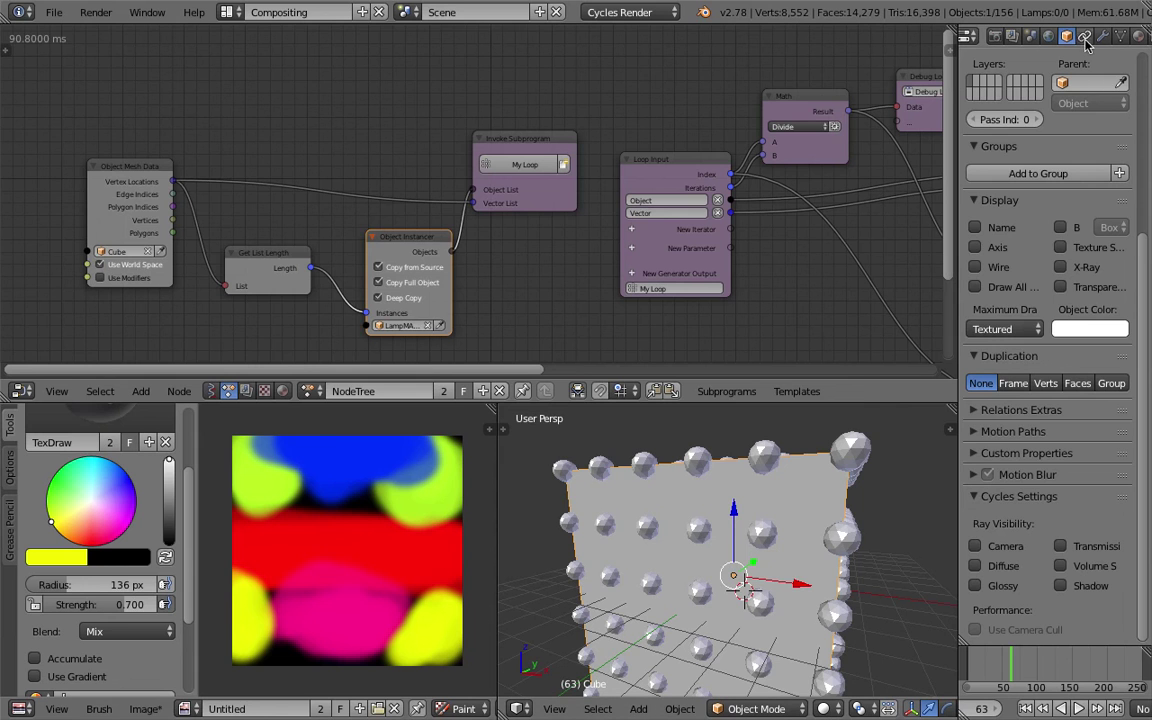
pyautogui.click(1003, 329)
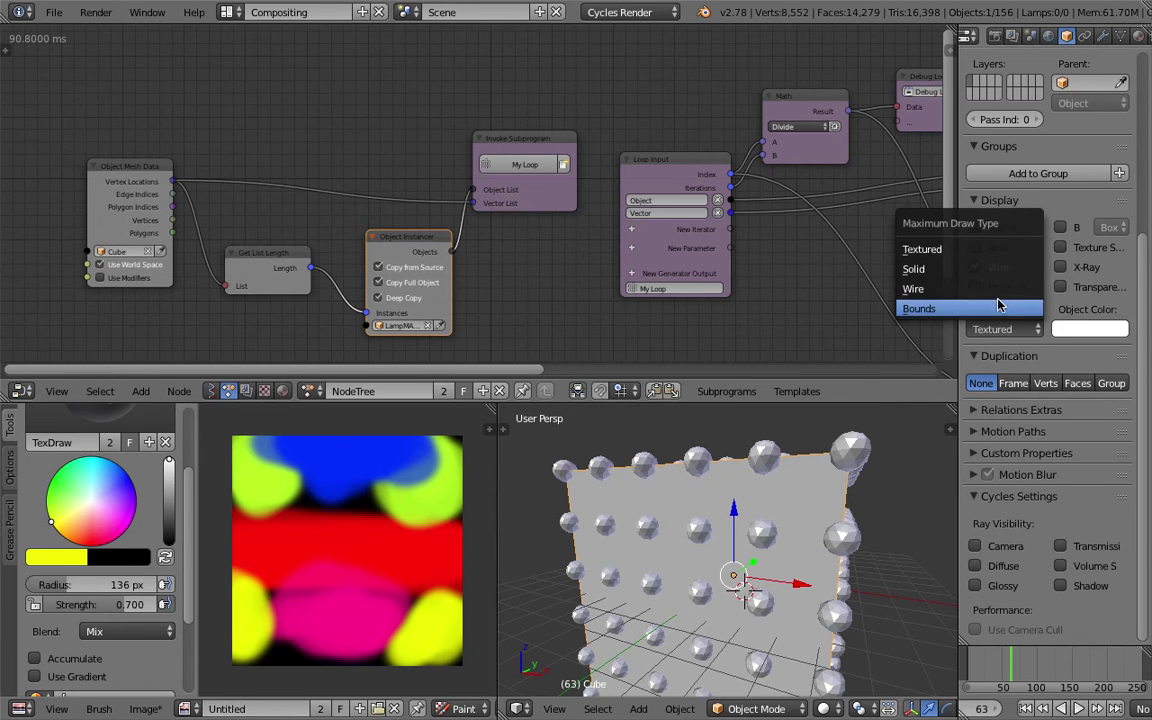
pyautogui.click(998, 289)
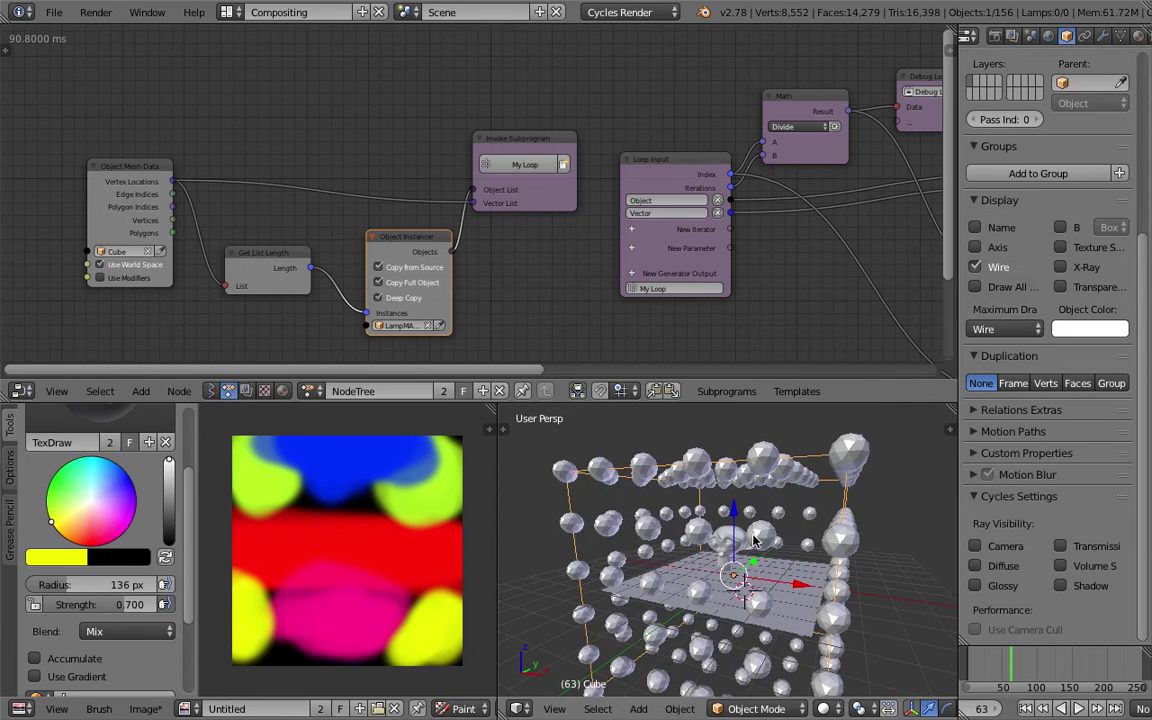
pyautogui.click(975, 287)
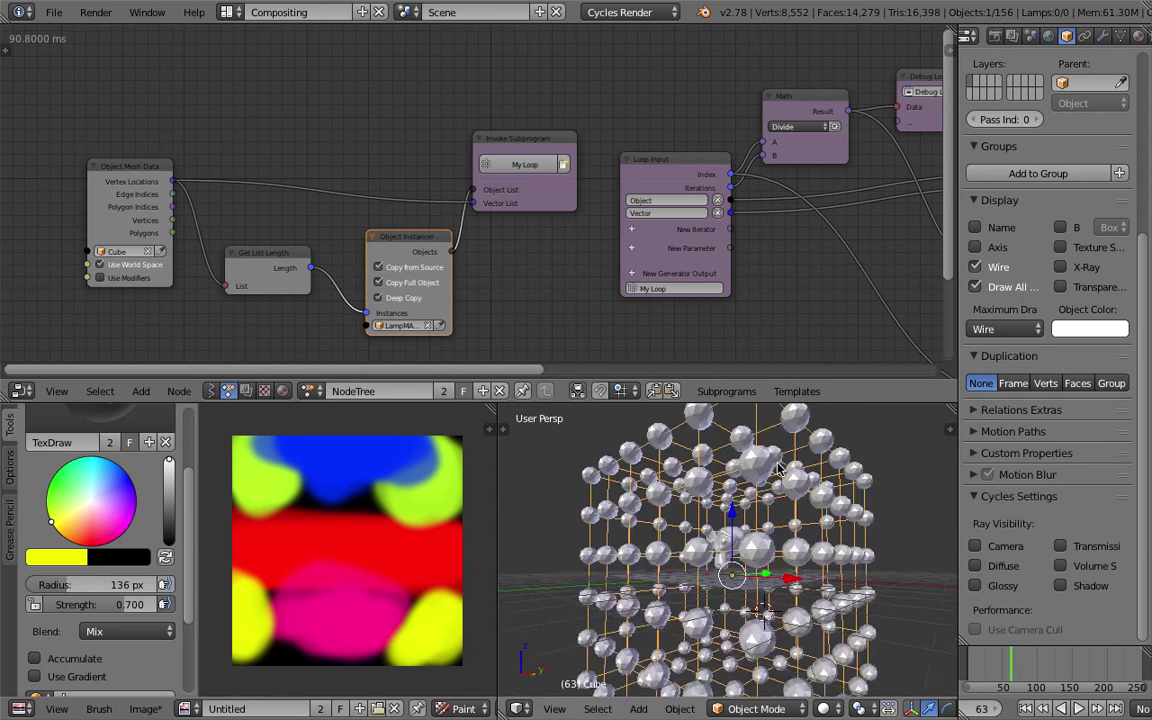
# Preview the monkey from inside the cube in Rendered shading, return to Solid shading and save the file.
pyautogui.scroll(5, 734, 572)
pyautogui.moveTo(715, 540); pyautogui.dragTo(728, 535, button='middle')
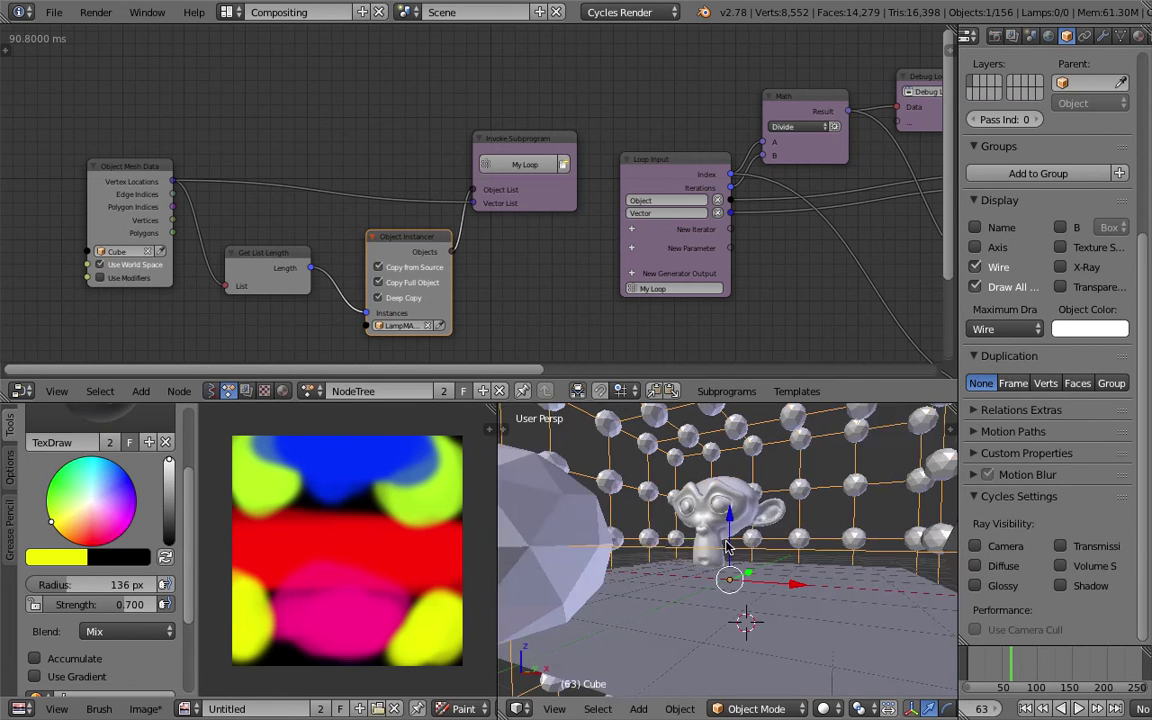
pyautogui.click(823, 706)
pyautogui.click(845, 588)
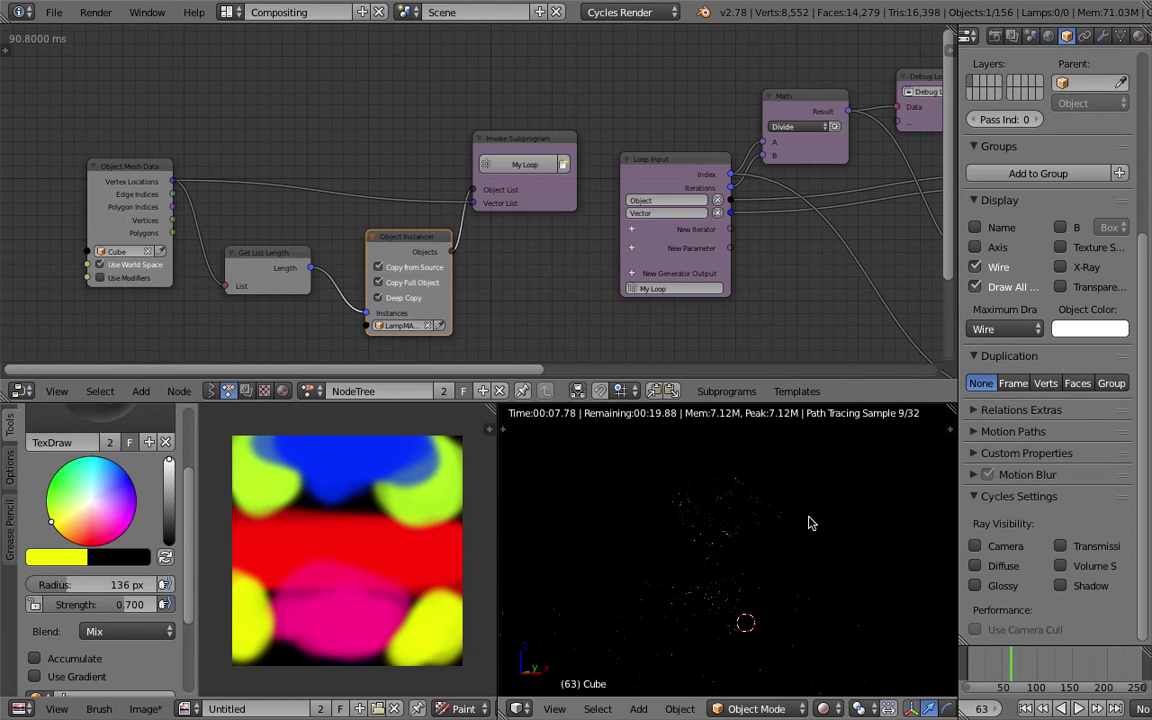
pyautogui.click(826, 708)
pyautogui.click(850, 648)
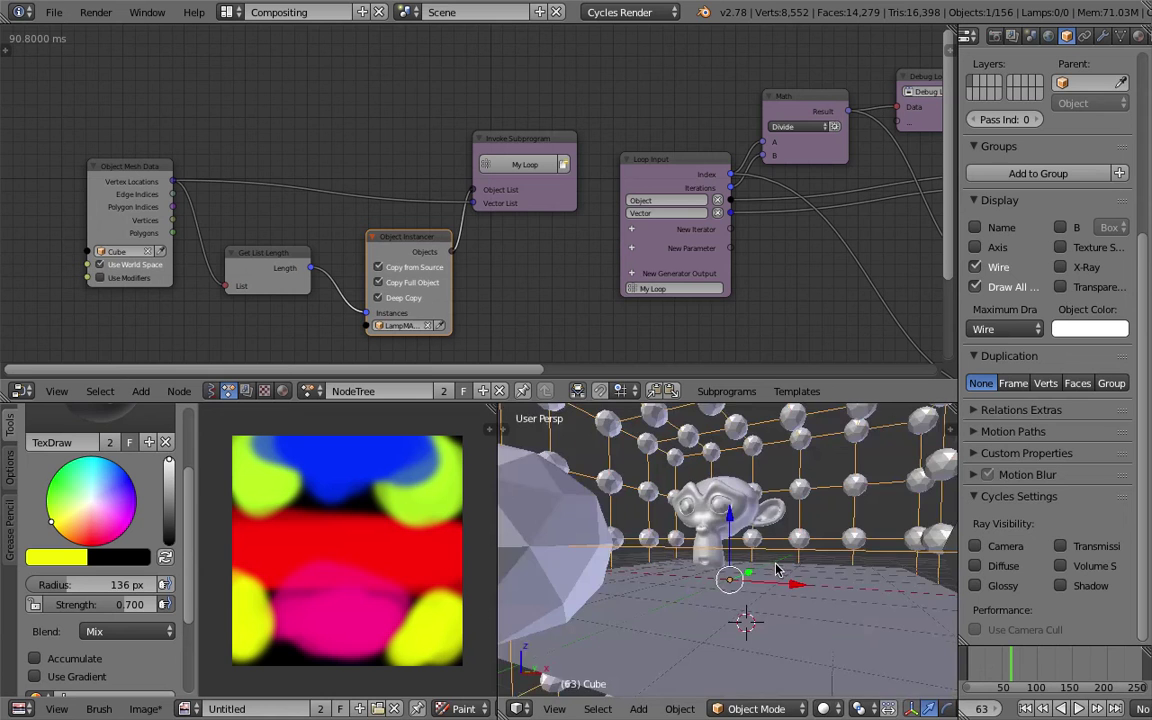
pyautogui.hotkey('ctrl', 's')
# On layer 2, enable Diffuse and Volume Scatter ray visibility for LampMASTER, leaving Glossy disabled.
pyautogui.press('2')
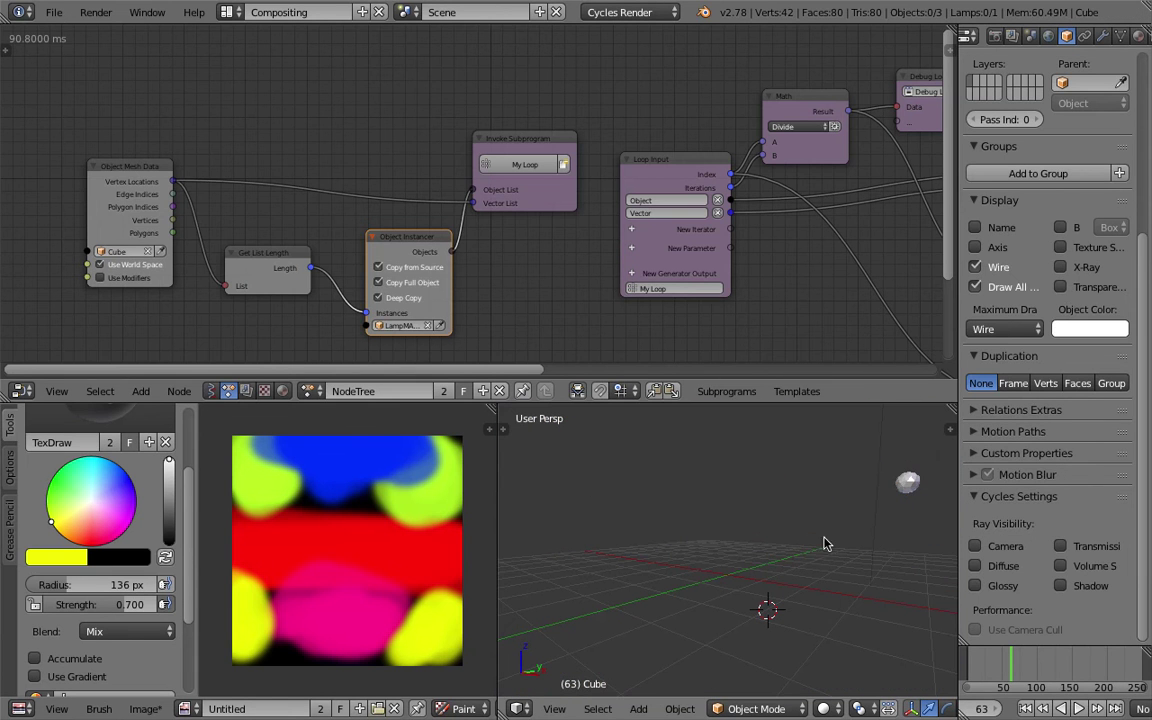
pyautogui.rightClick(907, 488)
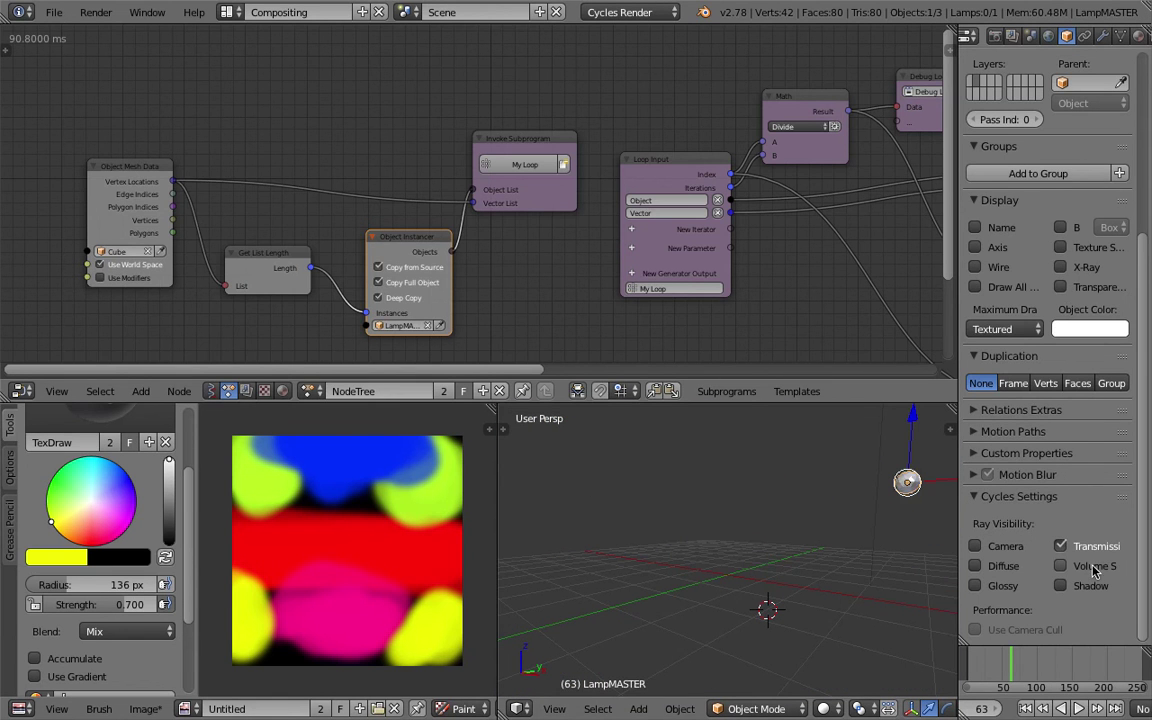
pyautogui.click(1004, 568)
pyautogui.click(998, 585)
pyautogui.click(1058, 563)
pyautogui.click(983, 583)
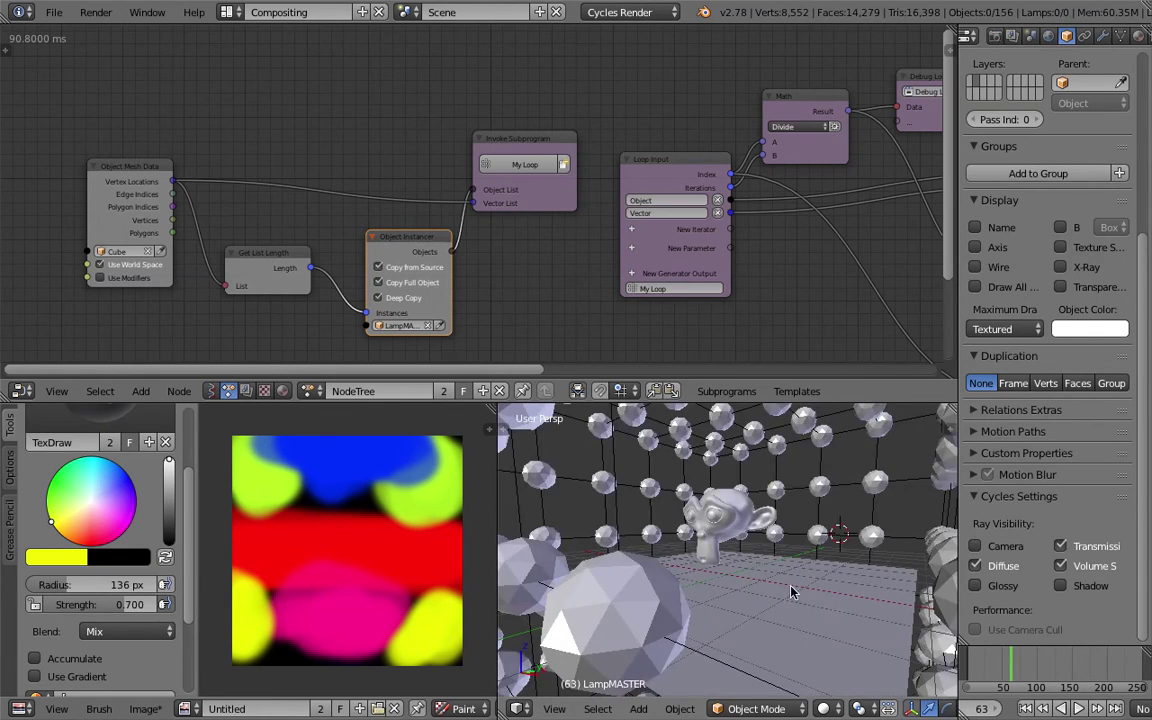
# Reset the Object Instancer's source data with layer 1 shown and set the 3D viewport to Rendered shading.
pyautogui.press('u')
pyautogui.click(823, 708)
pyautogui.click(857, 588)
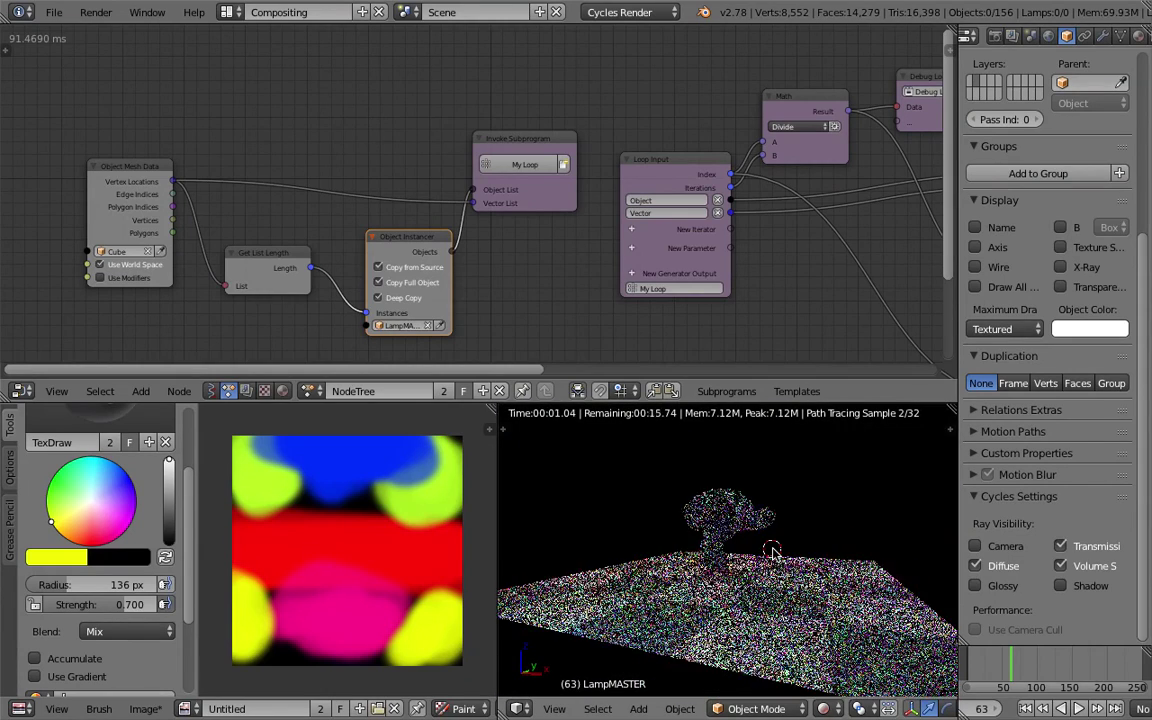
# Maximize the rendered 3D viewport and examine the lighting on the monkey and floor from closer up.
pyautogui.hotkey('shift', 'space')
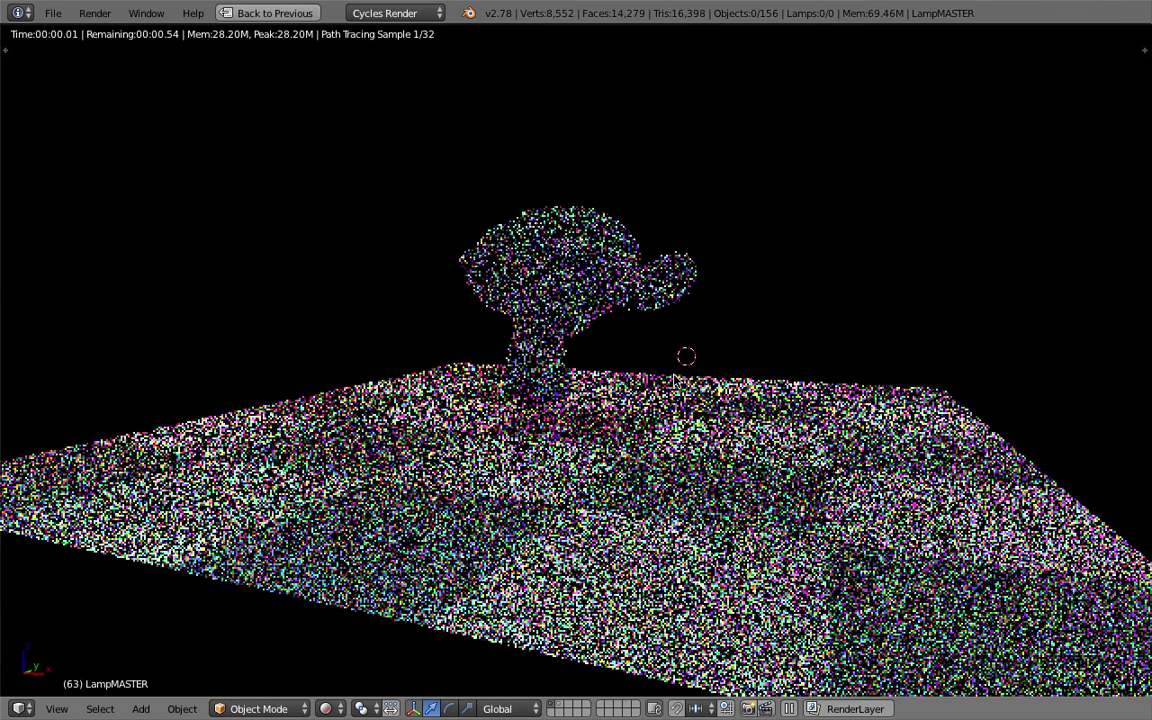
pyautogui.moveTo(674, 379); pyautogui.dragTo(690, 424, button='middle')
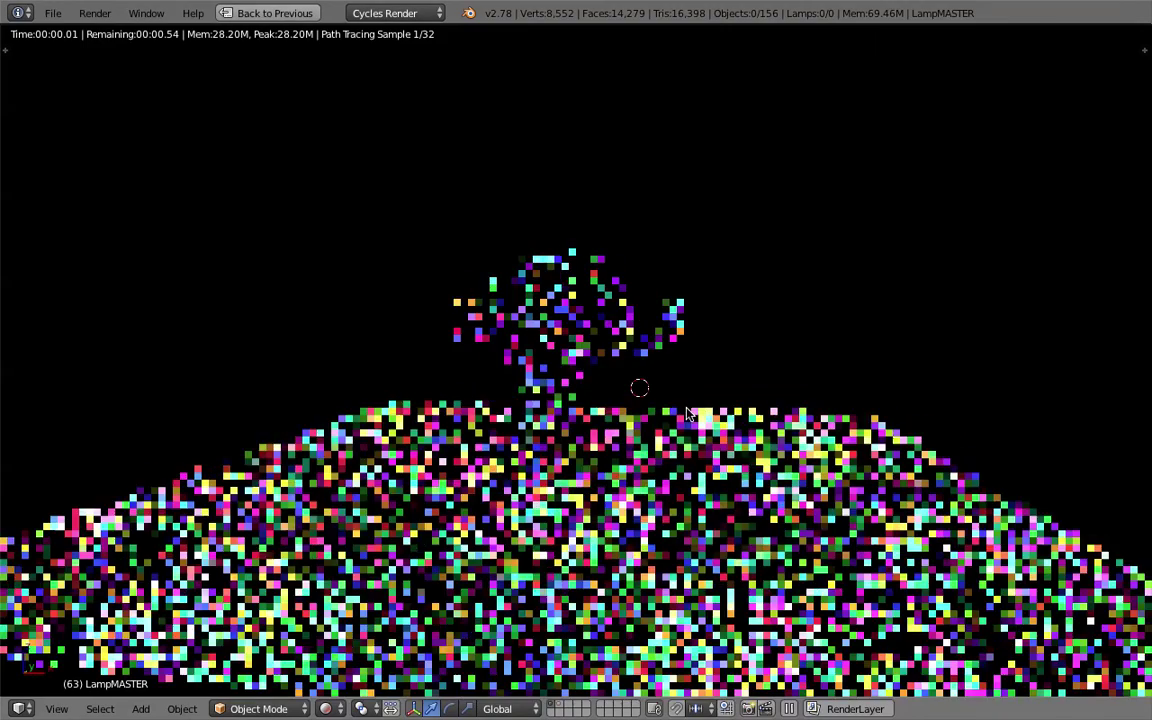
pyautogui.click(821, 319)
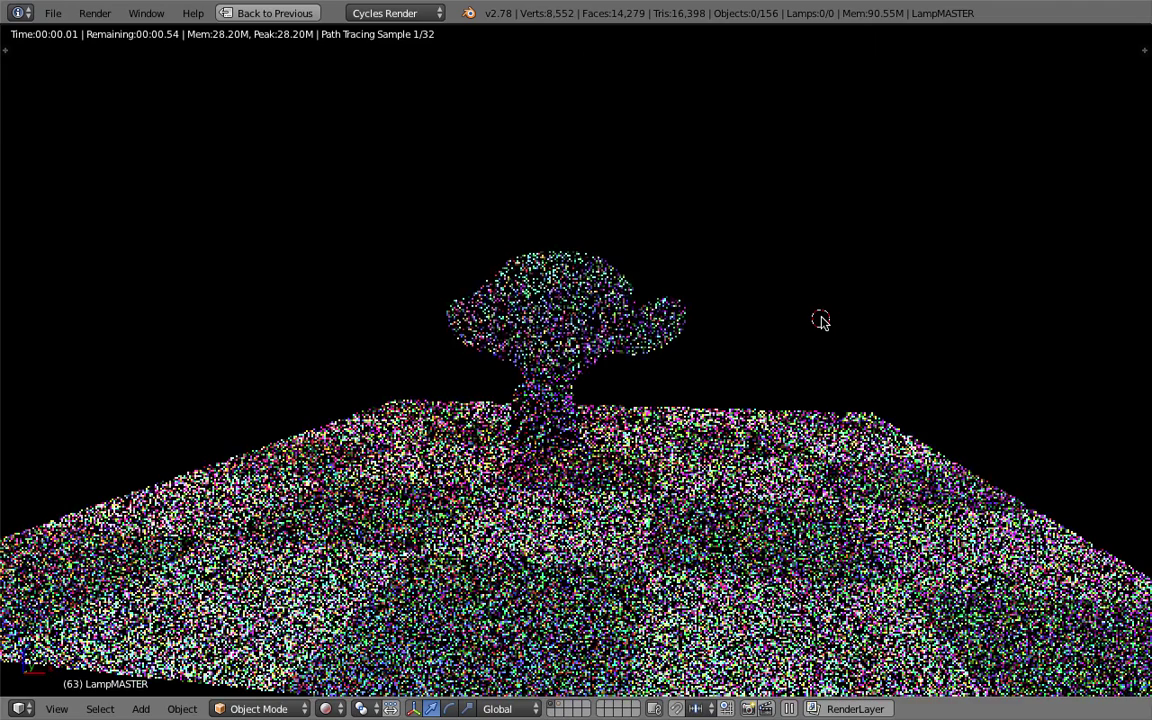
pyautogui.scroll(1, 820, 320)
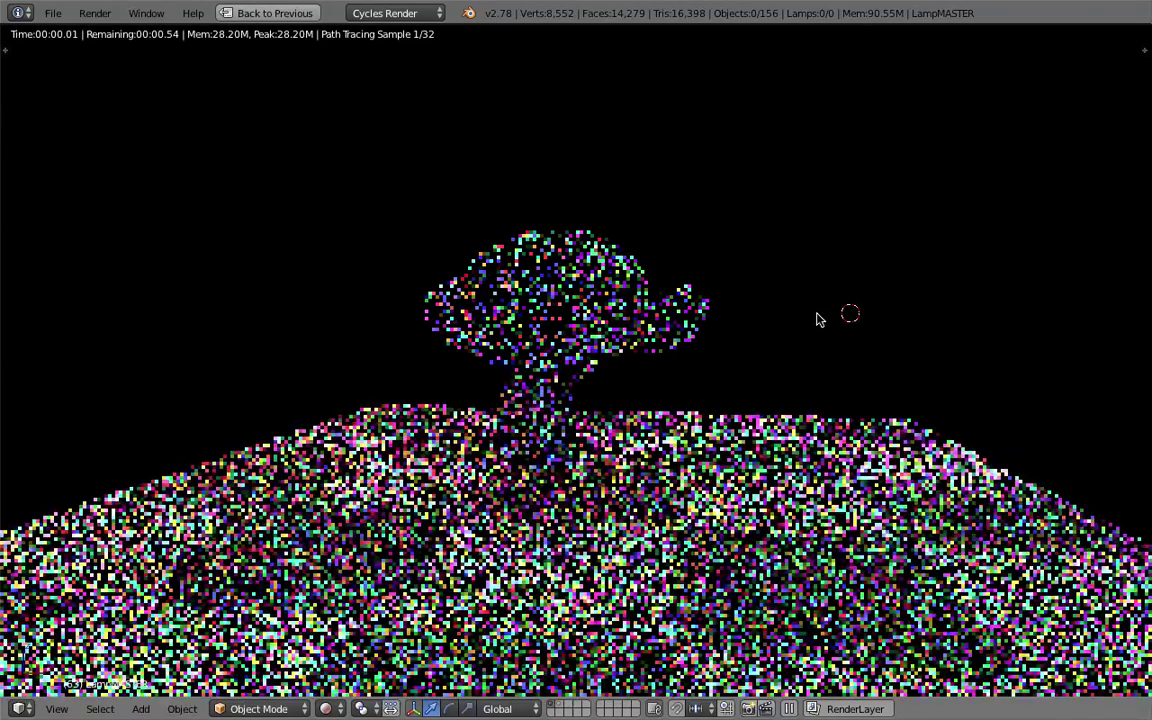